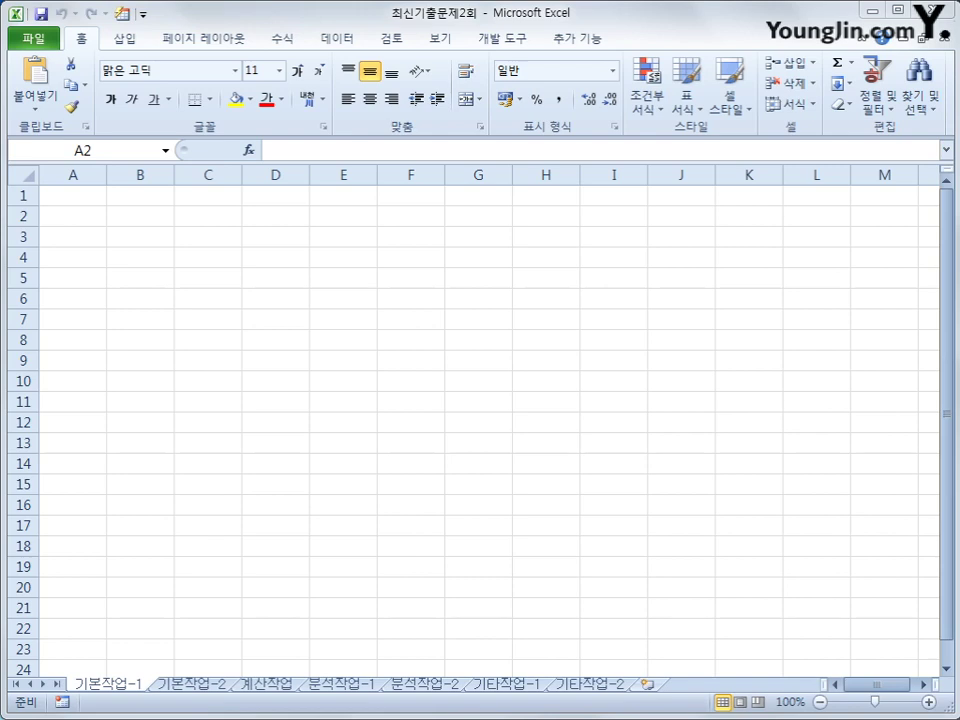
# Start a Microsoft Query import at cell B3 of the 기본작업-1 sheet, using MS Access Database as the data source
pyautogui.click(110, 692)
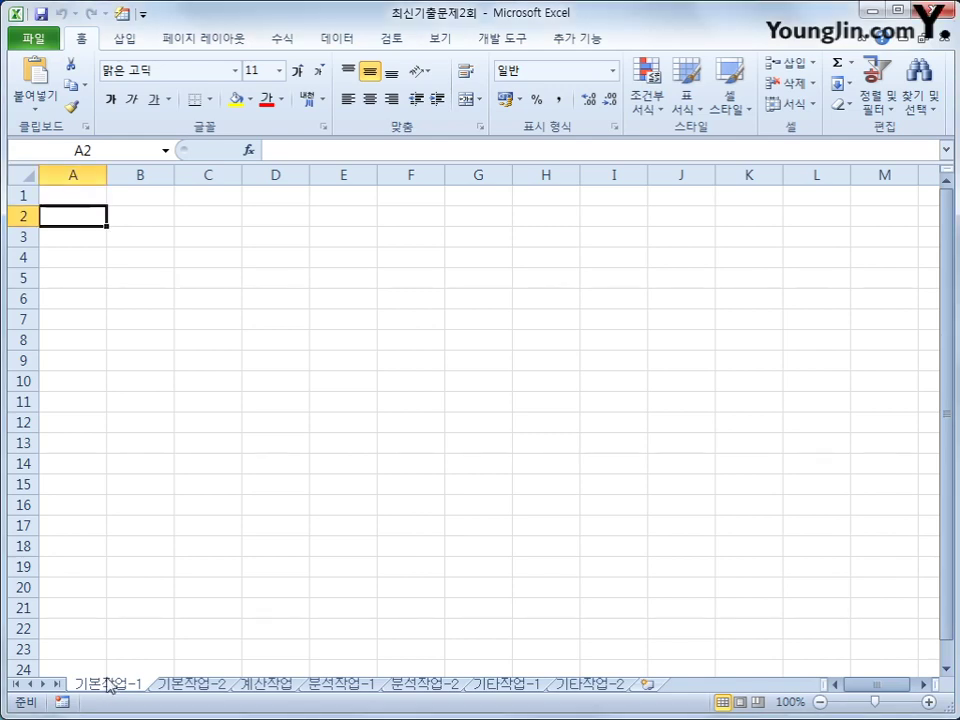
pyautogui.click(129, 239)
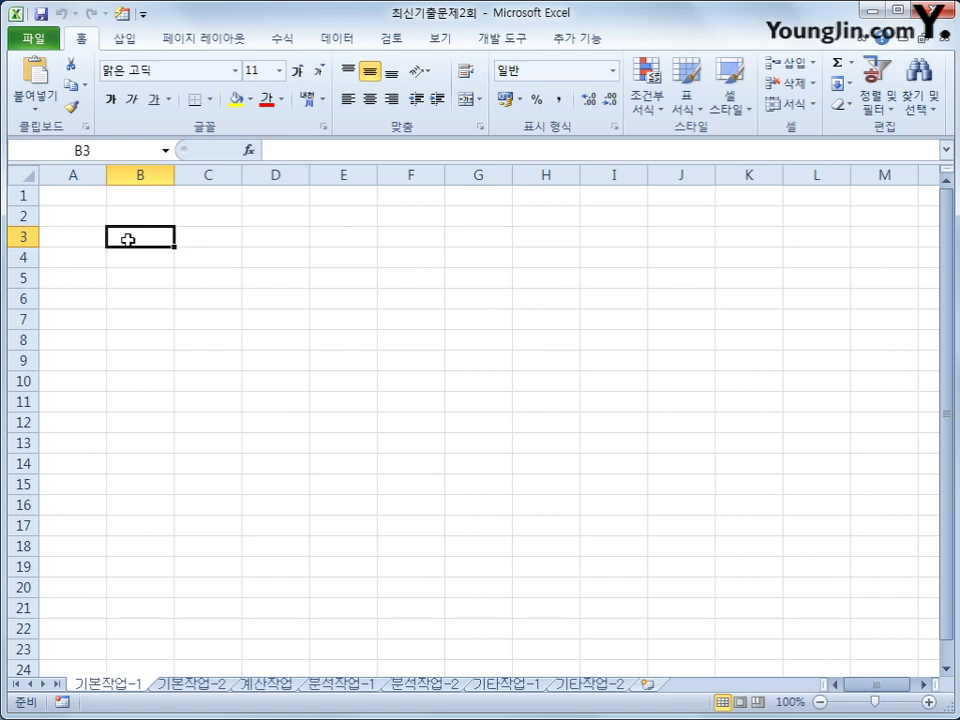
pyautogui.click(337, 40)
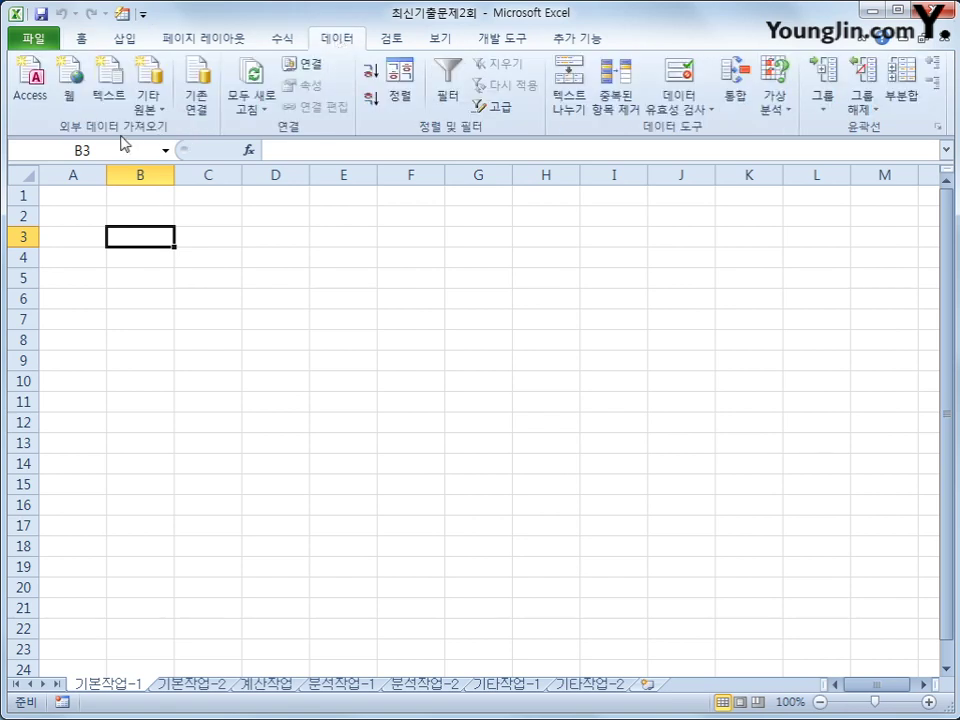
pyautogui.click(147, 100)
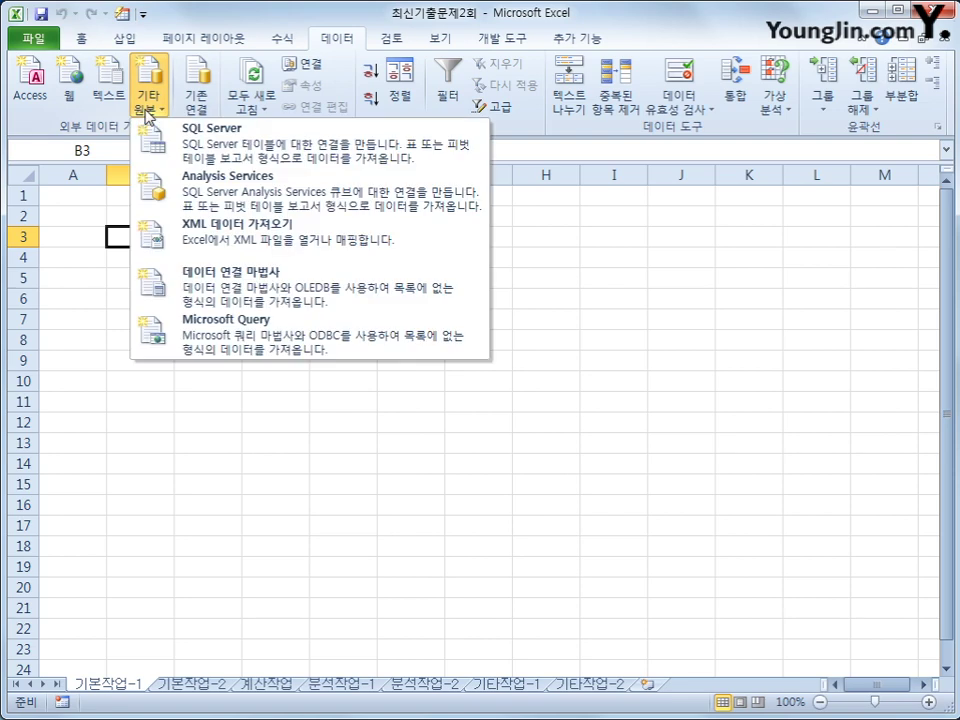
pyautogui.click(229, 354)
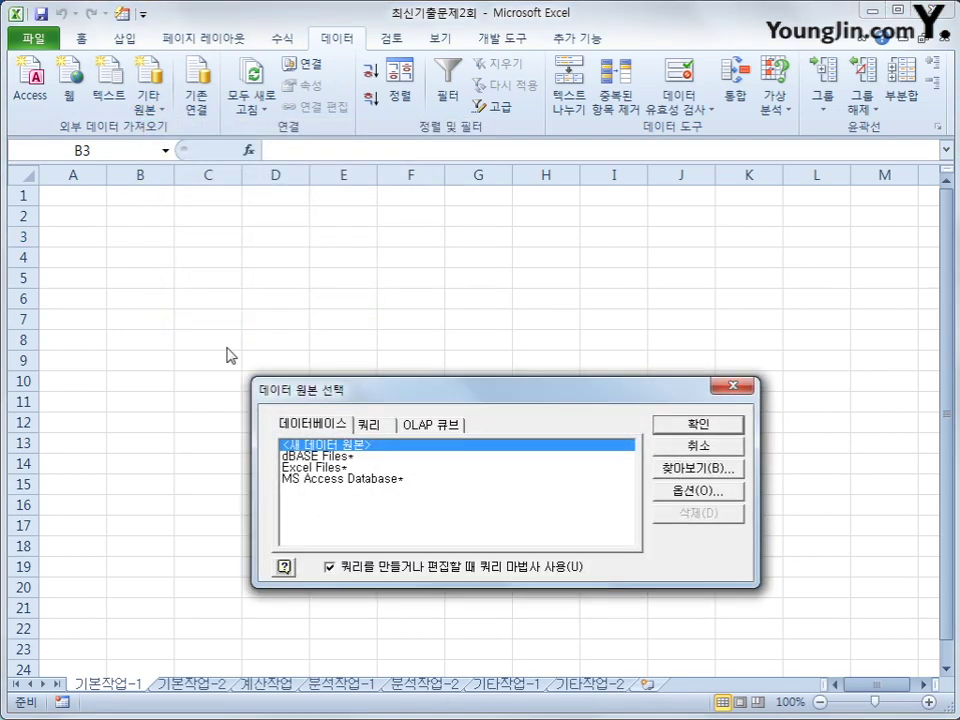
pyautogui.click(344, 479)
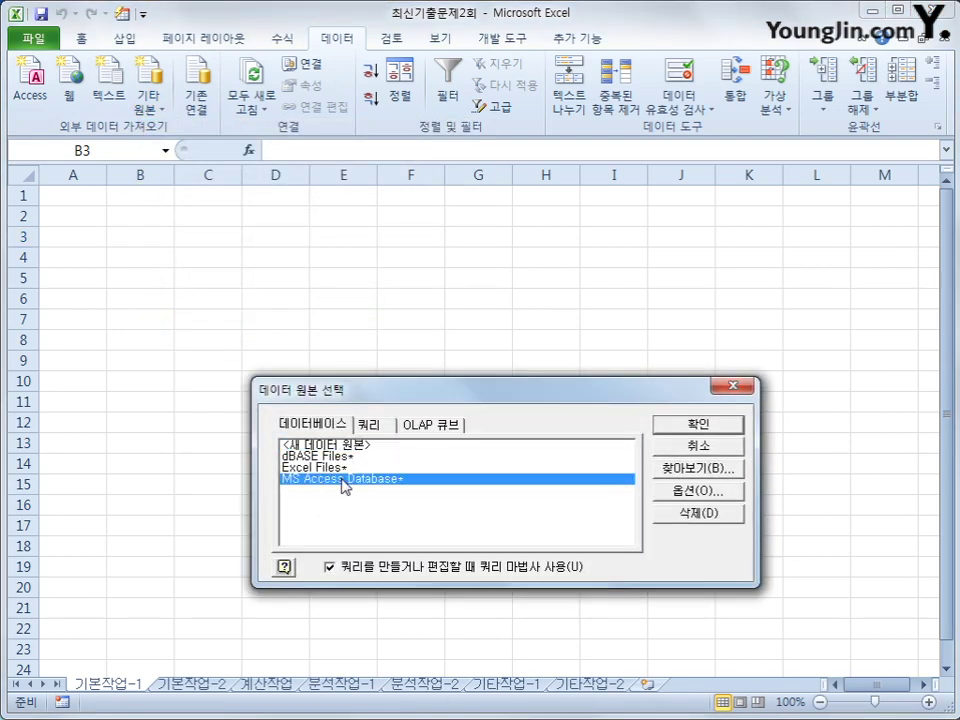
pyautogui.click(666, 431)
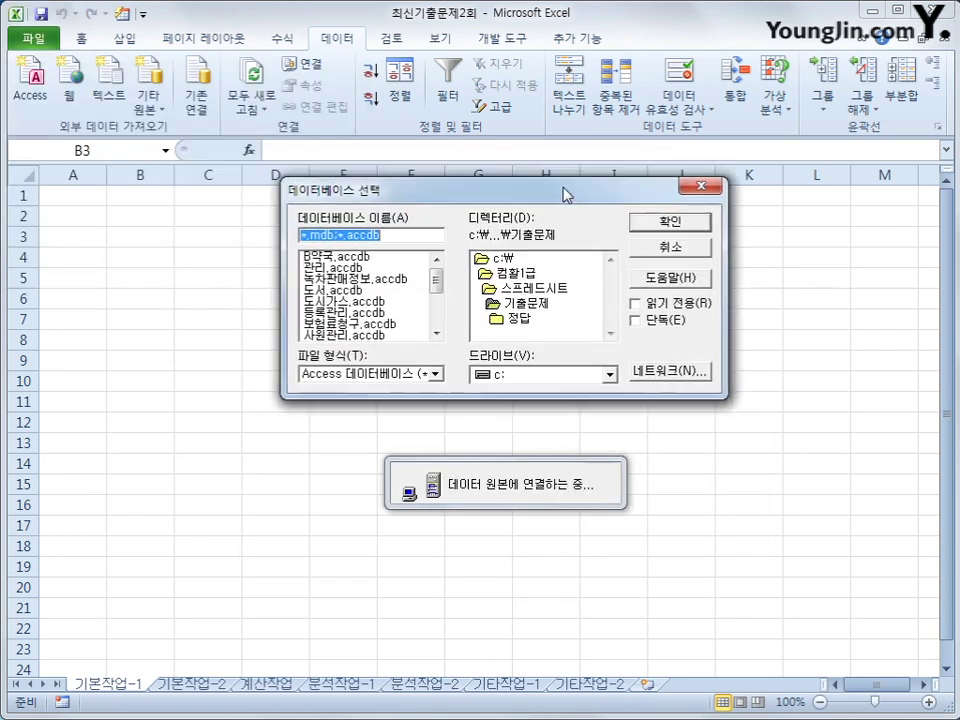
# Connect the query to the 생활기상정보.accdb database in the 기출문제 folder
pyautogui.moveTo(563, 189); pyautogui.dragTo(621, 193)
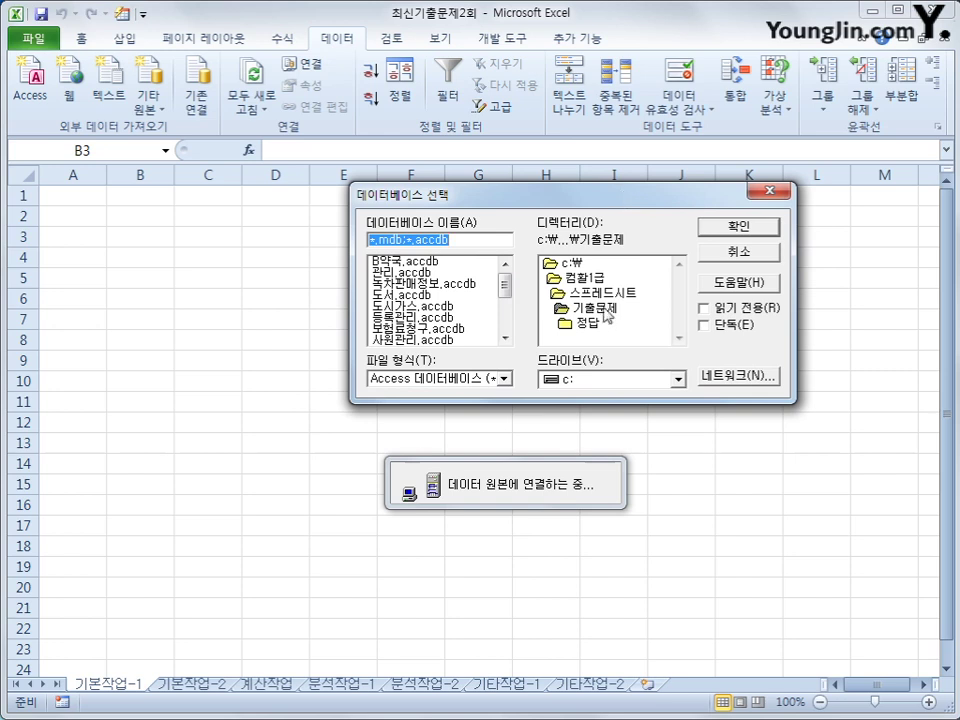
pyautogui.moveTo(503, 286); pyautogui.dragTo(505, 310)
pyautogui.click(474, 307)
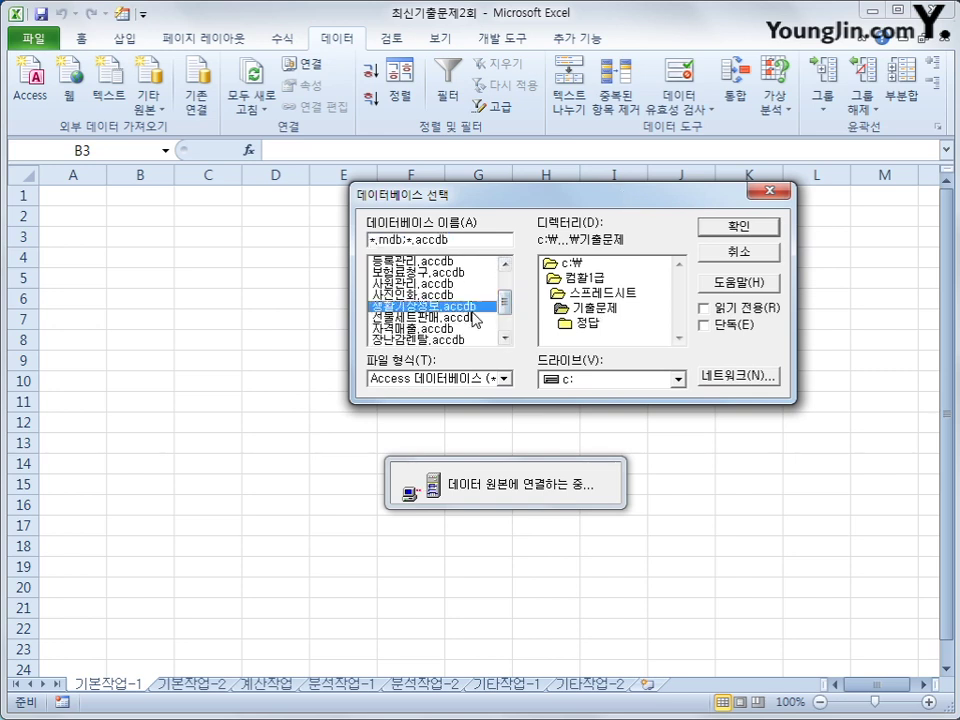
pyautogui.click(752, 226)
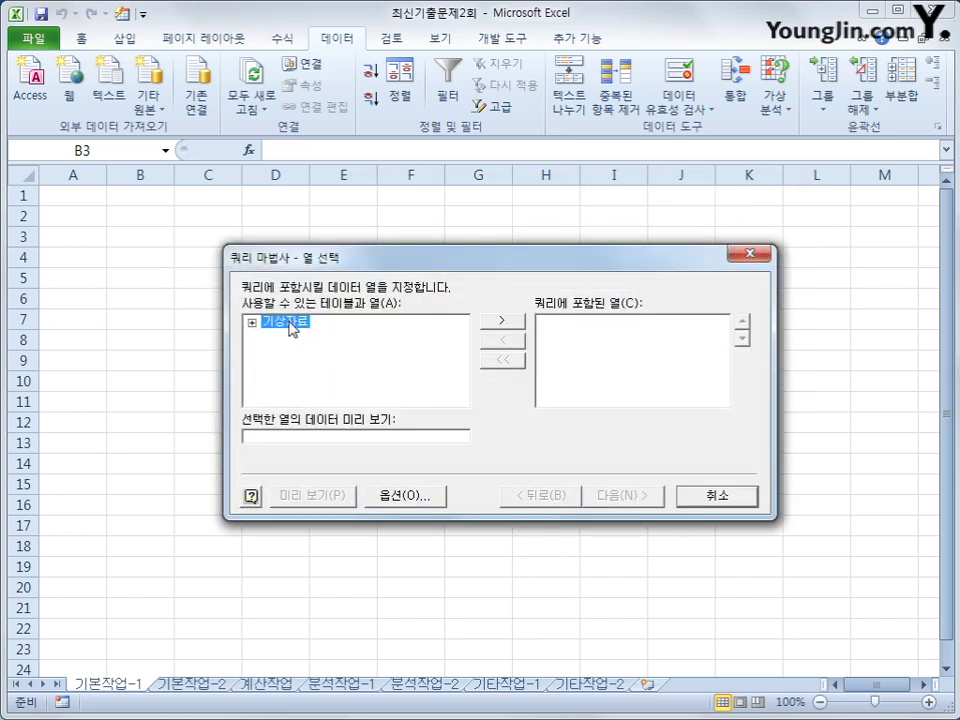
# Include the columns 지역, 지역명, 기상, 3월, 4월 and 5월 from the 기상자료 table, in that order
pyautogui.doubleClick(291, 326)
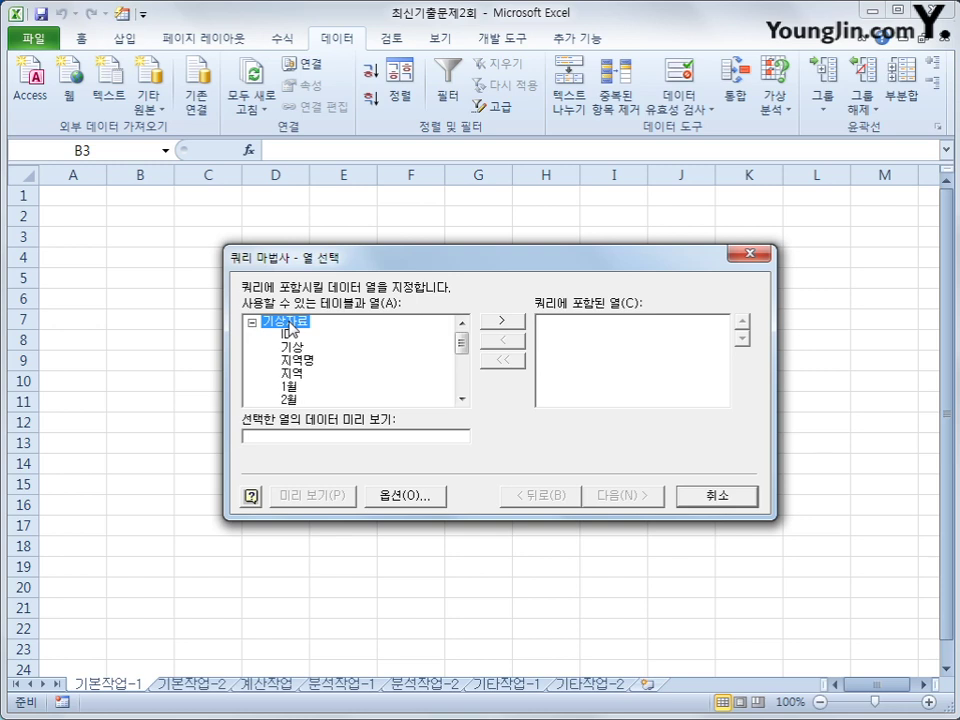
pyautogui.doubleClick(292, 374)
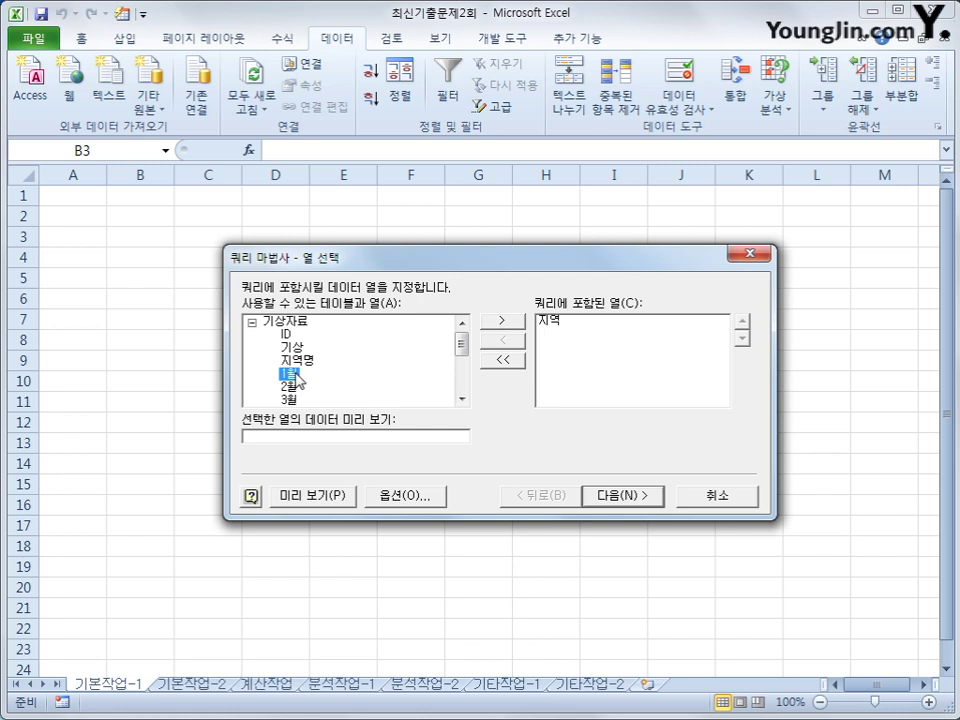
pyautogui.doubleClick(297, 361)
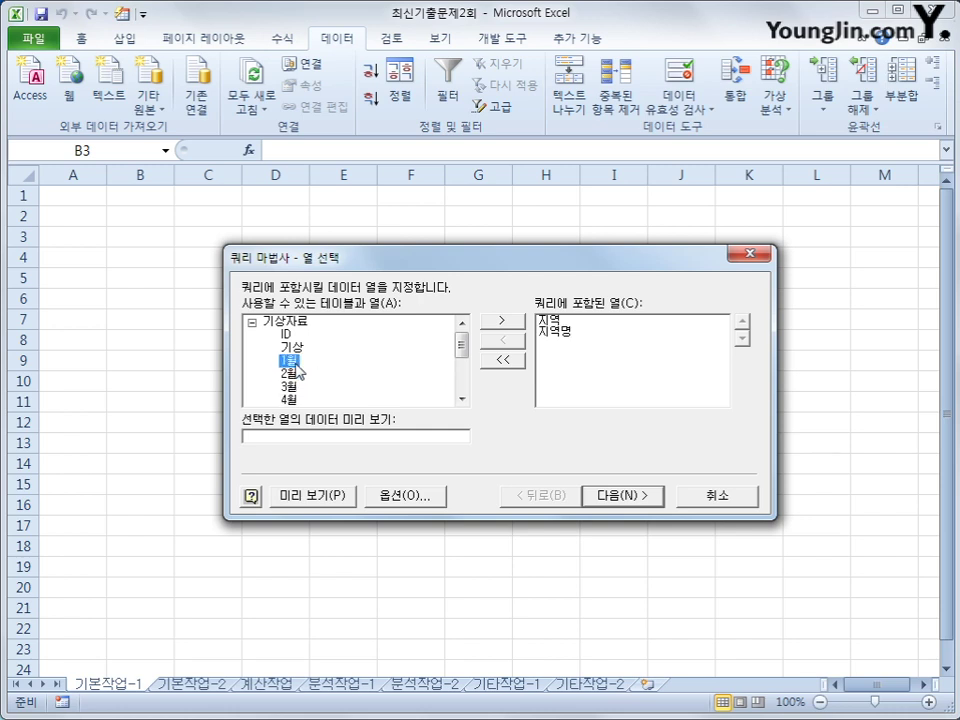
pyautogui.click(299, 346)
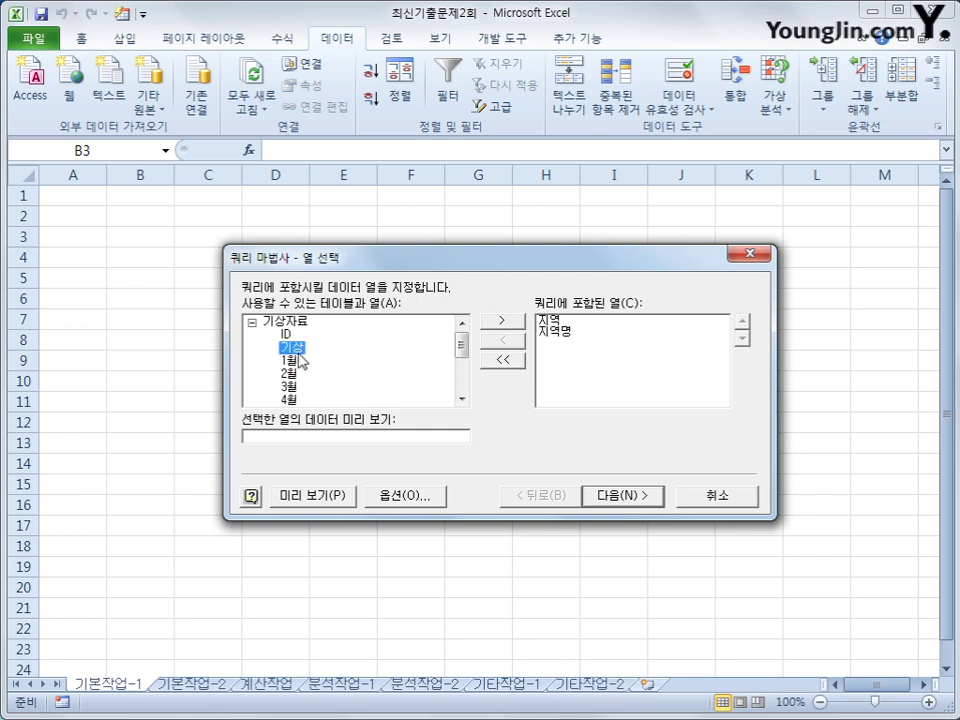
pyautogui.doubleClick(298, 347)
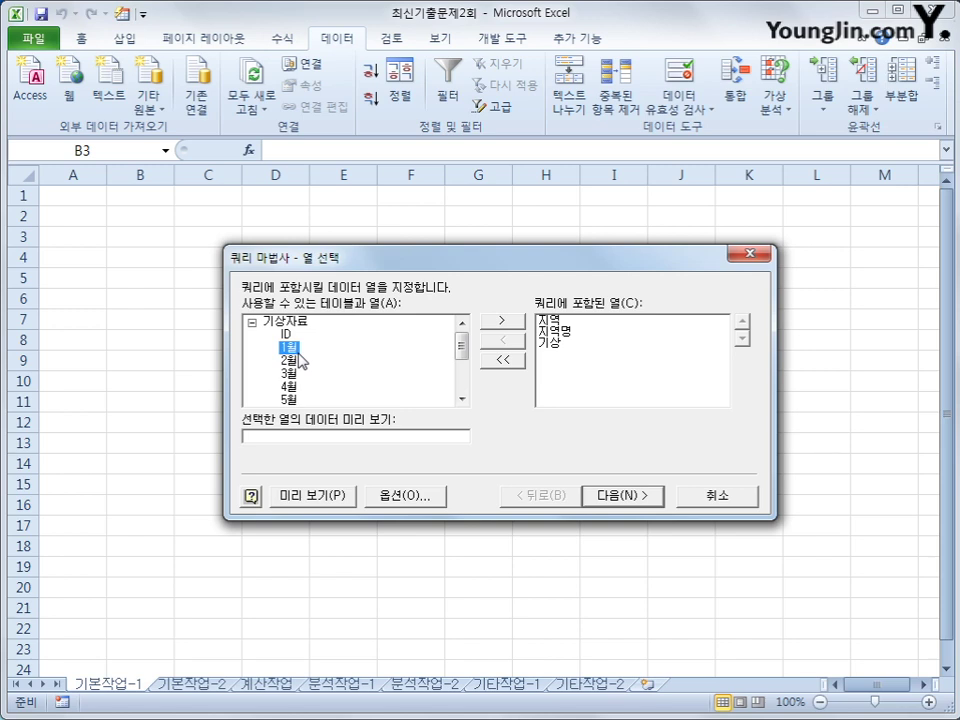
pyautogui.click(290, 373)
pyautogui.doubleClick(290, 373)
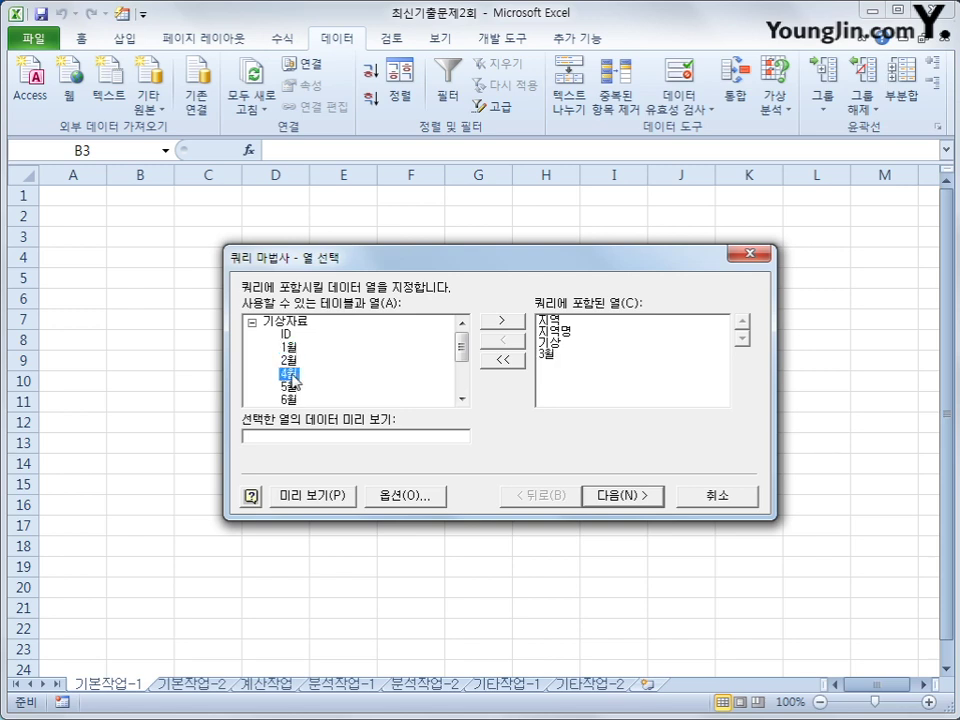
pyautogui.doubleClick(290, 373)
pyautogui.doubleClick(290, 374)
pyautogui.click(600, 497)
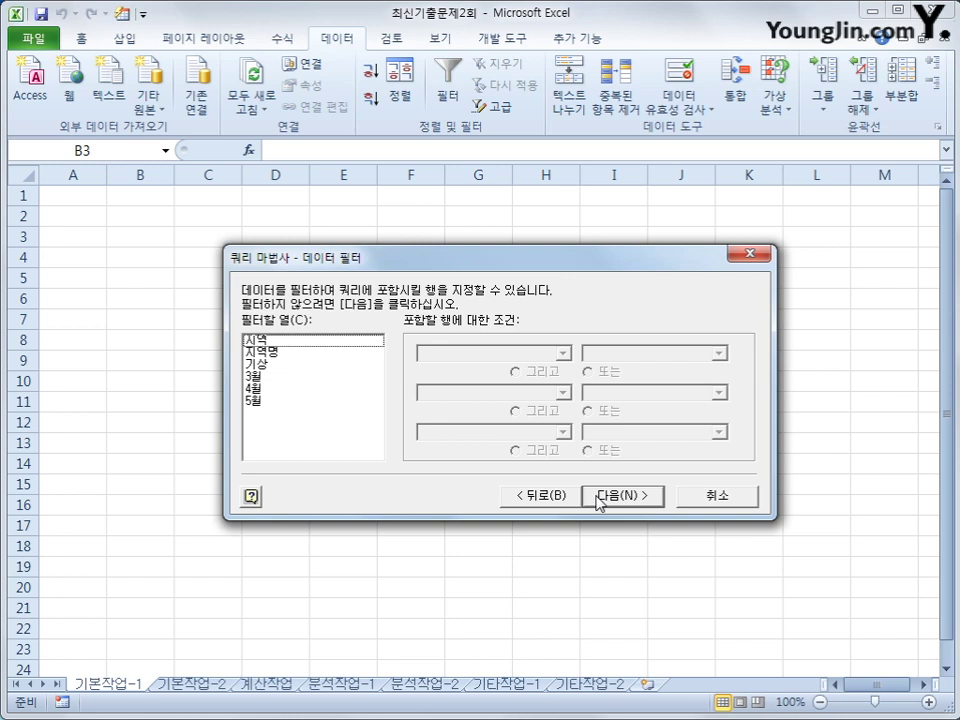
# Filter the query rows to those where 지역 equals 강원
pyautogui.click(321, 353)
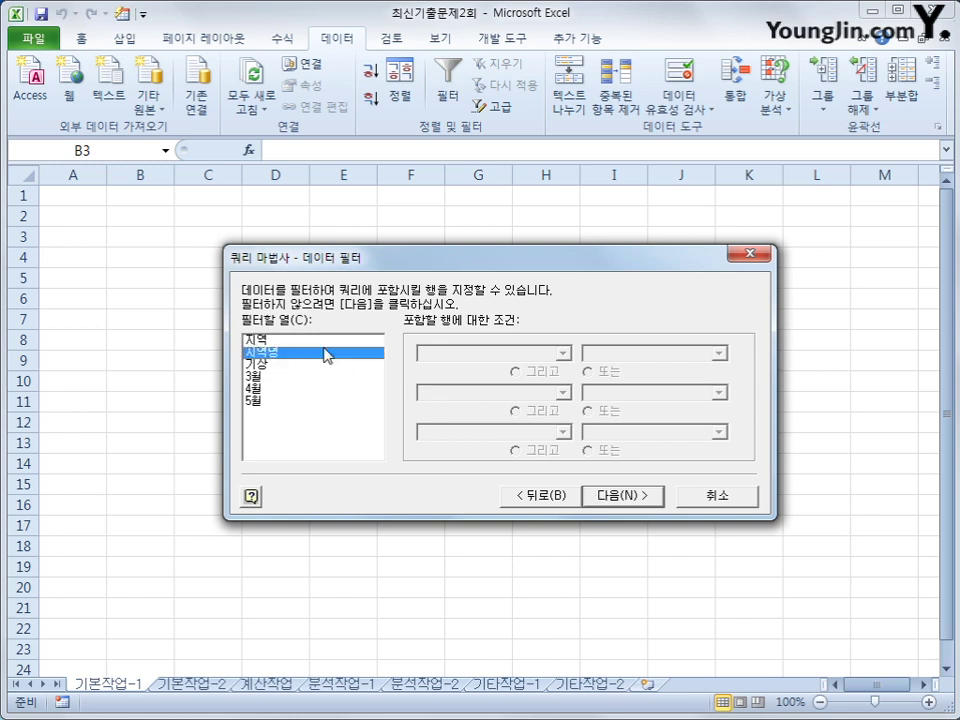
pyautogui.click(323, 343)
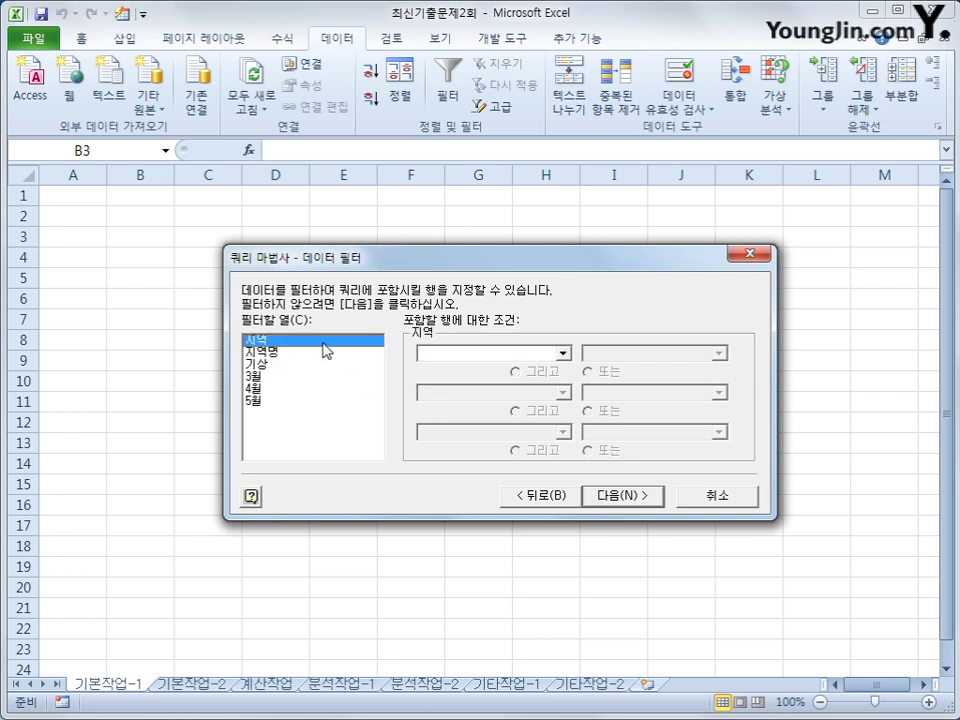
pyautogui.click(474, 354)
pyautogui.click(478, 373)
pyautogui.click(673, 355)
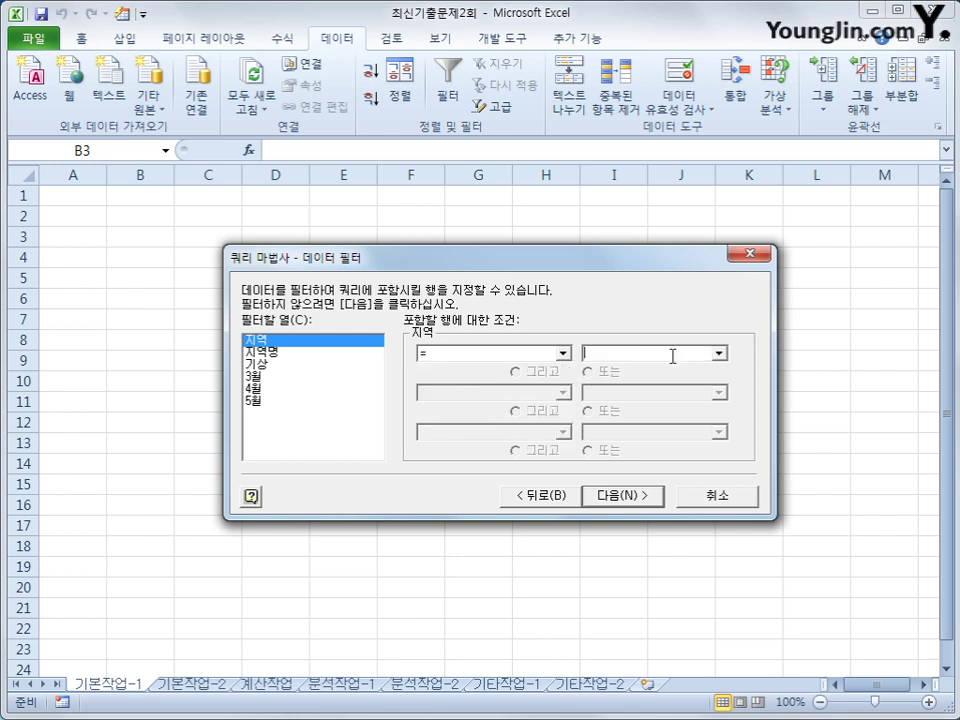
pyautogui.click(719, 353)
pyautogui.click(715, 373)
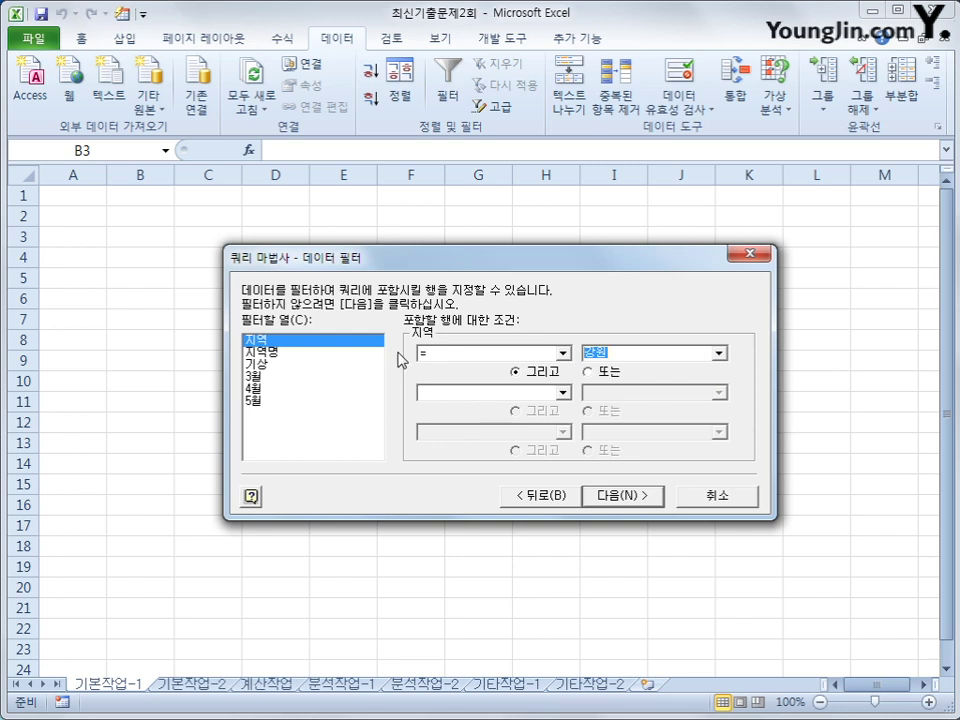
# Add a filter on 기상 that keeps rows equal to 최고기온 or 평균온도
pyautogui.click(286, 367)
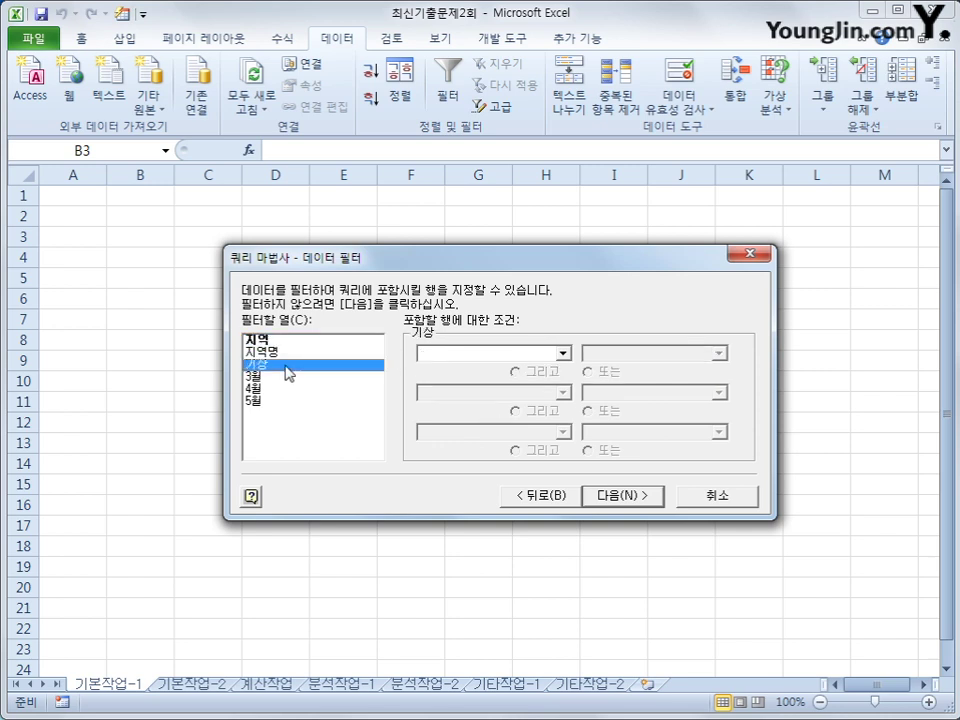
pyautogui.click(562, 353)
pyautogui.click(548, 380)
pyautogui.click(672, 356)
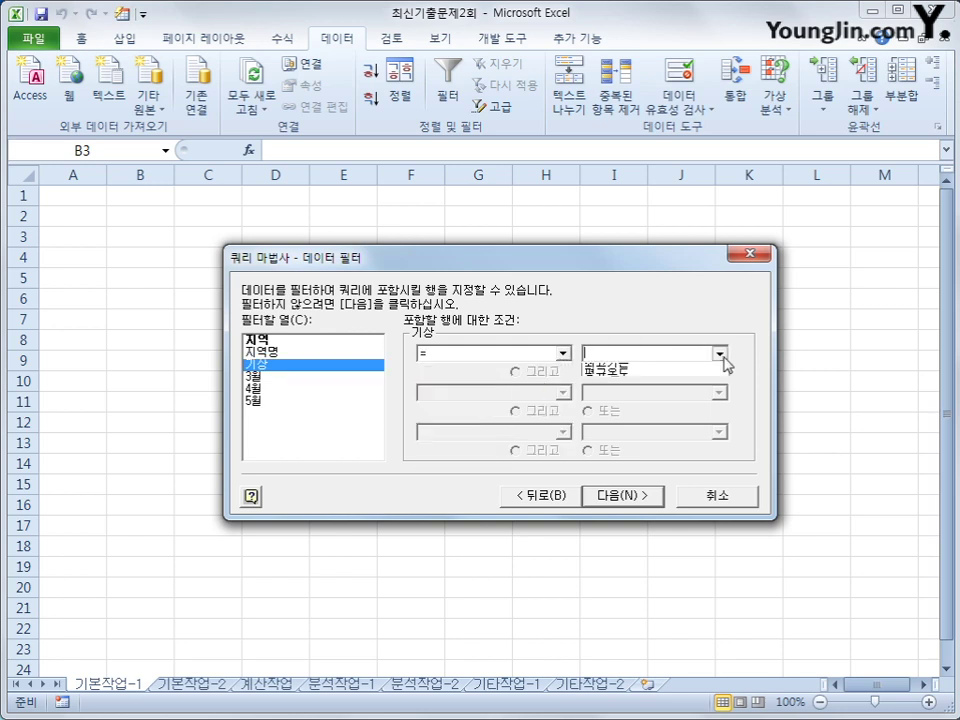
pyautogui.click(610, 392)
pyautogui.click(607, 372)
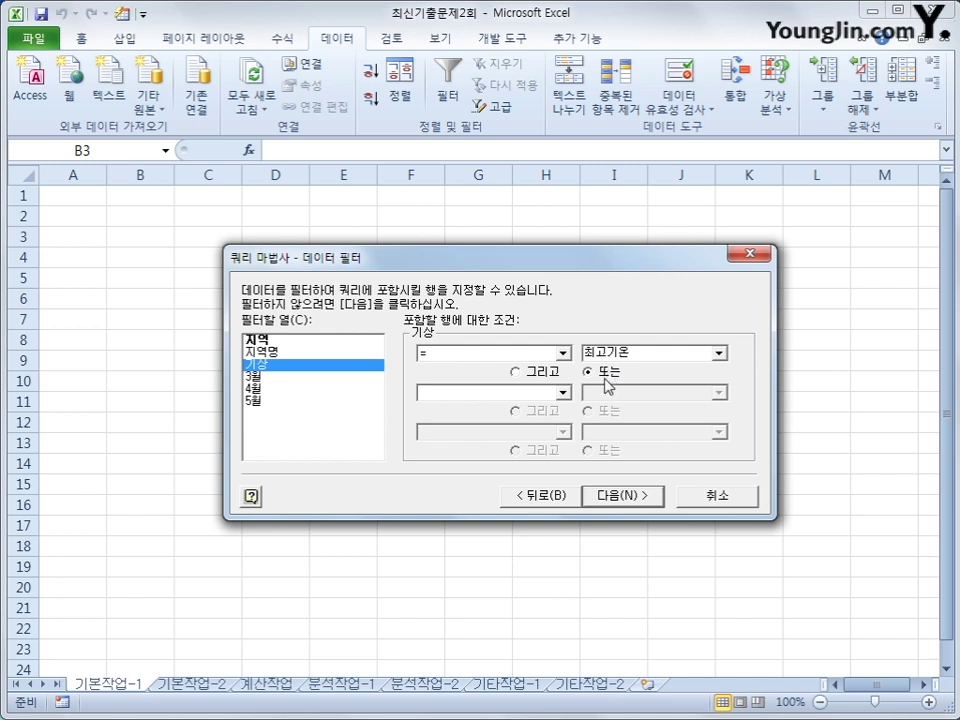
pyautogui.click(549, 397)
pyautogui.click(542, 419)
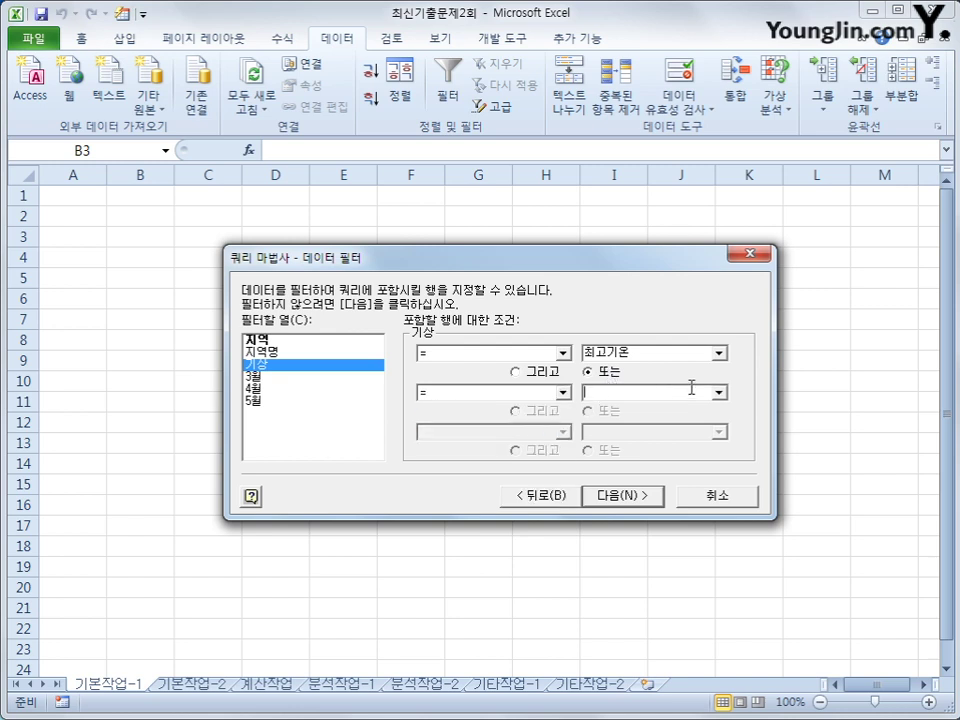
pyautogui.click(719, 392)
pyautogui.click(692, 442)
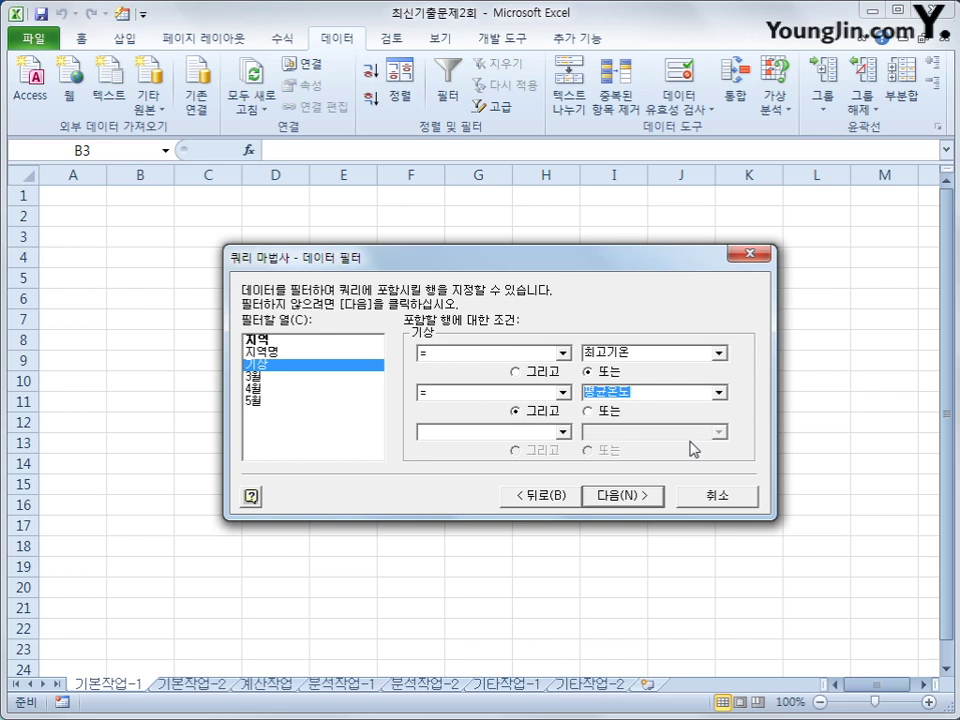
pyautogui.click(620, 497)
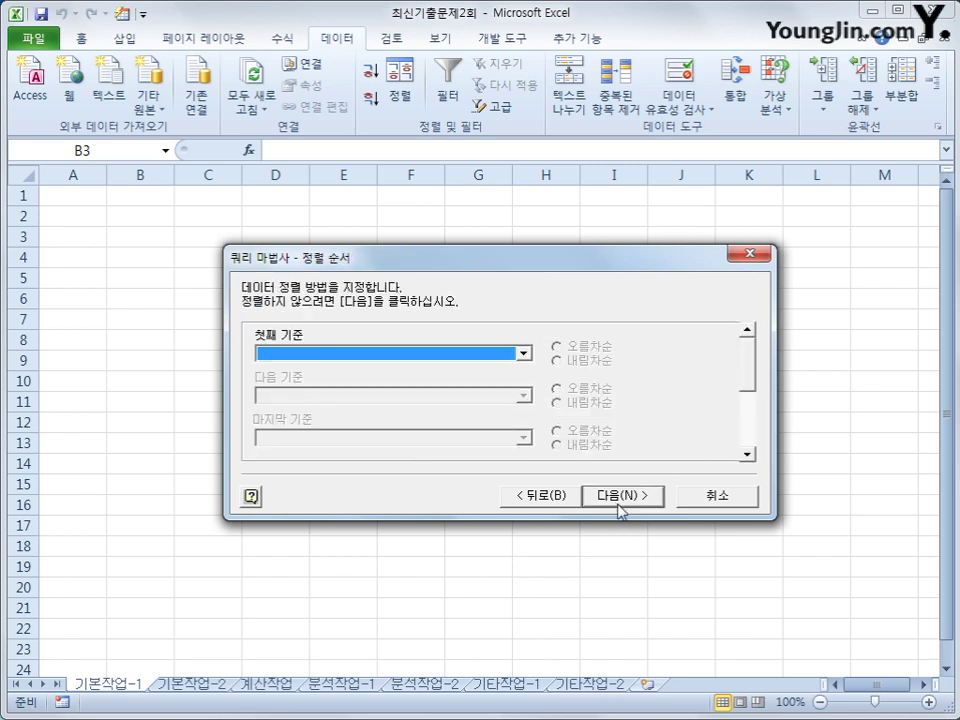
# Sort the query by 지역명 ascending first, followed by 기상 descending
pyautogui.click(463, 354)
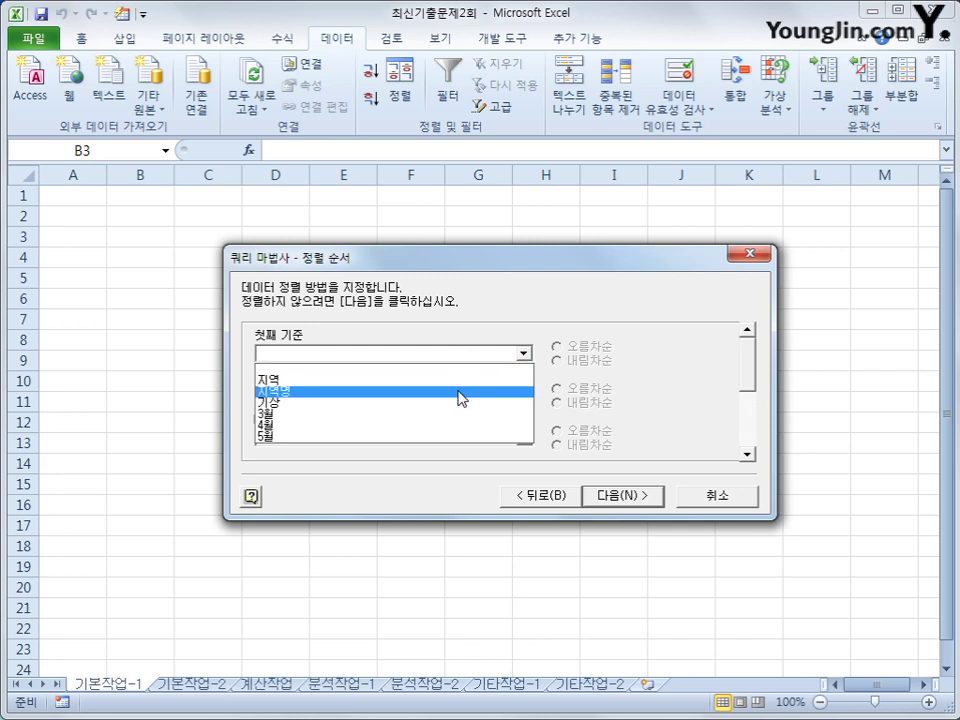
pyautogui.click(459, 392)
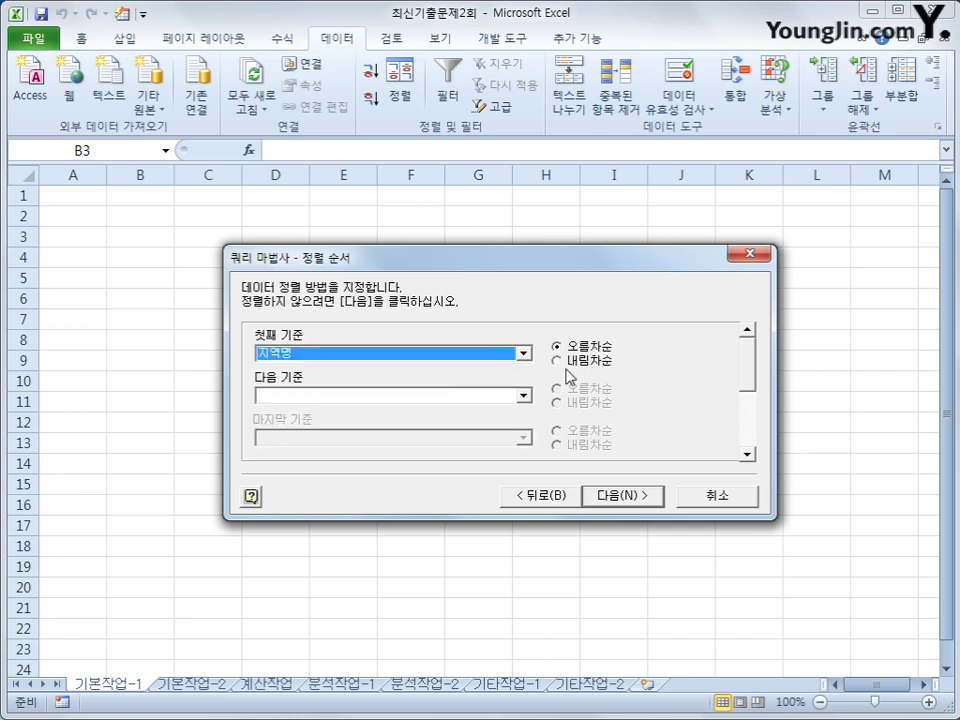
pyautogui.click(492, 397)
pyautogui.click(490, 434)
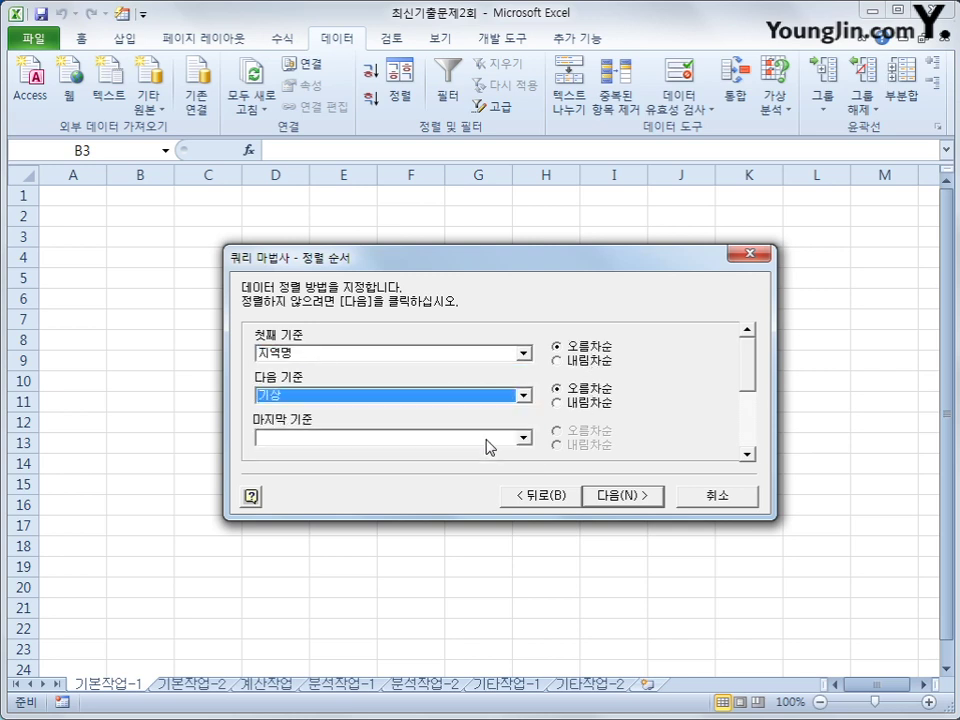
pyautogui.click(584, 403)
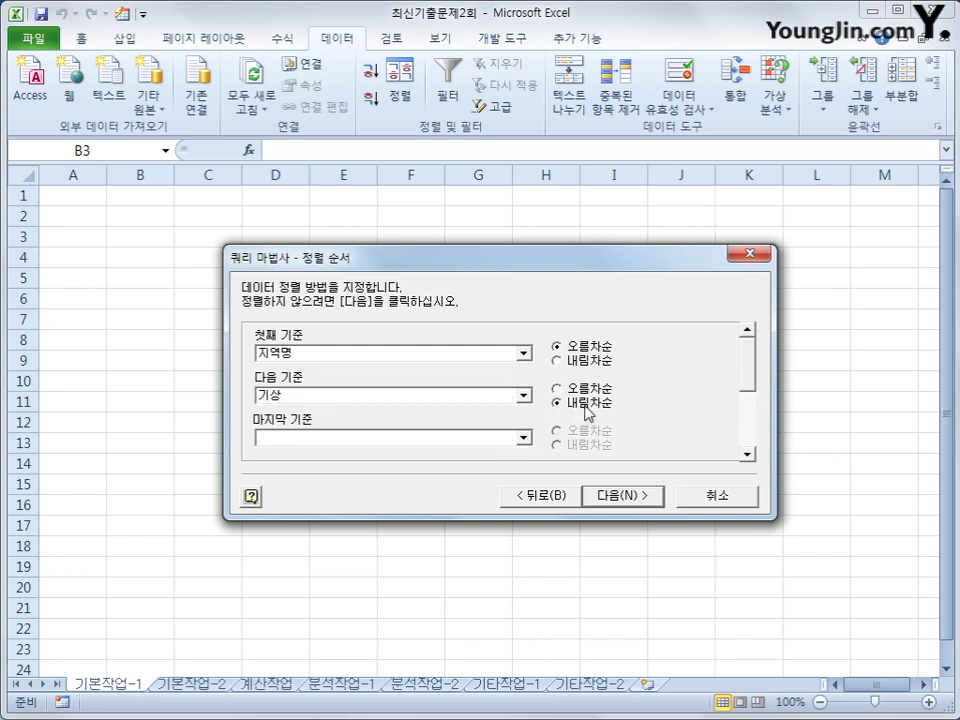
# Finish the query and import its data as a table into the existing worksheet at cell B3
pyautogui.click(627, 494)
pyautogui.click(629, 495)
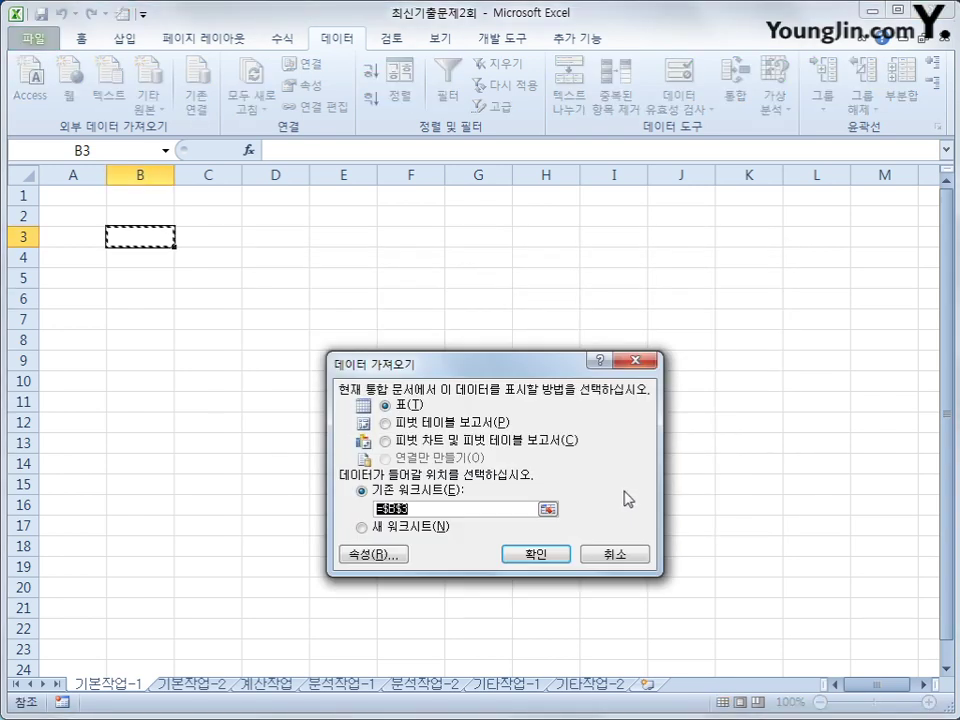
pyautogui.click(557, 553)
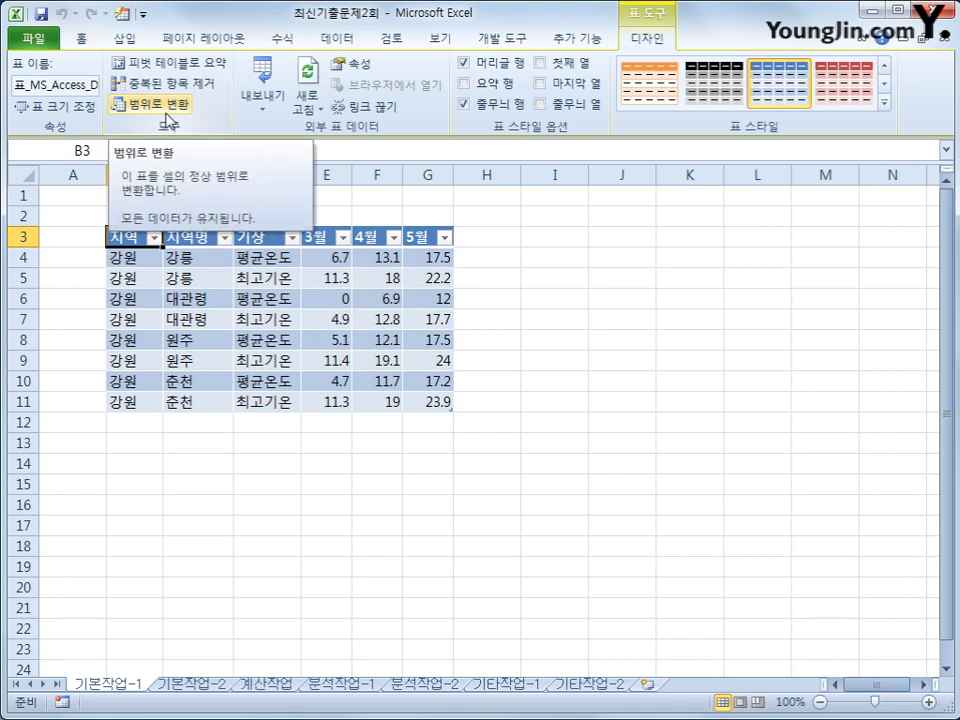
# Convert the imported weather table to a normal range, accepting removal of its query definition
pyautogui.click(166, 113)
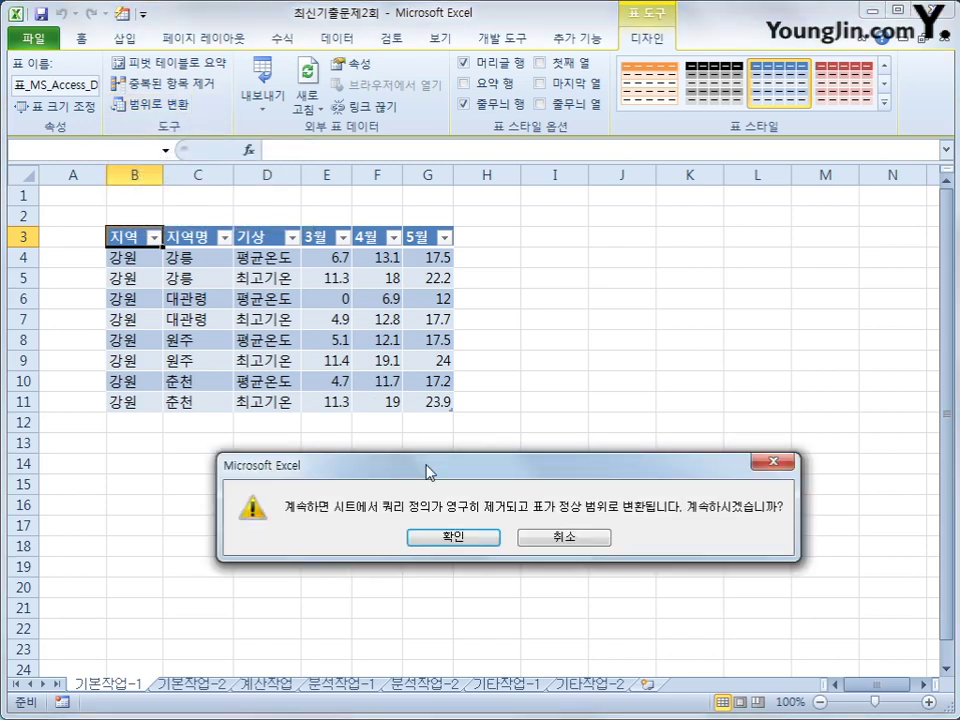
pyautogui.moveTo(427, 466); pyautogui.dragTo(427, 378)
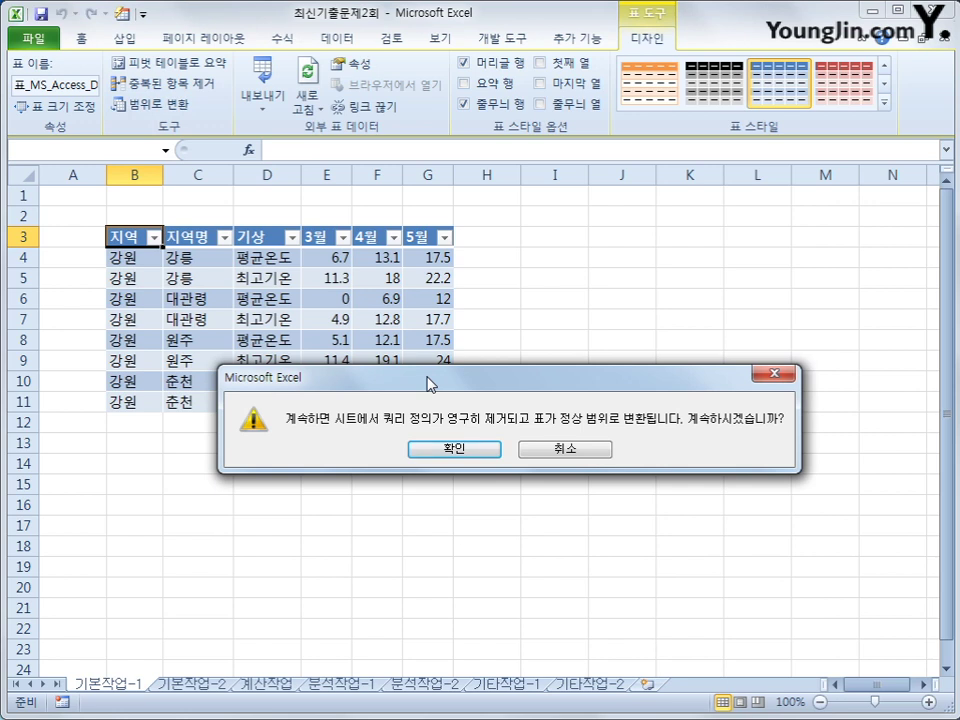
pyautogui.click(474, 450)
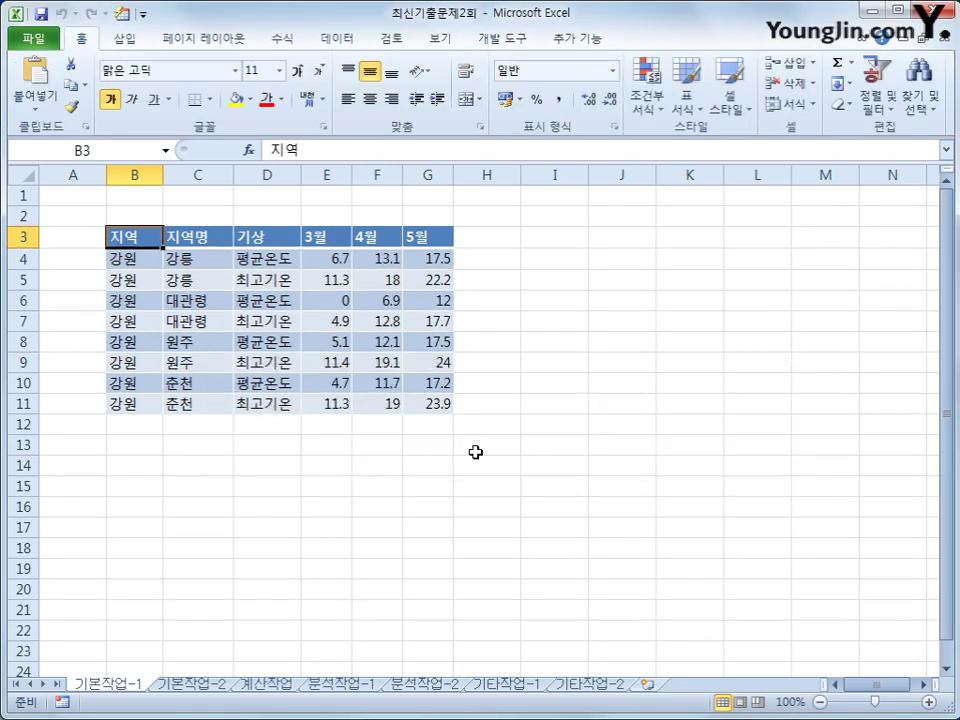
# On sheet 기본작업-2, enter the criteria heading 조건 in cell I2
pyautogui.click(186, 684)
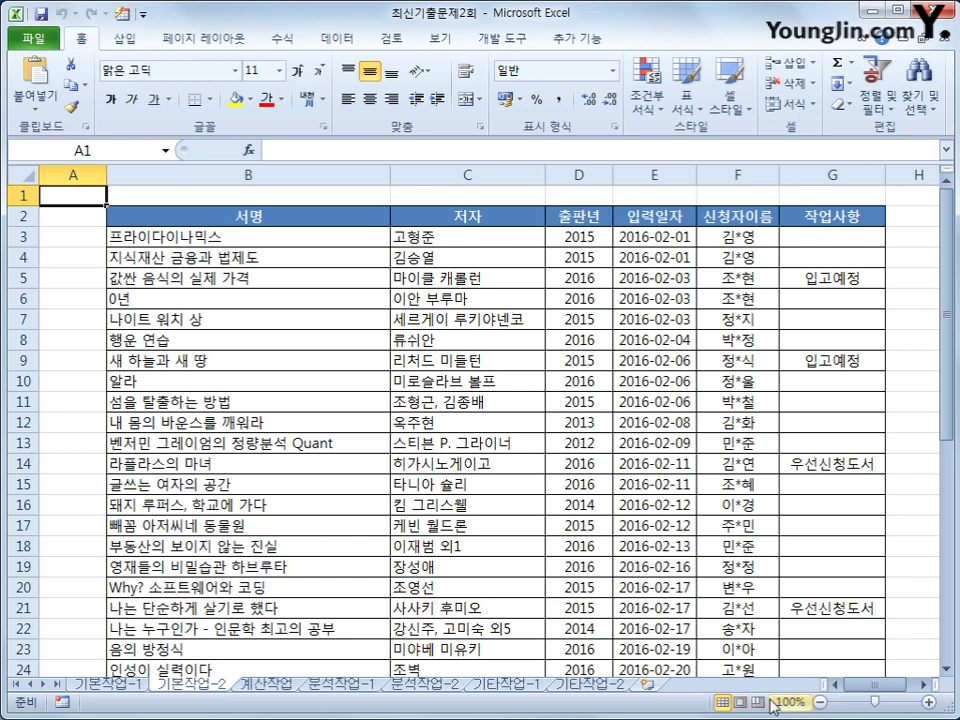
pyautogui.click(924, 686)
pyautogui.click(924, 686)
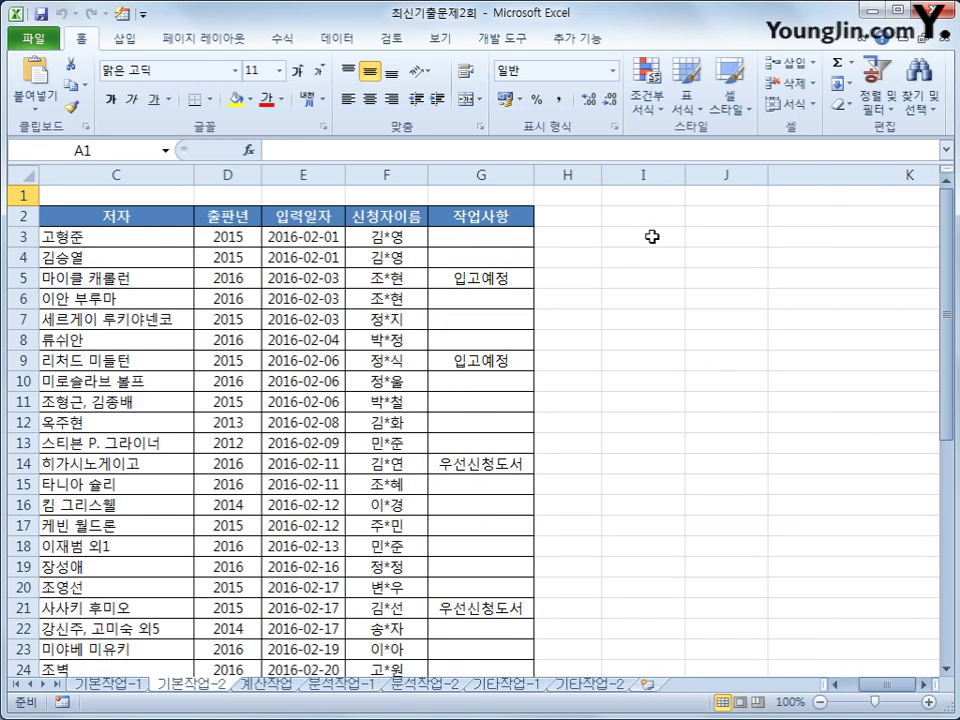
pyautogui.moveTo(643, 216); pyautogui.dragTo(635, 242)
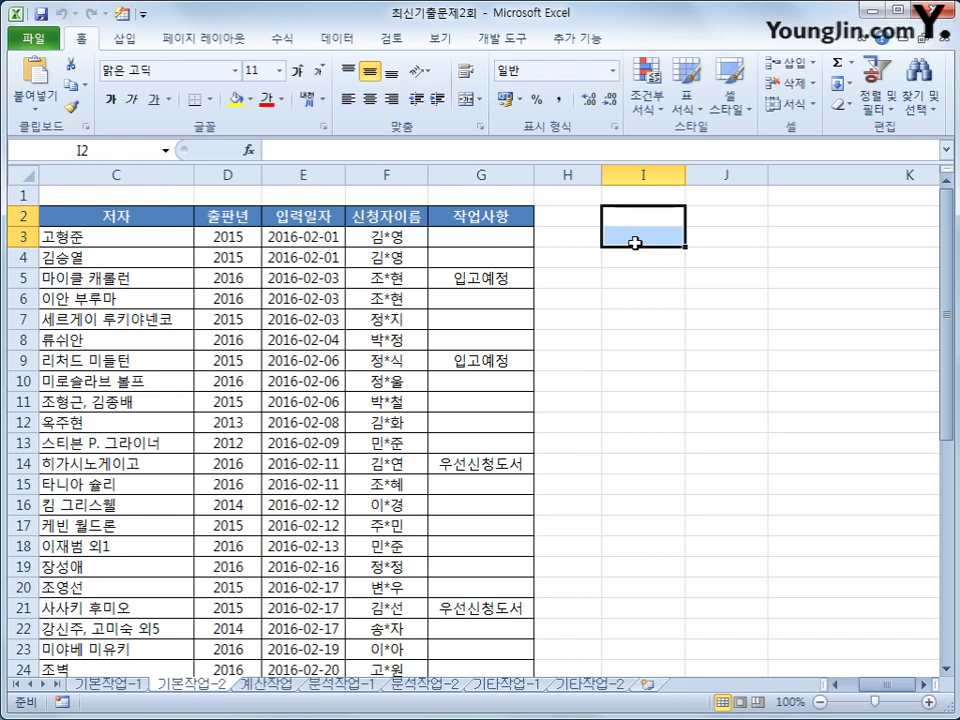
pyautogui.click(643, 219)
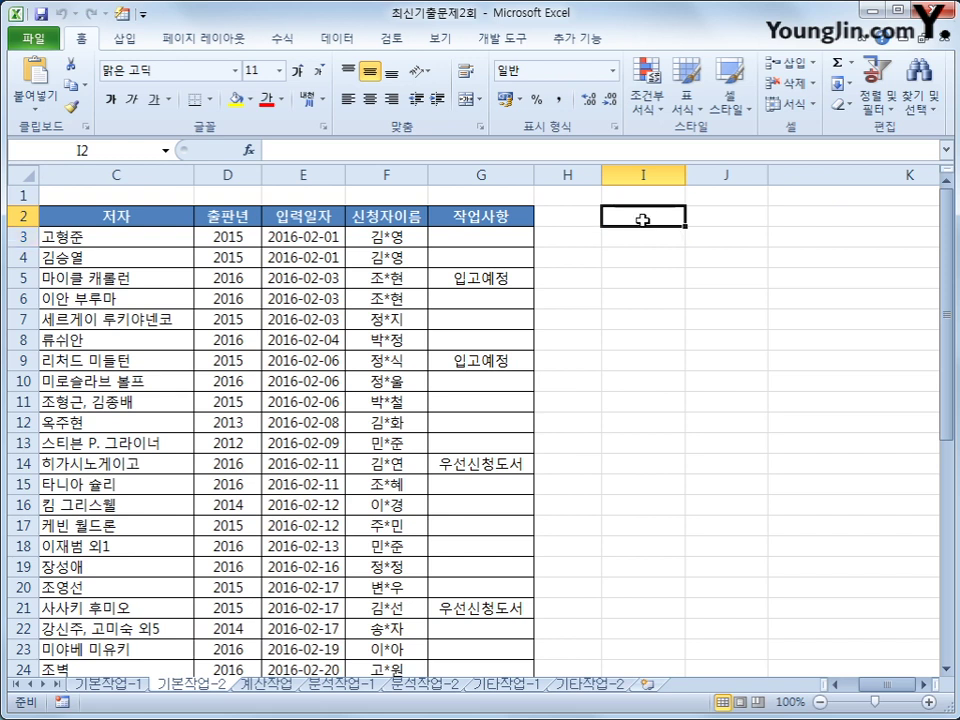
pyautogui.write('wh')
pyautogui.press('BackSpace')
pyautogui.press('BackSpace')
pyautogui.write('조건')
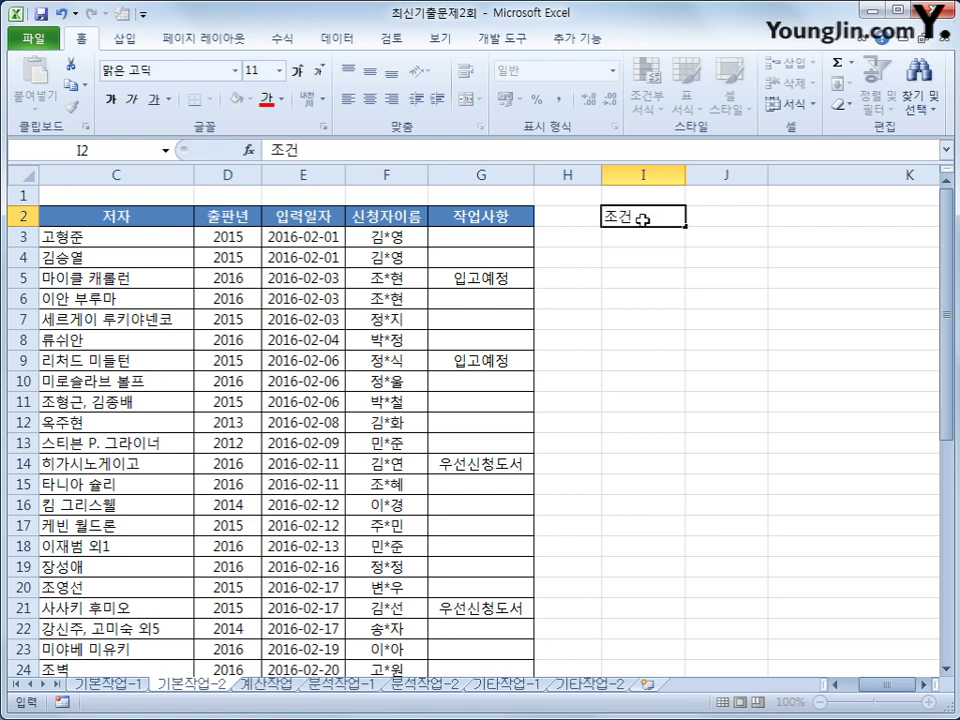
pyautogui.press('Return')
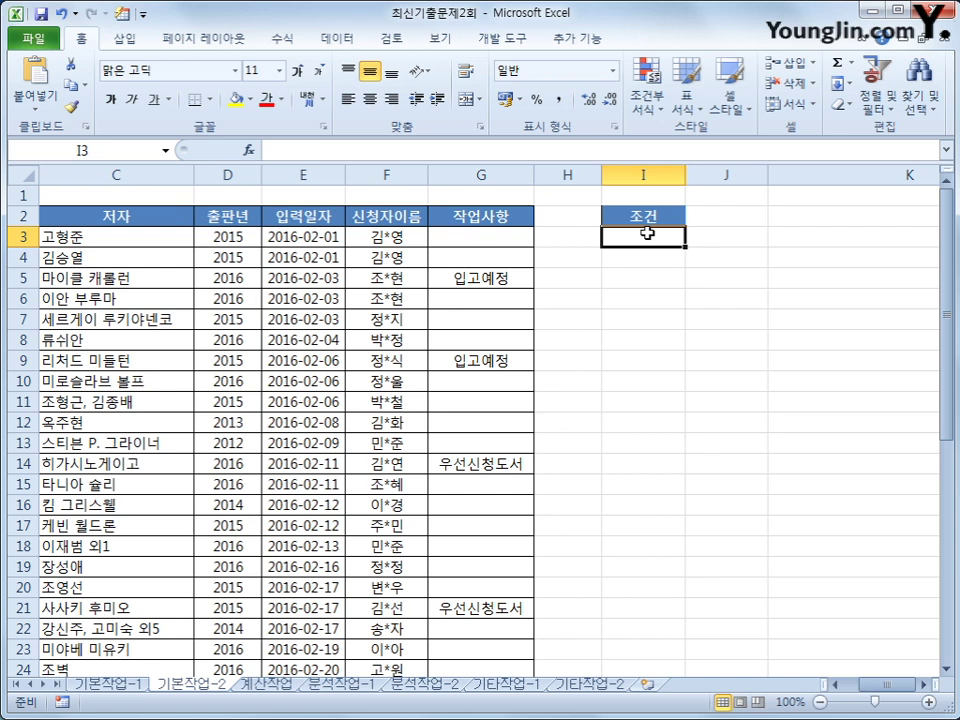
# Enter the criteria formula =AND(NOT(ISBLANK(G3)),G3<>"품절도서") in cell I3
pyautogui.write('=ㅁ')
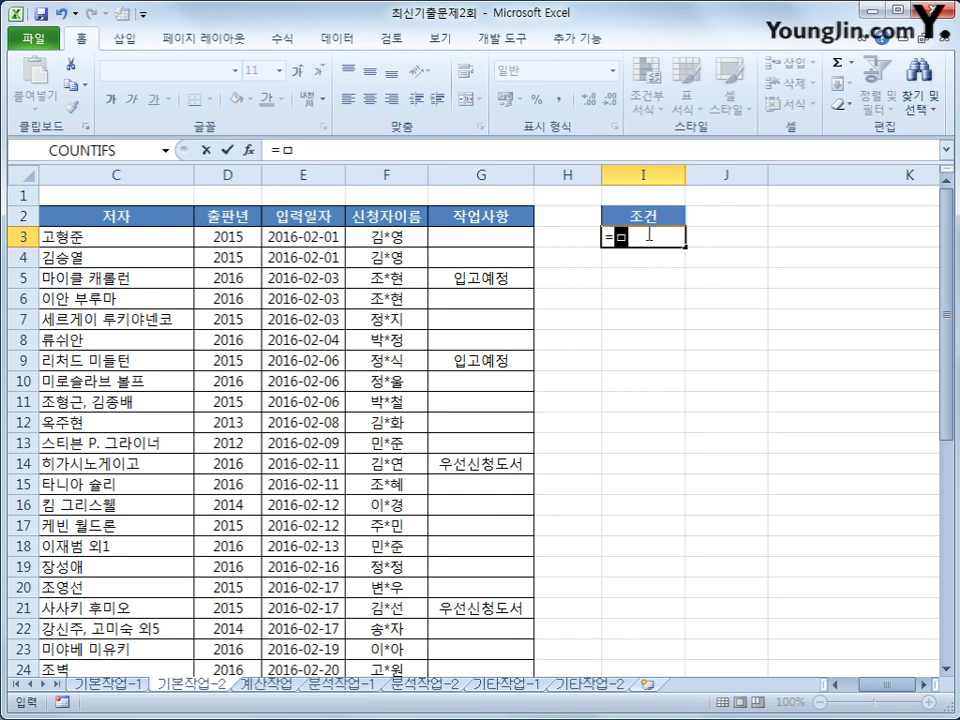
pyautogui.press('BackSpace')
pyautogui.write('and(')
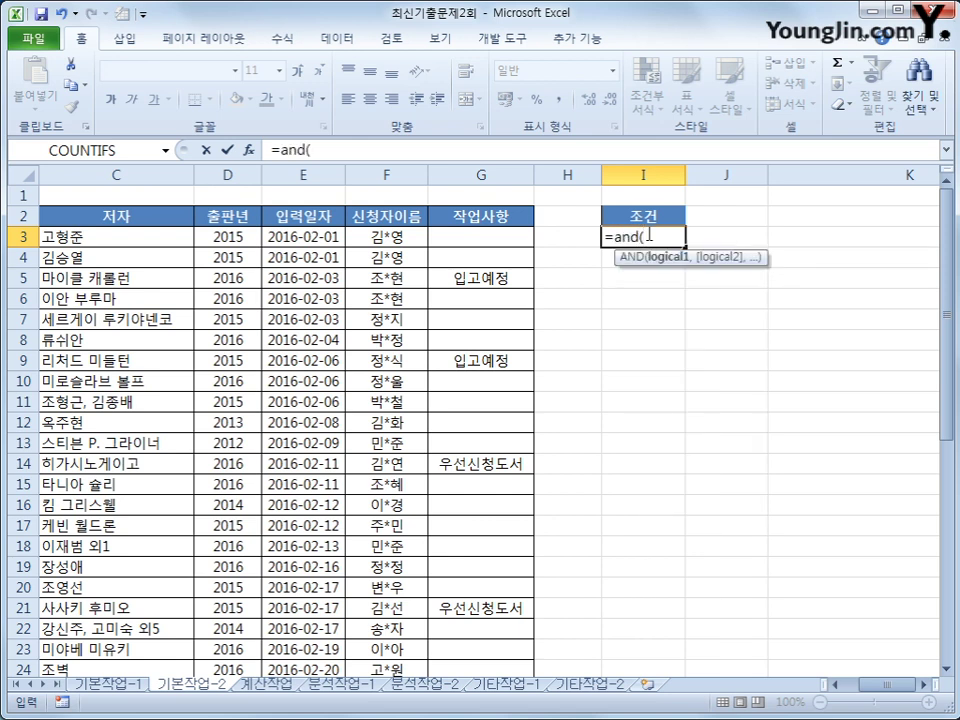
pyautogui.write('n')
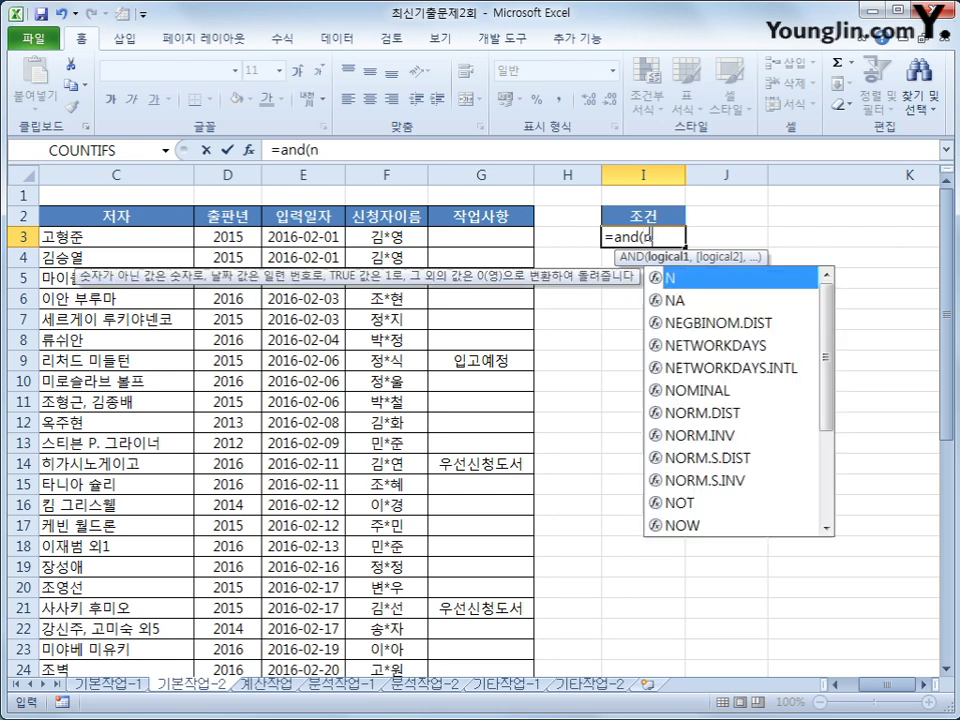
pyautogui.write('ot')
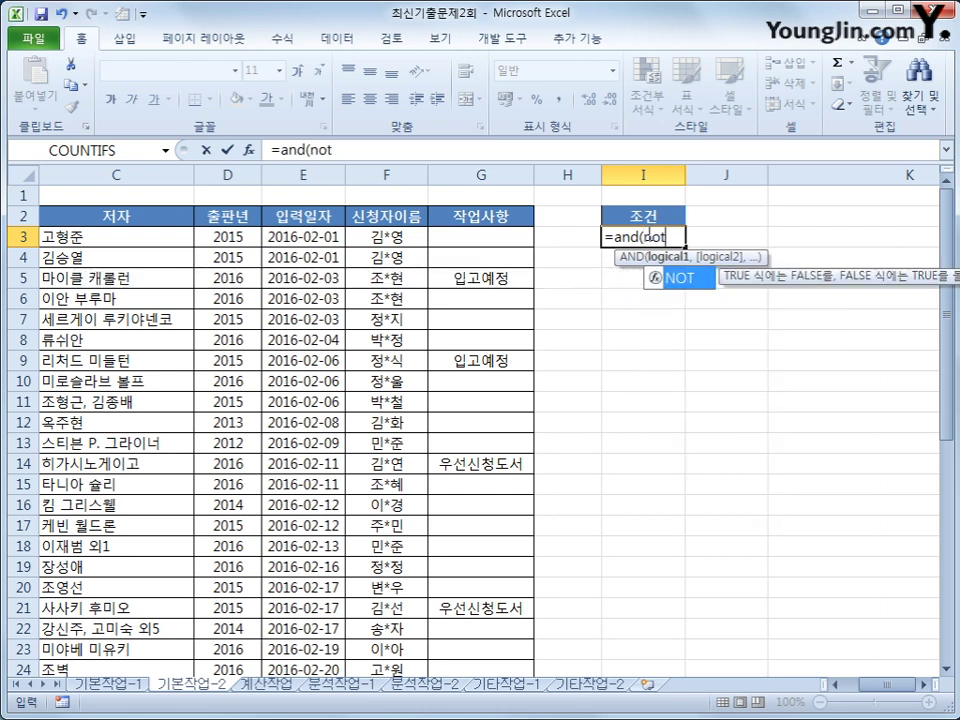
pyautogui.write('(is')
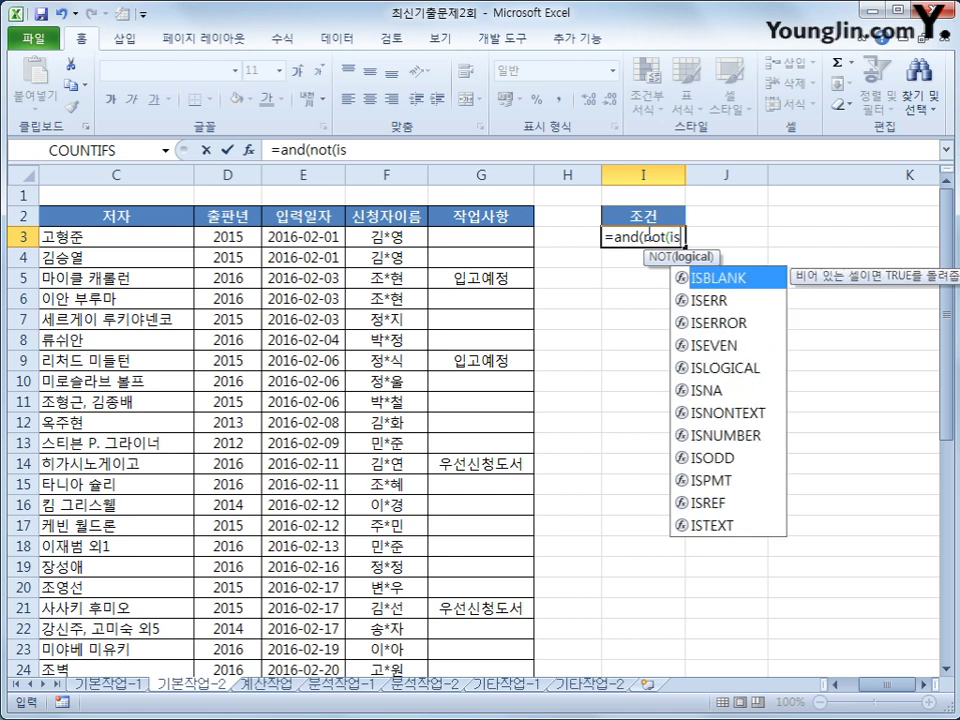
pyautogui.press('Tab')
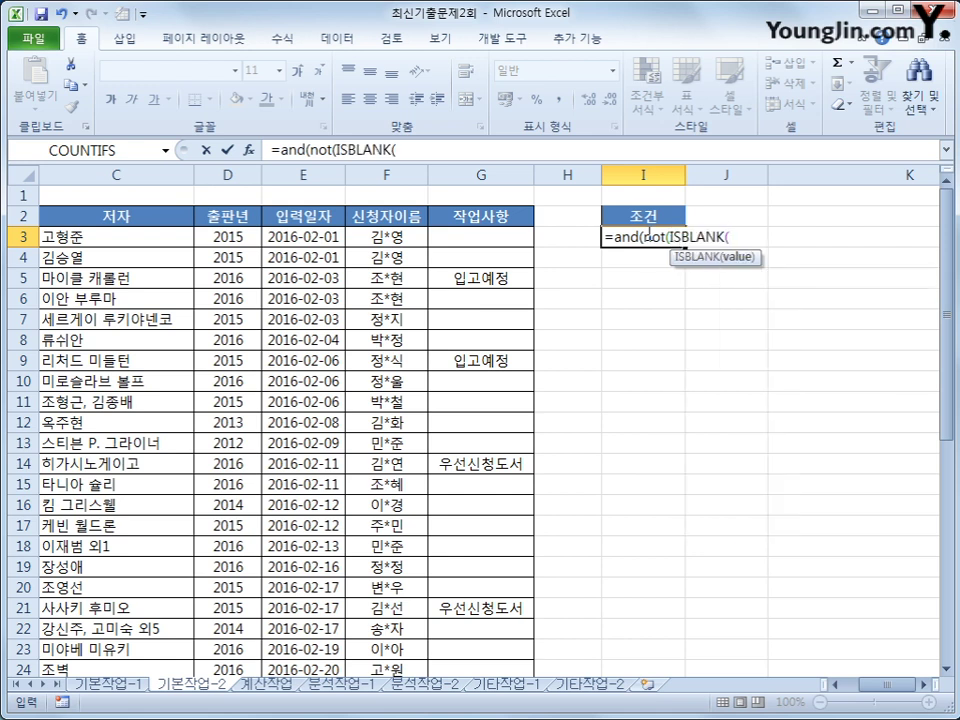
pyautogui.click(476, 242)
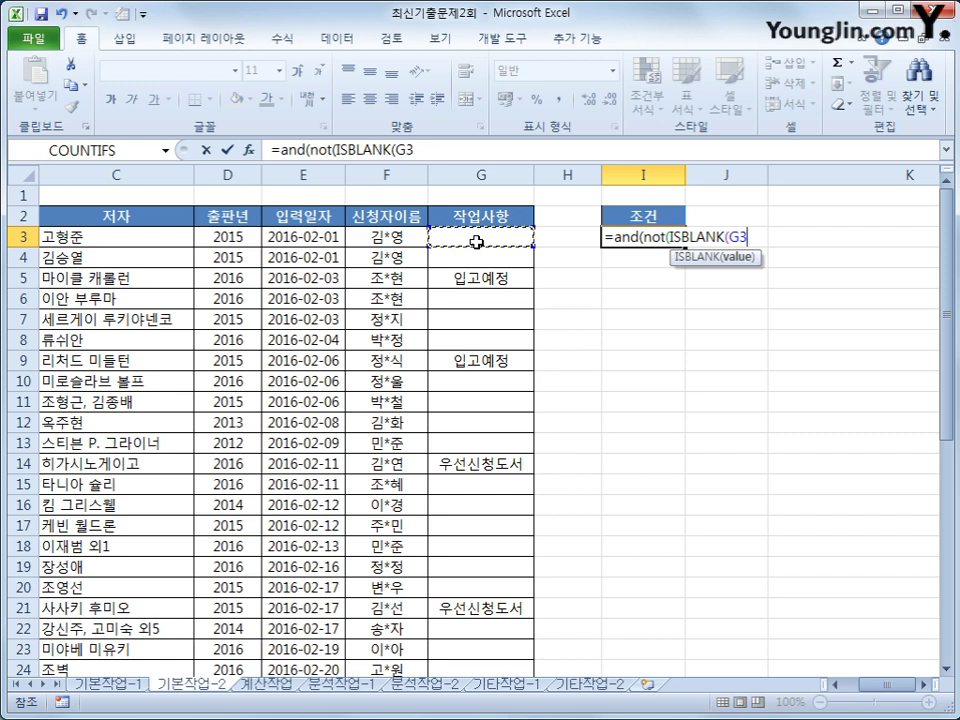
pyautogui.write(')')
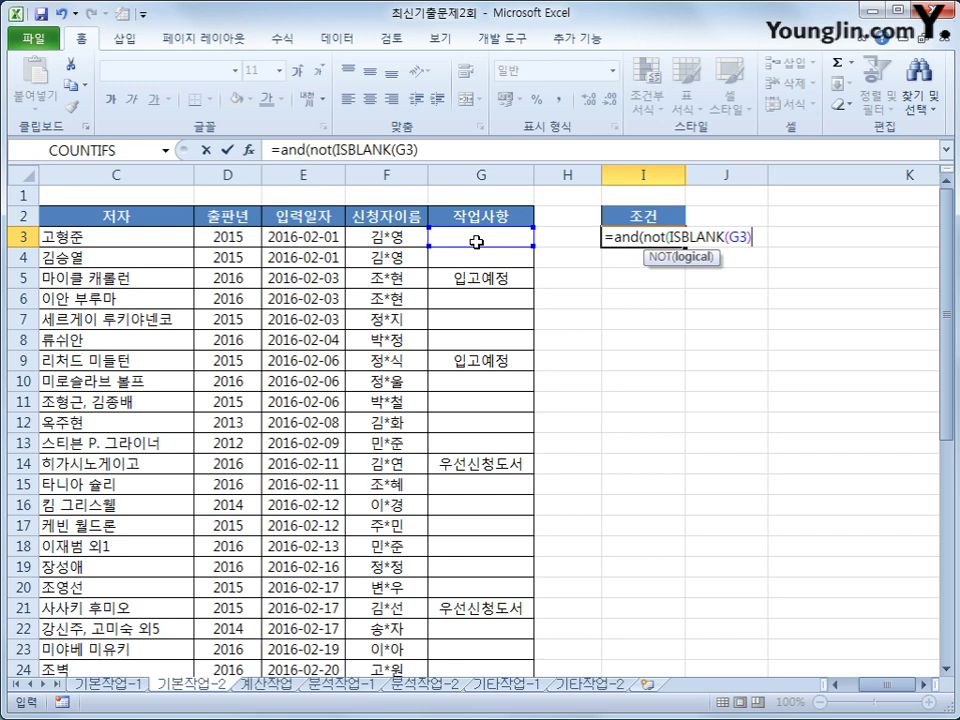
pyautogui.write(')')
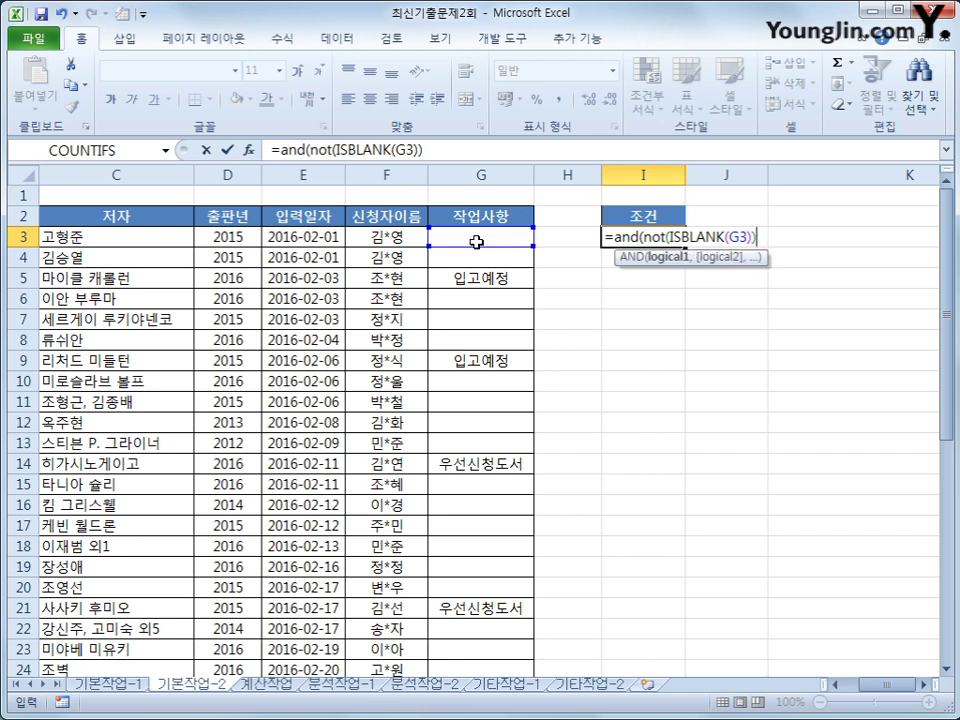
pyautogui.write(',')
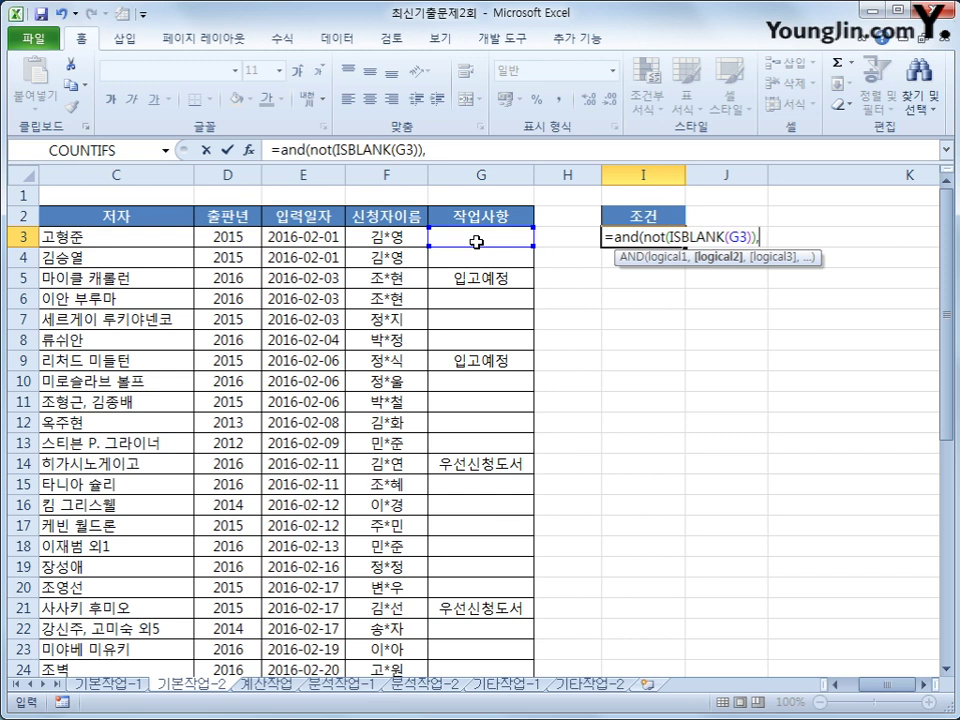
pyautogui.click(476, 242)
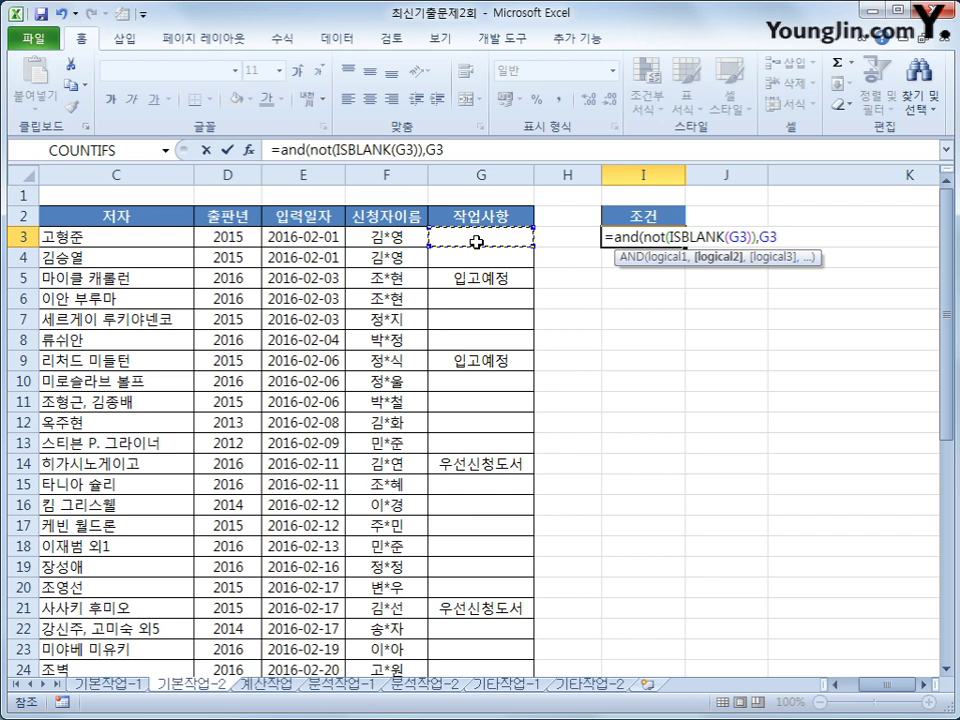
pyautogui.write('<>"품절도서"')
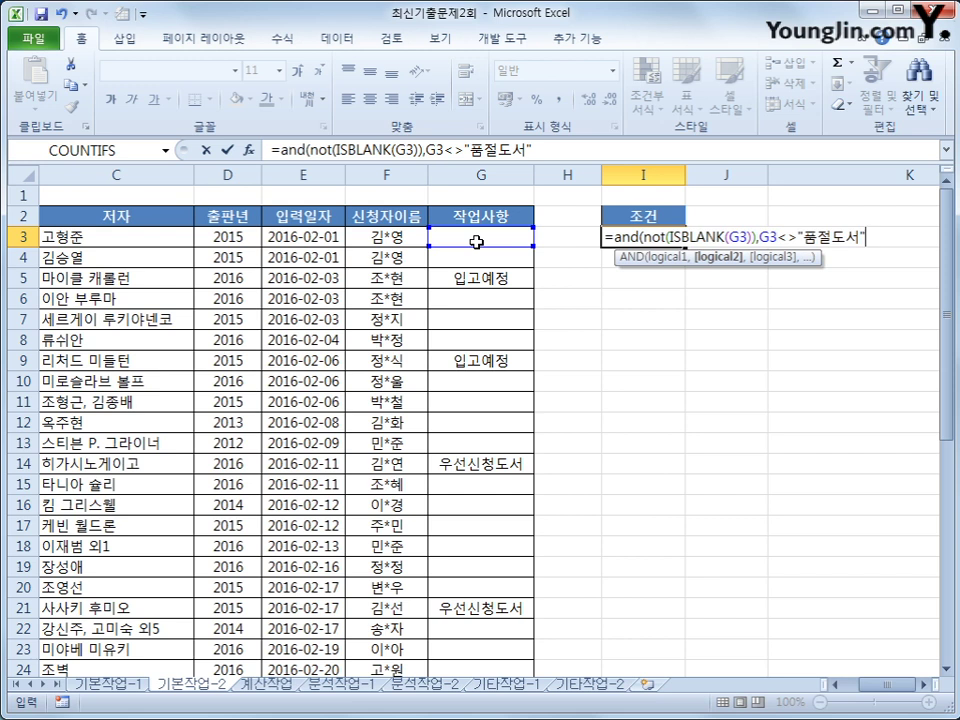
pyautogui.write(')')
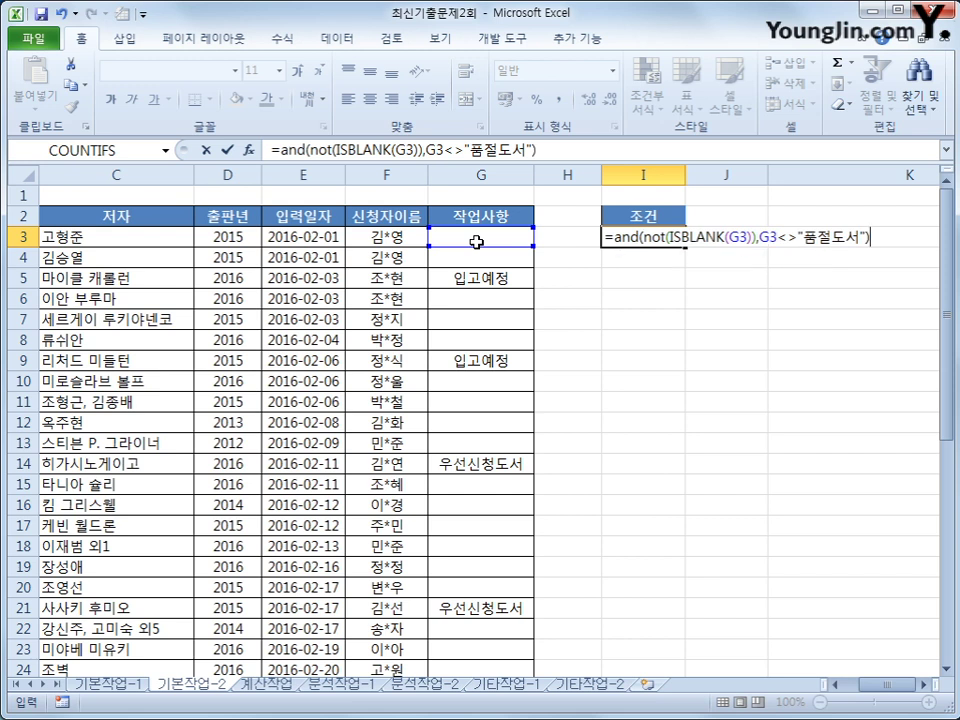
pyautogui.press('Return')
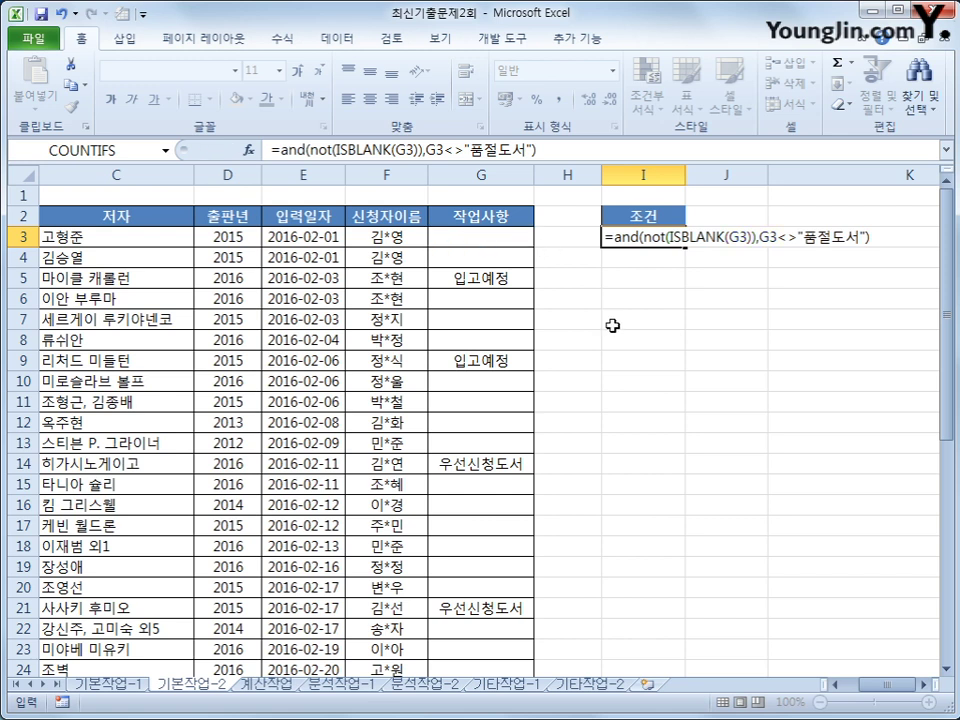
pyautogui.click(657, 234)
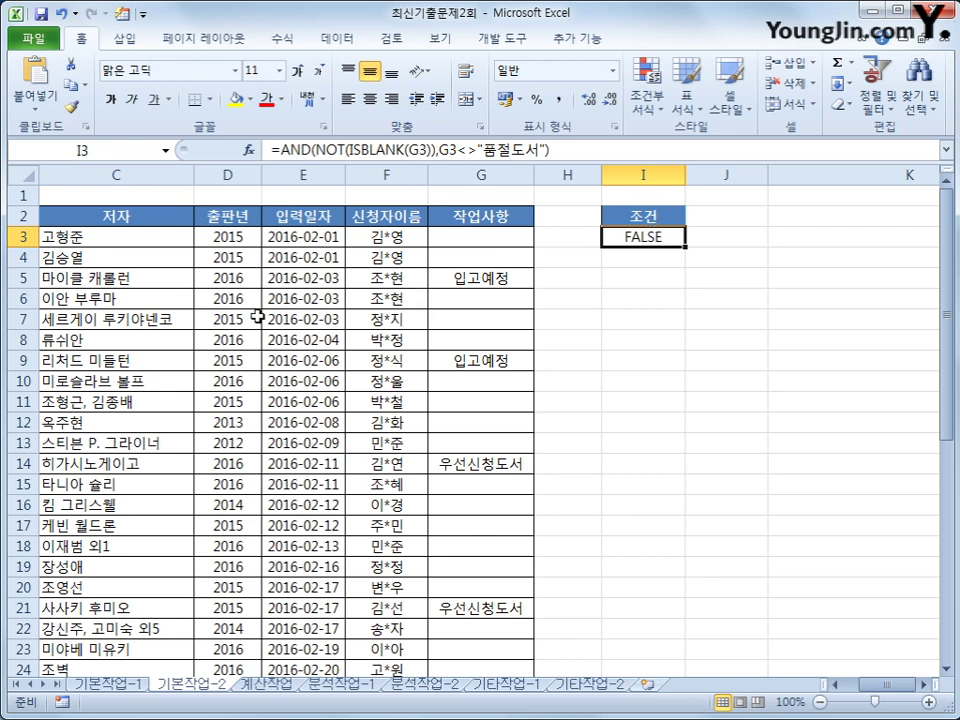
# Copy the 입력일자 and 신청자이름 headers from row 2 to the output area starting at cell I7
pyautogui.click(319, 211)
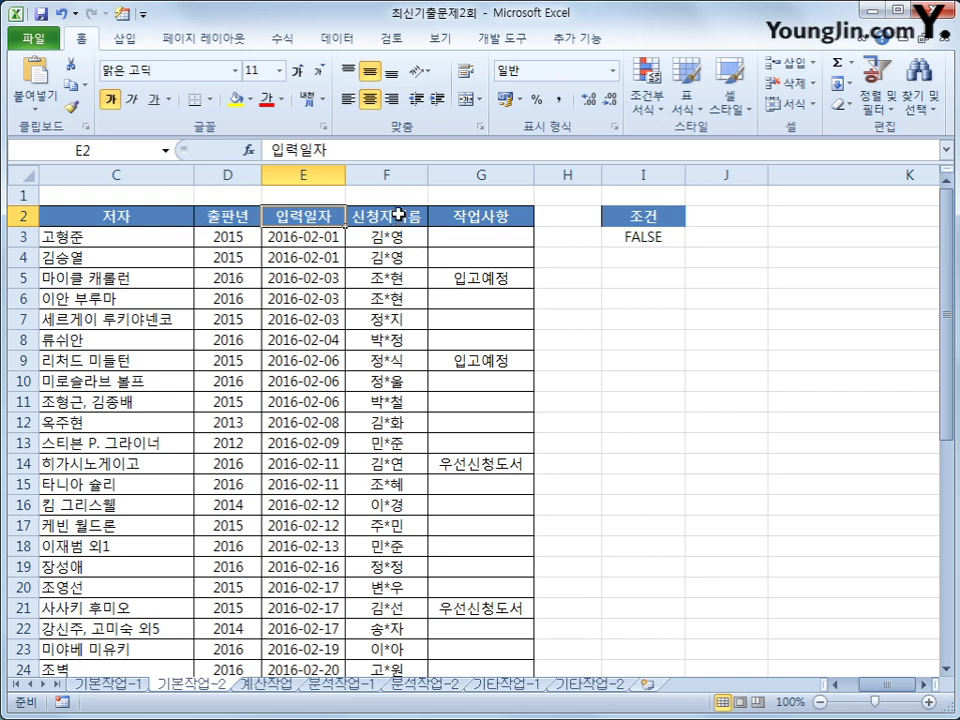
pyautogui.keyDown('ctrl'); pyautogui.click(399, 214); pyautogui.keyUp('ctrl')
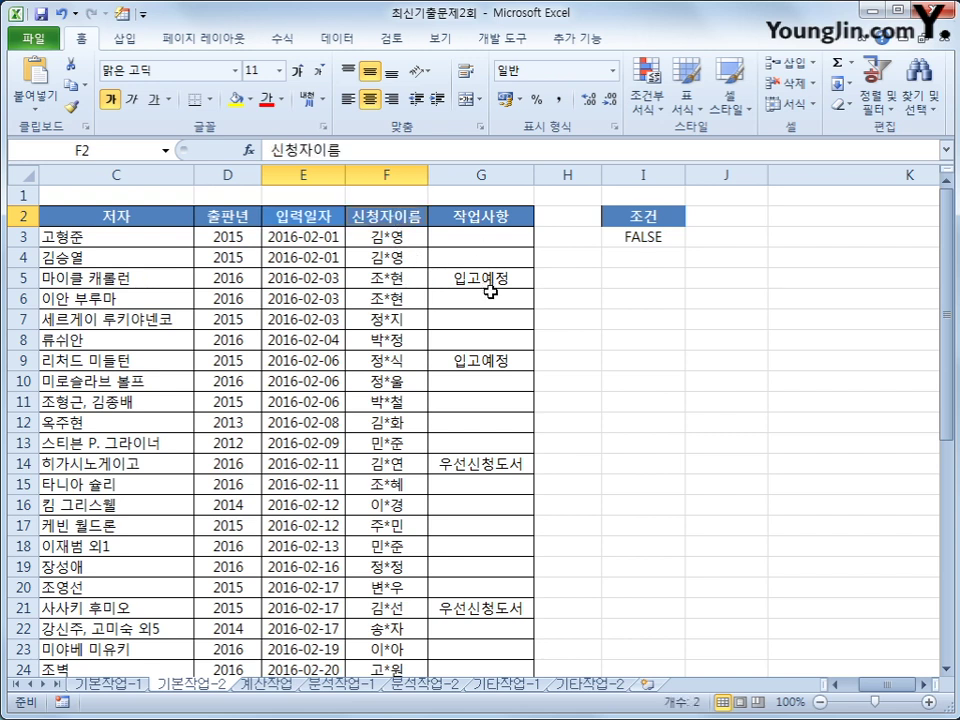
pyautogui.hotkey('ctrl', 'c')
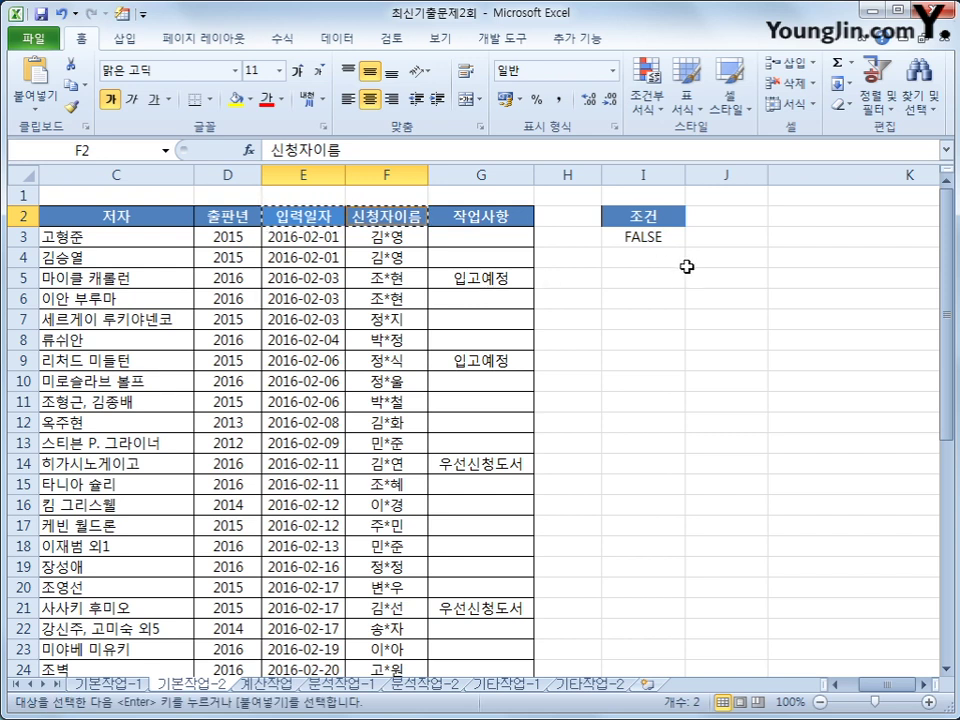
pyautogui.click(648, 300)
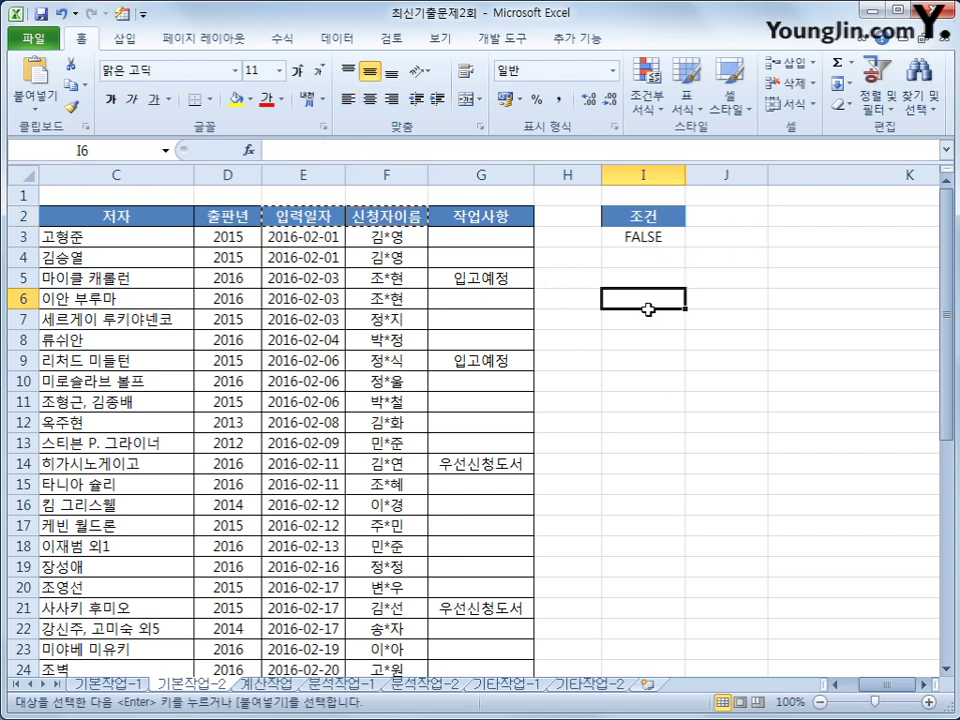
pyautogui.click(647, 318)
pyautogui.hotkey('ctrl', 'v')
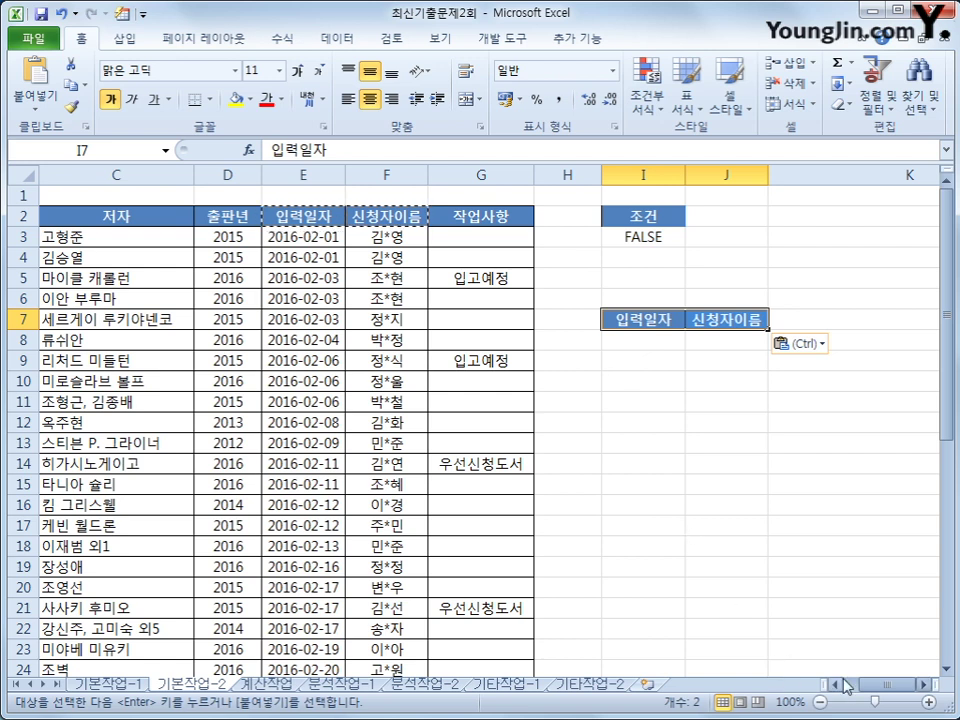
# Copy the 서명, 저자 and 작업사항 headers from row 2 to the output header row starting at cell K7
pyautogui.moveTo(857, 686); pyautogui.dragTo(848, 690)
pyautogui.click(372, 218)
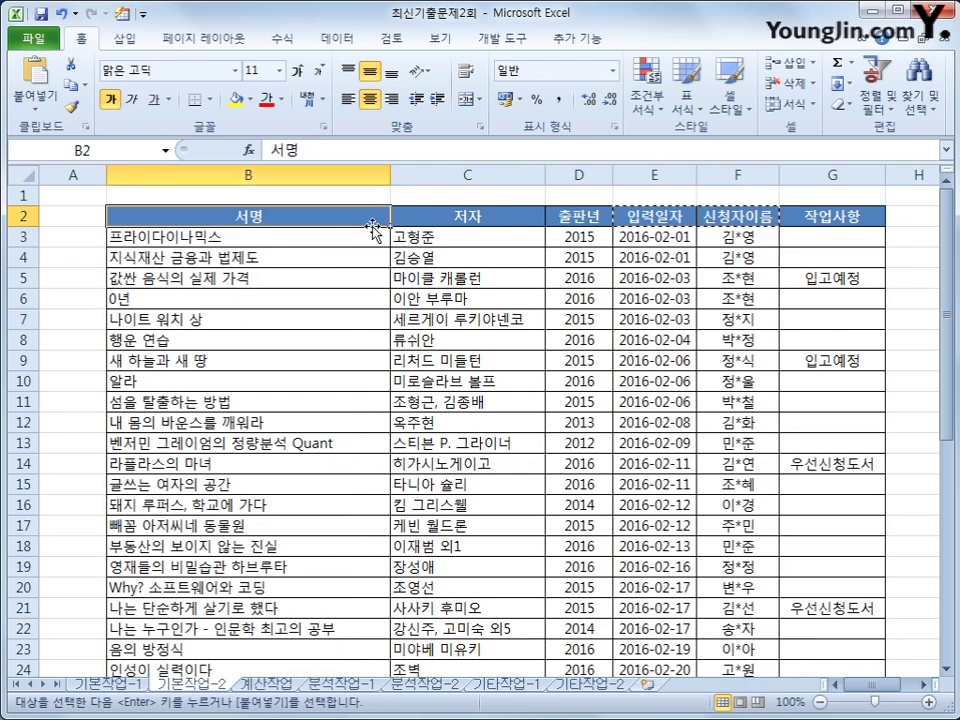
pyautogui.keyDown('ctrl'); pyautogui.click(438, 216); pyautogui.keyUp('ctrl')
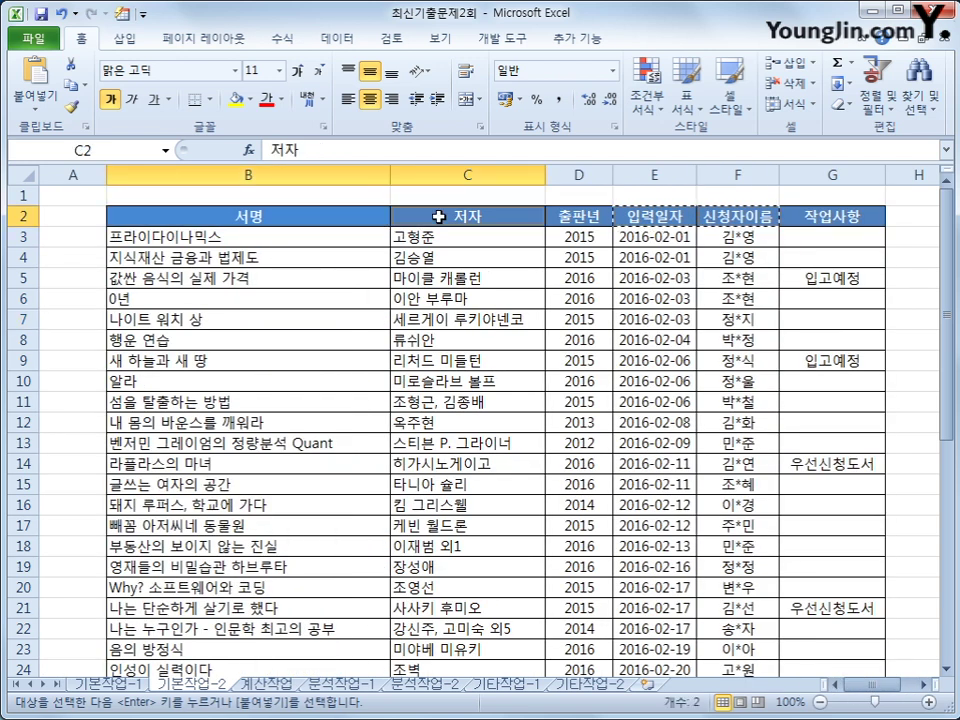
pyautogui.keyDown('ctrl'); pyautogui.click(875, 220); pyautogui.keyUp('ctrl')
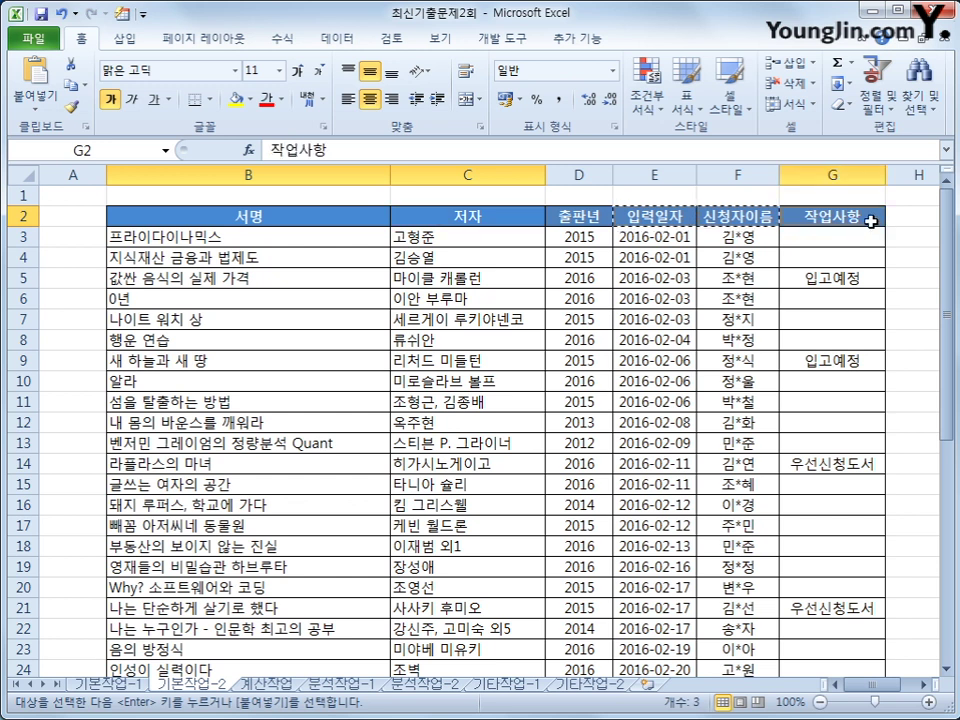
pyautogui.click(330, 221)
pyautogui.keyDown('ctrl'); pyautogui.click(442, 215); pyautogui.keyUp('ctrl')
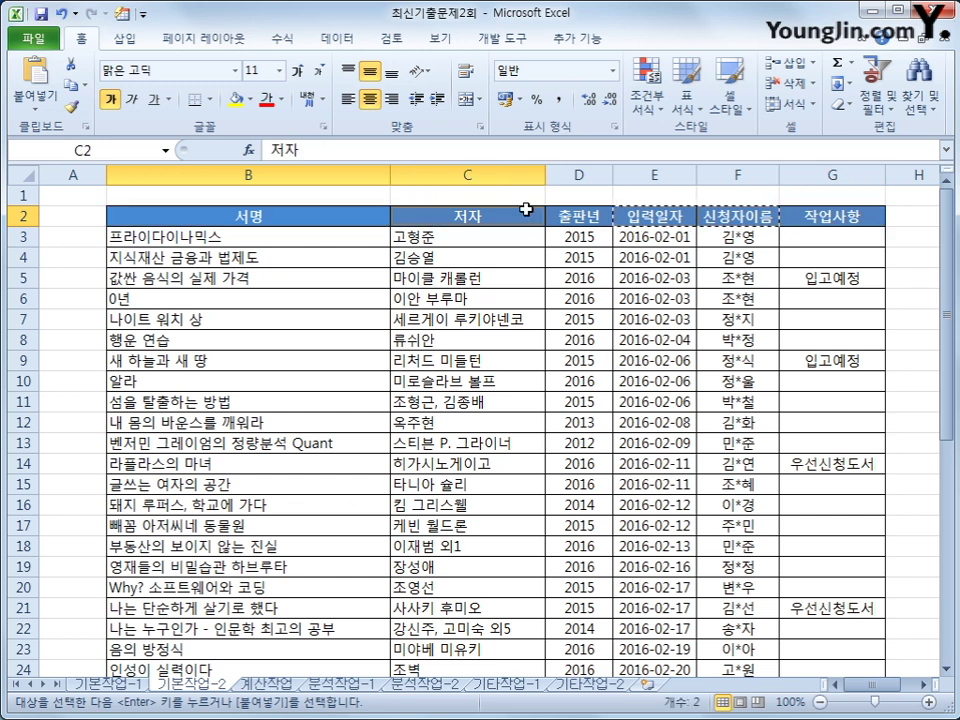
pyautogui.keyDown('ctrl'); pyautogui.click(808, 215); pyautogui.keyUp('ctrl')
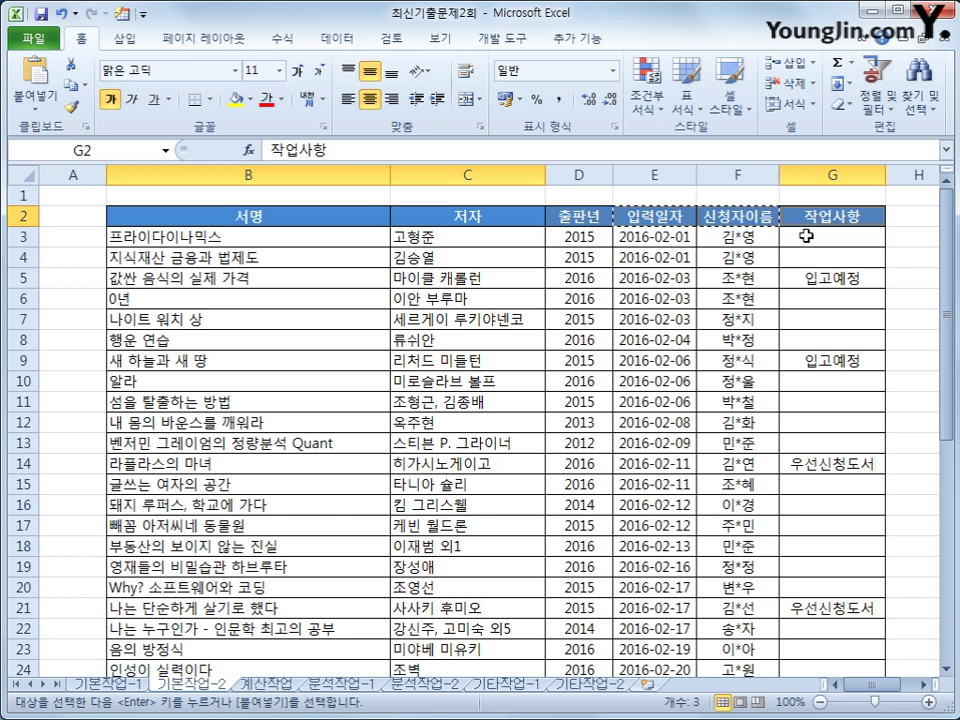
pyautogui.hotkey('ctrl', 'c')
pyautogui.hscroll(2, 670, 520)
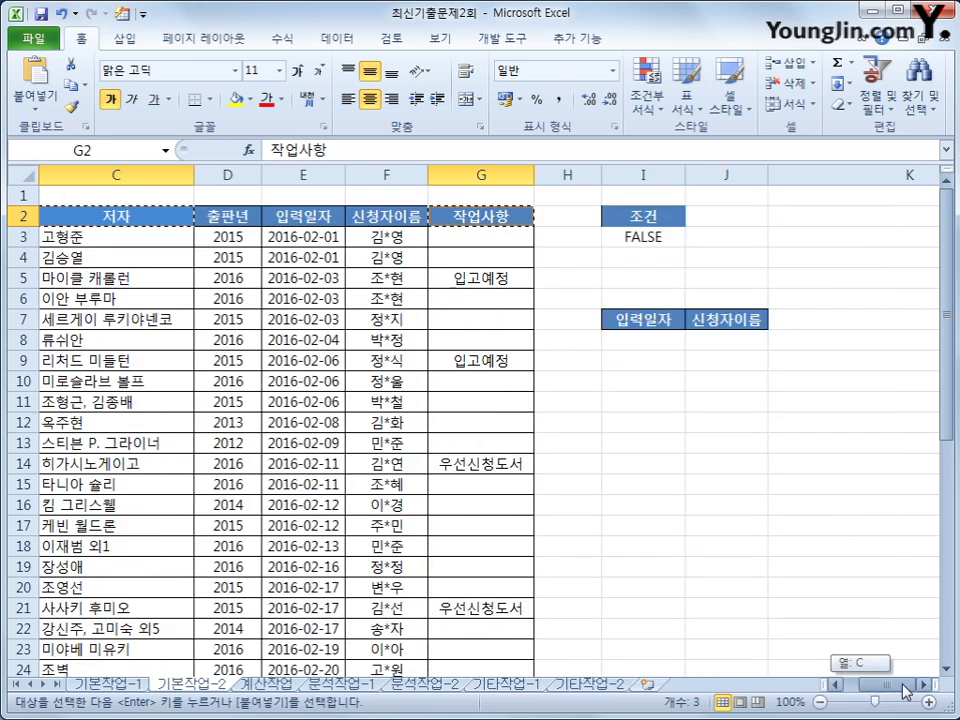
pyautogui.click(800, 330)
pyautogui.hotkey('ctrl', 'v')
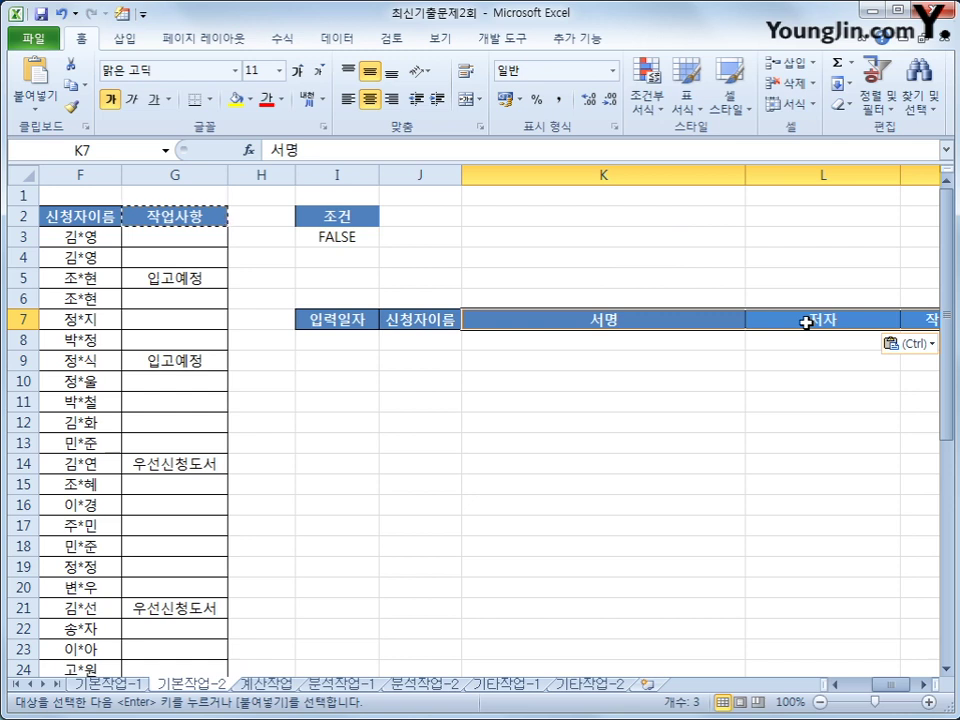
# Run an advanced filter on list $B$2:$G$43 with criteria range $I$2:$I$3, copying the results to $I$7:$M$7
pyautogui.click(190, 300)
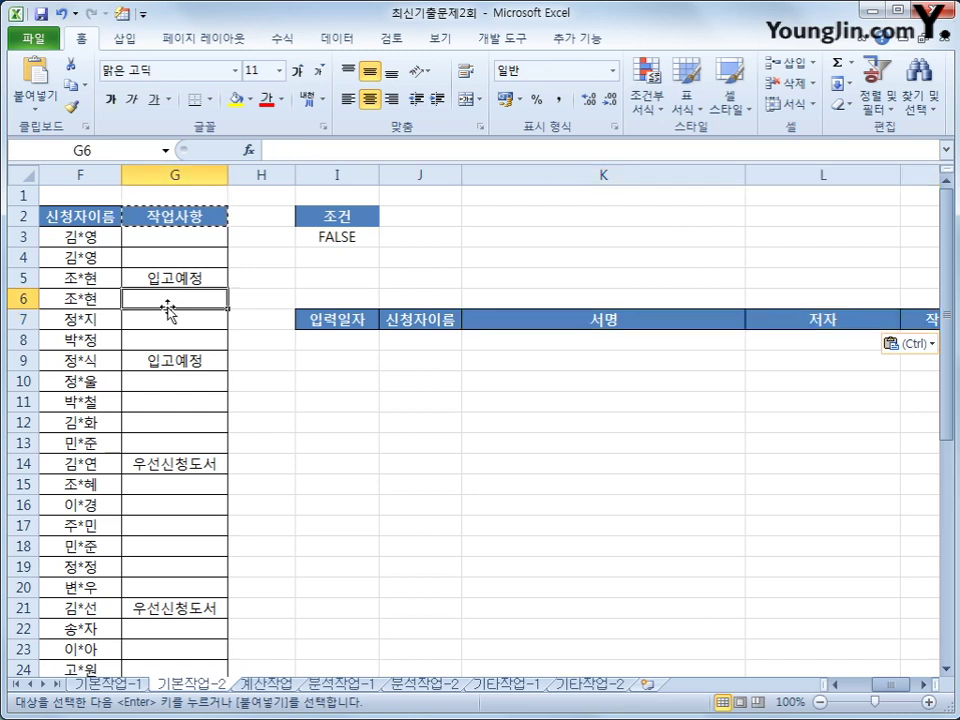
pyautogui.click(331, 40)
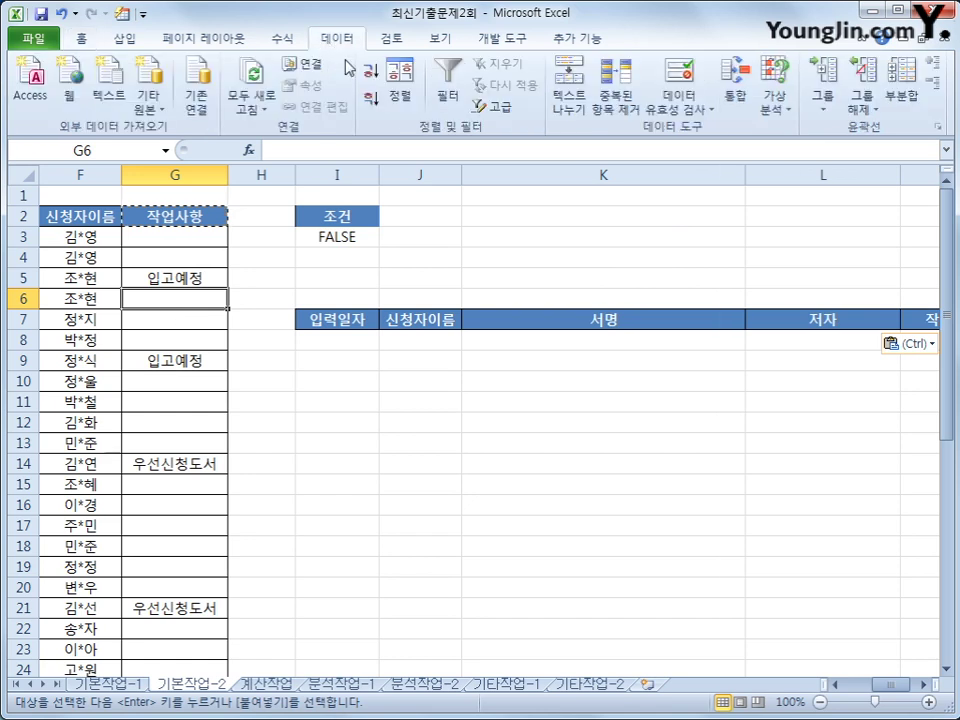
pyautogui.click(495, 105)
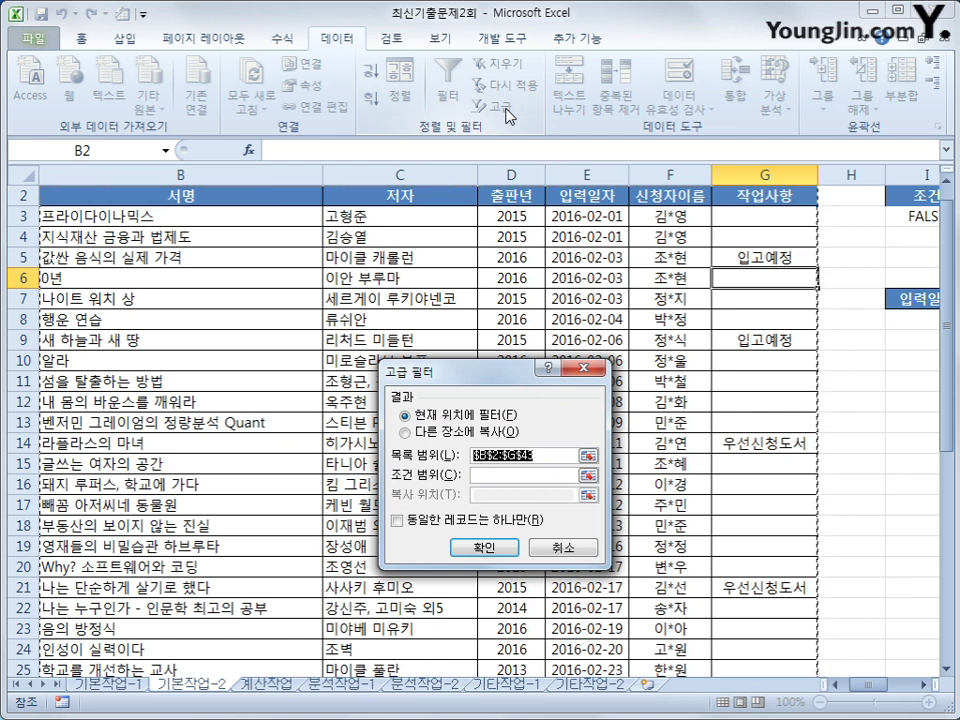
pyautogui.click(511, 475)
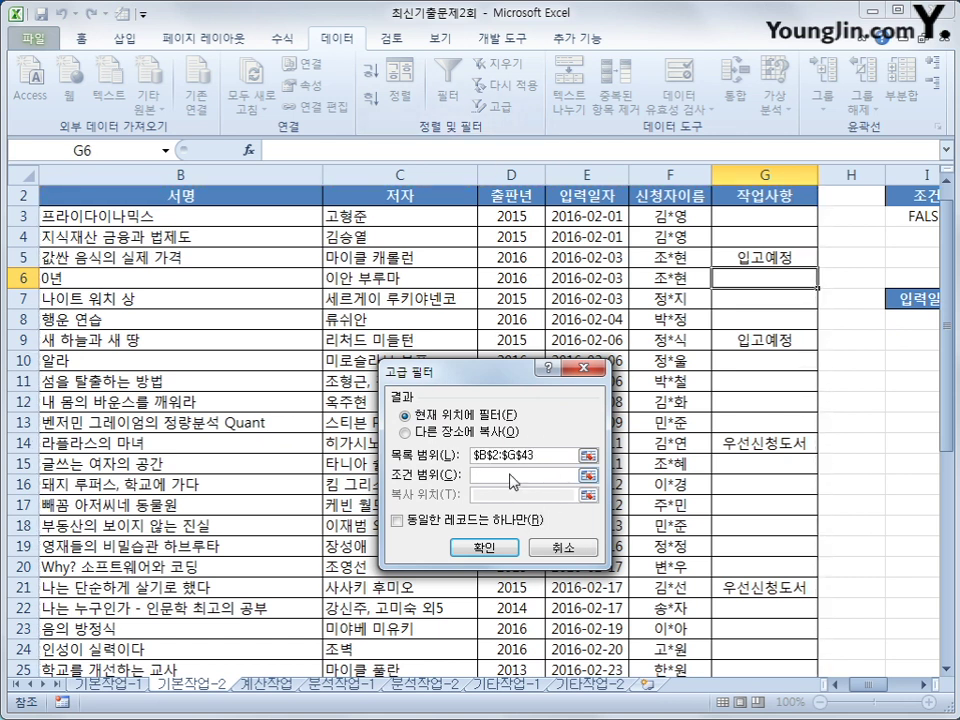
pyautogui.moveTo(908, 195); pyautogui.dragTo(910, 212)
pyautogui.click(404, 432)
pyautogui.click(512, 495)
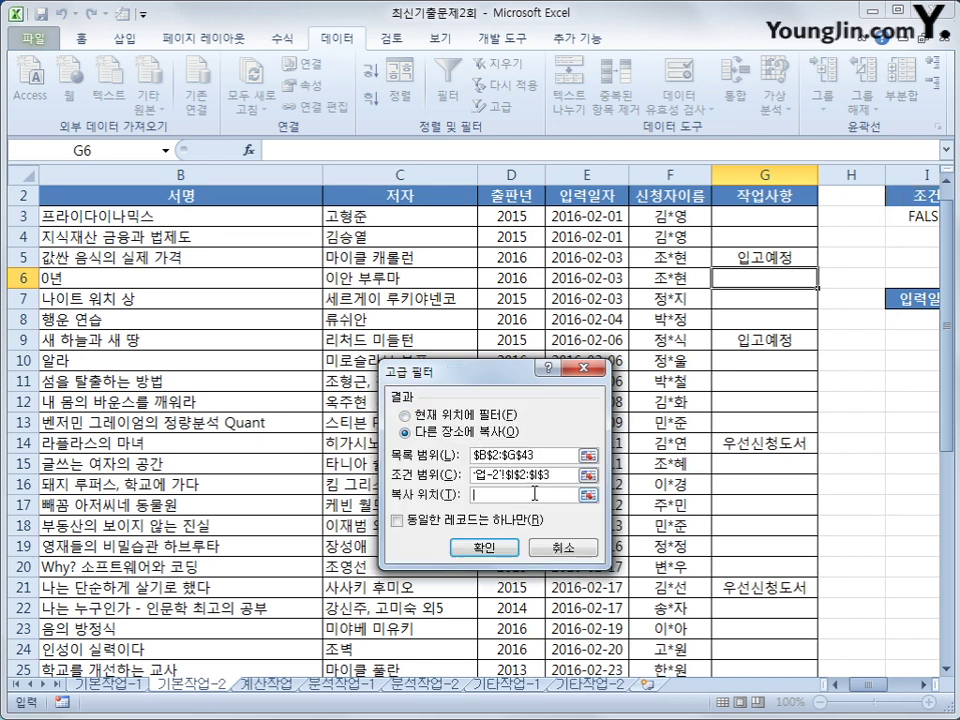
pyautogui.moveTo(905, 299); pyautogui.dragTo(876, 310)
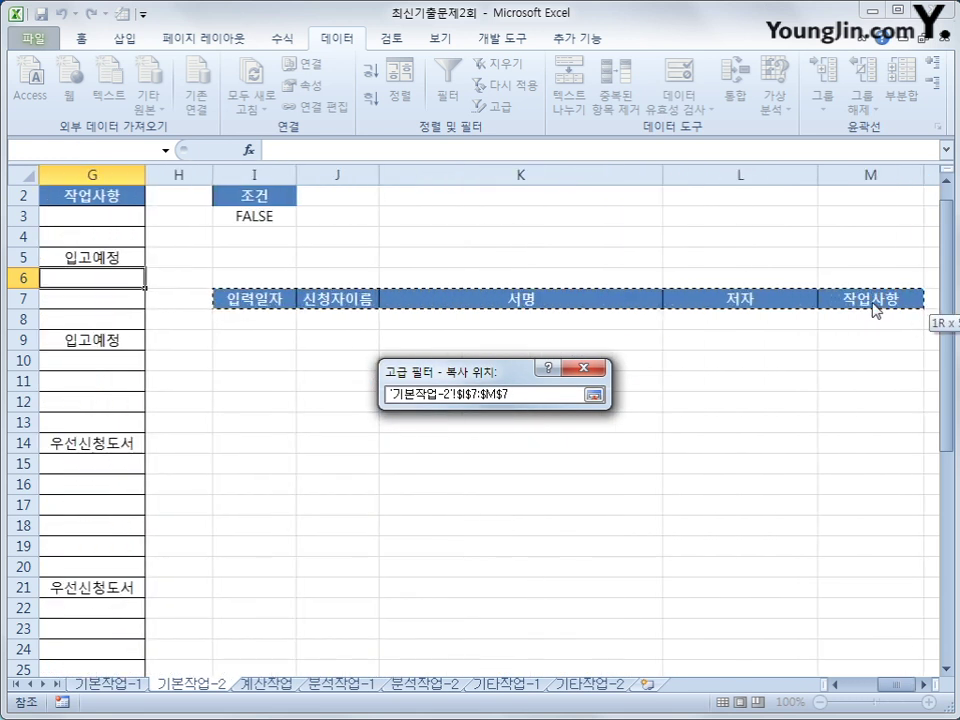
pyautogui.press('Return')
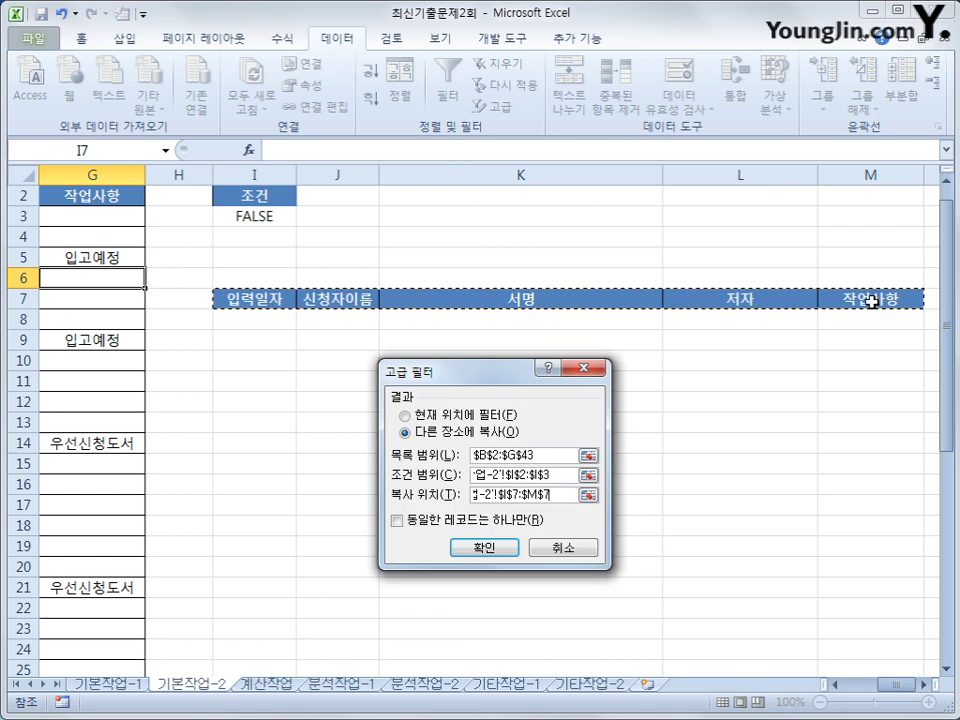
pyautogui.click(500, 550)
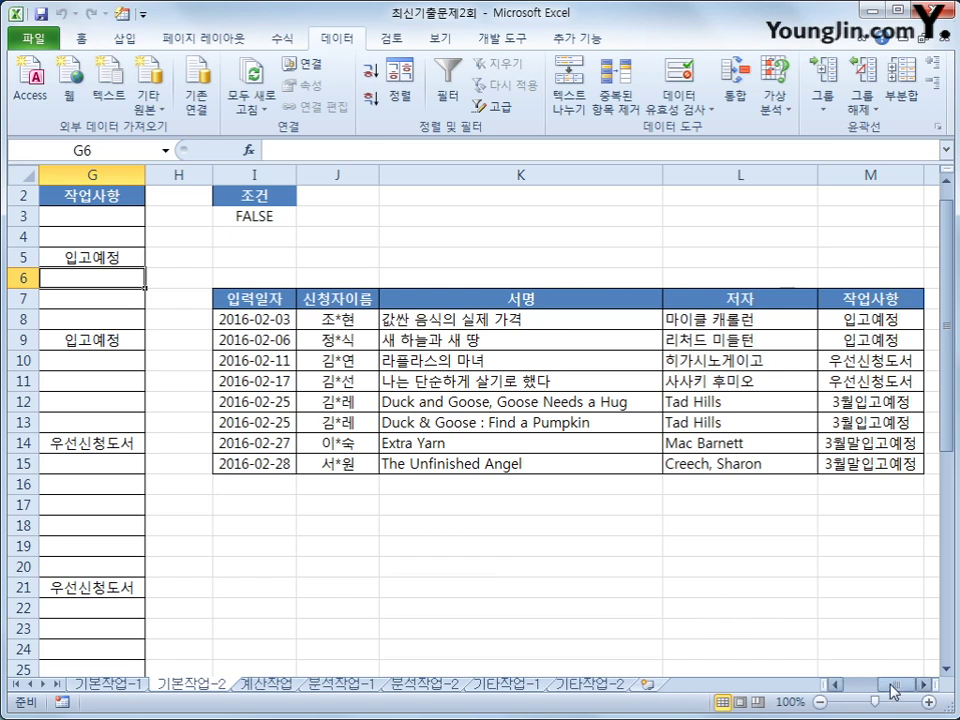
# Start a new conditional formatting rule for the book data in B3:G43, using a formula to determine the formatted cells
pyautogui.moveTo(893, 692); pyautogui.dragTo(885, 690)
pyautogui.click(210, 222)
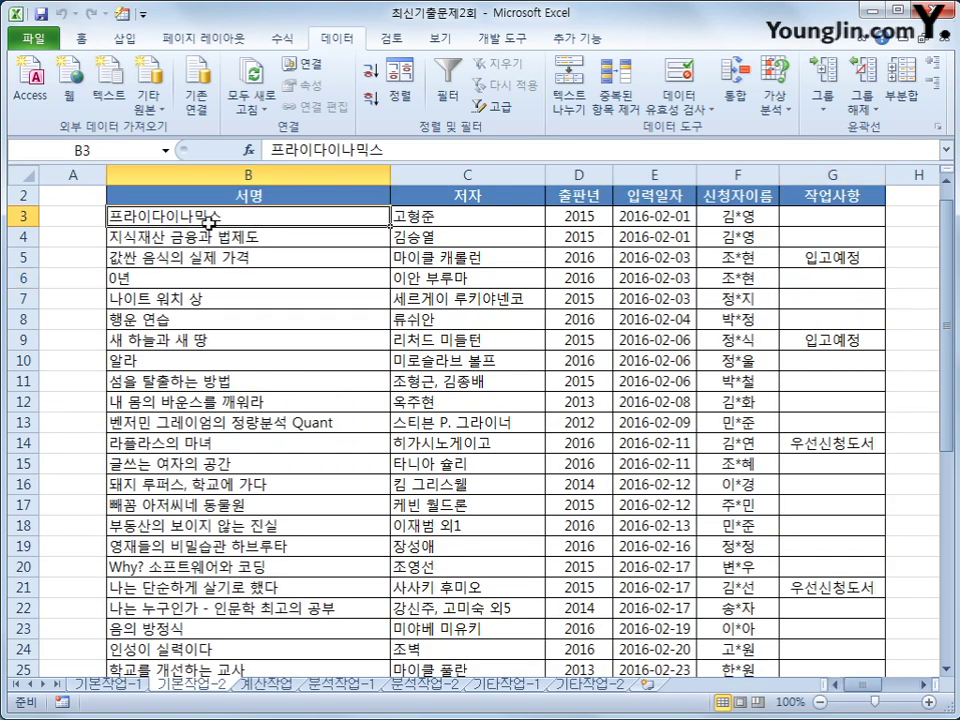
pyautogui.moveTo(210, 222); pyautogui.dragTo(800, 590)
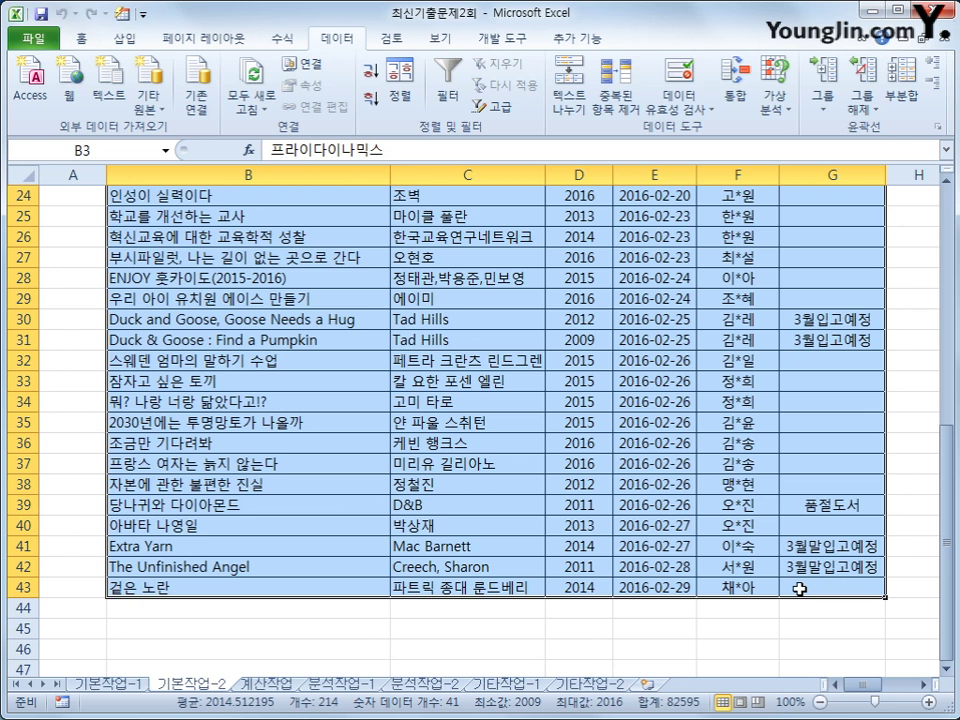
pyautogui.click(81, 38)
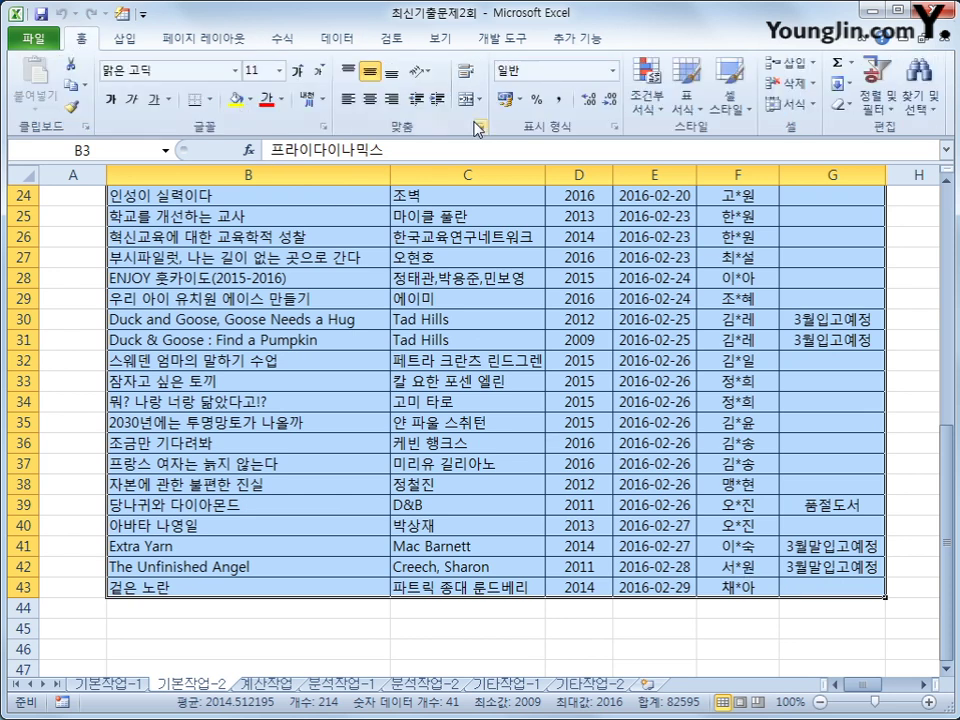
pyautogui.click(641, 108)
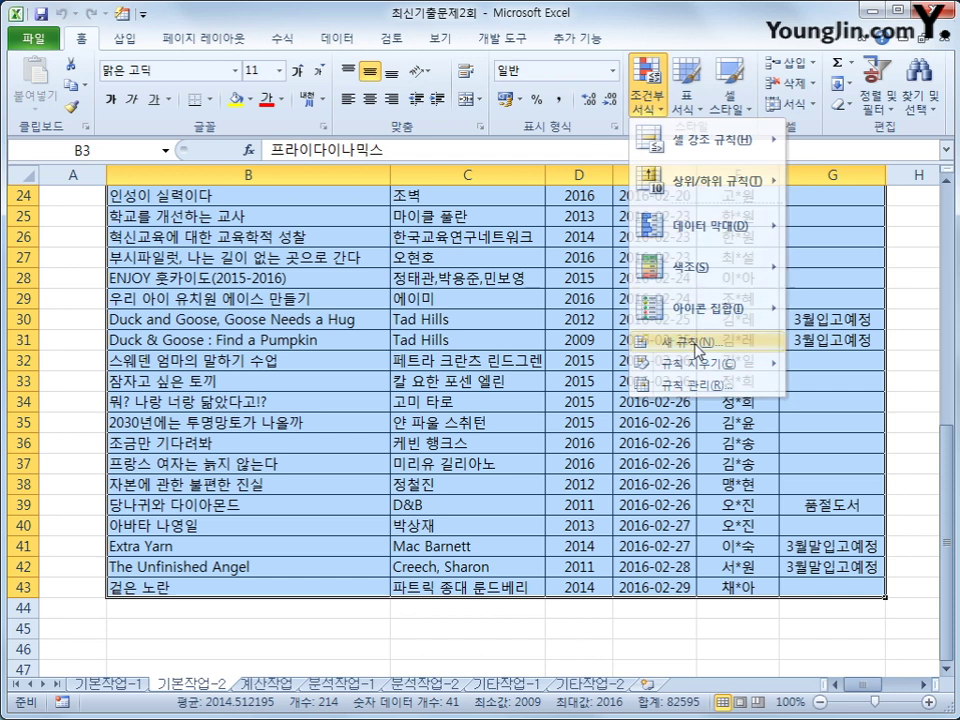
pyautogui.click(695, 343)
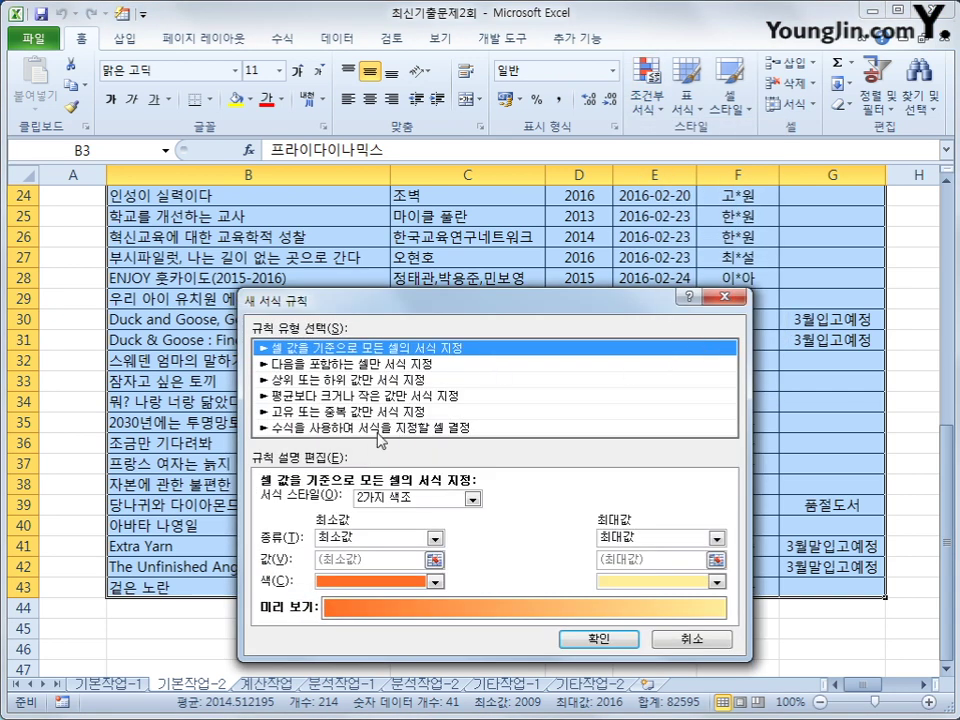
pyautogui.click(380, 428)
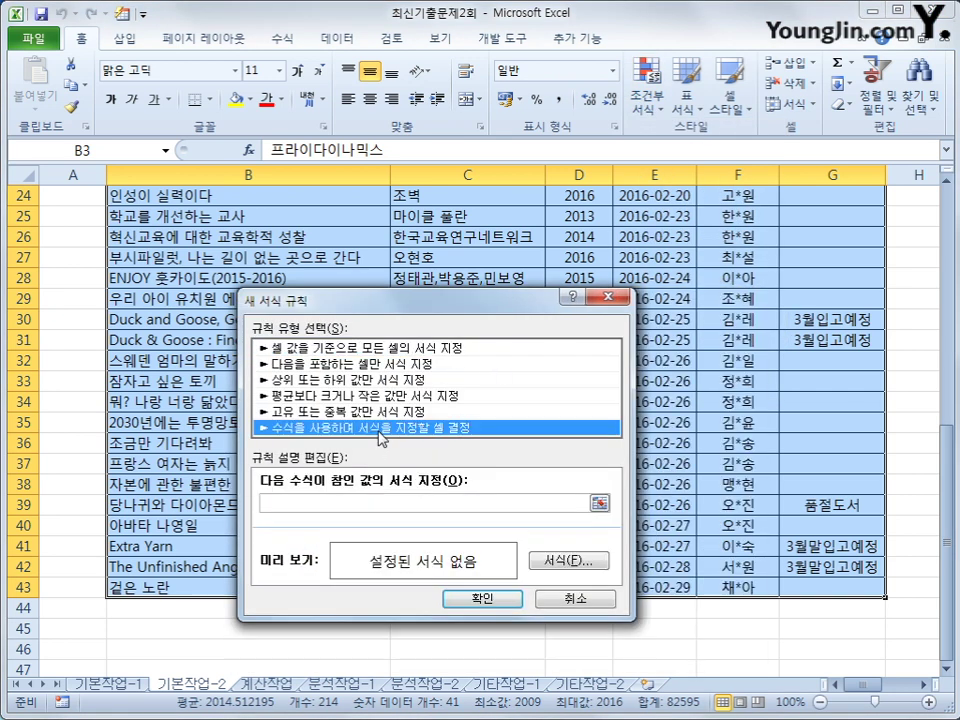
# Enter =mod(row($B1),3)=0 as the conditional formatting rule's formula
pyautogui.click(366, 508)
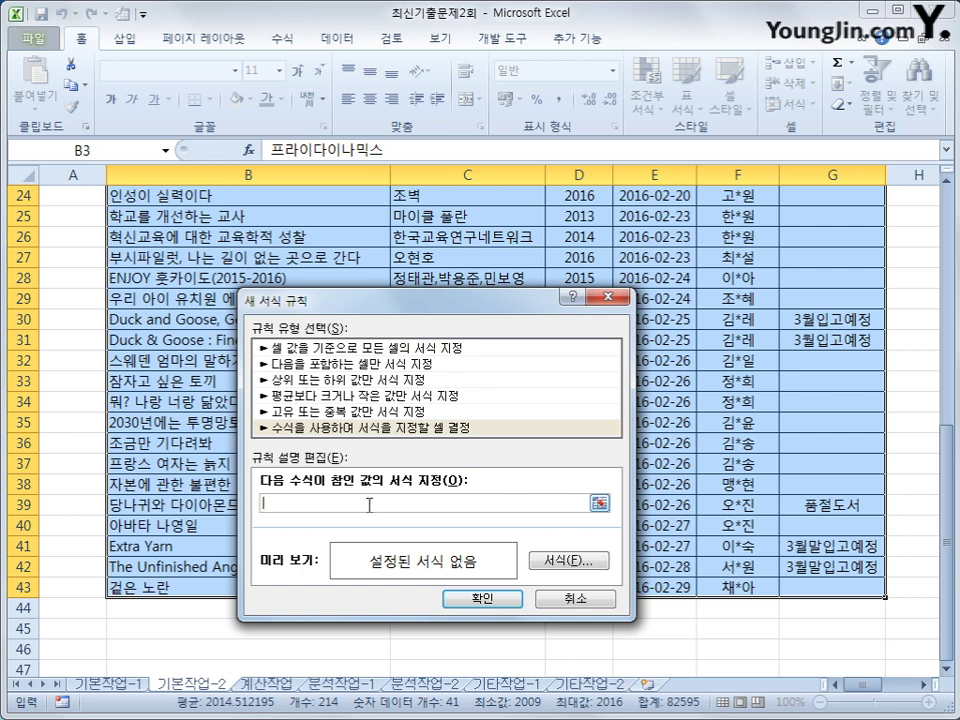
pyautogui.write('ㅋ')
pyautogui.write('ㅋ')
pyautogui.write('mod(')
pyautogui.write('row(')
pyautogui.scroll(8, 369, 505)
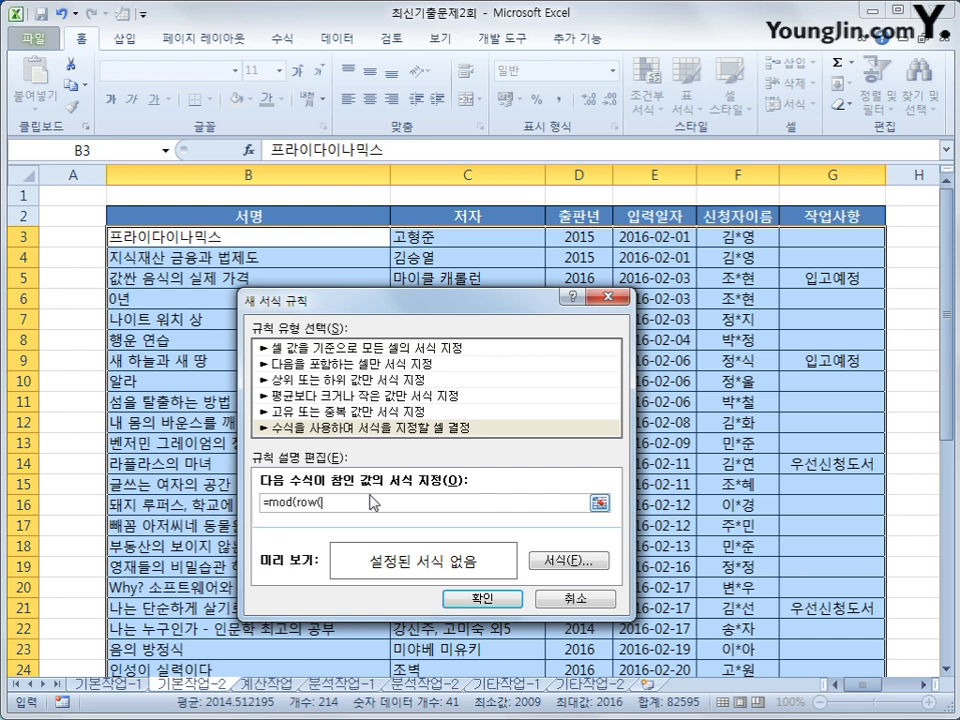
pyautogui.click(228, 196)
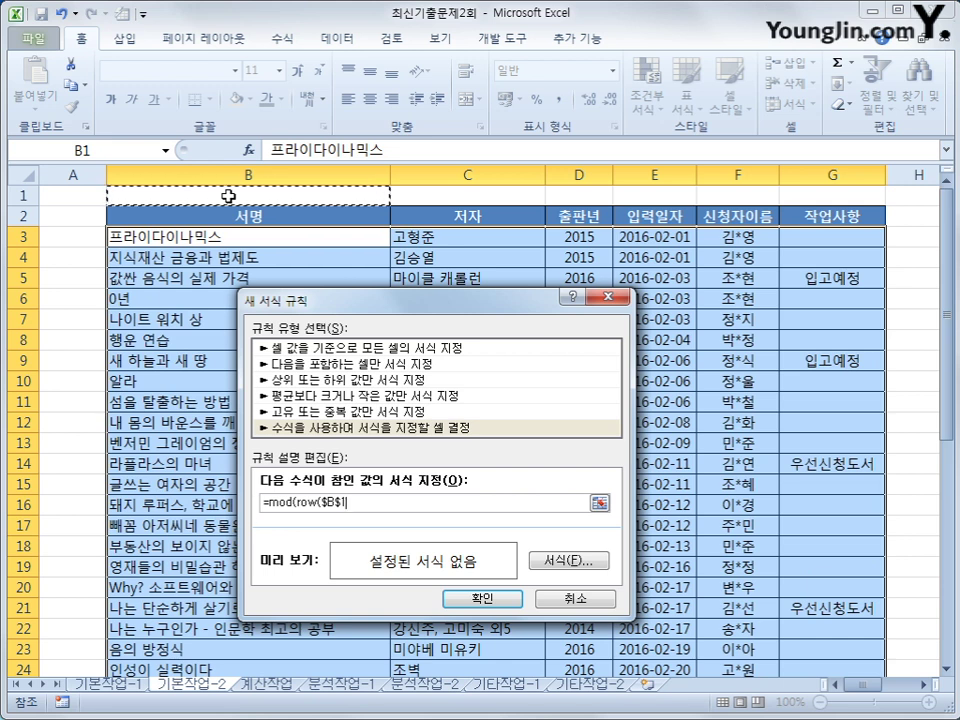
pyautogui.press('F4')
pyautogui.press('F4')
pyautogui.write('),')
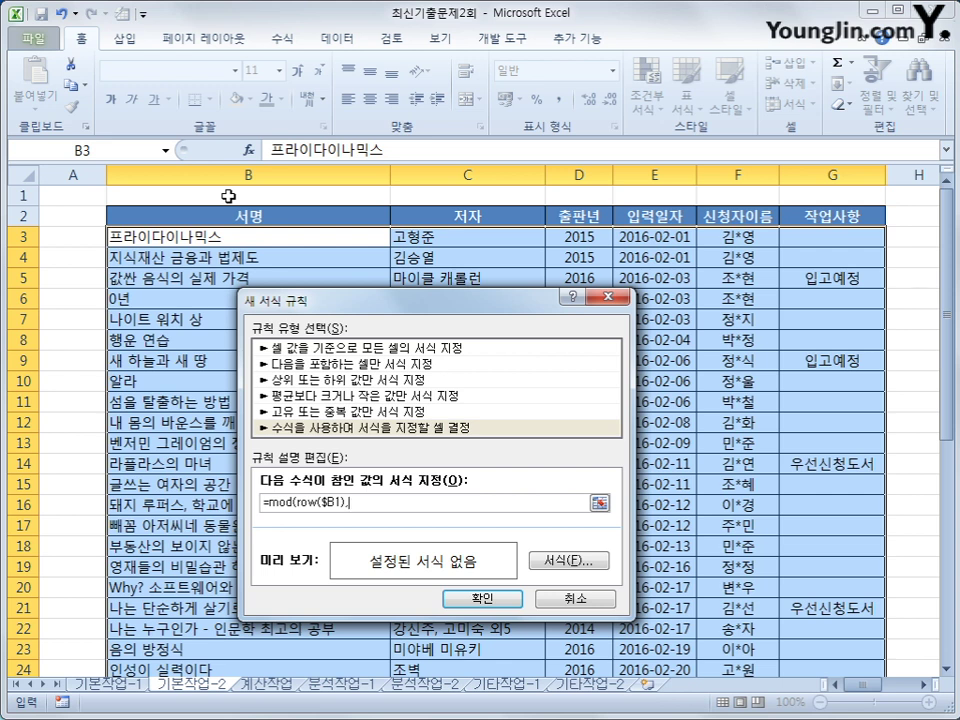
pyautogui.write('3)=0')
pyautogui.click(416, 425)
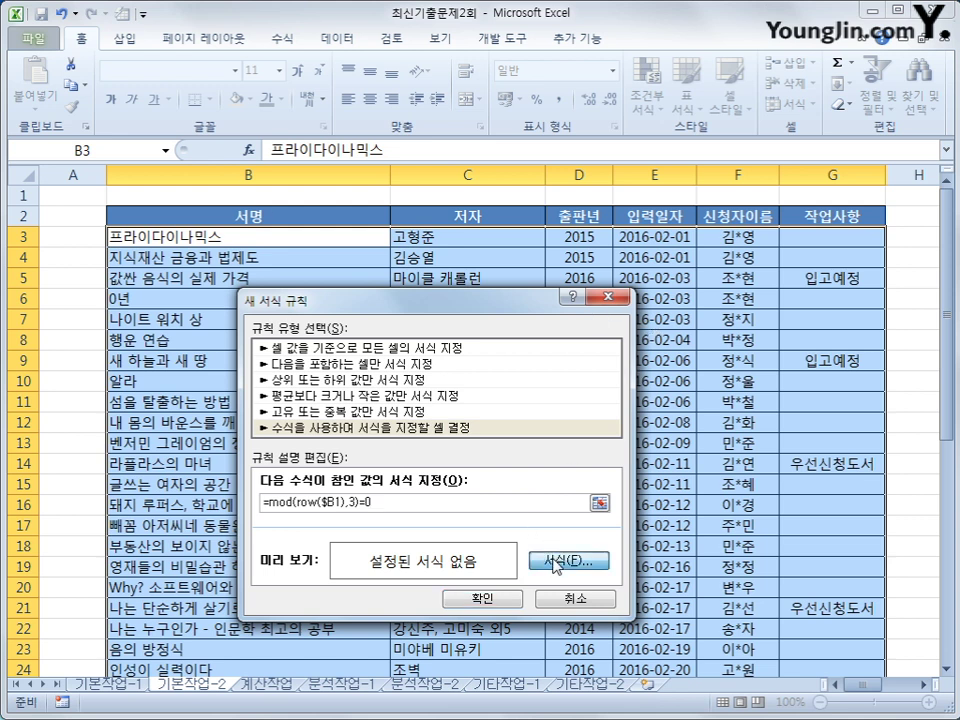
# Give the rule an italic (기울임꼴) font style and a yellow fill, and apply it to the selected book rows
pyautogui.click(556, 562)
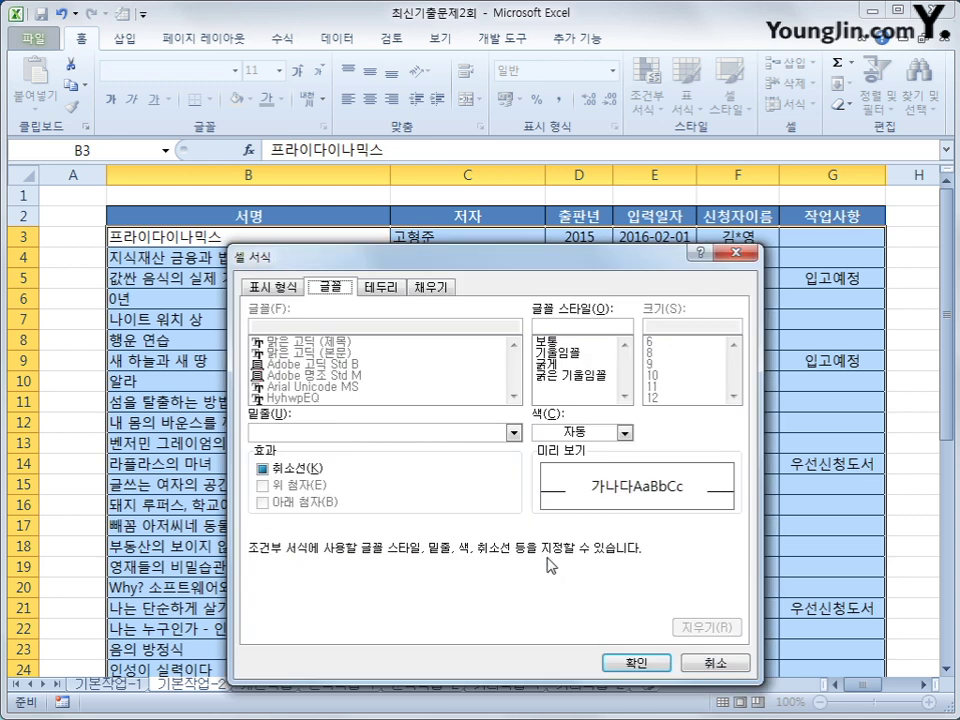
pyautogui.click(575, 355)
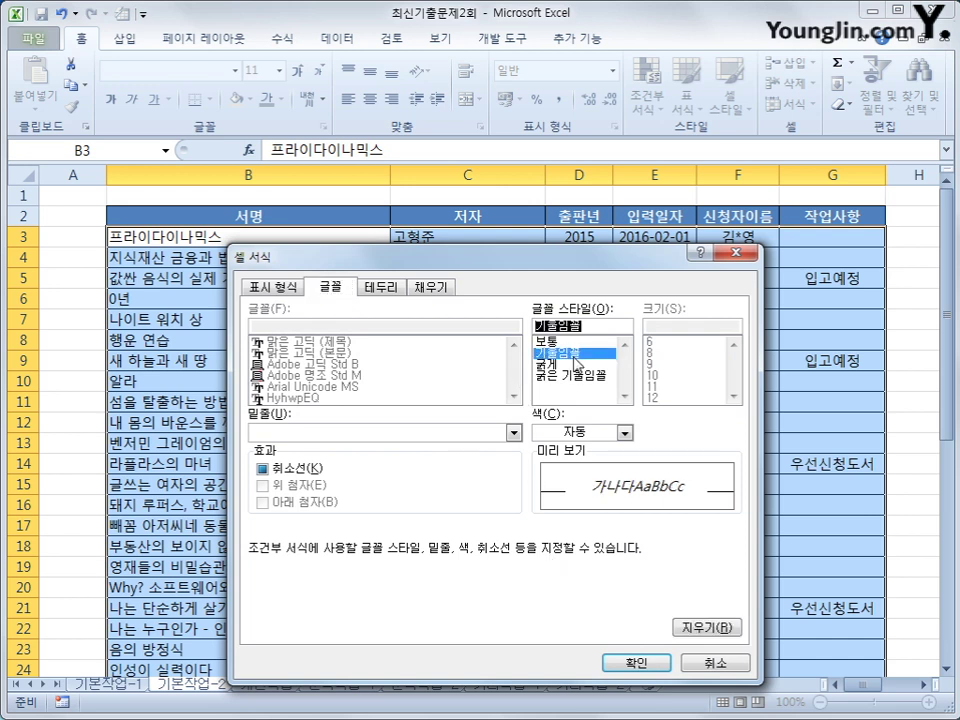
pyautogui.click(437, 288)
pyautogui.click(317, 469)
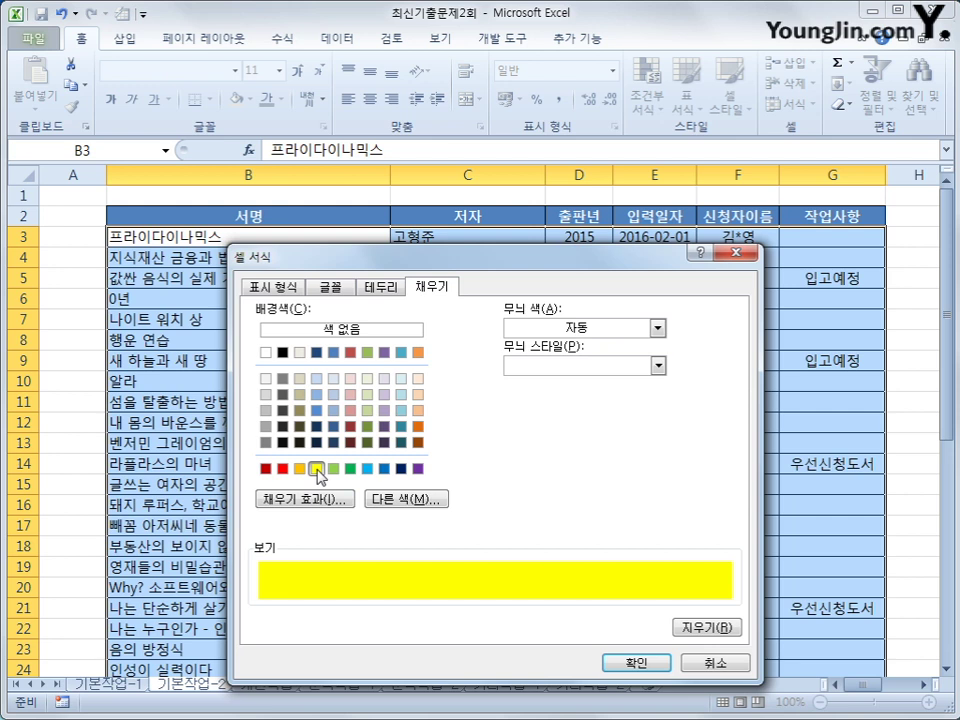
pyautogui.click(635, 662)
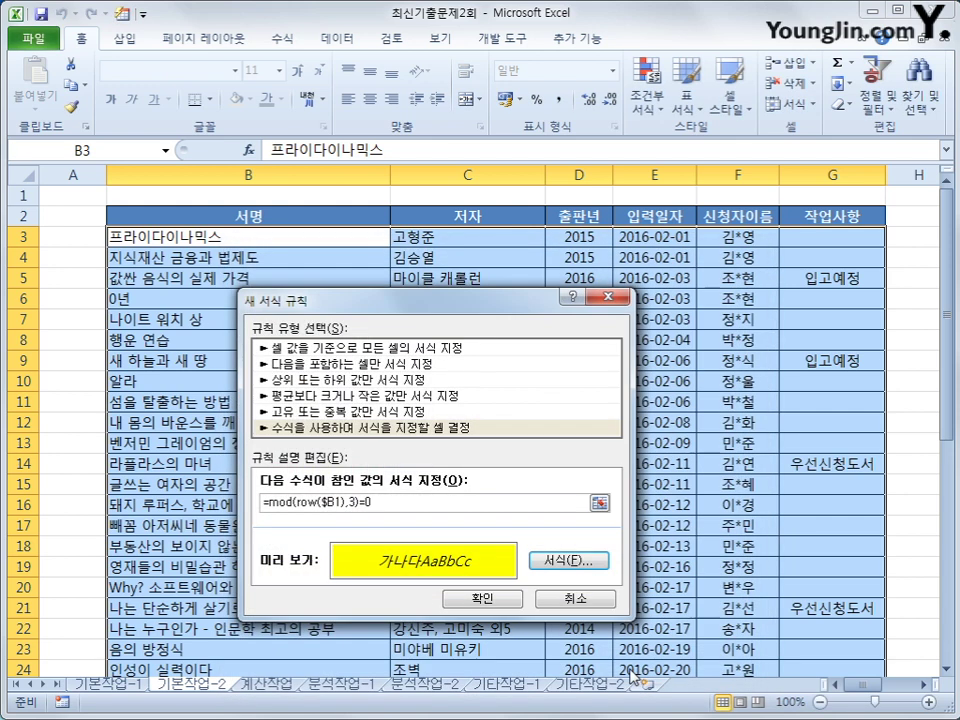
pyautogui.click(500, 598)
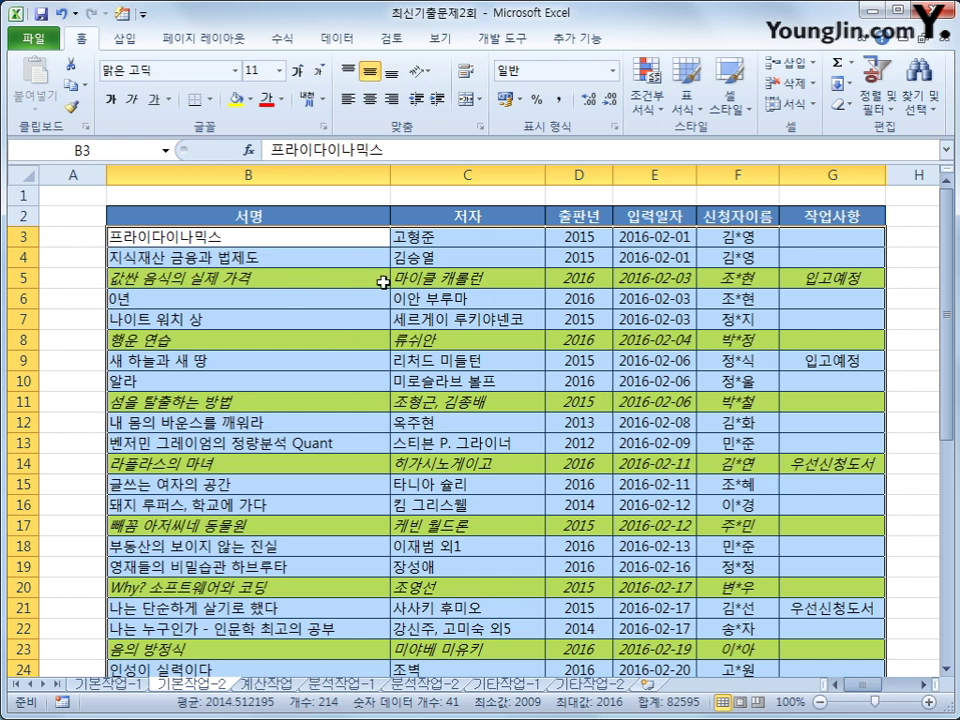
pyautogui.click(210, 237)
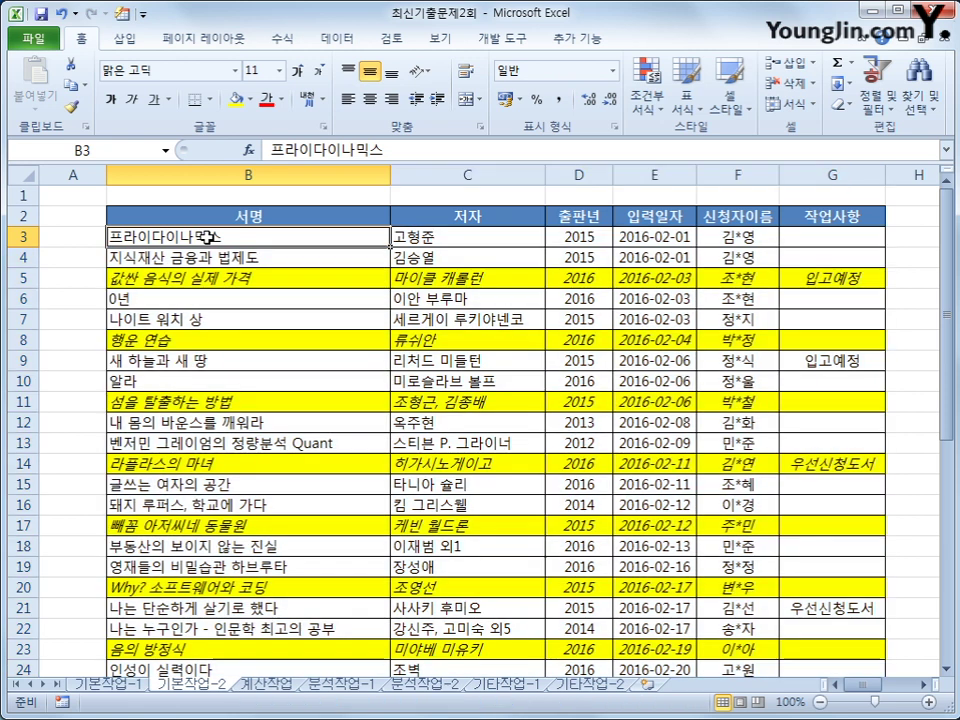
pyautogui.click(210, 300)
pyautogui.click(235, 368)
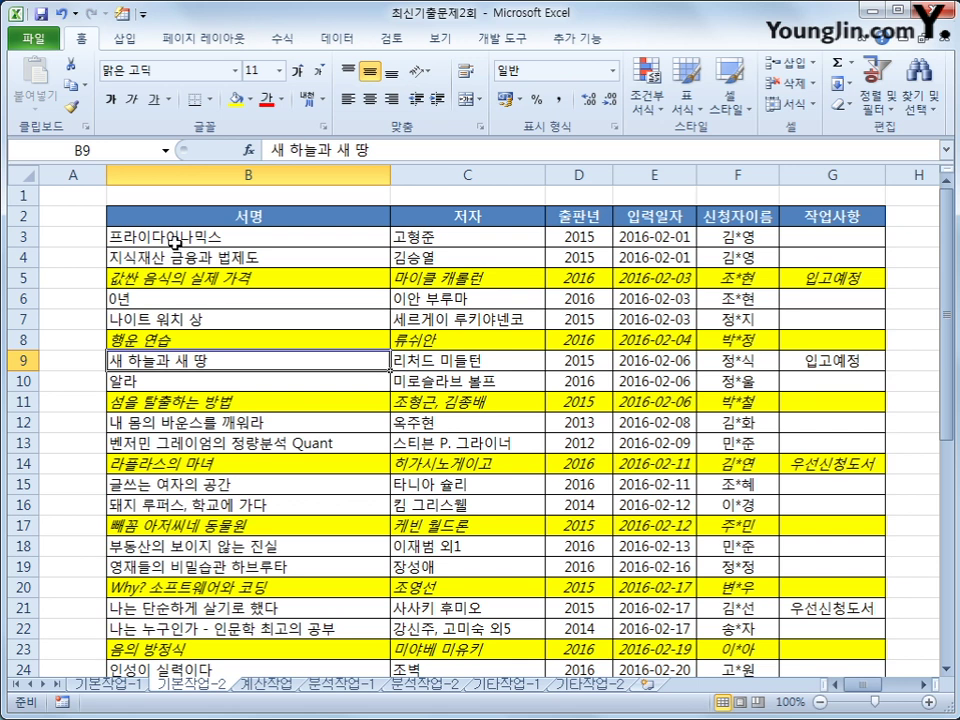
pyautogui.moveTo(176, 245); pyautogui.dragTo(875, 632)
pyautogui.moveTo(805, 704); pyautogui.dragTo(788, 543)
pyautogui.scroll(8, 788, 543)
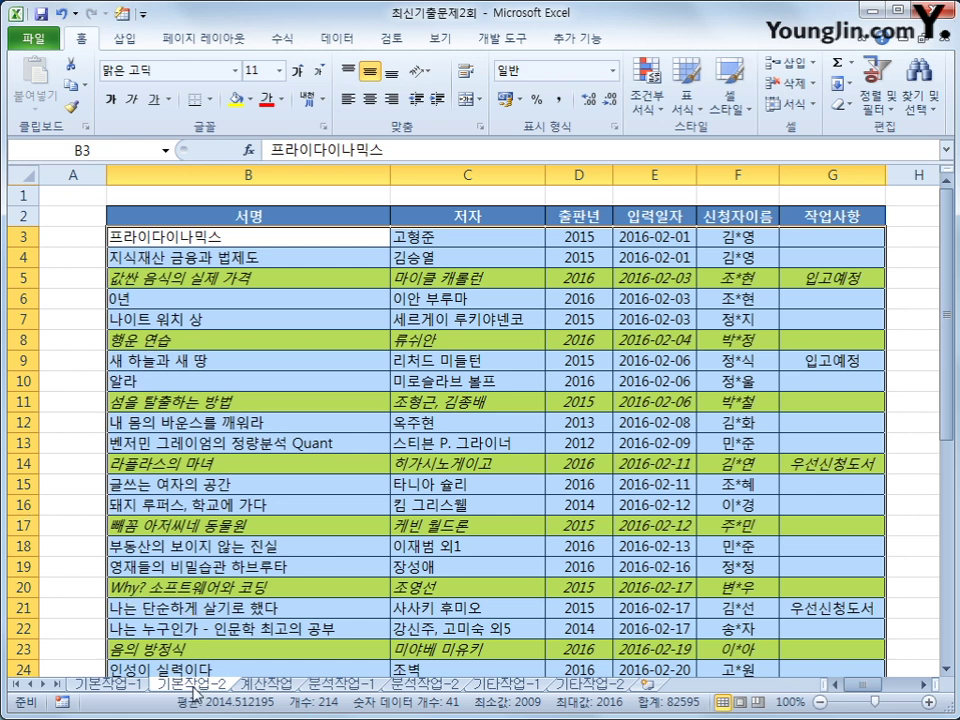
pyautogui.click(229, 556)
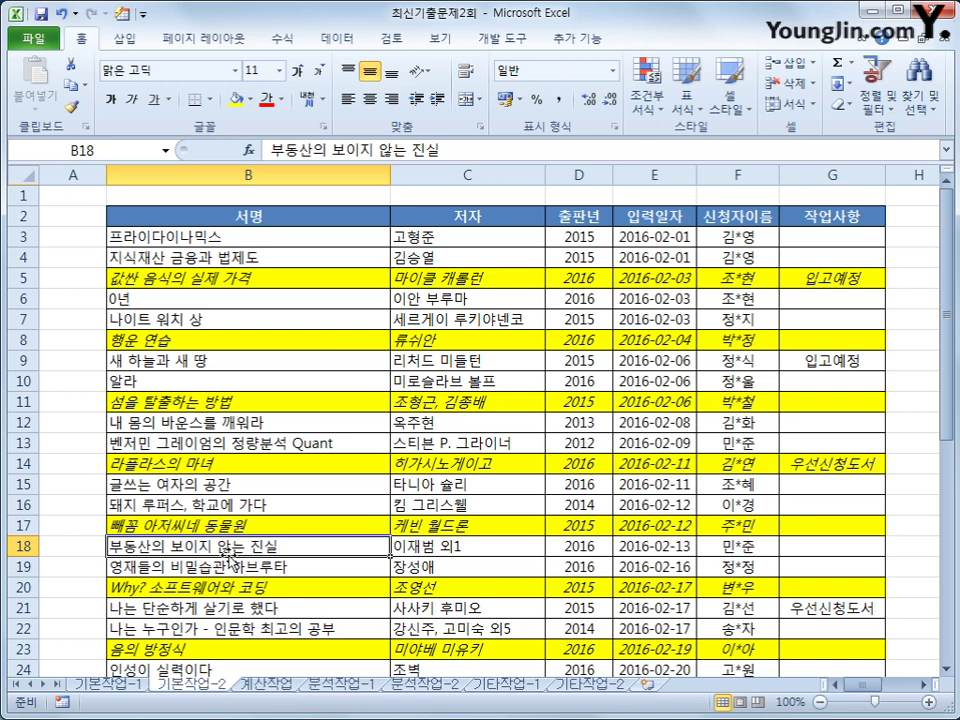
# Set the book list range B2:G43, including its header row, as the print area
pyautogui.click(201, 218)
pyautogui.moveTo(201, 218); pyautogui.dragTo(872, 625)
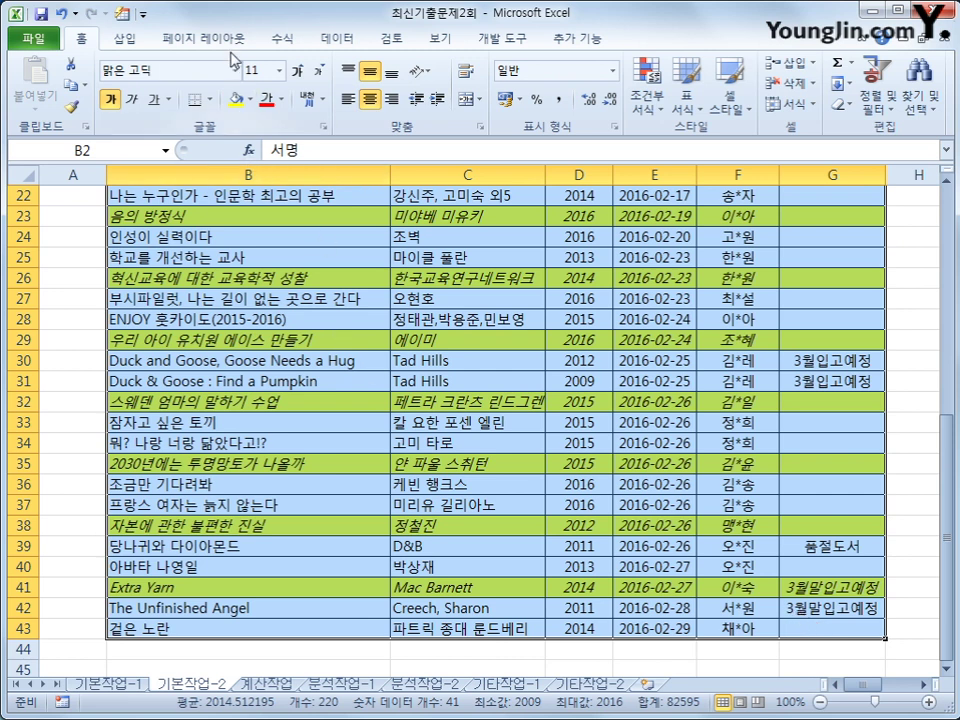
pyautogui.click(190, 38)
pyautogui.click(266, 110)
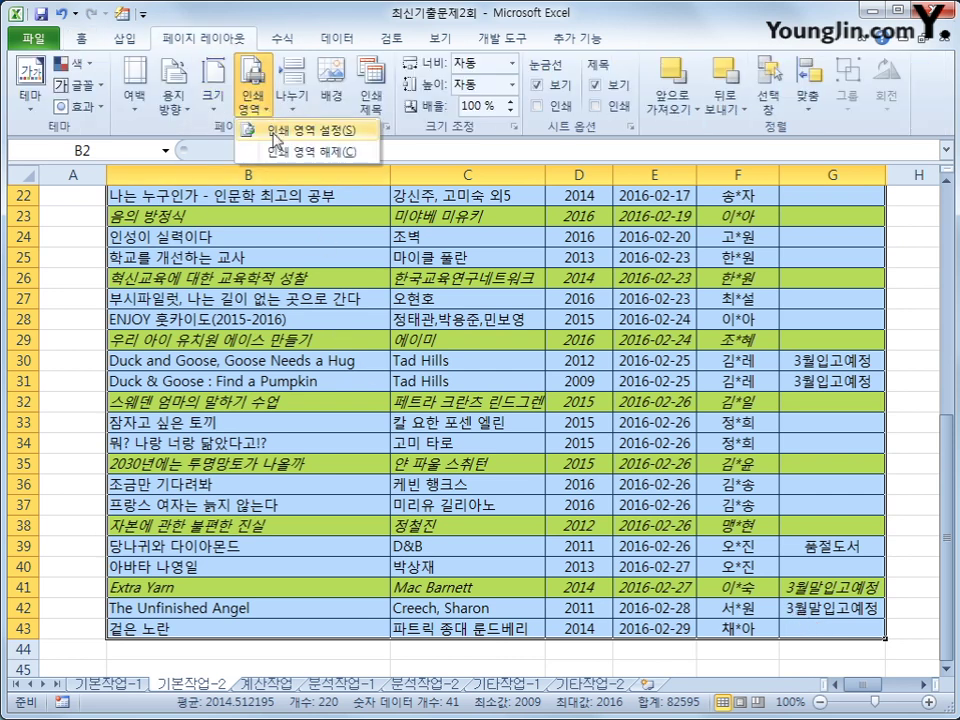
pyautogui.click(252, 129)
pyautogui.scroll(7, 268, 191)
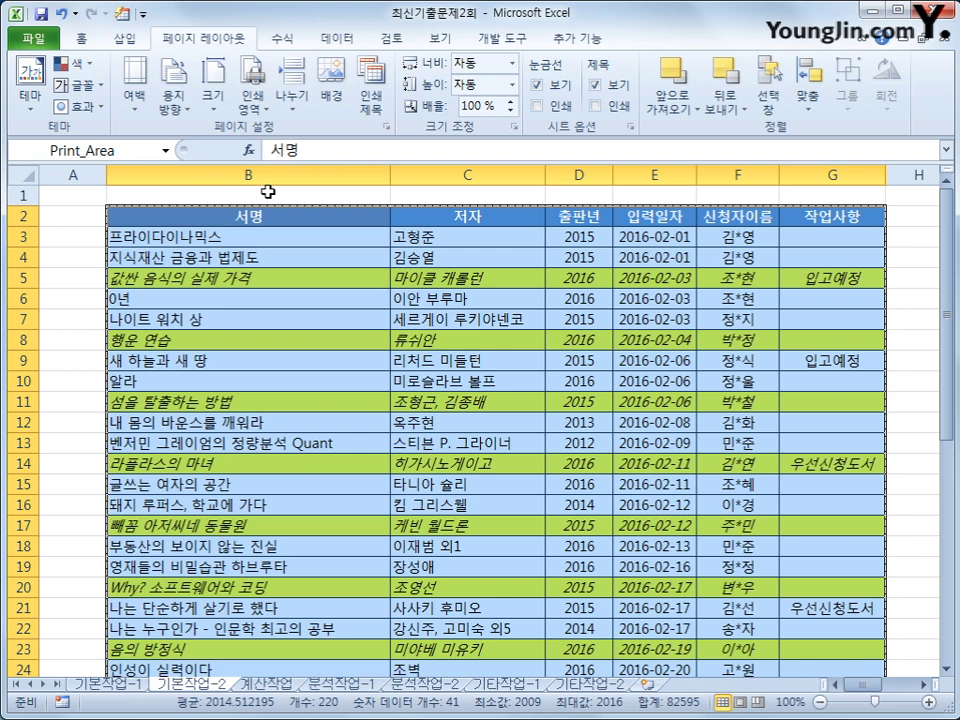
# In the page setup, centre the printout both horizontally (가로) and vertically (세로) on the page
pyautogui.click(385, 128)
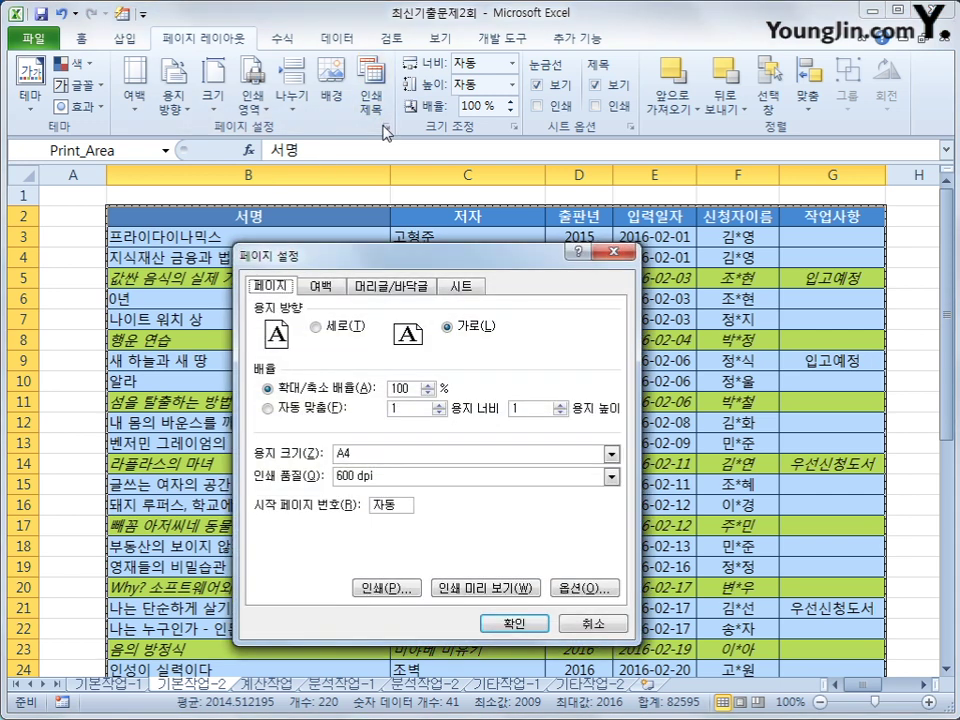
pyautogui.click(323, 286)
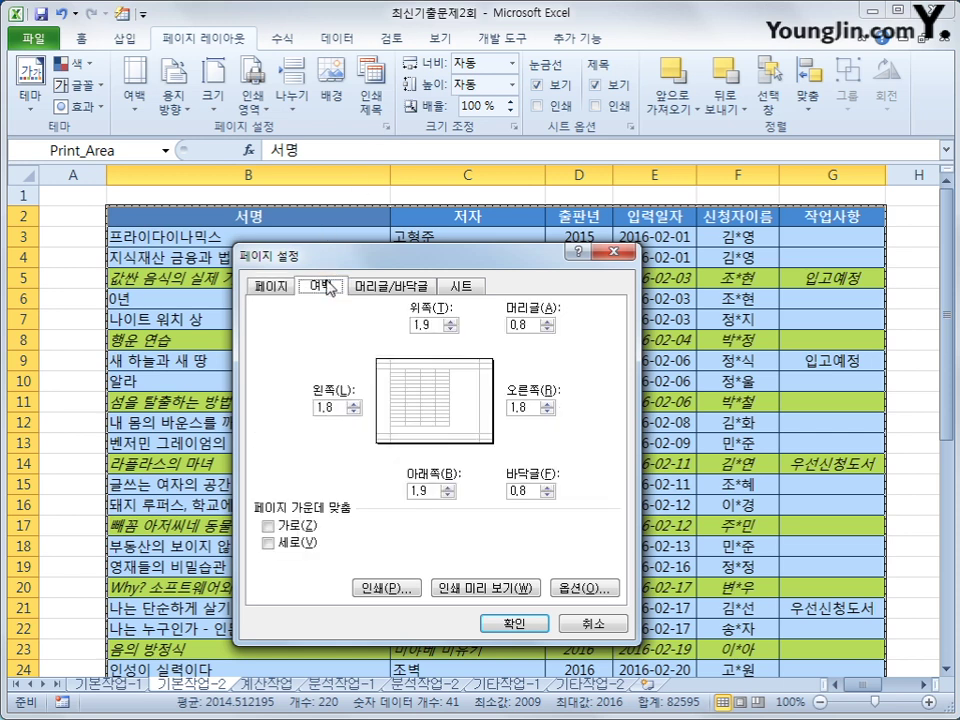
pyautogui.click(278, 528)
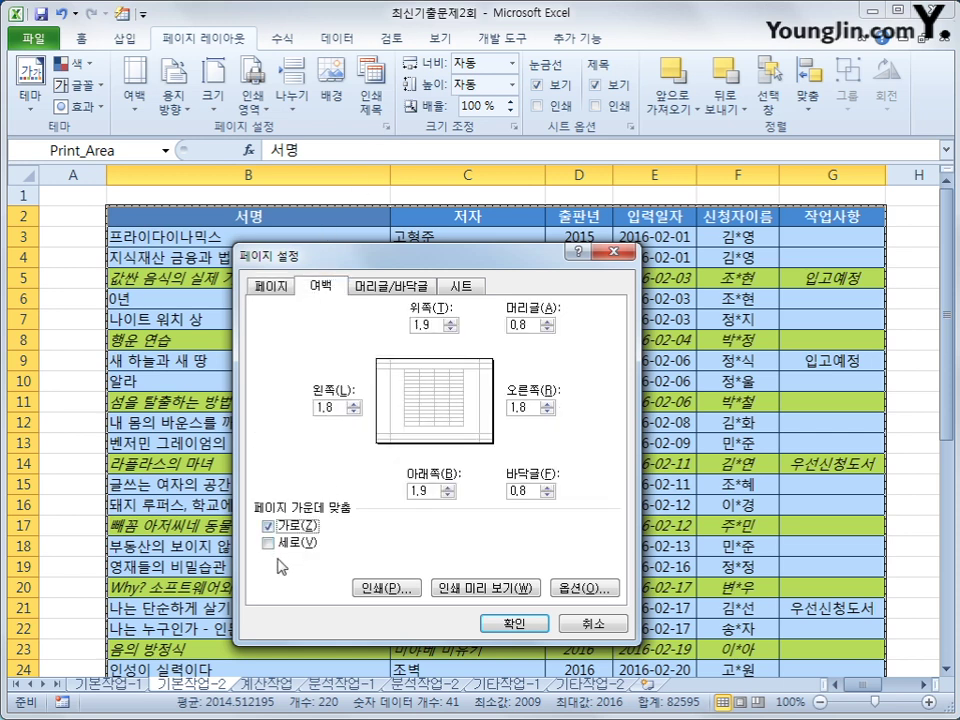
pyautogui.click(290, 549)
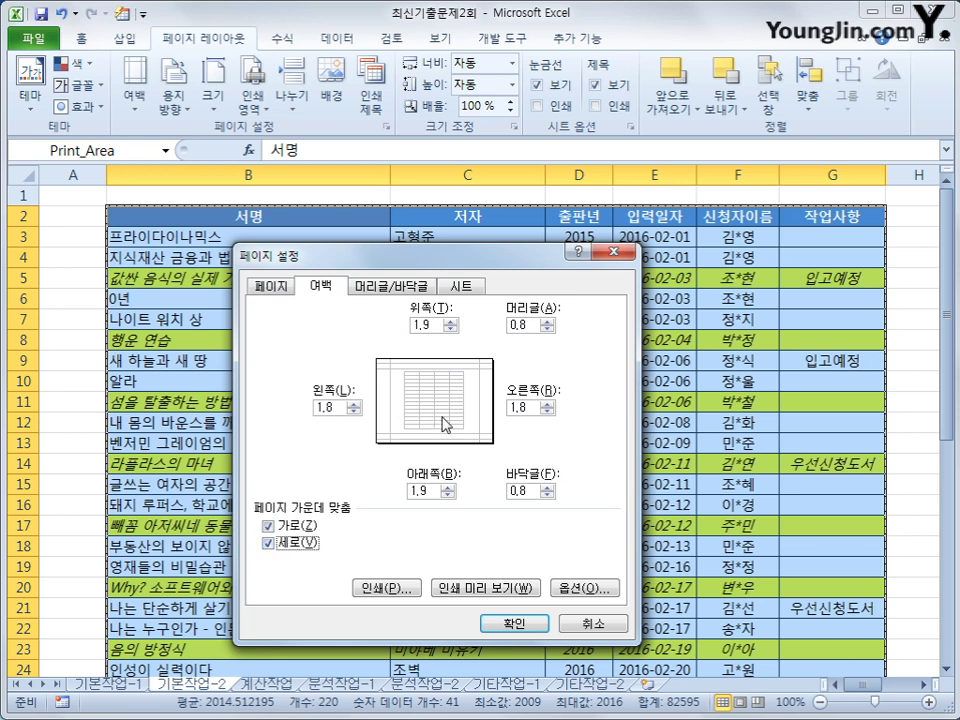
# Create a custom footer whose centre section reads &[페이지 번호]/&[전체 페이지 수]
pyautogui.click(418, 289)
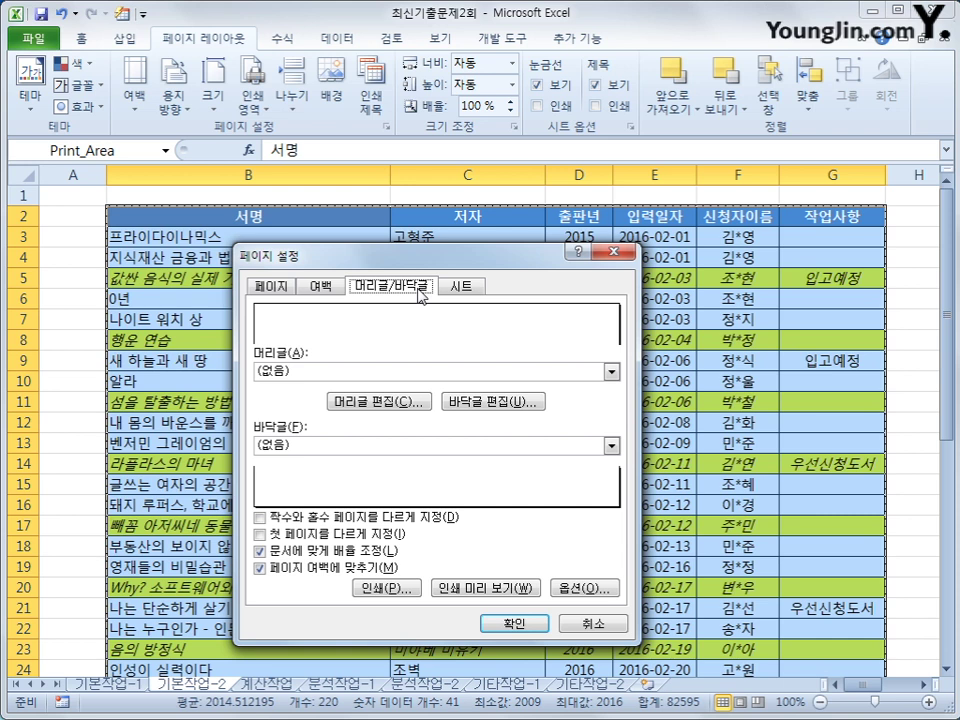
pyautogui.click(497, 406)
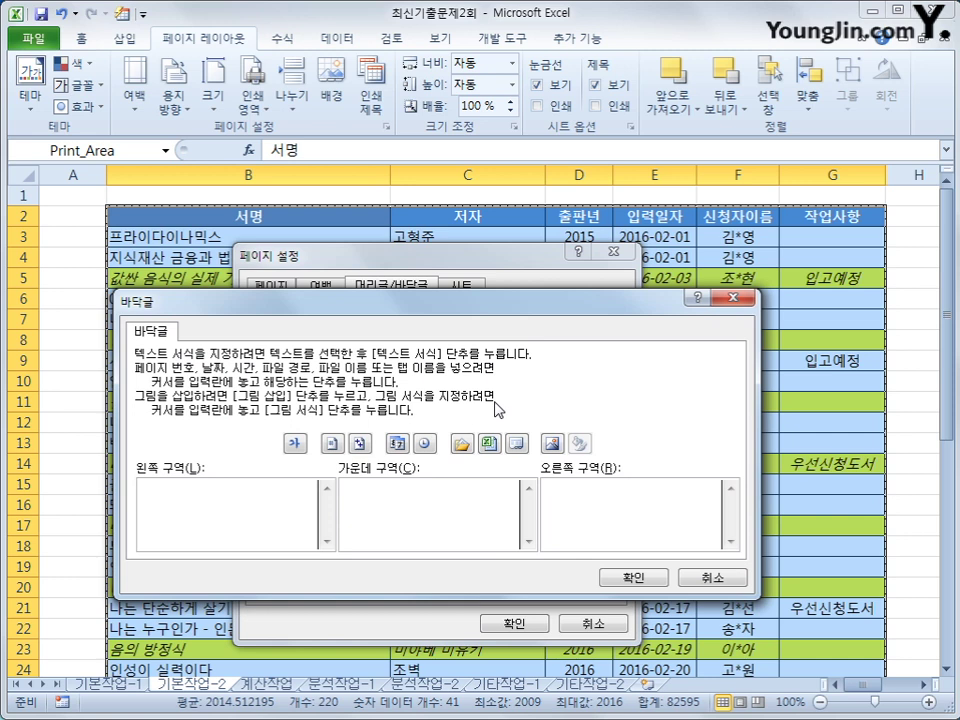
pyautogui.click(469, 518)
pyautogui.click(333, 444)
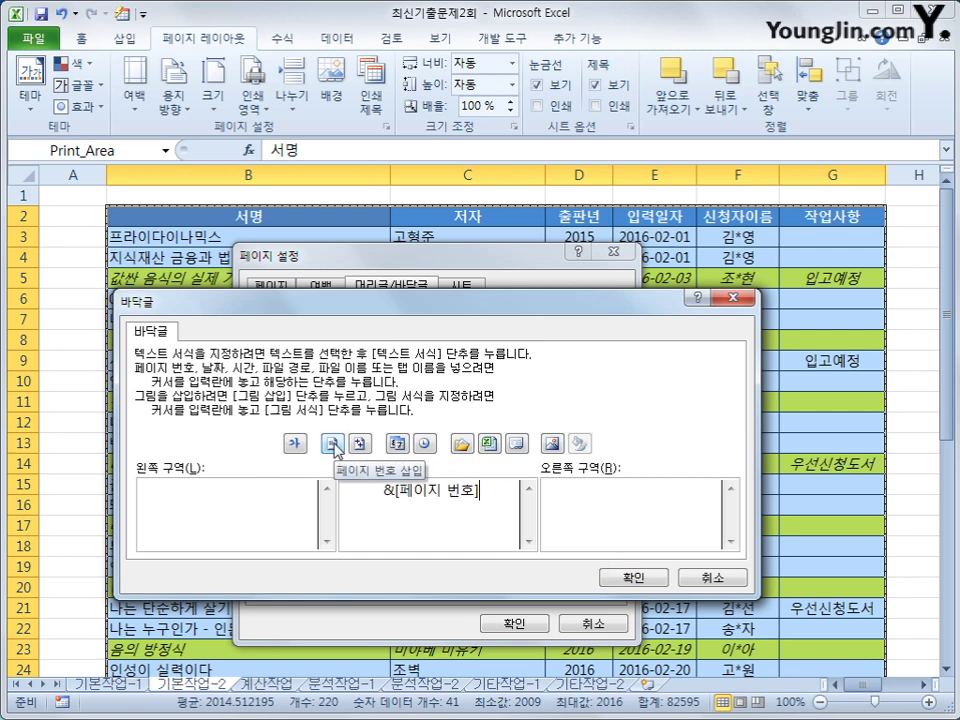
pyautogui.write('/')
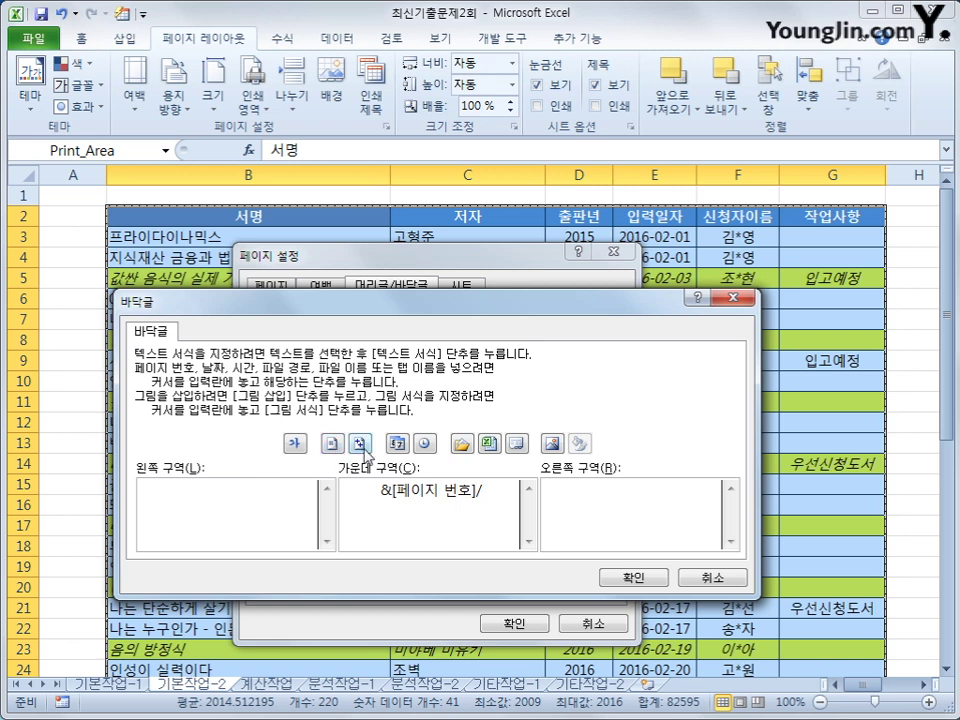
pyautogui.click(365, 452)
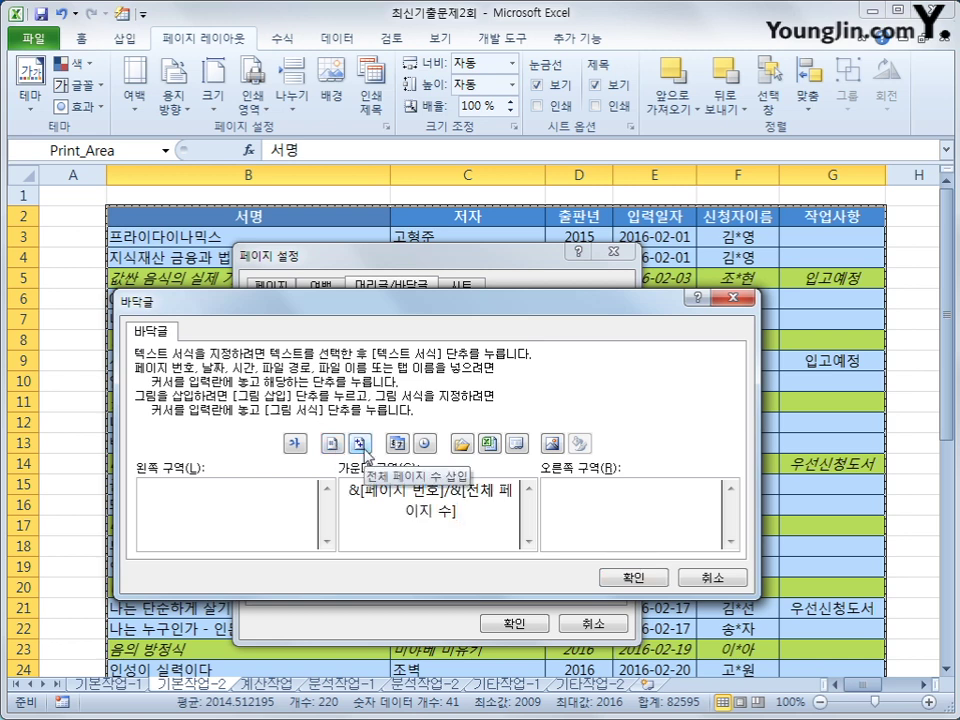
pyautogui.click(630, 577)
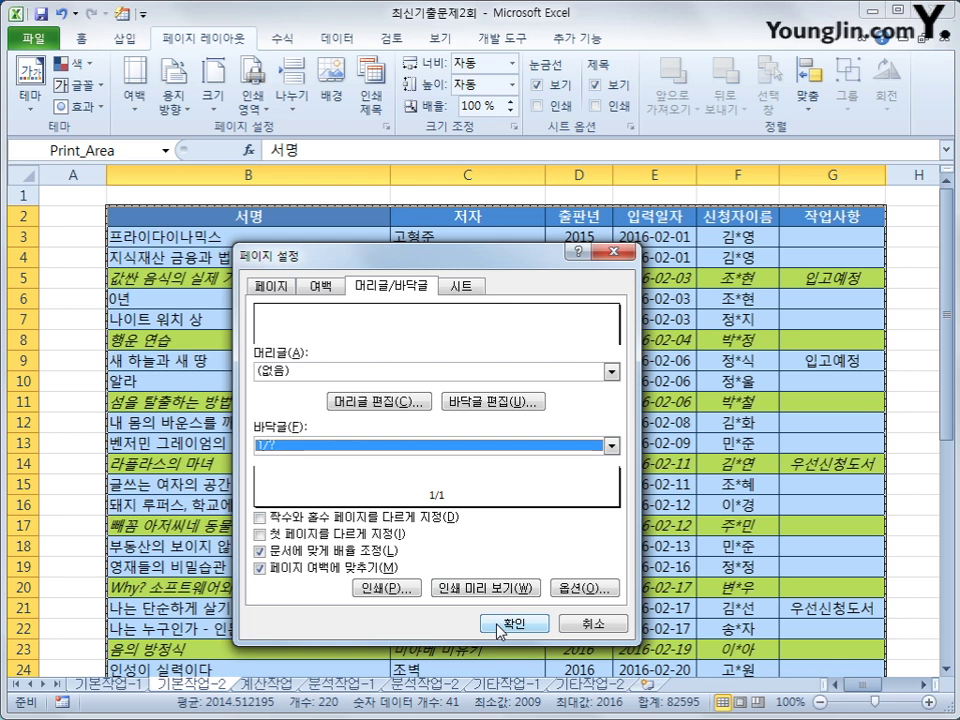
# Set row $2:$2 to repeat on every printed page and apply the page setup
pyautogui.click(467, 292)
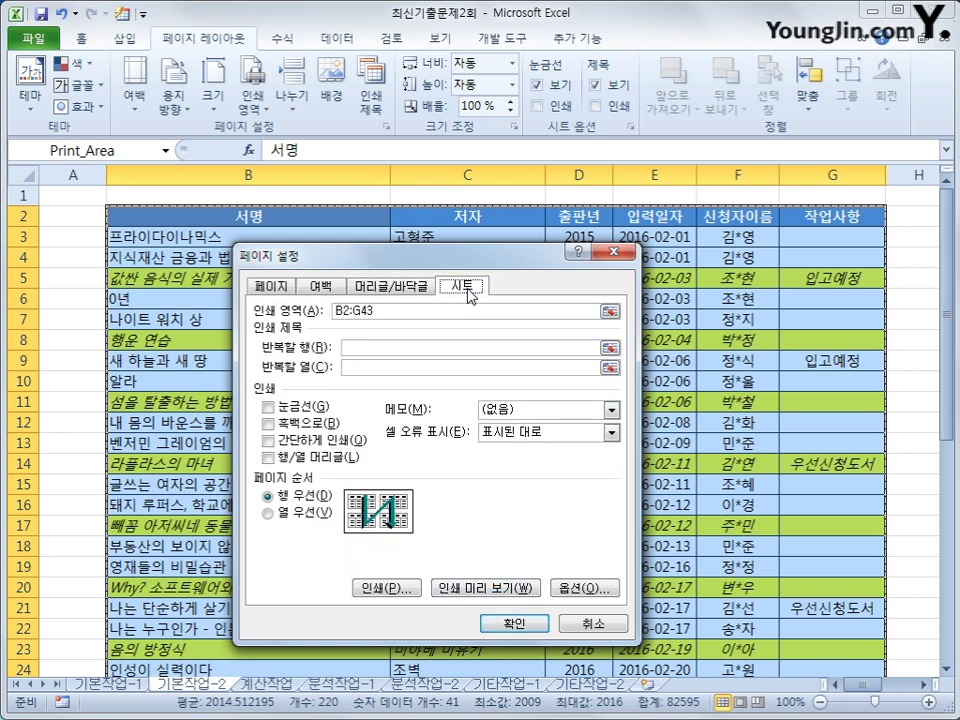
pyautogui.click(422, 347)
pyautogui.click(20, 215)
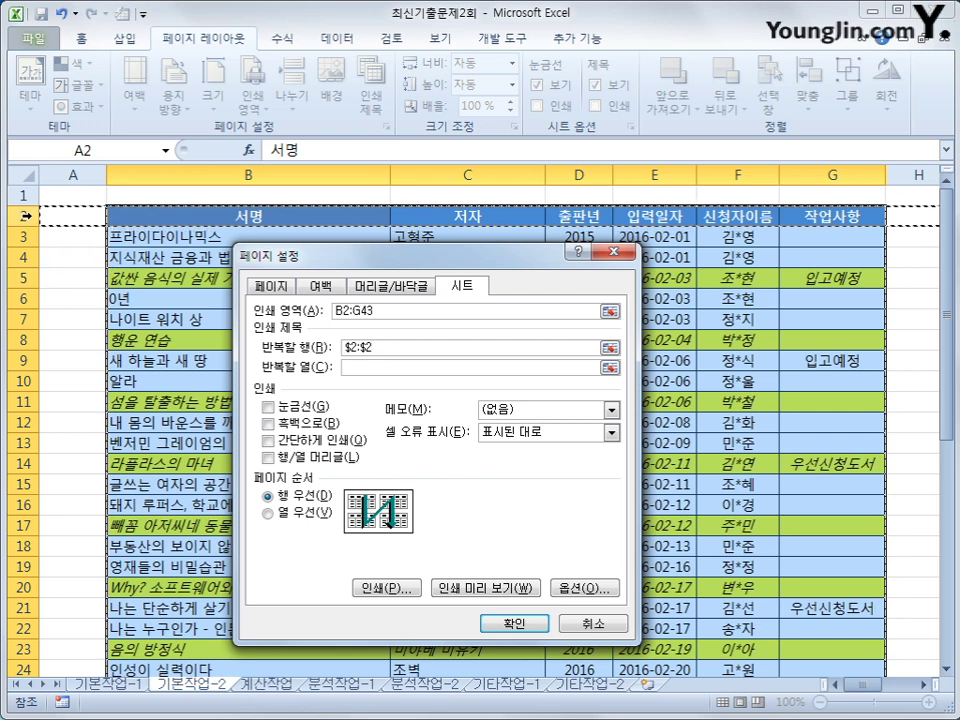
pyautogui.click(495, 625)
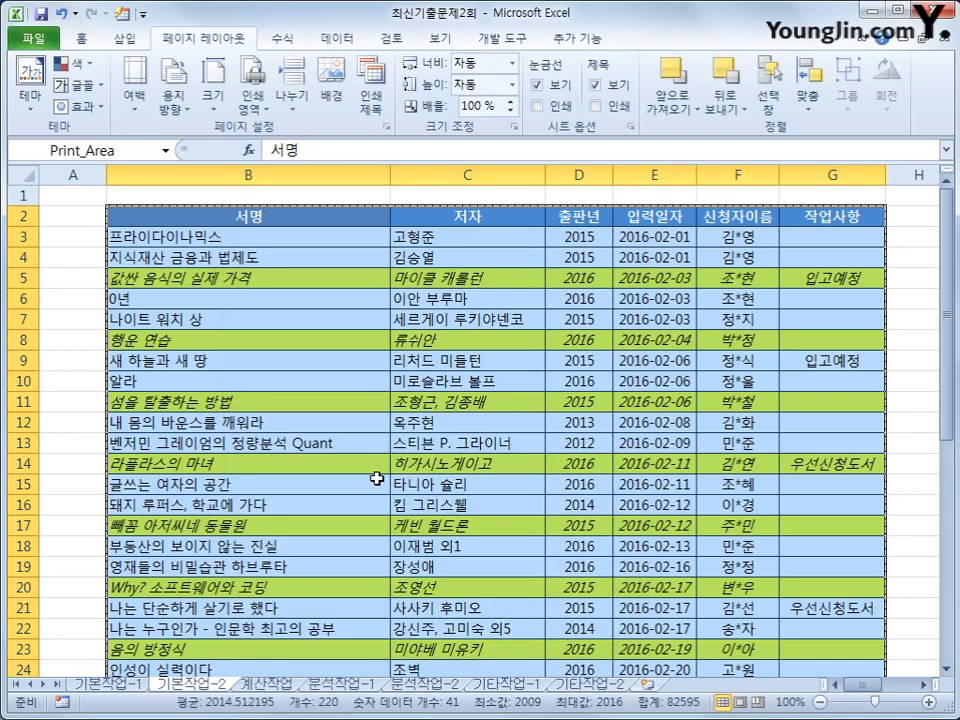
# Check both pages of the book list in the print preview, then return to the worksheet
pyautogui.click(200, 216)
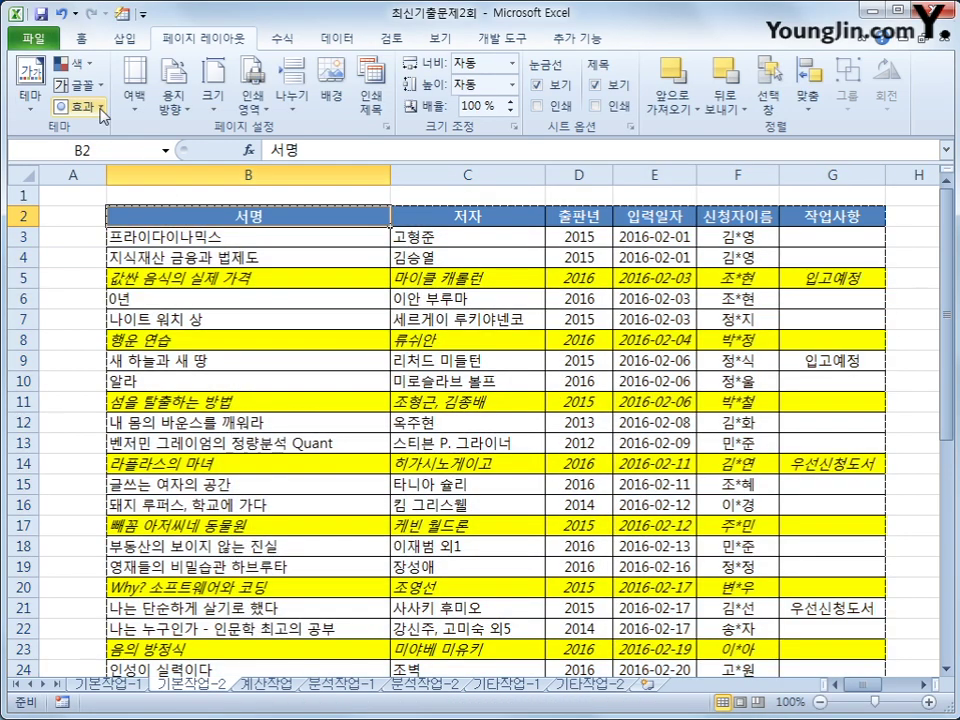
pyautogui.click(33, 40)
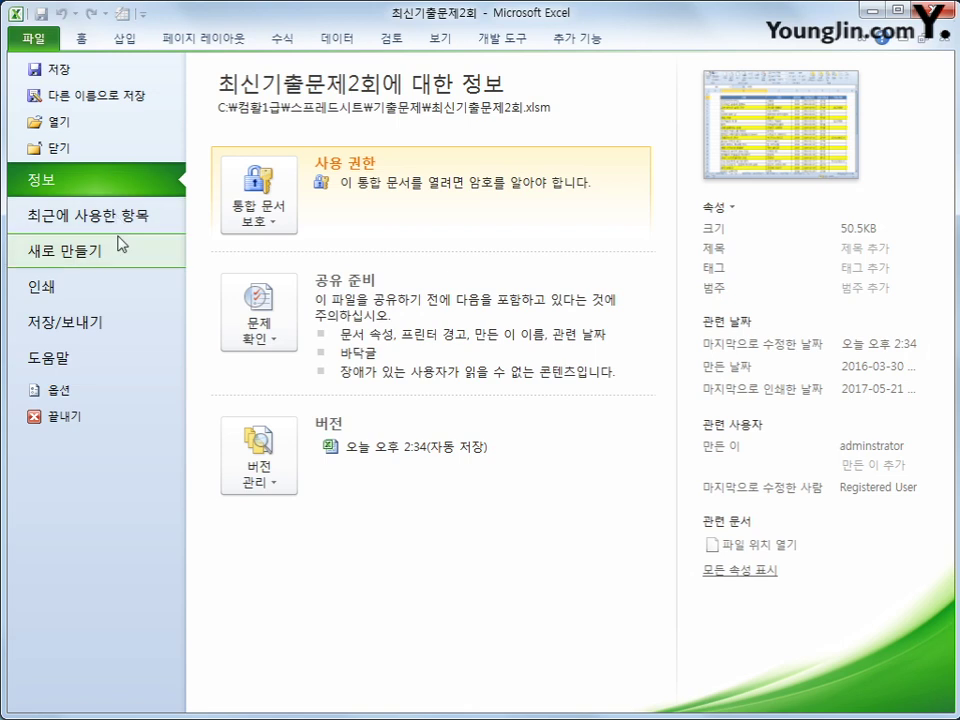
pyautogui.click(110, 290)
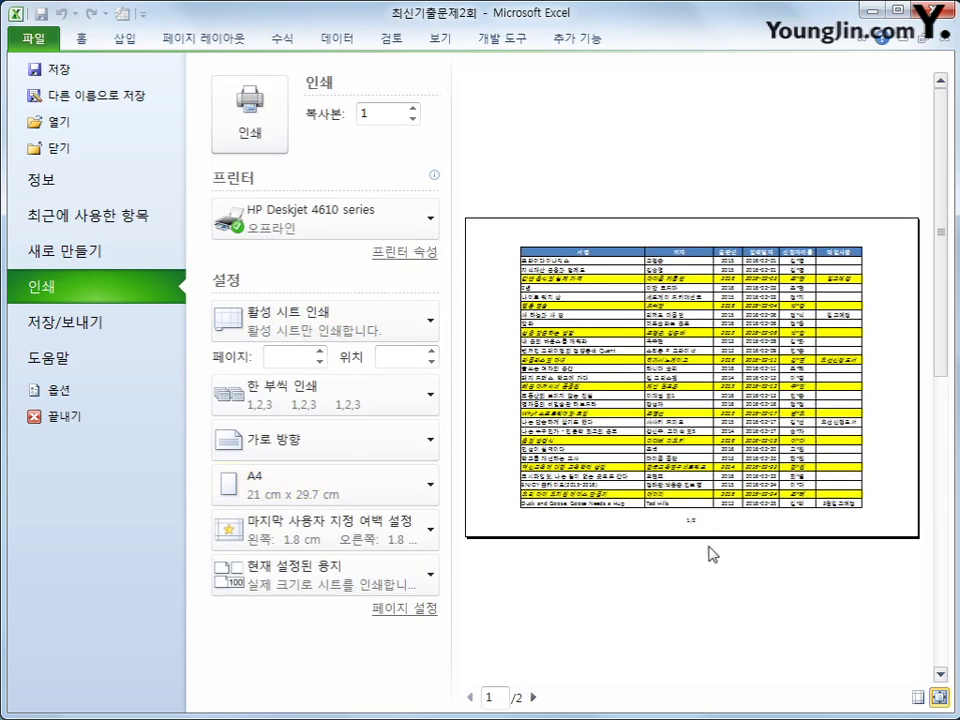
pyautogui.click(533, 697)
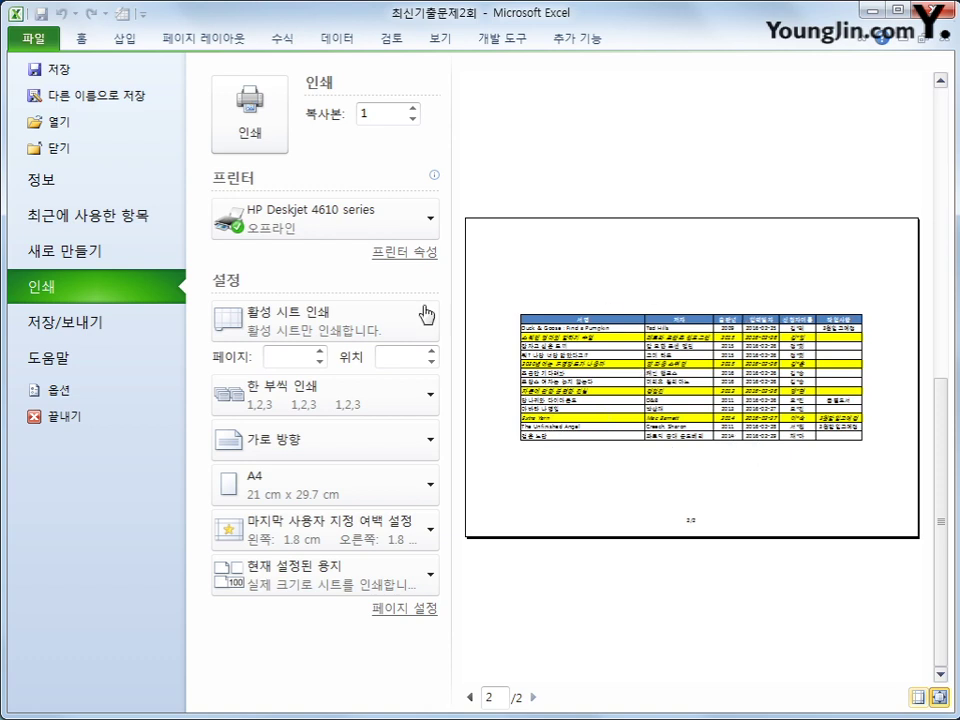
pyautogui.click(203, 39)
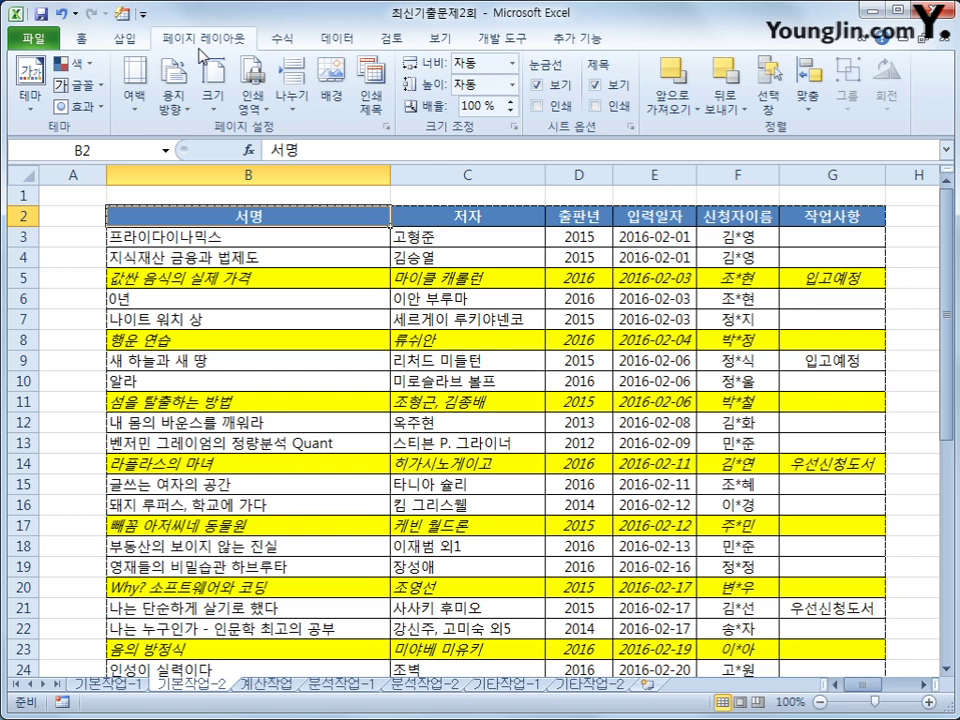
# Go to the 계산작업 sheet and compare the 성명 column of 표1 with the names in 표2, M4:M7
pyautogui.hotkey('ctrl', 'pagedown')
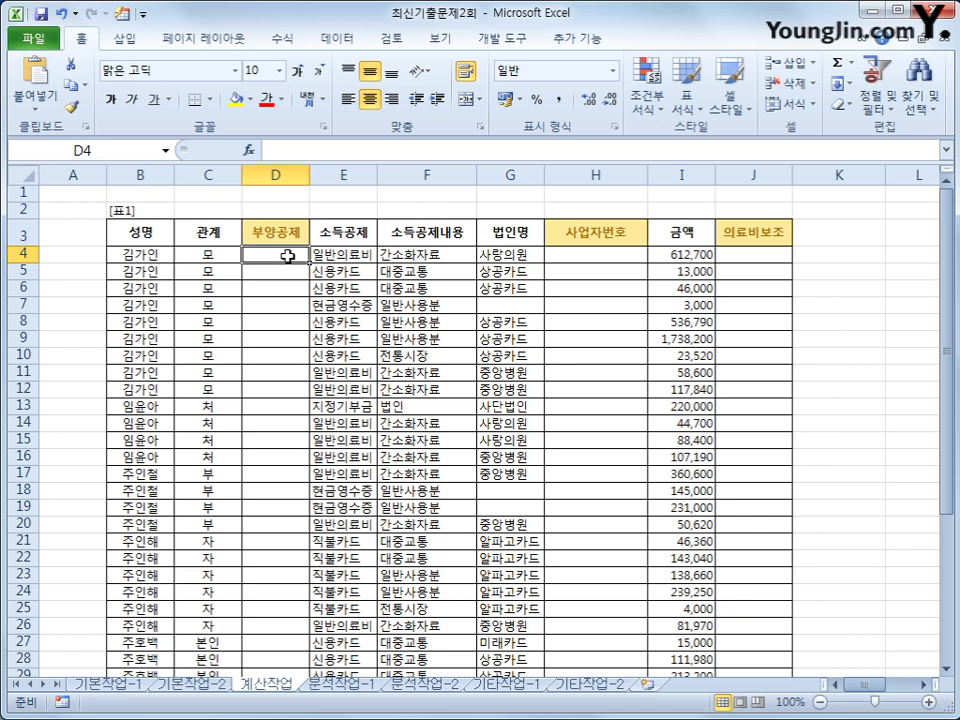
pyautogui.click(124, 254)
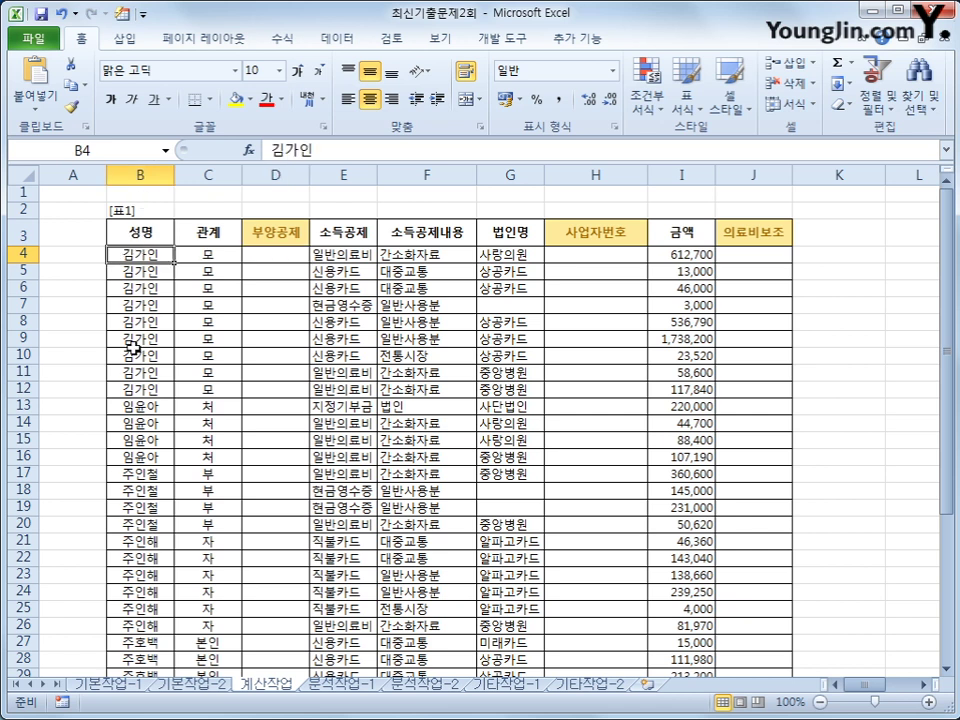
pyautogui.moveTo(857, 690); pyautogui.dragTo(866, 692)
pyautogui.moveTo(860, 254); pyautogui.dragTo(862, 305)
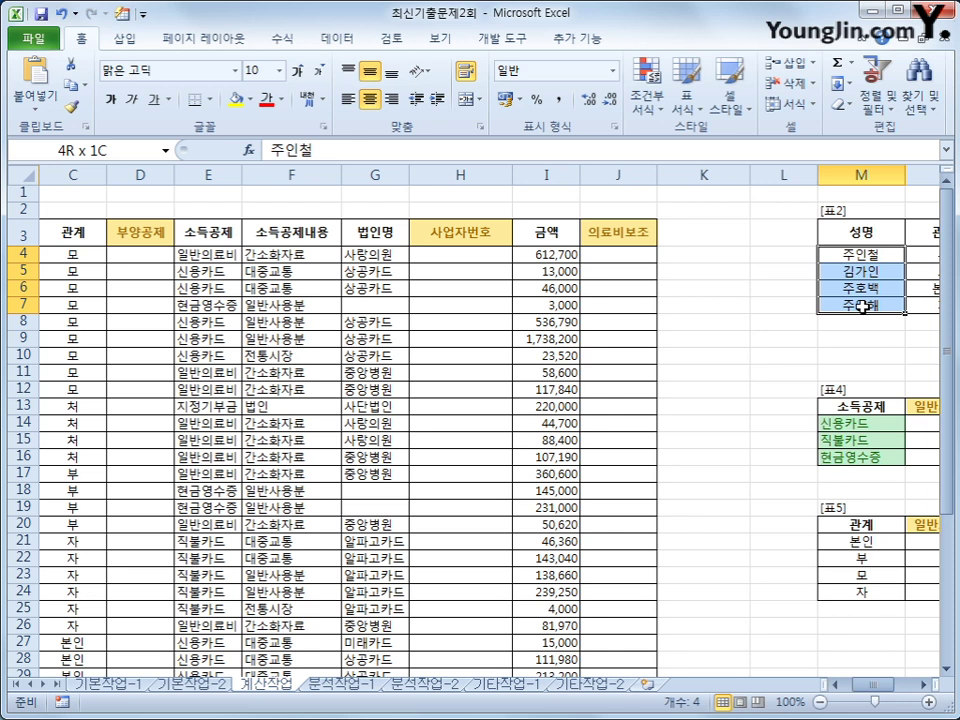
pyautogui.moveTo(862, 305); pyautogui.dragTo(862, 305)
# Start a MATCH formula in the 부양공제 cell D4, using B4 as the lookup value
pyautogui.click(145, 254)
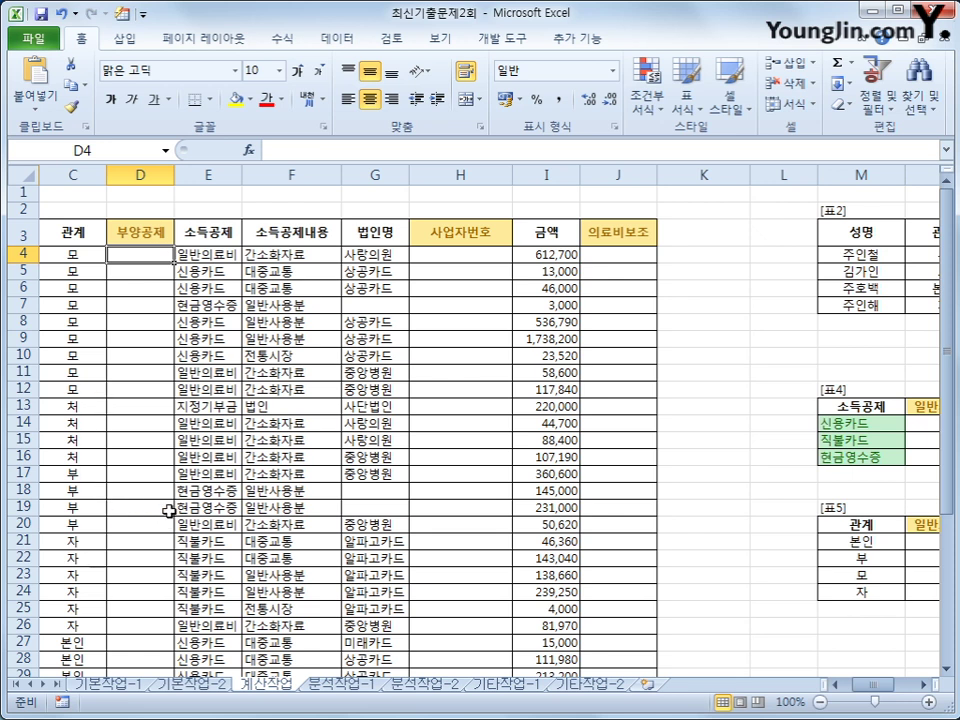
pyautogui.moveTo(870, 700)
pyautogui.mouseDown()
pyautogui.moveTo(862, 697)
pyautogui.moveTo(873, 697)
pyautogui.mouseUp()
pyautogui.click(834, 687)
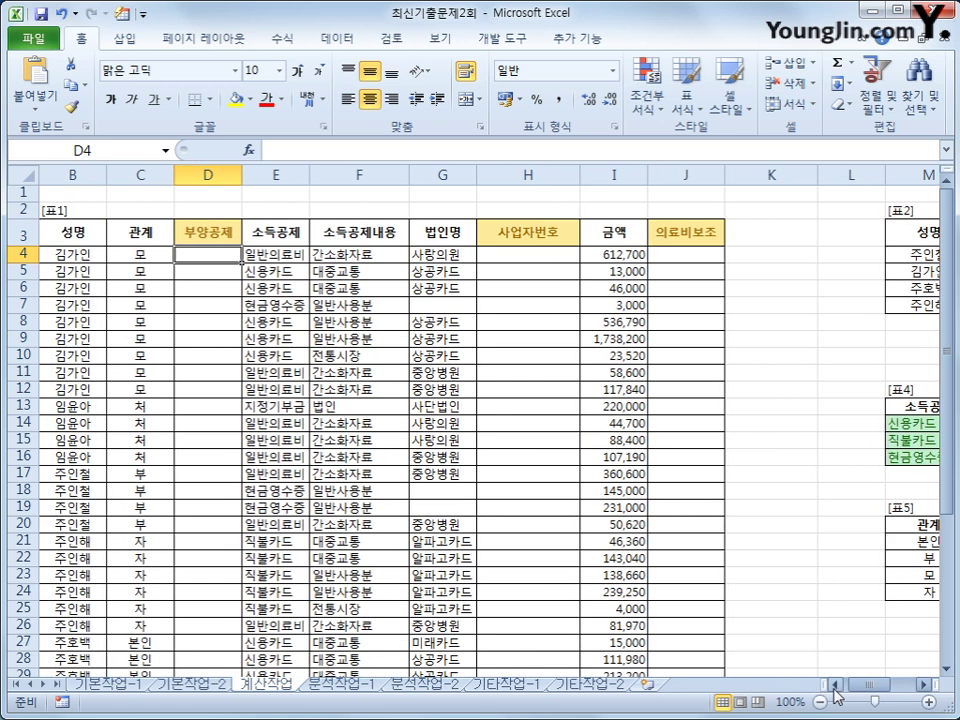
pyautogui.write('=')
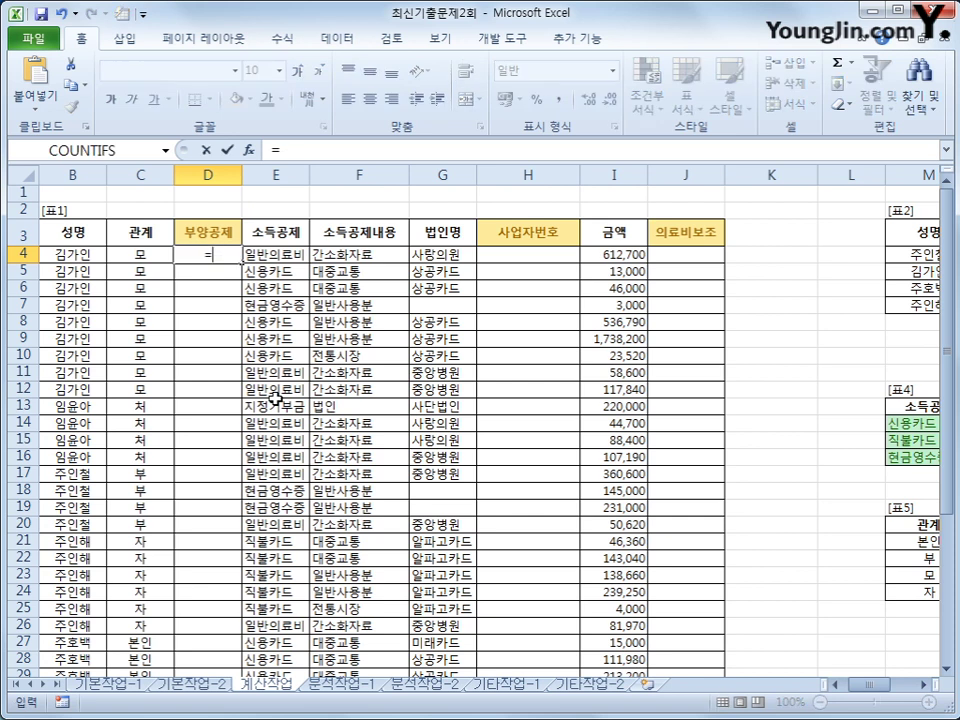
pyautogui.write('ma')
pyautogui.press('Tab')
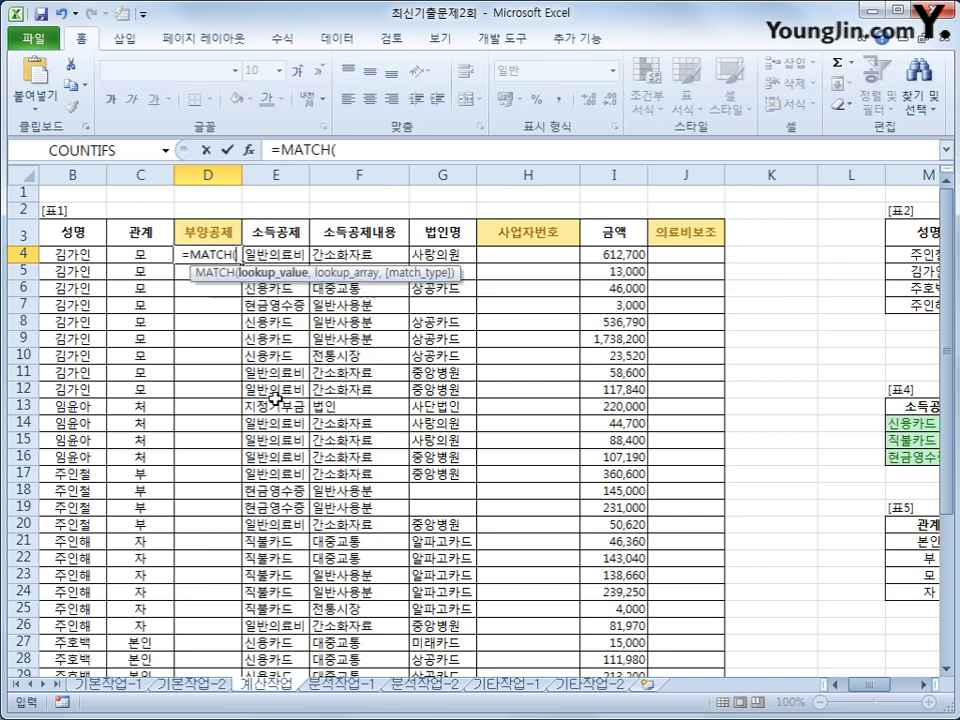
pyautogui.click(62, 254)
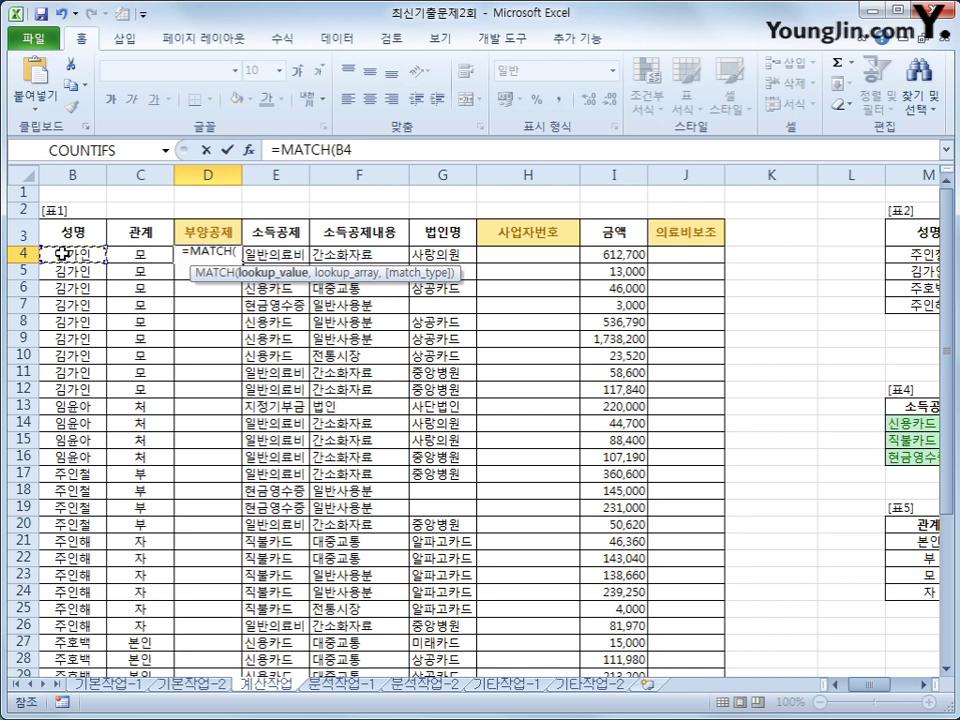
pyautogui.write(',')
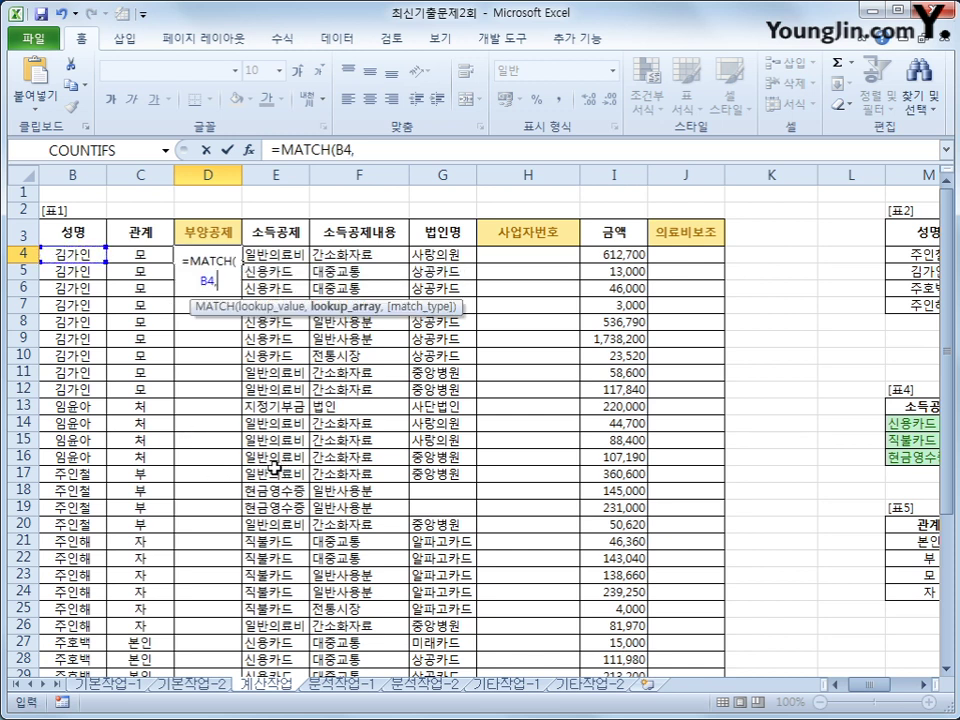
# Complete D4's formula as =MATCH(B4,$M$4:$M$7,0), with an absolute lookup range and exact match
pyautogui.moveTo(921, 259); pyautogui.dragTo(917, 302)
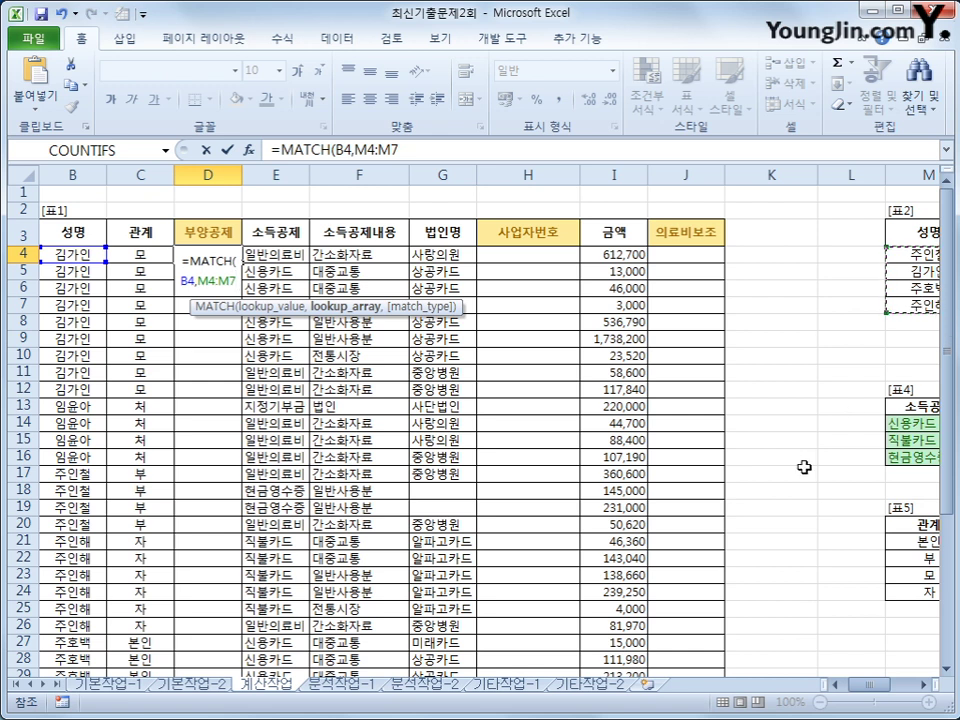
pyautogui.press('F4')
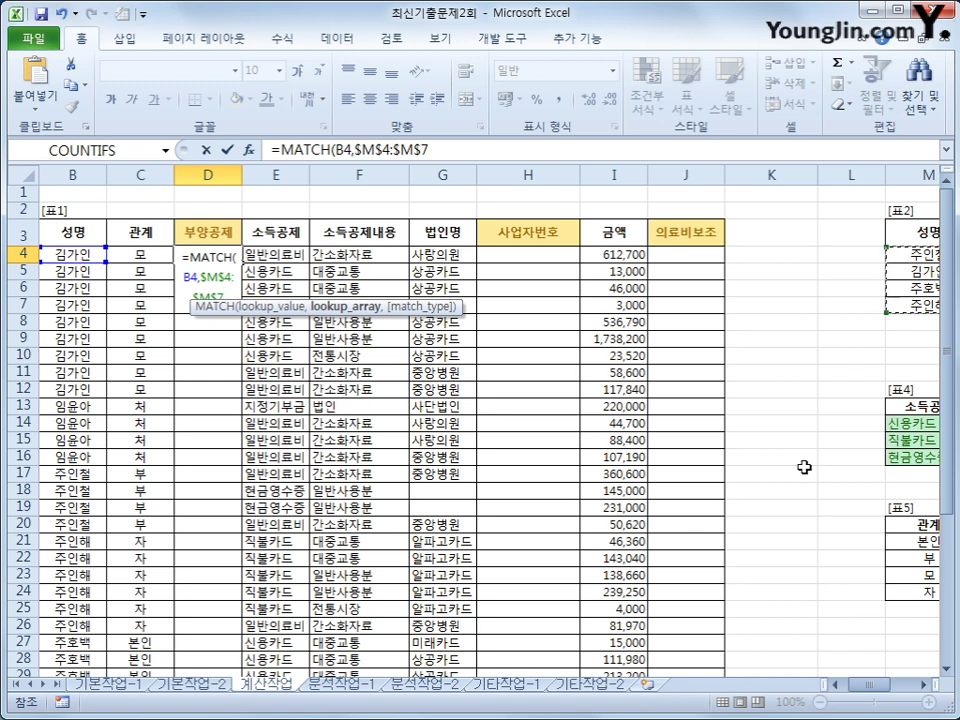
pyautogui.write(',')
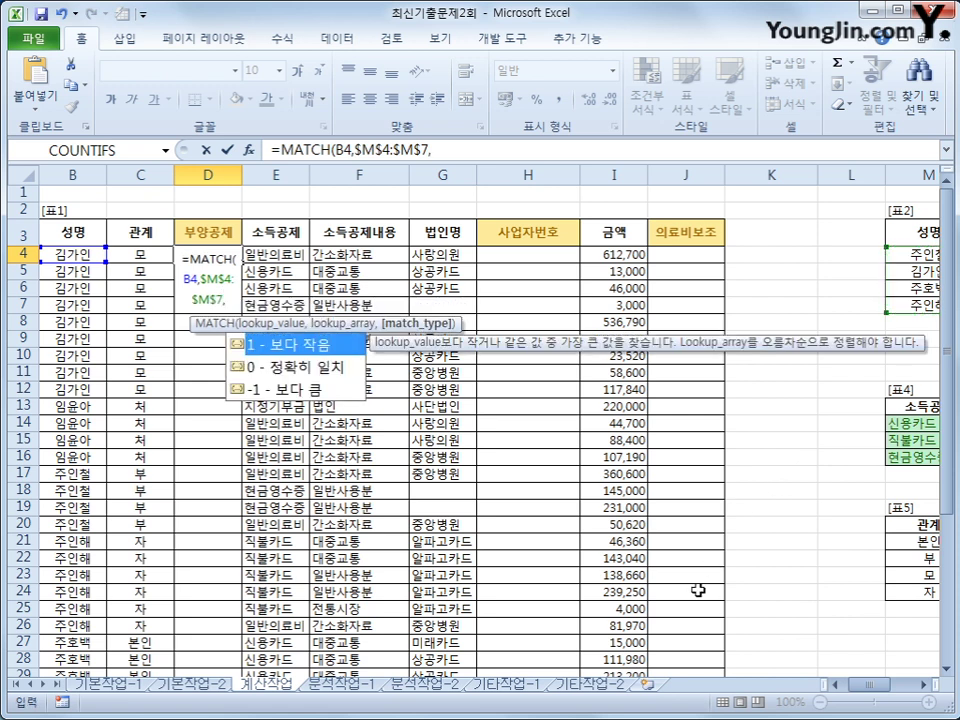
pyautogui.write('0')
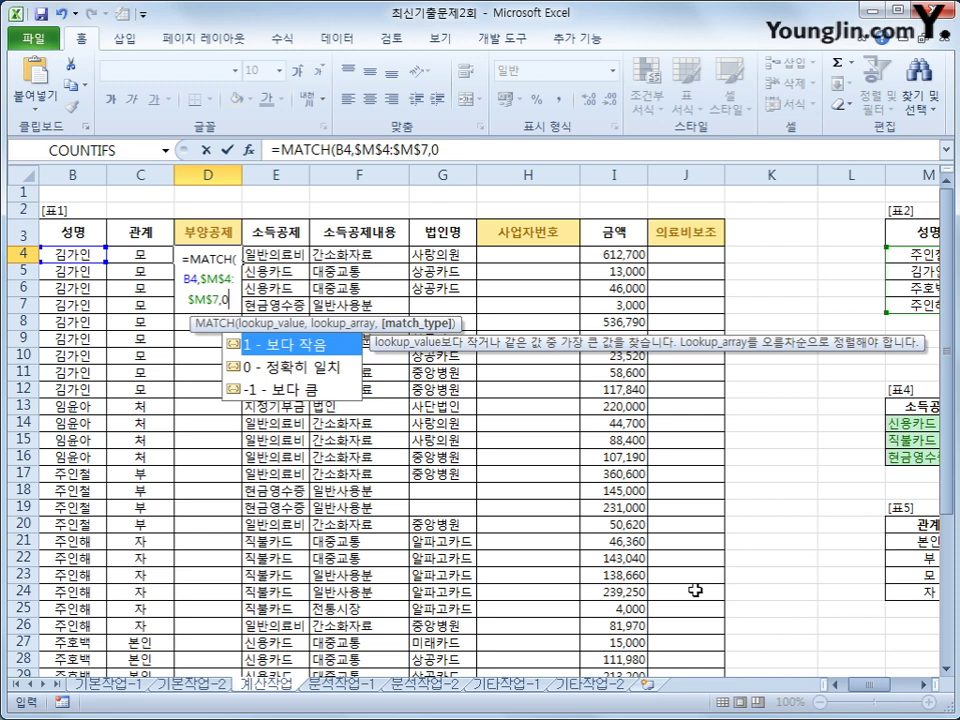
pyautogui.write(')')
pyautogui.press('Return')
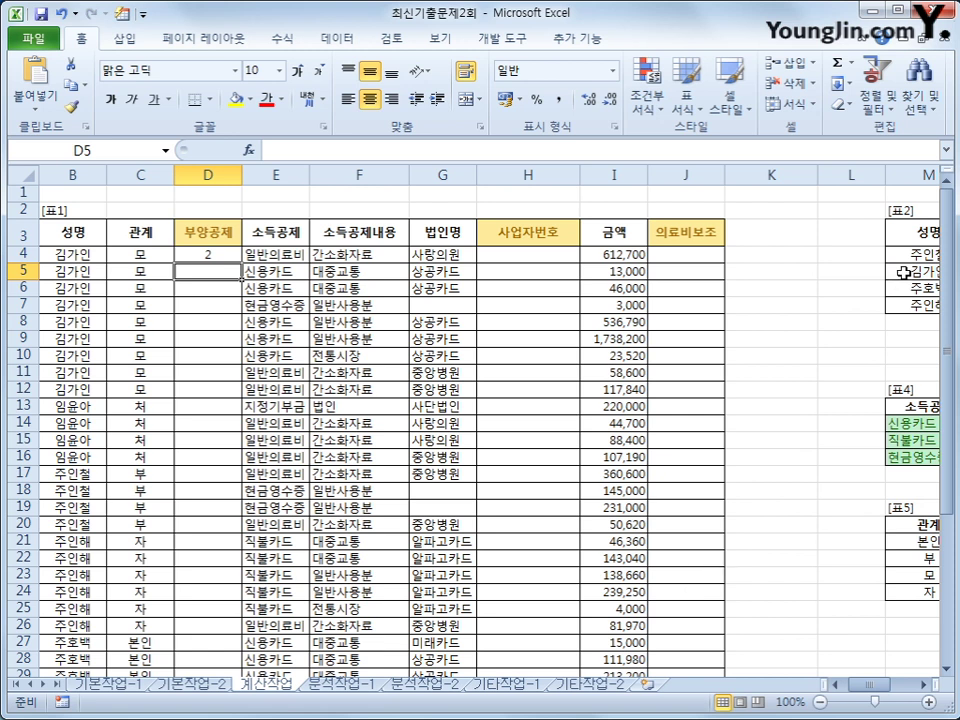
# Check the names in 표2, M4:M7, then fill D4's MATCH formula down the 부양공제 column of 표1
pyautogui.moveTo(920, 254); pyautogui.dragTo(921, 302)
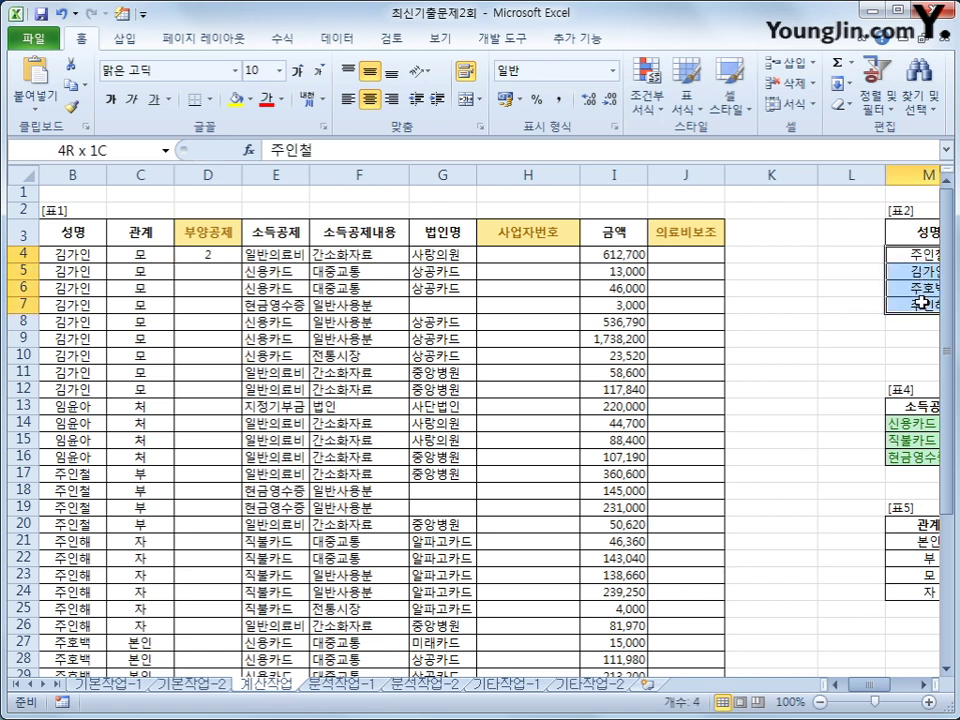
pyautogui.click(911, 272)
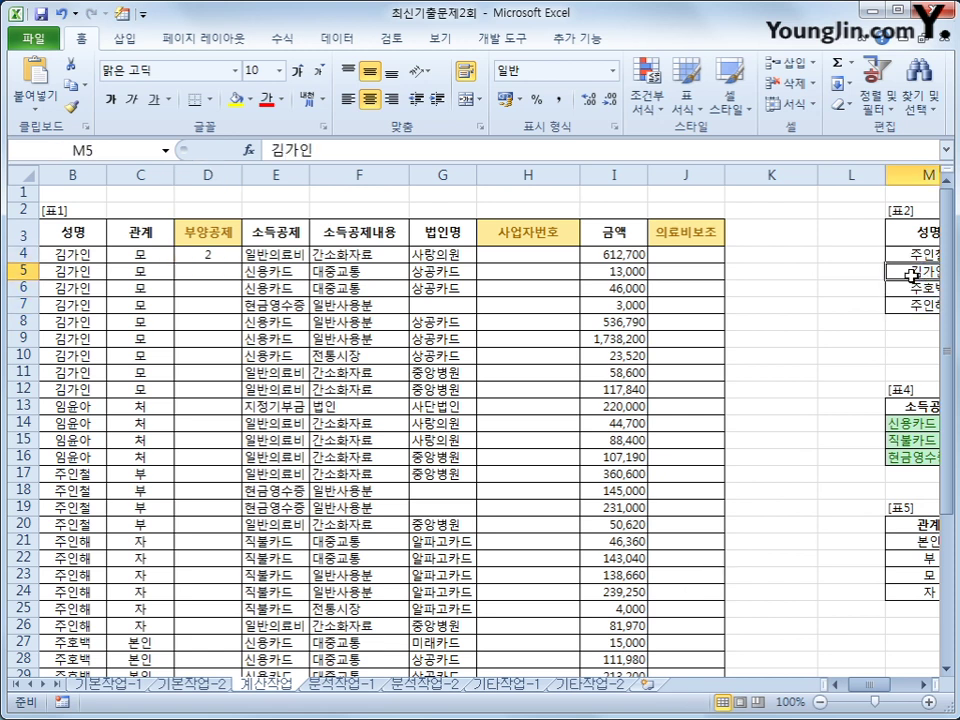
pyautogui.click(232, 257)
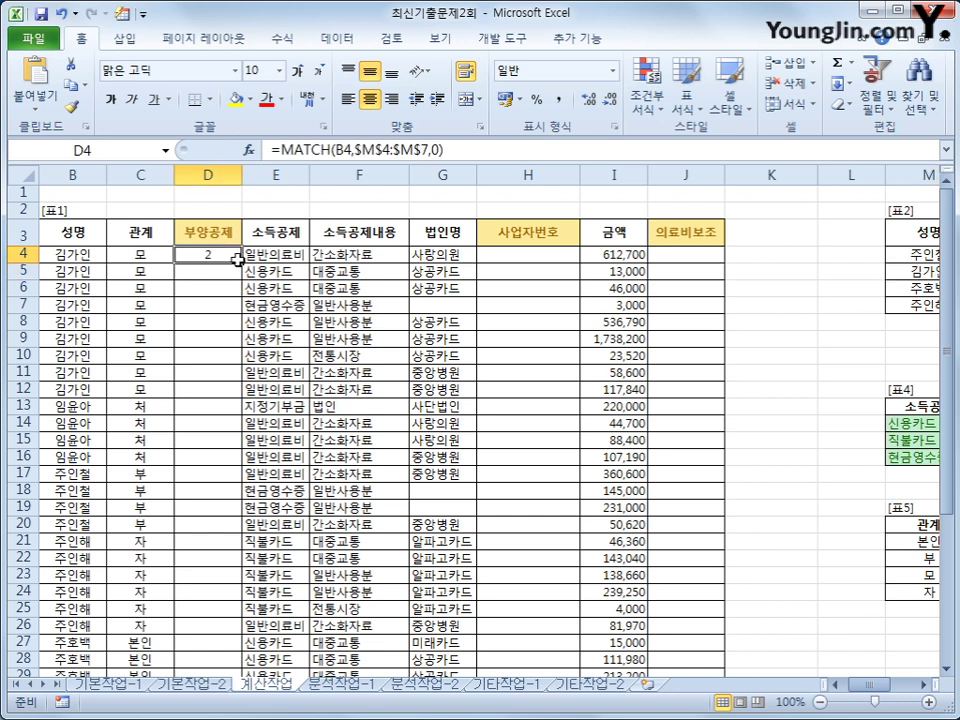
pyautogui.doubleClick(240, 262)
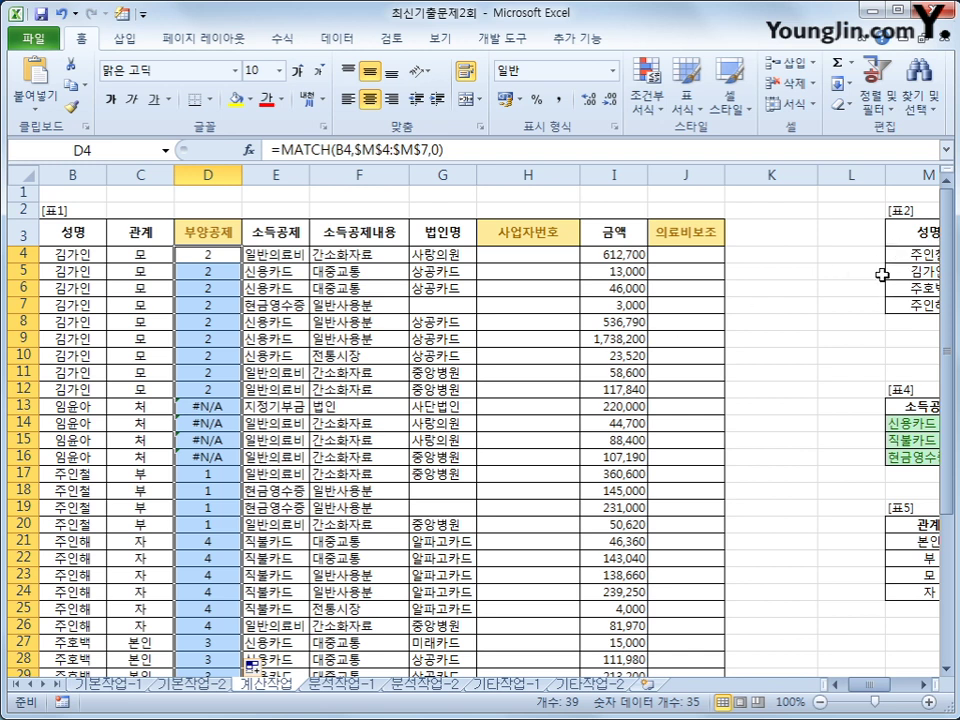
# Examine the copied MATCH formulas and their results in several 부양공제 cells, including D17, D10, D24 and D13
pyautogui.click(213, 476)
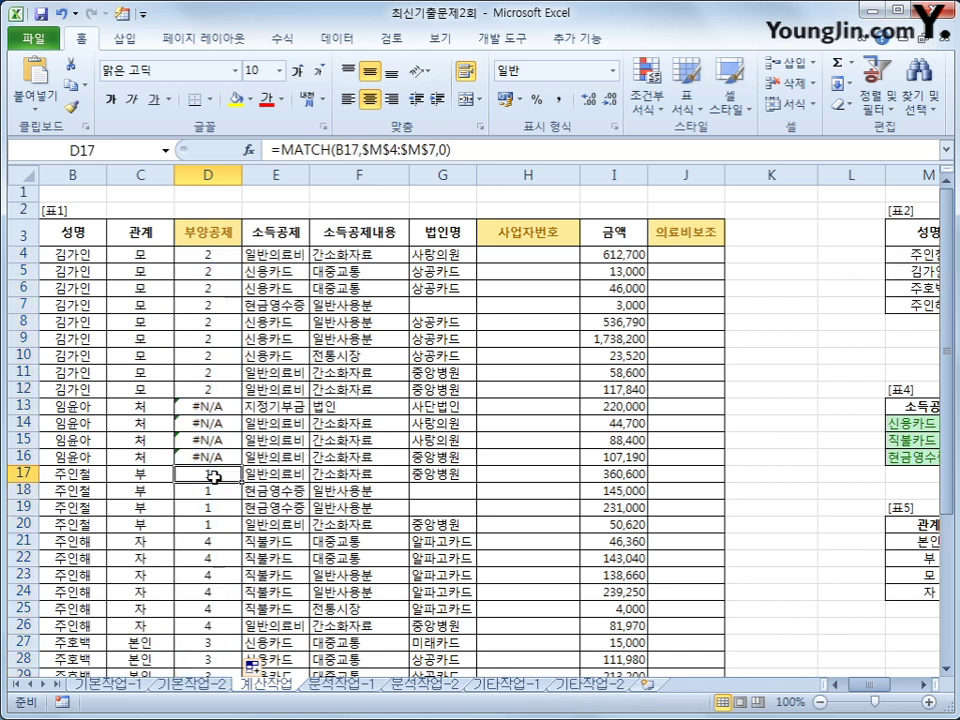
pyautogui.click(213, 356)
pyautogui.scroll(-1, 210, 420)
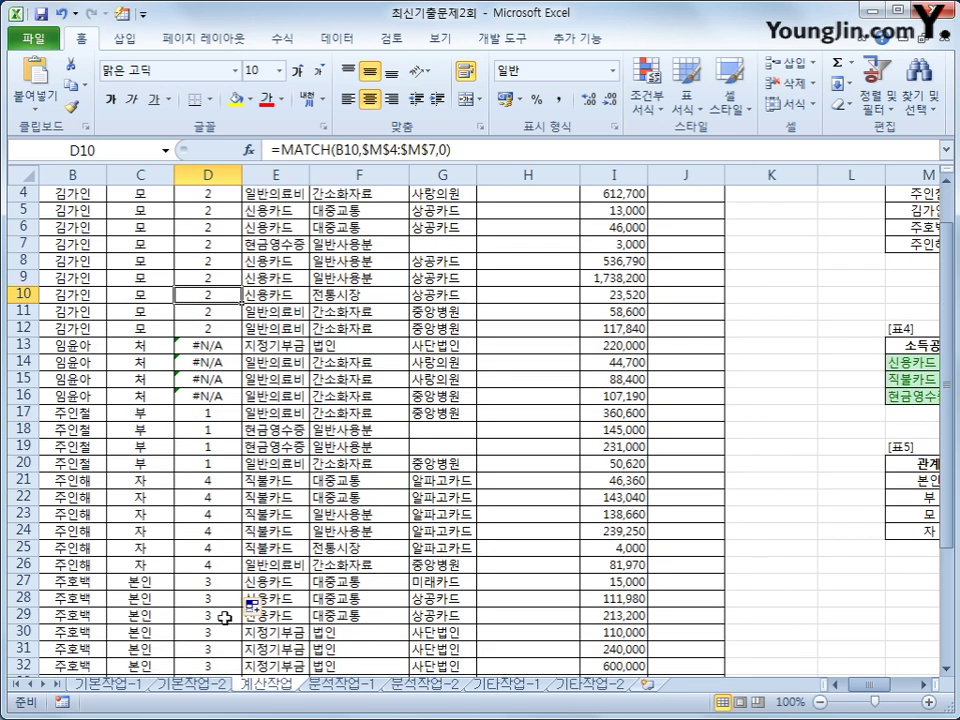
pyautogui.click(224, 617)
pyautogui.click(219, 528)
pyautogui.scroll(1, 219, 523)
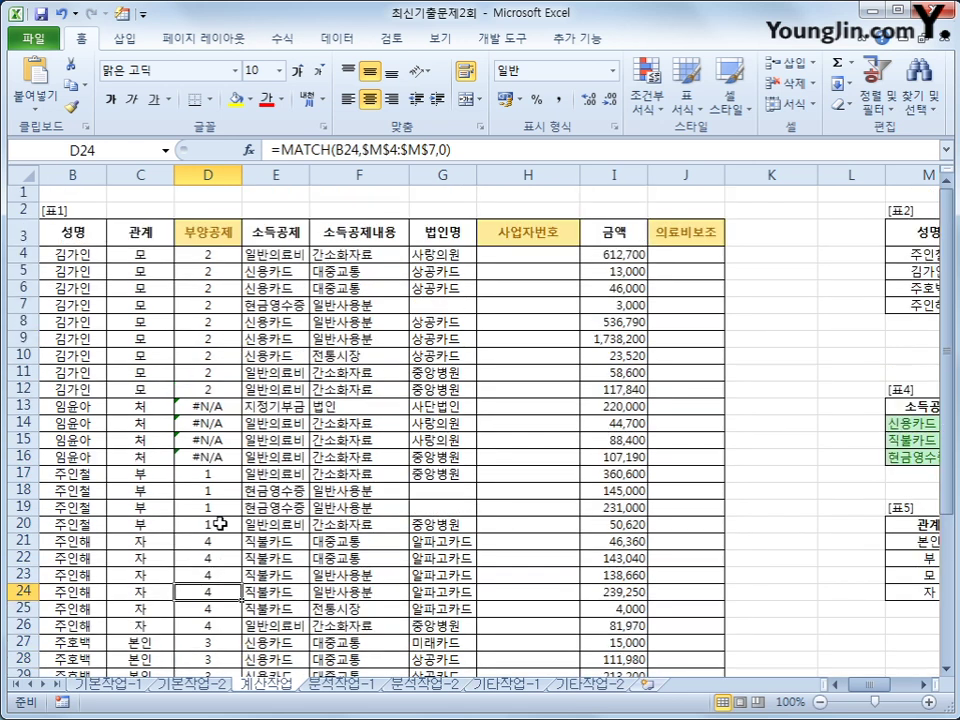
pyautogui.click(218, 409)
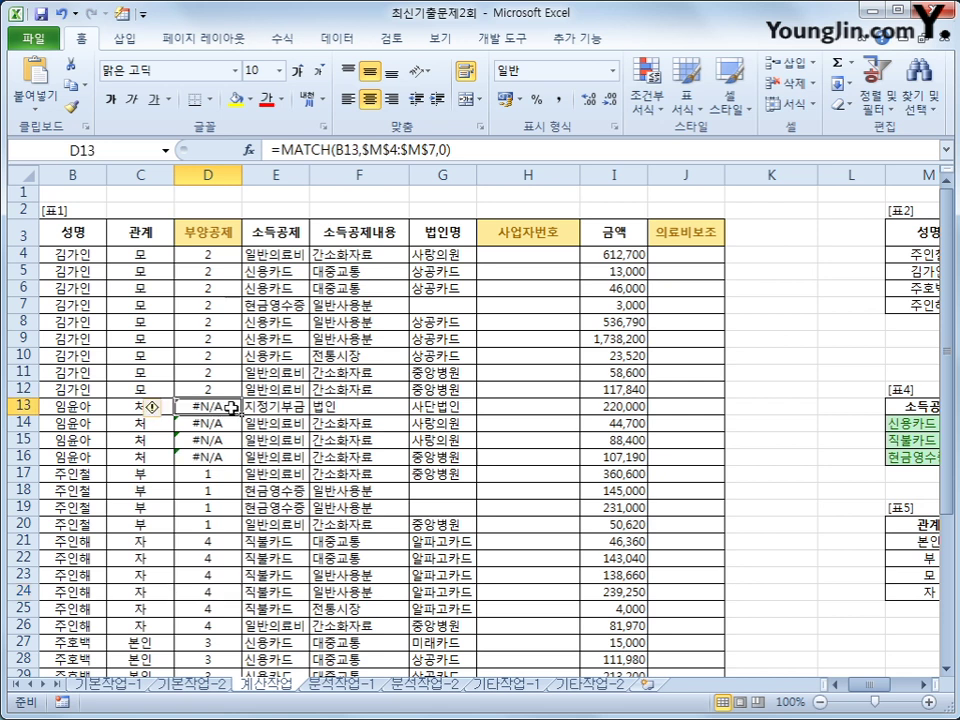
# Wrap the formula in D4 in ISERROR so it reads =ISERROR(MATCH(B4,$M$4:$M$7,0))
pyautogui.click(222, 256)
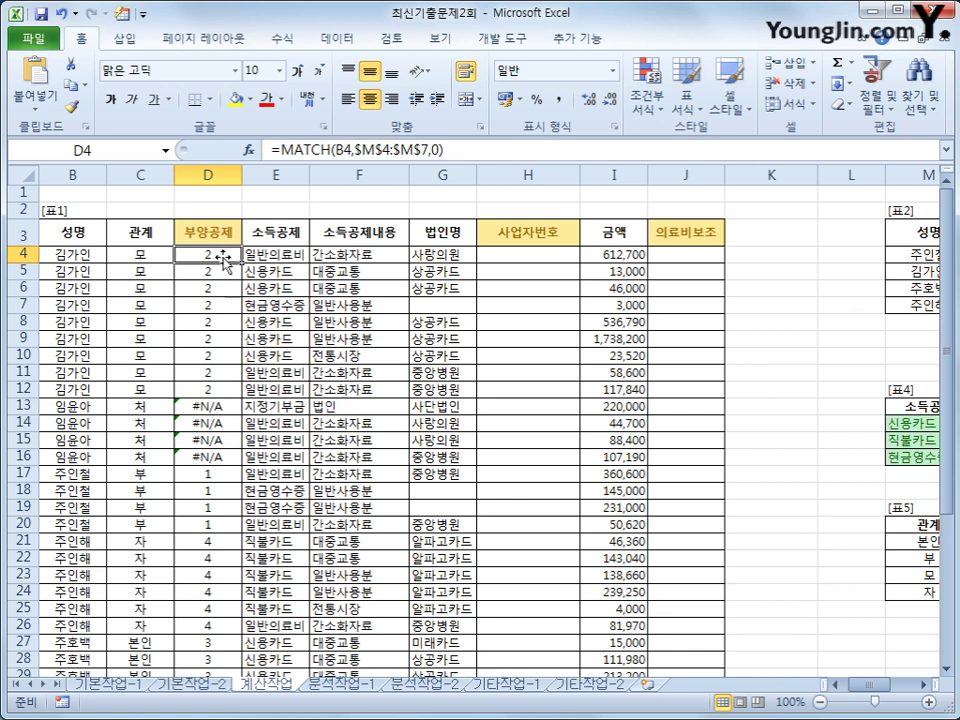
pyautogui.click(281, 149)
pyautogui.write('is')
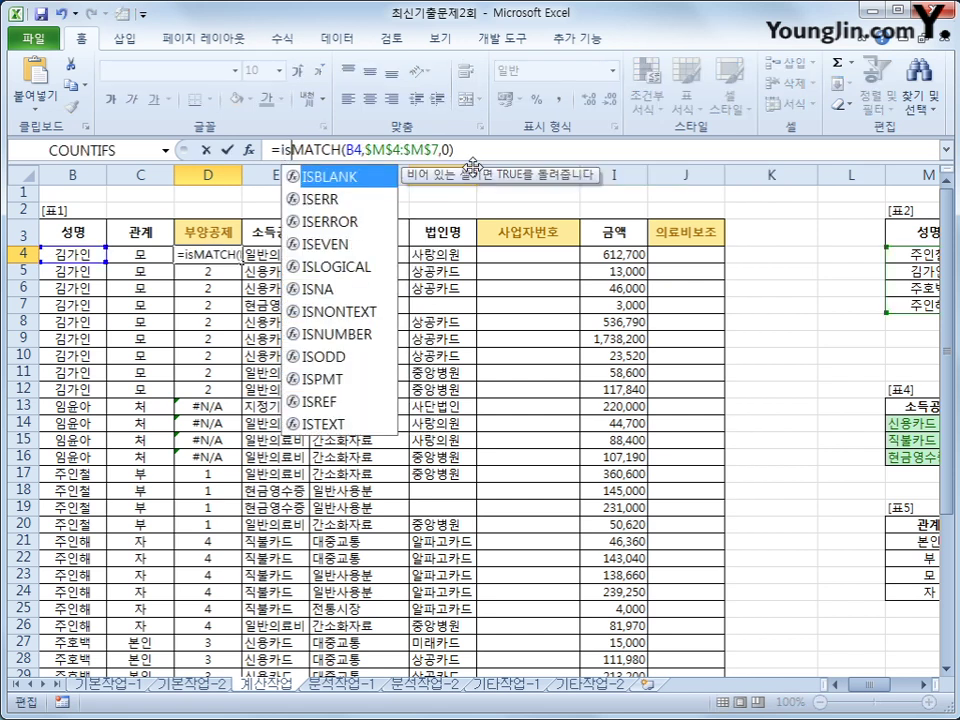
pyautogui.write('e')
pyautogui.press('Down')
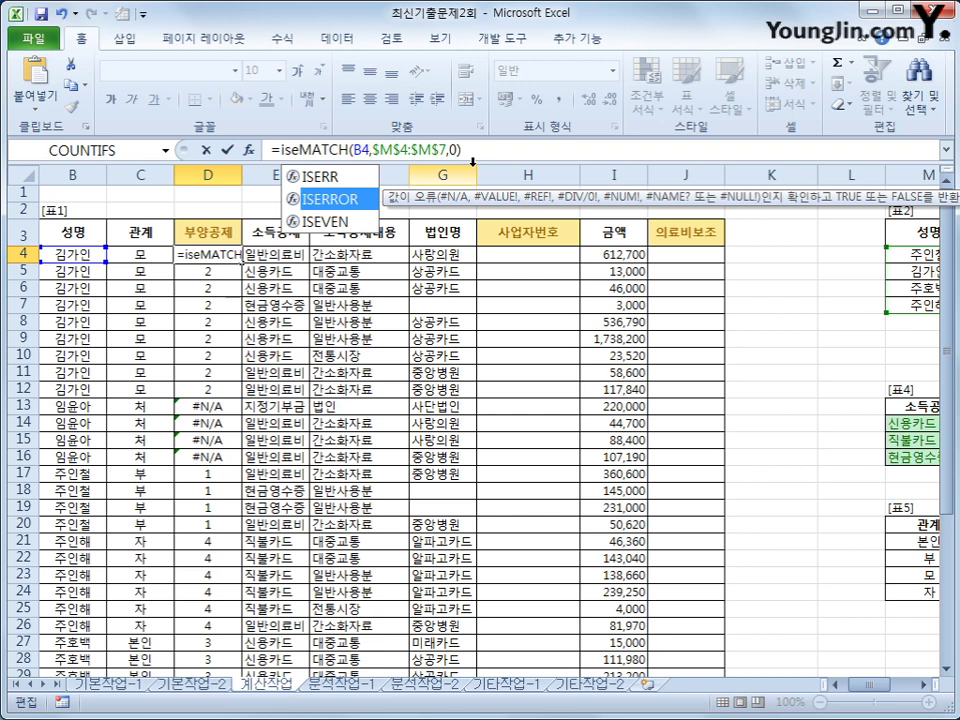
pyautogui.press('Tab')
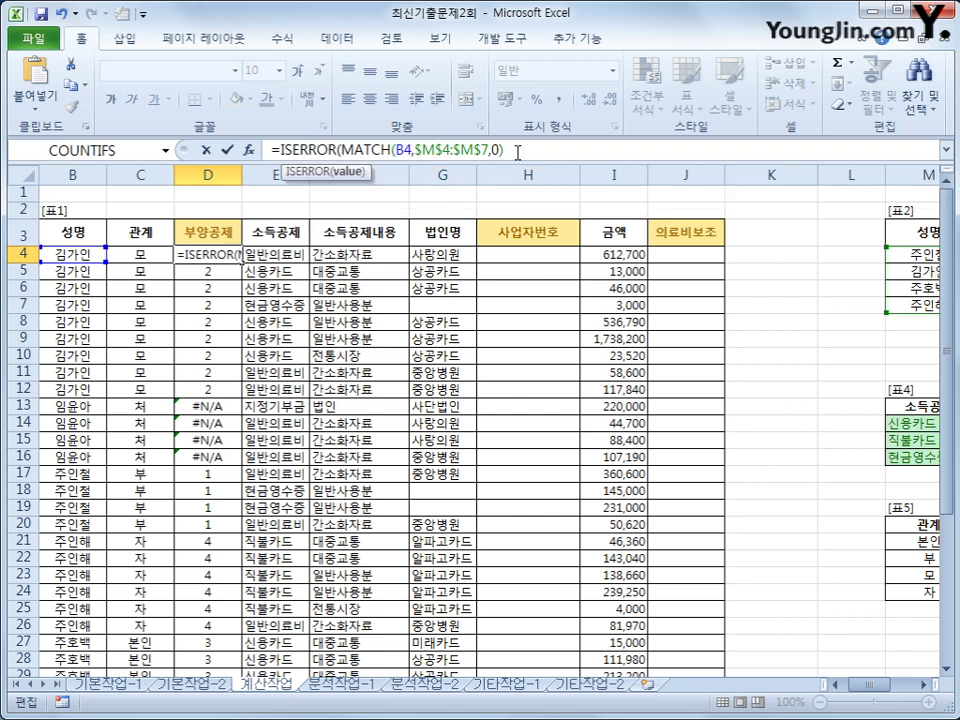
pyautogui.write(')')
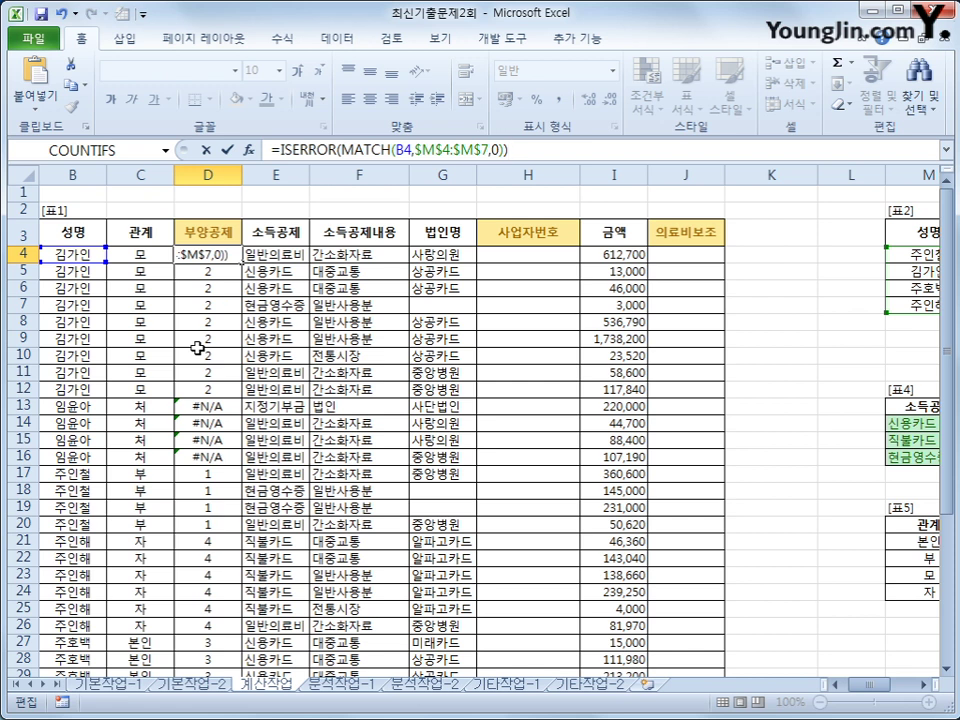
pyautogui.press('Return')
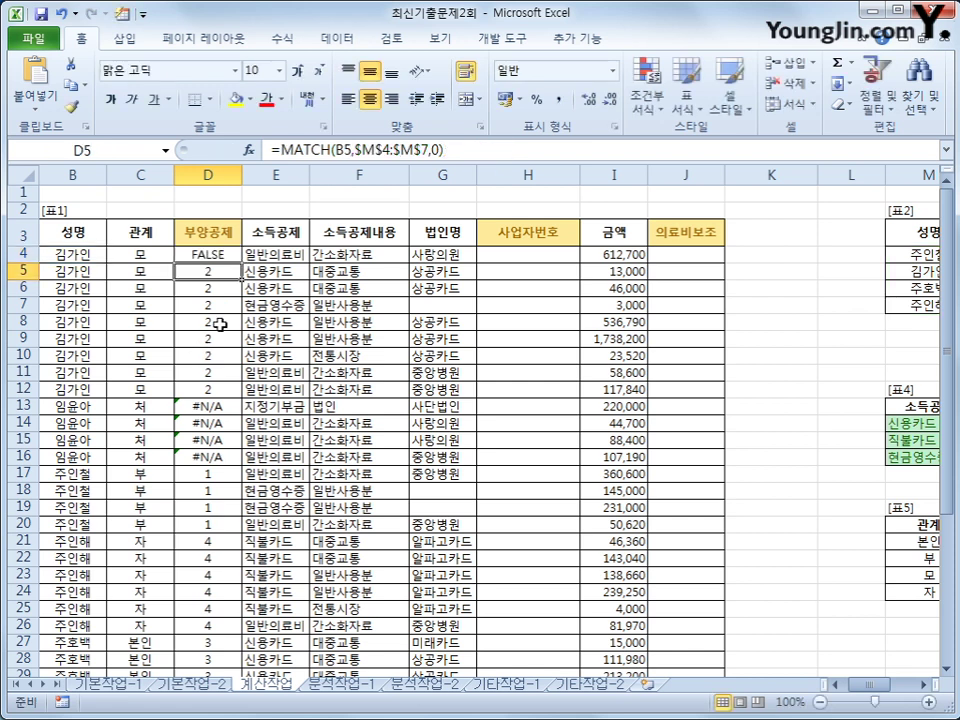
# Fill D4's ISERROR formula down the 부양공제 column and check the results around D11:D16
pyautogui.click(231, 257)
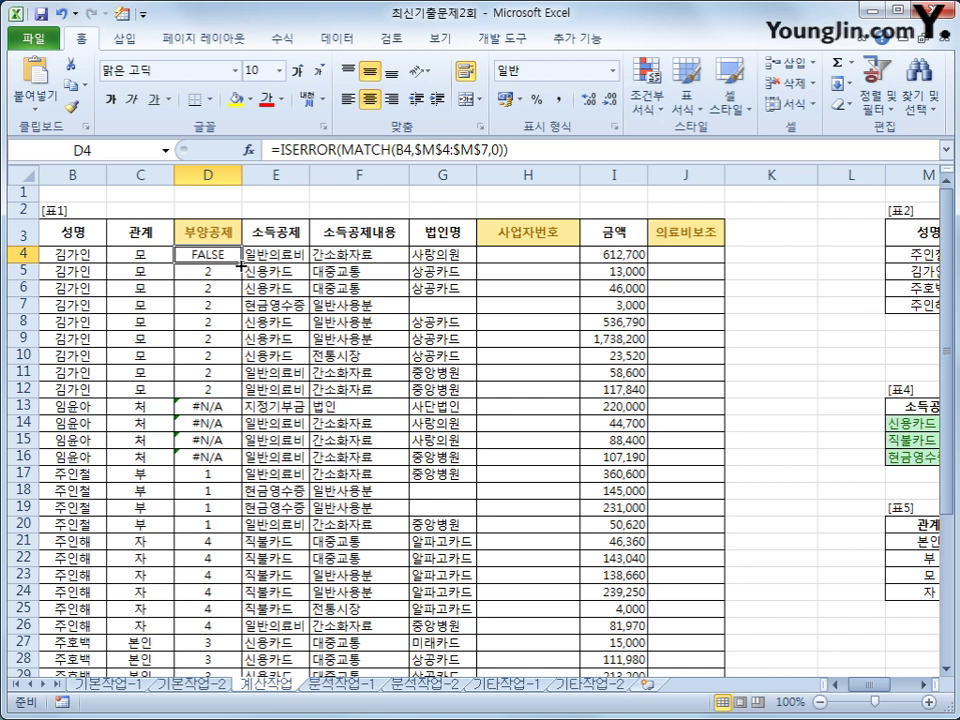
pyautogui.moveTo(240, 262); pyautogui.dragTo(225, 650)
pyautogui.scroll(4, 255, 582)
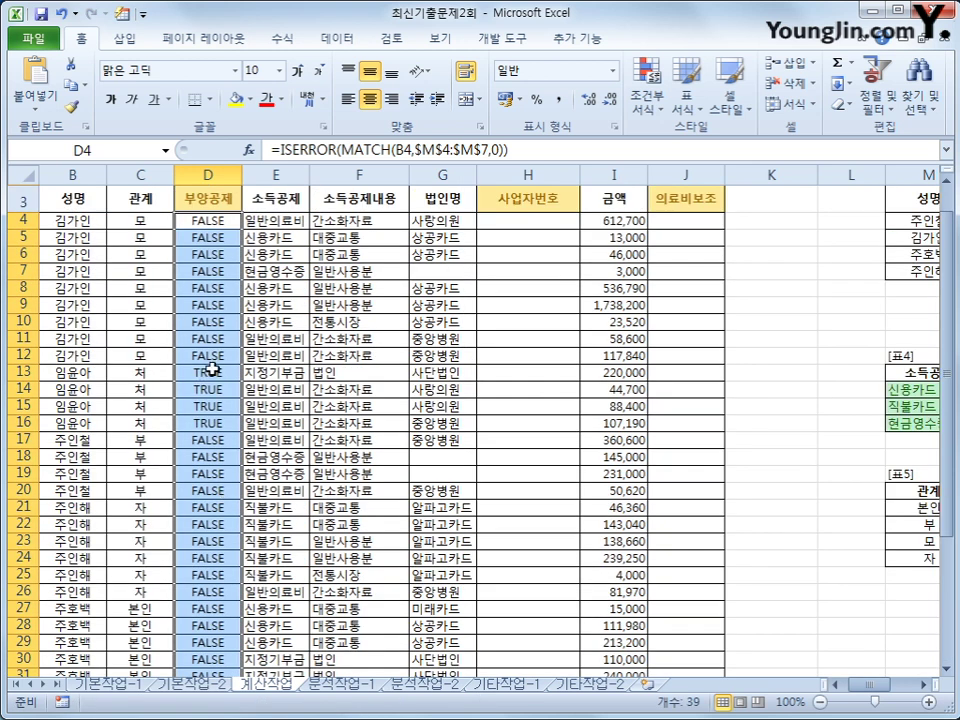
pyautogui.moveTo(208, 372); pyautogui.dragTo(217, 423)
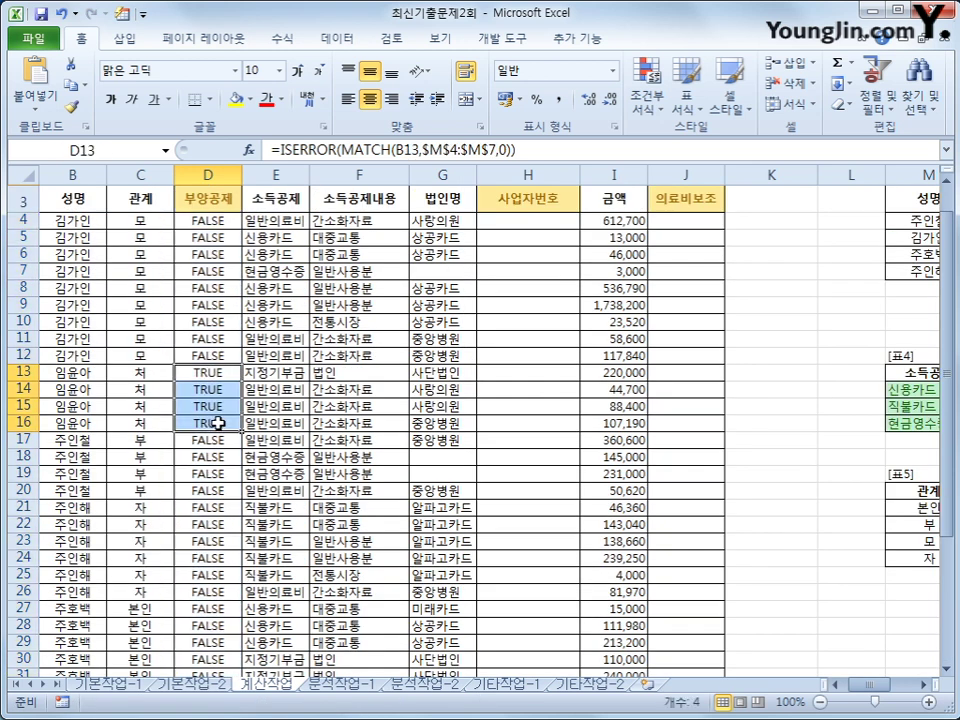
pyautogui.click(226, 340)
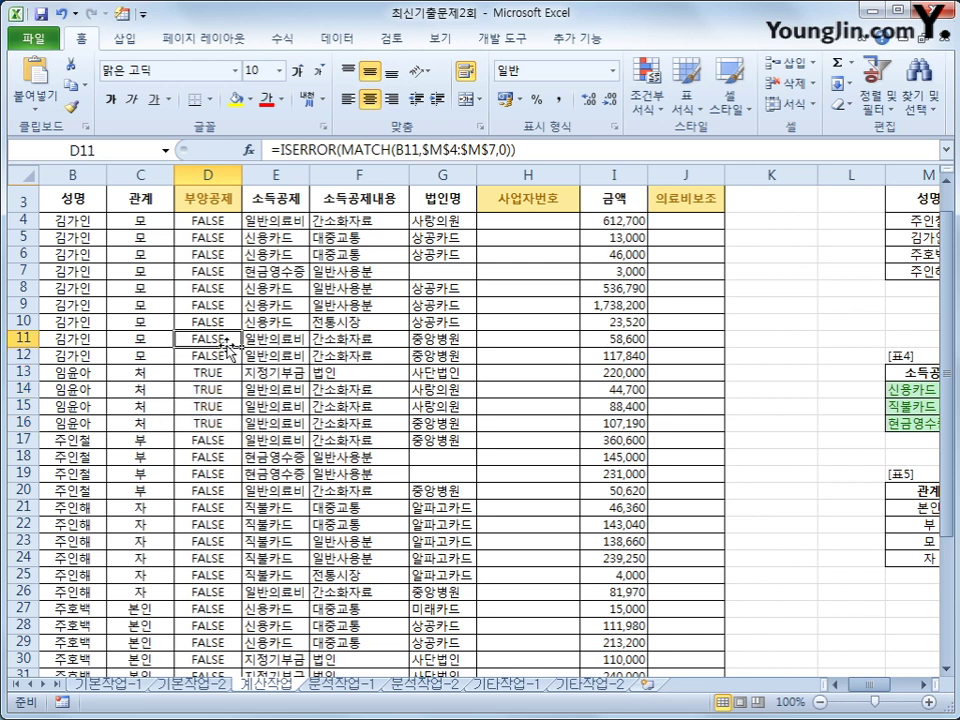
pyautogui.click(227, 375)
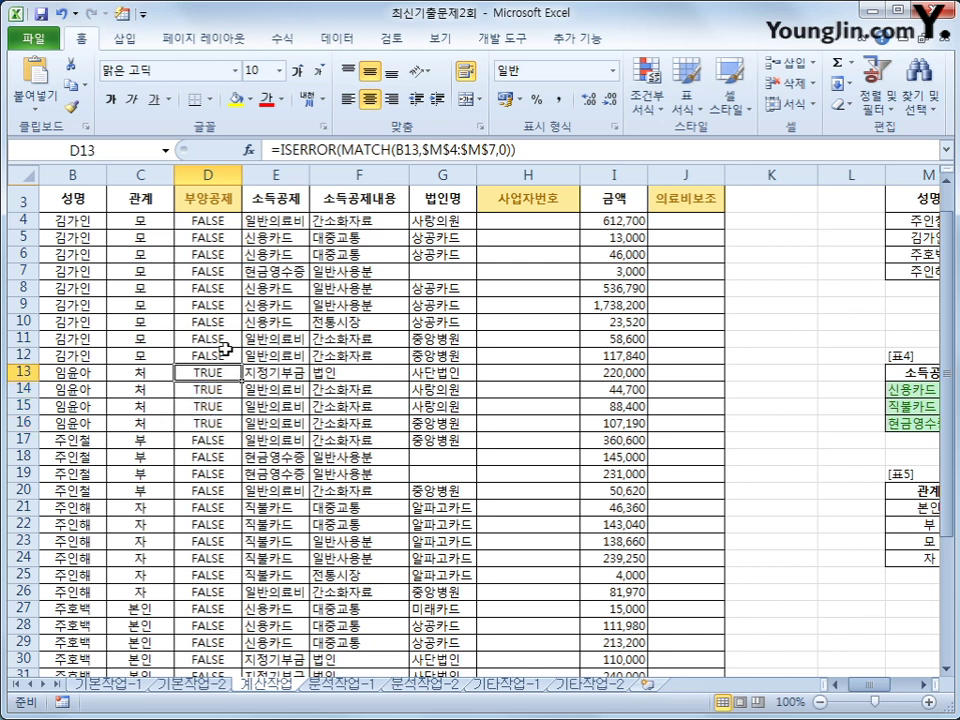
pyautogui.click(229, 352)
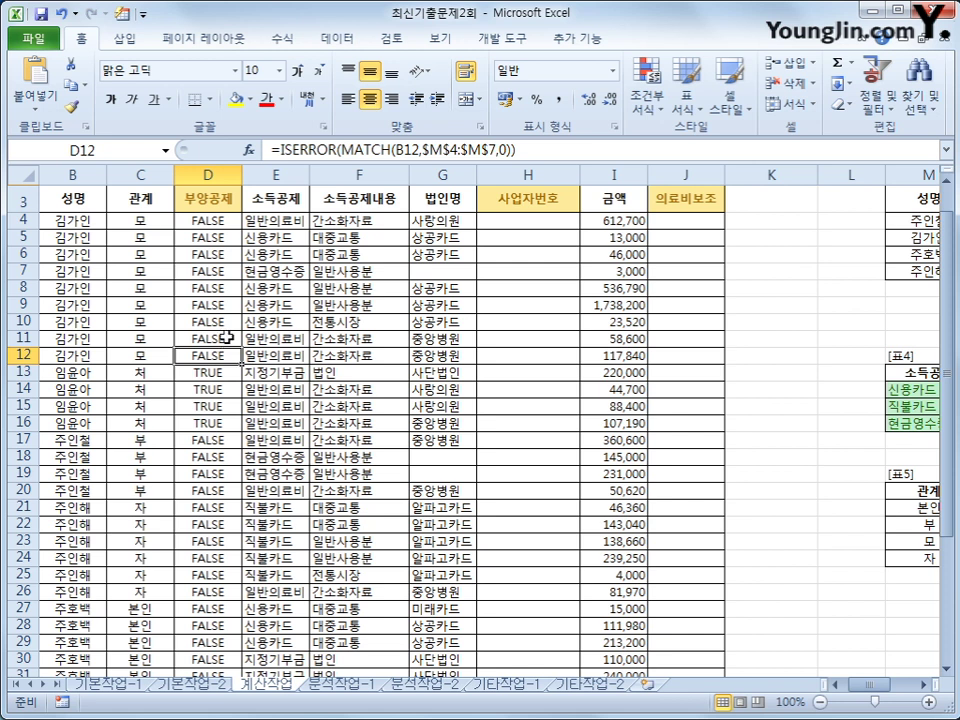
# Insert an IF function around D4's formula, using the ISERROR expression as its logical test
pyautogui.click(222, 226)
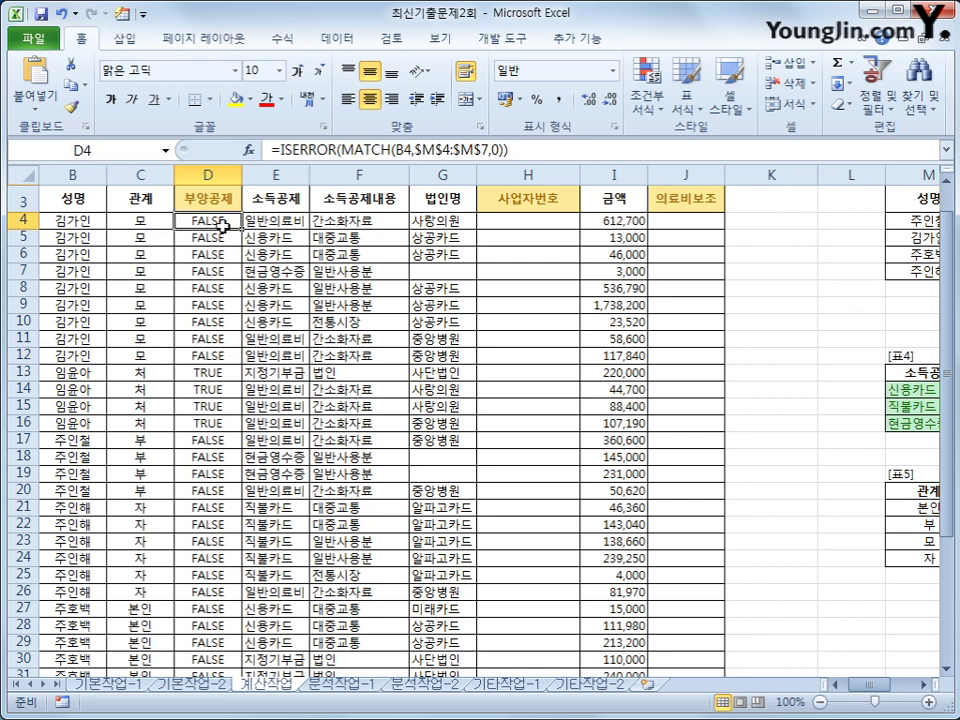
pyautogui.scroll(1, 222, 226)
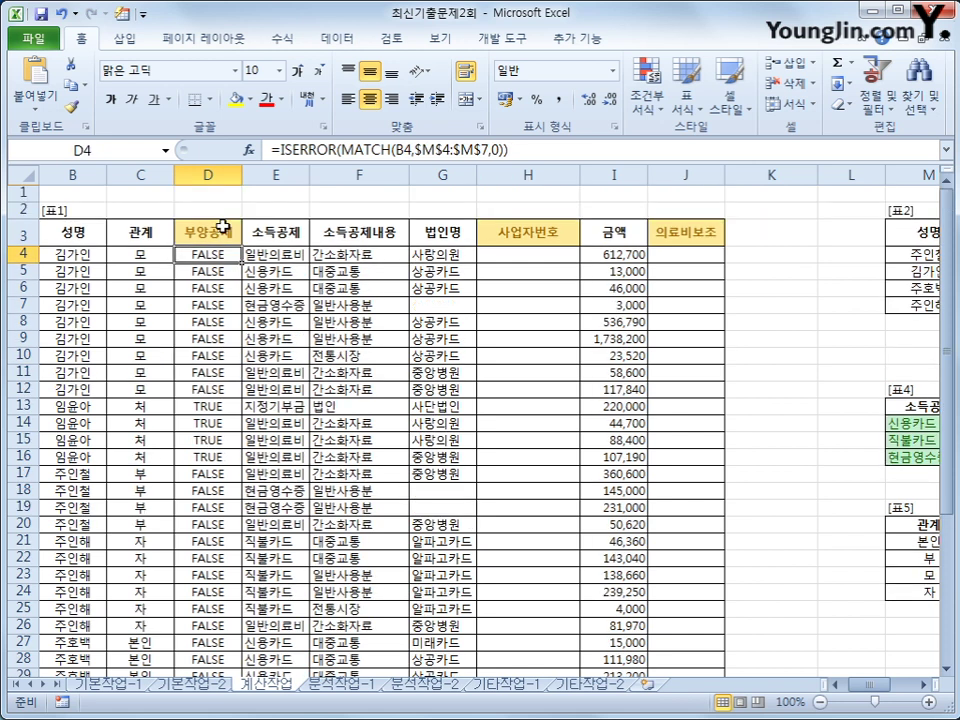
pyautogui.click(279, 148)
pyautogui.write('I')
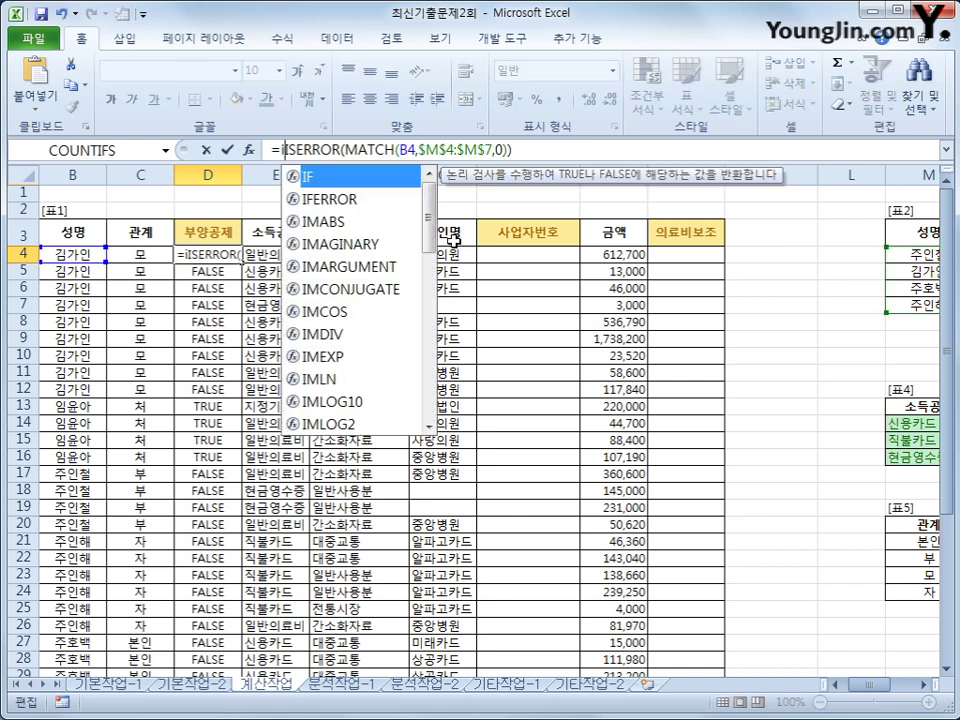
pyautogui.write('f(')
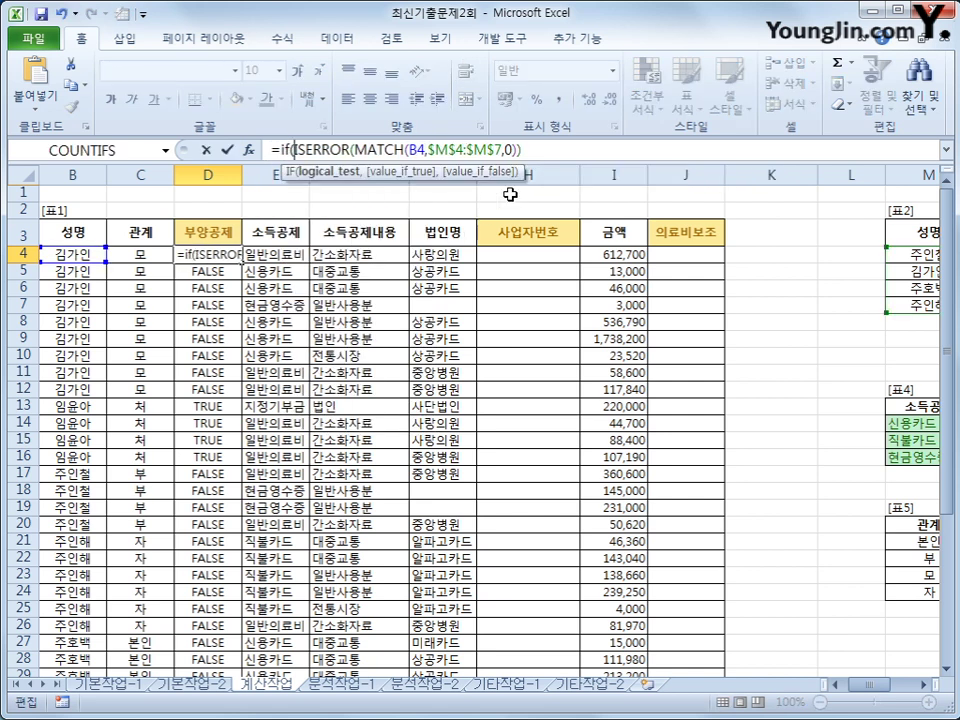
pyautogui.click(542, 150)
# Complete D4's IF formula with "아니오" as the value if true and "예" as the value if false
pyautogui.write(',"')
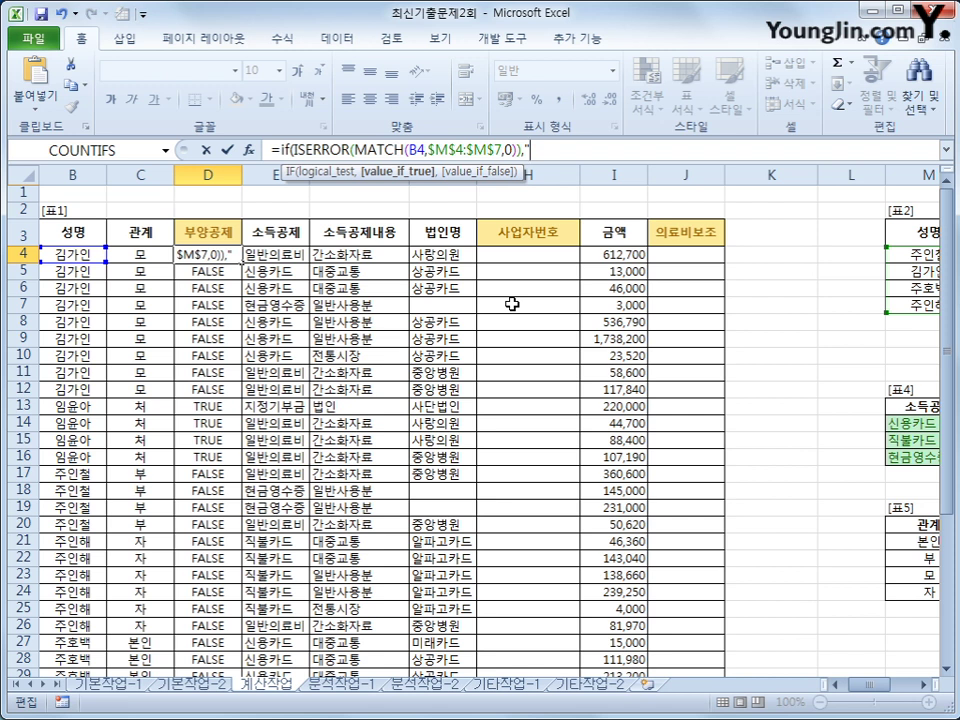
pyautogui.write('아')
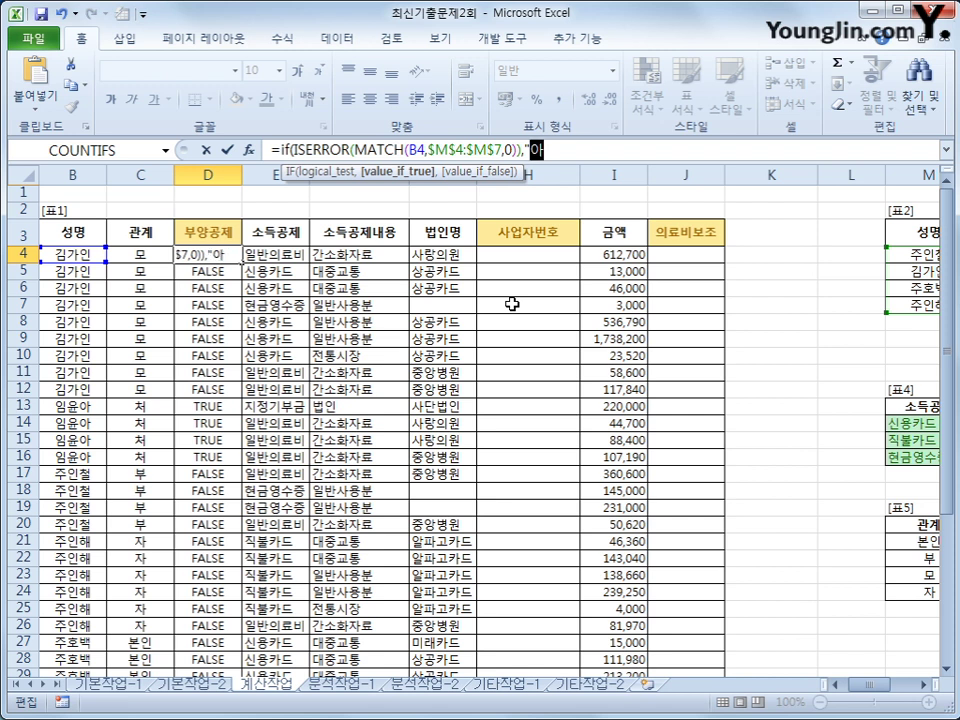
pyautogui.write('니오",')
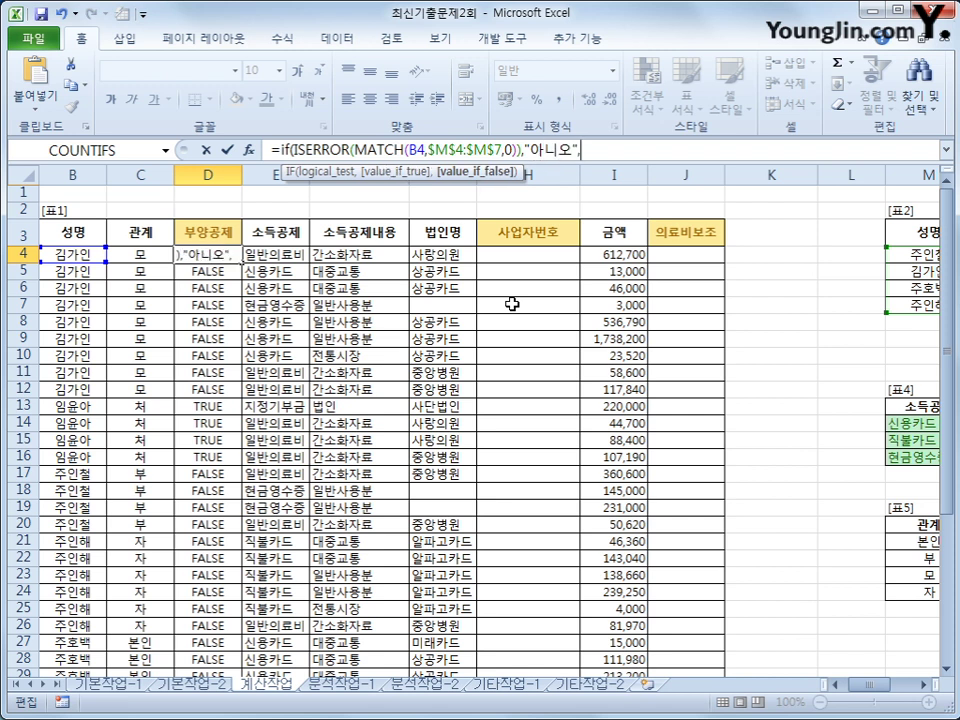
pyautogui.write('"')
pyautogui.write('예')
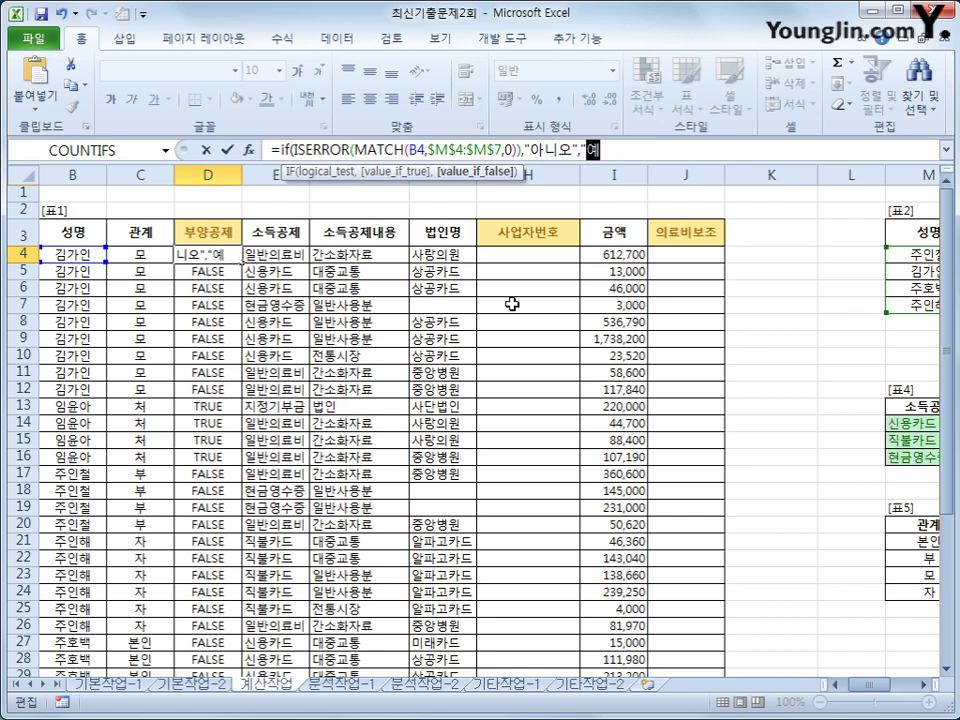
pyautogui.write('")')
pyautogui.press('Return')
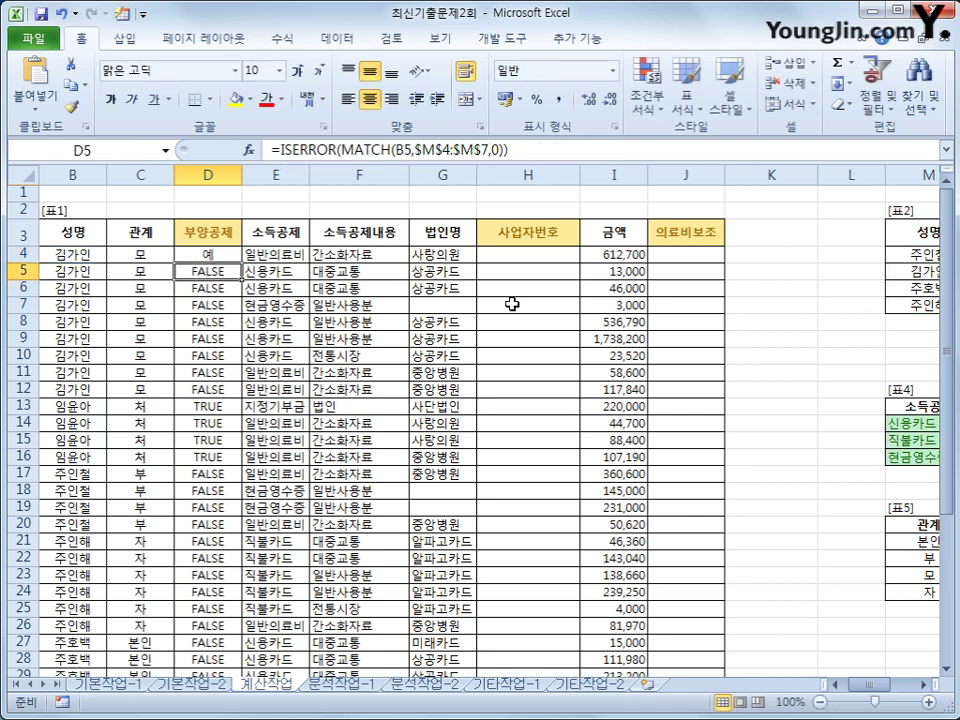
# Fill D4's completed IF formula down the whole 부양공제 column, then return to D4
pyautogui.click(228, 254)
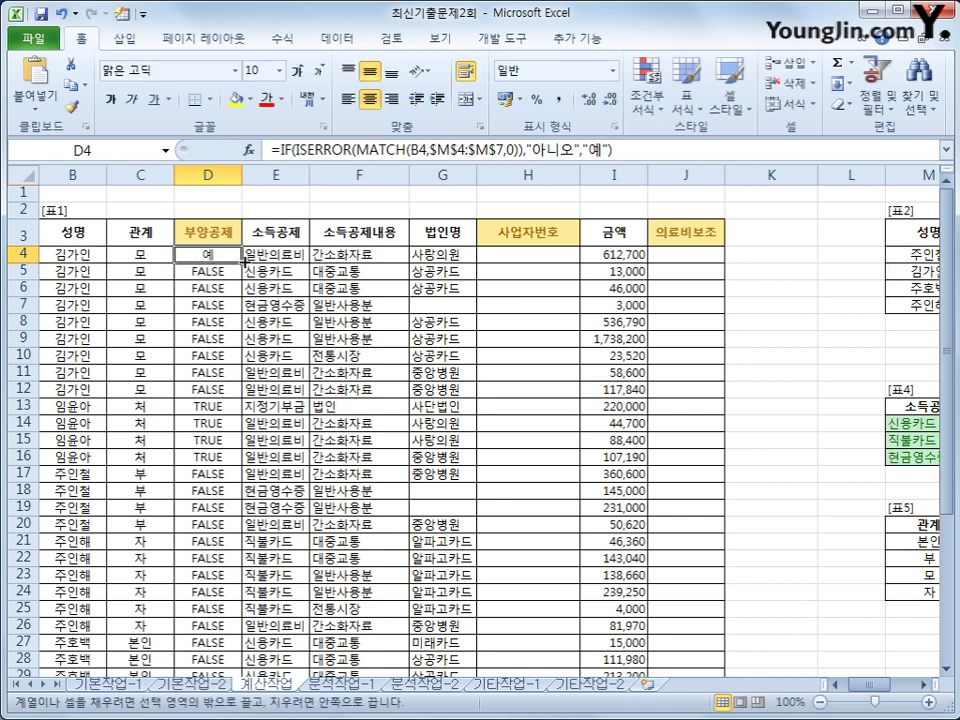
pyautogui.moveTo(228, 254); pyautogui.dragTo(208, 636)
pyautogui.scroll(5, 203, 400)
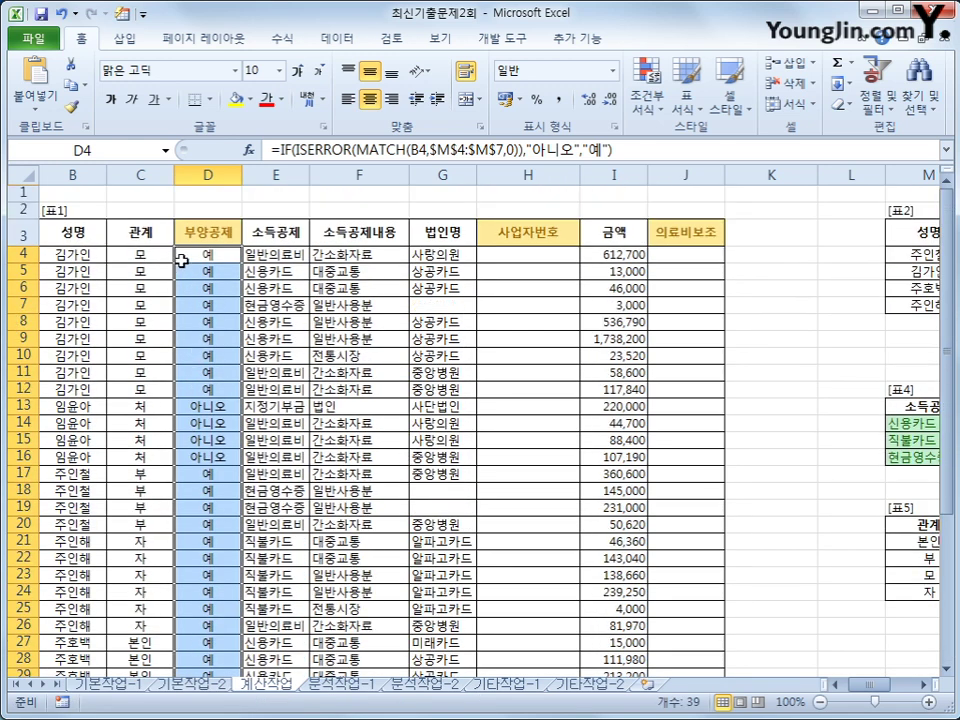
pyautogui.click(196, 258)
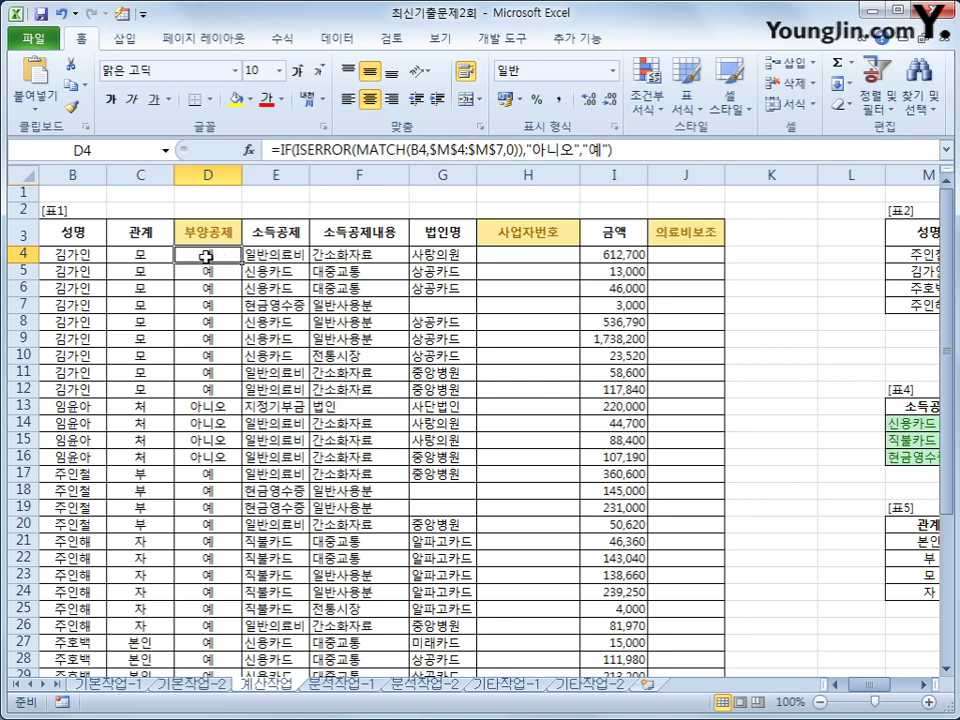
# Examine the empty 사업자번호 column and the 표3 lookup table of 법인명 and 사업자번호 in P3:Q9
pyautogui.click(531, 254)
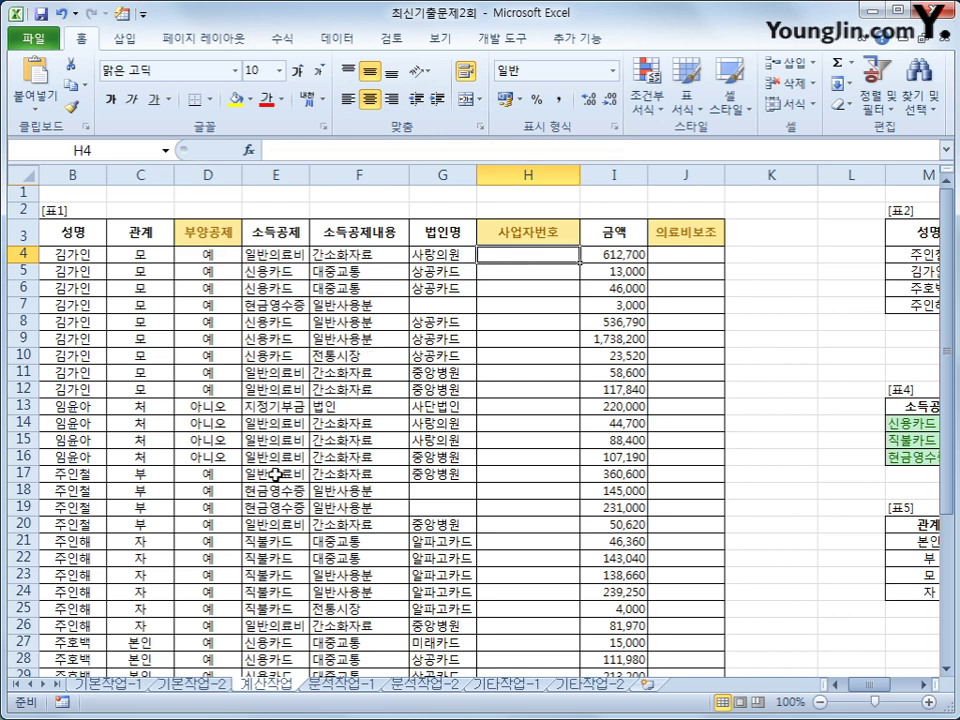
pyautogui.hscroll(-1, 591, 265)
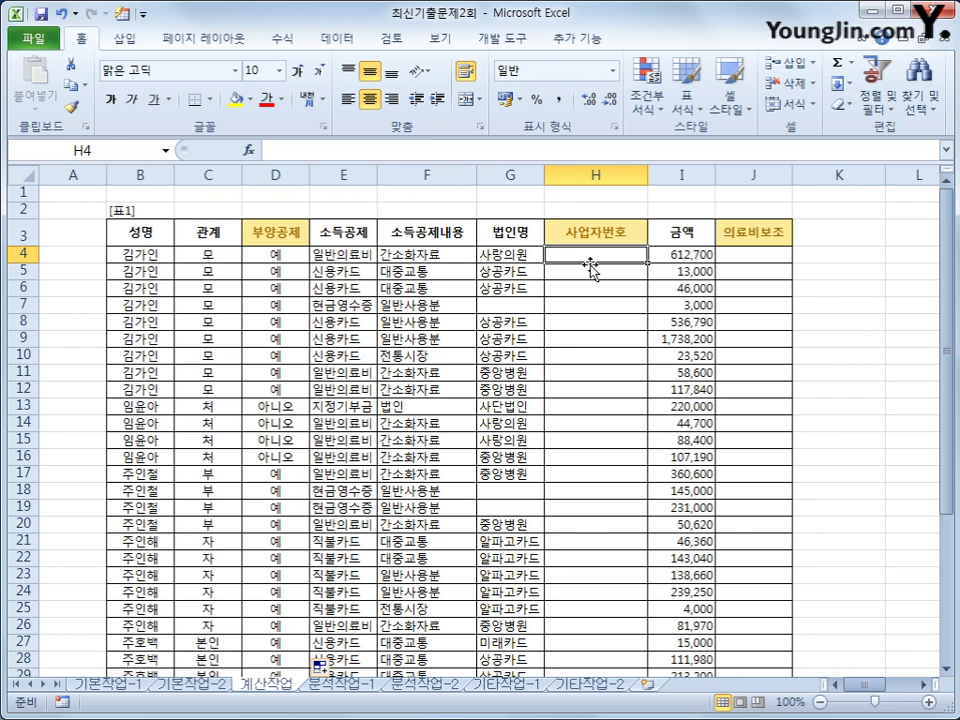
pyautogui.scroll(-3, 590, 300)
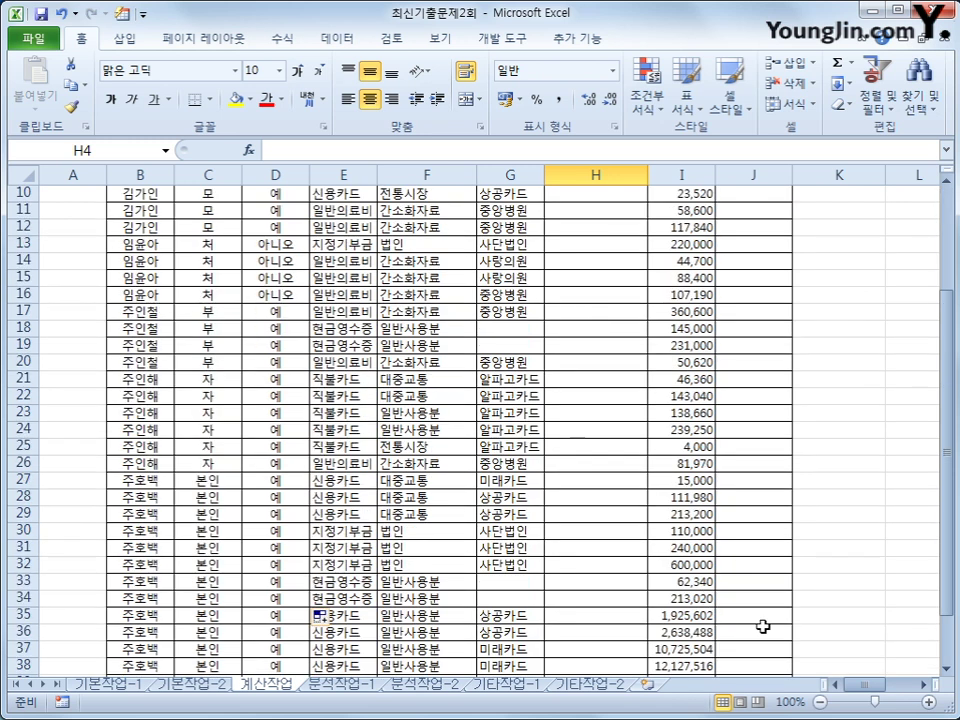
pyautogui.moveTo(857, 690); pyautogui.dragTo(883, 690)
pyautogui.scroll(3, 648, 415)
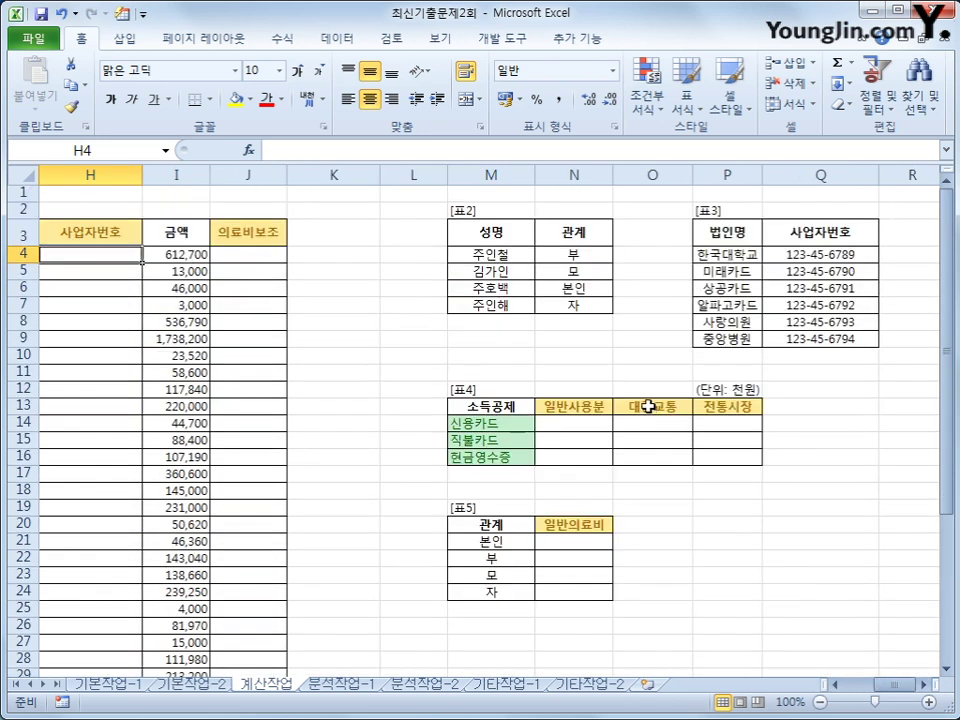
pyautogui.click(733, 232)
pyautogui.moveTo(733, 232); pyautogui.dragTo(791, 342)
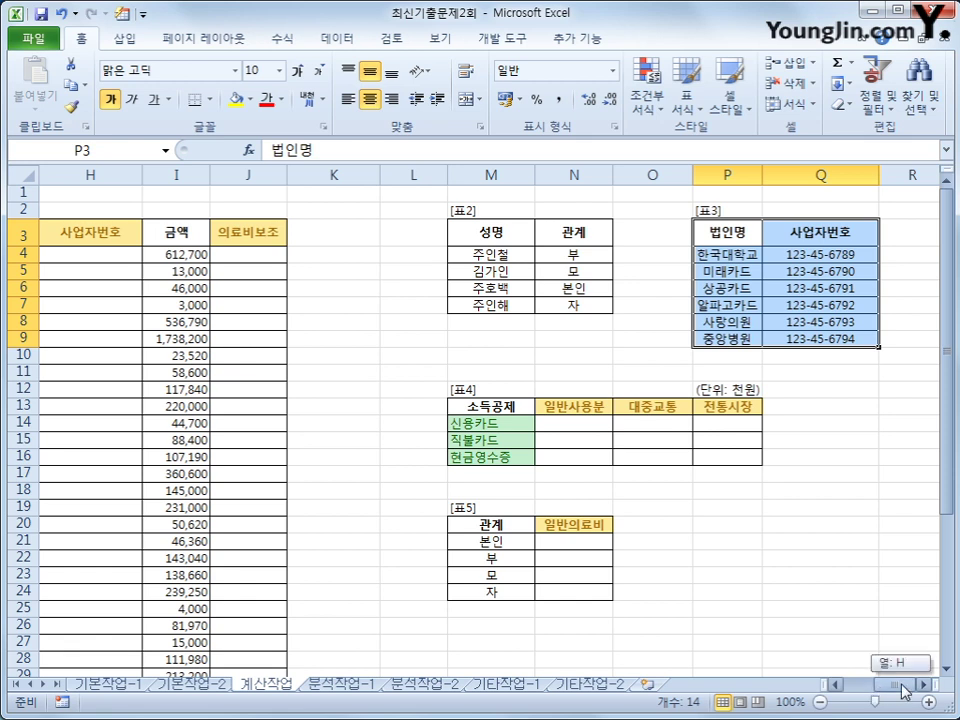
pyautogui.moveTo(848, 695); pyautogui.dragTo(882, 695)
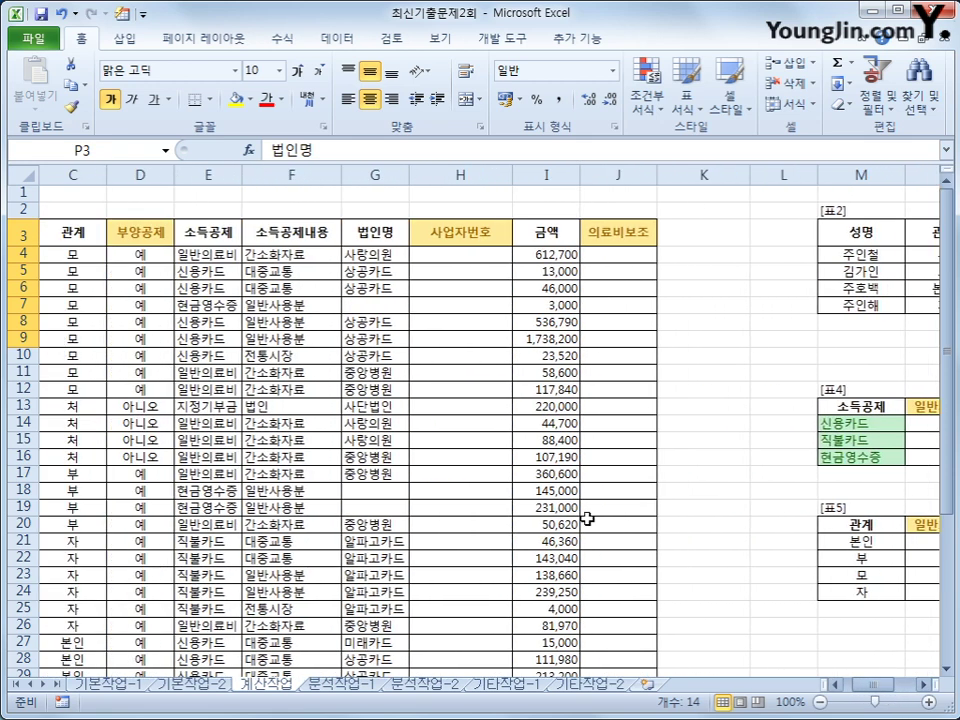
# Start a VLOOKUP formula in H4 with G4 as the lookup value and the absolute range $P$4:$Q$9 as the table
pyautogui.click(478, 258)
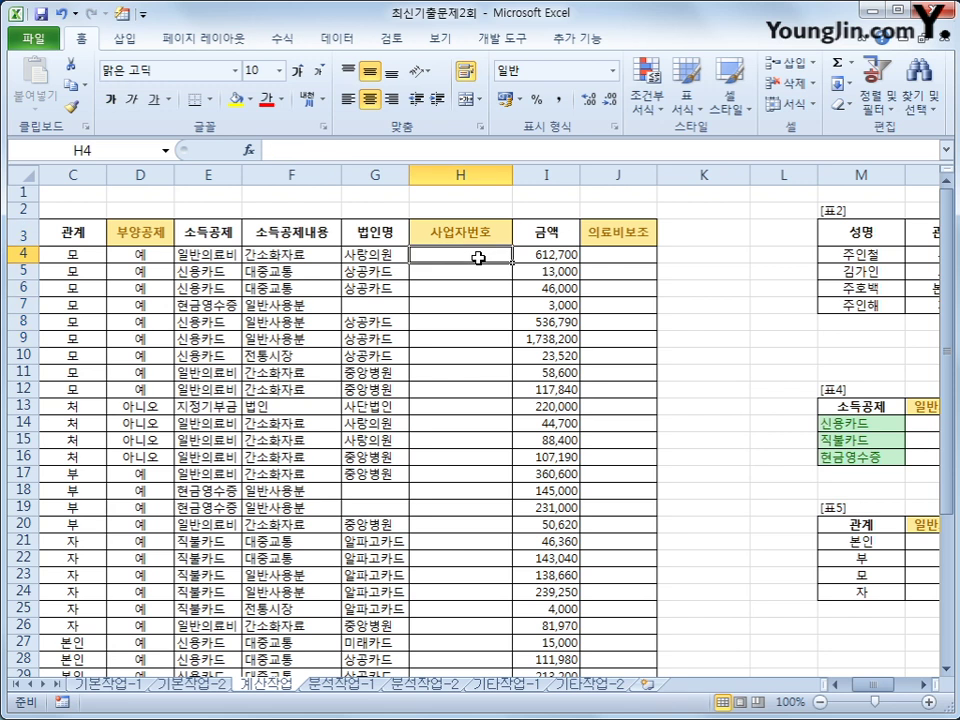
pyautogui.write('=')
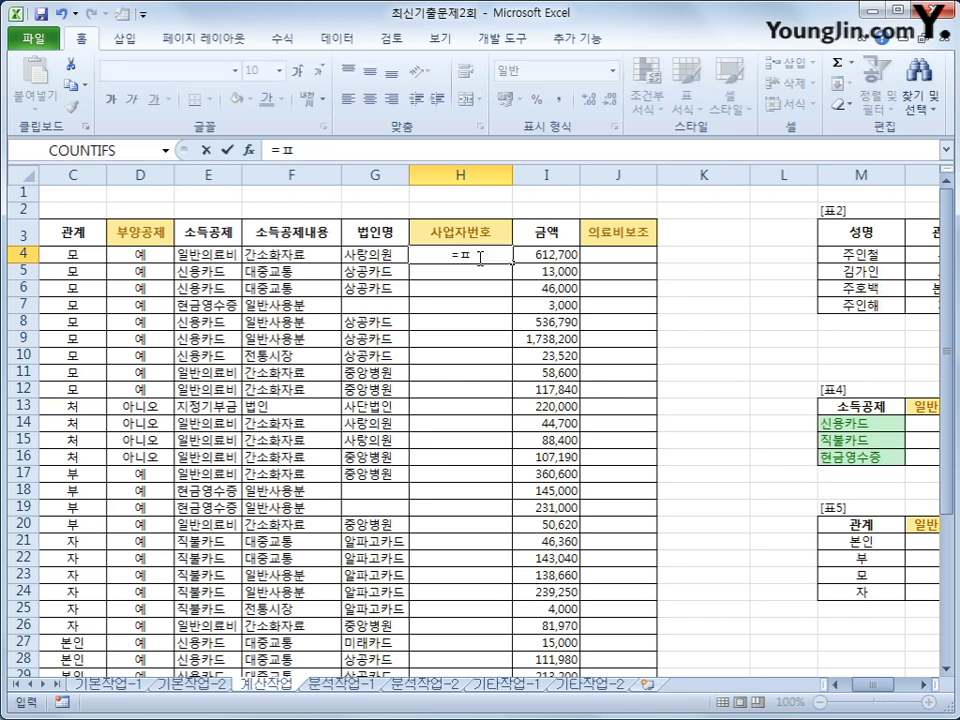
pyautogui.write('vl')
pyautogui.press('Tab')
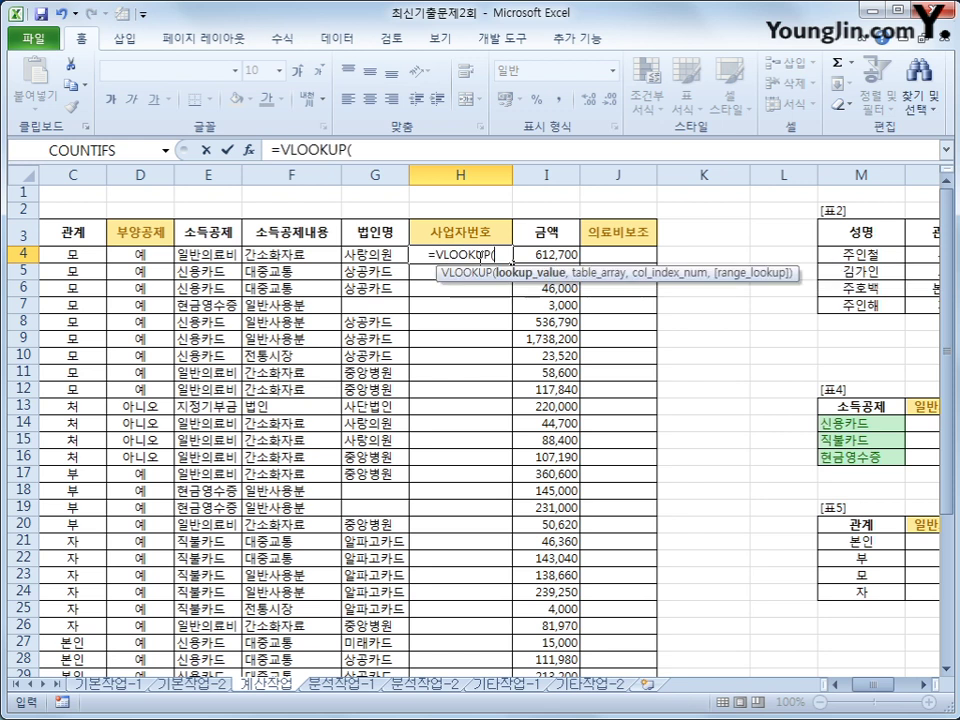
pyautogui.click(357, 254)
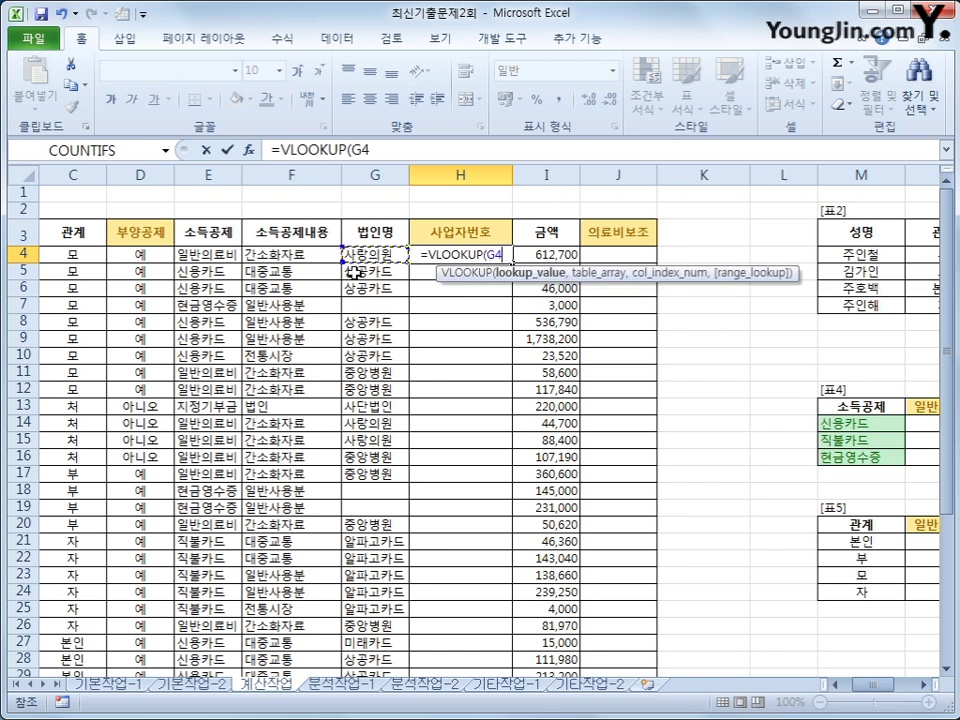
pyautogui.write(',')
pyautogui.hscroll(3, 660, 520)
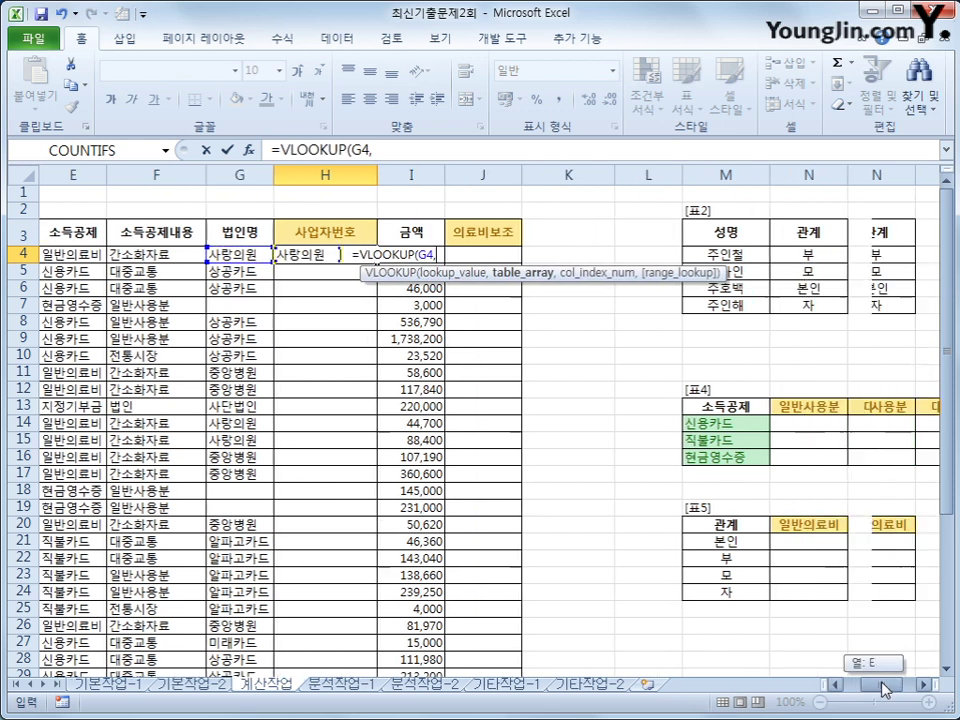
pyautogui.moveTo(894, 254); pyautogui.dragTo(727, 340)
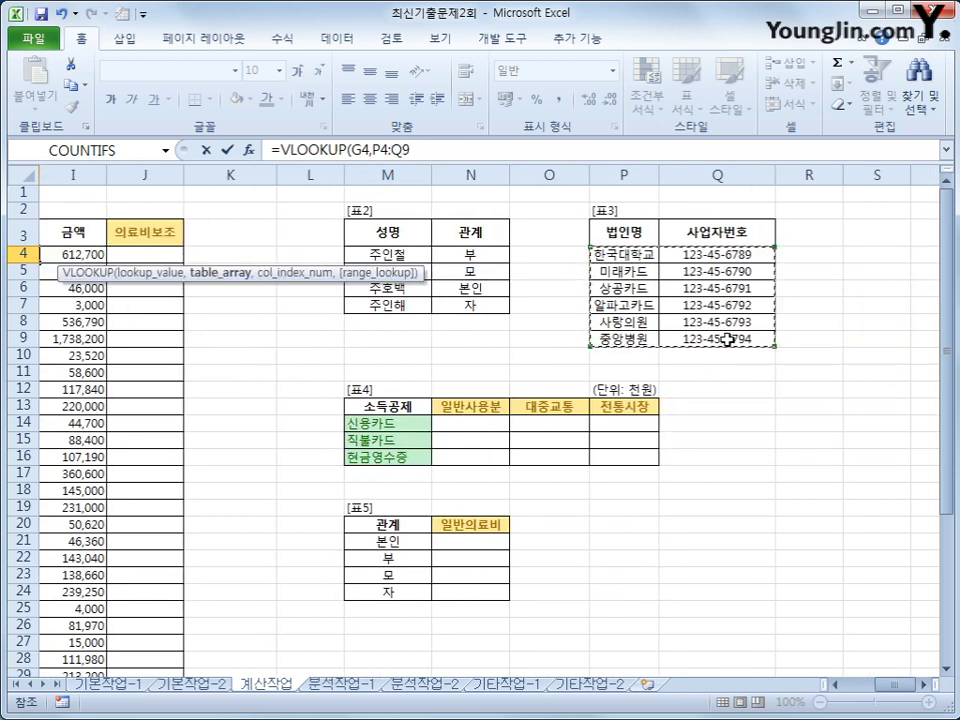
pyautogui.press('F4')
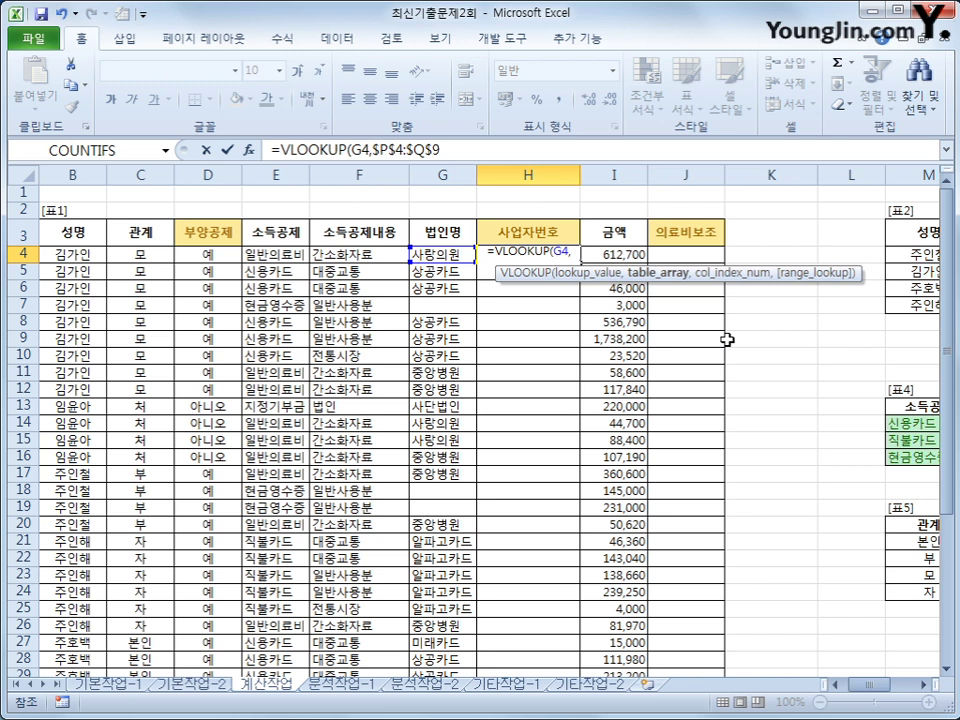
# Complete H4's VLOOKUP with column index 2 and exact match 0, and fill it down the 사업자번호 column
pyautogui.write(',')
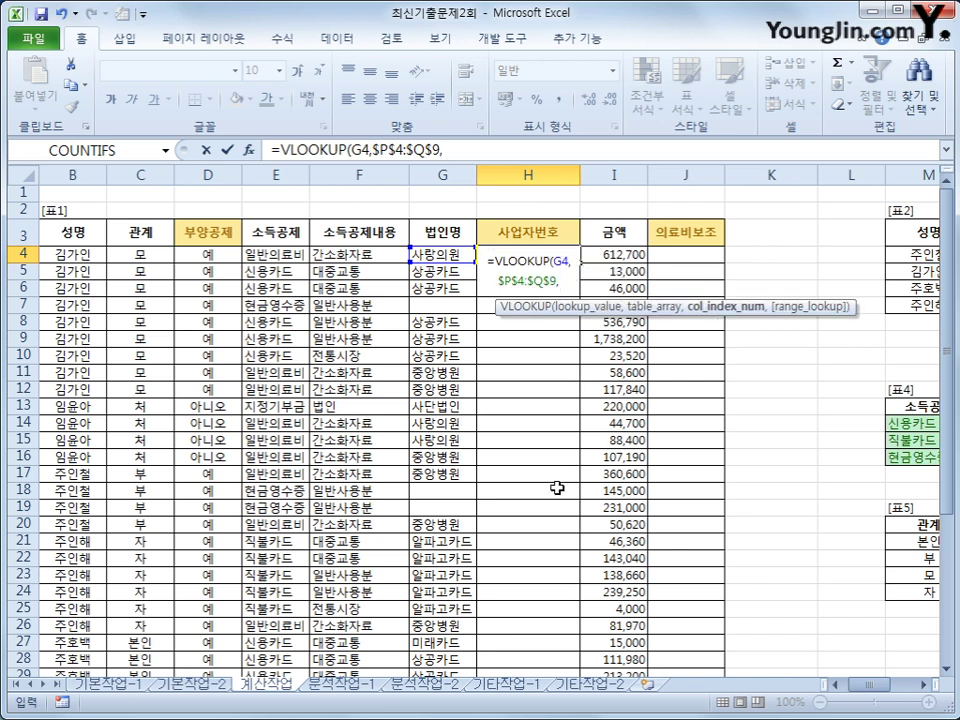
pyautogui.write('2,0')
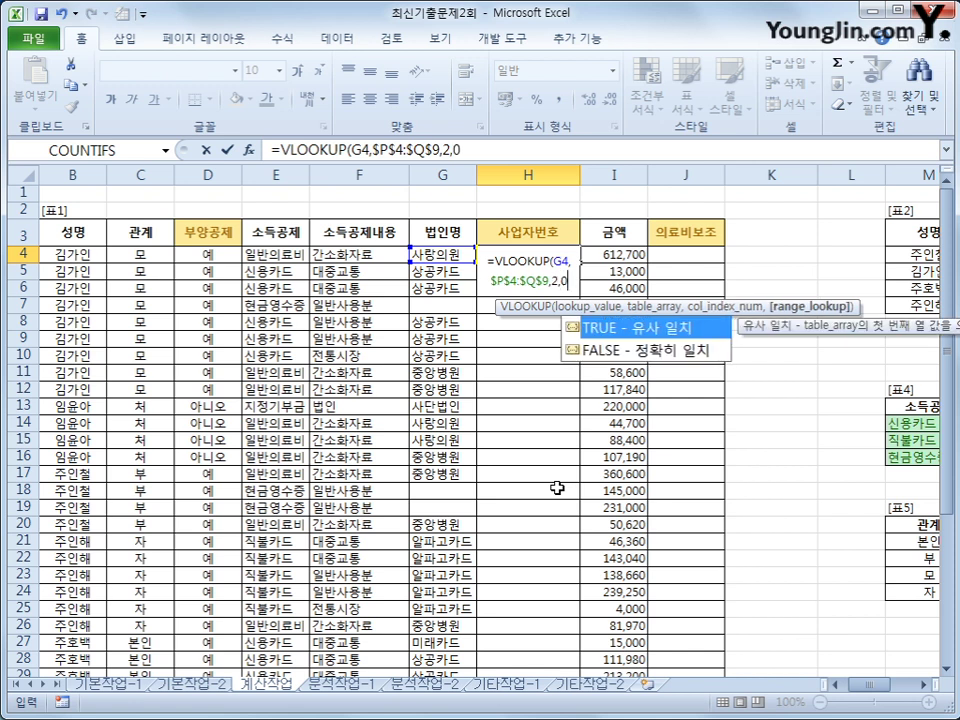
pyautogui.write(')')
pyautogui.press('Return')
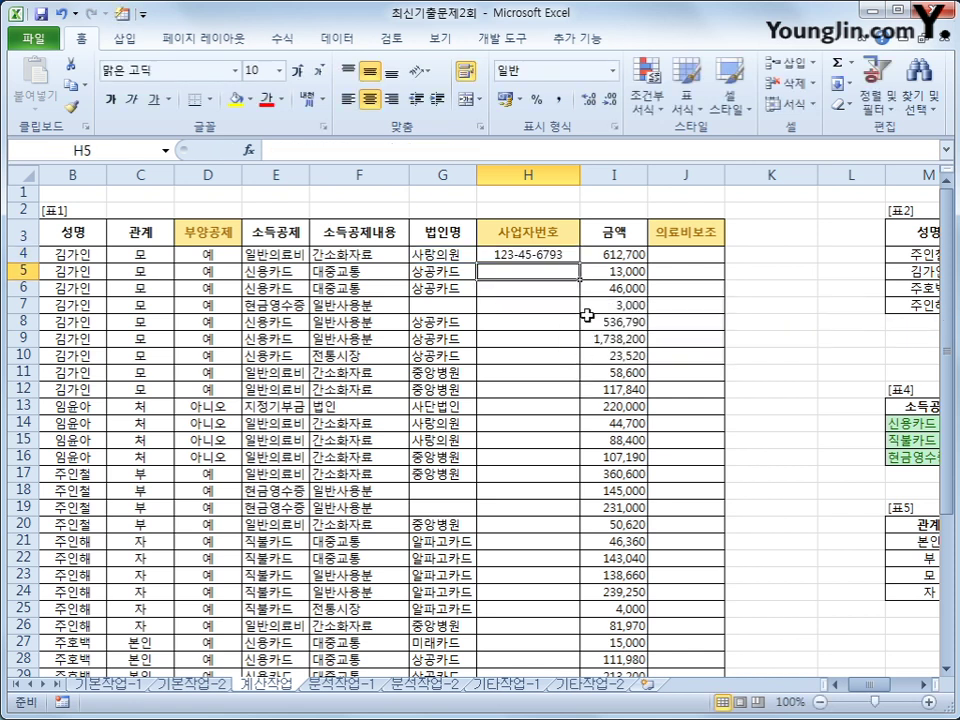
pyautogui.click(558, 256)
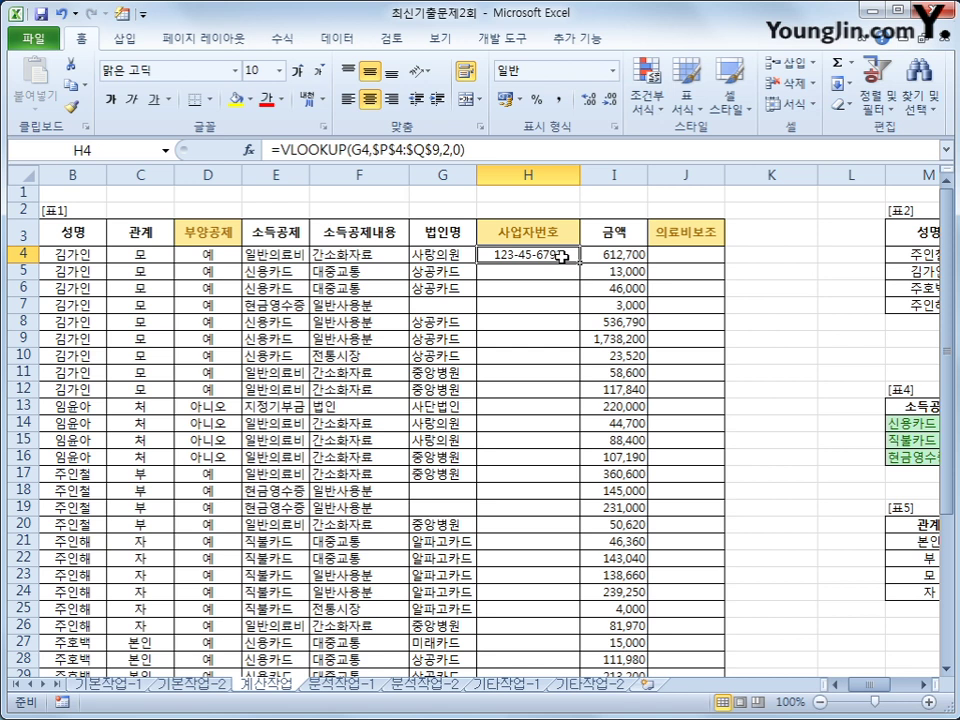
pyautogui.doubleClick(578, 262)
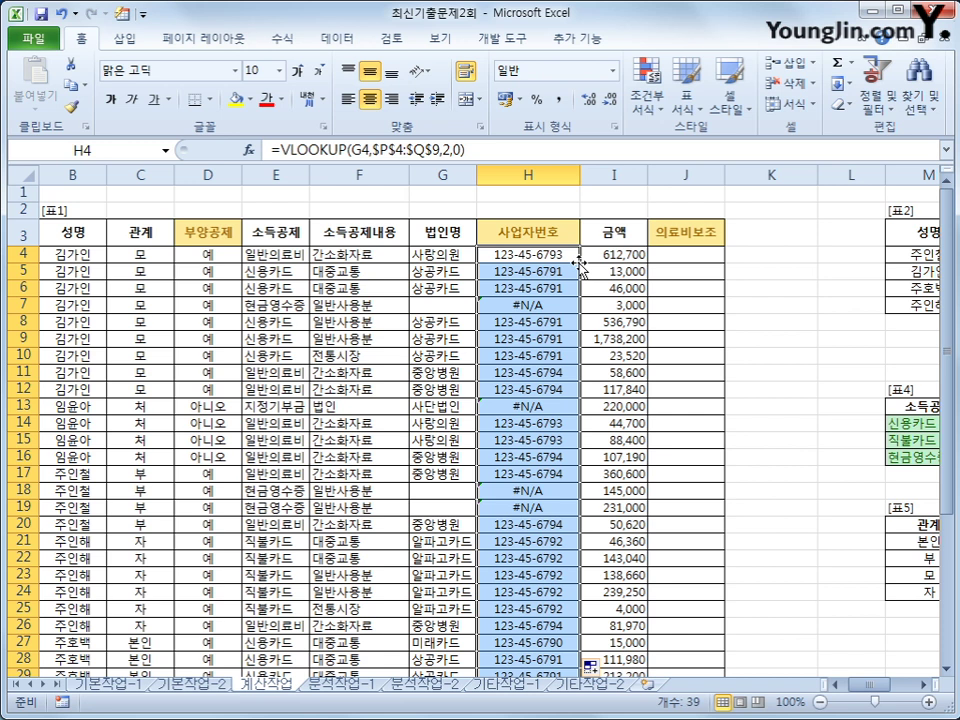
# Wrap H4's VLOOKUP in a REPLACE function as its old text, with start position 5 and 2 characters
pyautogui.click(512, 253)
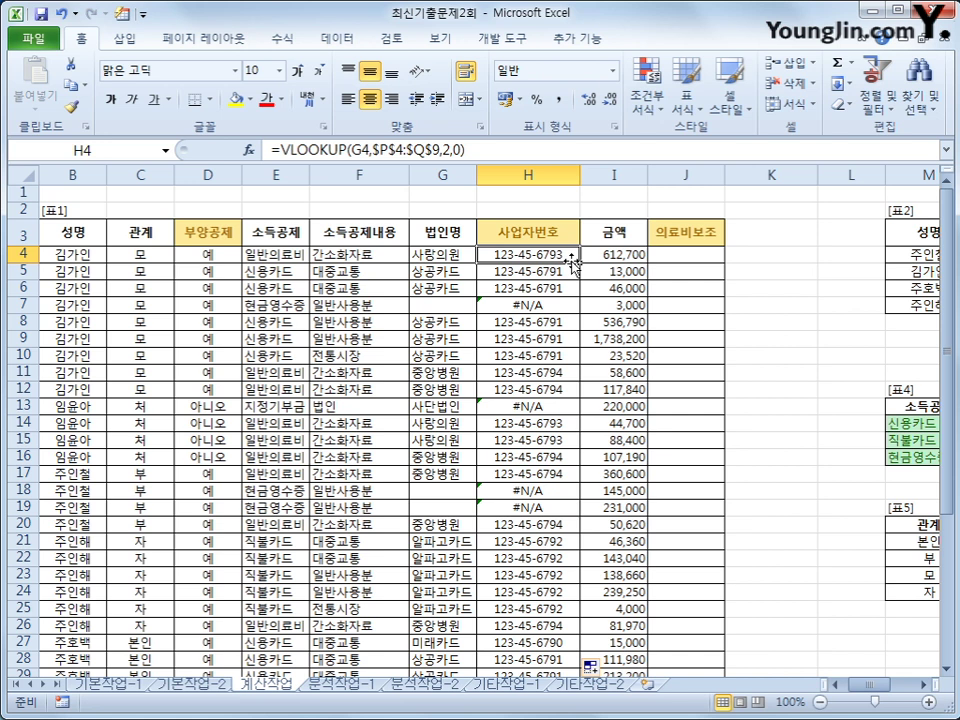
pyautogui.click(277, 151)
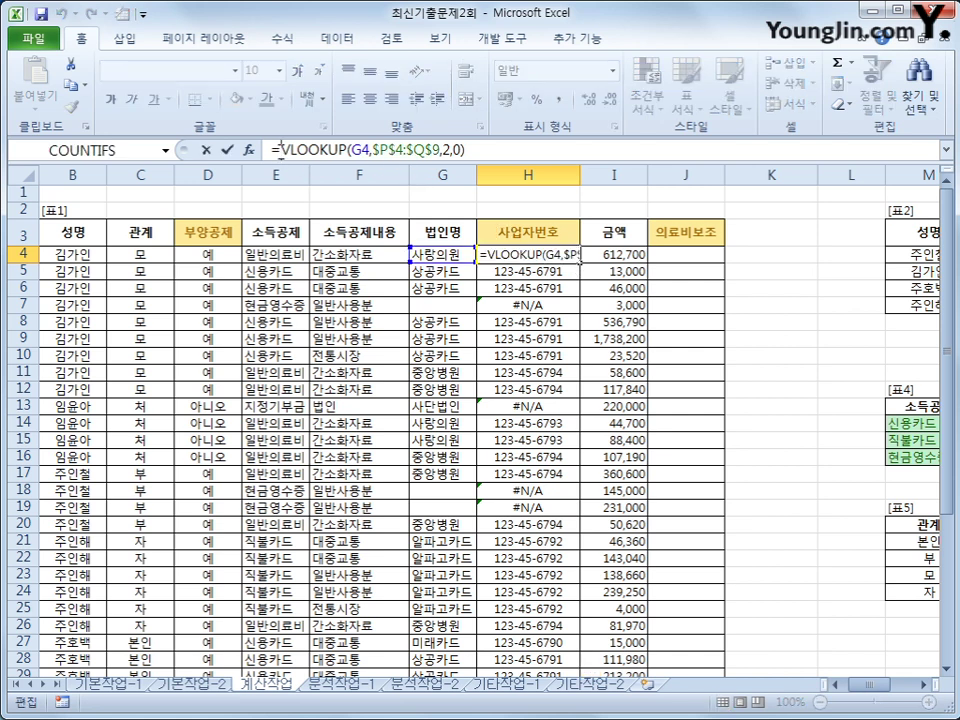
pyautogui.write('r')
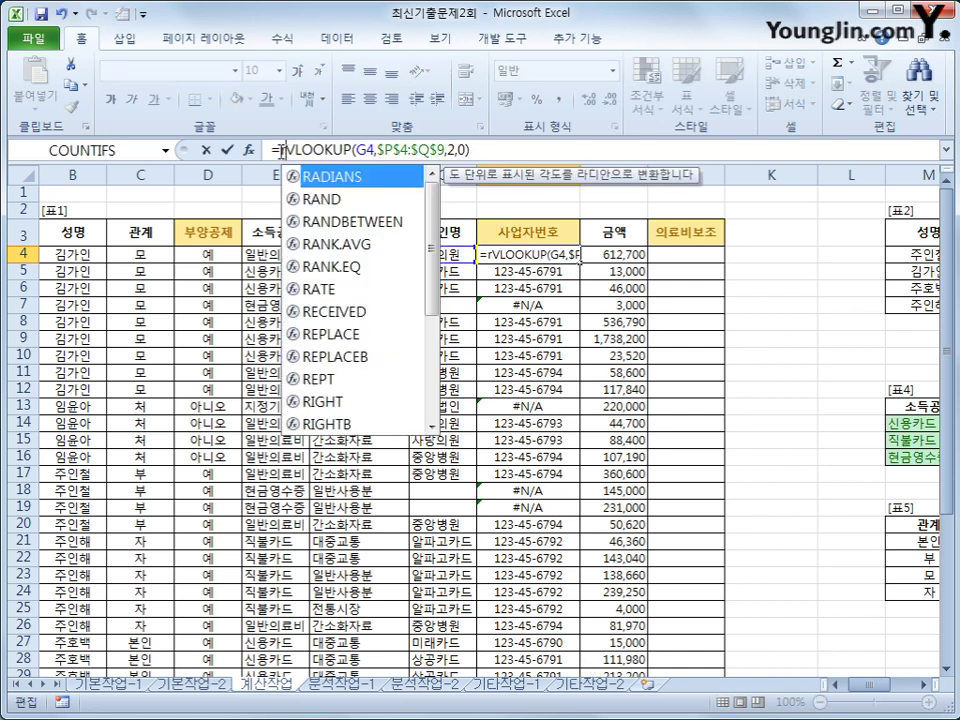
pyautogui.write('e')
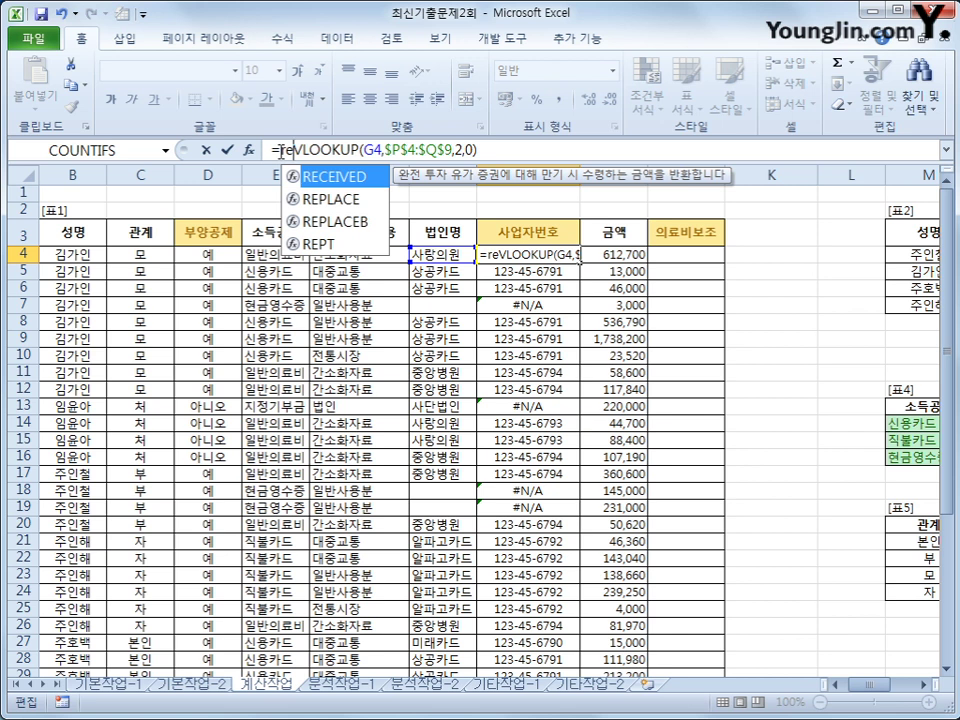
pyautogui.press('Down')
pyautogui.press('Tab')
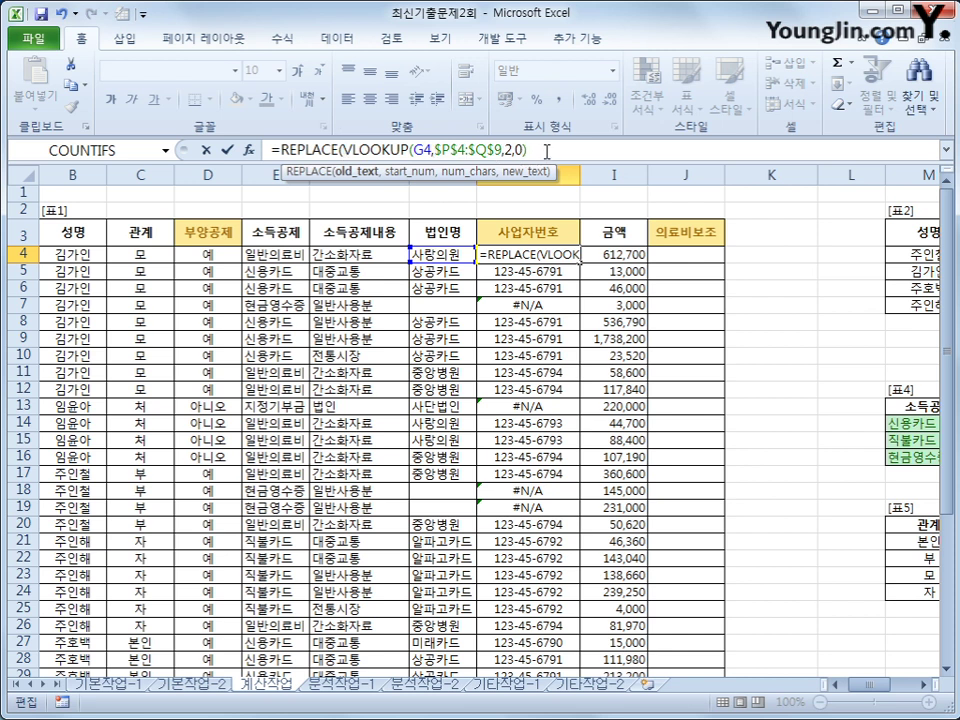
pyautogui.write(',')
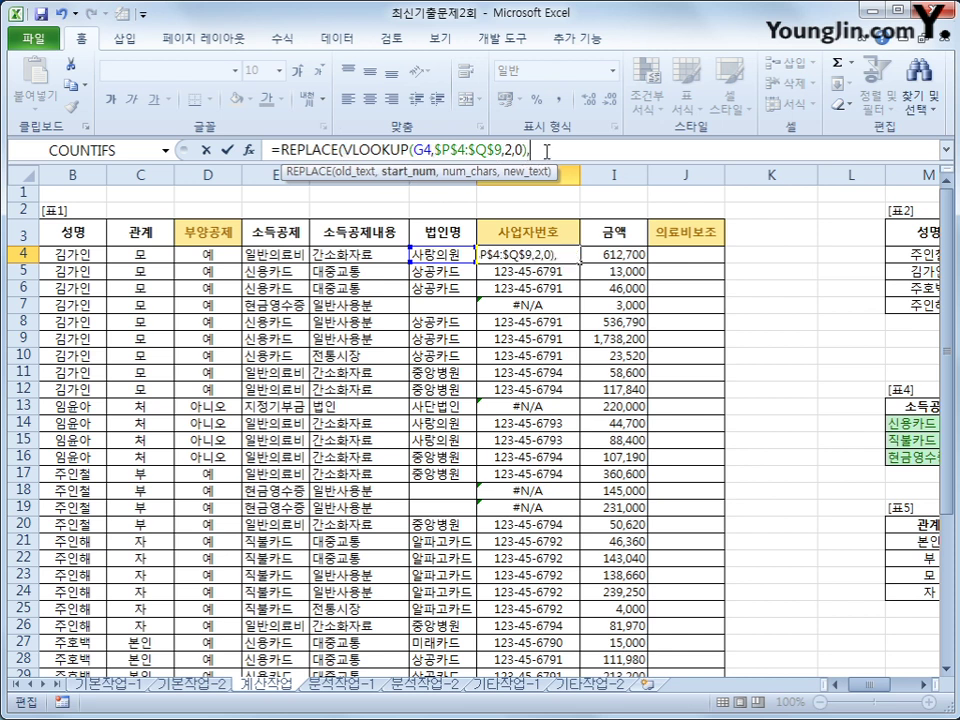
pyautogui.write('5,2')
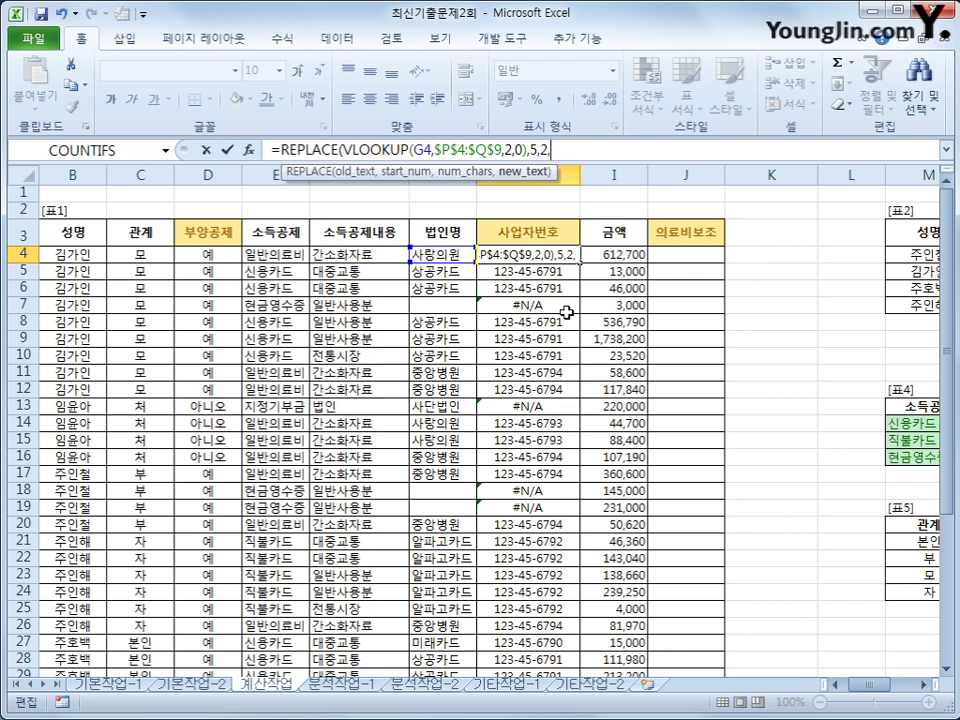
# Begin the quoted new-text argument of H4's REPLACE function with the special symbol ○
pyautogui.write(',"')
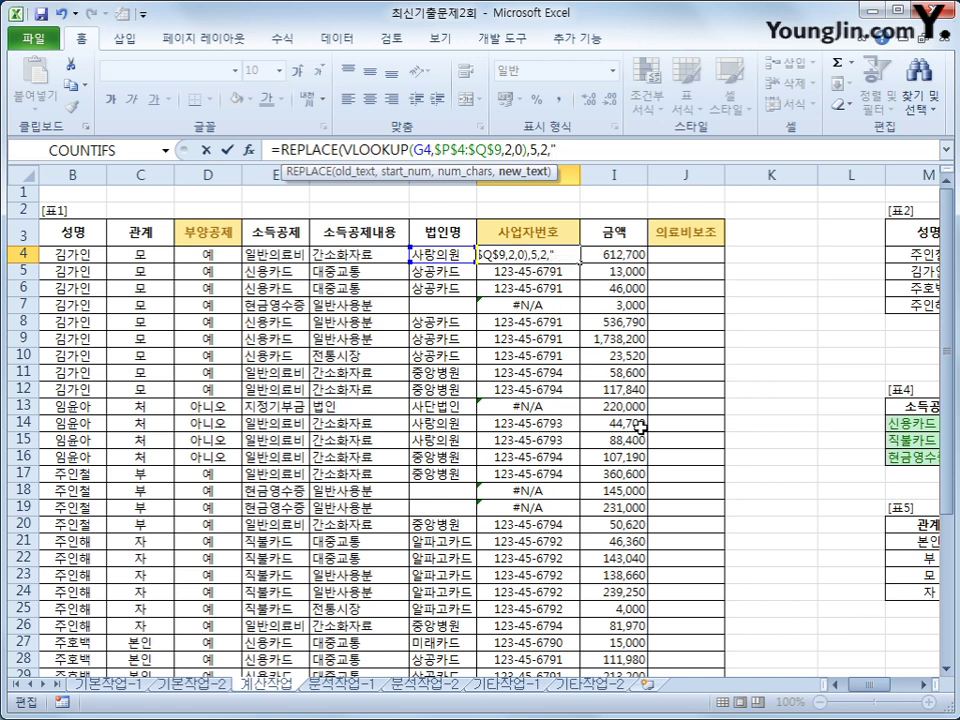
pyautogui.write('a')
pyautogui.press('BackSpace')
pyautogui.press('Hangul')
pyautogui.write('ㅁ')
pyautogui.press('Hangul_Hanja')
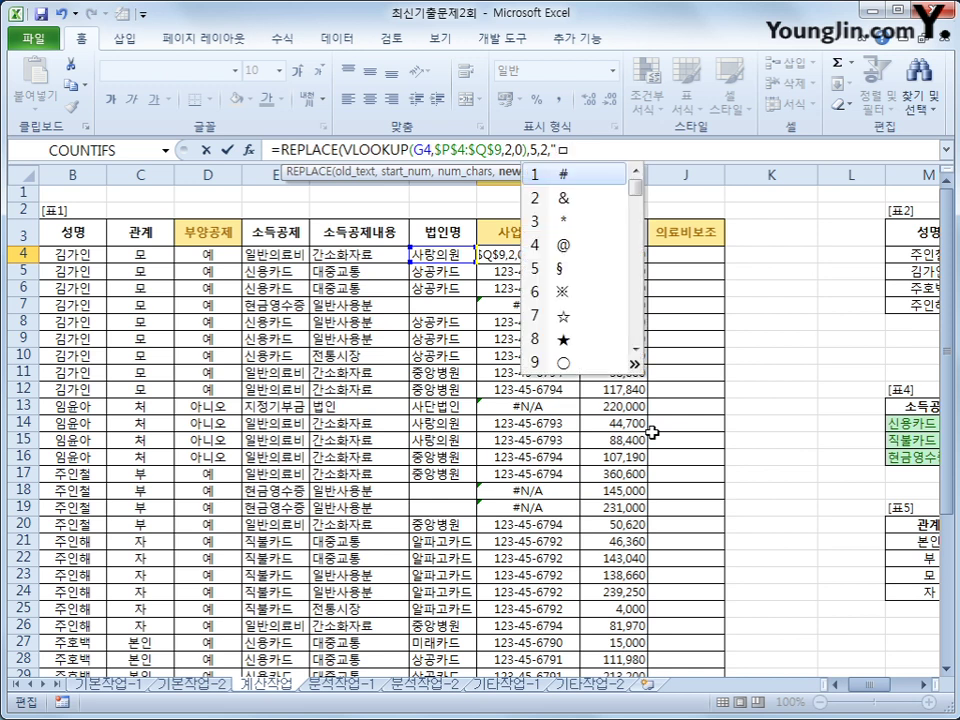
pyautogui.click(634, 365)
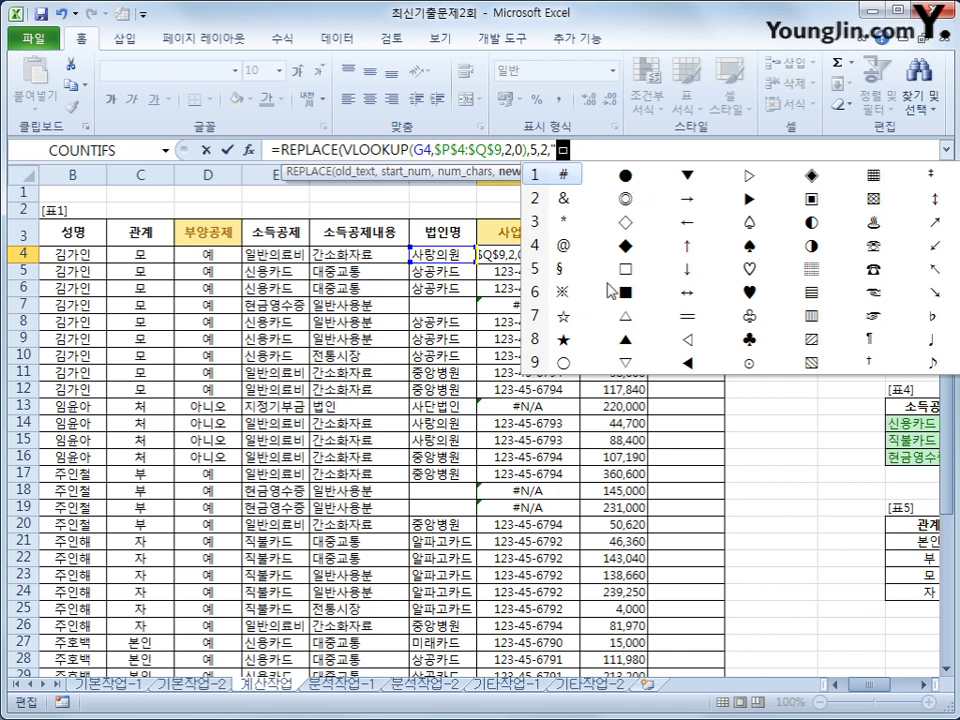
pyautogui.click(567, 364)
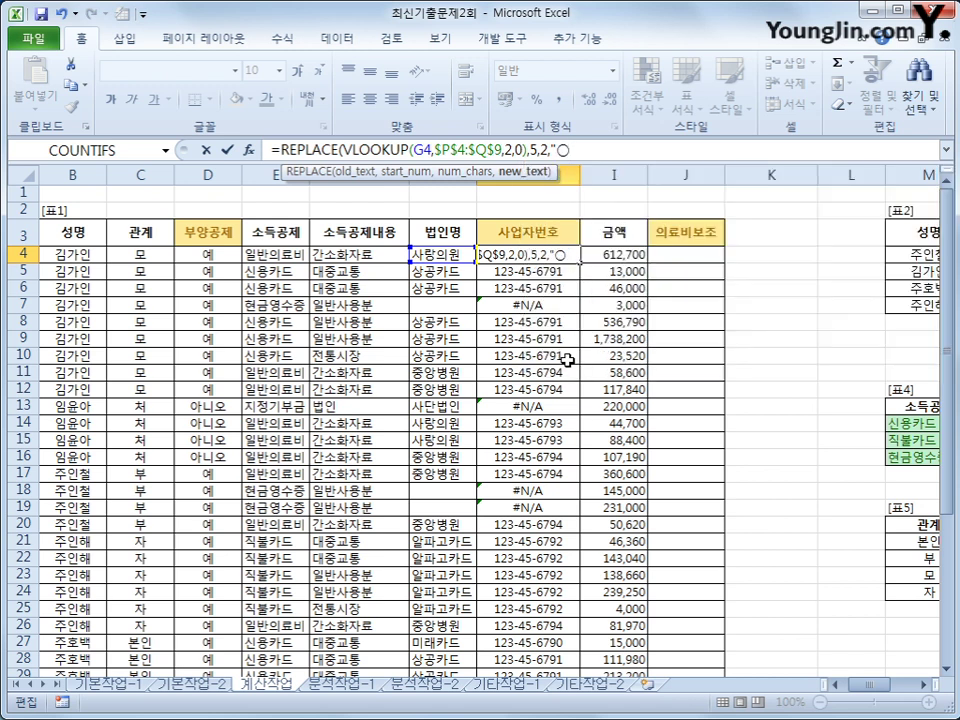
# Add the symbol ● after ○ in H4's replacement text, then close and enter the REPLACE formula
pyautogui.write('ㅁ')
pyautogui.press('Hangul_Hanja')
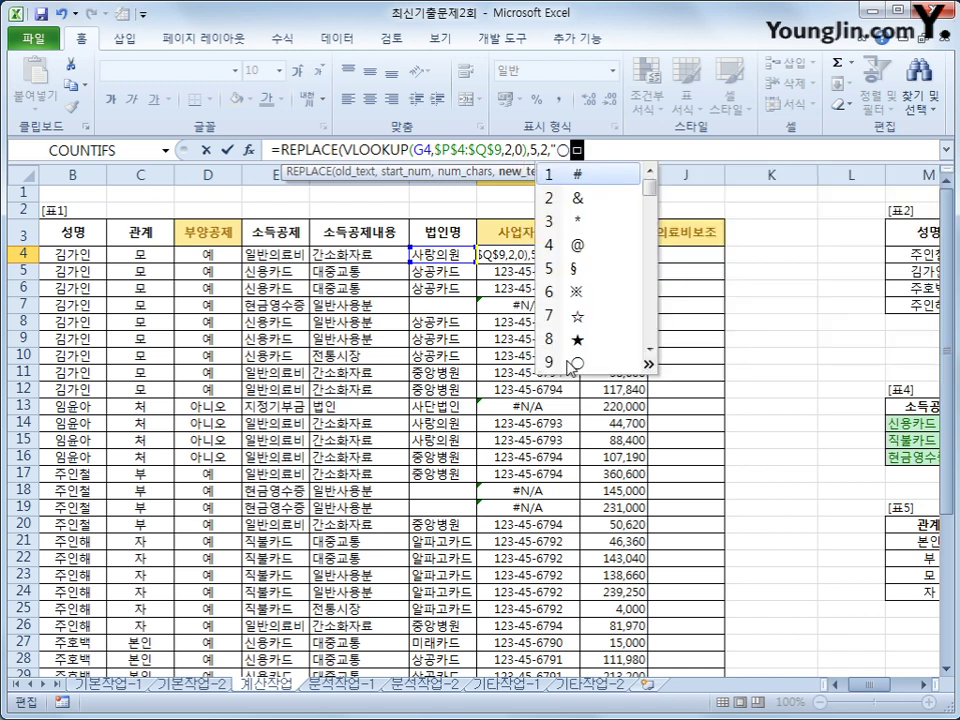
pyautogui.click(651, 366)
pyautogui.click(606, 172)
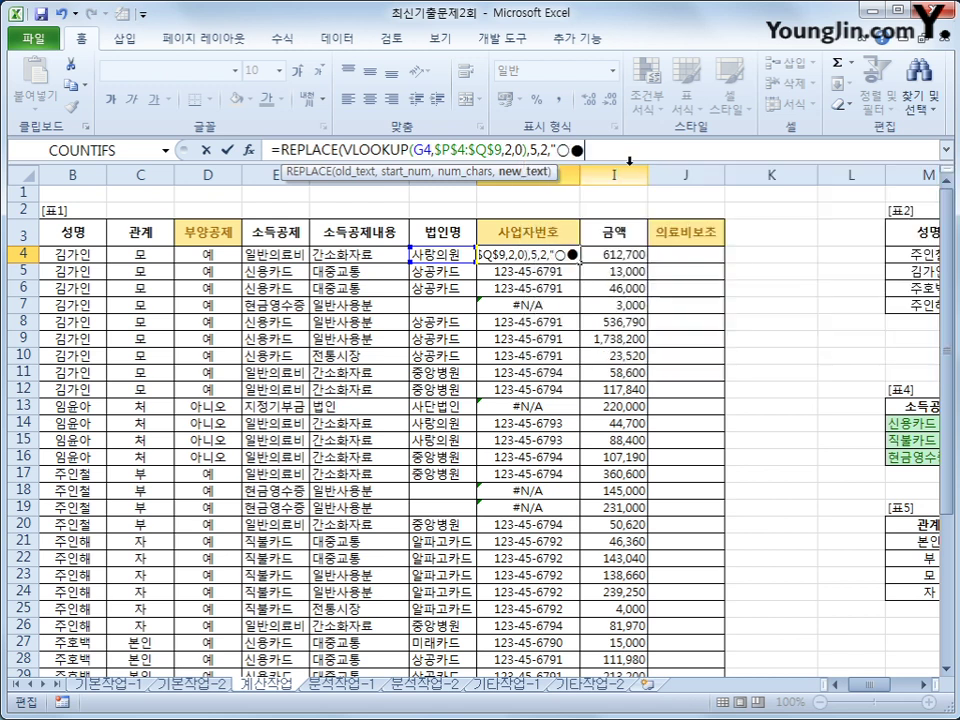
pyautogui.write('"')
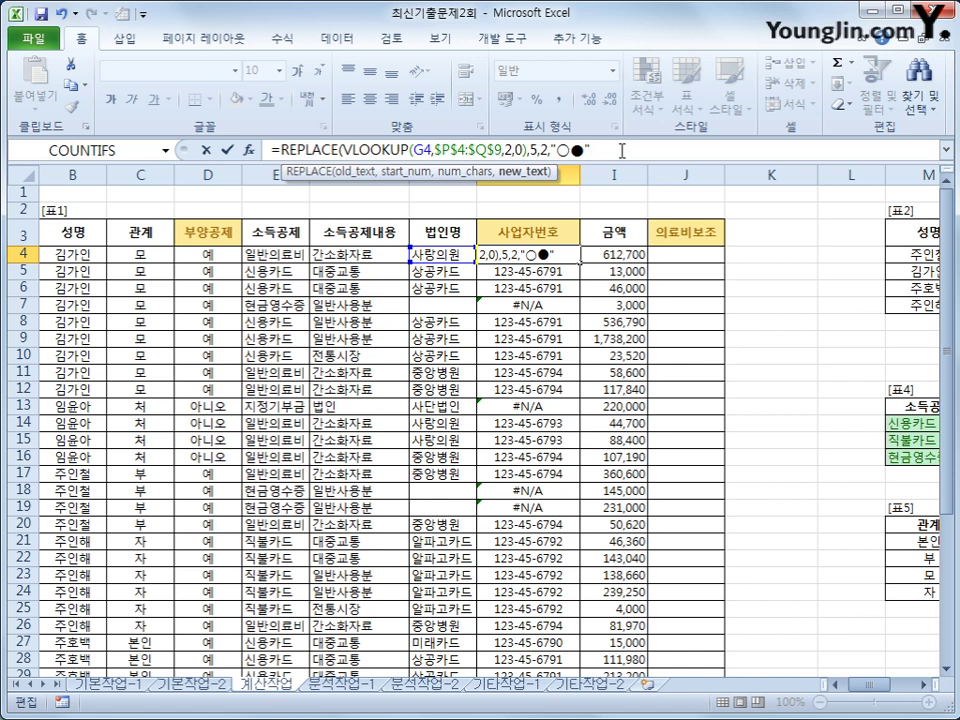
pyautogui.write(')')
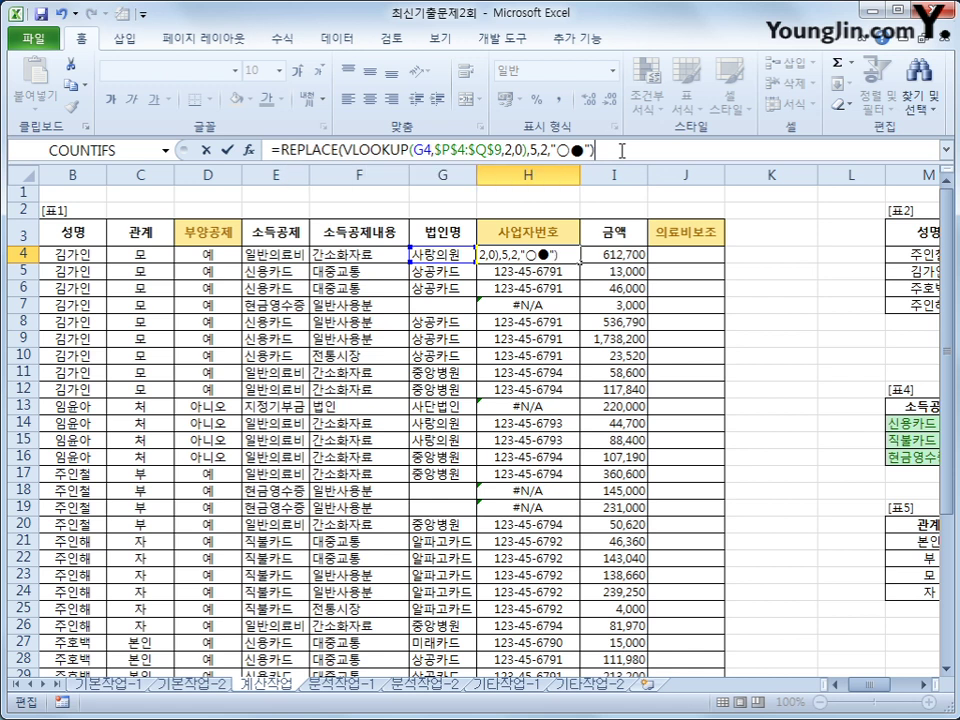
pyautogui.press('Return')
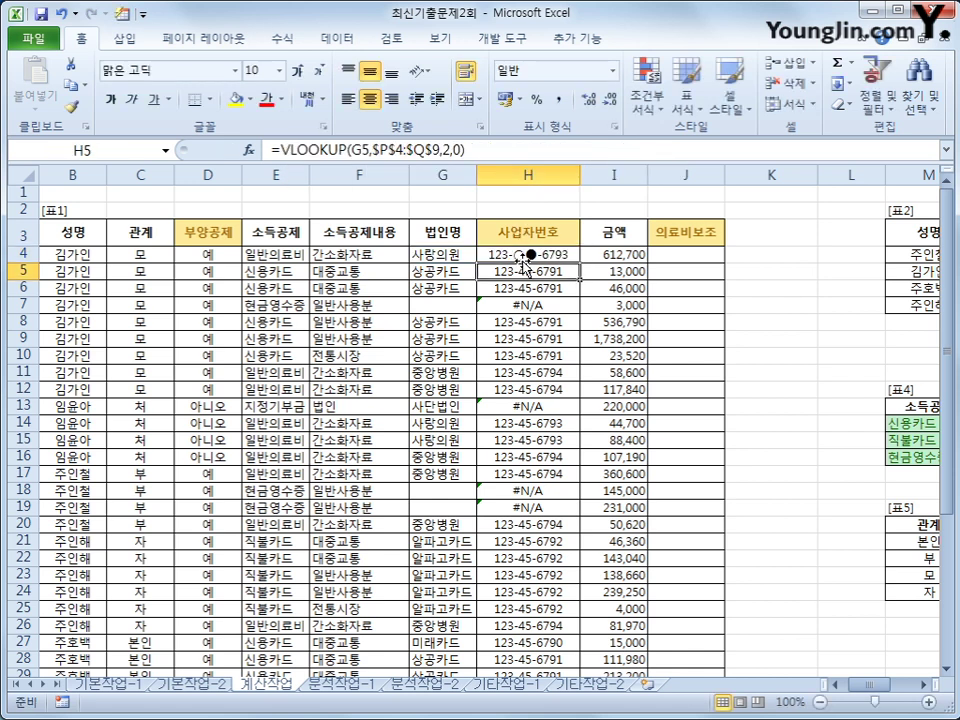
pyautogui.click(524, 256)
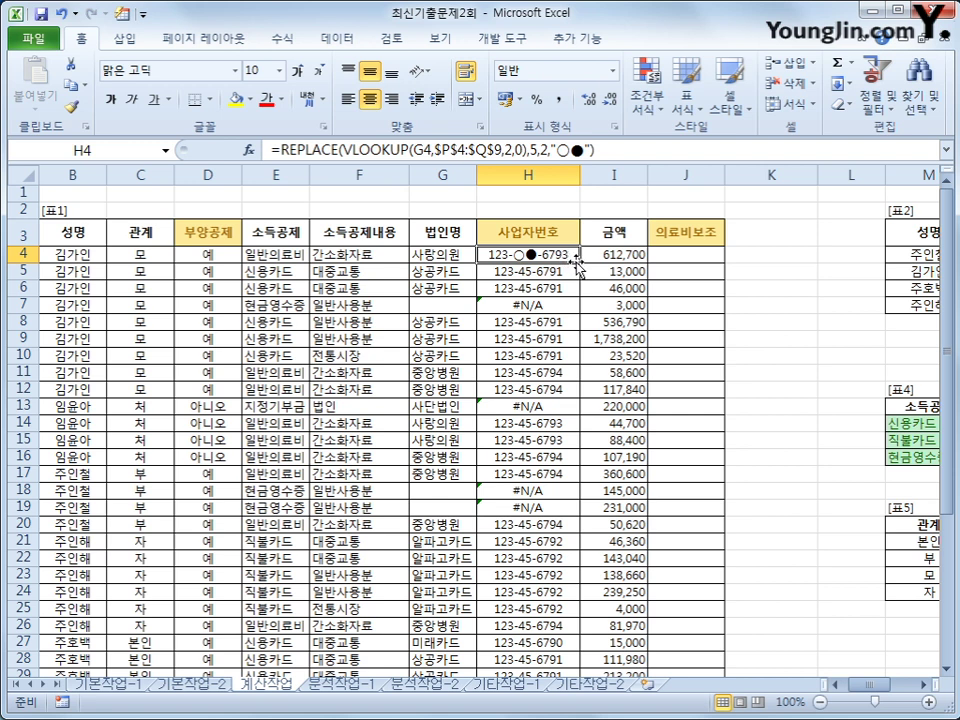
# Fill H4's REPLACE formula down the 사업자번호 column and inspect cells H7 and H13
pyautogui.doubleClick(577, 262)
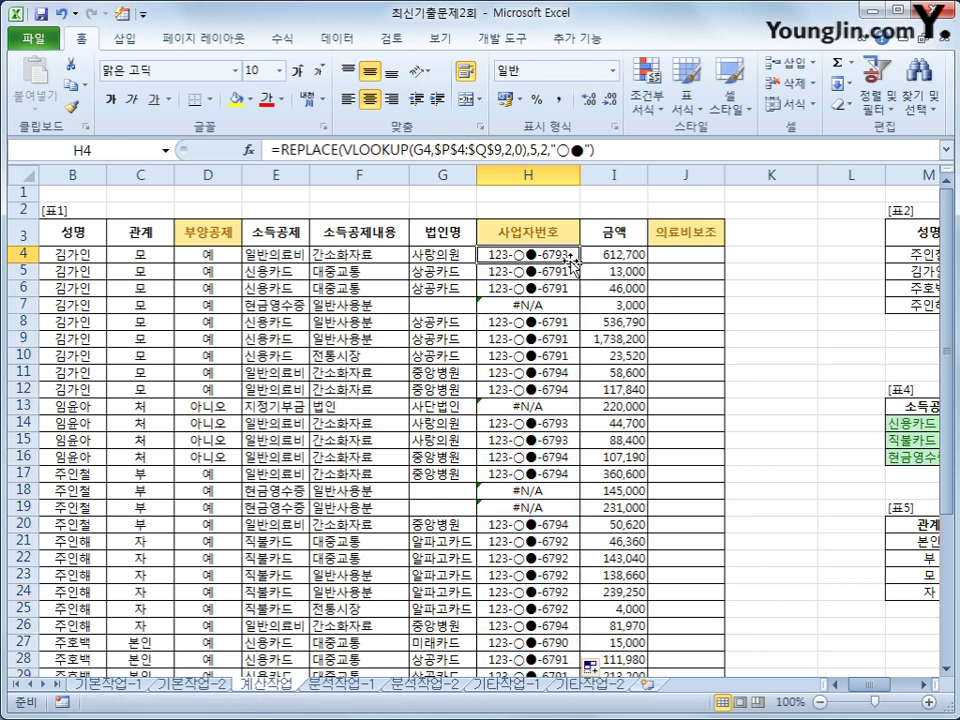
pyautogui.click(553, 306)
pyautogui.click(553, 404)
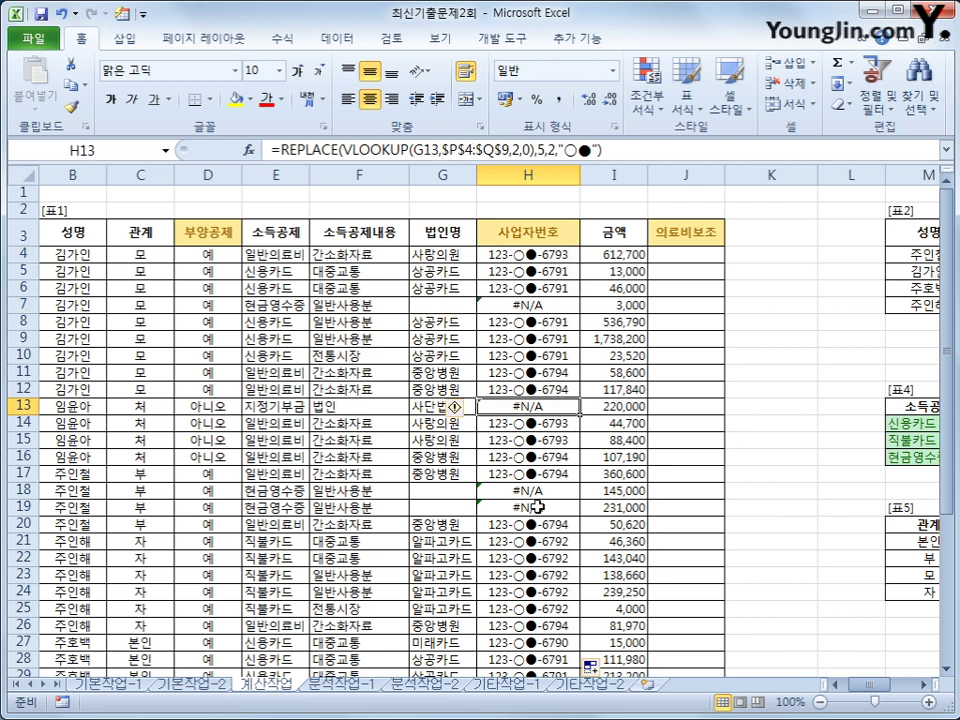
# Wrap H4's REPLACE formula in IFERROR with an empty string "" as the error value, and enter it
pyautogui.click(553, 257)
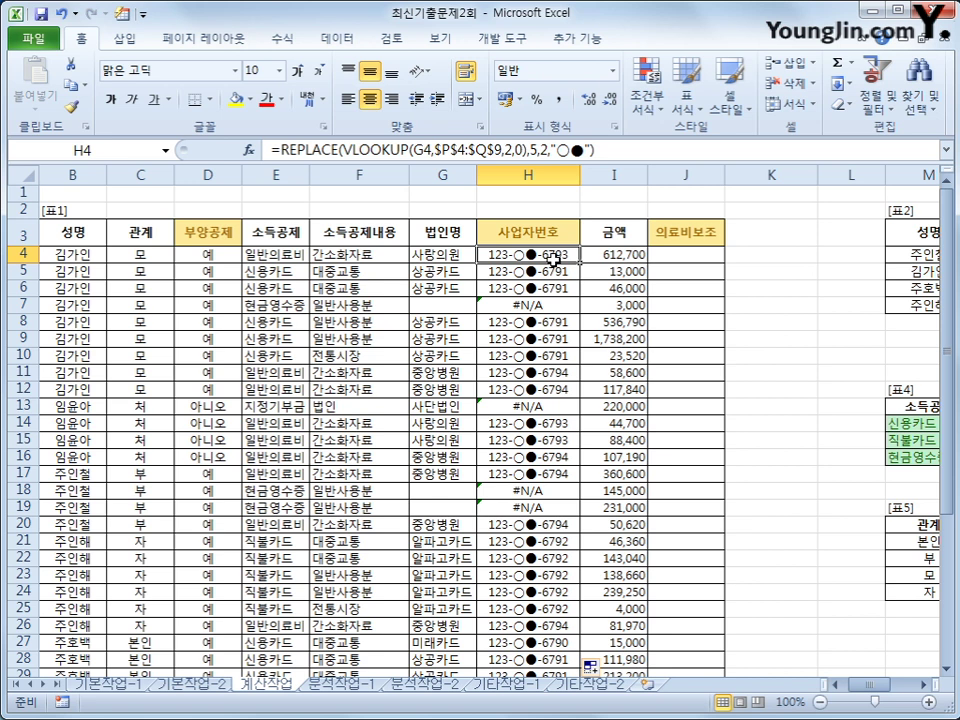
pyautogui.click(279, 150)
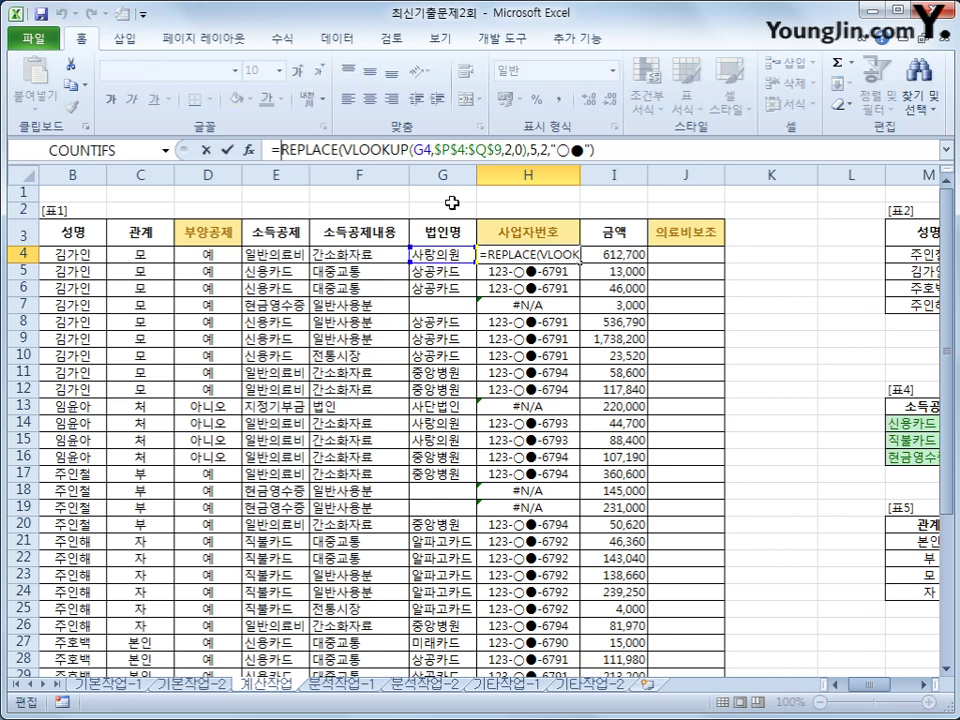
pyautogui.write('ife')
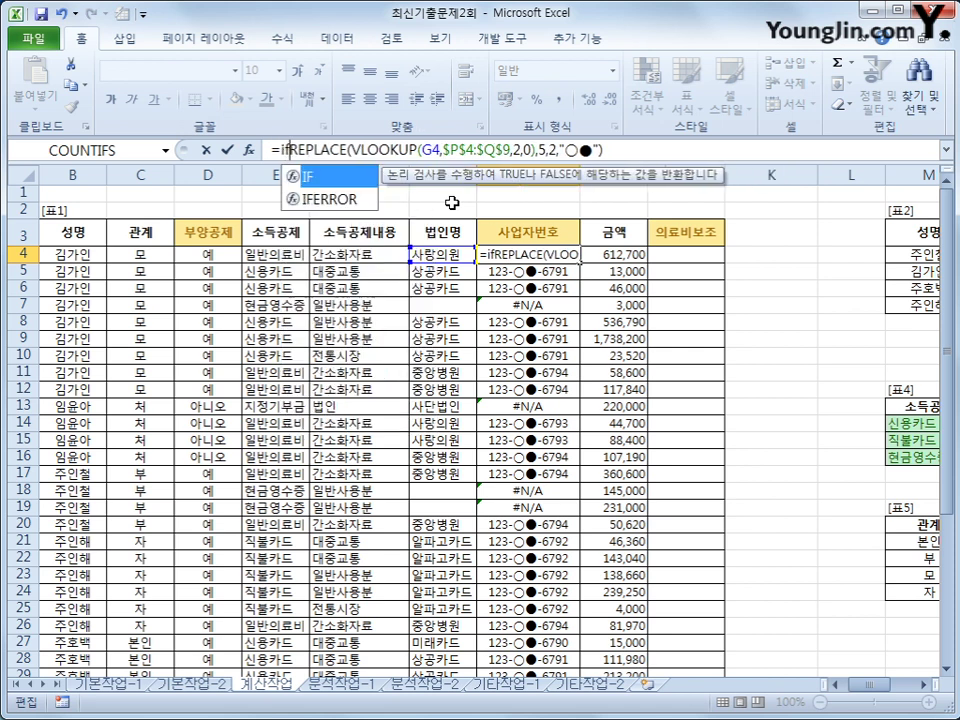
pyautogui.press('Tab')
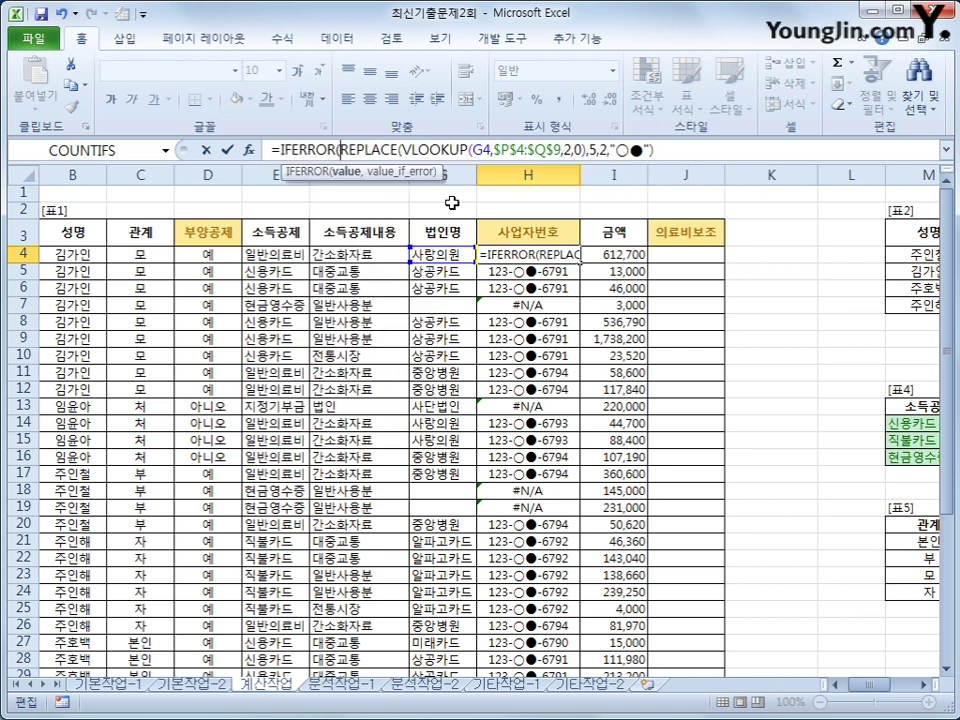
pyautogui.click(660, 150)
pyautogui.write(',"')
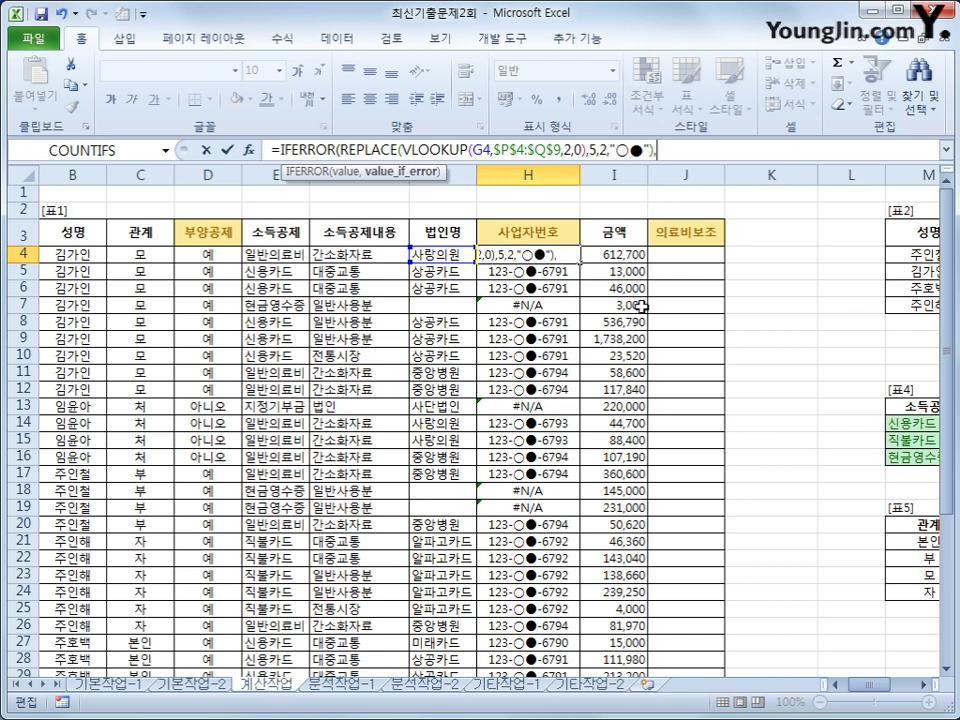
pyautogui.write('"')
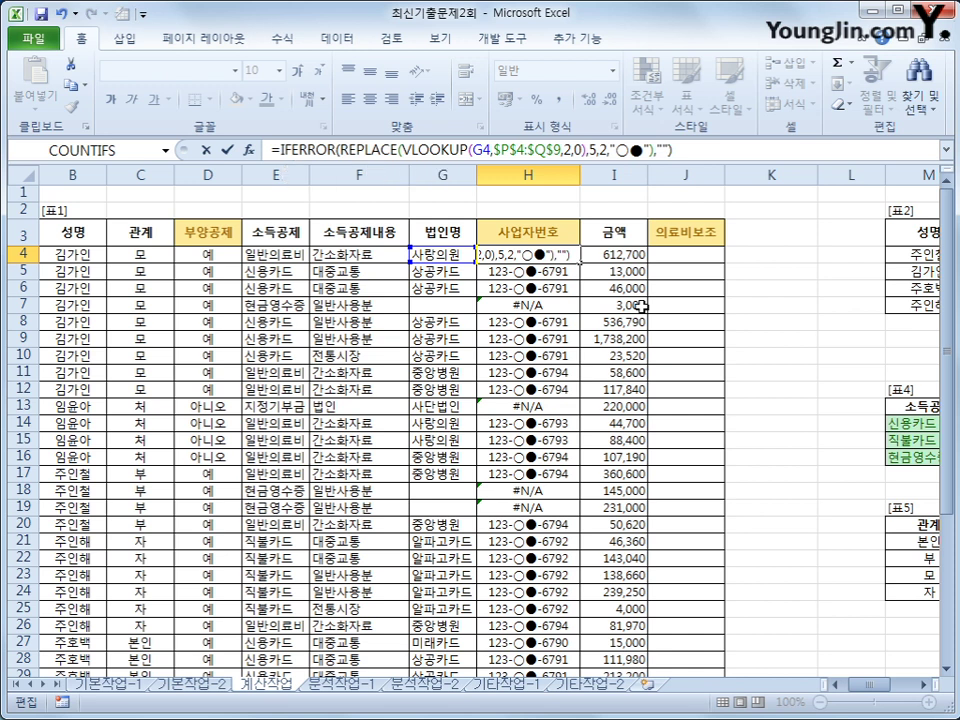
pyautogui.write(')')
pyautogui.press('Return')
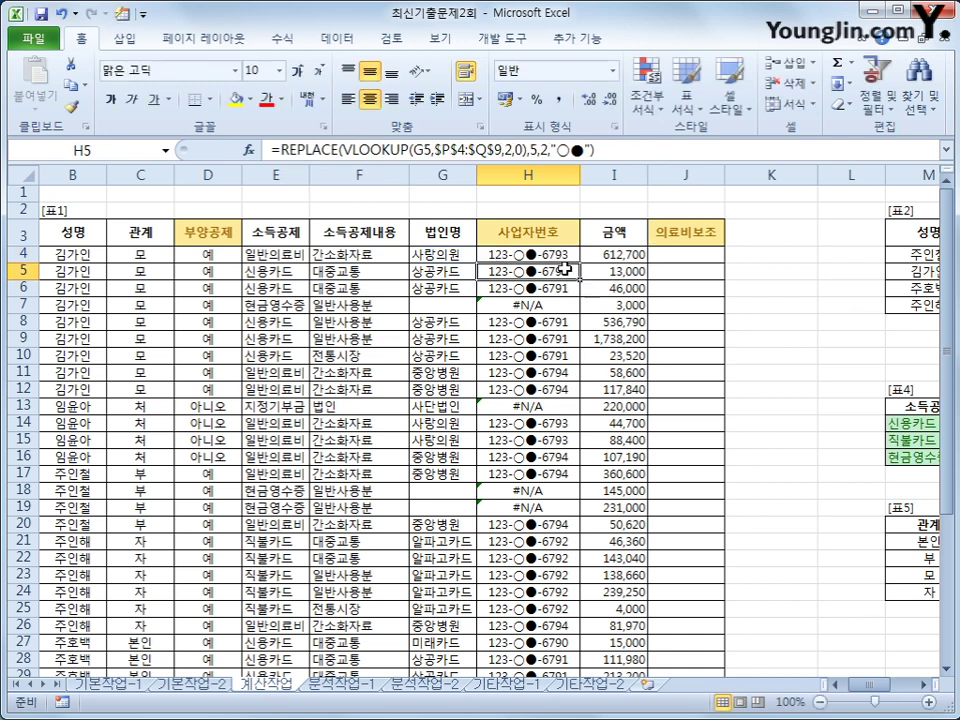
# Fill H4's IFERROR formula down the 사업자번호 column and check the filled cells
pyautogui.click(574, 254)
pyautogui.doubleClick(579, 262)
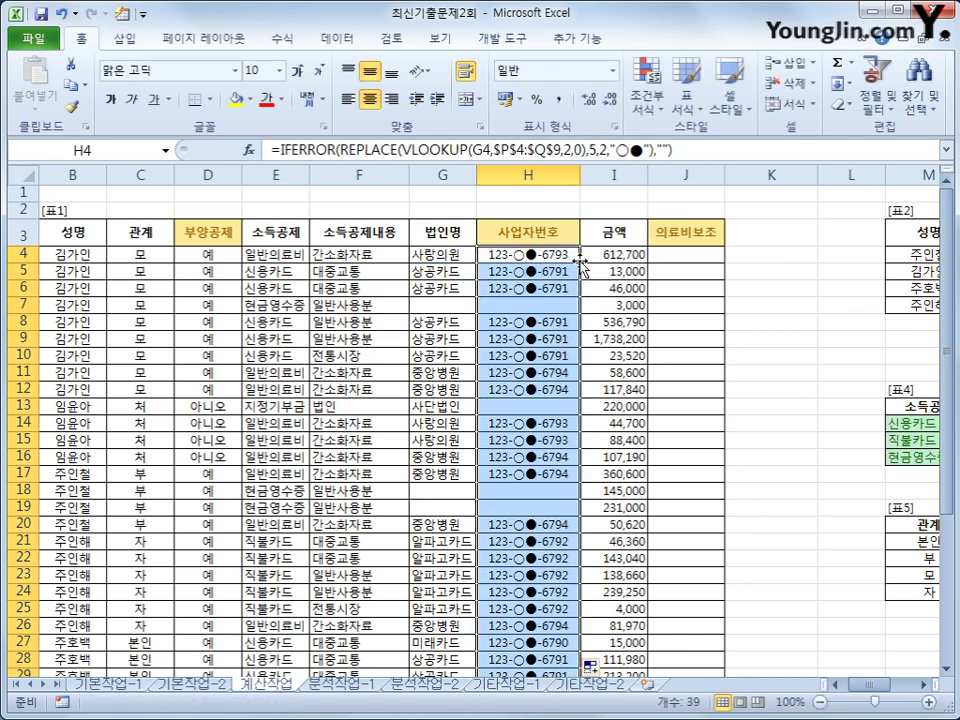
pyautogui.scroll(-3, 572, 435)
pyautogui.scroll(-1, 572, 435)
pyautogui.scroll(4, 572, 435)
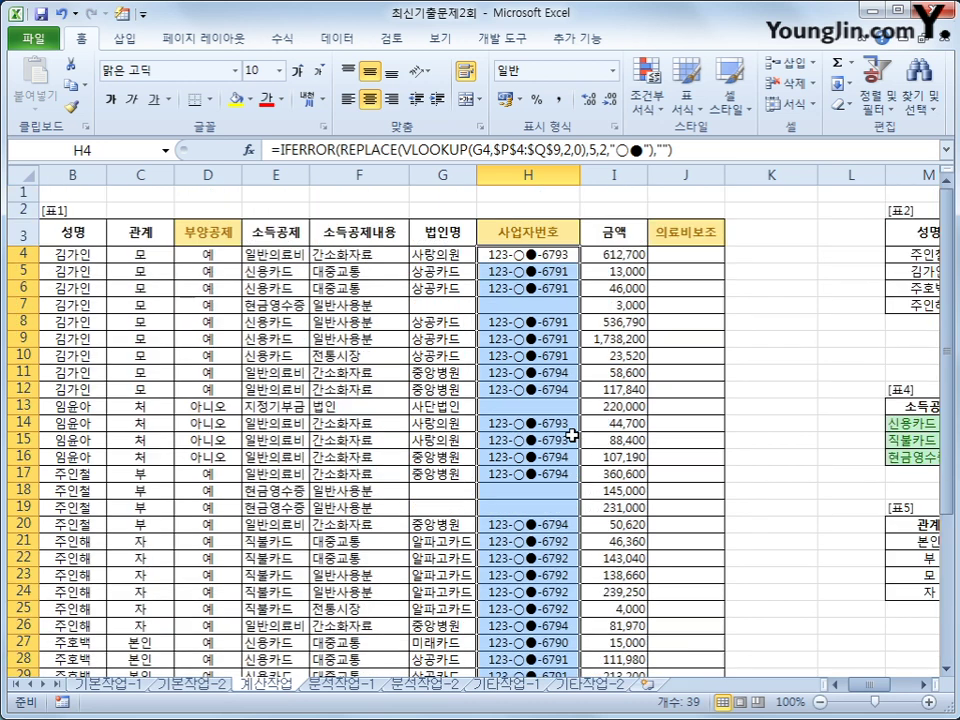
pyautogui.click(541, 252)
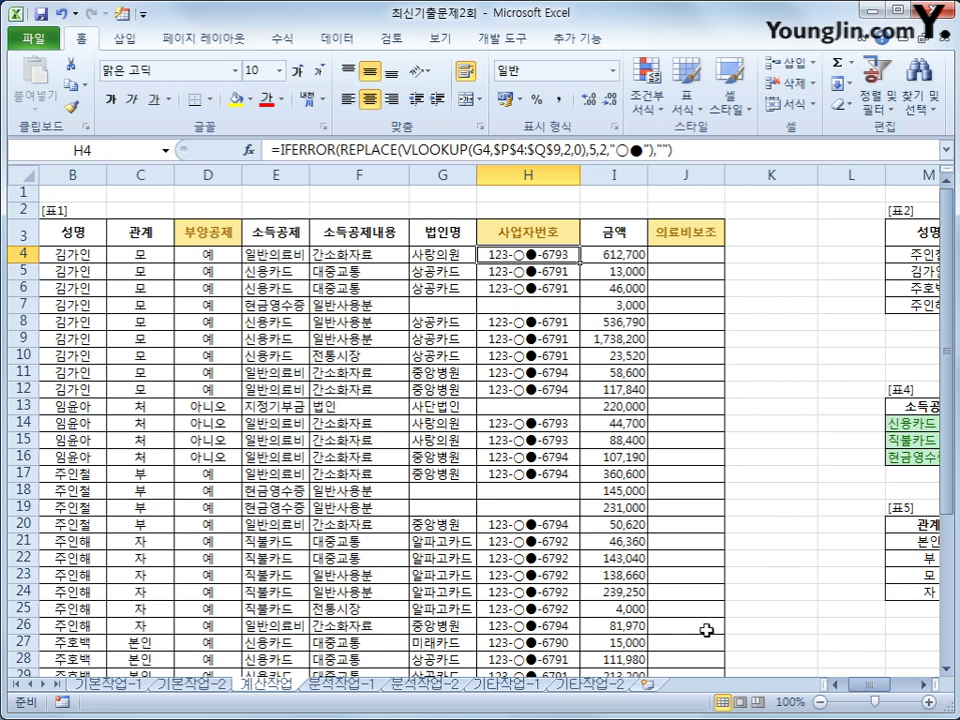
# In N14 of 표4, begin a SUM(IF( formula whose first parenthesized condition uses the absolute 소득공제 range $E$4:$E$42
pyautogui.moveTo(848, 684); pyautogui.dragTo(870, 697)
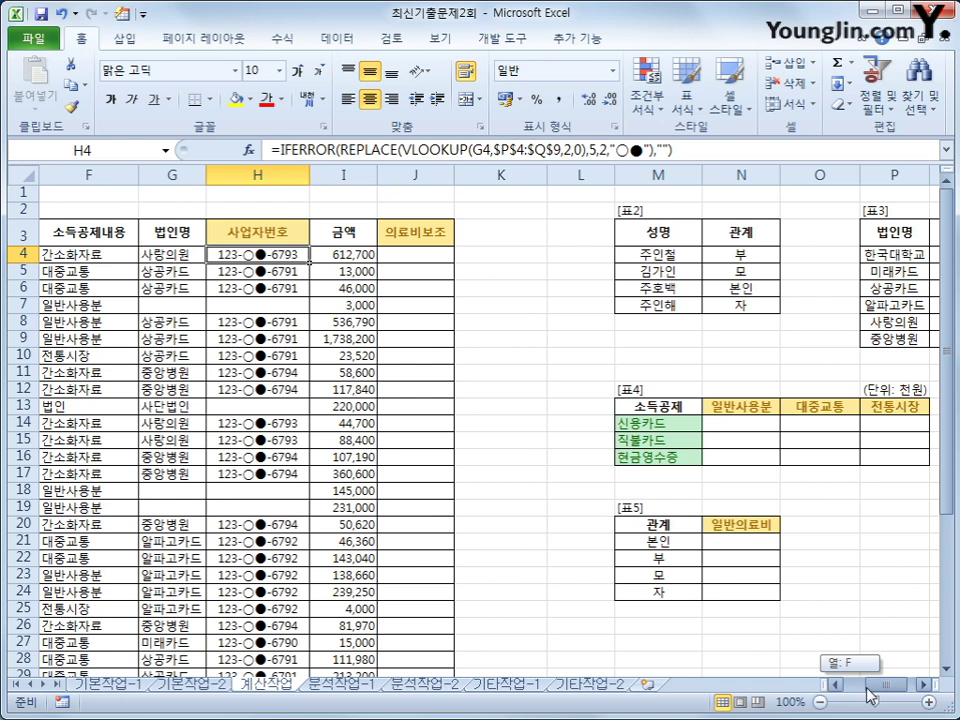
pyautogui.moveTo(870, 697); pyautogui.dragTo(875, 695)
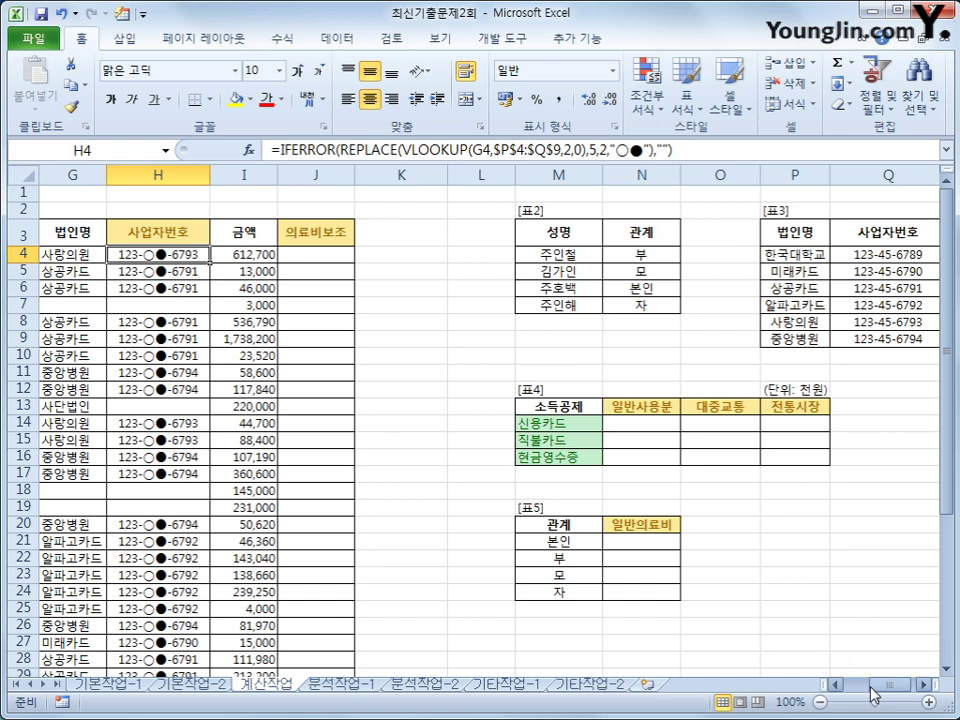
pyautogui.click(658, 427)
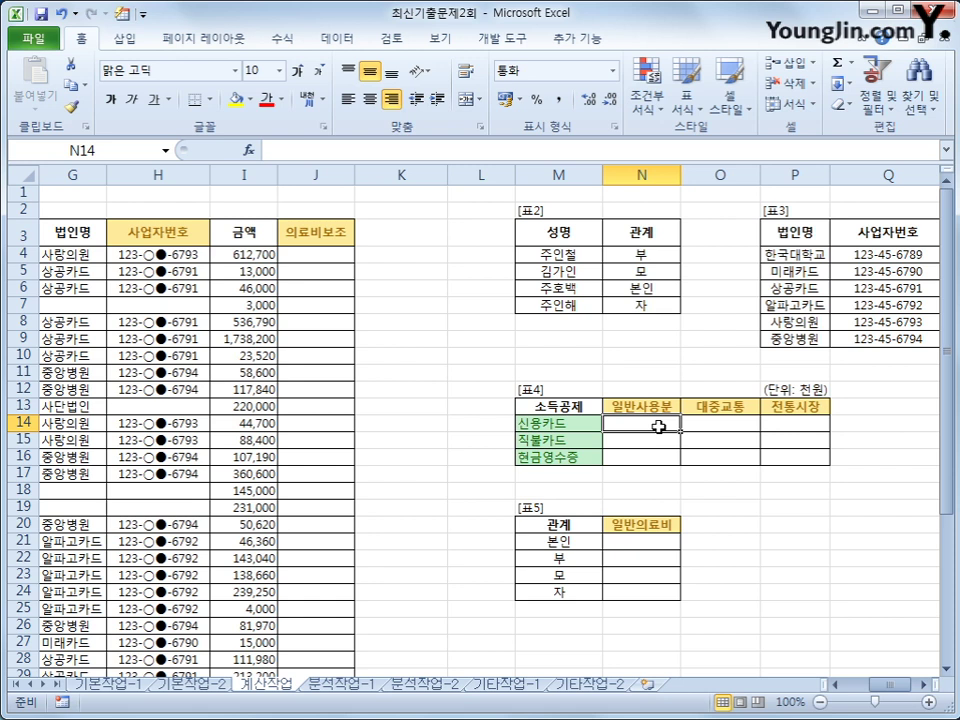
pyautogui.write('=su')
pyautogui.write('m(')
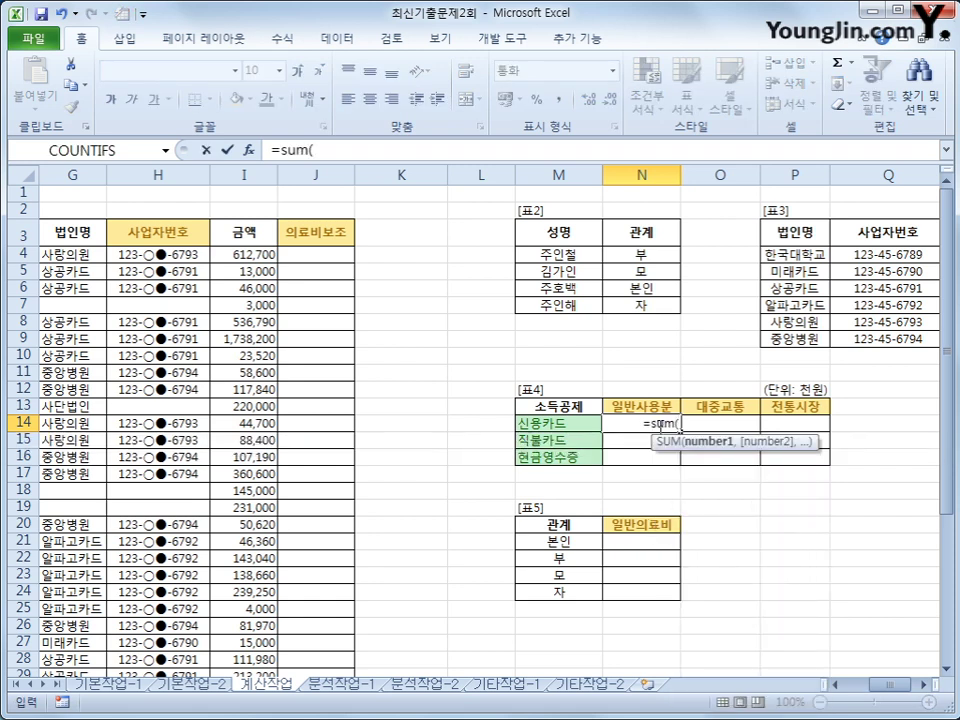
pyautogui.write('if(')
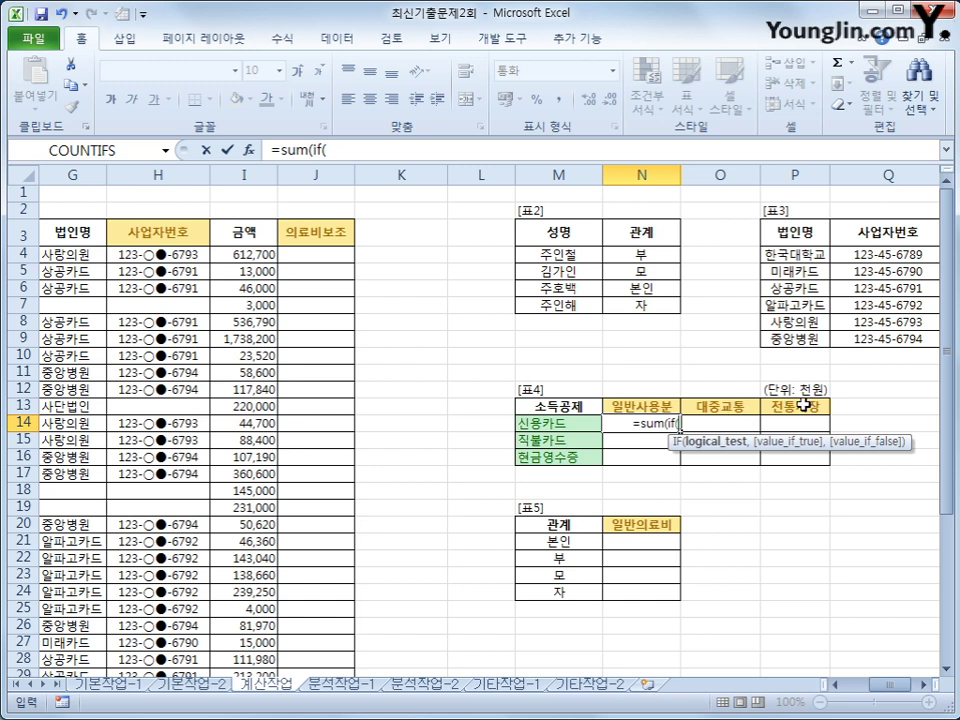
pyautogui.write('(')
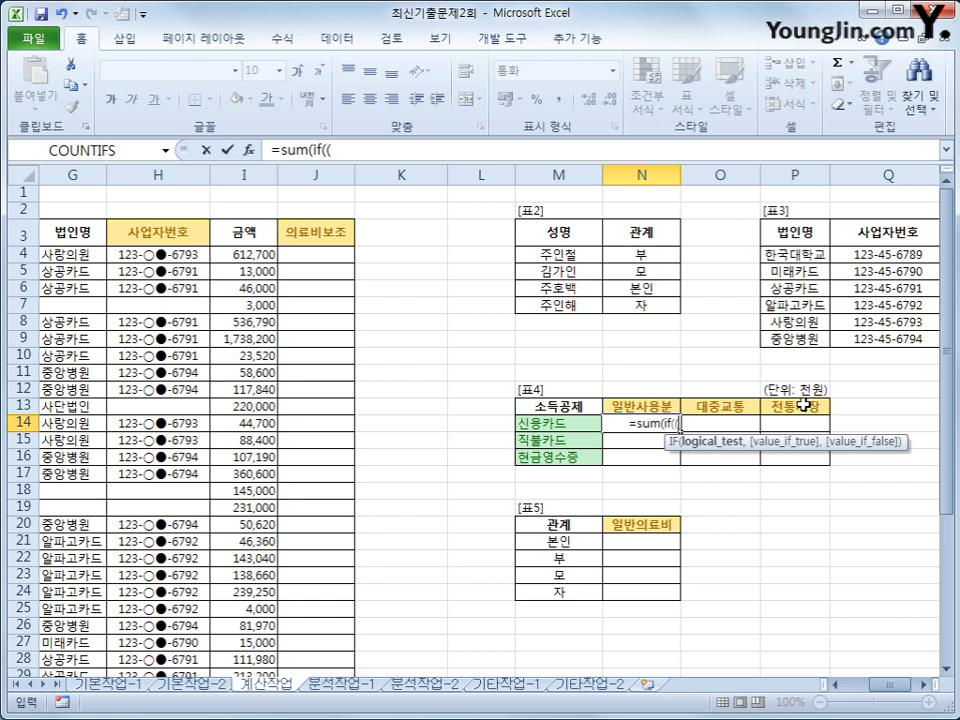
pyautogui.moveTo(885, 685); pyautogui.dragTo(853, 693)
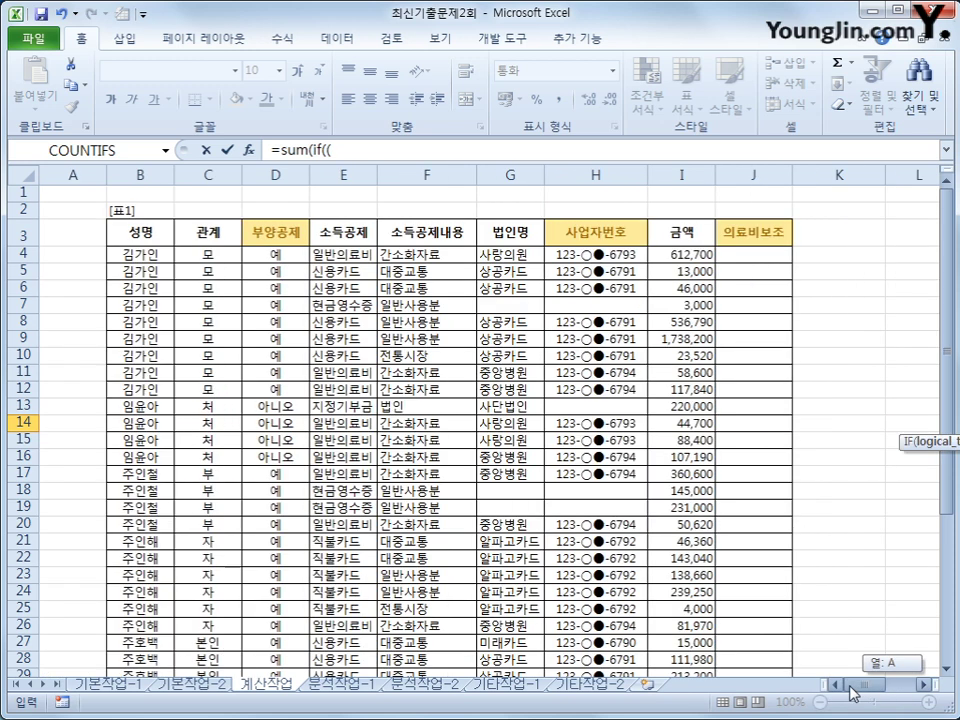
pyautogui.moveTo(351, 253); pyautogui.dragTo(343, 645)
pyautogui.press('F4')
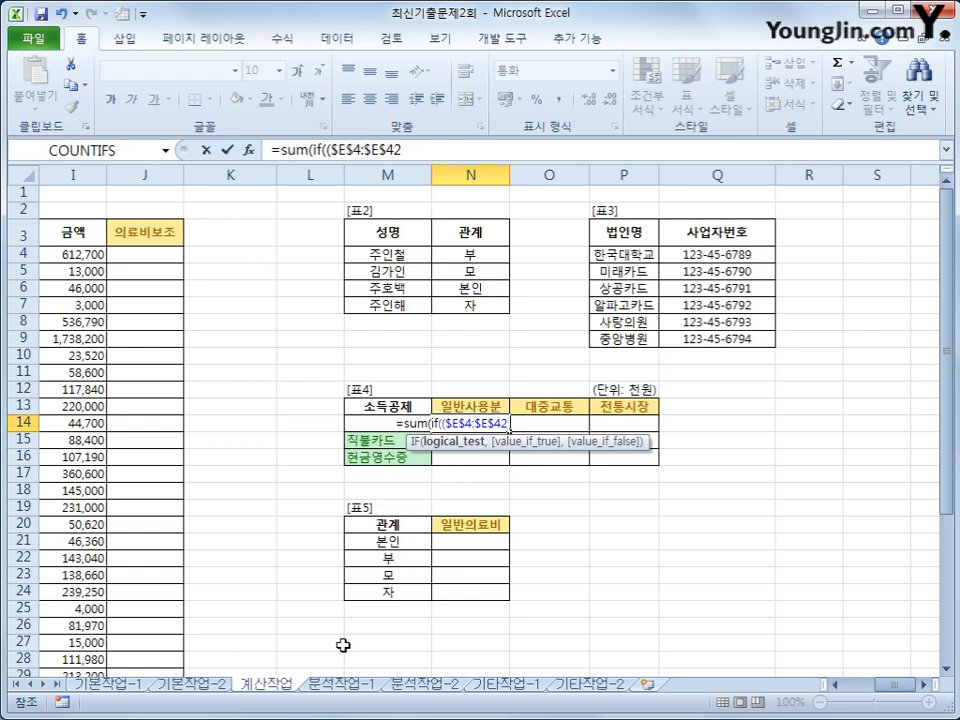
# Compare the 소득공제 range in N14's formula with the column-locked reference $M14, and close the first condition
pyautogui.write('=')
pyautogui.press('Left')
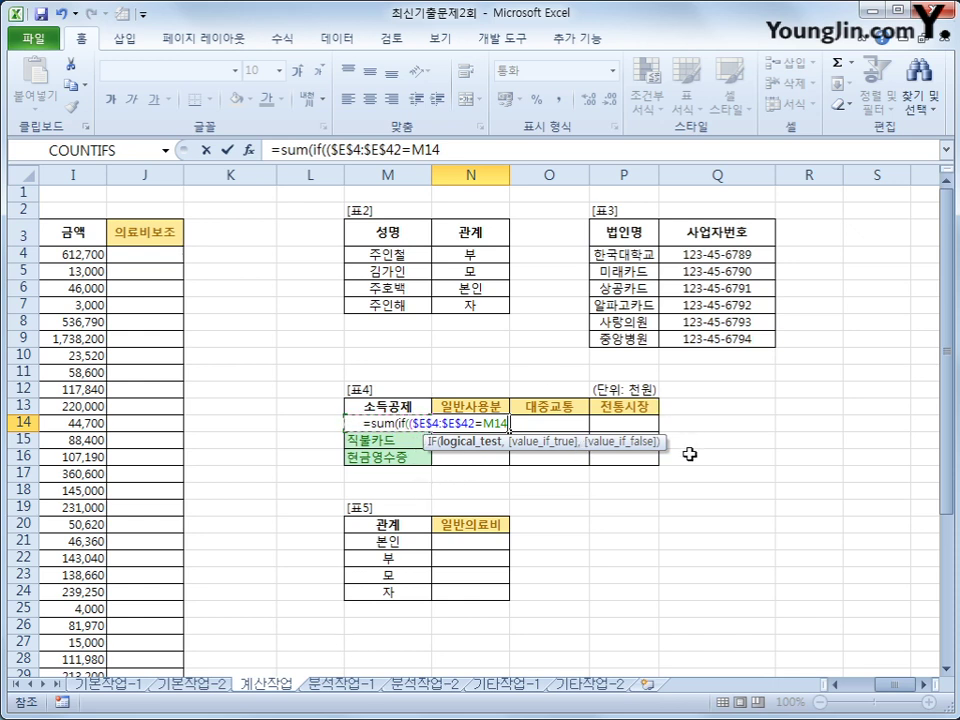
pyautogui.press('F4')
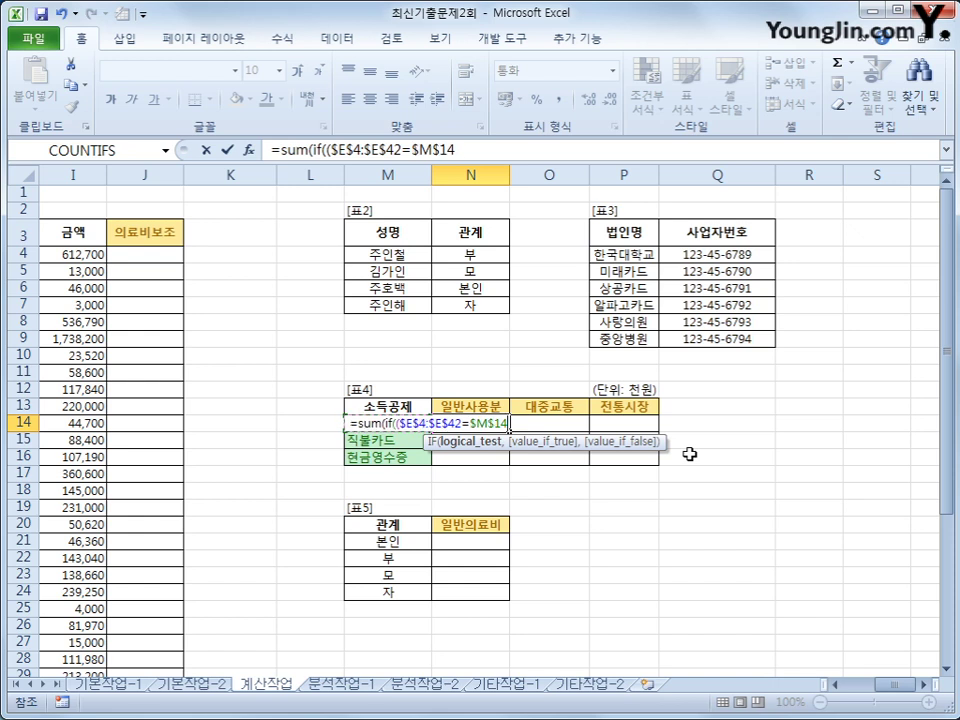
pyautogui.press('F4')
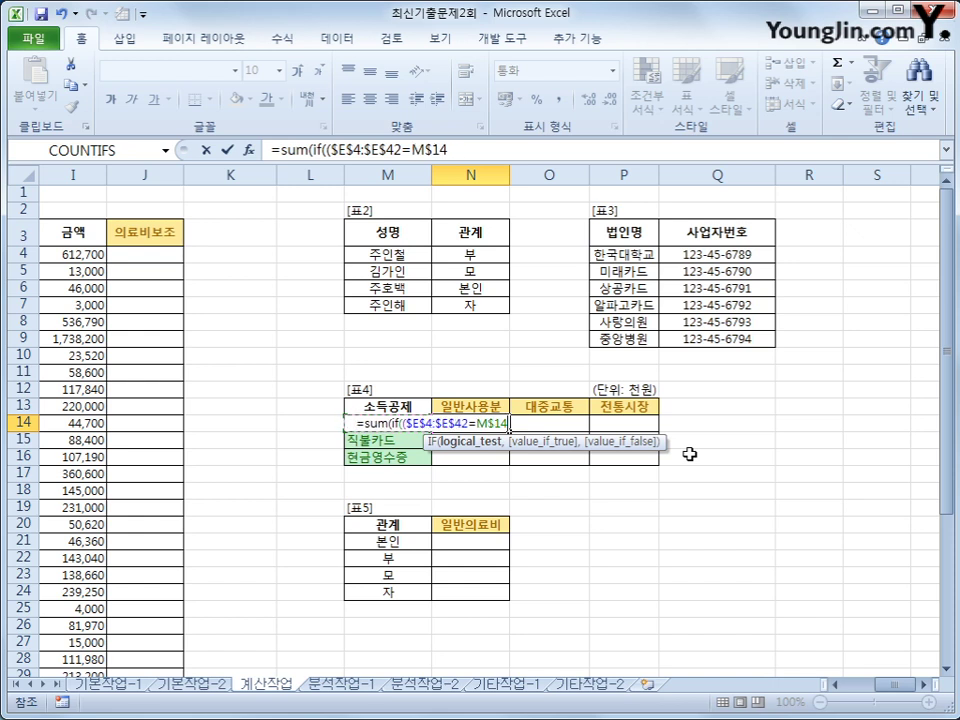
pyautogui.press('F4')
pyautogui.write(')')
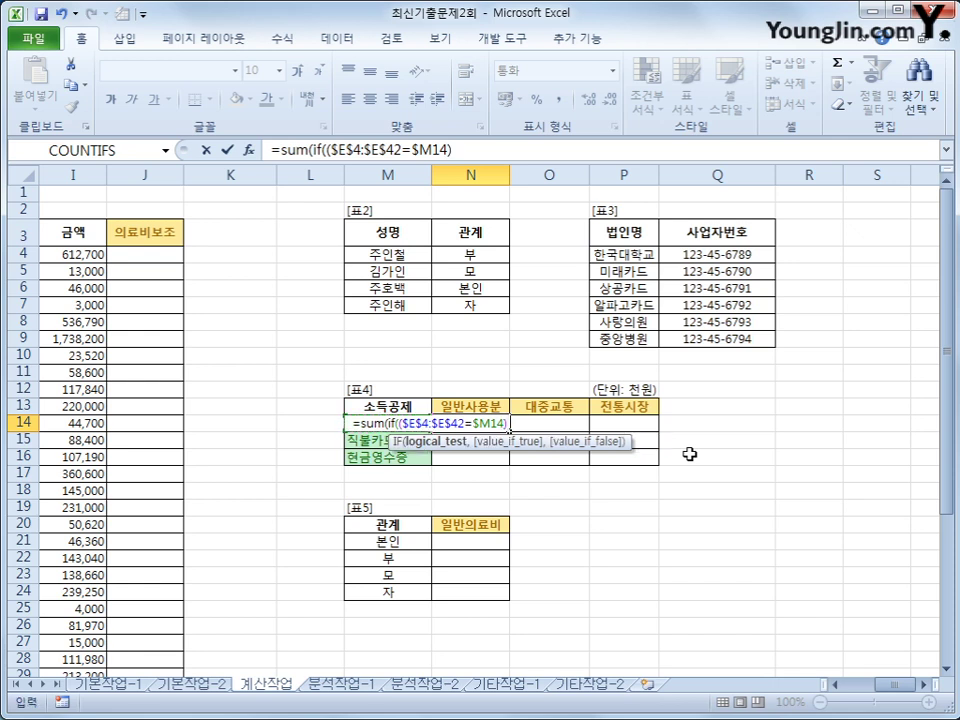
# Multiply N14's first condition by a second one that starts with the absolute 소득공제내용 range $F$4:$F$42 and an equals sign
pyautogui.write('*(')
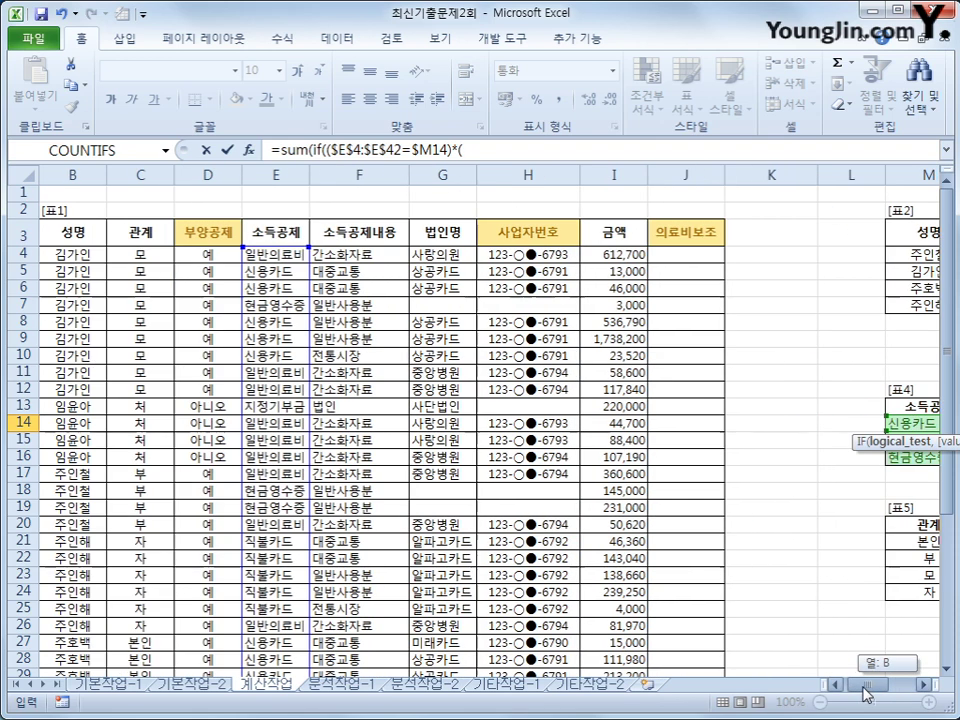
pyautogui.moveTo(882, 685); pyautogui.dragTo(866, 686)
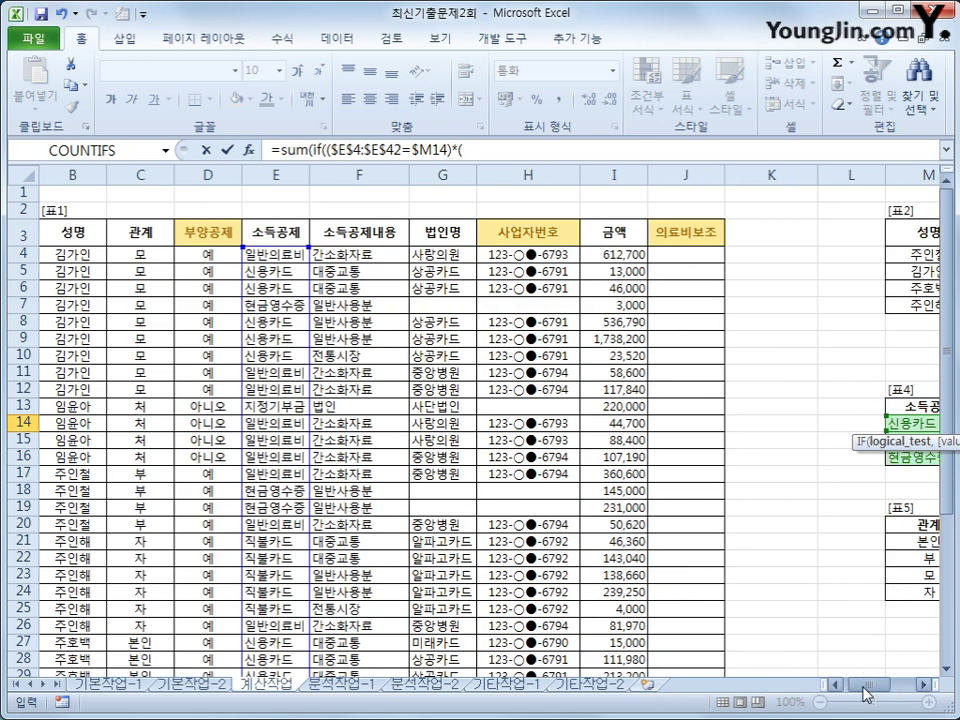
pyautogui.click(395, 257)
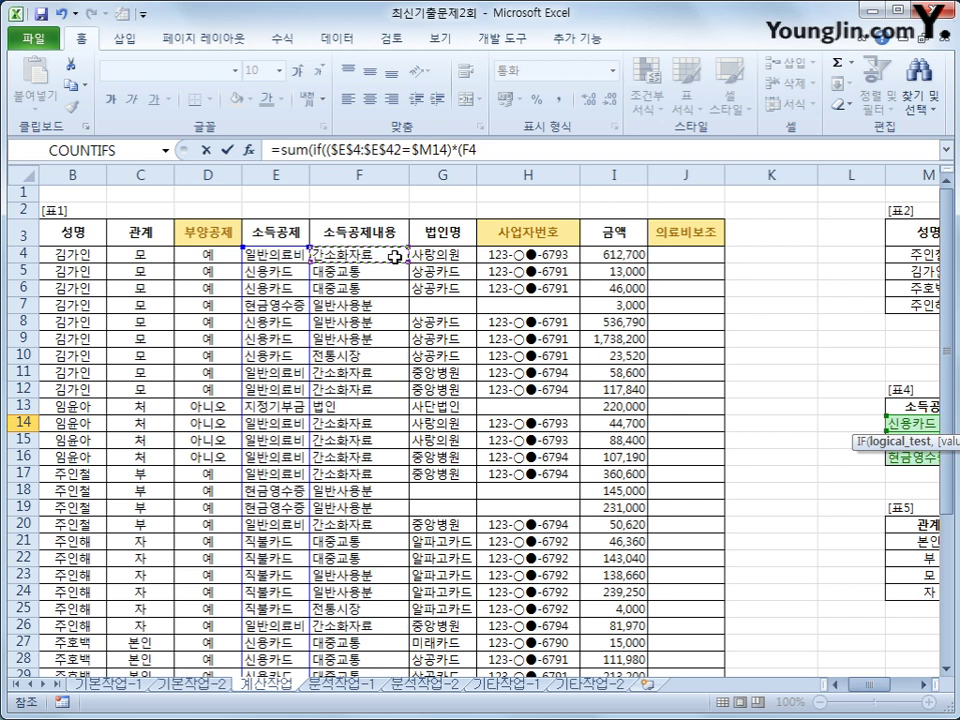
pyautogui.moveTo(395, 257); pyautogui.dragTo(361, 654)
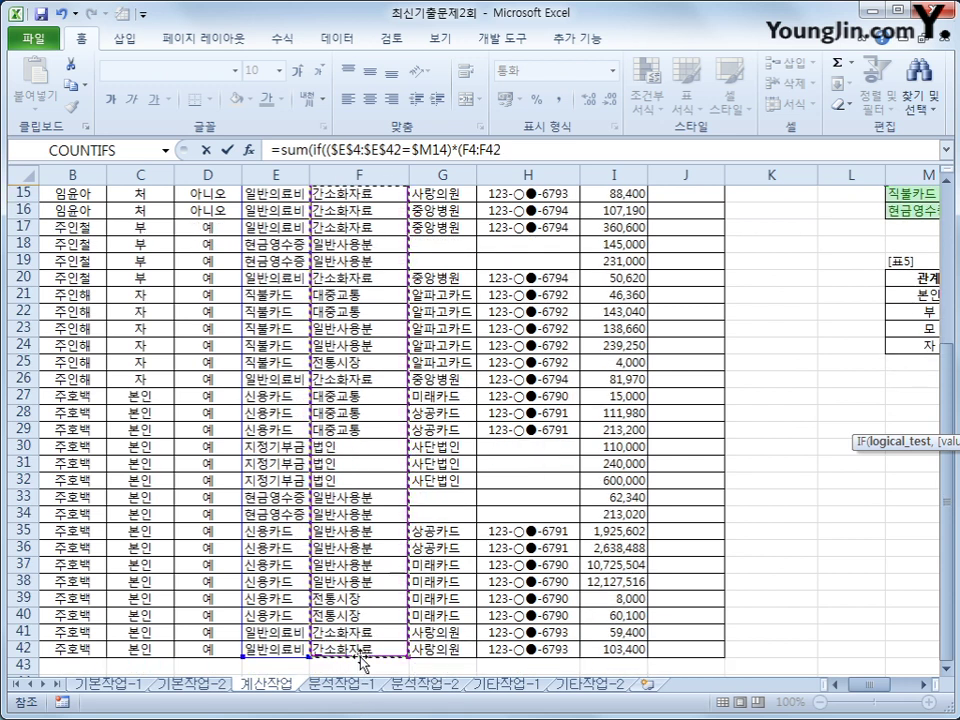
pyautogui.press('F4')
pyautogui.write('=')
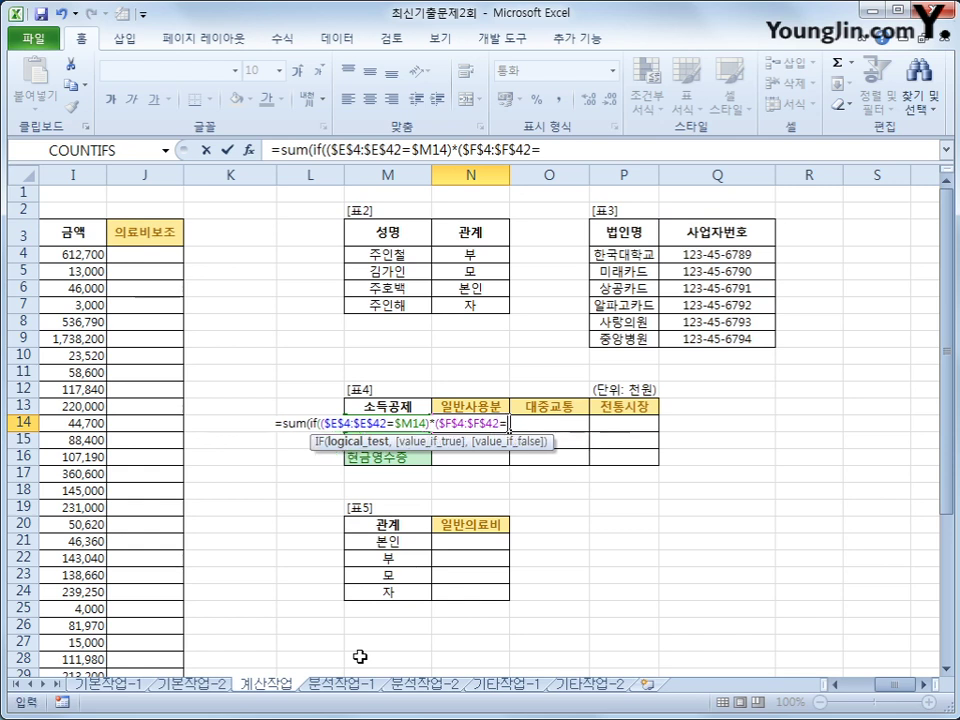
# Complete N14's second condition with the row-locked reference N$13, close it, and start the IF's value-if-true argument
pyautogui.press('Up')
pyautogui.press('Right')
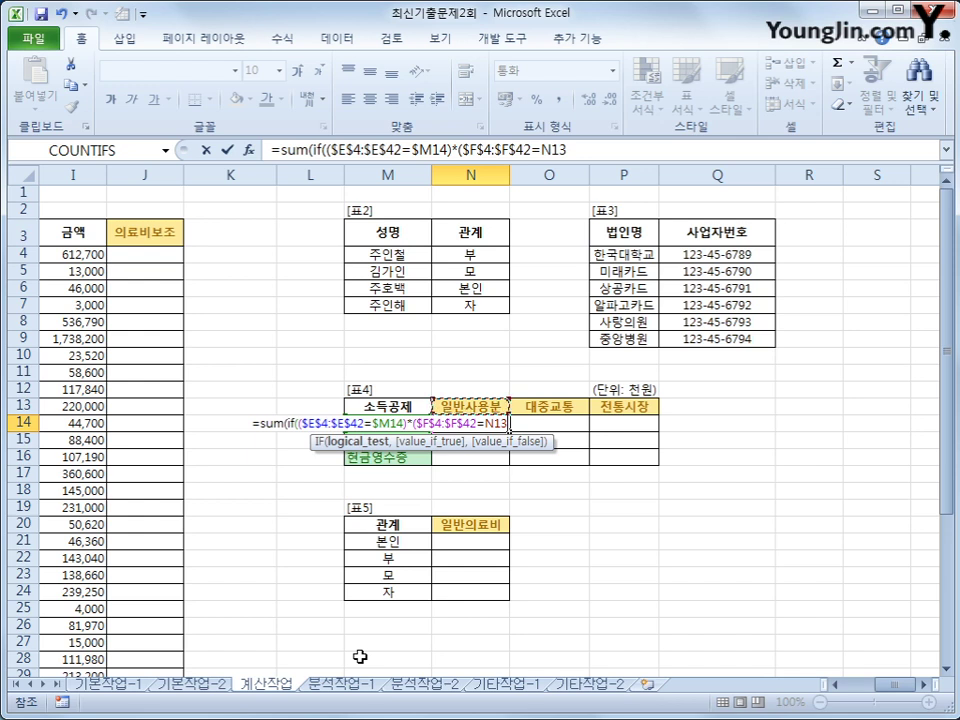
pyautogui.press('F4')
pyautogui.press('F4')
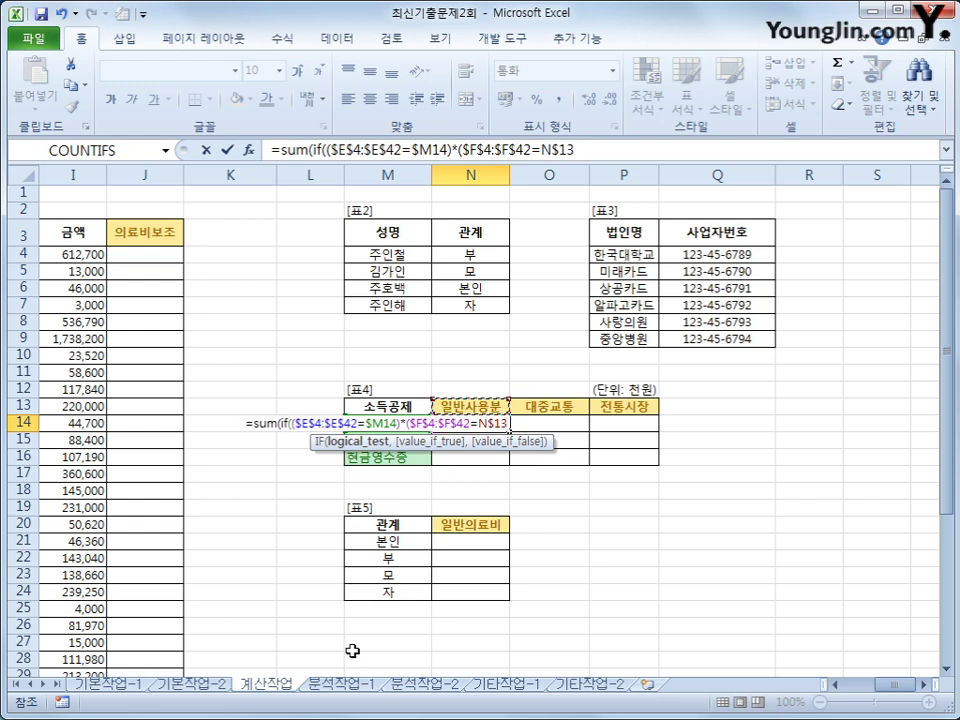
pyautogui.write(')')
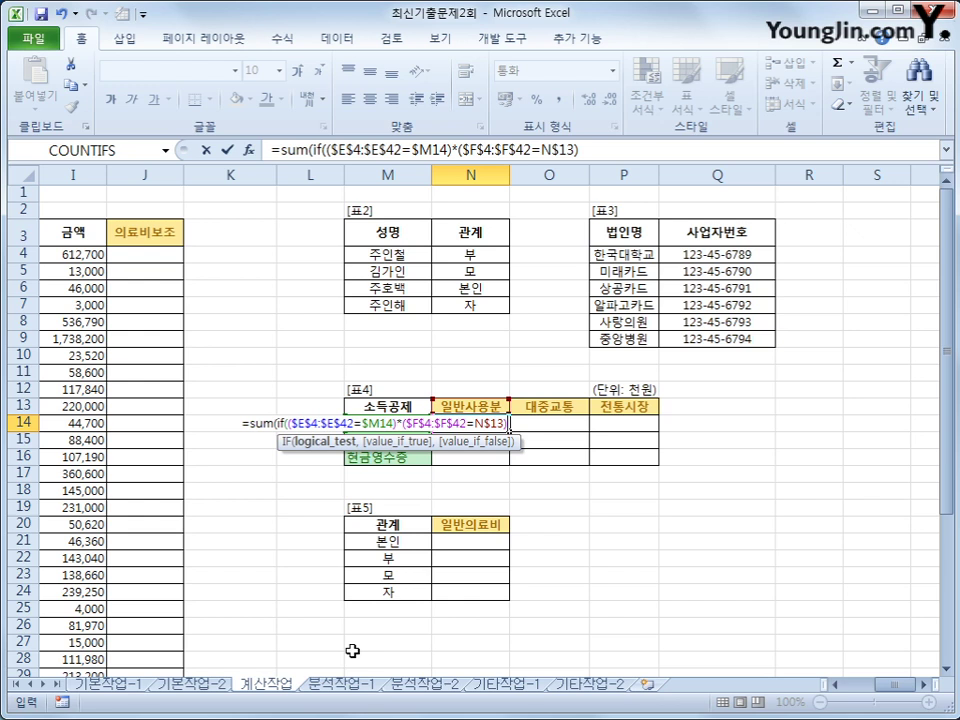
pyautogui.write('*')
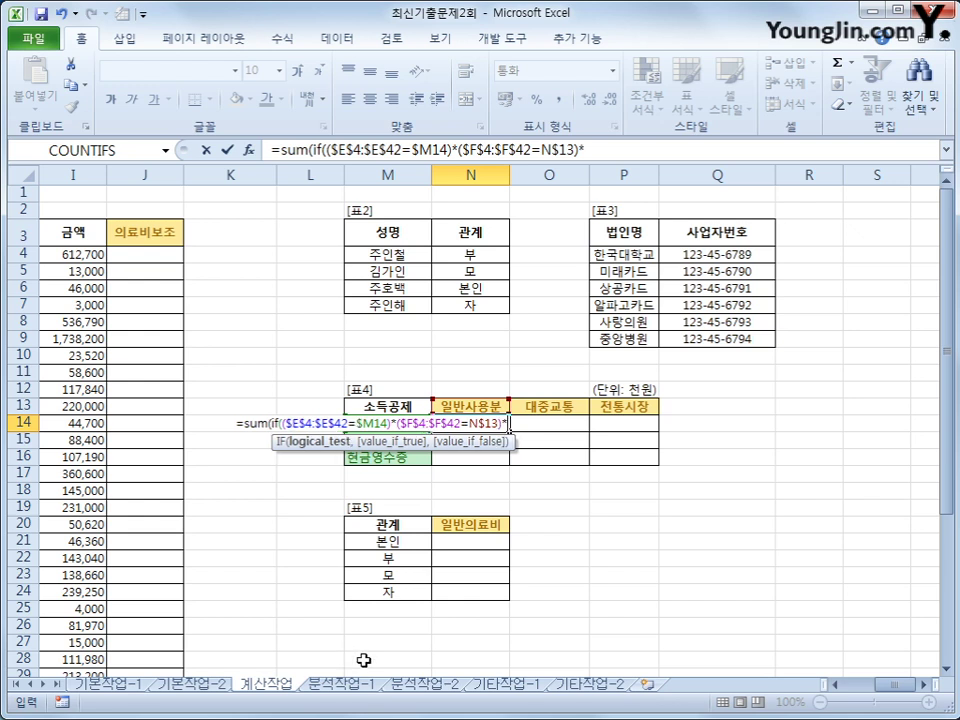
pyautogui.press('BackSpace')
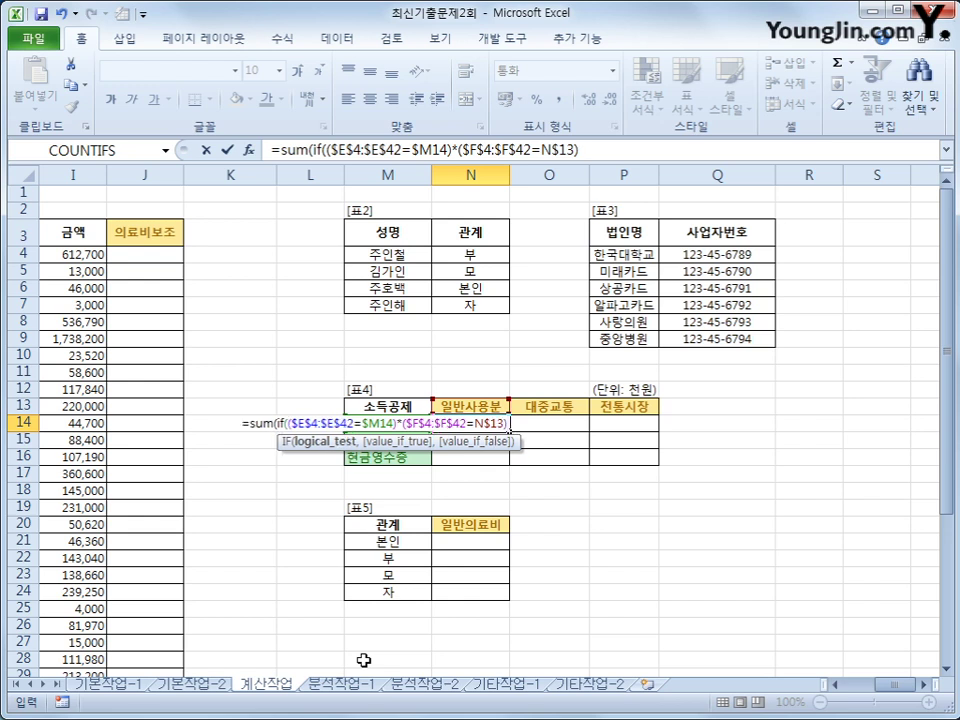
pyautogui.write(',')
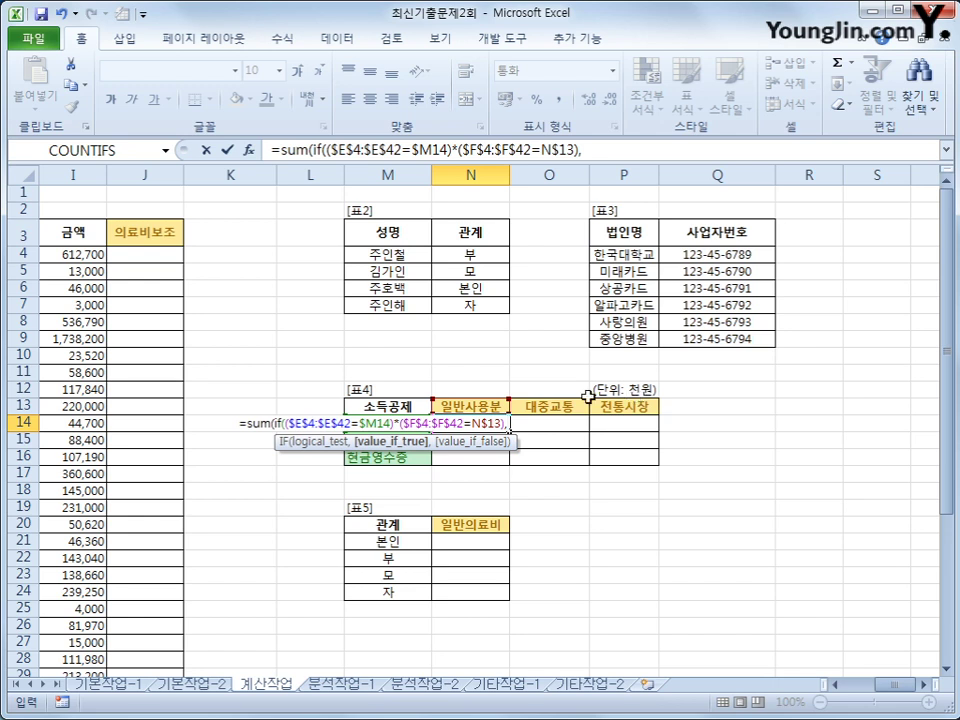
# Complete N14 with the absolute 금액 range $I$4:$I$42, enter it as an array formula, and fill it through N14:P16
pyautogui.click(88, 255)
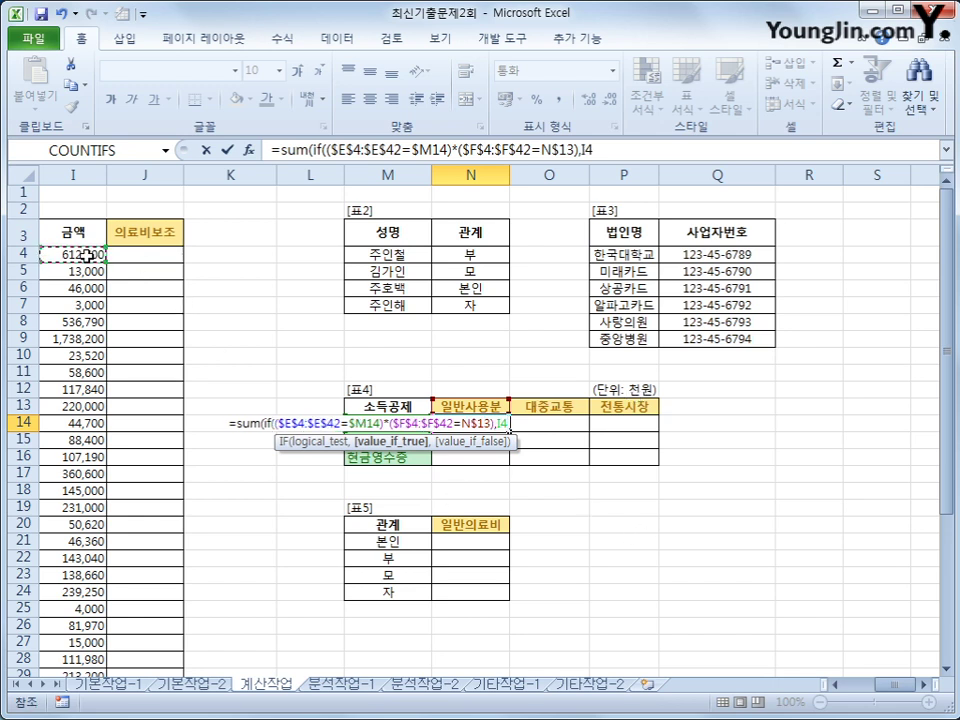
pyautogui.moveTo(88, 255); pyautogui.dragTo(255, 645)
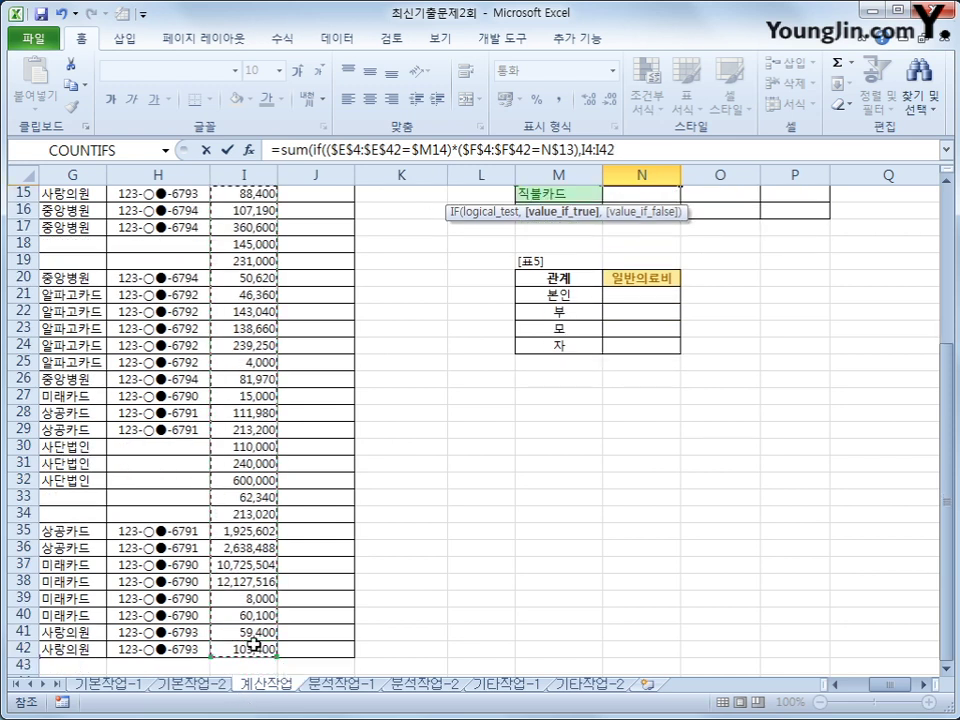
pyautogui.press('F4')
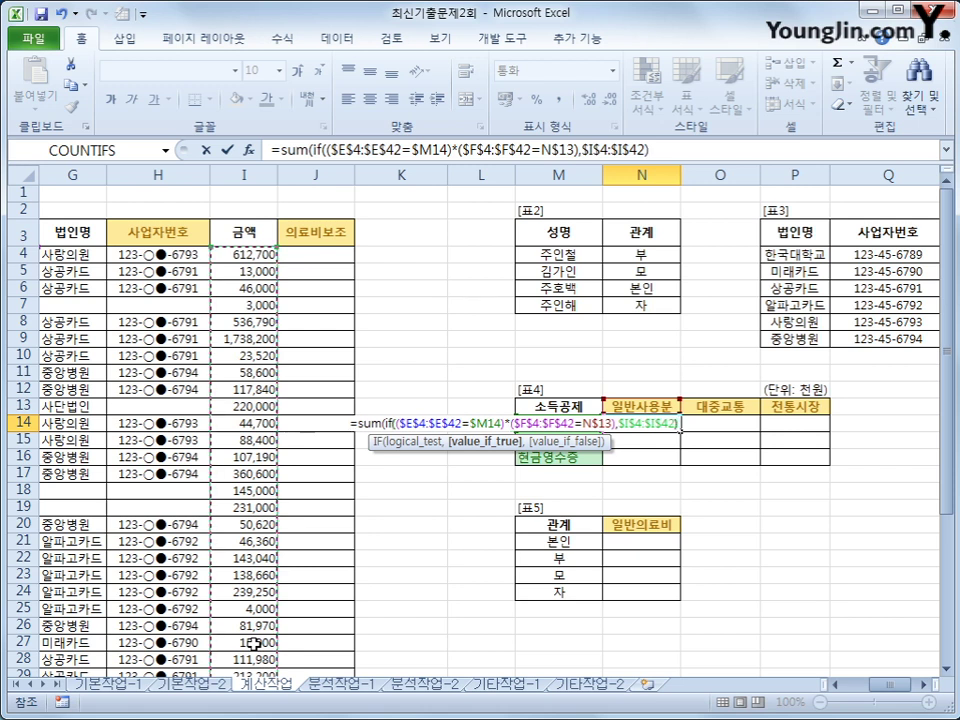
pyautogui.write('))')
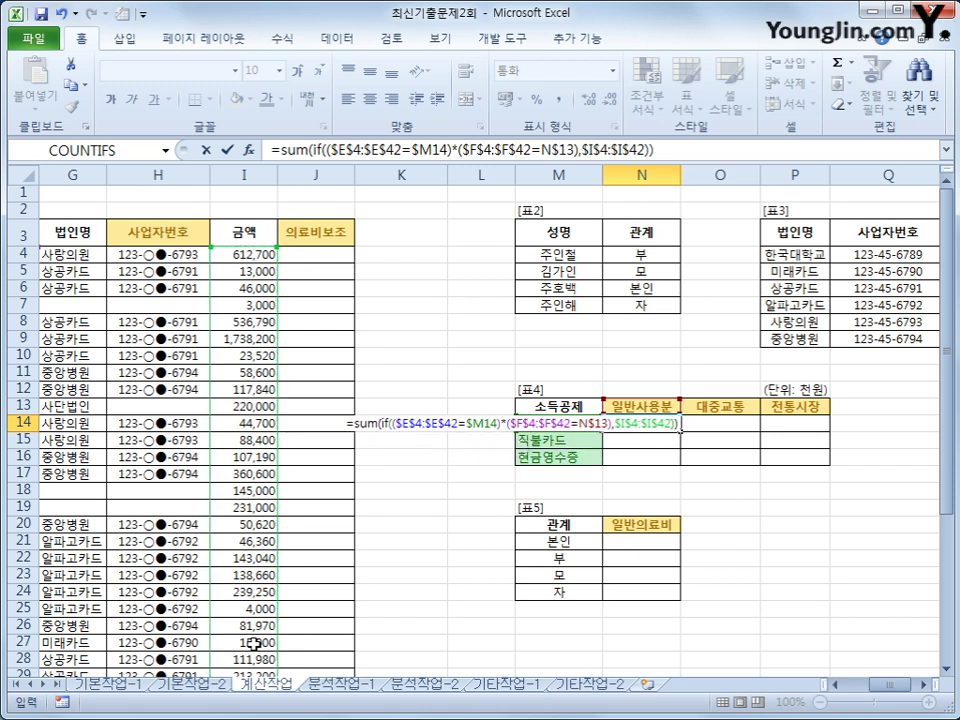
pyautogui.hotkey('ctrl', 'shift', 'Return')
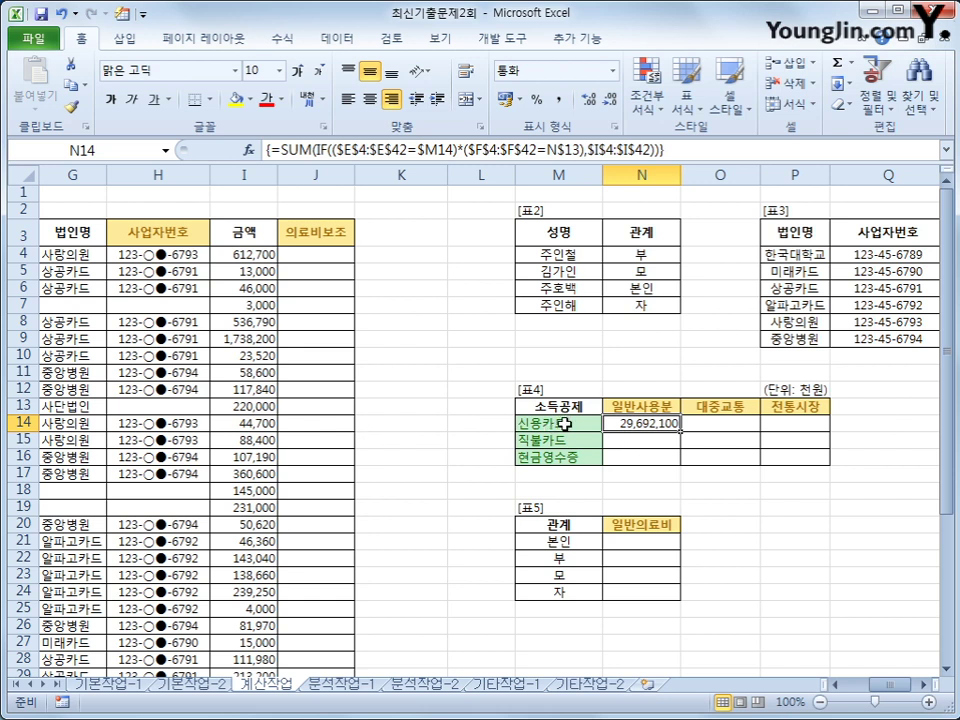
pyautogui.moveTo(681, 431); pyautogui.dragTo(829, 465)
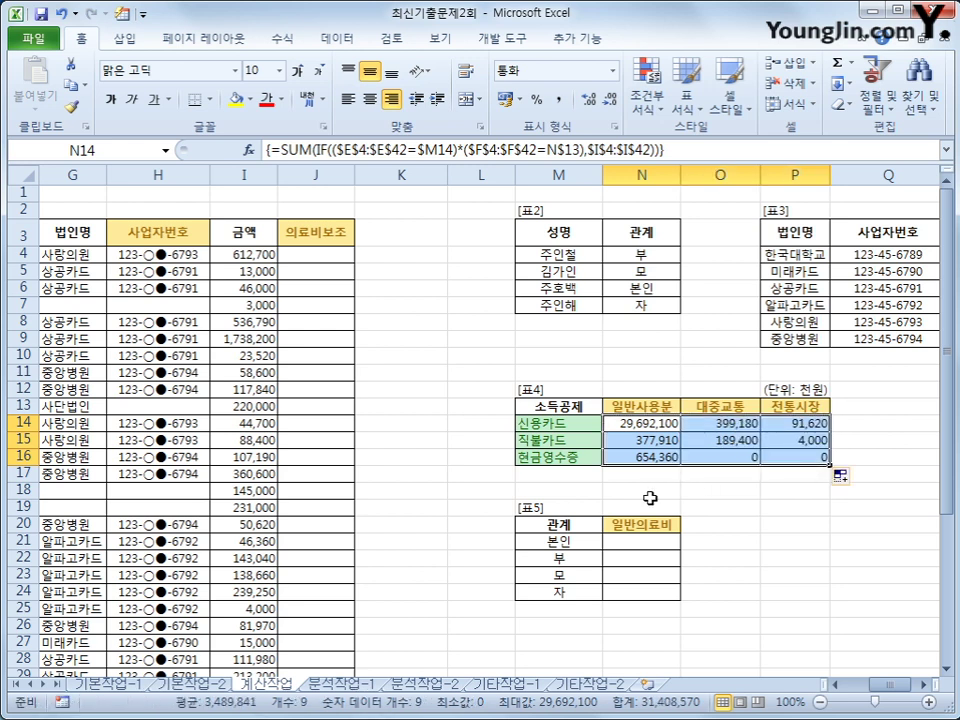
pyautogui.click(824, 391)
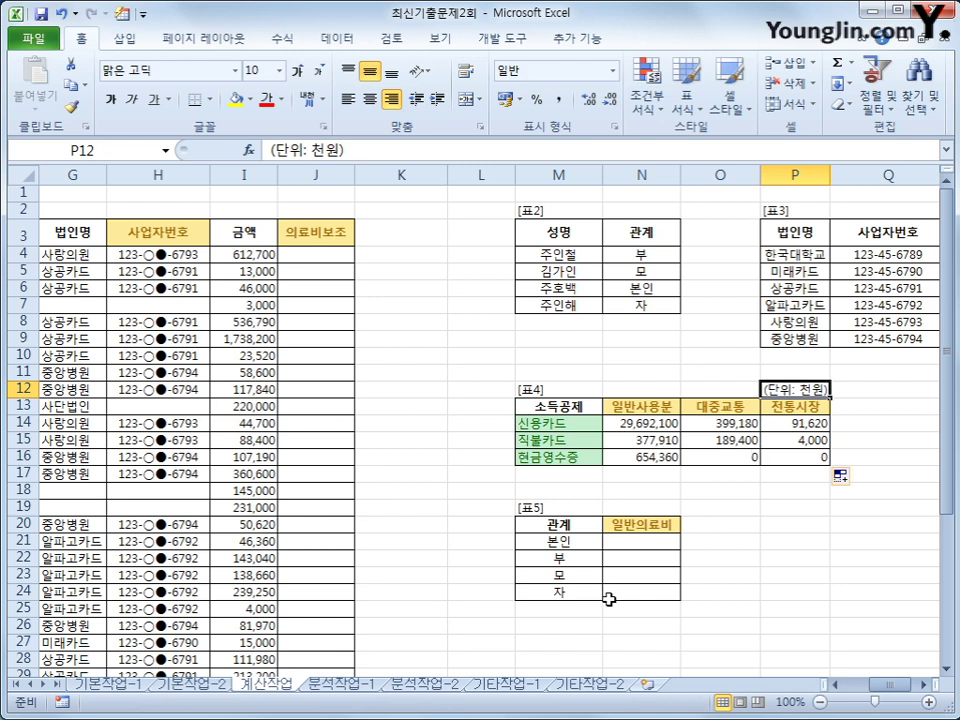
# Wrap N14's SUM(IF( formula in TEXT with the format "#,##0," and re-enter it as an array formula
pyautogui.click(627, 428)
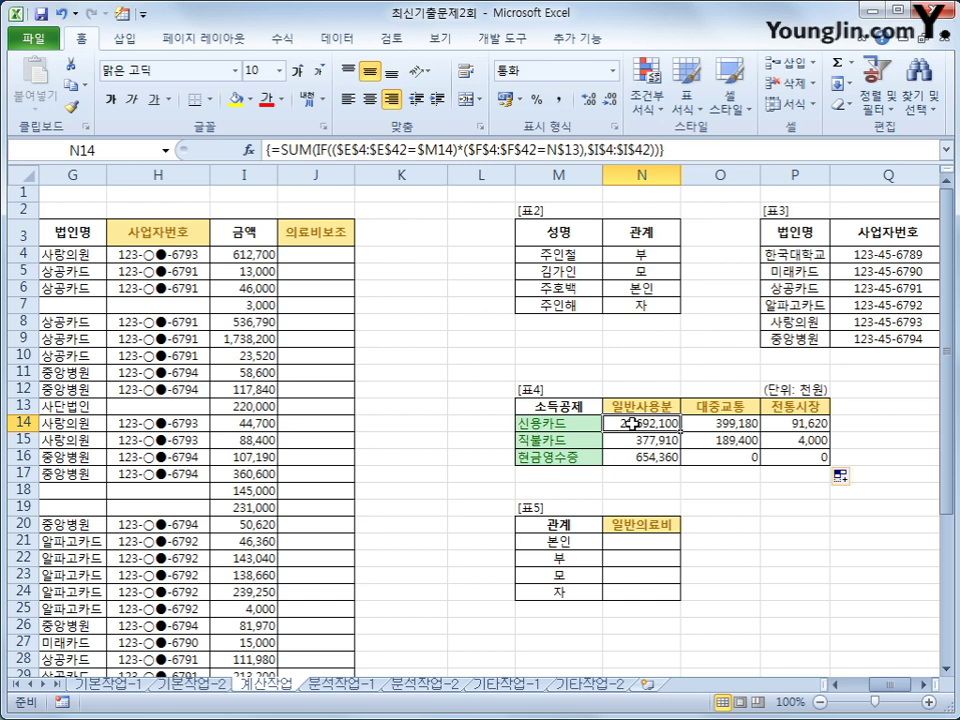
pyautogui.click(282, 150)
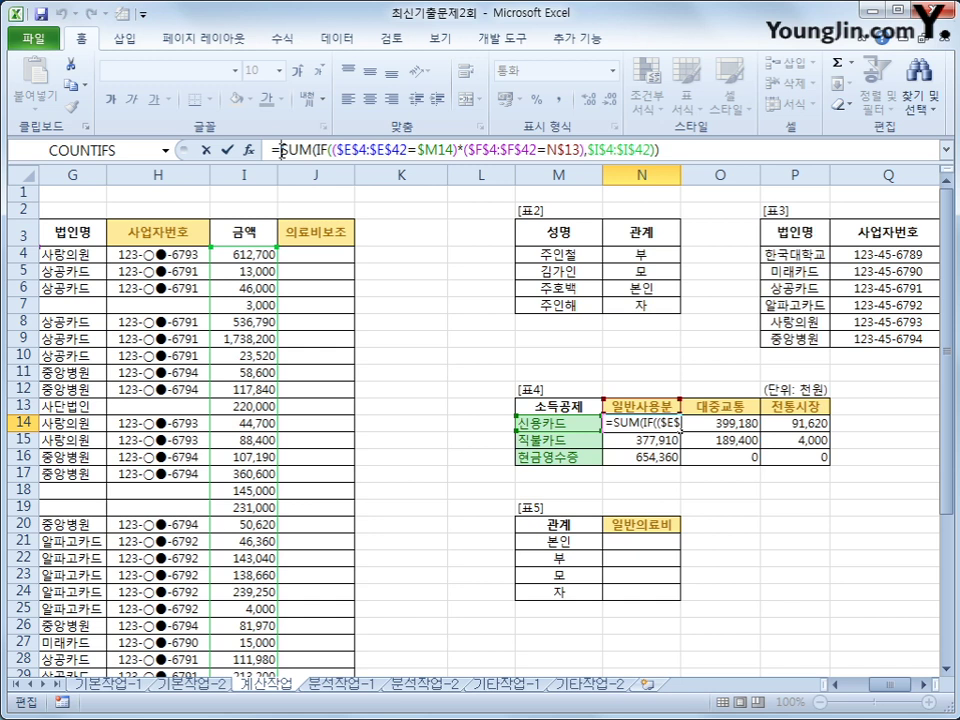
pyautogui.write('te')
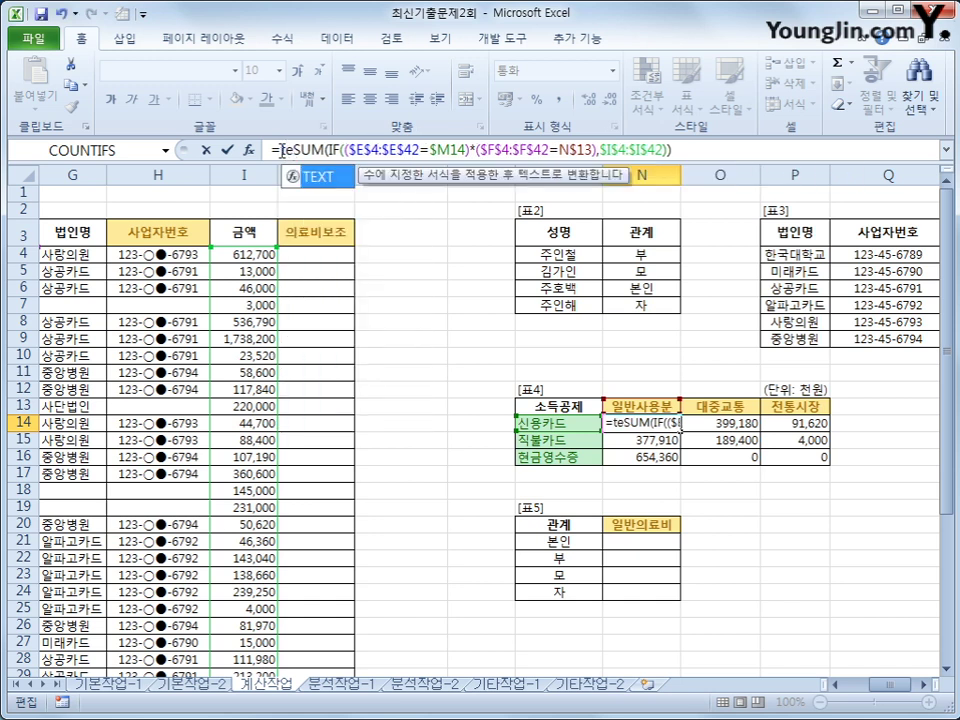
pyautogui.press('Tab')
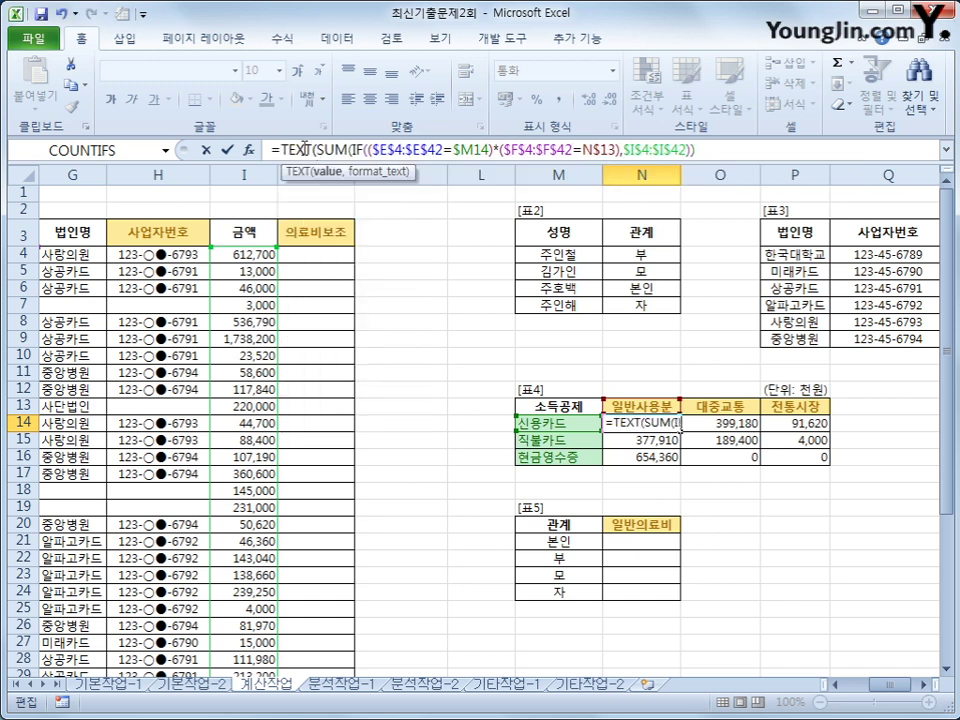
pyautogui.click(706, 150)
pyautogui.write(',"')
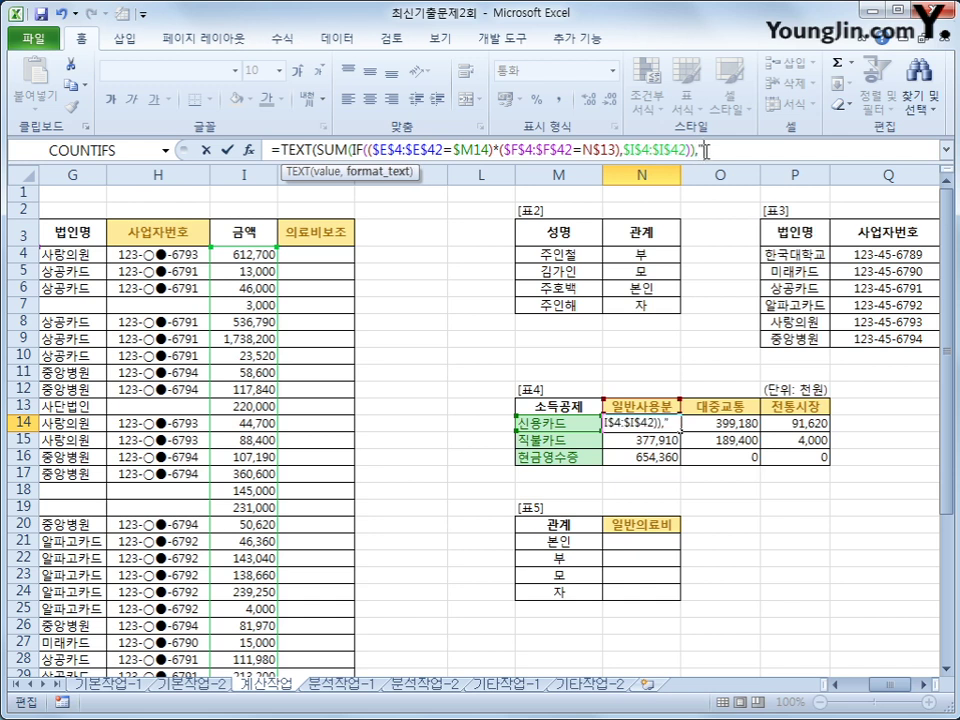
pyautogui.write('#,##0')
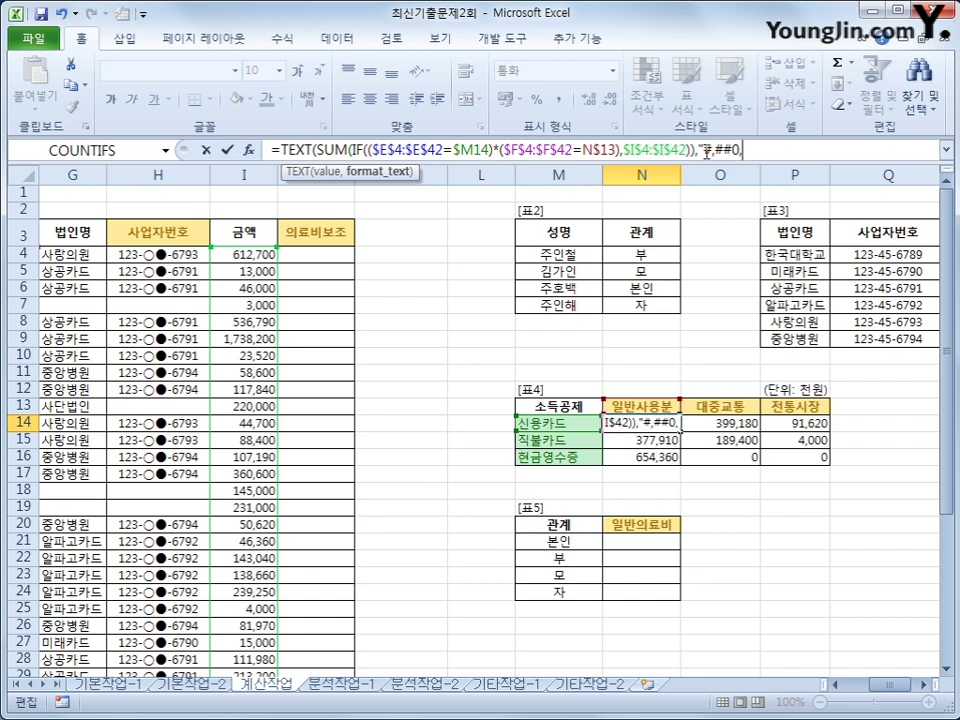
pyautogui.write(',")')
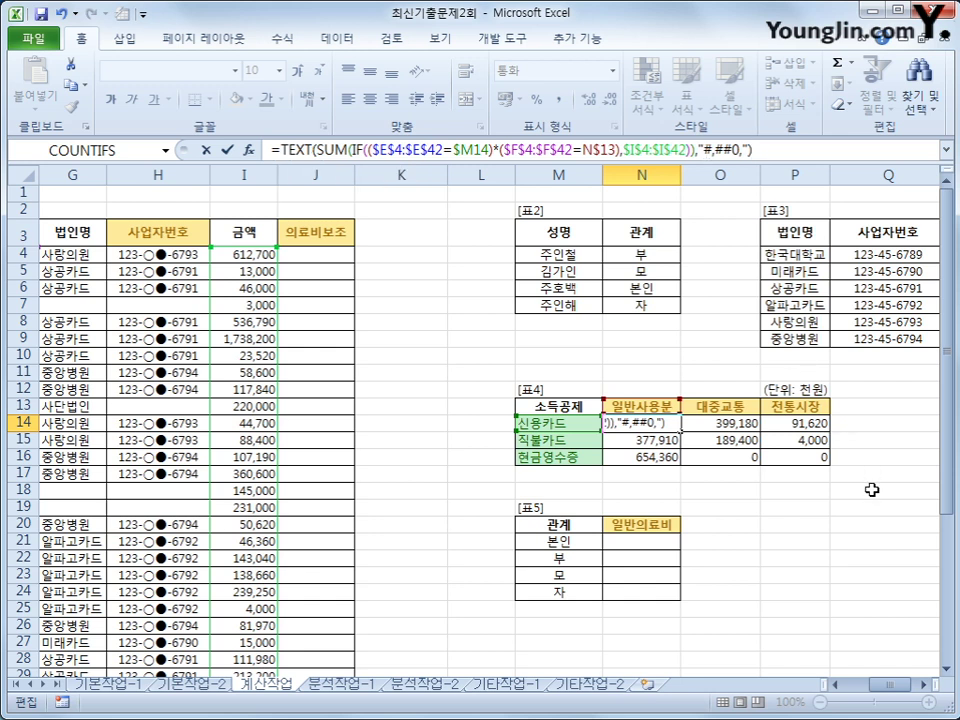
pyautogui.hotkey('ctrl', 'shift', 'Return')
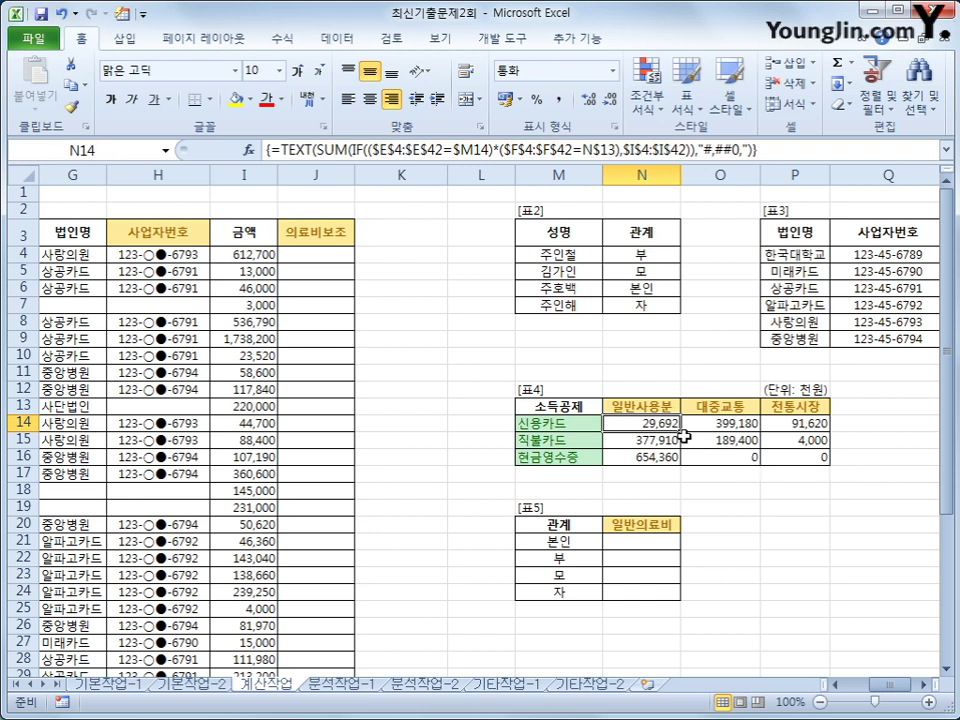
# Fill N14's TEXT array formula over the rest of 표4 through P16 and check the formula in P16
pyautogui.moveTo(680, 431); pyautogui.dragTo(678, 463)
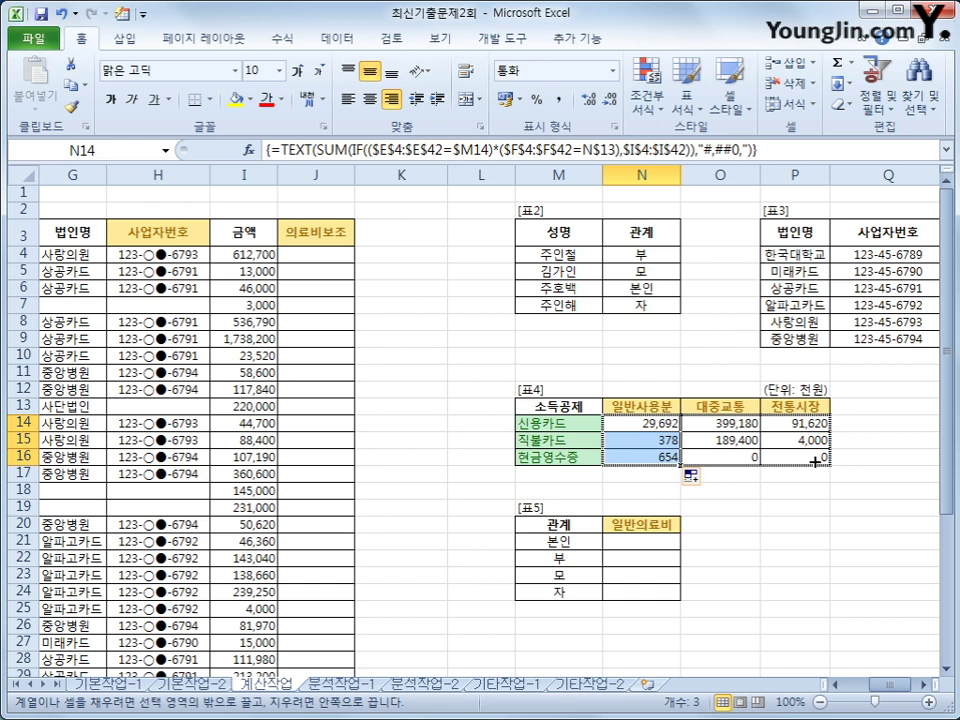
pyautogui.moveTo(815, 461); pyautogui.dragTo(814, 461)
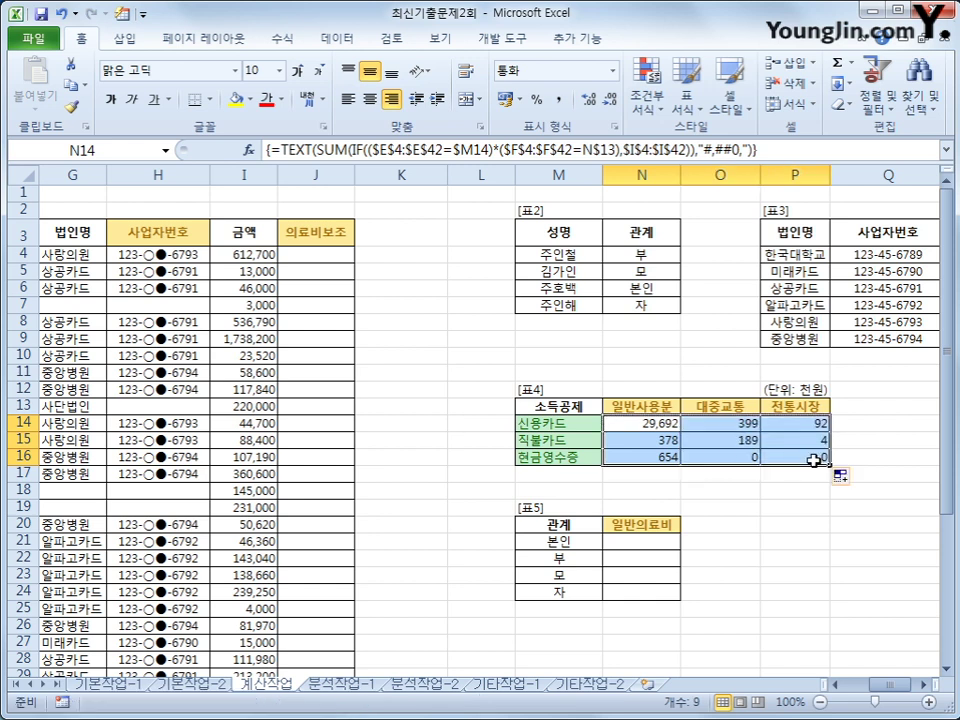
pyautogui.click(814, 461)
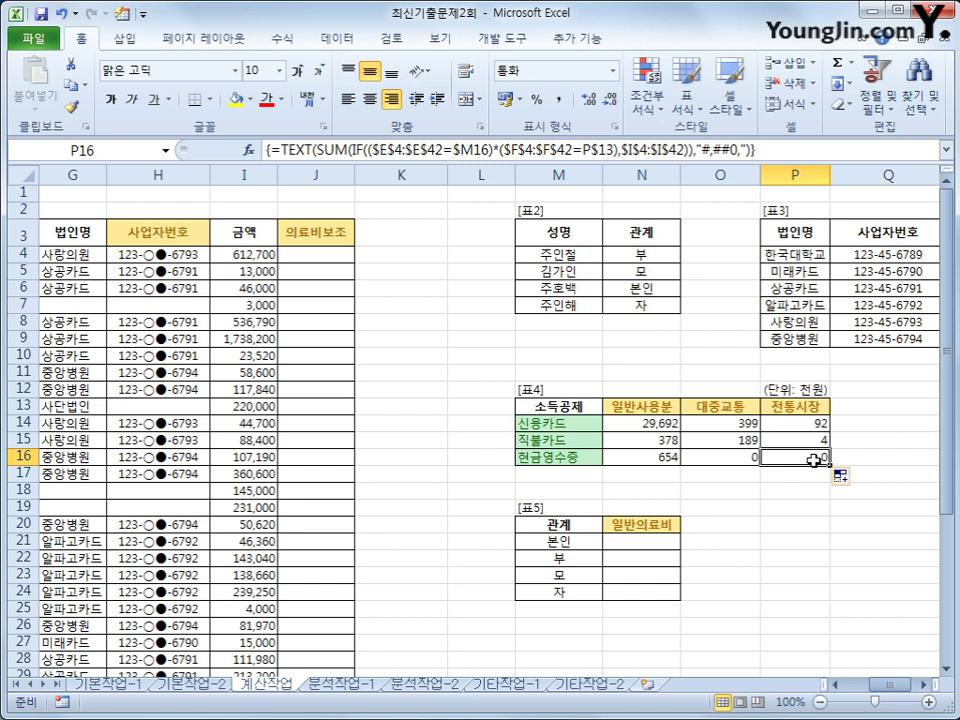
# In N21 of 표5, begin a LARGE(IF( formula with the absolute 관계 range $C$4:$C$42
pyautogui.click(633, 543)
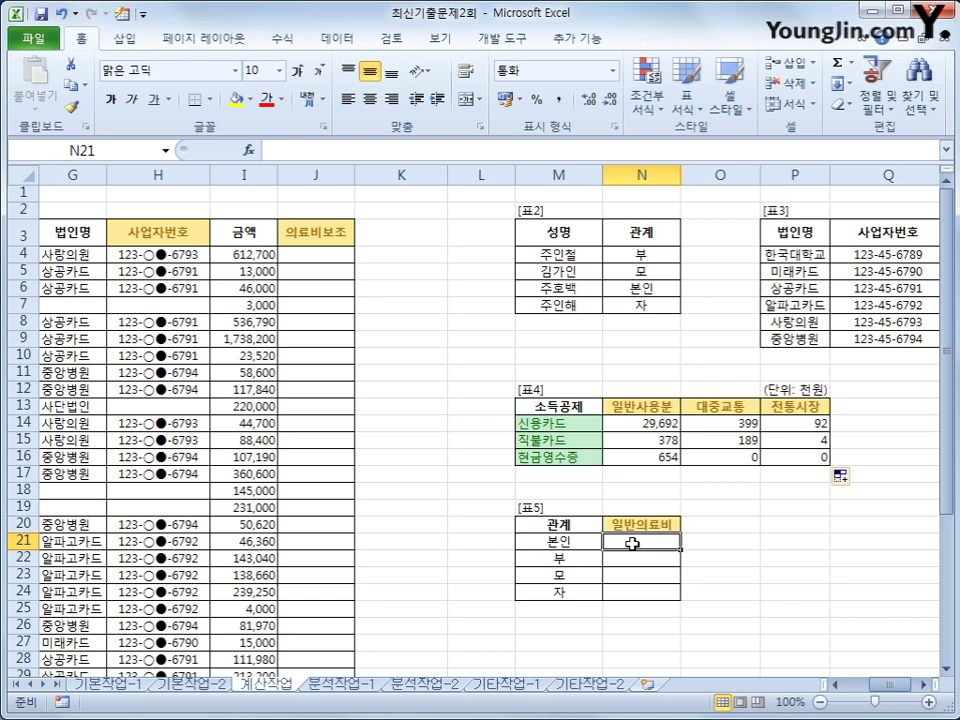
pyautogui.write('=la')
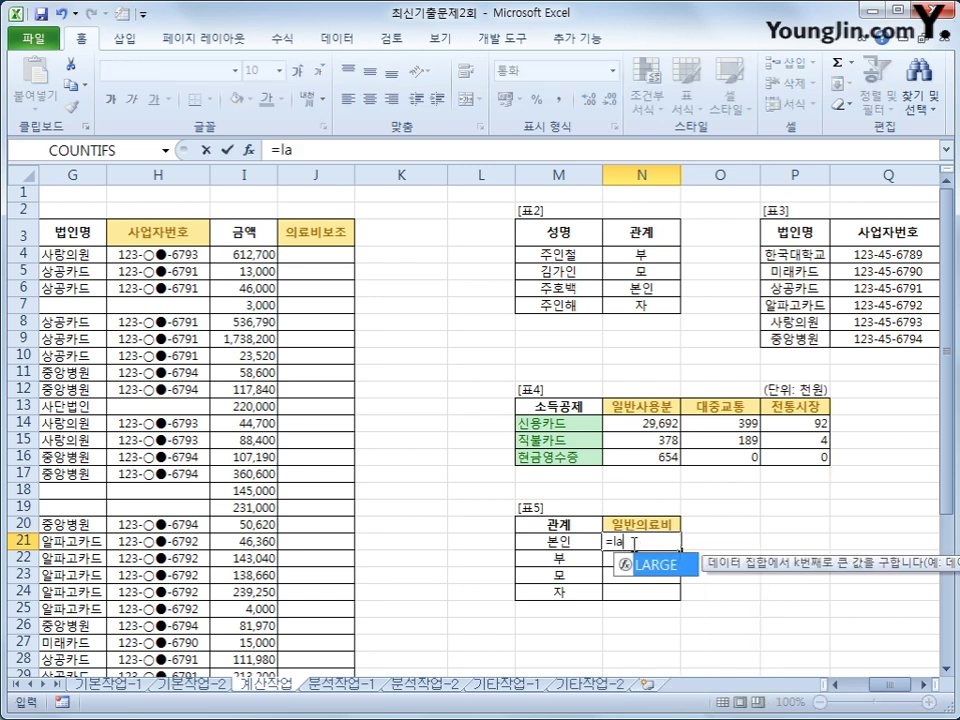
pyautogui.press('Tab')
pyautogui.write('if(')
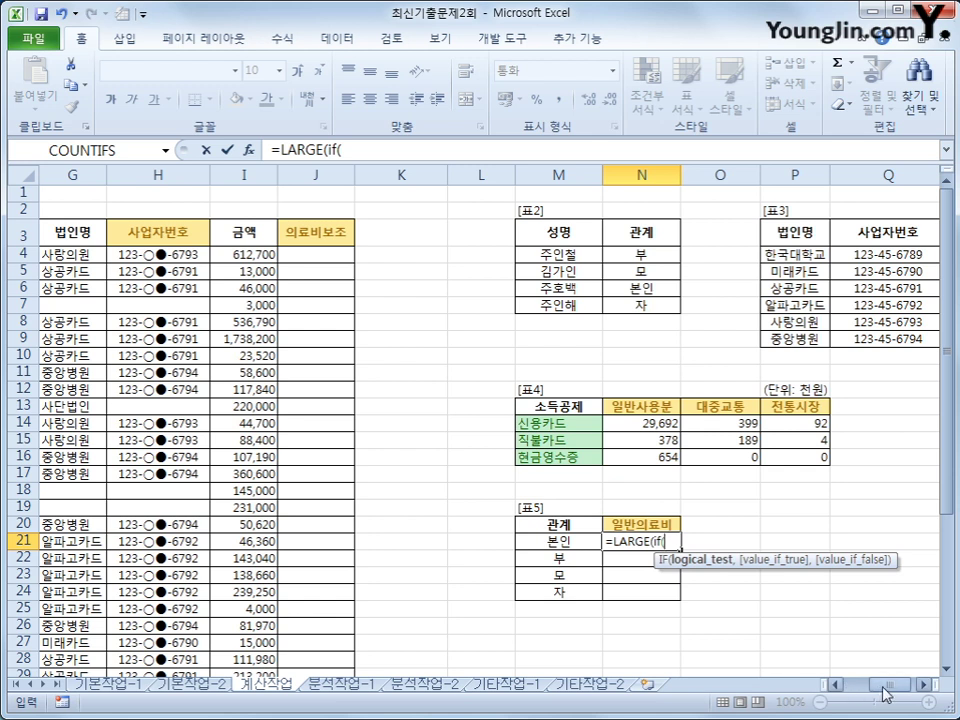
pyautogui.moveTo(886, 693); pyautogui.dragTo(857, 690)
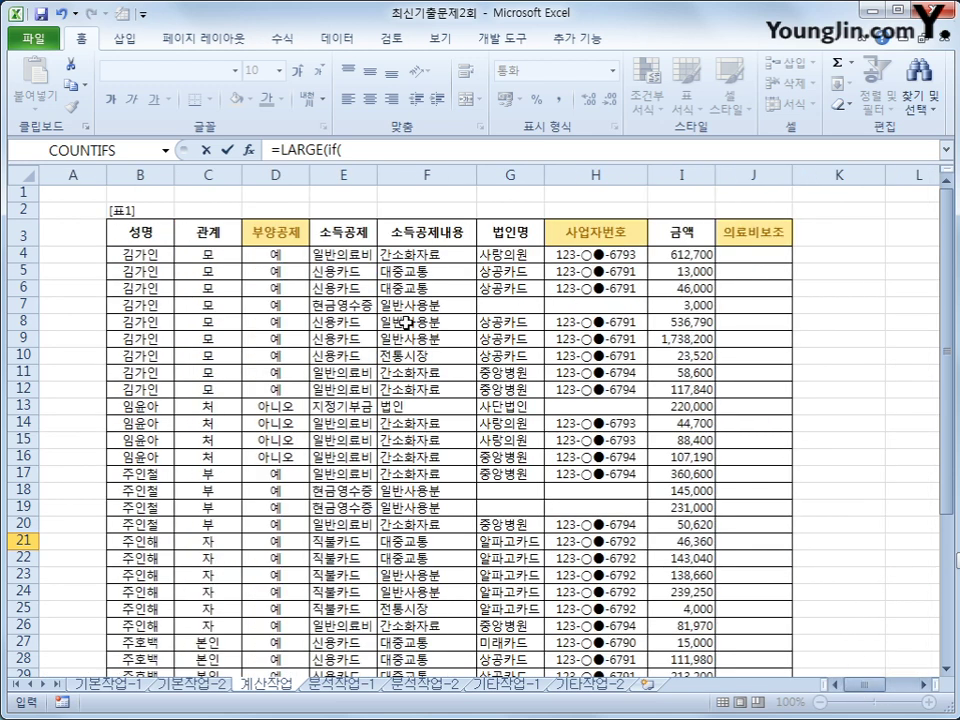
pyautogui.moveTo(226, 254); pyautogui.dragTo(219, 633)
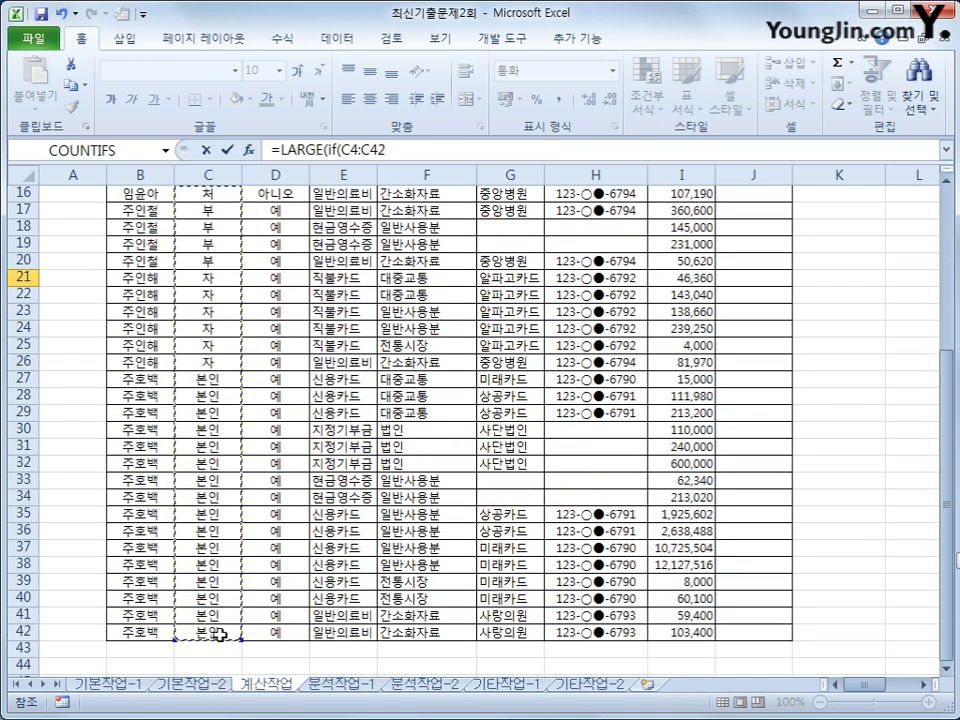
pyautogui.press('F4')
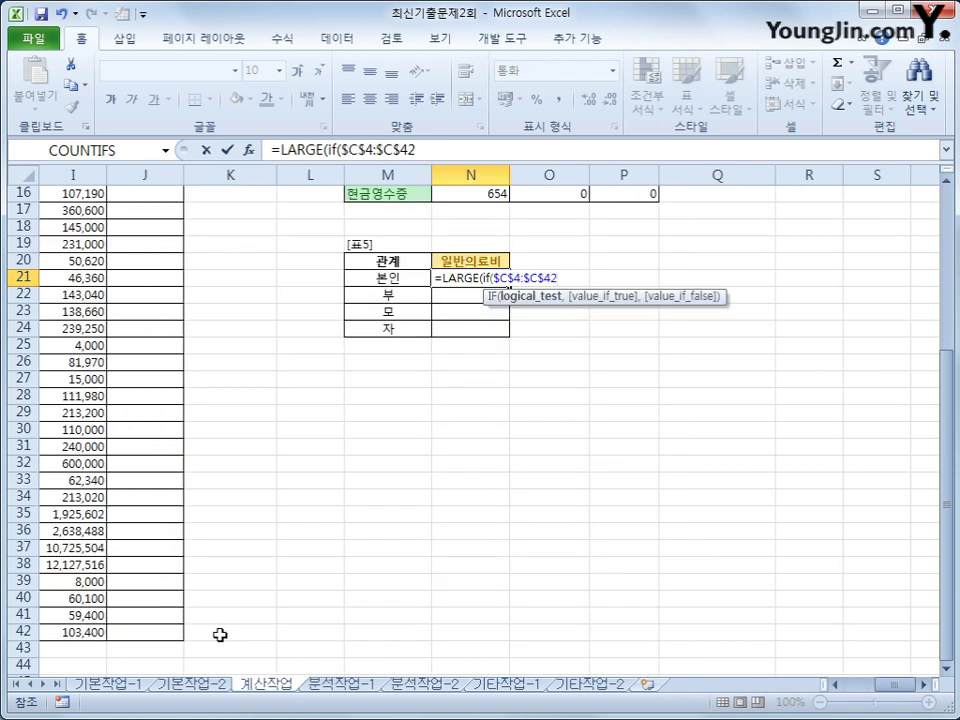
# Compare the 관계 range in N21's formula with M21, close the condition, and add a multiplication sign
pyautogui.write('=')
pyautogui.press('Left')
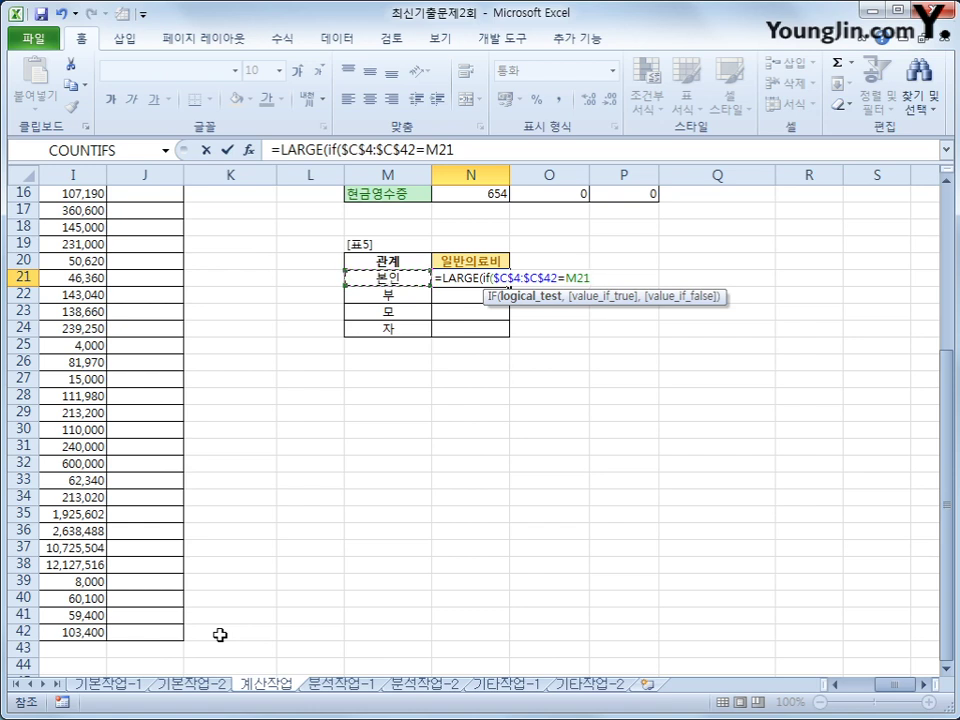
pyautogui.write(')')
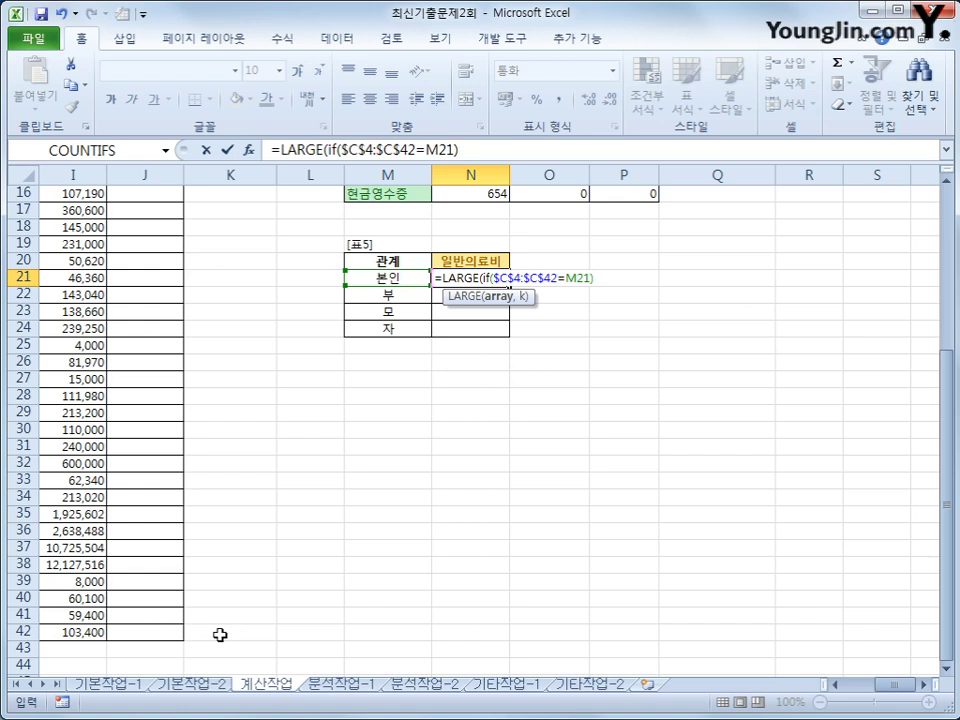
pyautogui.write('*')
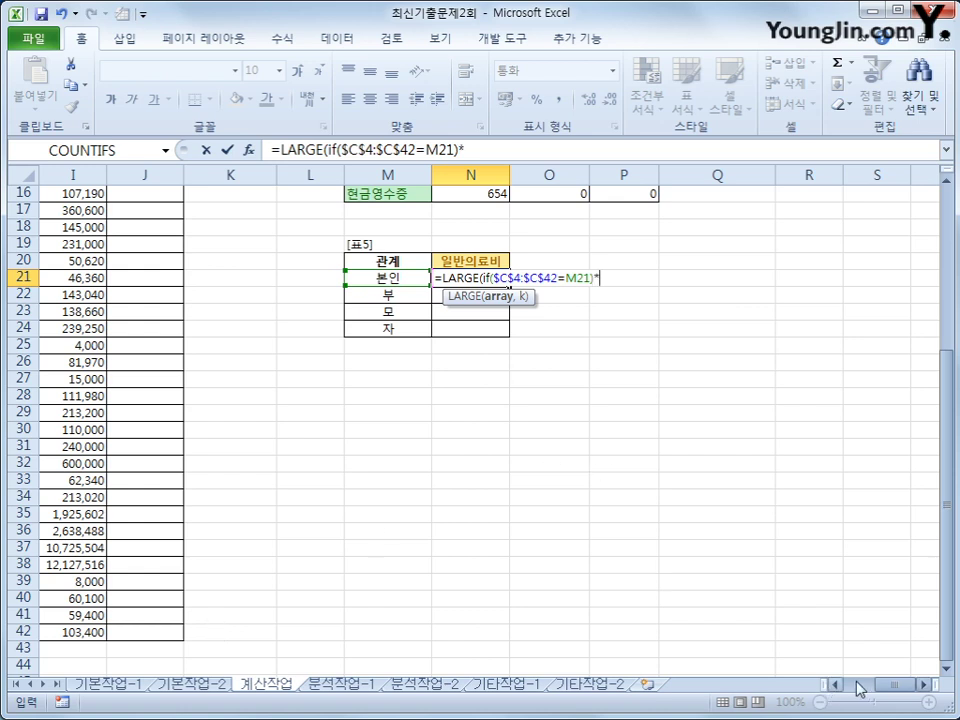
# Add N21's second condition, comparing the absolute 소득공제 range $E$4:$E$42 with the row-locked reference N$20
pyautogui.moveTo(893, 693); pyautogui.dragTo(860, 692)
pyautogui.scroll(5, 429, 465)
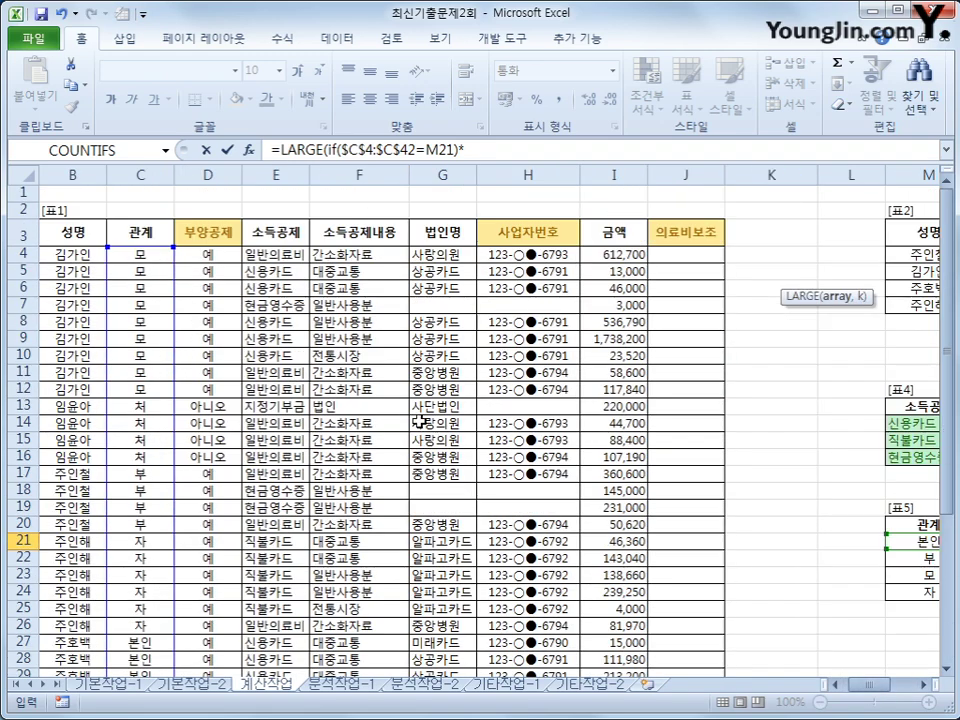
pyautogui.moveTo(285, 250); pyautogui.dragTo(295, 655)
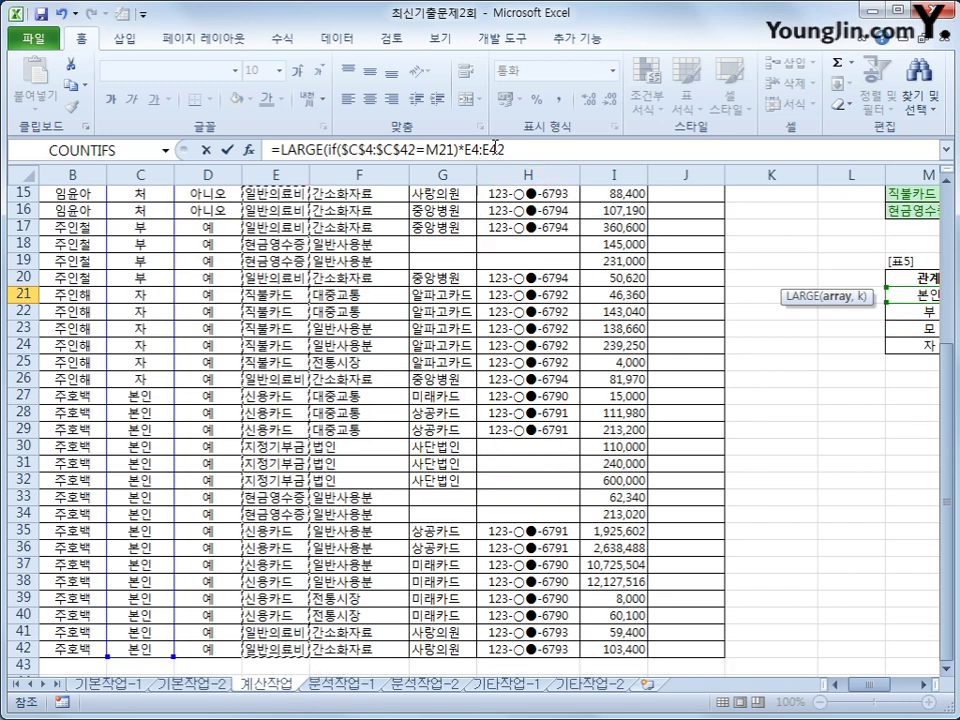
pyautogui.press('F4')
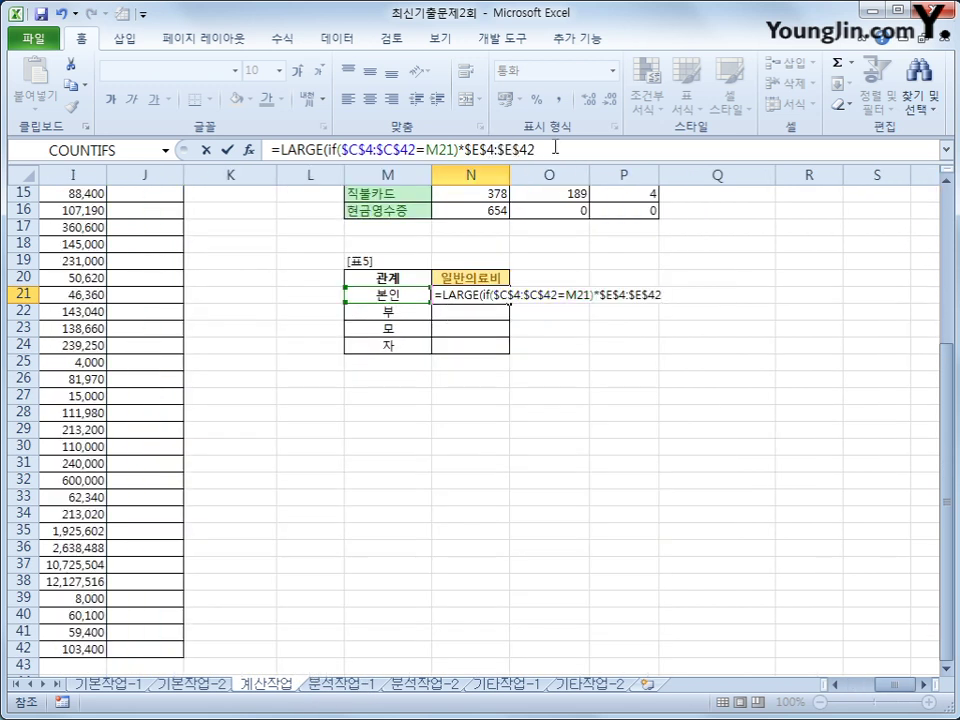
pyautogui.click(554, 148)
pyautogui.write('=')
pyautogui.click(478, 276)
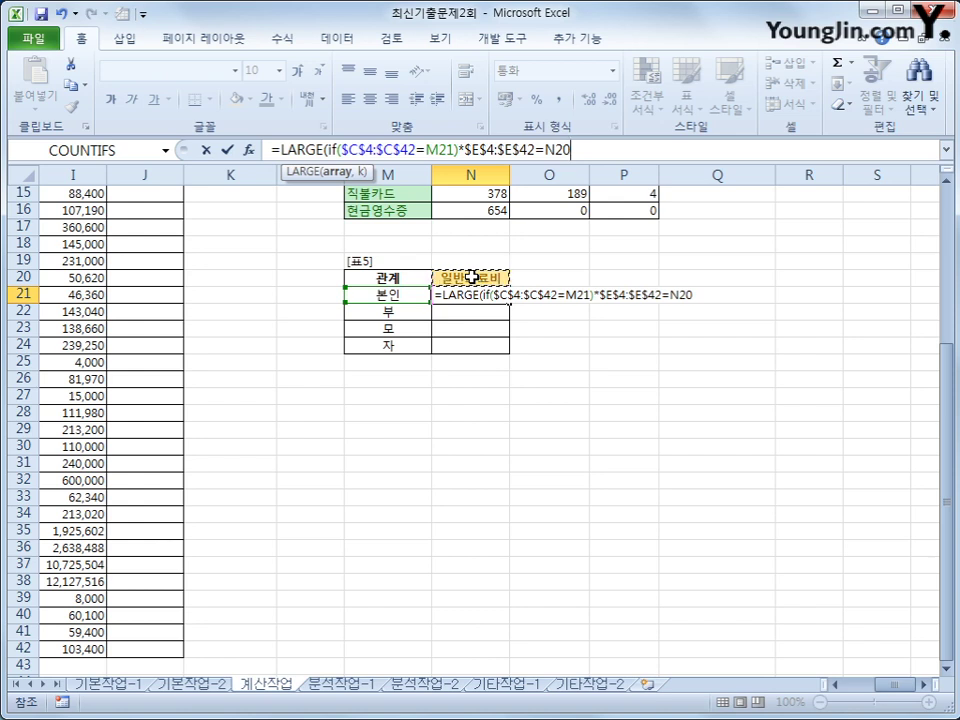
pyautogui.press('F4')
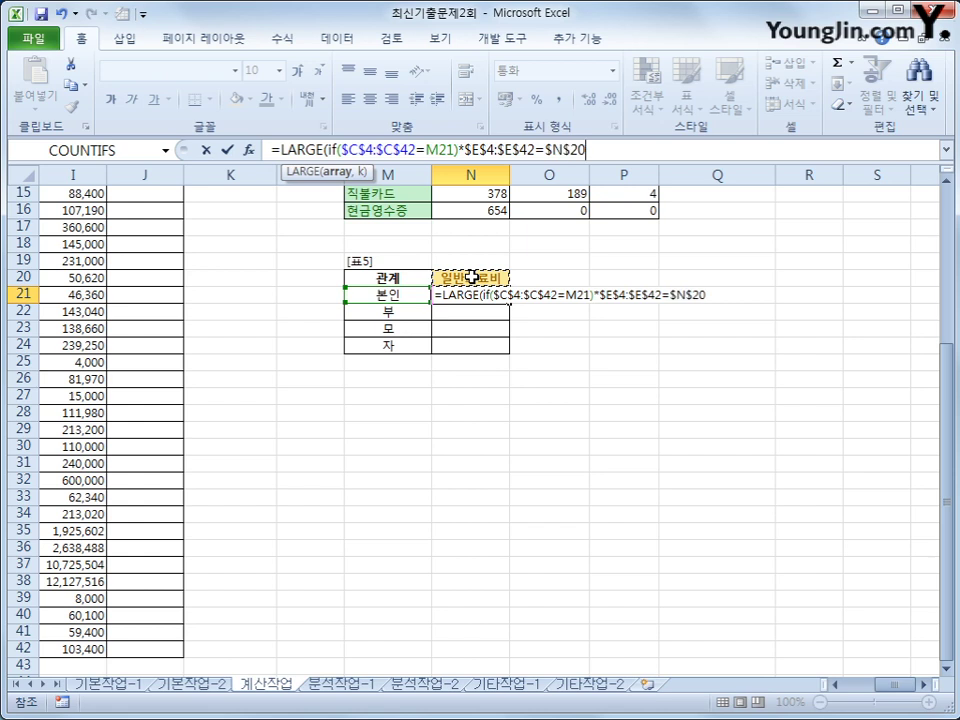
pyautogui.press('F4')
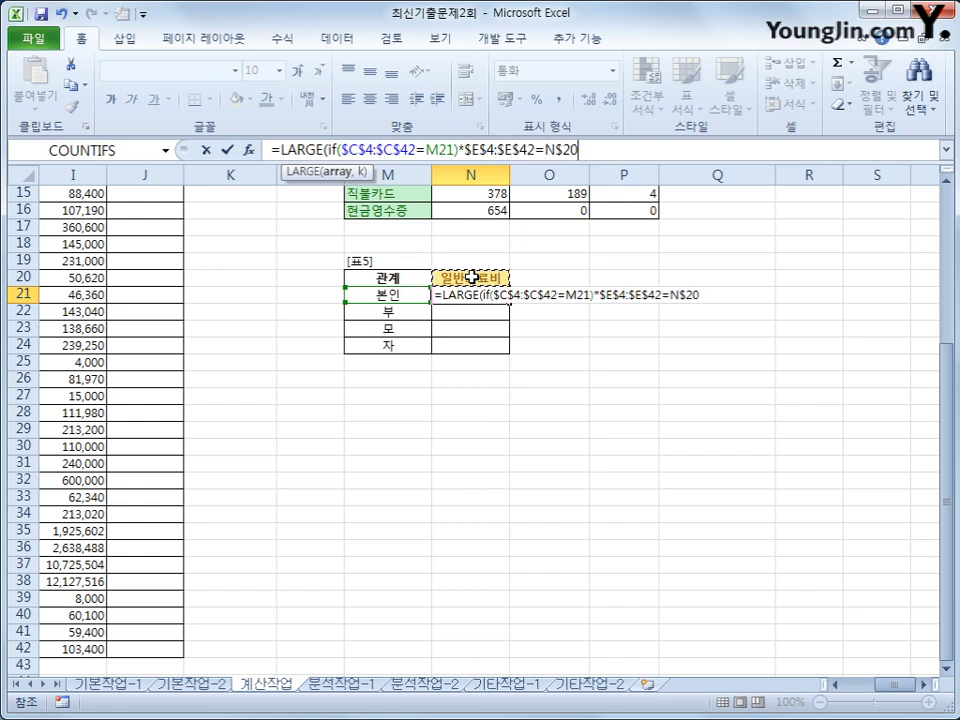
# Enclose N21's second condition, $E$4:$E$42=N$20, in parentheses and add a comma to start the next argument
pyautogui.click(524, 152)
pyautogui.write('(')
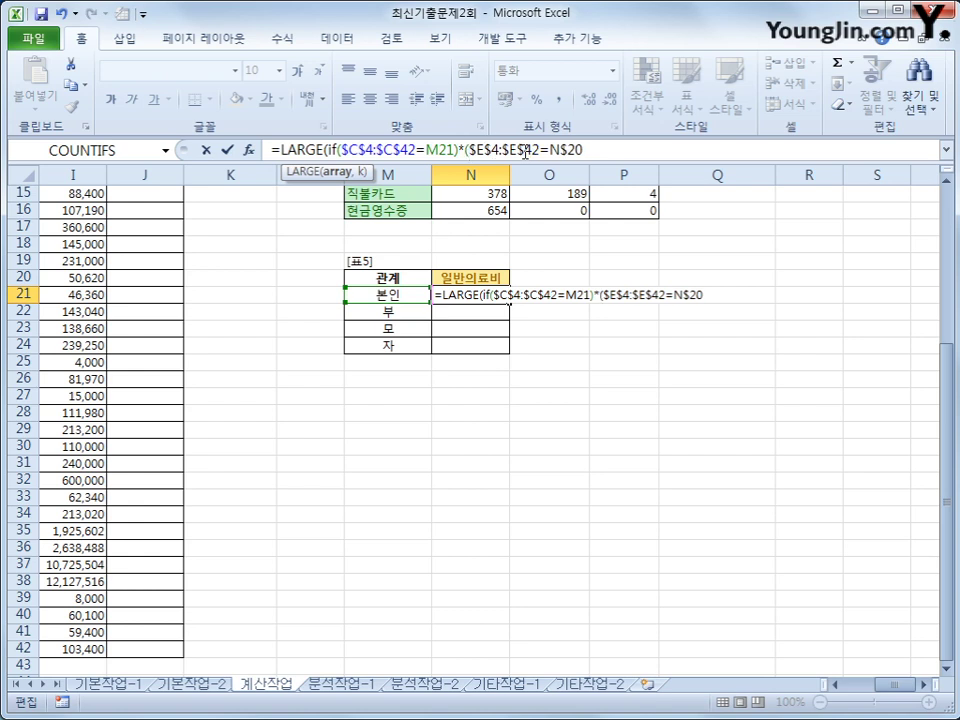
pyautogui.click(594, 150)
pyautogui.write('),')
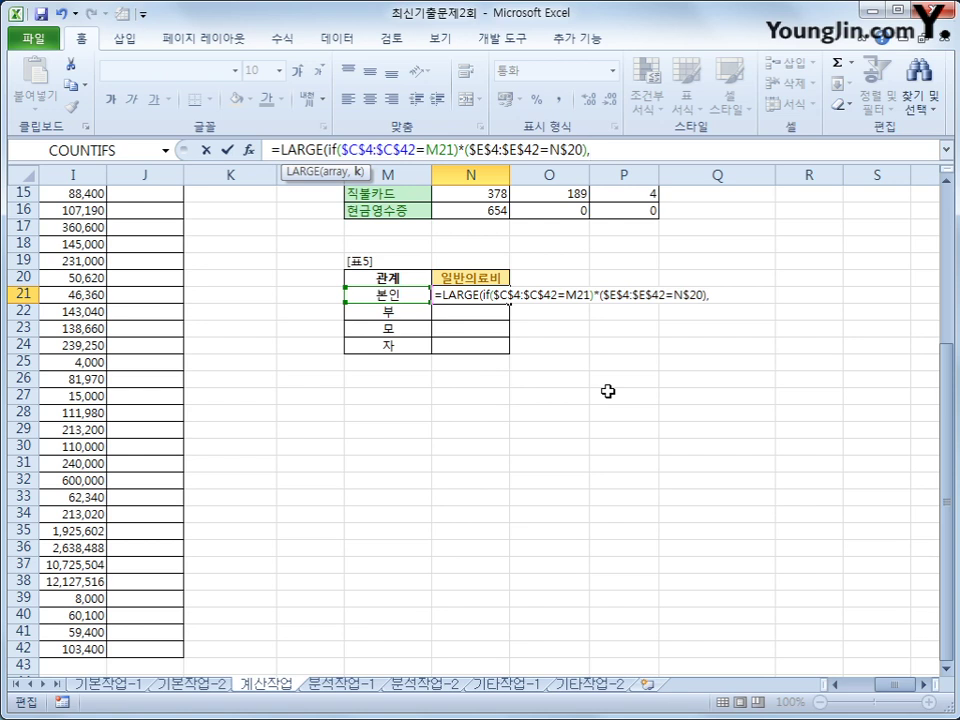
# Complete N21's LARGE part with the absolute 금액 range $I$4:$I$42, a closed IF and rank 1, followed by a minus sign
pyautogui.moveTo(868, 687); pyautogui.dragTo(845, 687)
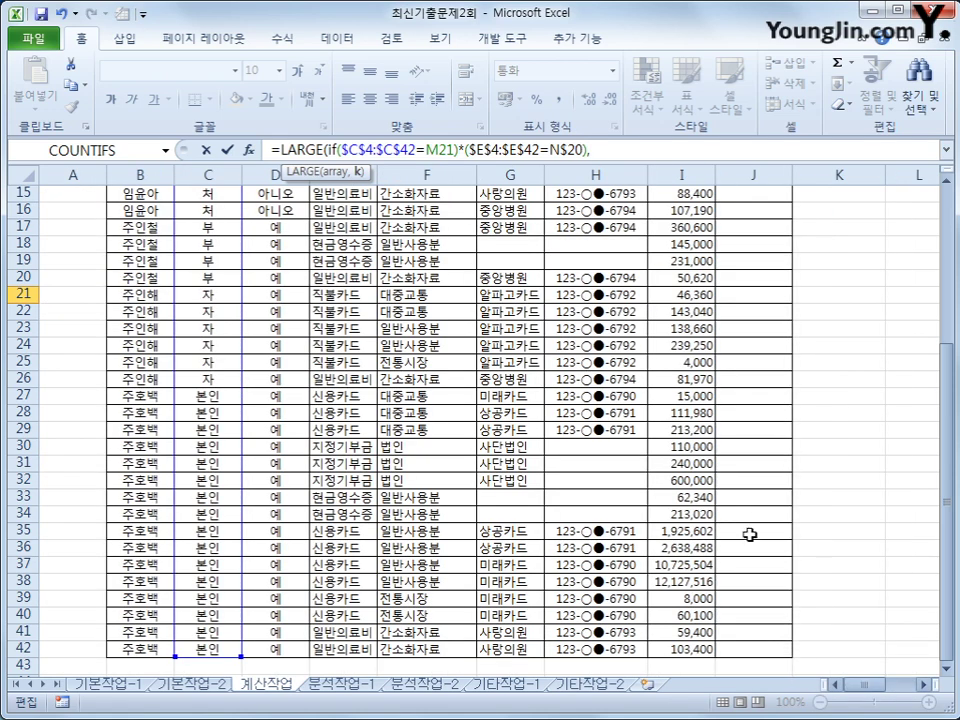
pyautogui.scroll(4, 710, 310)
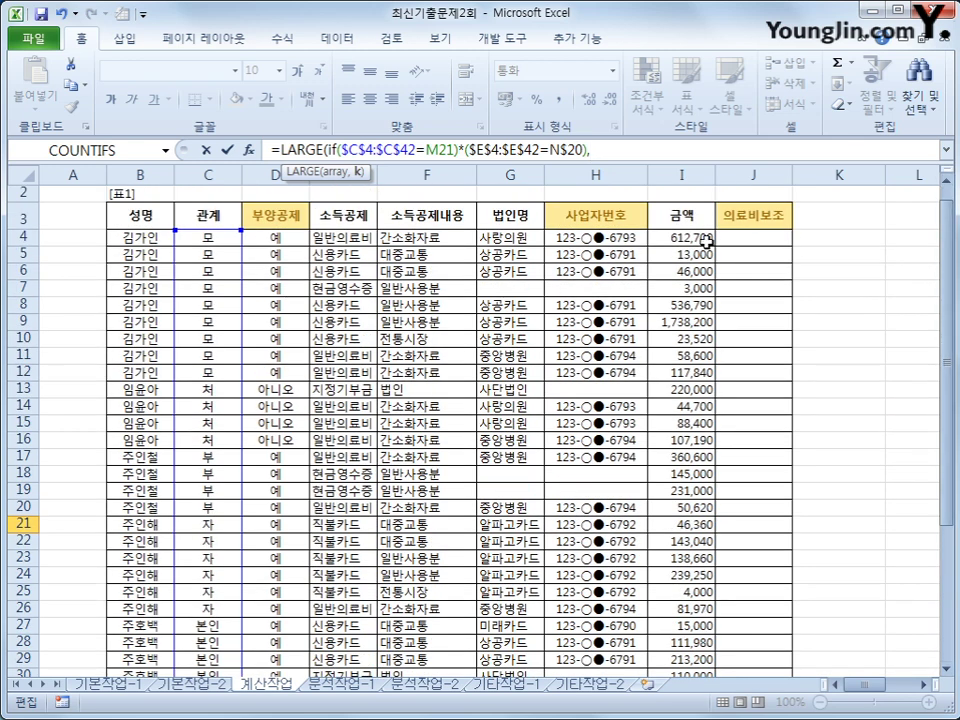
pyautogui.moveTo(705, 241); pyautogui.dragTo(686, 649)
pyautogui.press('F4')
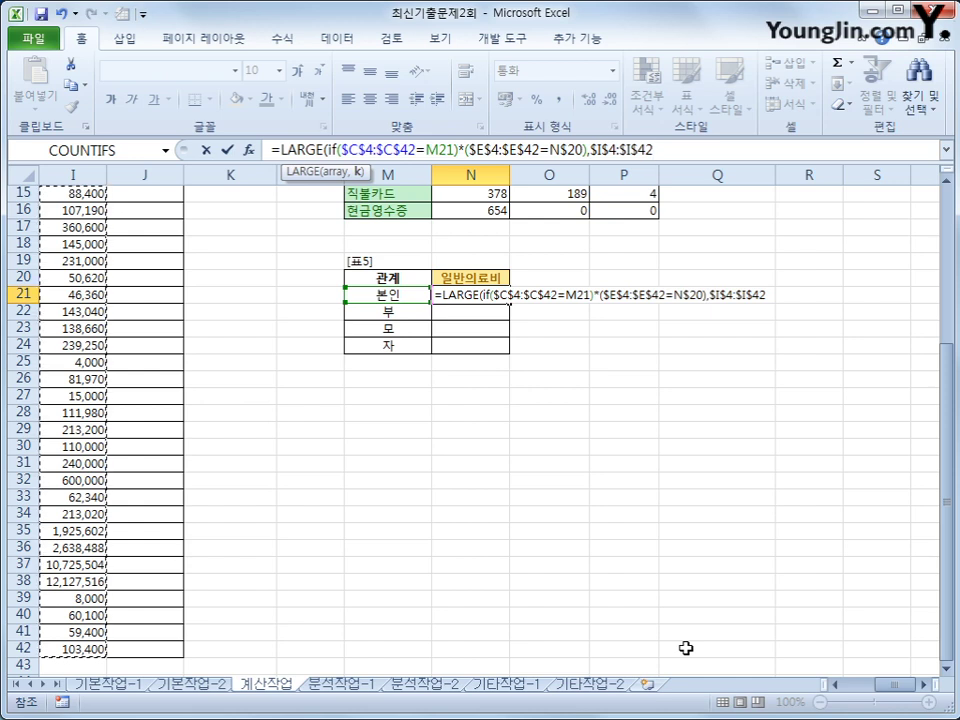
pyautogui.write('),')
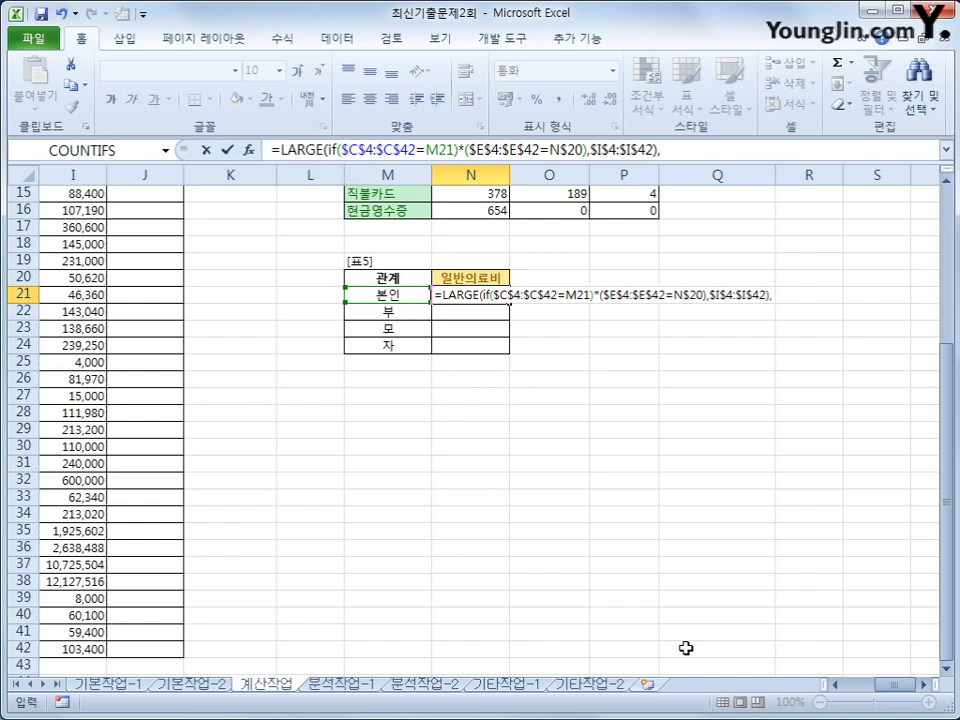
pyautogui.write('1)')
pyautogui.write('-')
# Copy LARGE's parenthesised arguments behind the minus sign in N21 and insert the SMALL function name before the copy
pyautogui.moveTo(323, 149); pyautogui.dragTo(675, 149)
pyautogui.hotkey('ctrl', 'c')
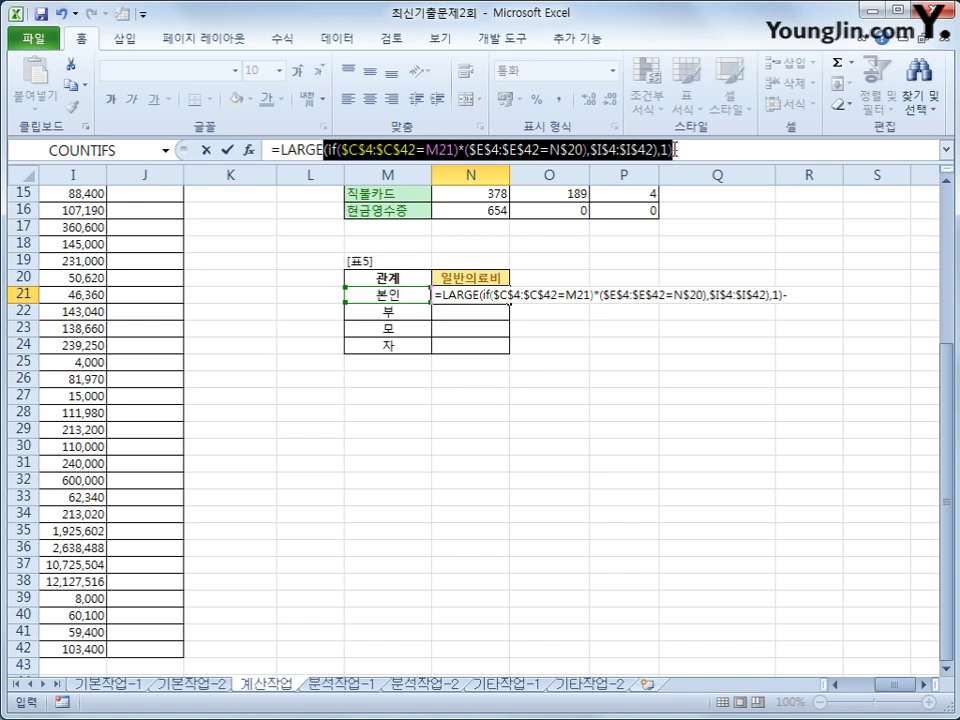
pyautogui.click(677, 149)
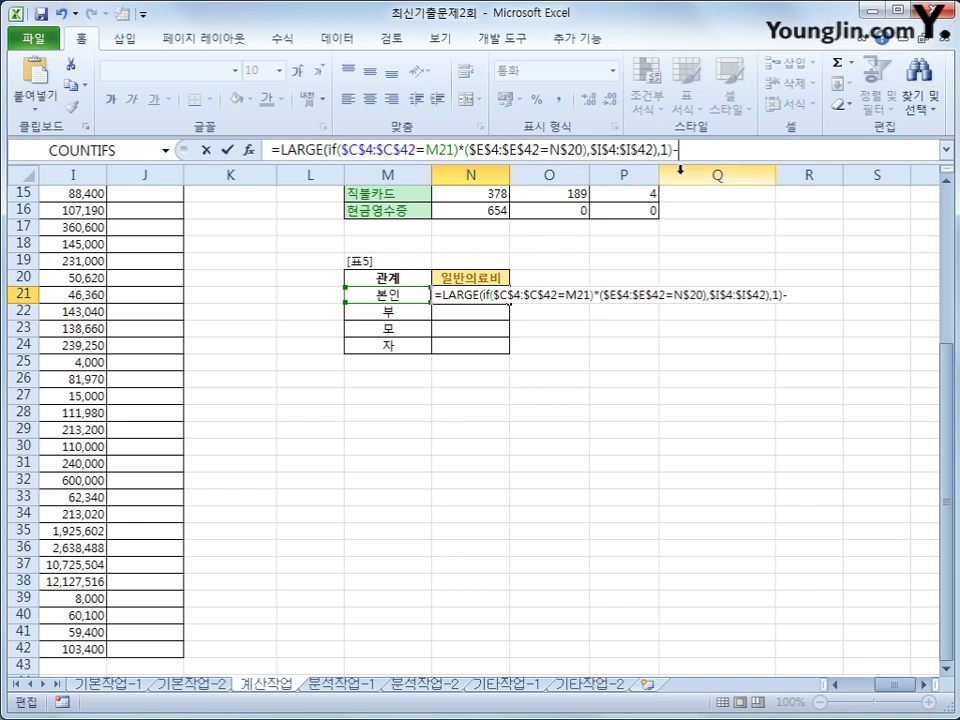
pyautogui.hotkey('ctrl', 'v')
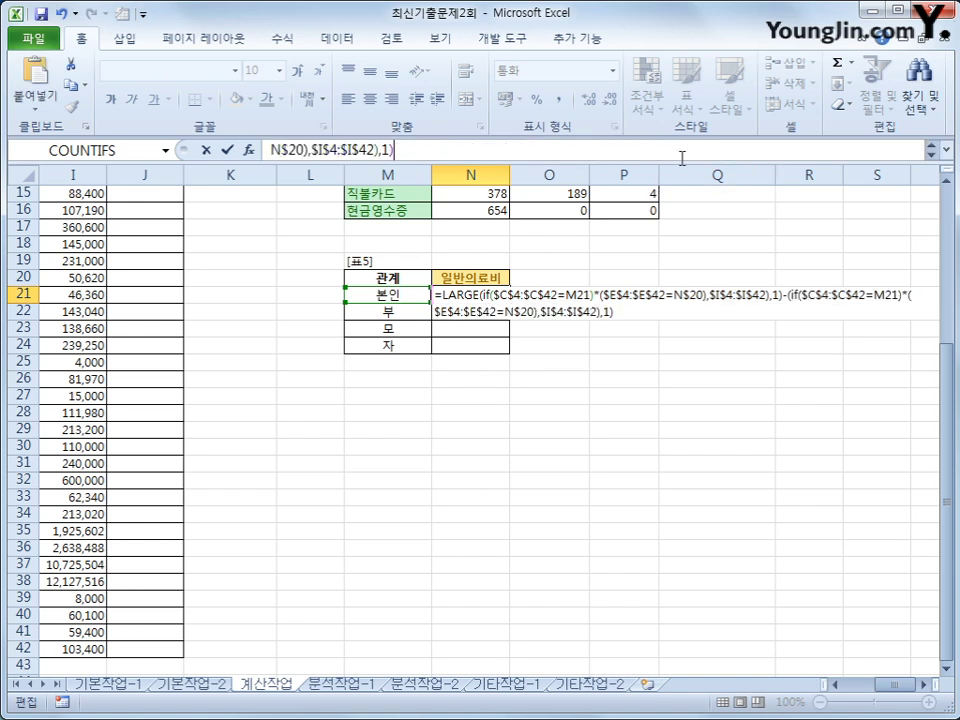
pyautogui.click(946, 149)
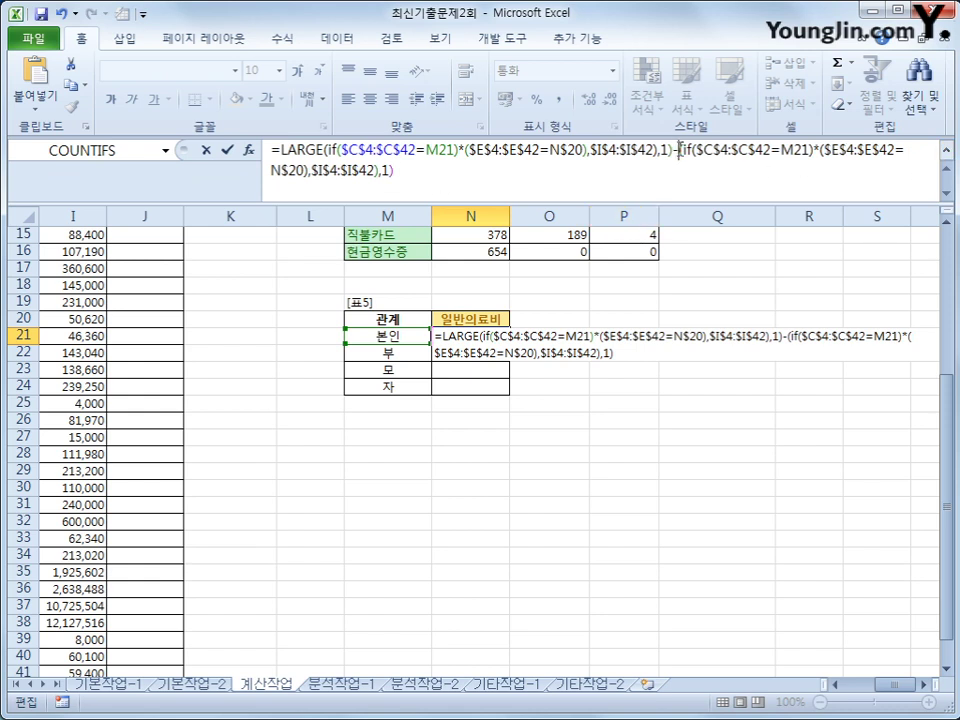
pyautogui.click(678, 149)
pyautogui.write('sm')
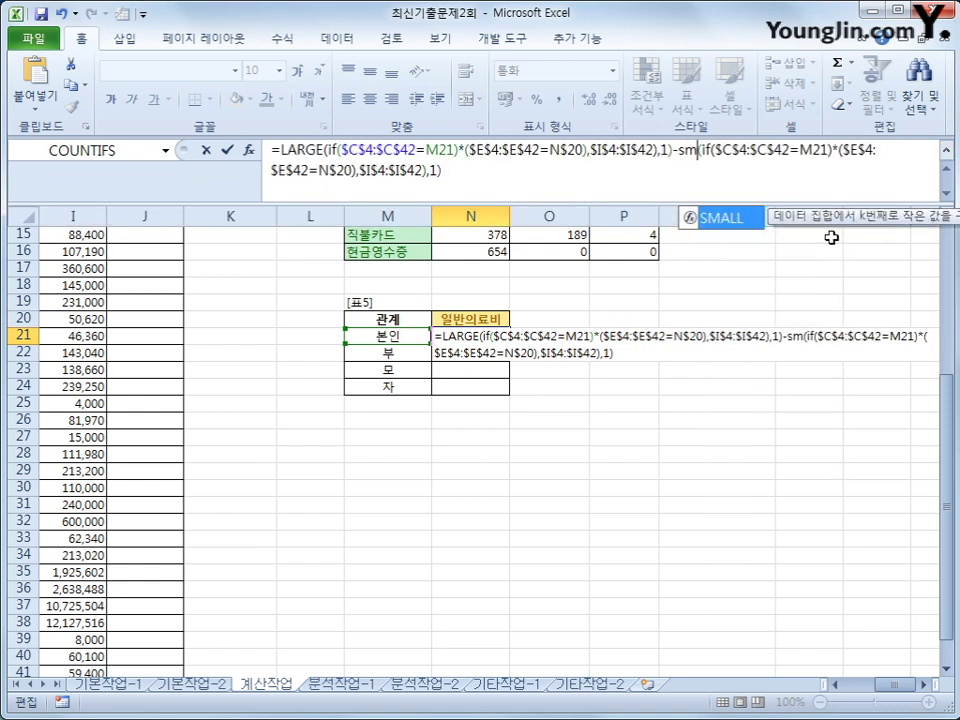
pyautogui.press('Tab')
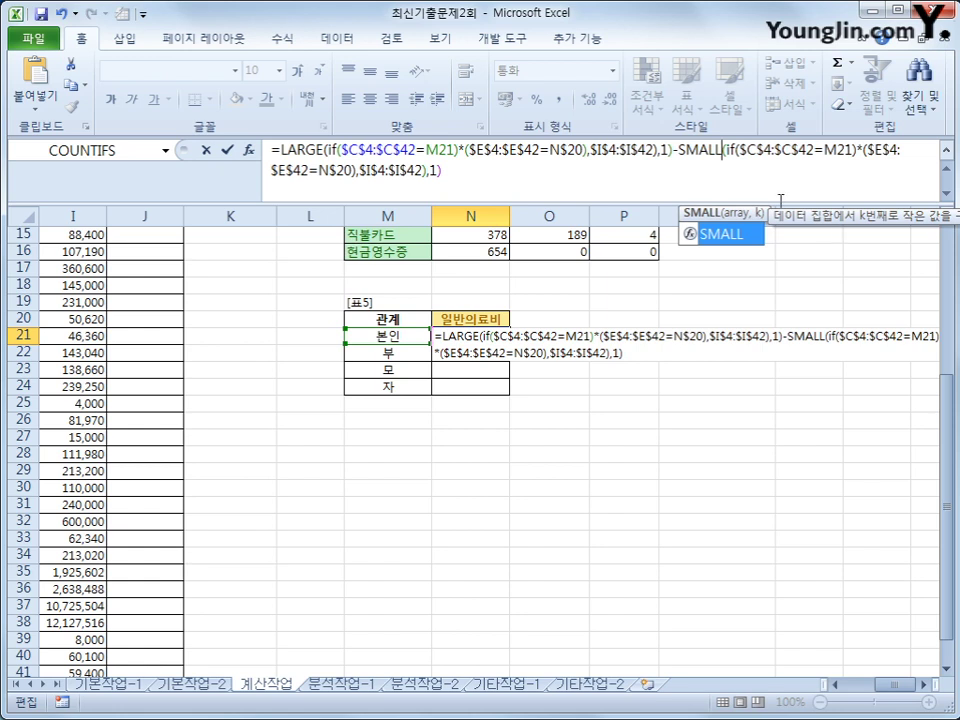
# Try to enter N21's LARGE minus SMALL formula as an array formula
pyautogui.click(609, 177)
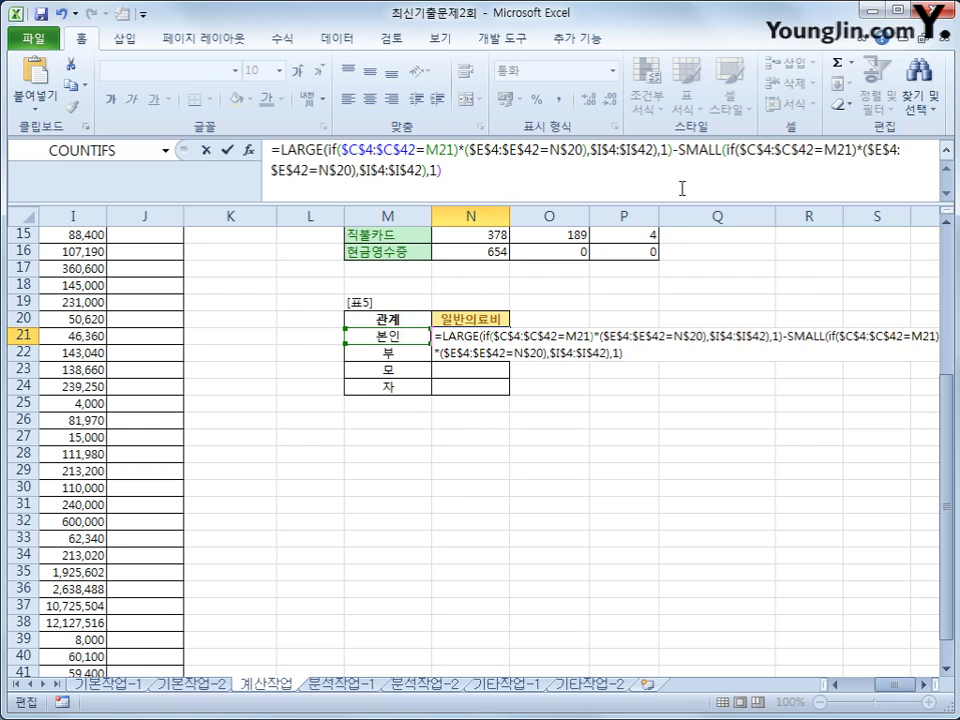
pyautogui.hotkey('ctrl', 'shift', 'Return')
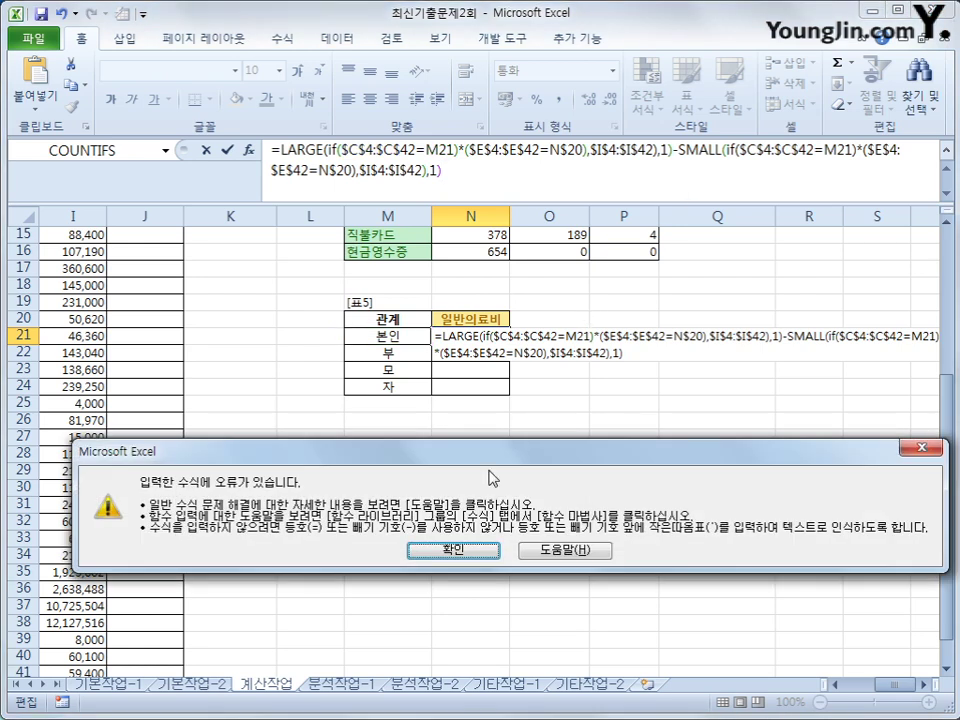
pyautogui.click(448, 552)
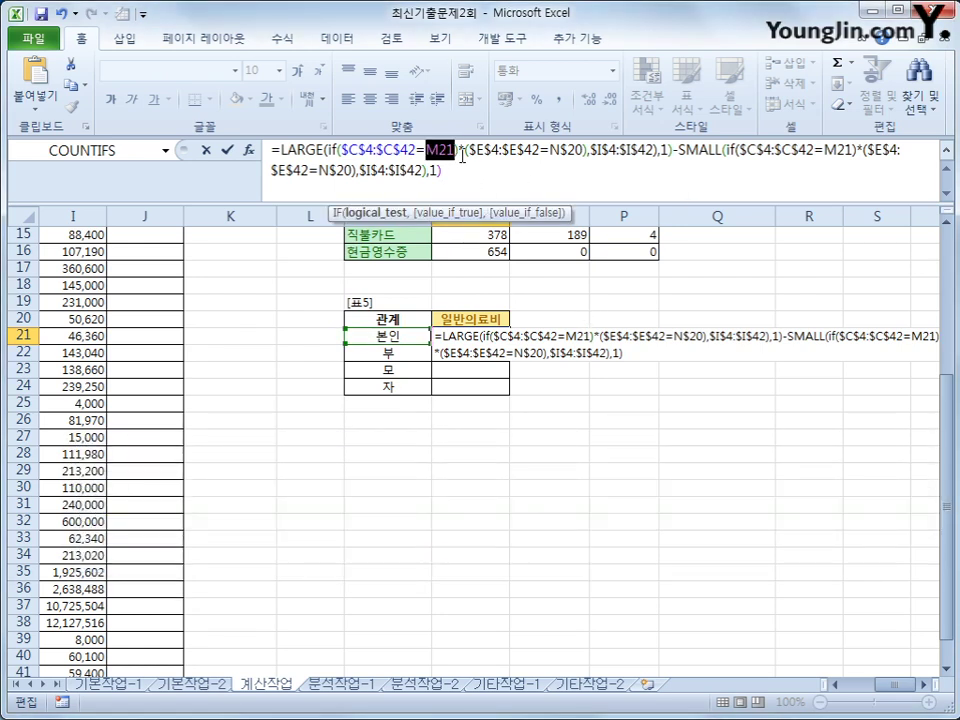
# Add the missing opening parenthesis before the 관계 condition $C$4:$C$42=M21 in both IF functions of N21
pyautogui.click(462, 156)
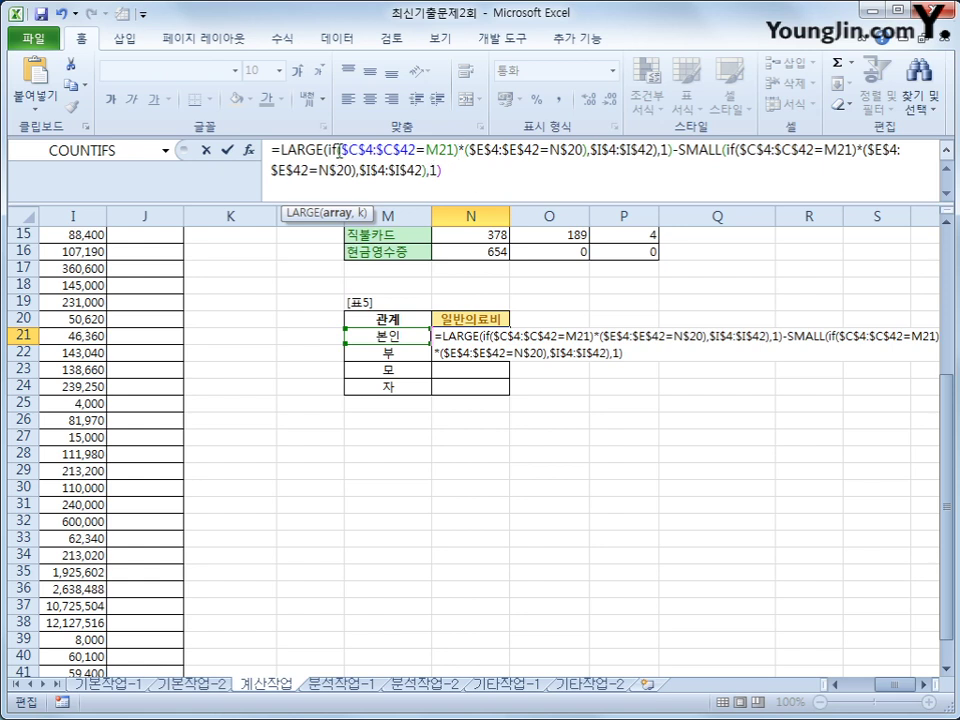
pyautogui.moveTo(343, 150); pyautogui.dragTo(365, 150)
pyautogui.click(477, 177)
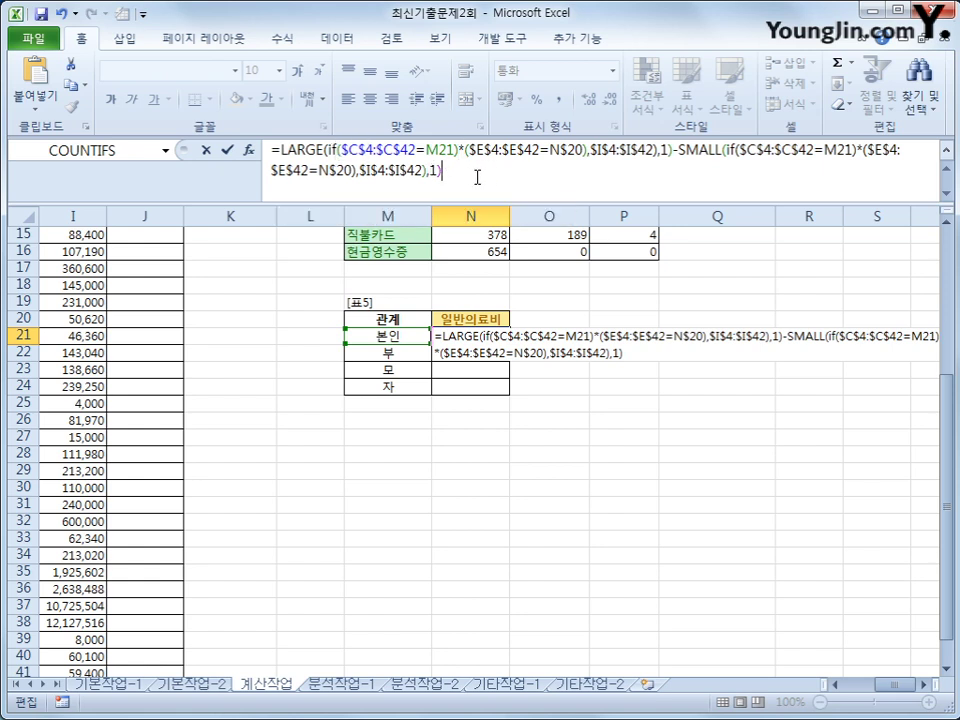
pyautogui.click(338, 150)
pyautogui.write('(')
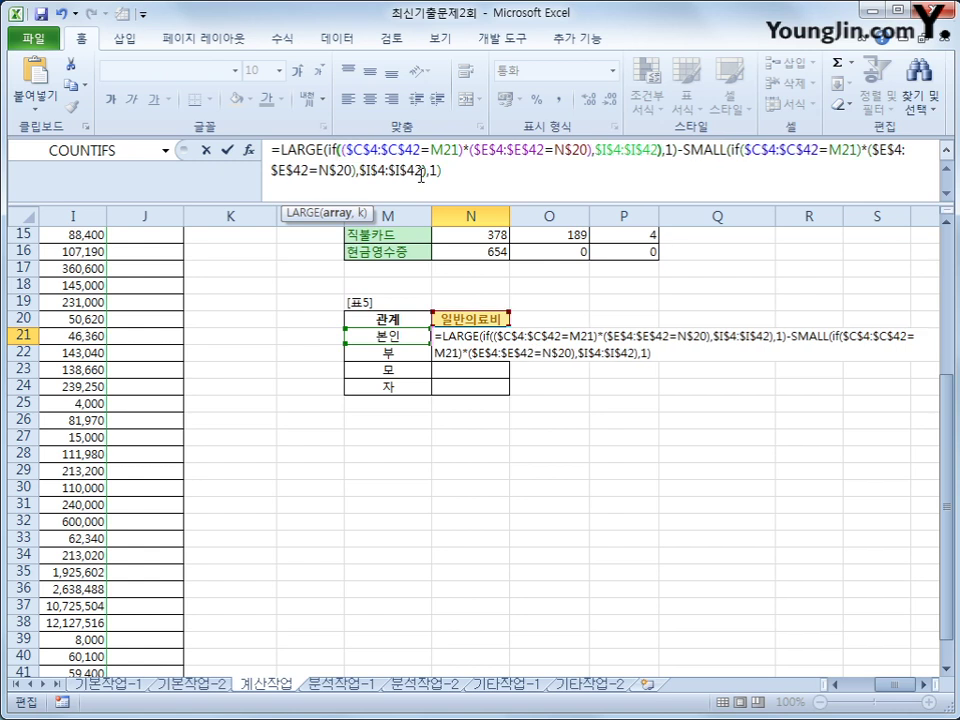
pyautogui.moveTo(340, 150); pyautogui.dragTo(593, 156)
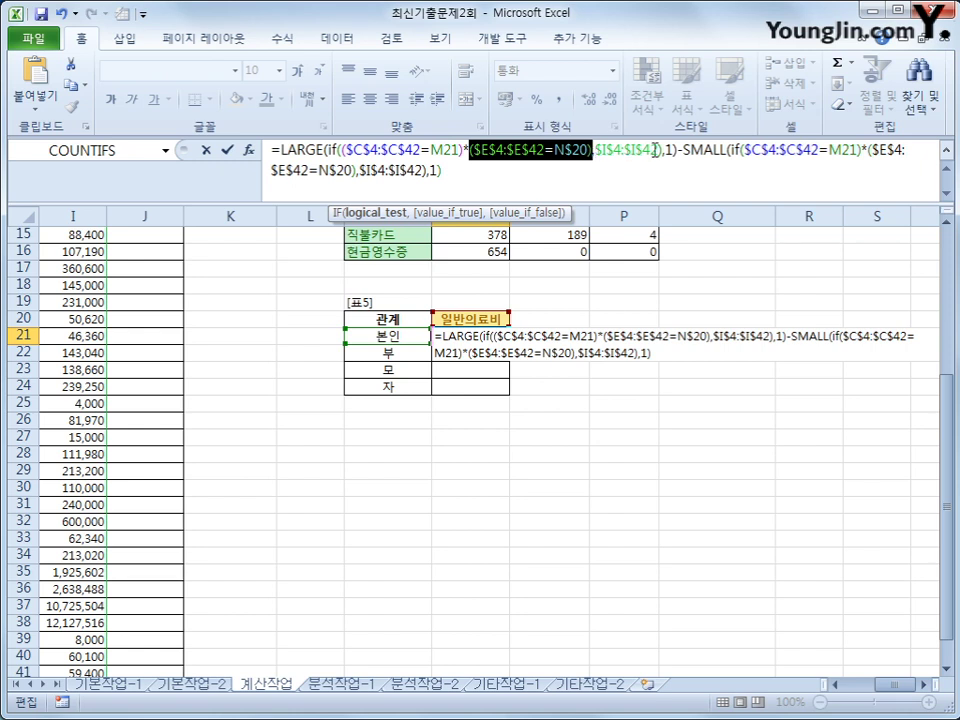
pyautogui.click(678, 151)
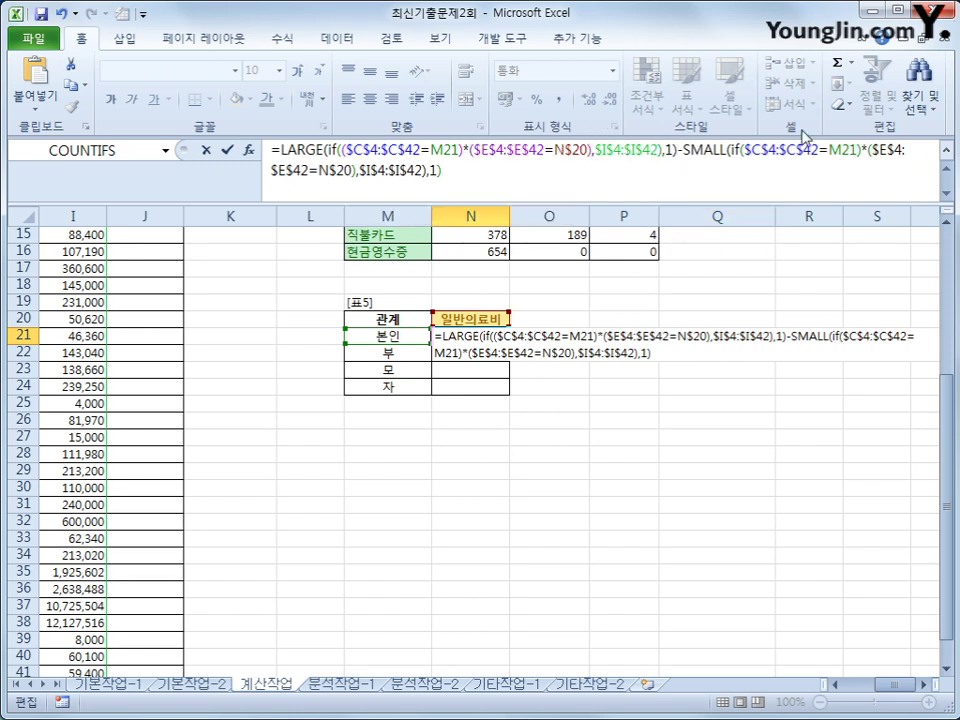
pyautogui.click(745, 158)
pyautogui.write('(')
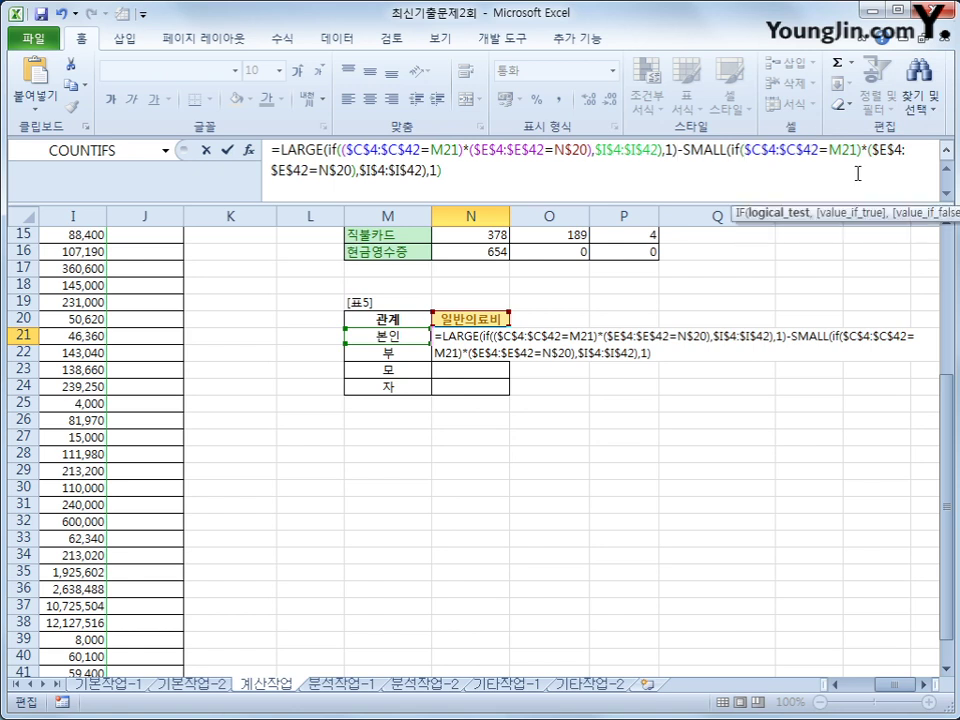
# Enter N21's formula as an array formula and fill it down through N24
pyautogui.click(611, 187)
pyautogui.hotkey('ctrl', 'shift', 'Return')
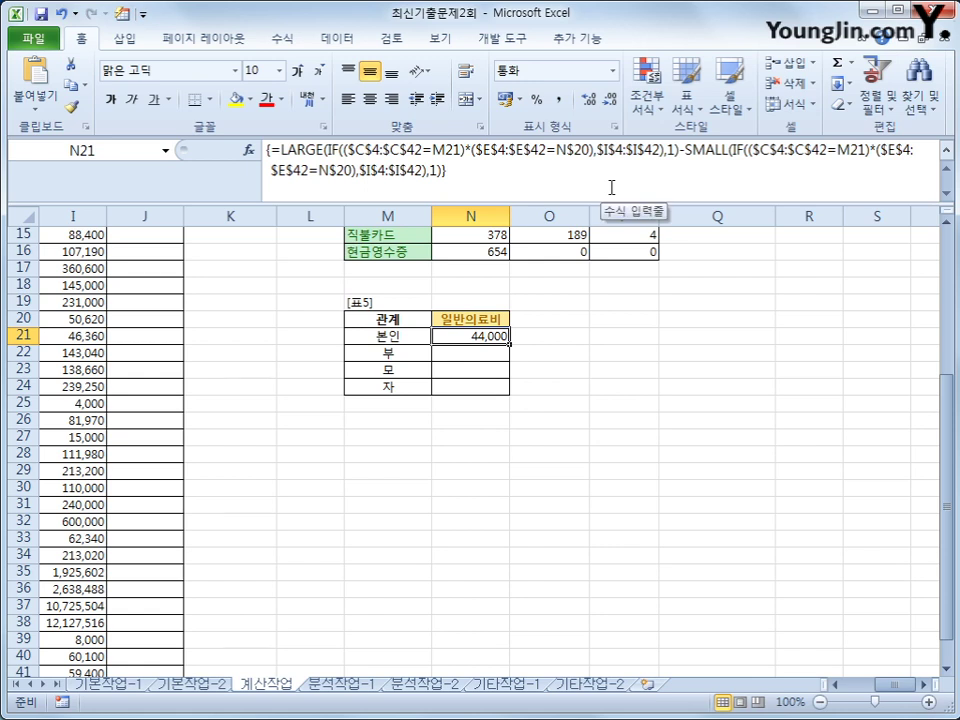
pyautogui.moveTo(508, 344); pyautogui.dragTo(501, 397)
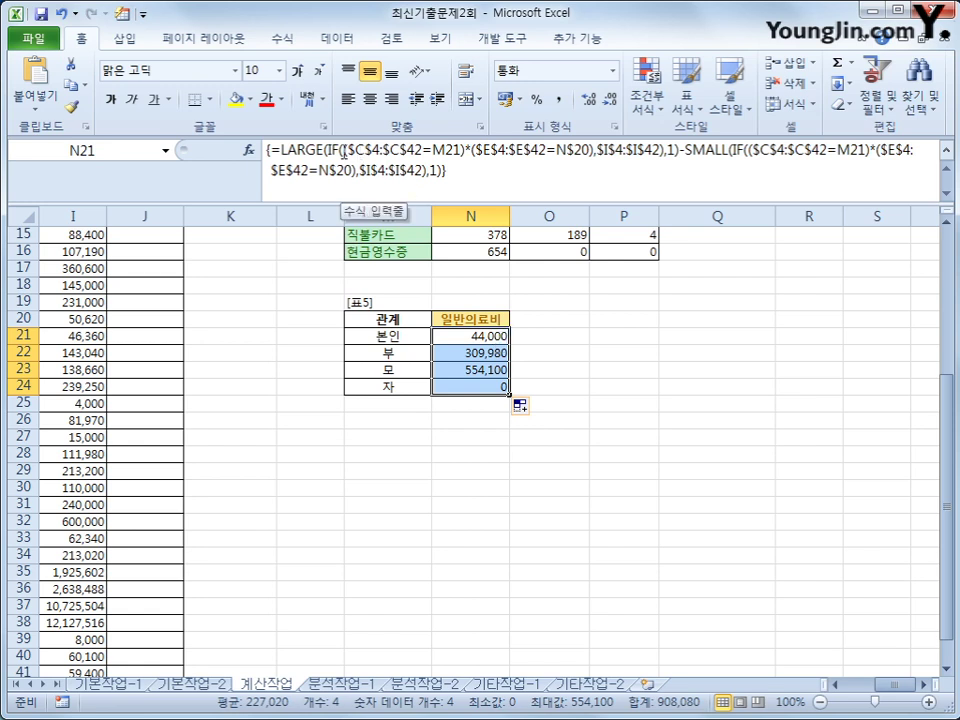
# Check the parentheses around the two IF conditions in N21's array formula, and collapse the expanded formula display
pyautogui.moveTo(345, 152); pyautogui.dragTo(586, 152)
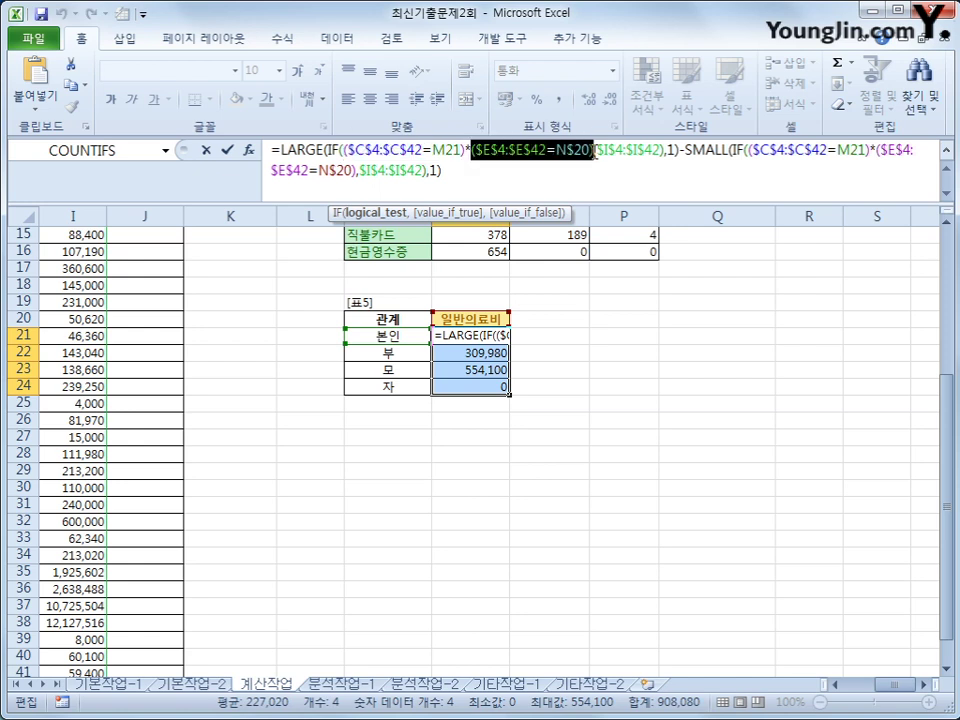
pyautogui.click(340, 150)
pyautogui.write('(')
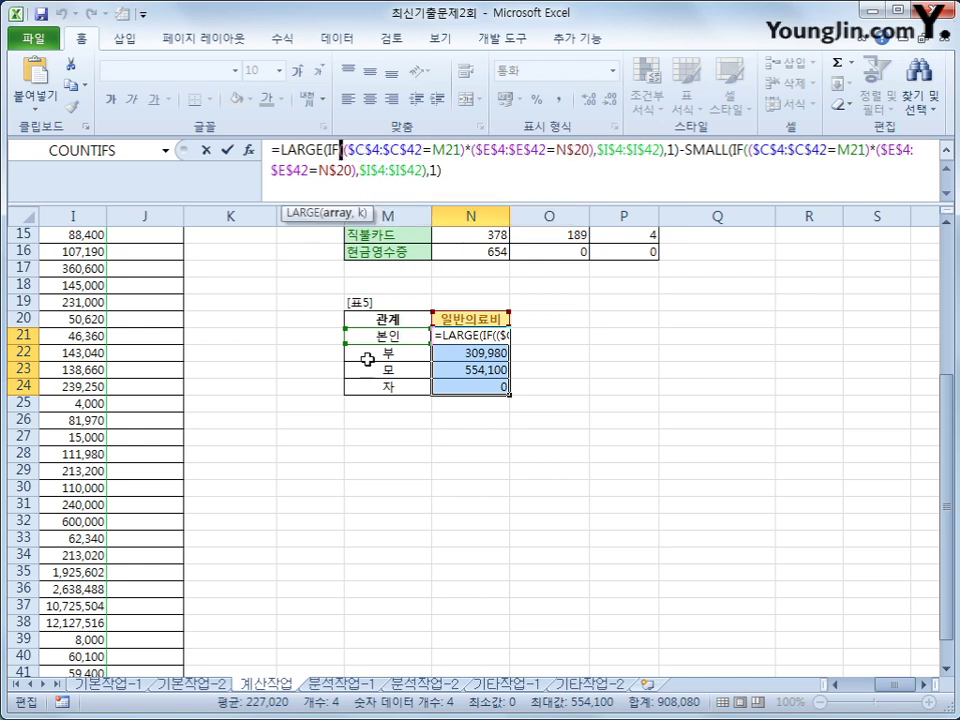
pyautogui.click(515, 169)
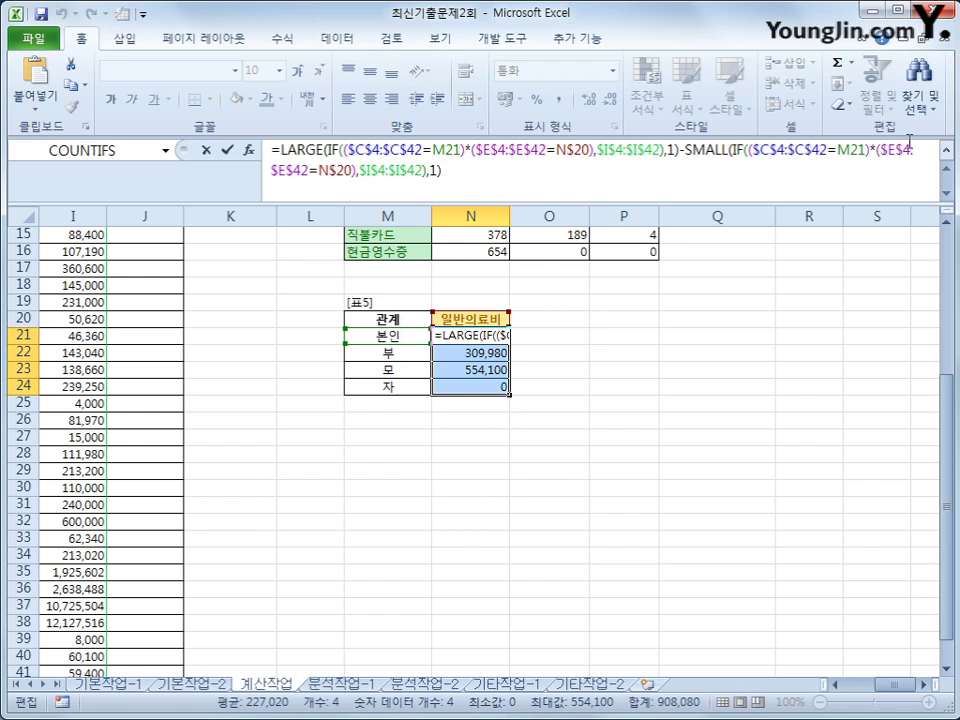
pyautogui.hotkey('ctrl', 'shift', 'Return')
pyautogui.click(942, 151)
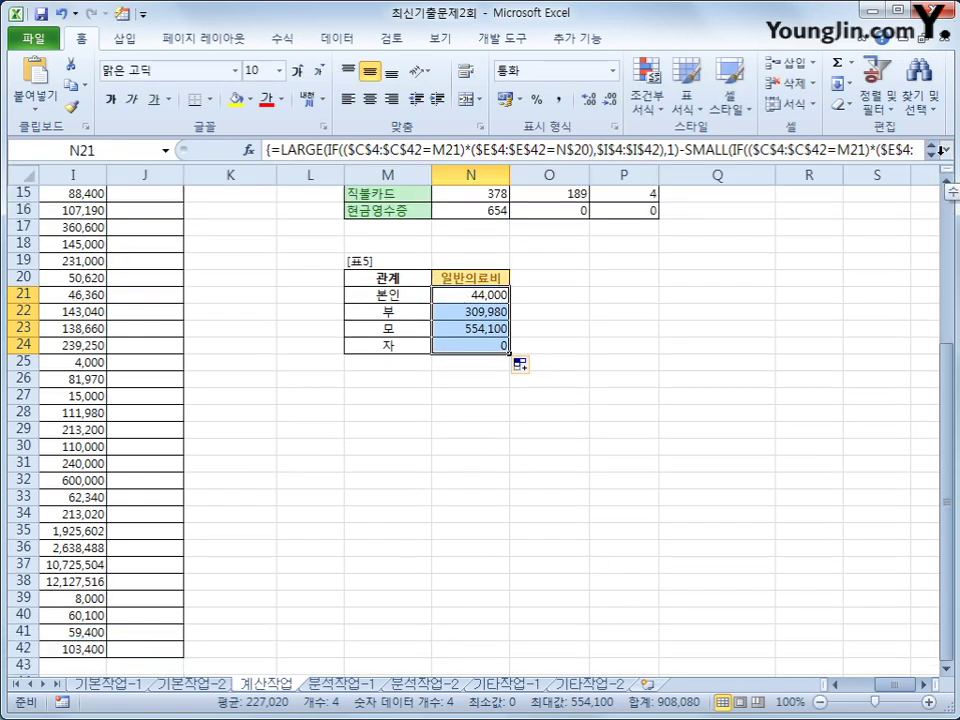
pyautogui.click(624, 323)
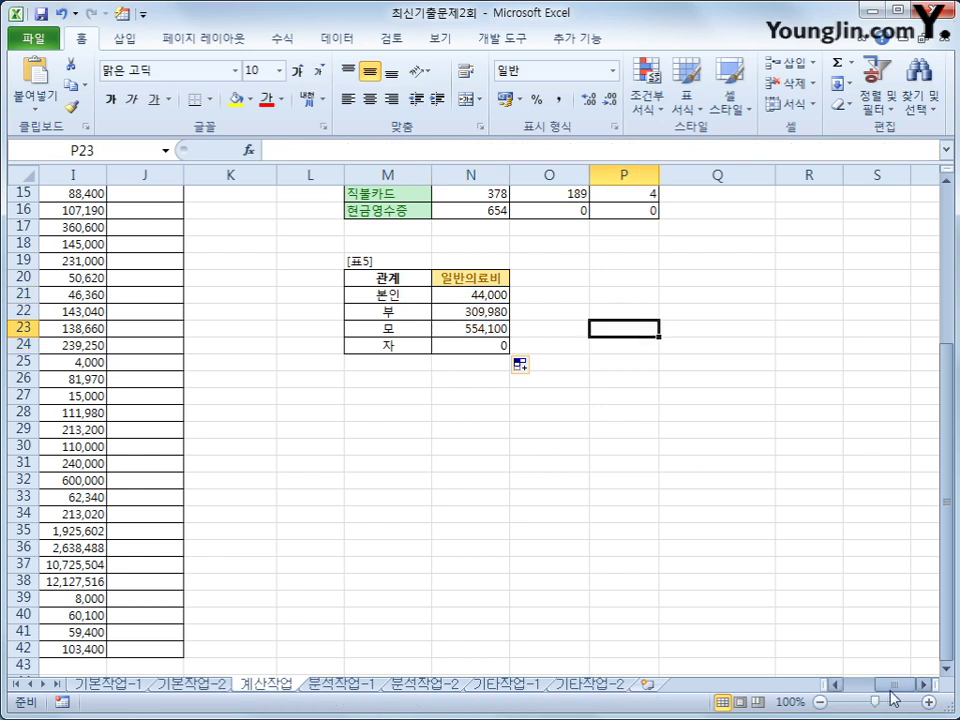
# Select J4, the first empty 의료비보조 cell in 표1
pyautogui.click(859, 690)
pyautogui.scroll(2, 889, 612)
pyautogui.scroll(3, 889, 612)
pyautogui.click(767, 253)
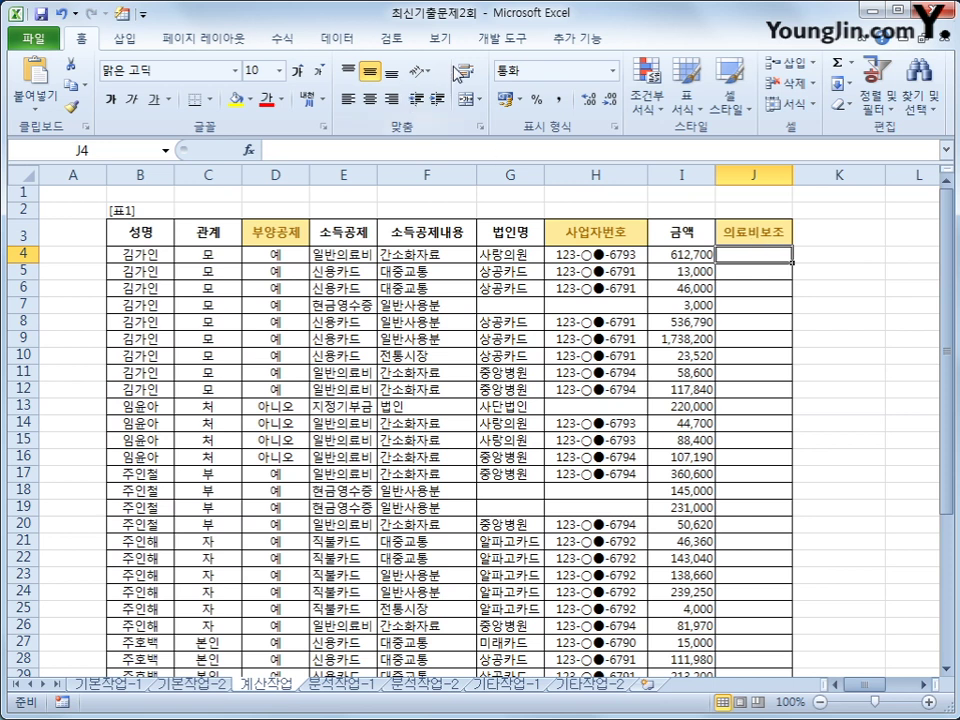
# Open the Visual Basic editor for the workbook and insert a new standard module
pyautogui.click(502, 38)
pyautogui.click(30, 88)
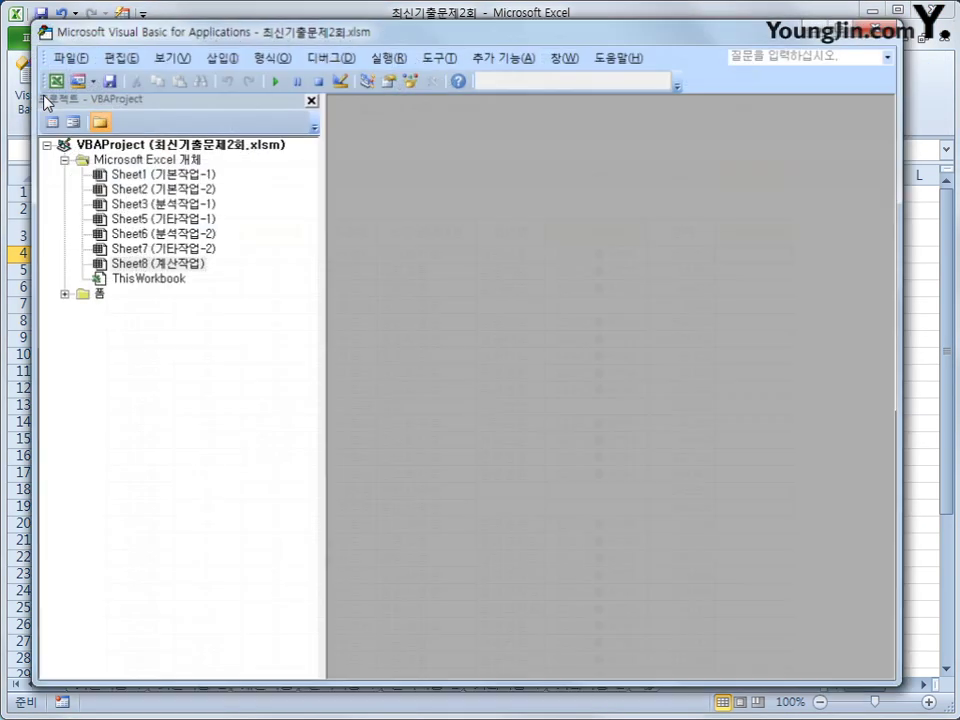
pyautogui.click(219, 56)
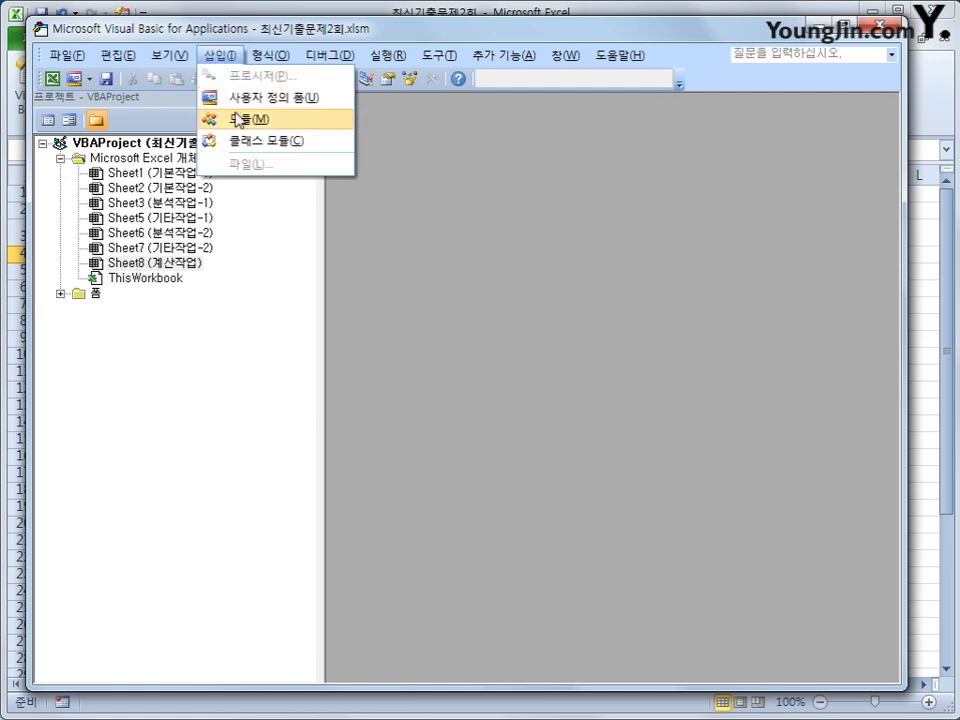
pyautogui.click(225, 118)
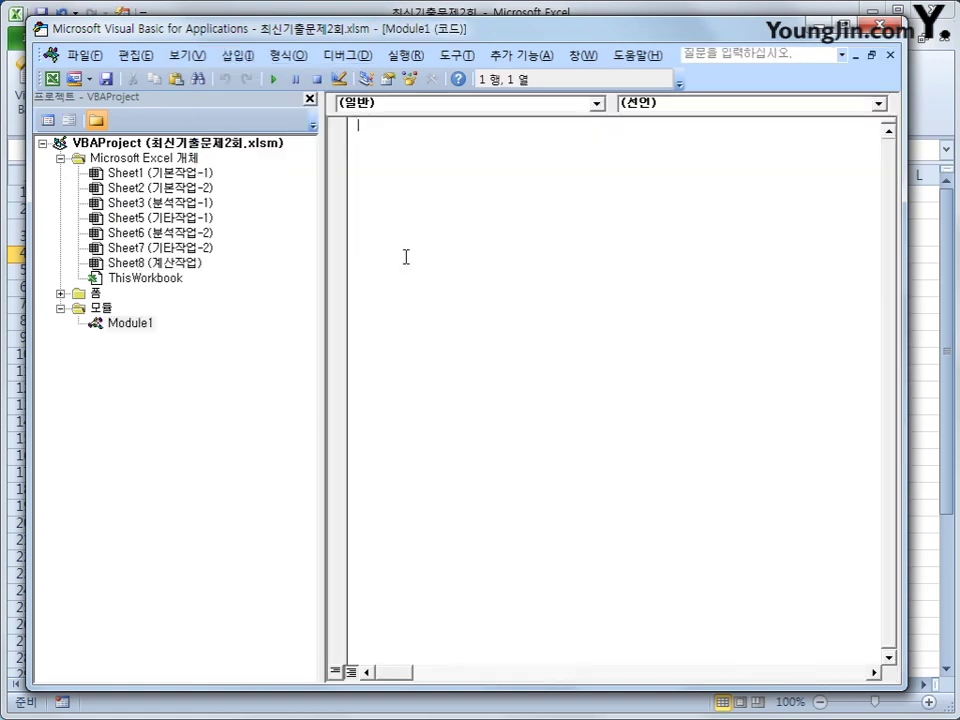
# Declare the public function fn의료비보조 with the arguments 관계, 소득공제 and 금액 in the new module
pyautogui.write('public fu')
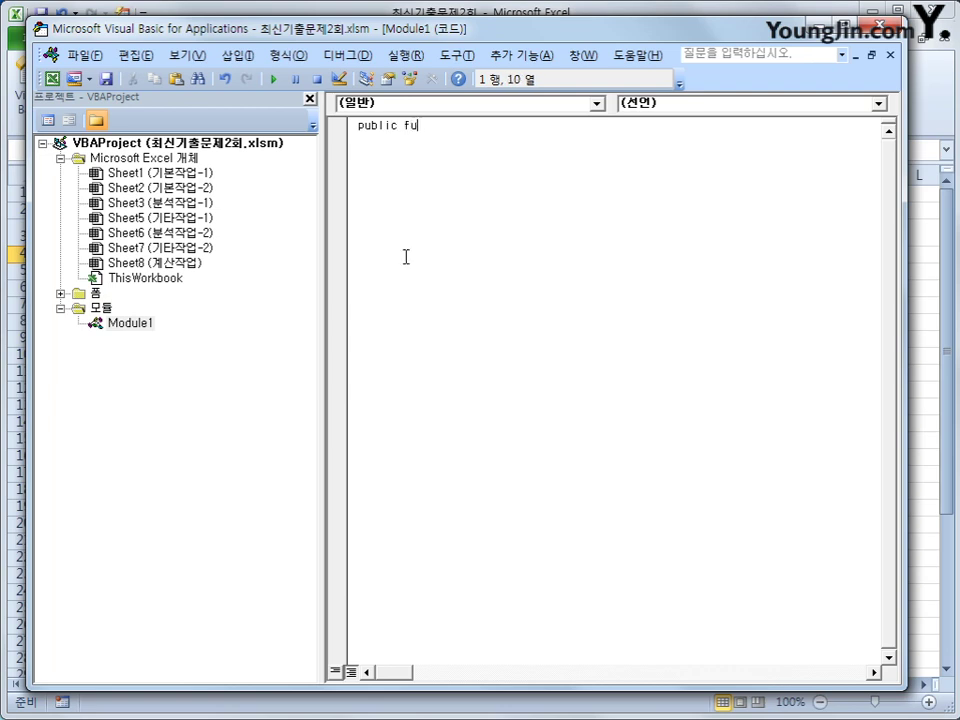
pyautogui.write('nction fn의료비')
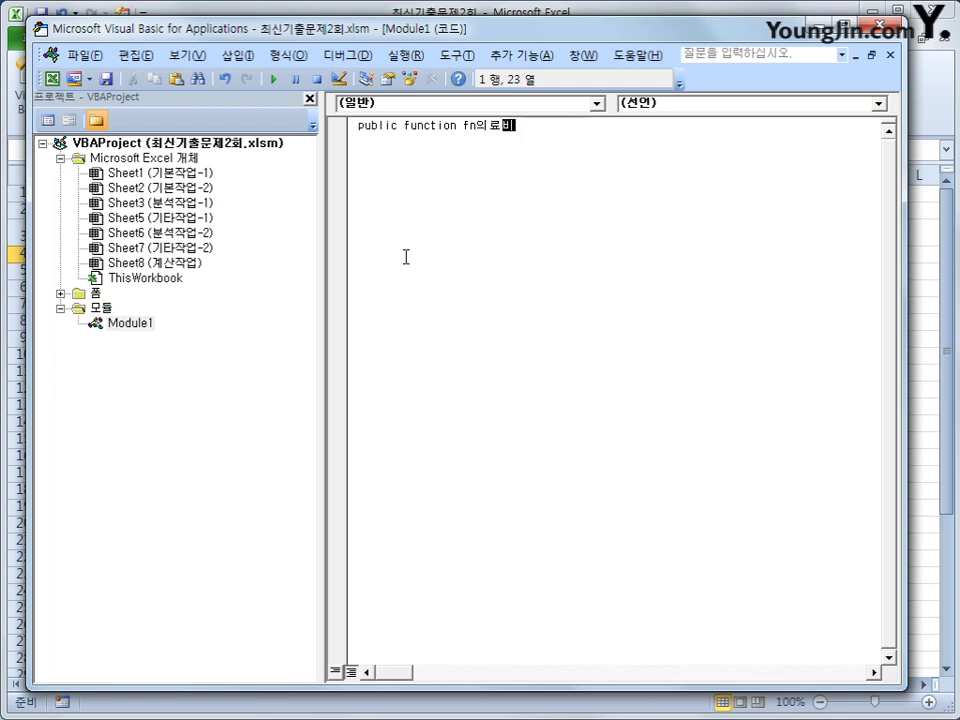
pyautogui.write('보조(ㄱ')
pyautogui.write('관계,')
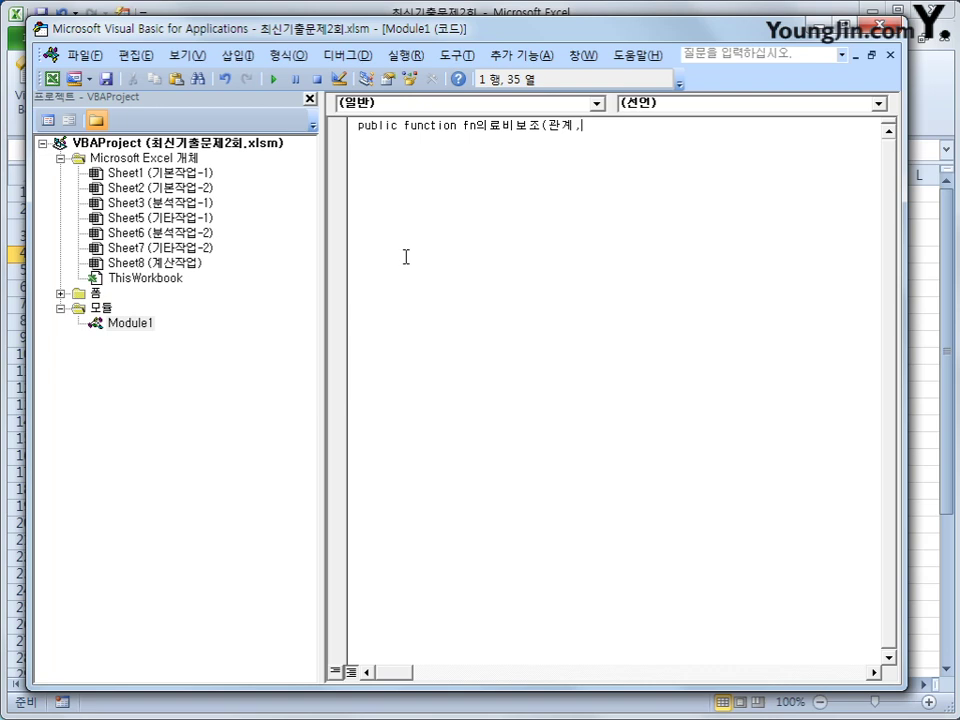
pyautogui.write('소득공제,금액)')
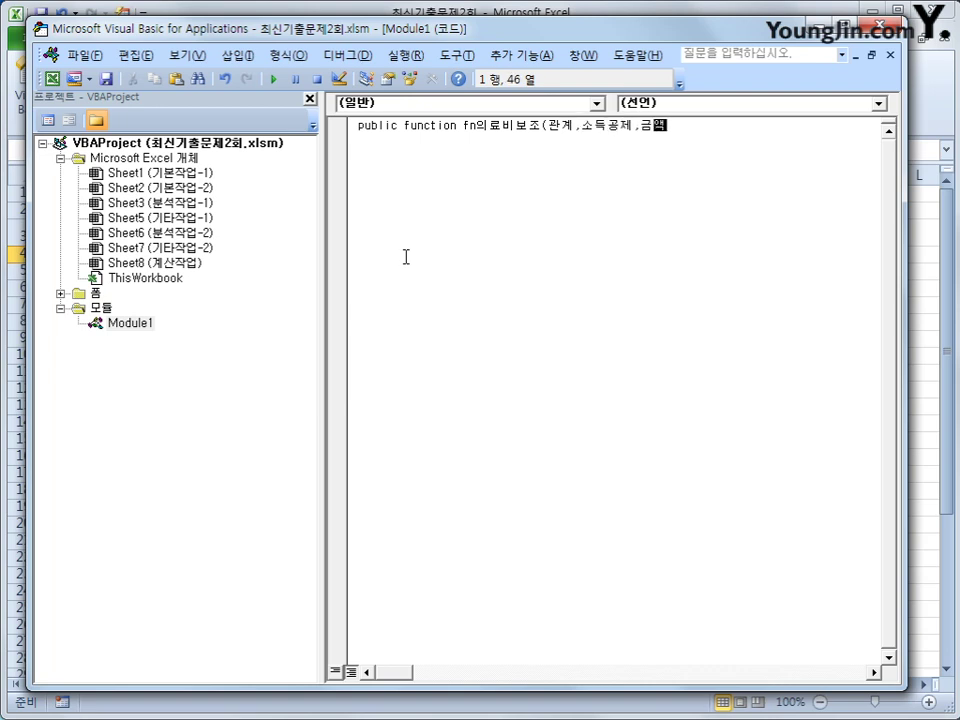
pyautogui.press('Return')
pyautogui.press('Tab')
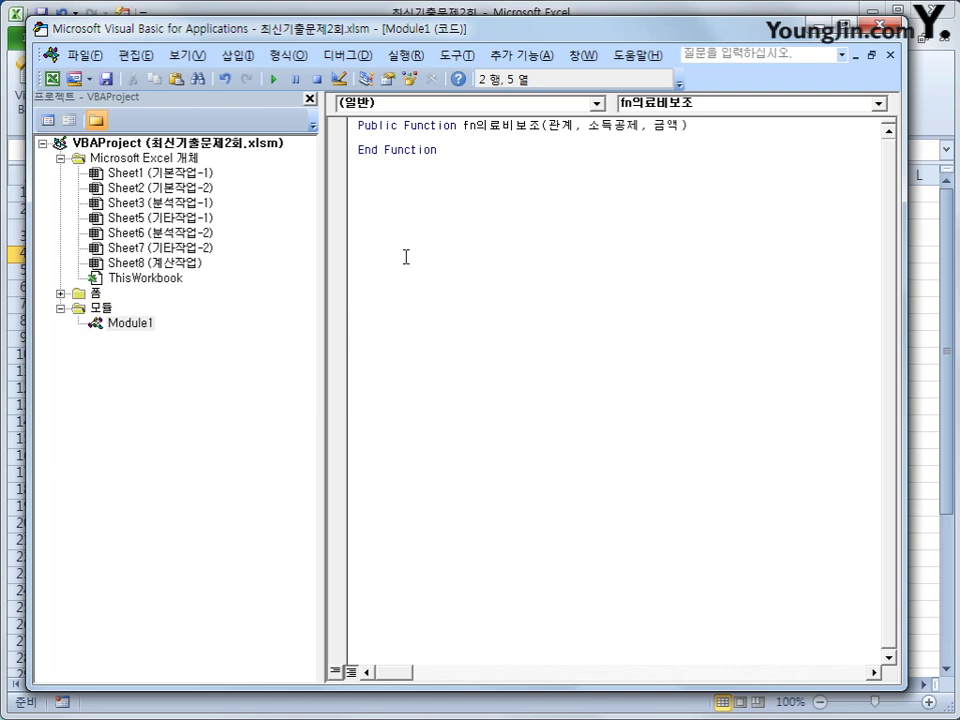
# Start the function body with the condition If 소득공제 = "일반의료비" Then
pyautogui.write('ㅇ')
pyautogui.press('BackSpace')
pyautogui.write('야ㅡ')
pyautogui.press('BackSpace')
pyautogui.press('BackSpace')
pyautogui.press('BackSpace')
pyautogui.write('if 소ㄷ득공제 =')
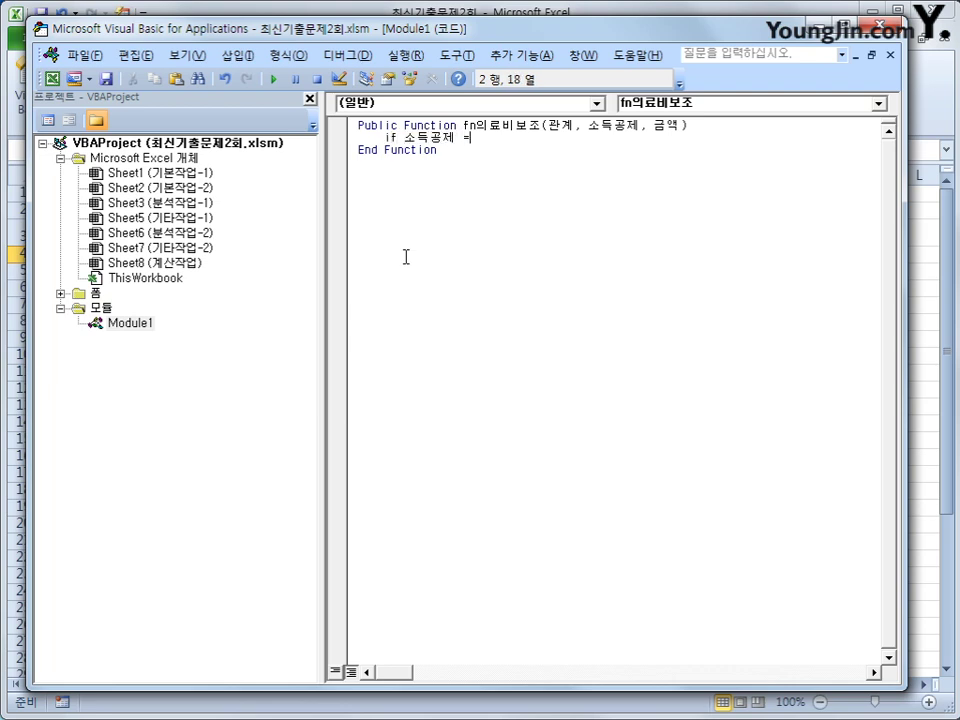
pyautogui.write('"일반으')
pyautogui.write('의료비" ')
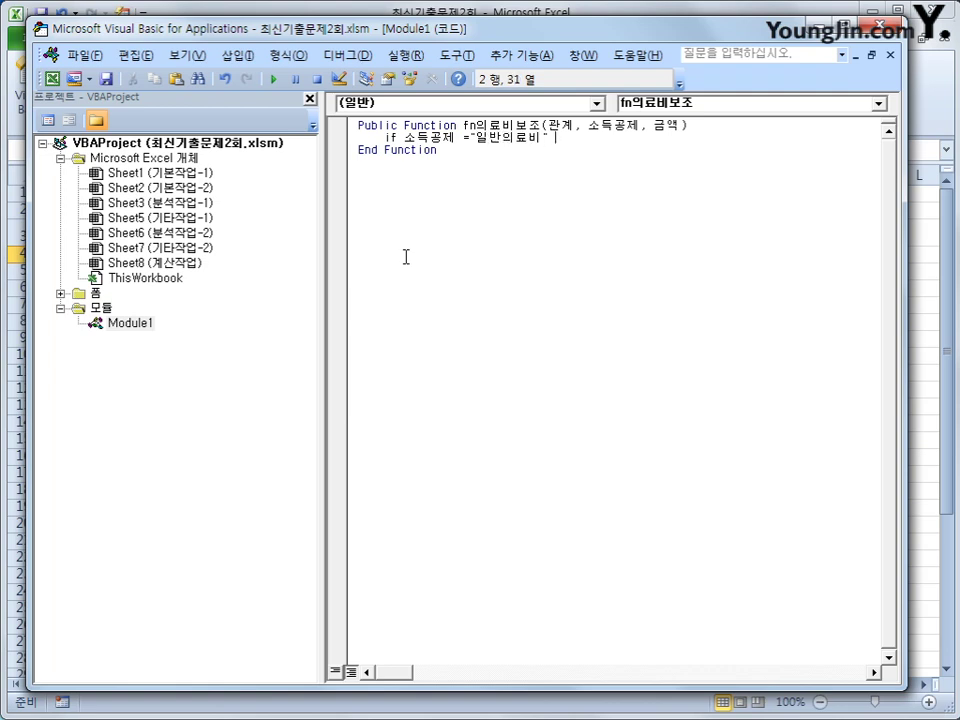
pyautogui.write('th')
pyautogui.press('BackSpace')
pyautogui.write('hen')
pyautogui.press('Return')
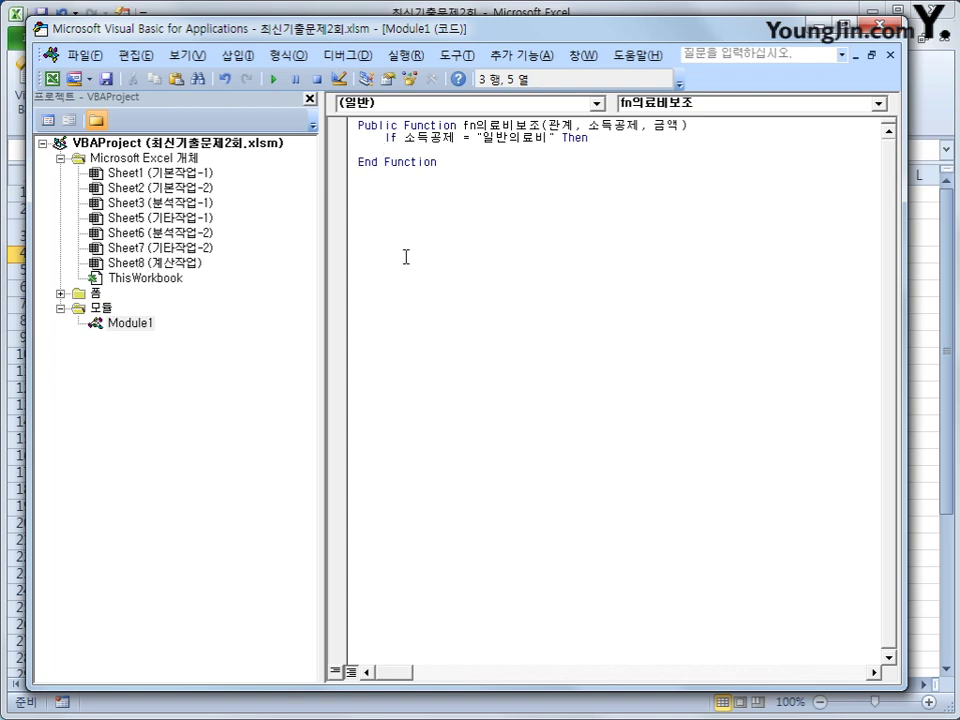
# Add an indented nested condition: If 관계 = "본인" Or 관계 = "자" Or 관계 = "처" Then
pyautogui.press('Tab')
pyautogui.write('if')
pyautogui.write(' 관계 ')
pyautogui.write('="')
pyautogui.write('dha')
pyautogui.press('BackSpace')
pyautogui.press('BackSpace')
pyautogui.press('BackSpace')
pyautogui.press('Hangul')
pyautogui.write('본인"')
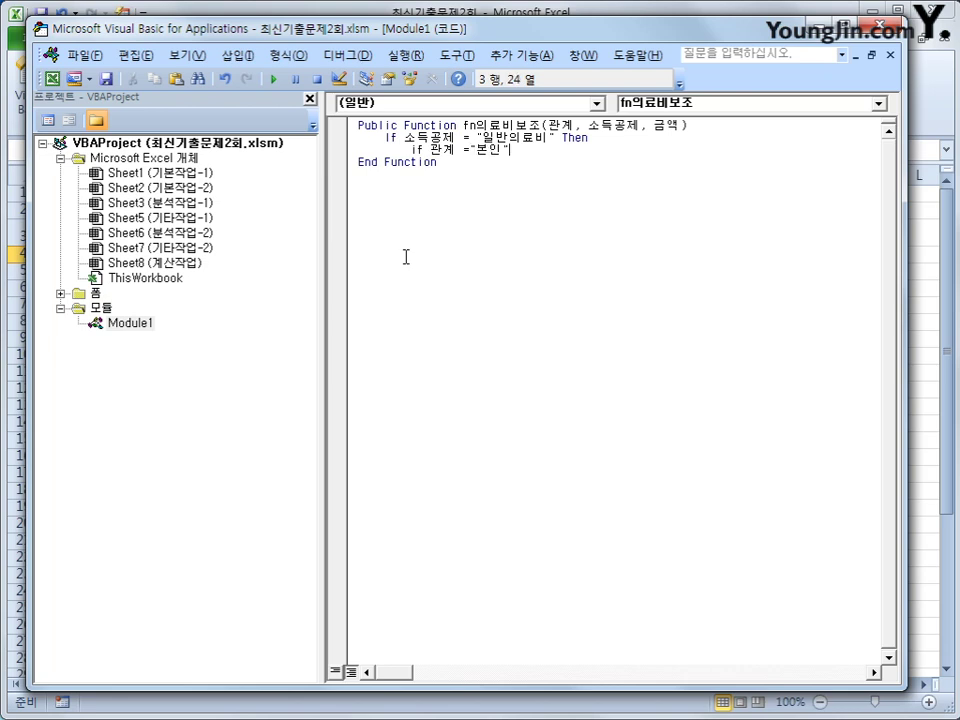
pyautogui.press('Hangul')
pyautogui.write('or')
pyautogui.press('Hangul')
pyautogui.write('관계 ="자" or 관계 ')
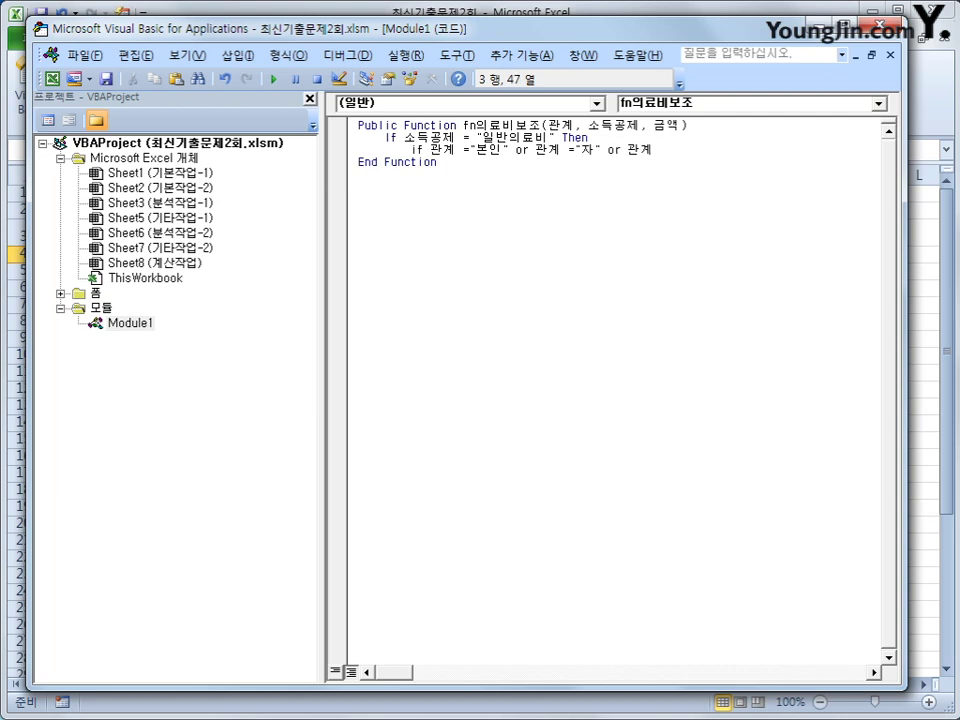
pyautogui.write('="cj')
pyautogui.press('BackSpace')
pyautogui.press('BackSpace')
pyautogui.write('처" then')
pyautogui.press('Return')
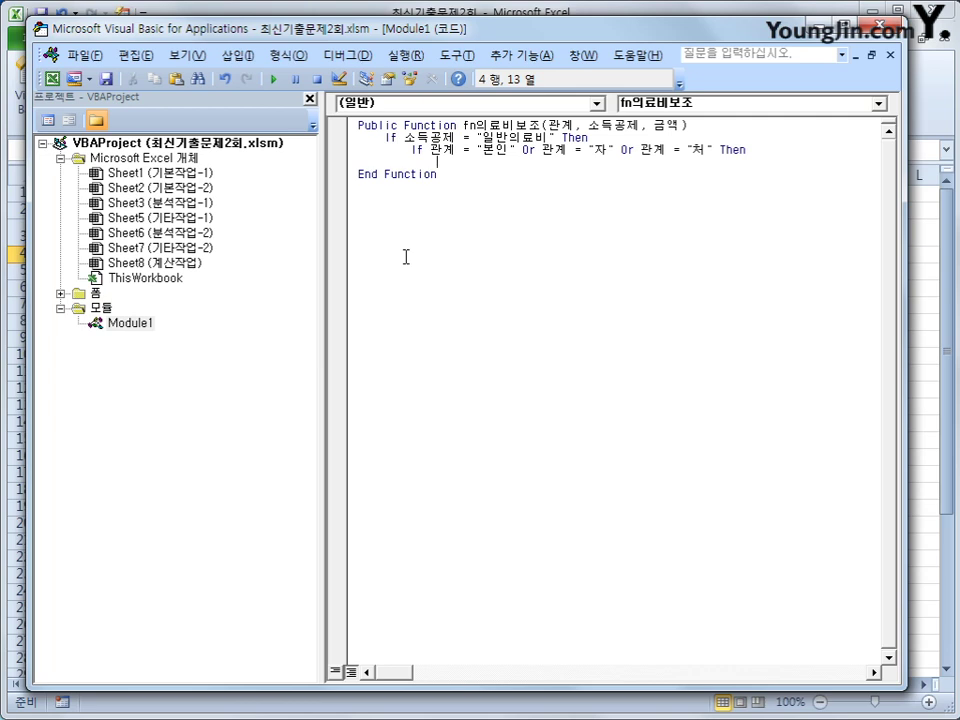
# Assign fn의료비보조 = 금액 * 0.8 inside the nested condition
pyautogui.write('fn의료비보조 = 금')
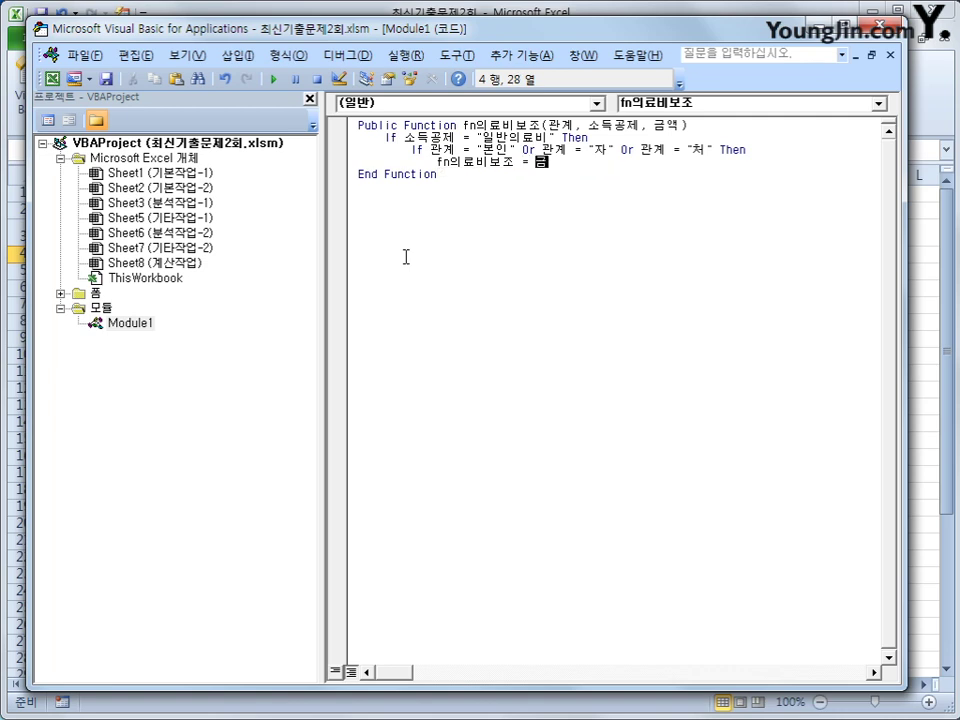
pyautogui.write('액 * 0.8')
pyautogui.press('Return')
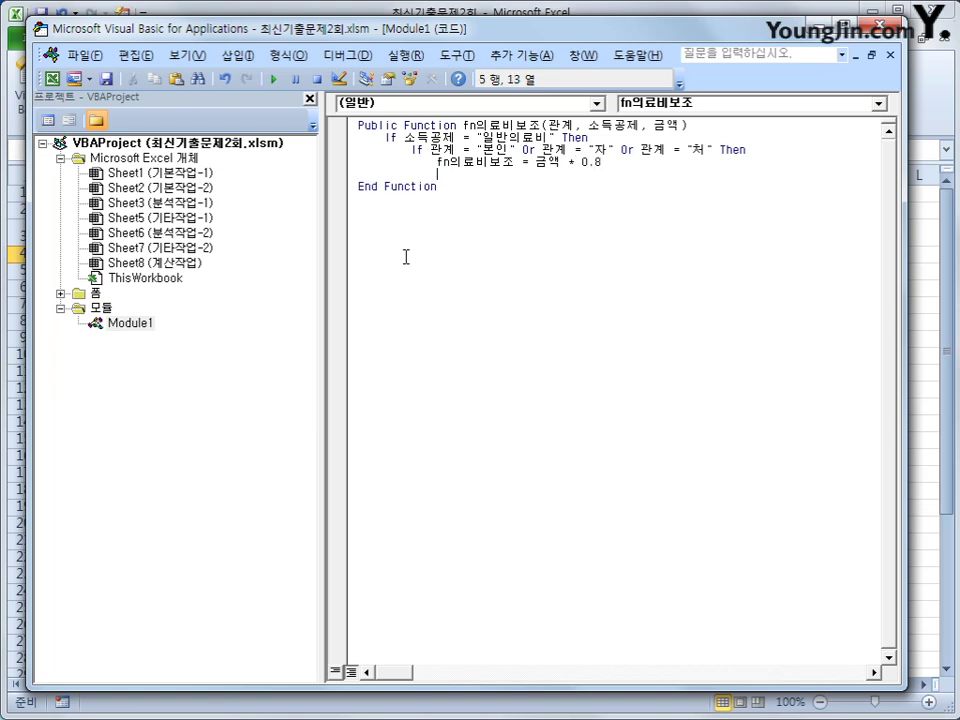
# Add an Else branch to the nested condition that assigns fn의료비보조 = 금액 * 0.5
pyautogui.press('BackSpace')
pyautogui.write('else')
pyautogui.press('Return')
pyautogui.press('Tab')
pyautogui.write('fn')
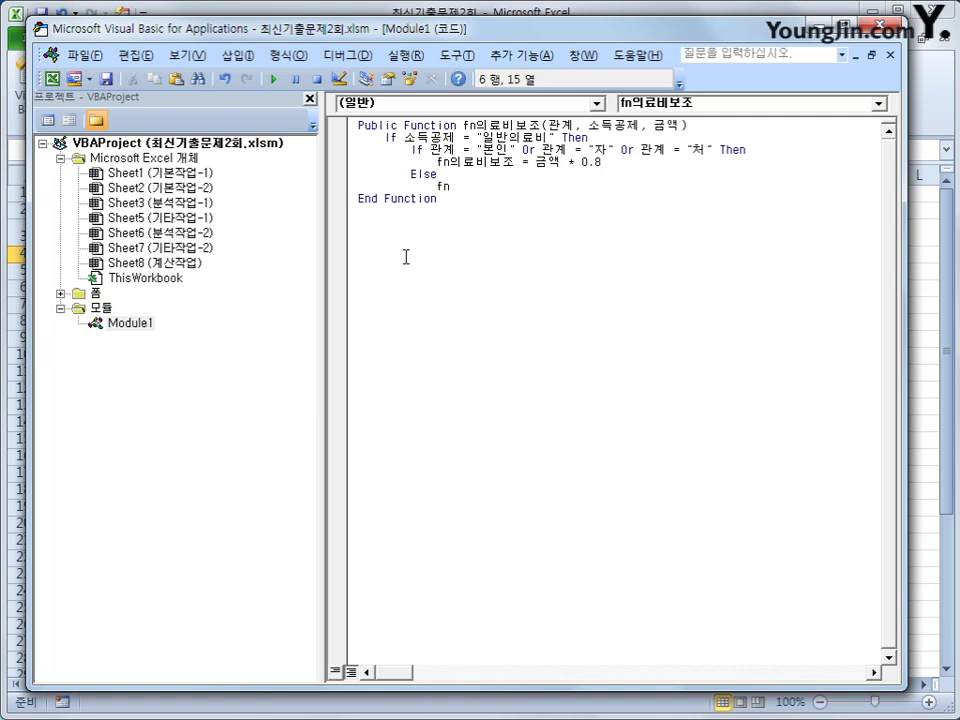
pyautogui.write('의료비보조 ')
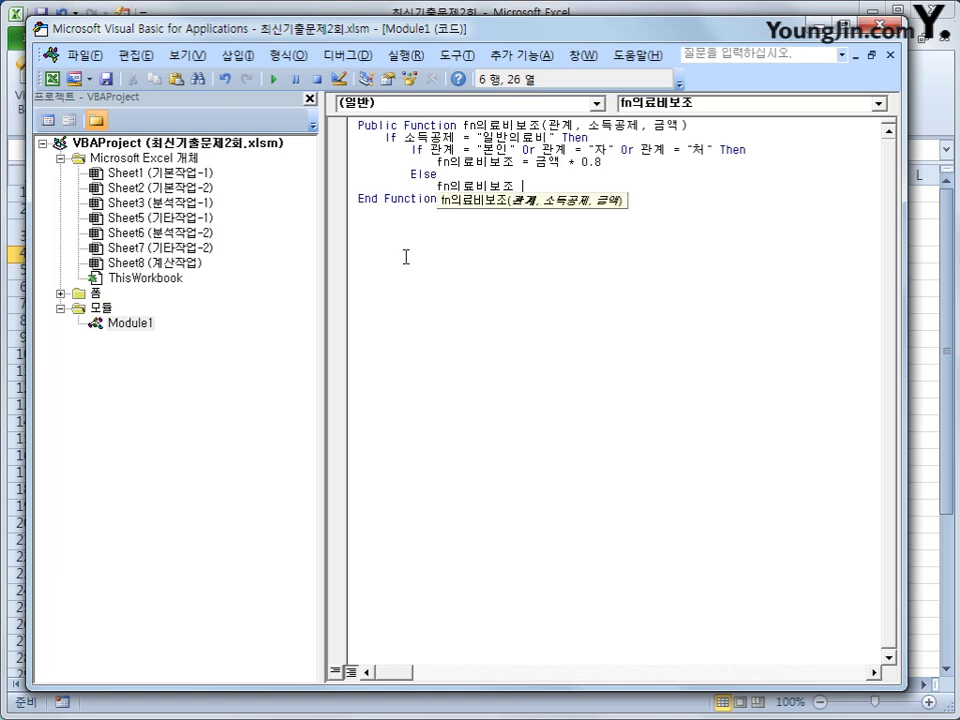
pyautogui.write('= 금액 ')
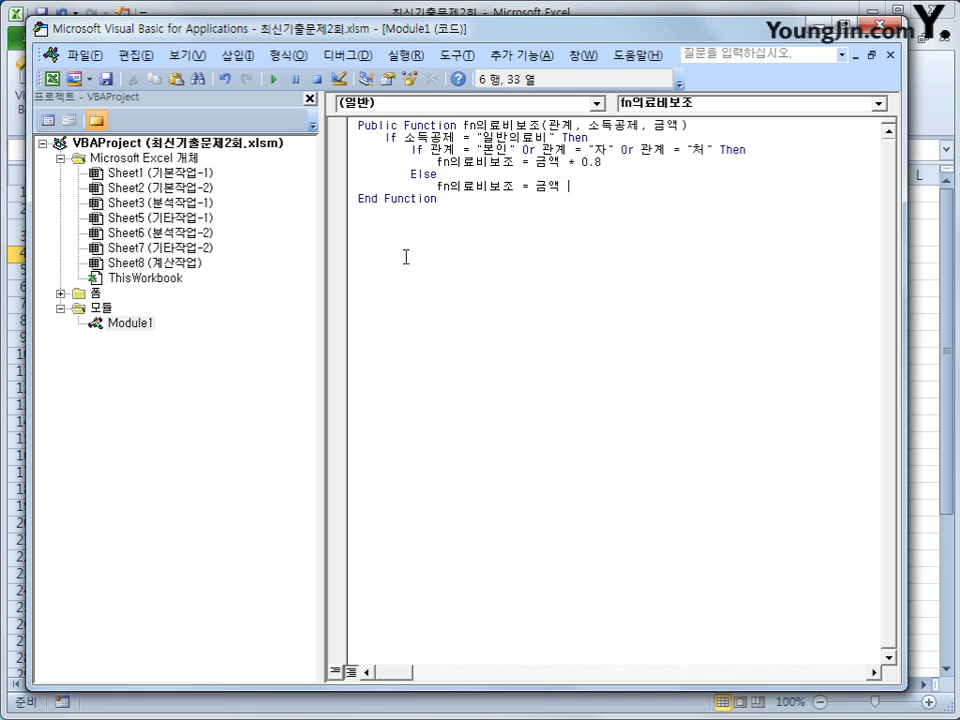
pyautogui.write('* 0.5')
pyautogui.press('Return')
# Close the nested condition with an End If aligned to its If line
pyautogui.press('BackSpace')
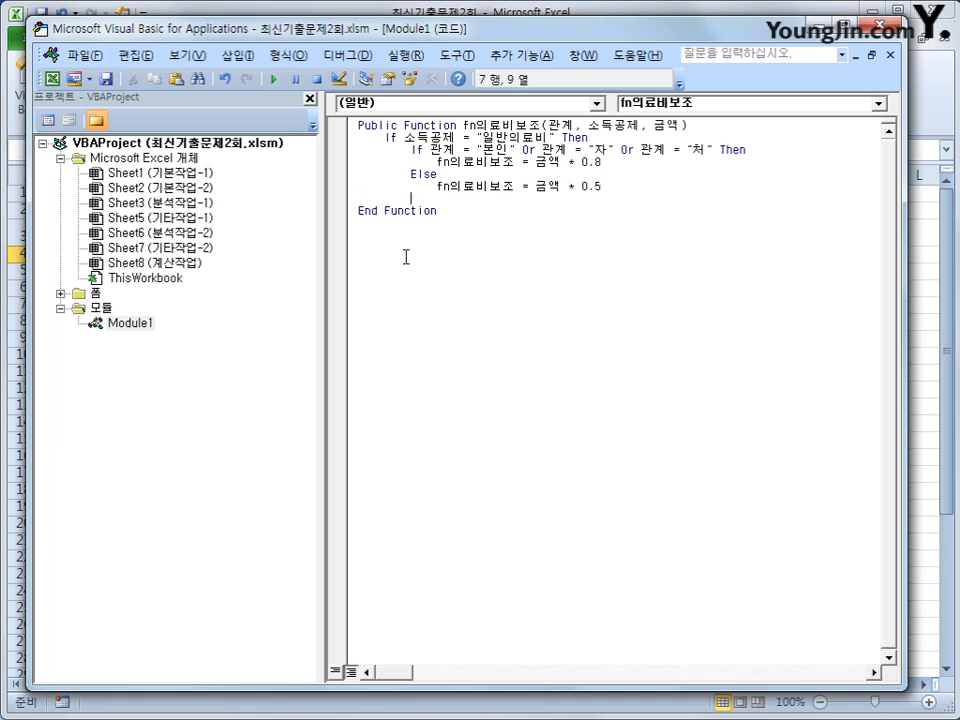
pyautogui.write('end if')
pyautogui.press('Return')
pyautogui.press('BackSpace')
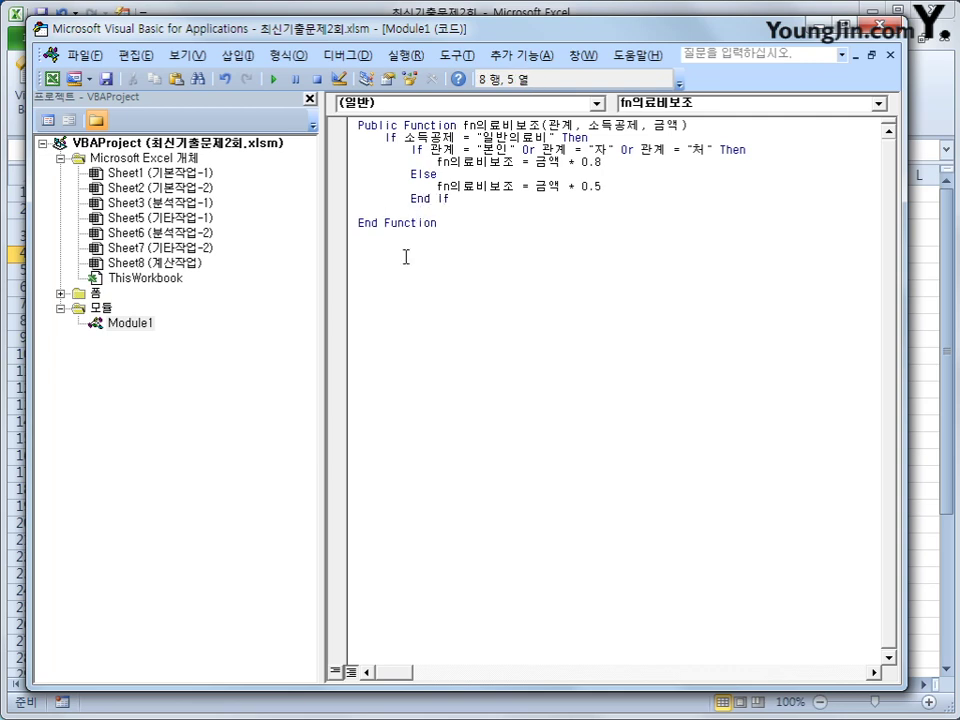
# Add an Else branch to the outer condition that assigns fn의료비보조 = 0
pyautogui.write('else')
pyautogui.press('Return')
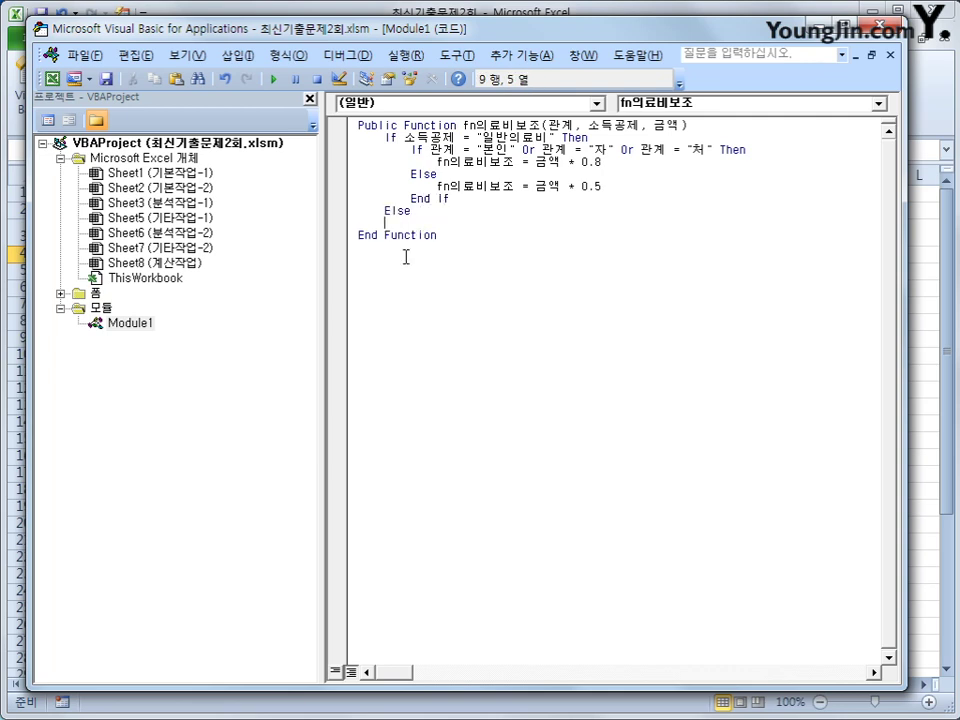
pyautogui.press('Tab')
pyautogui.write('fn')
pyautogui.press('BackSpace')
pyautogui.press('BackSpace')
pyautogui.press('Tab')
pyautogui.write('f')
pyautogui.write('n의료비보조 ')
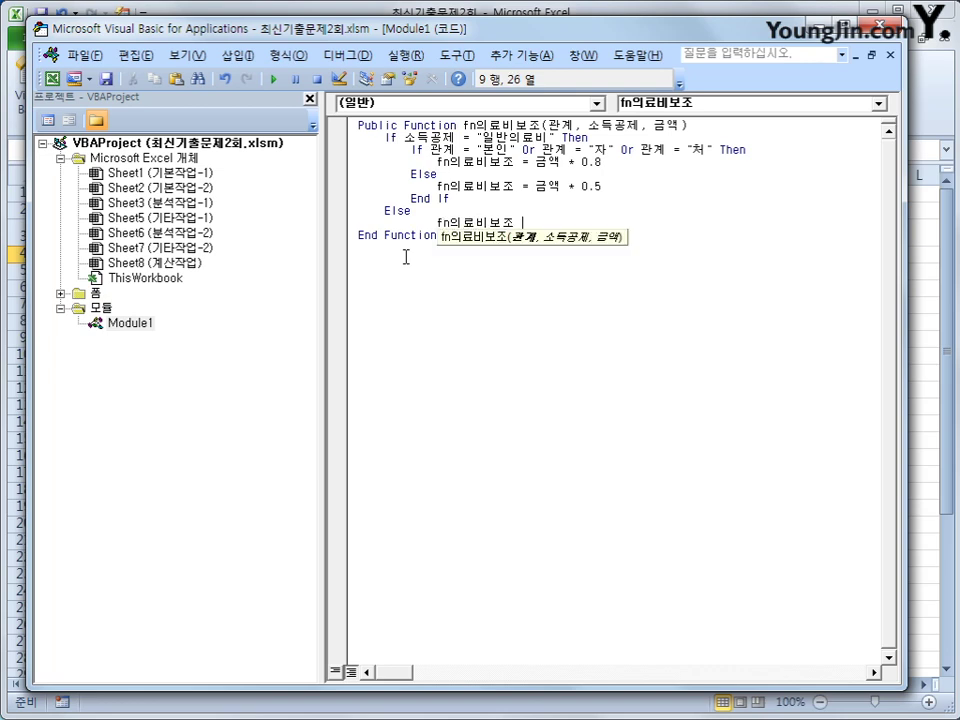
pyautogui.write('= 0')
pyautogui.press('Return')
# Close the outer condition with End If, leaving a blank line before End Function
pyautogui.press('BackSpace')
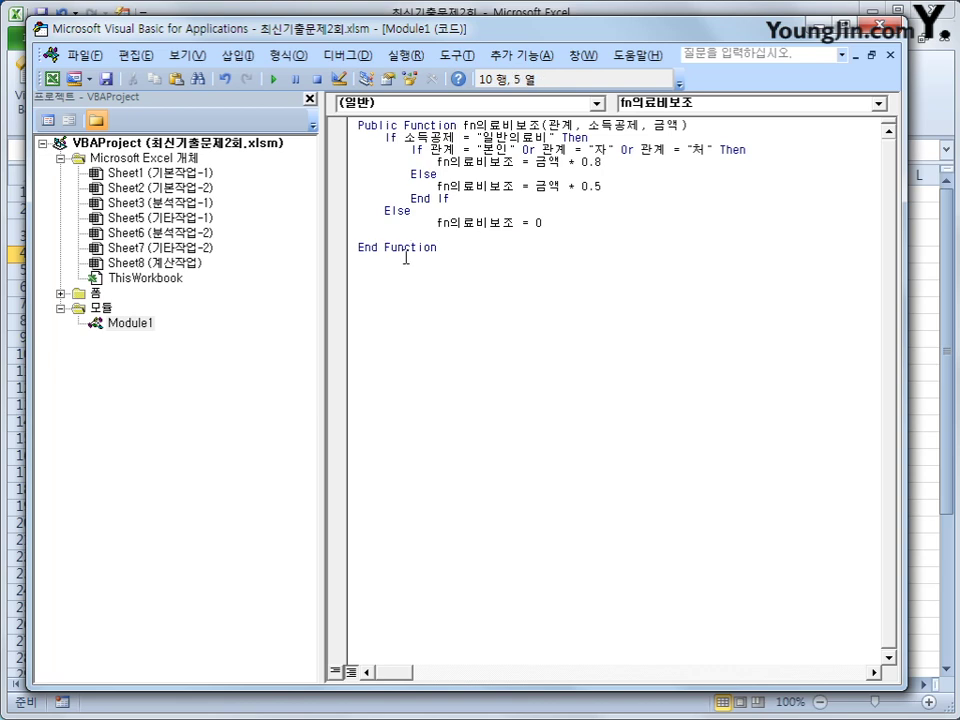
pyautogui.write('end if')
pyautogui.press('Return')
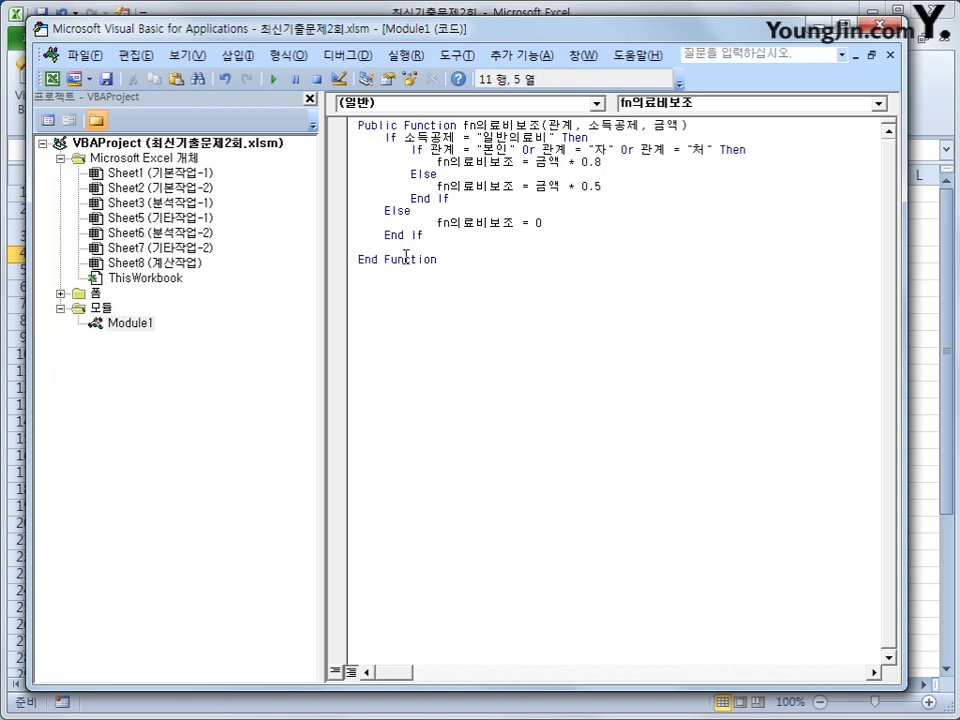
# Insert a blank line between the function declaration and the first If statement
pyautogui.press('Up')
pyautogui.press('Up')
pyautogui.press('Up')
pyautogui.press('Up')
pyautogui.press('Up')
pyautogui.press('Up')
pyautogui.press('Up')
pyautogui.press('Up')
pyautogui.press('Up')
pyautogui.press('Return')
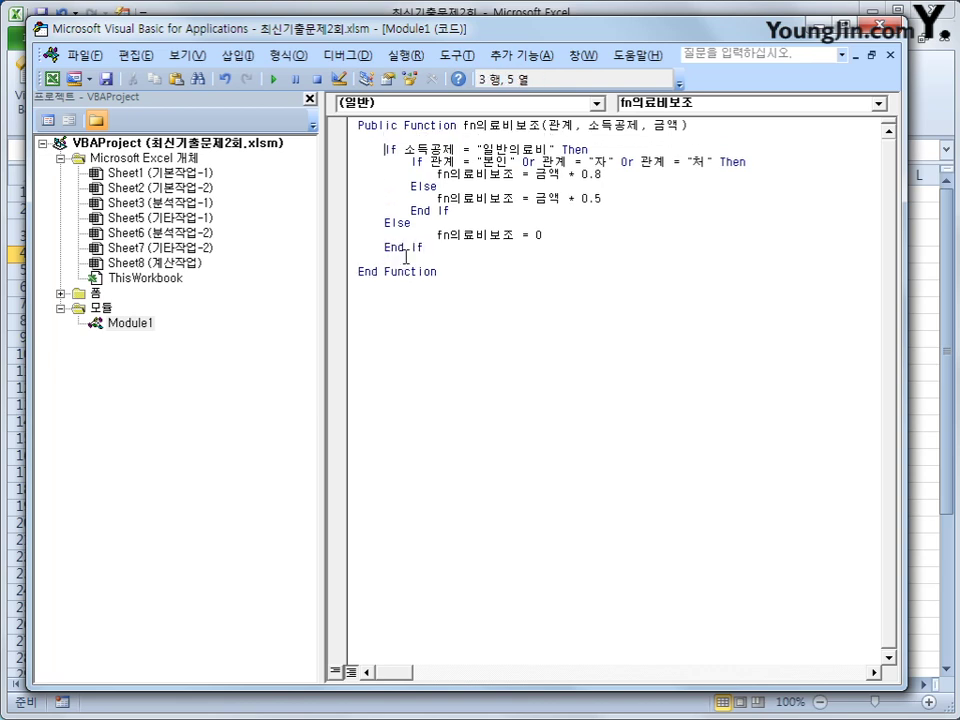
pyautogui.press('Down')
pyautogui.press('Down')
pyautogui.press('Down')
# Return to the Excel worksheet and insert the user-defined function fn의료비보조 into cell J4
pyautogui.hotkey('alt', 'F11')
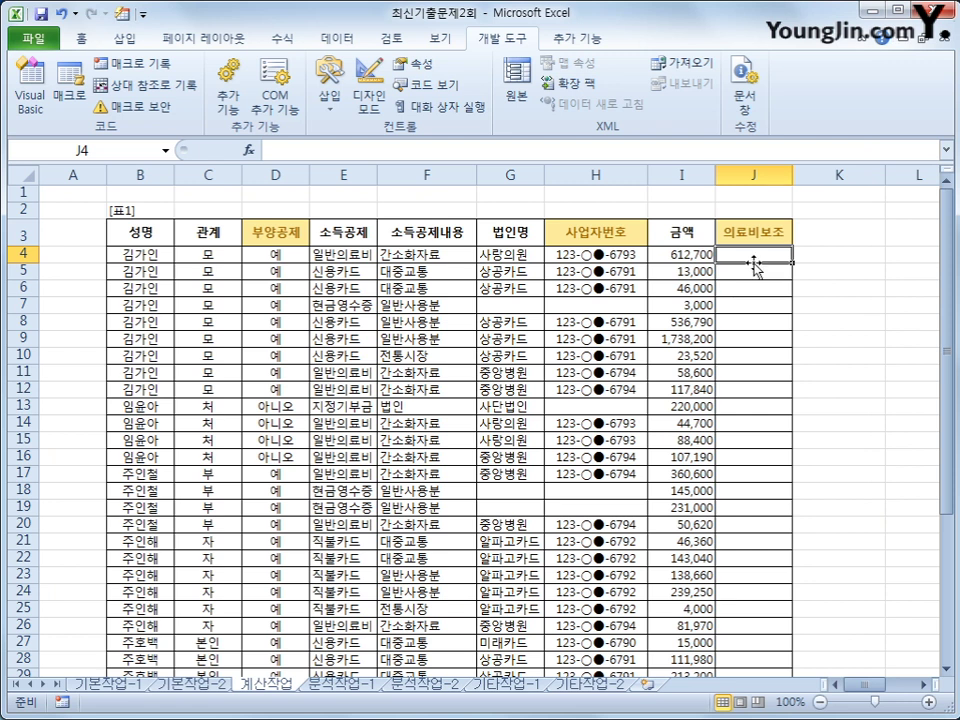
pyautogui.click(249, 150)
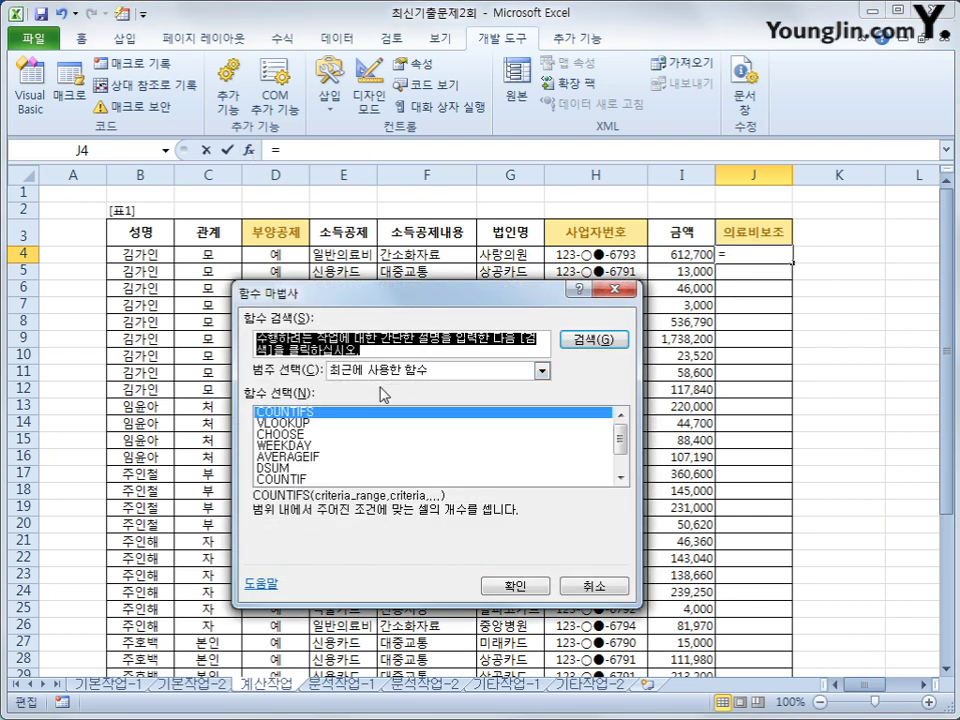
pyautogui.click(430, 370)
pyautogui.click(390, 512)
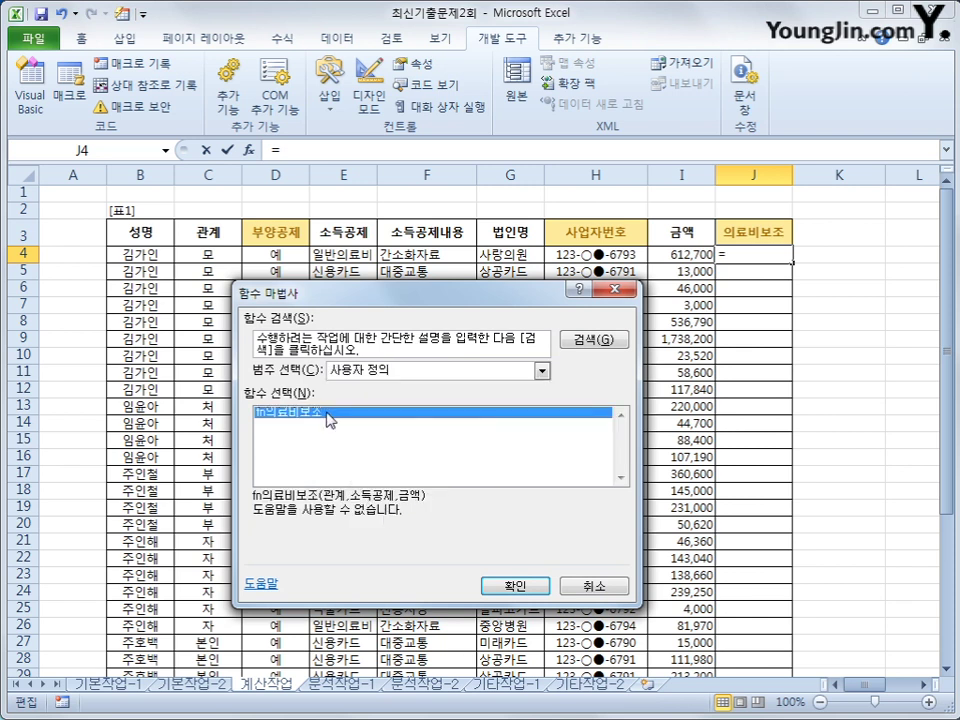
pyautogui.click(525, 585)
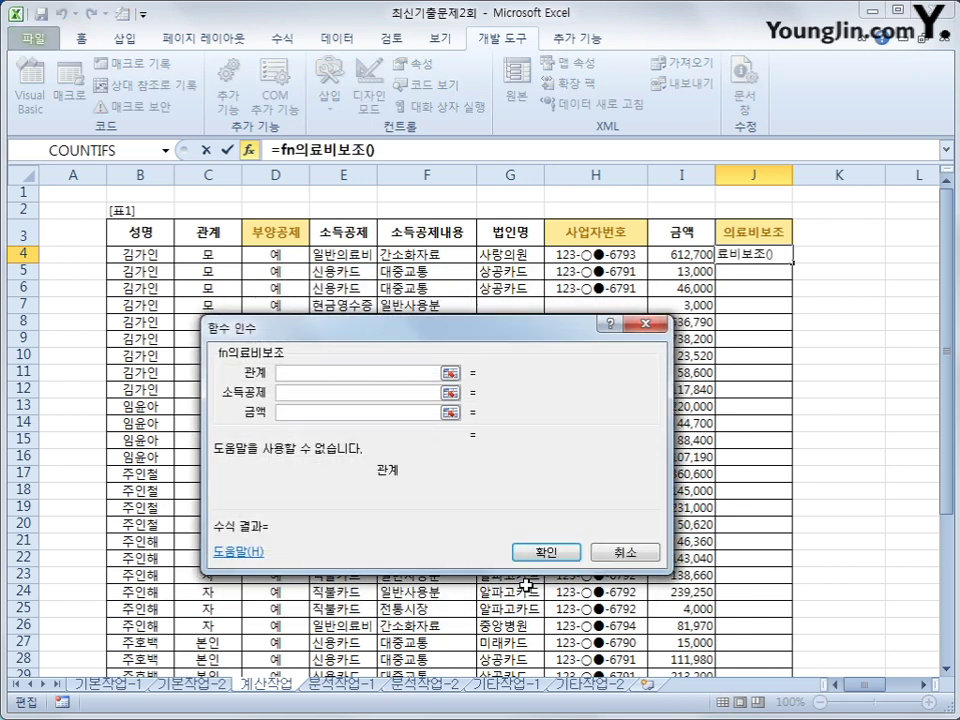
# Set the function's 관계, 소득공제 and 금액 arguments to C4, E4 and I4, and fill the formula down to J42
pyautogui.click(208, 254)
pyautogui.click(285, 393)
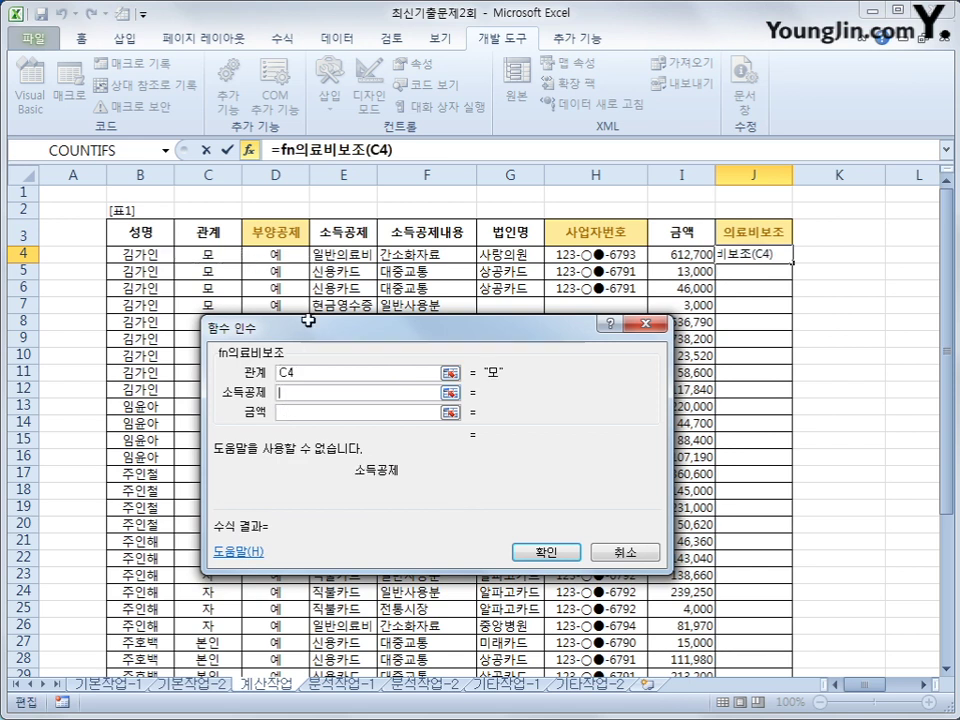
pyautogui.click(343, 254)
pyautogui.click(290, 412)
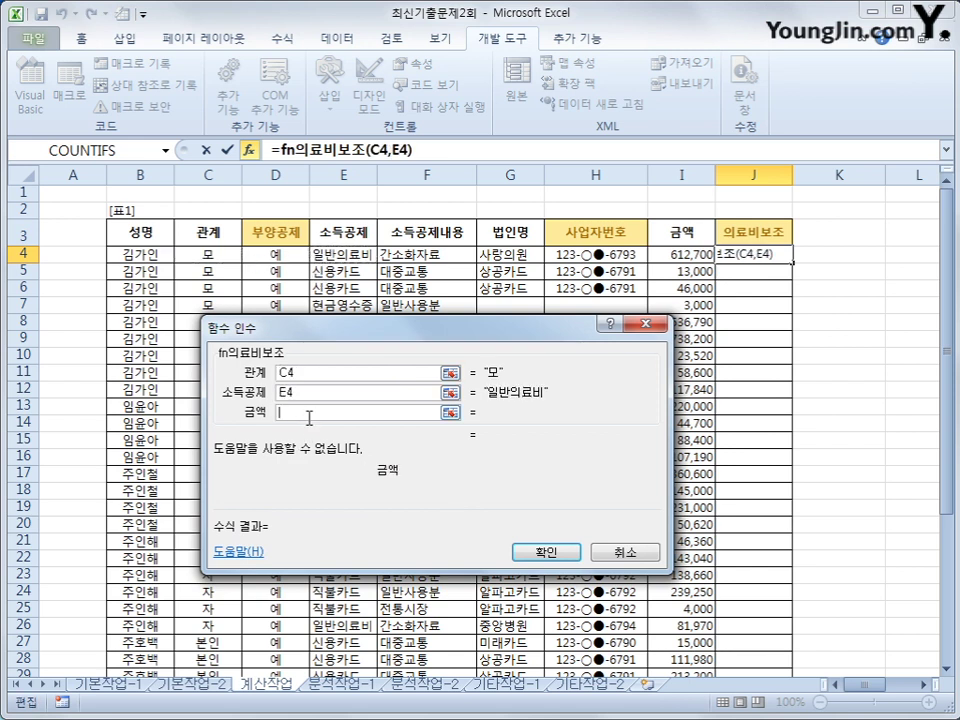
pyautogui.click(651, 253)
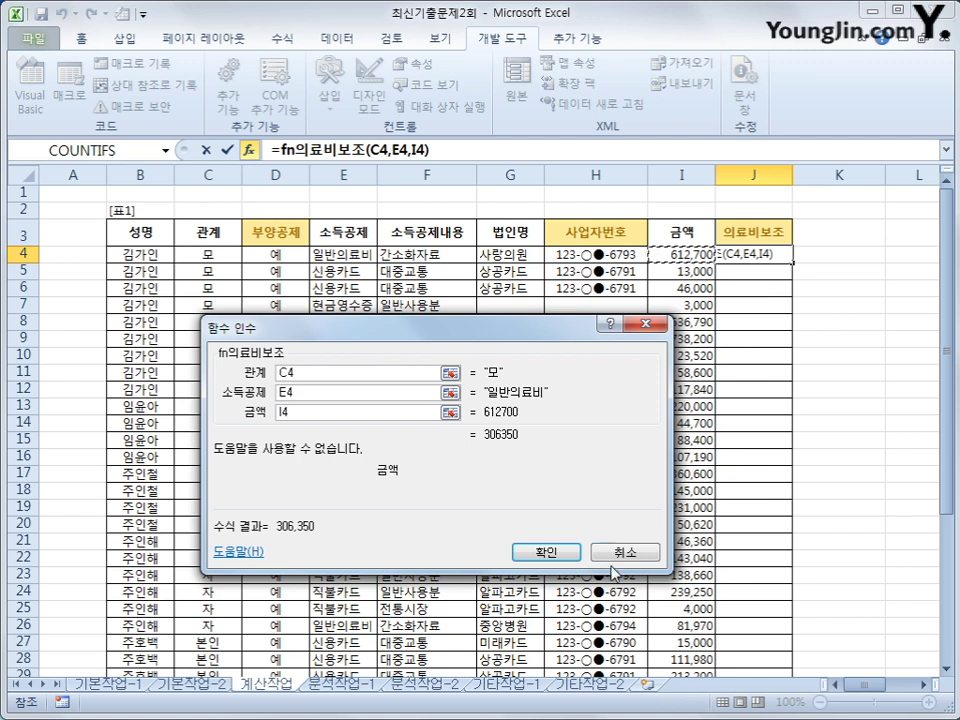
pyautogui.click(556, 551)
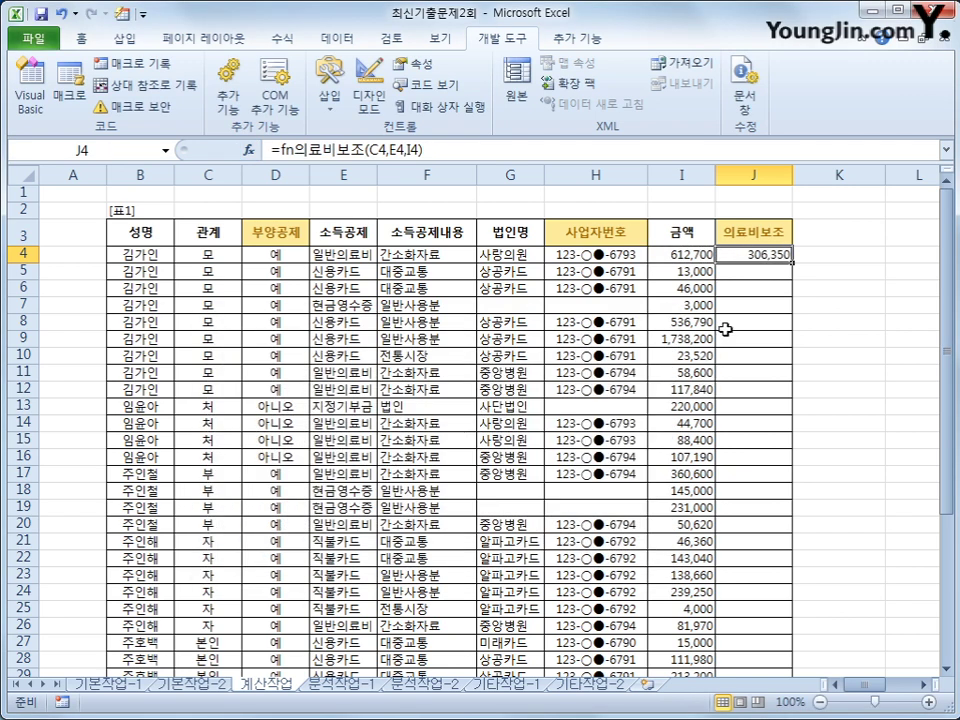
pyautogui.doubleClick(792, 263)
pyautogui.scroll(-6, 792, 300)
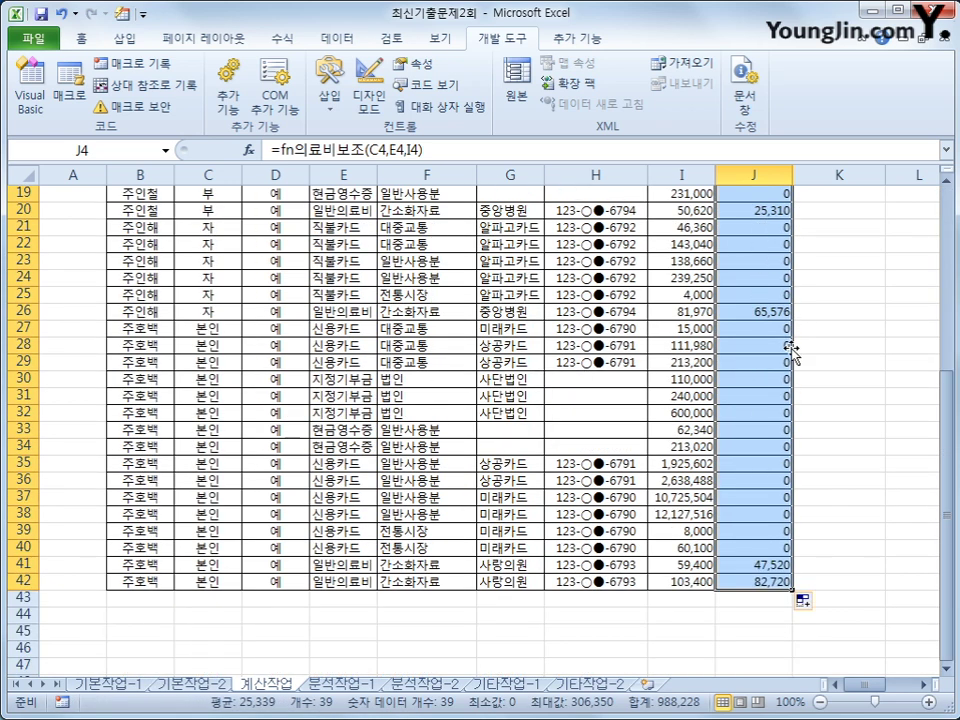
# On the 분석작업-1 sheet, insert a pivot table from B2:J90 into the existing worksheet at cell L2
pyautogui.scroll(6, 790, 350)
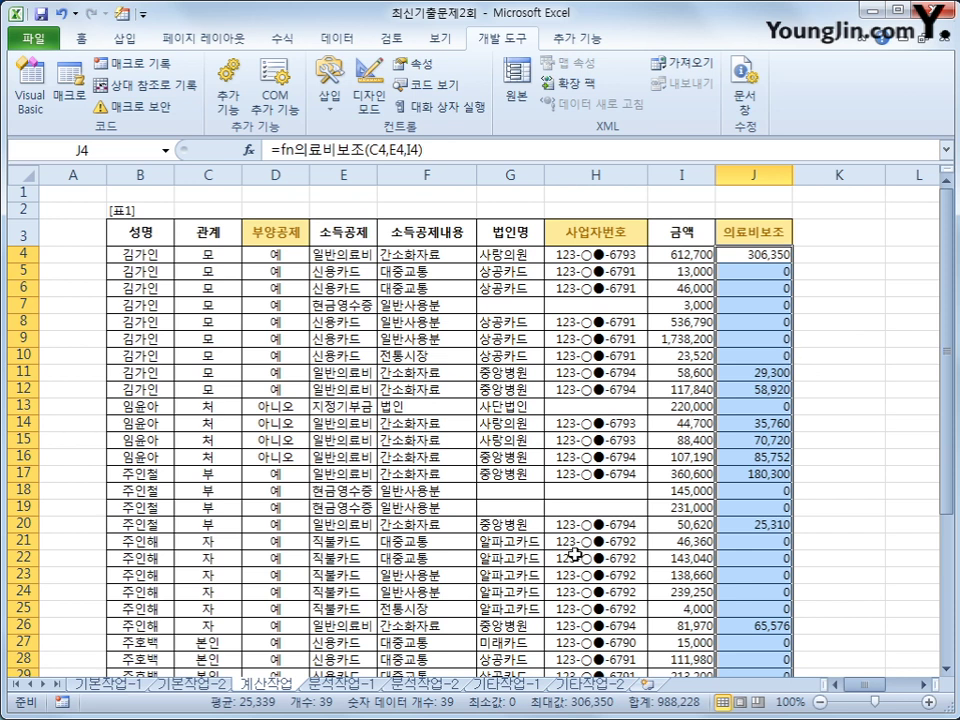
pyautogui.click(345, 685)
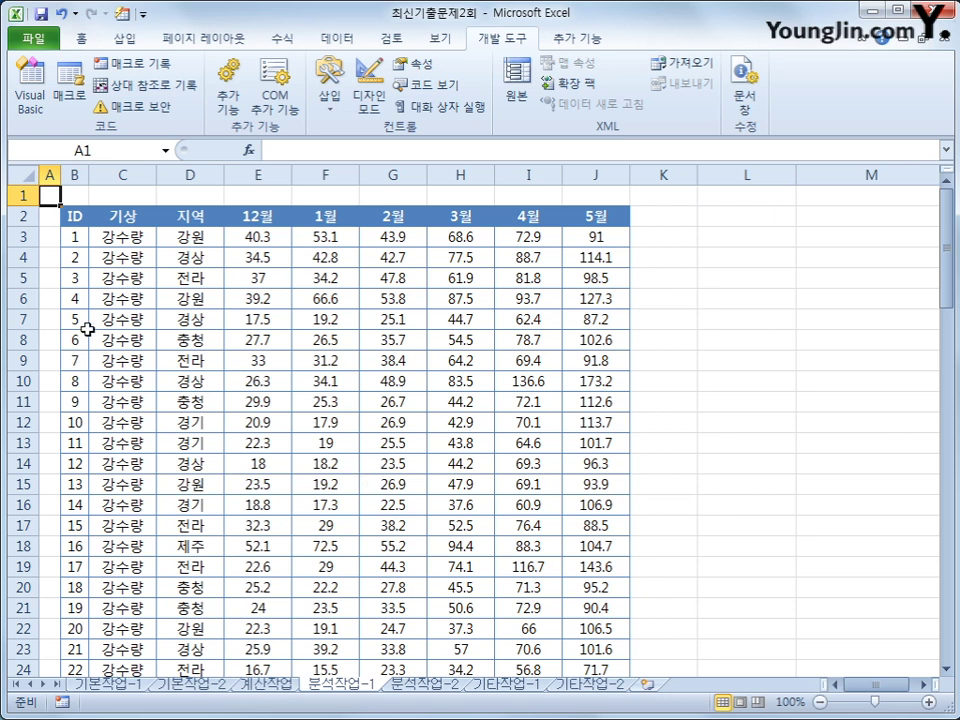
pyautogui.click(106, 255)
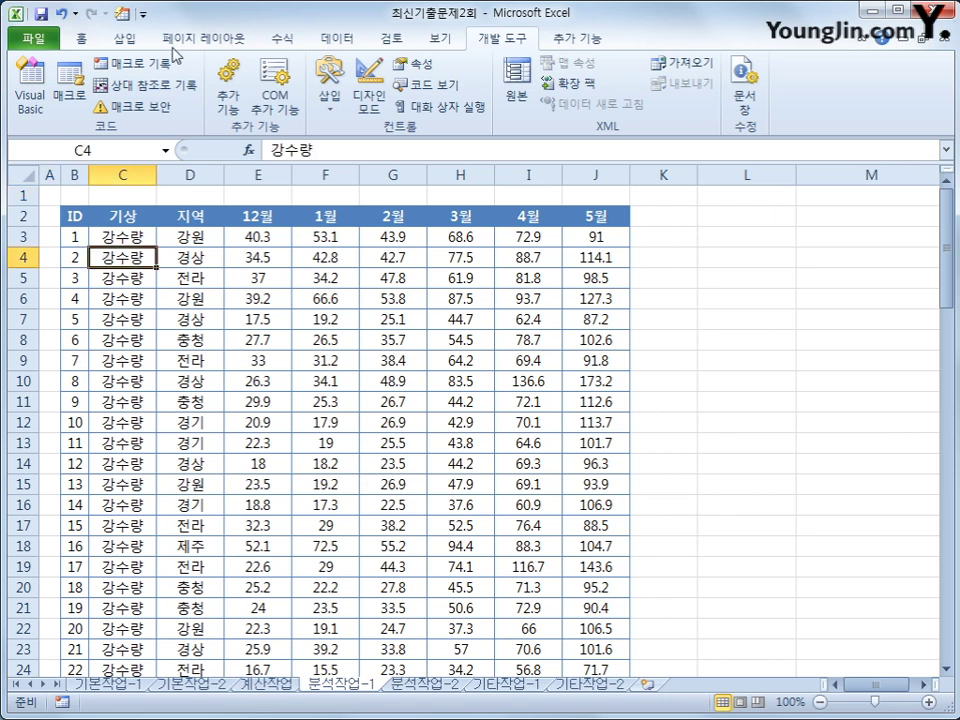
pyautogui.click(128, 38)
pyautogui.click(33, 70)
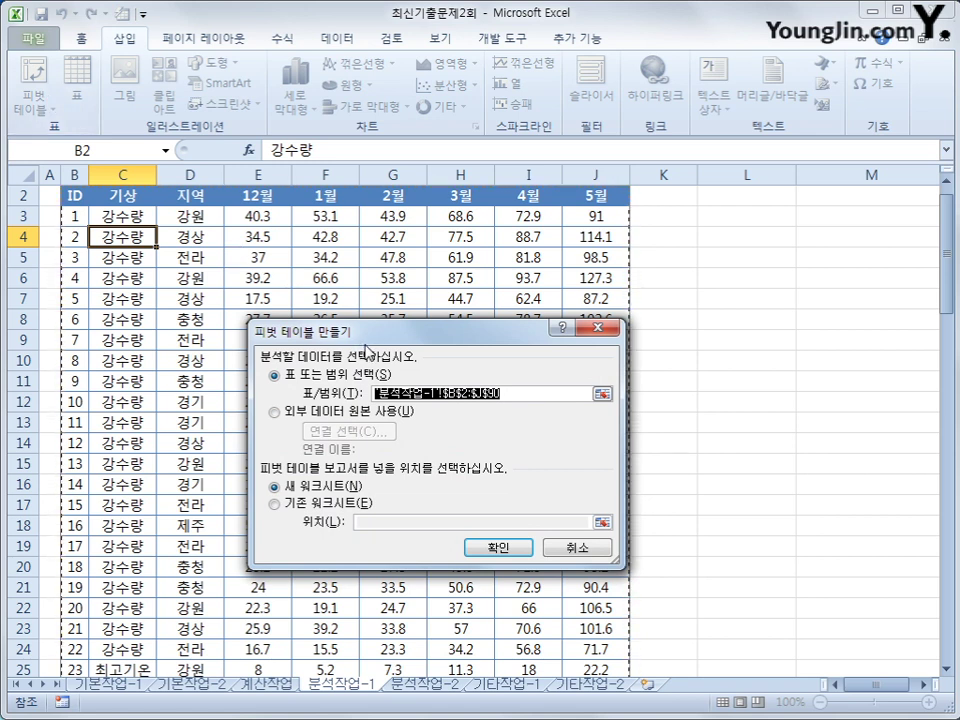
pyautogui.click(365, 519)
pyautogui.click(367, 519)
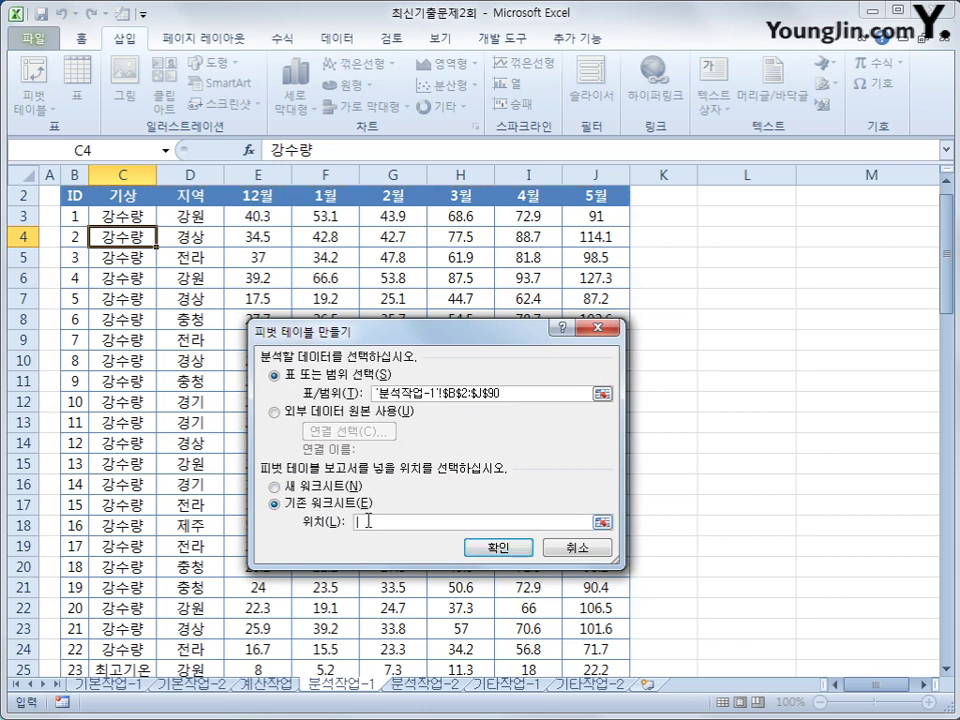
pyautogui.click(733, 199)
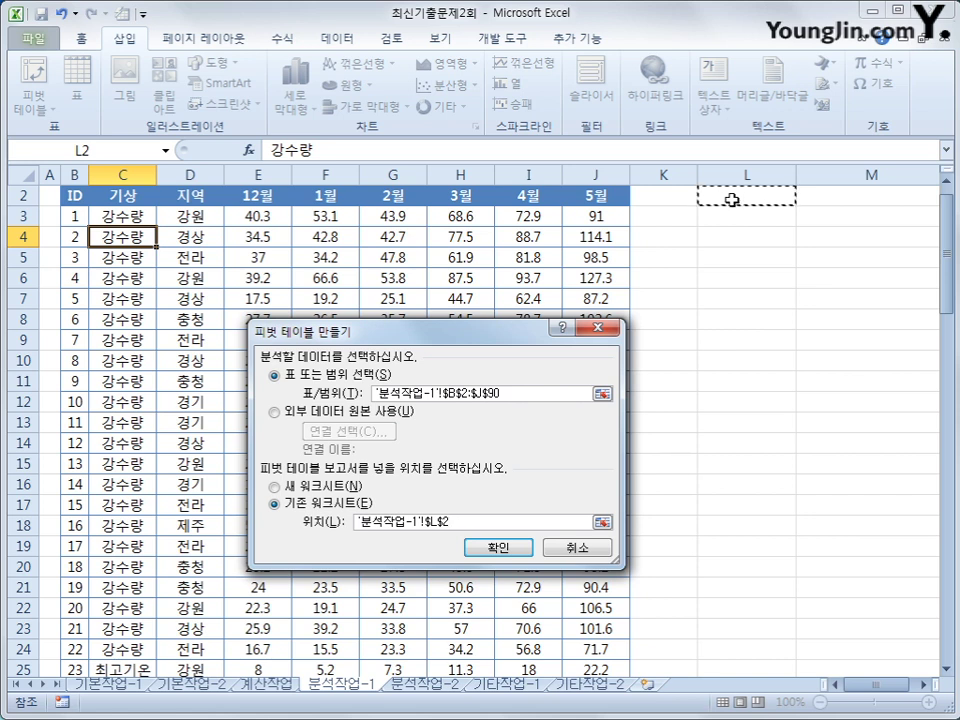
pyautogui.click(494, 548)
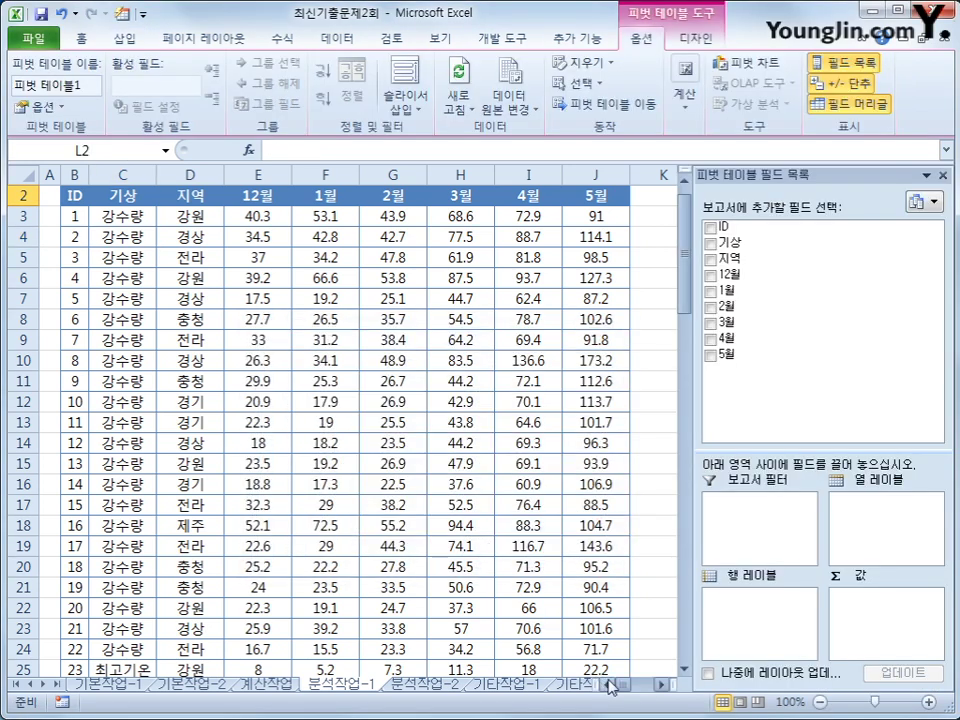
# Start a new calculated field in the pivot table and name it 겨울기상
pyautogui.click(661, 685)
pyautogui.click(661, 685)
pyautogui.click(661, 685)
pyautogui.click(662, 687)
pyautogui.click(662, 687)
pyautogui.click(662, 687)
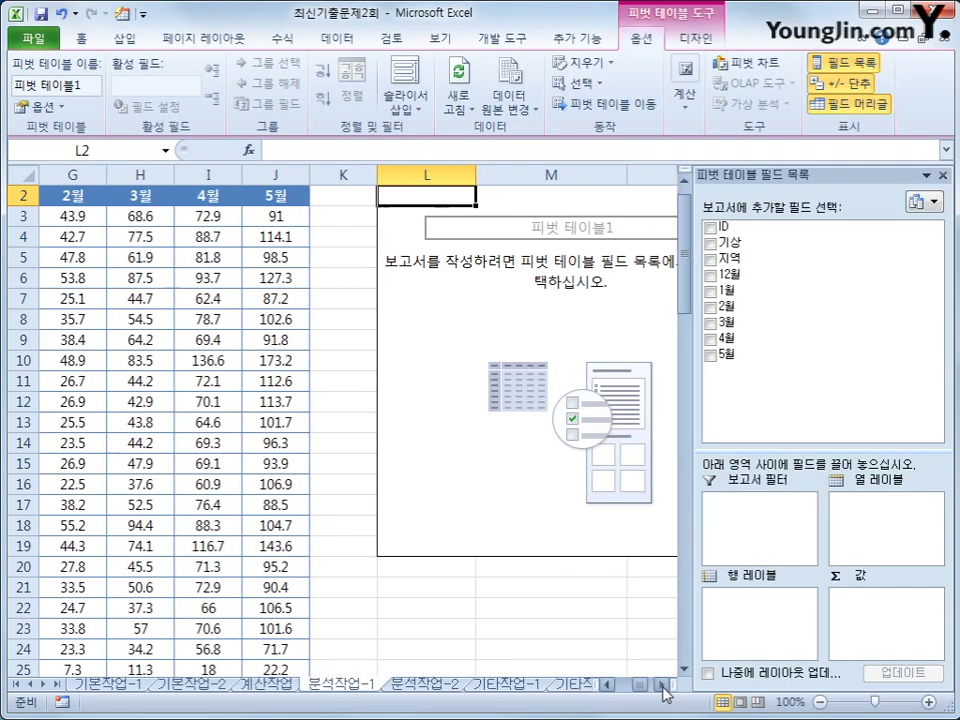
pyautogui.click(662, 687)
pyautogui.click(662, 687)
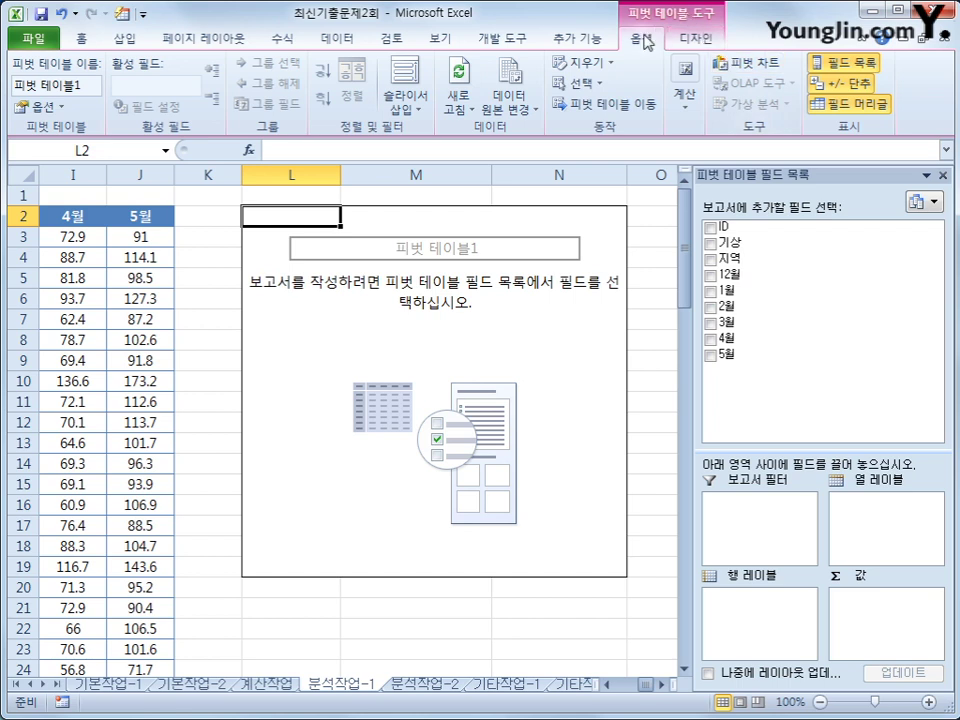
pyautogui.click(686, 104)
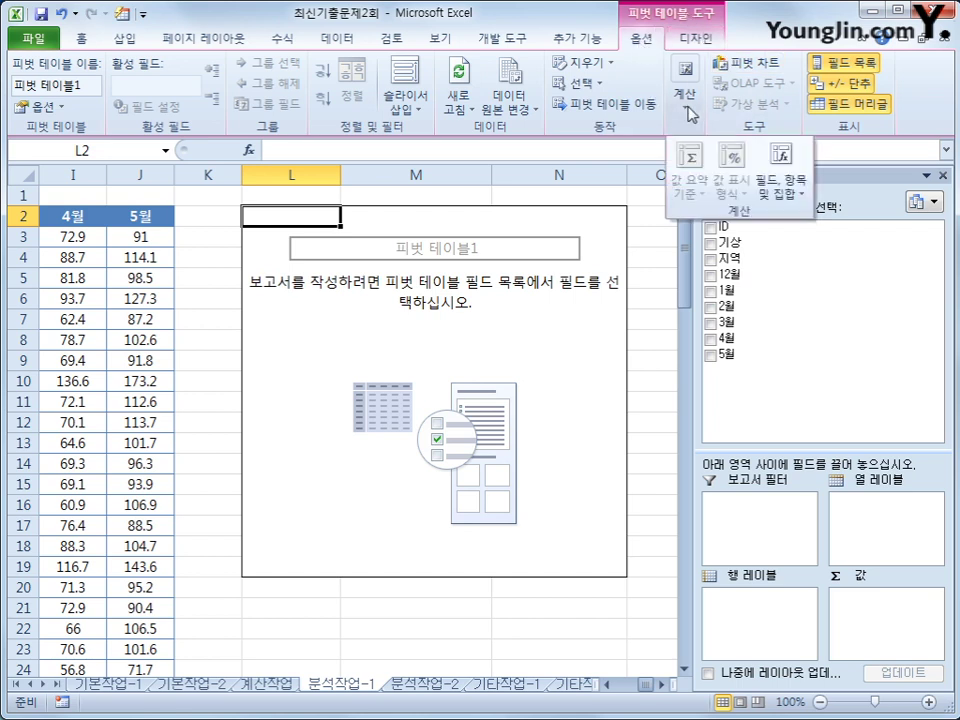
pyautogui.click(779, 190)
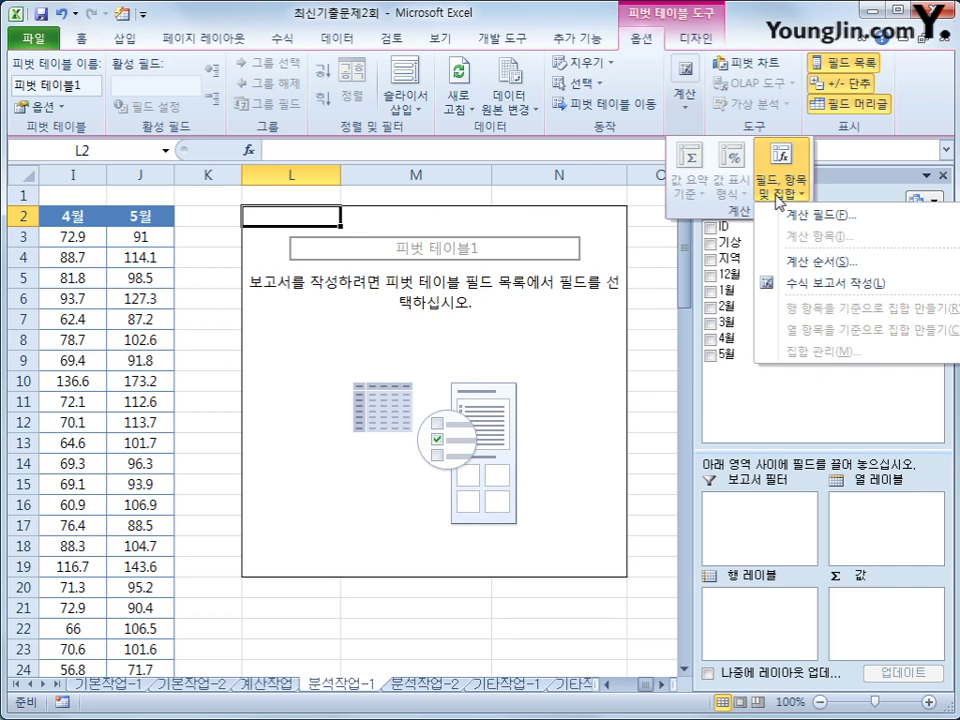
pyautogui.click(831, 216)
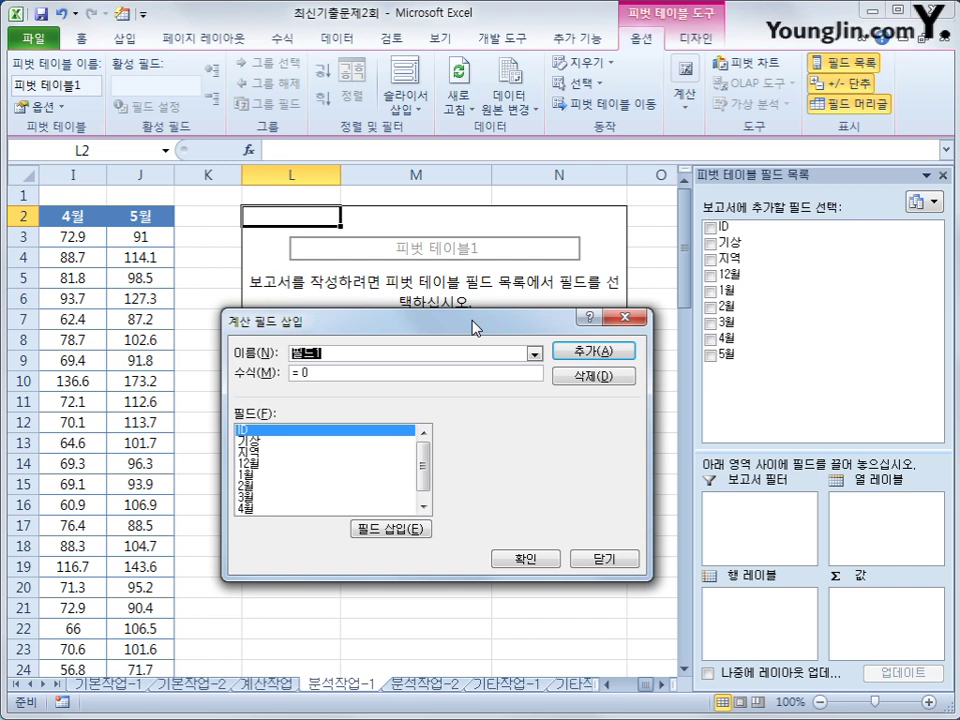
pyautogui.write('4')
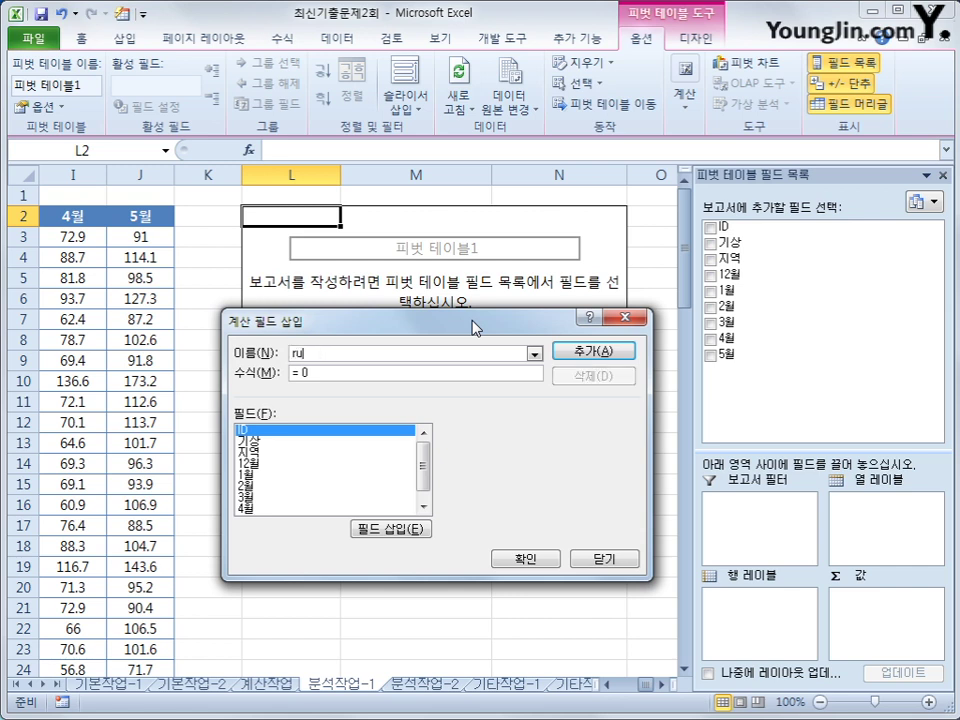
pyautogui.press('BackSpace')
pyautogui.write('ㅅ울기상')
pyautogui.press('Tab')
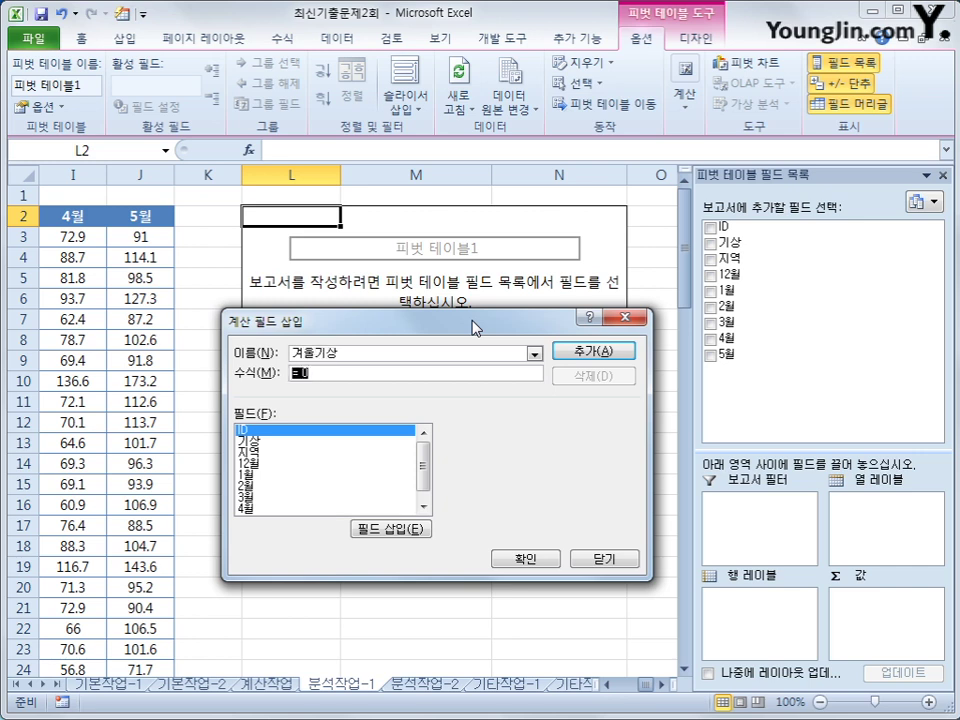
# Set the 겨울기상 formula to ='12월'+'1월'+'2월' and add the field to the pivot table
pyautogui.write('=')
pyautogui.doubleClick(326, 466)
pyautogui.write('+')
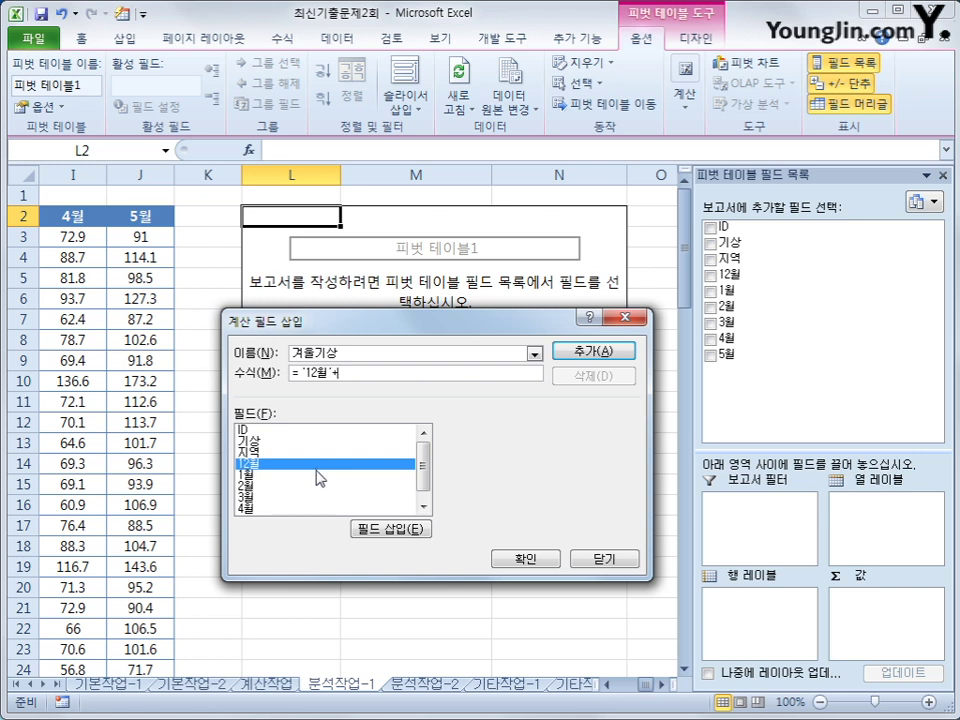
pyautogui.click(298, 476)
pyautogui.doubleClick(293, 477)
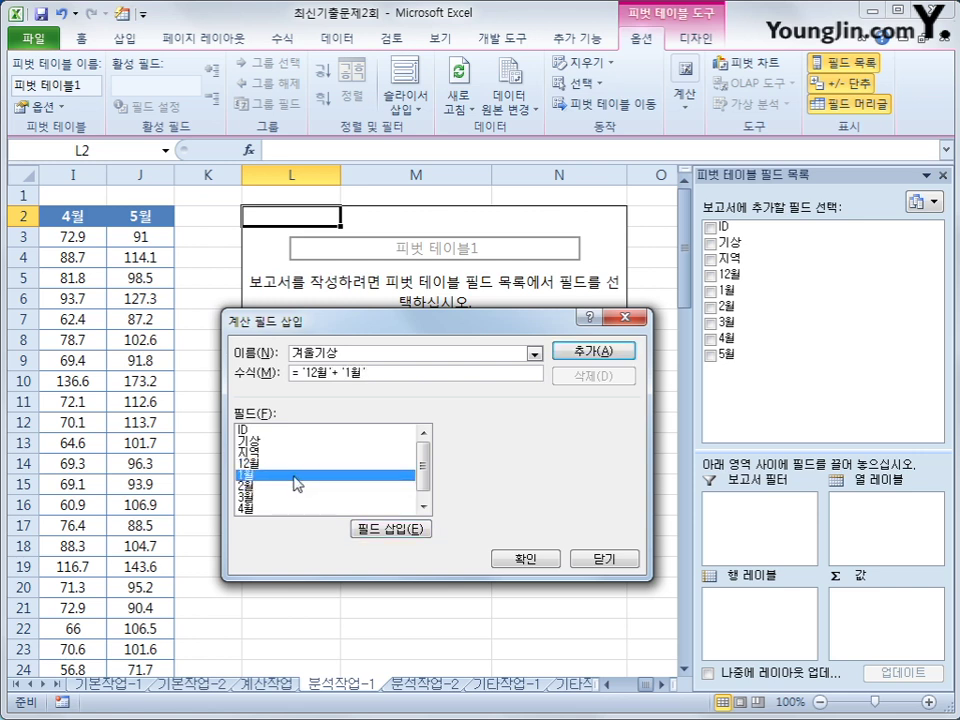
pyautogui.write('+')
pyautogui.doubleClick(282, 489)
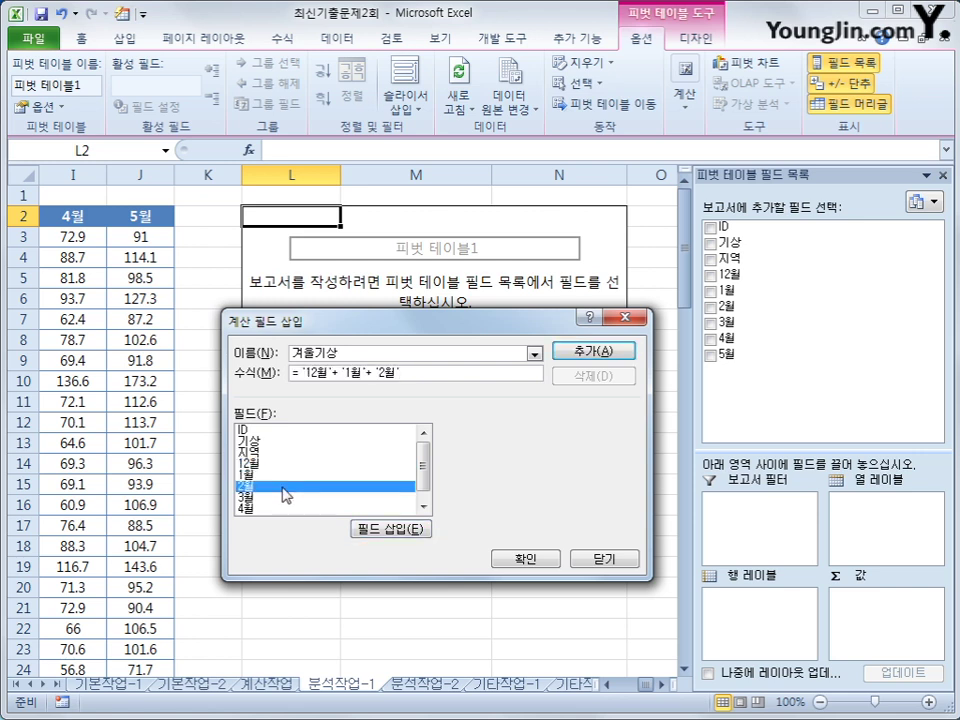
pyautogui.click(585, 354)
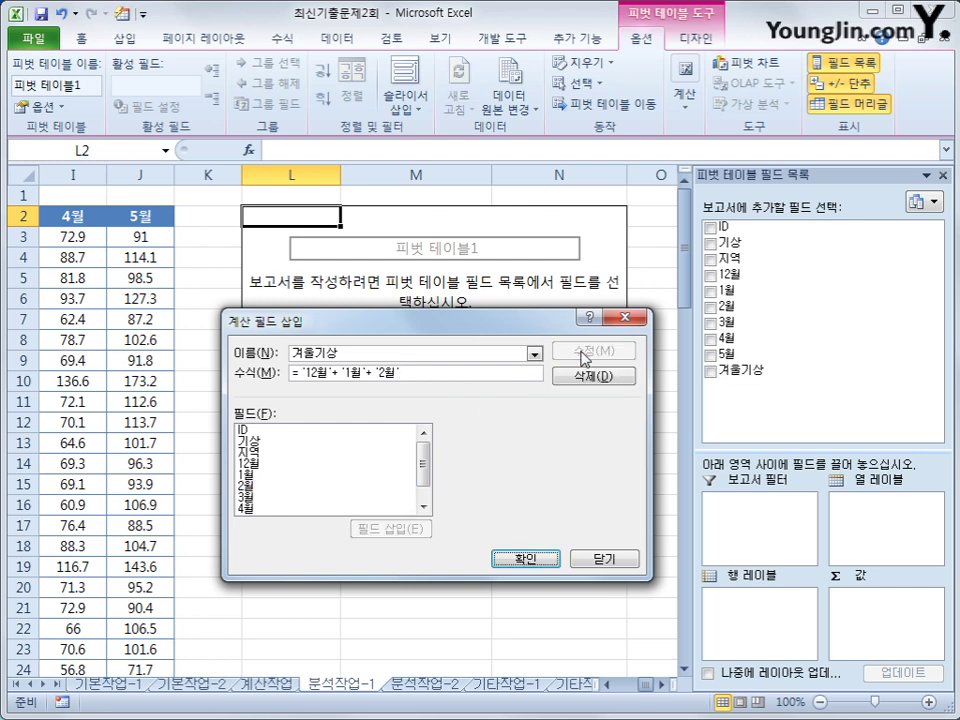
pyautogui.click(601, 559)
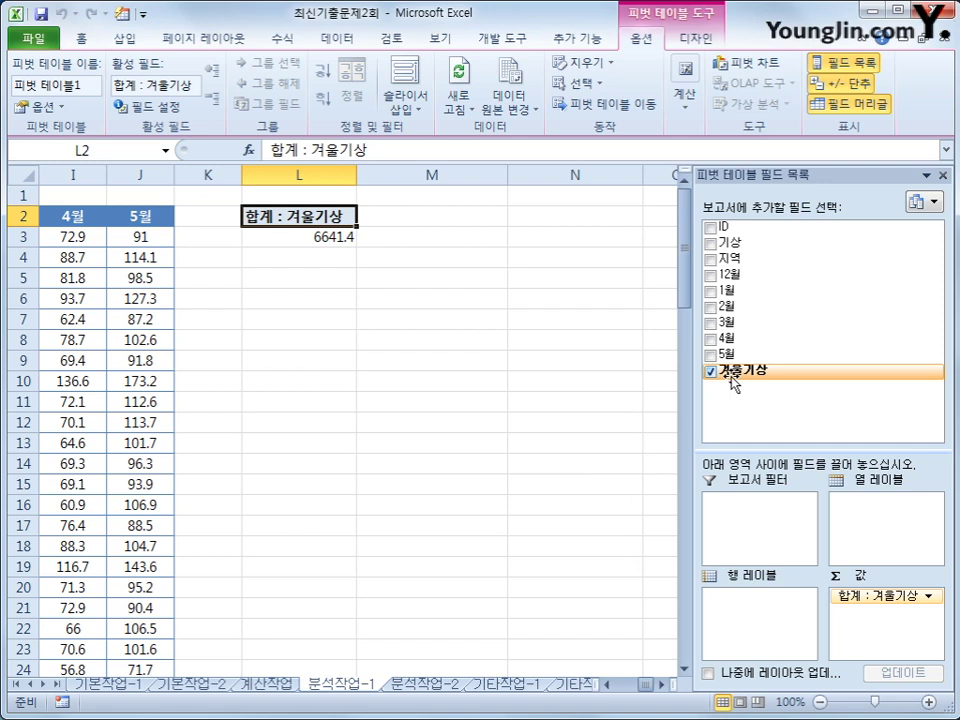
# Start another calculated field in the pivot table and name it 봄기상
pyautogui.click(685, 90)
pyautogui.click(778, 192)
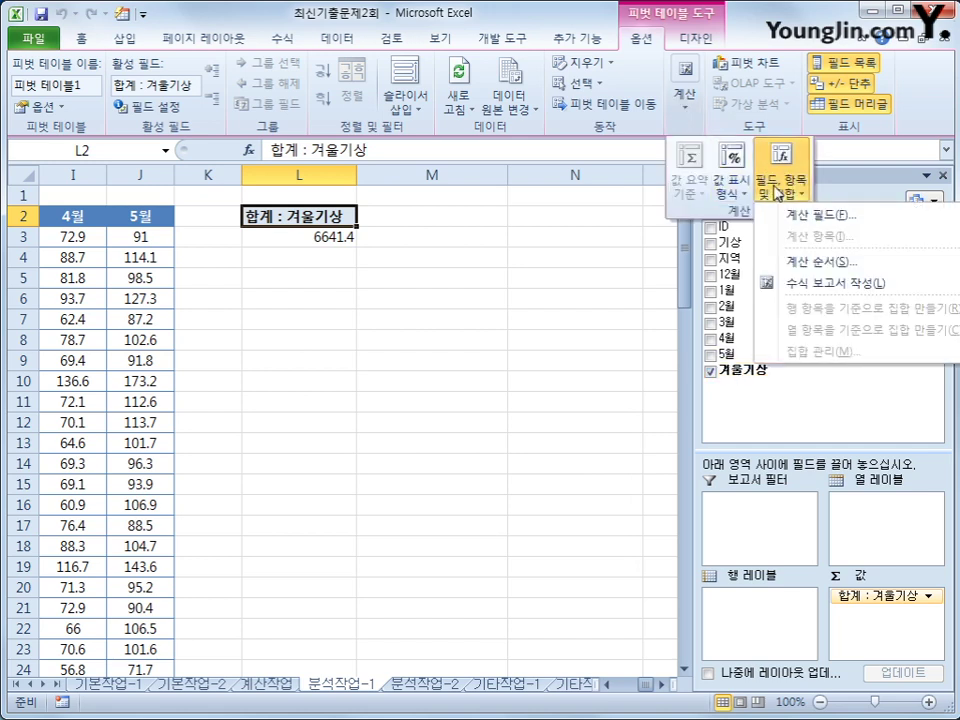
pyautogui.click(786, 218)
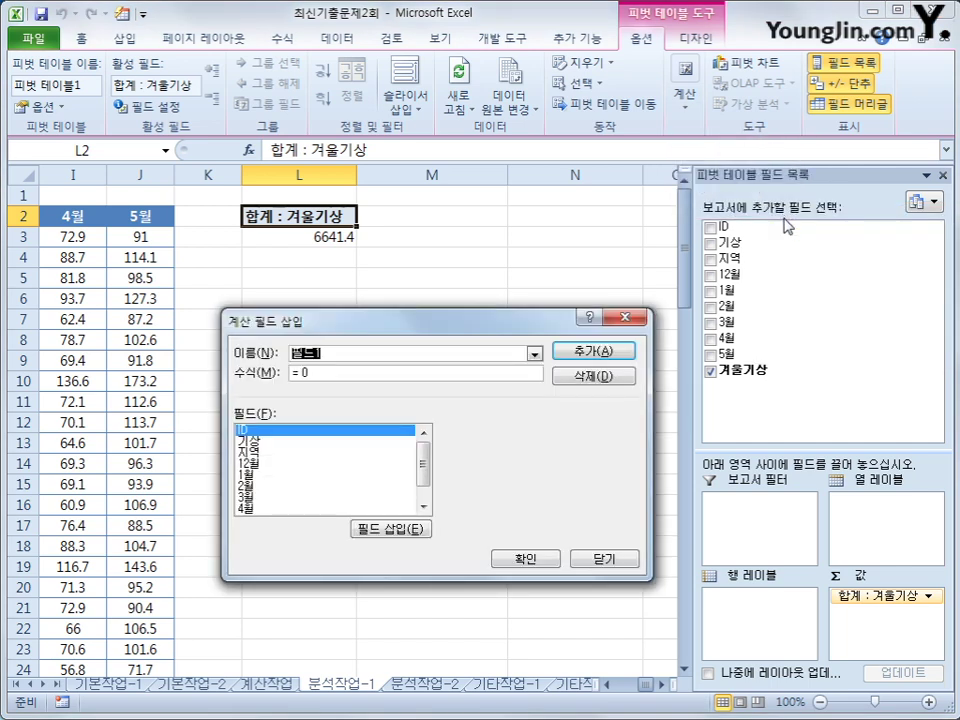
pyautogui.write('봄기온')
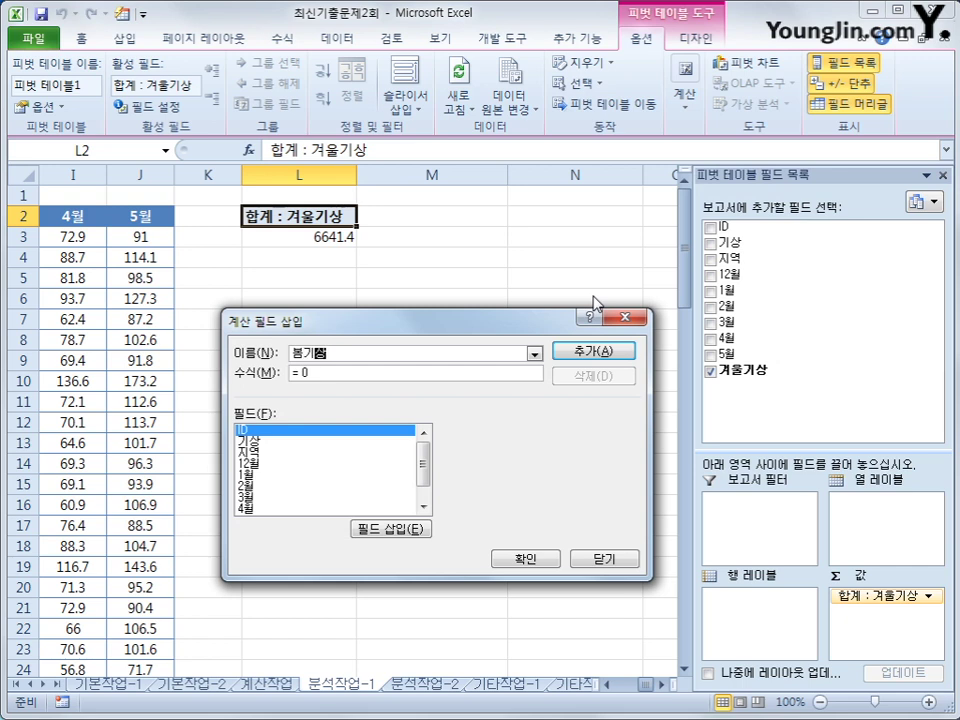
pyautogui.press('Tab')
# Set the 봄기상 formula to ='3월'+'4월'+'5월' and add the field to the pivot table
pyautogui.write('=')
pyautogui.doubleClick(304, 498)
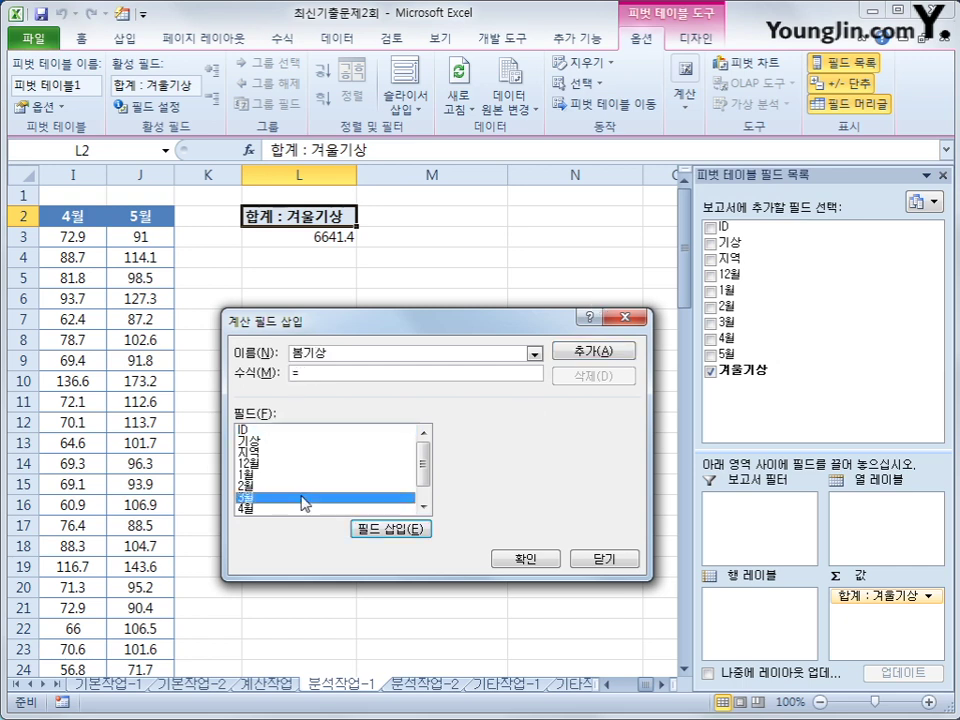
pyautogui.write('+')
pyautogui.doubleClick(298, 509)
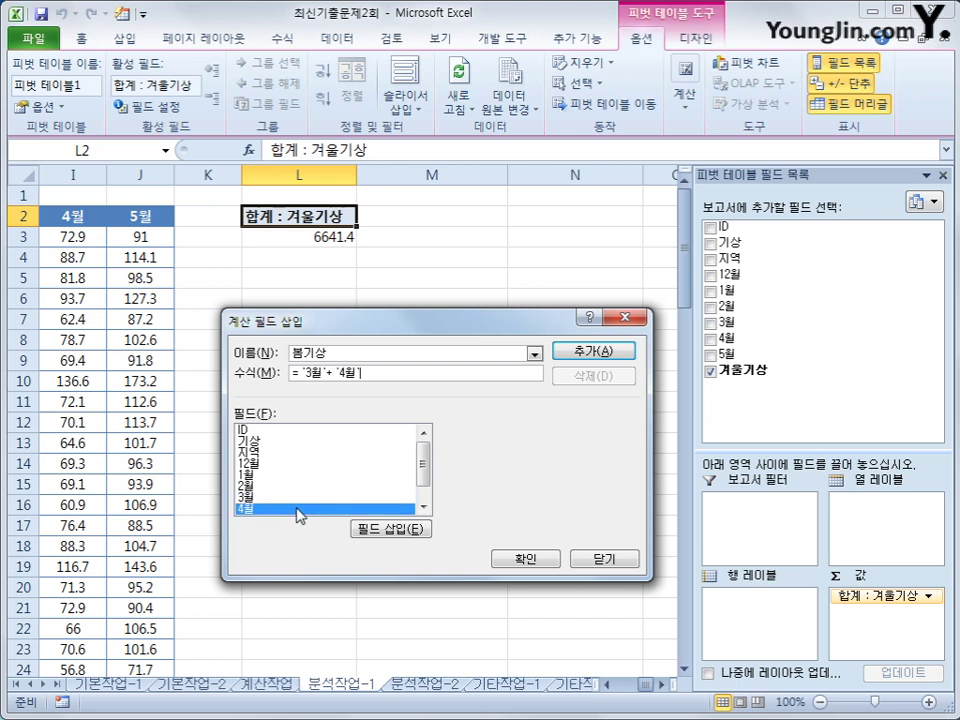
pyautogui.write('+')
pyautogui.scroll(-1, 428, 482)
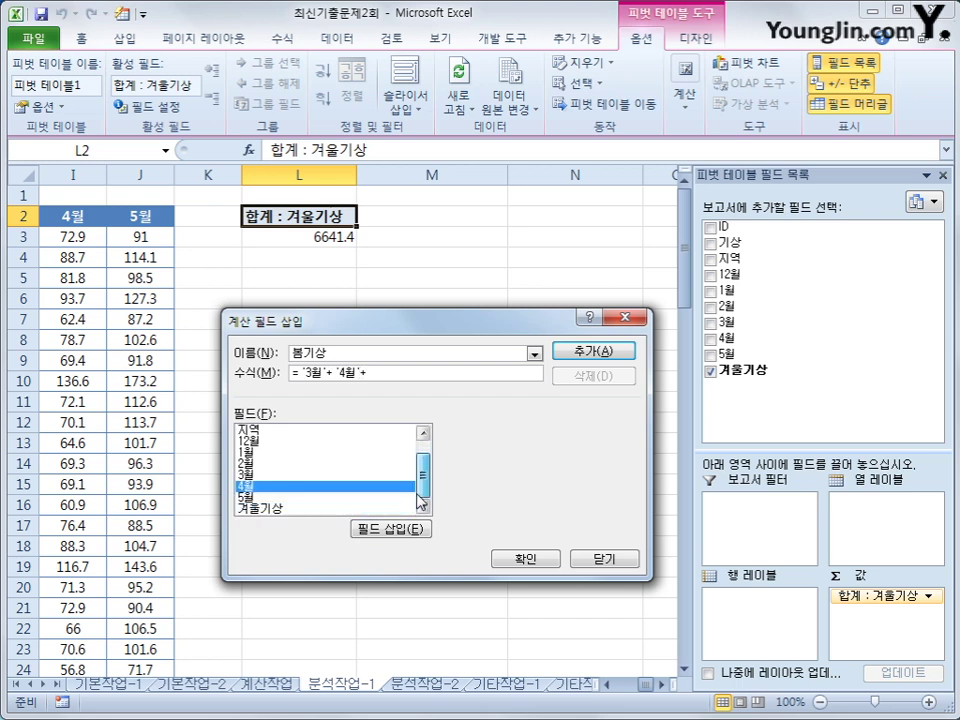
pyautogui.doubleClick(315, 498)
pyautogui.click(608, 357)
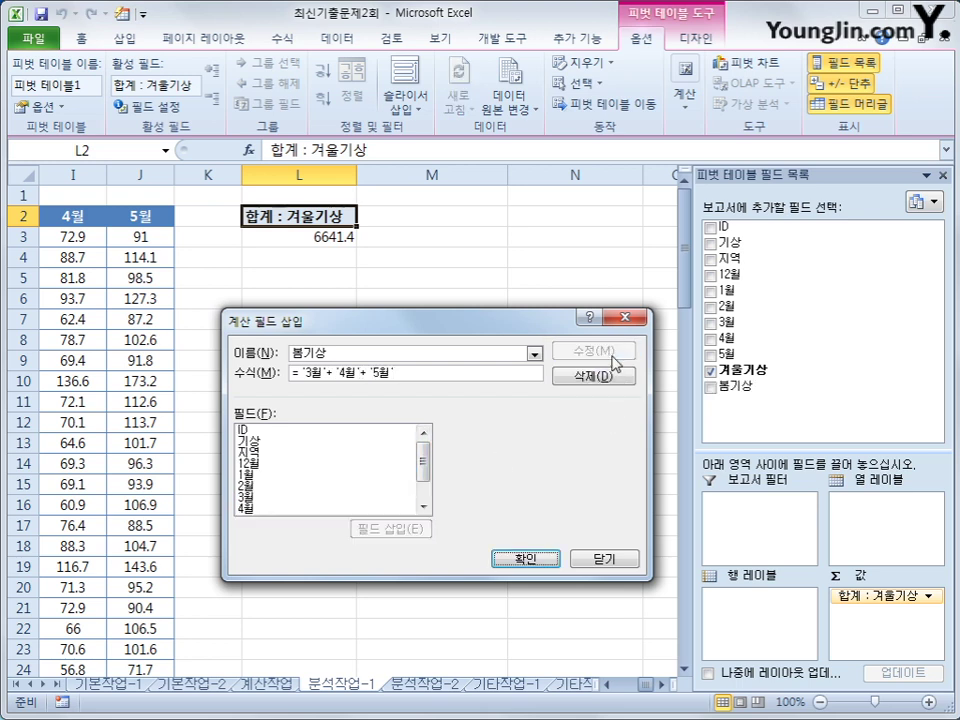
pyautogui.click(553, 560)
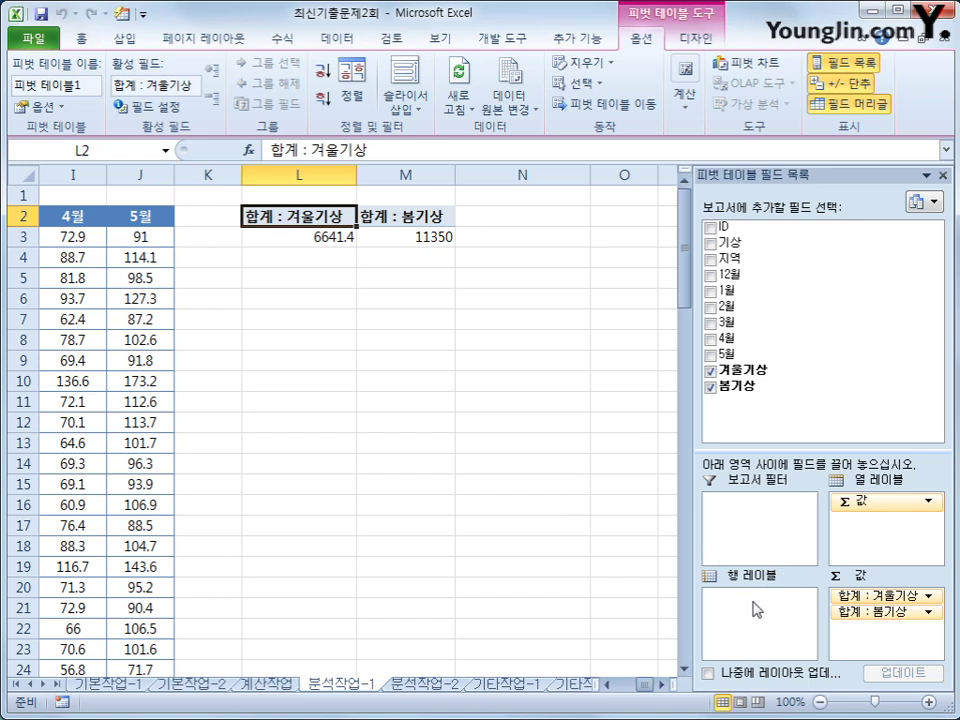
# Place 지역 in the pivot table's row labels and 기상 in its column labels, using the tabular report layout
pyautogui.moveTo(733, 258); pyautogui.dragTo(750, 603)
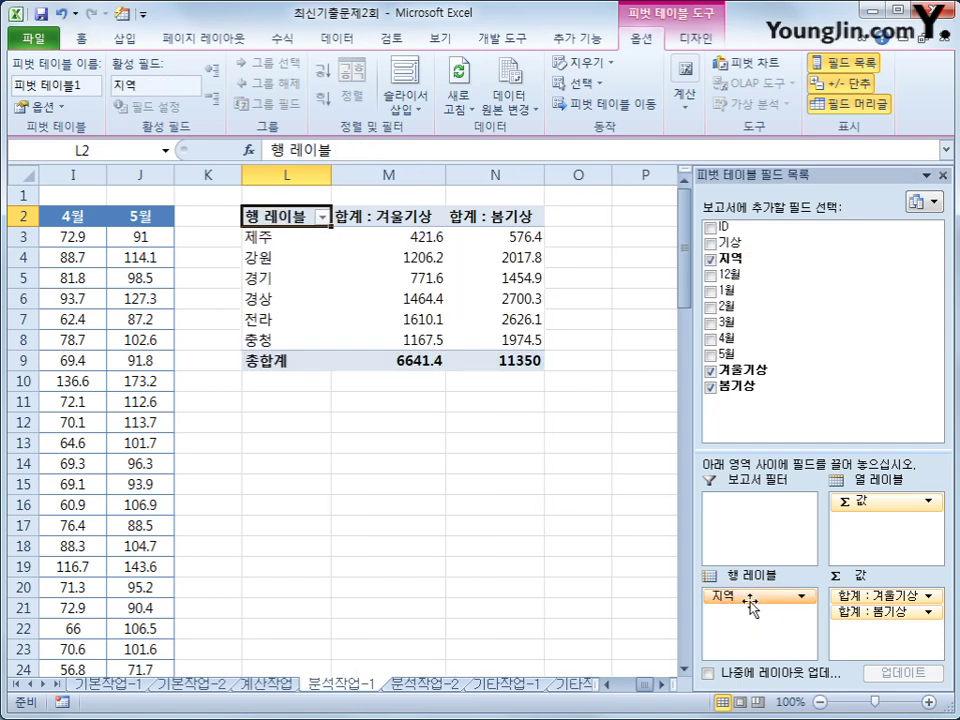
pyautogui.moveTo(756, 246); pyautogui.dragTo(857, 502)
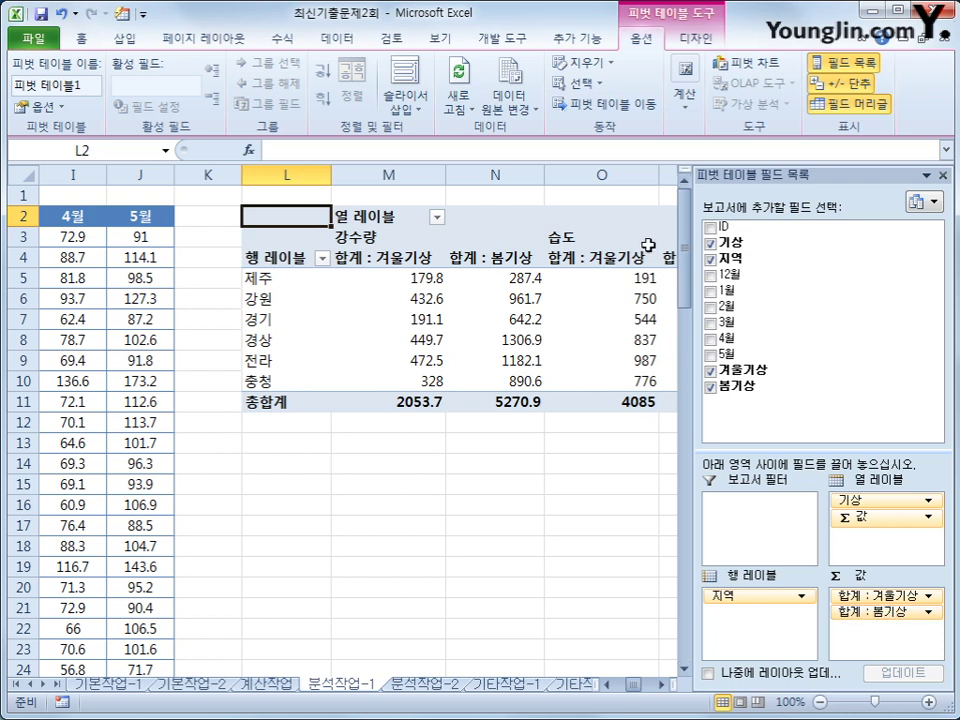
pyautogui.click(714, 40)
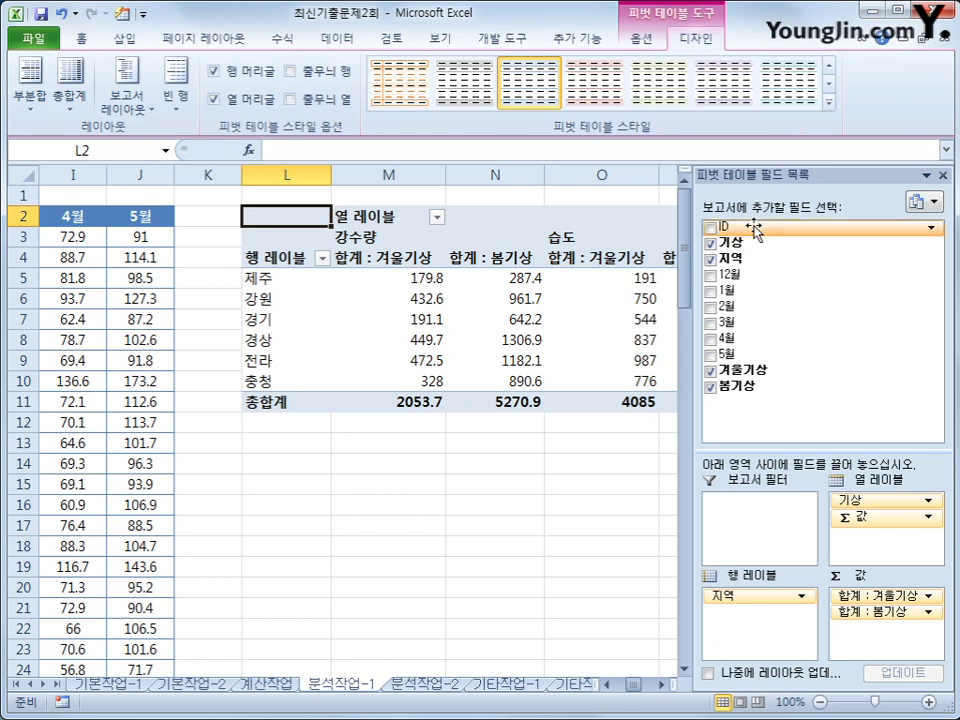
pyautogui.click(105, 96)
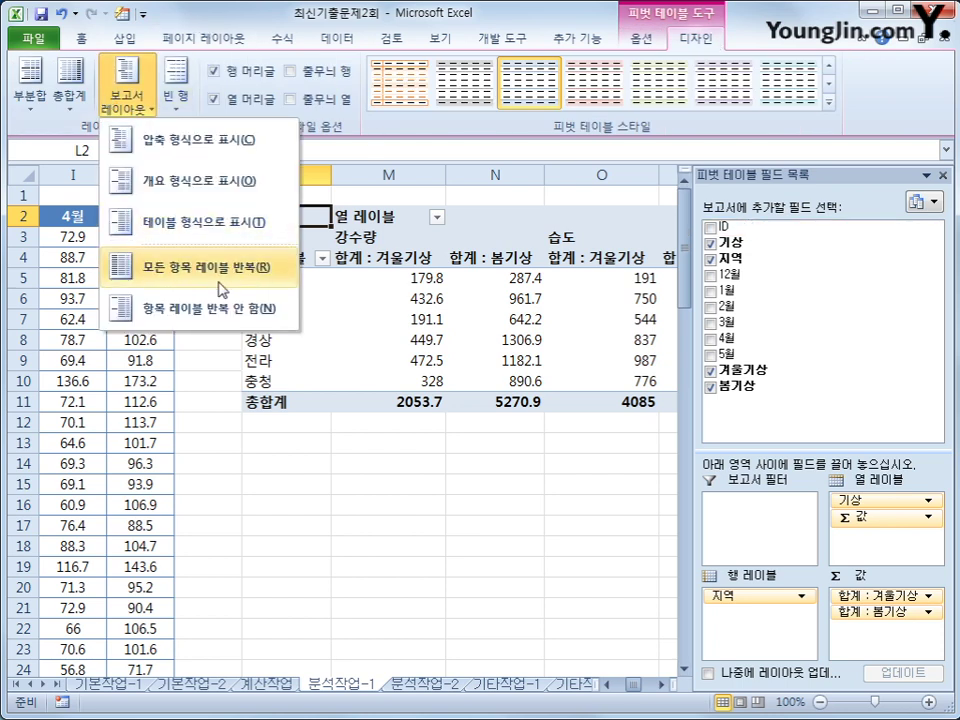
pyautogui.click(222, 222)
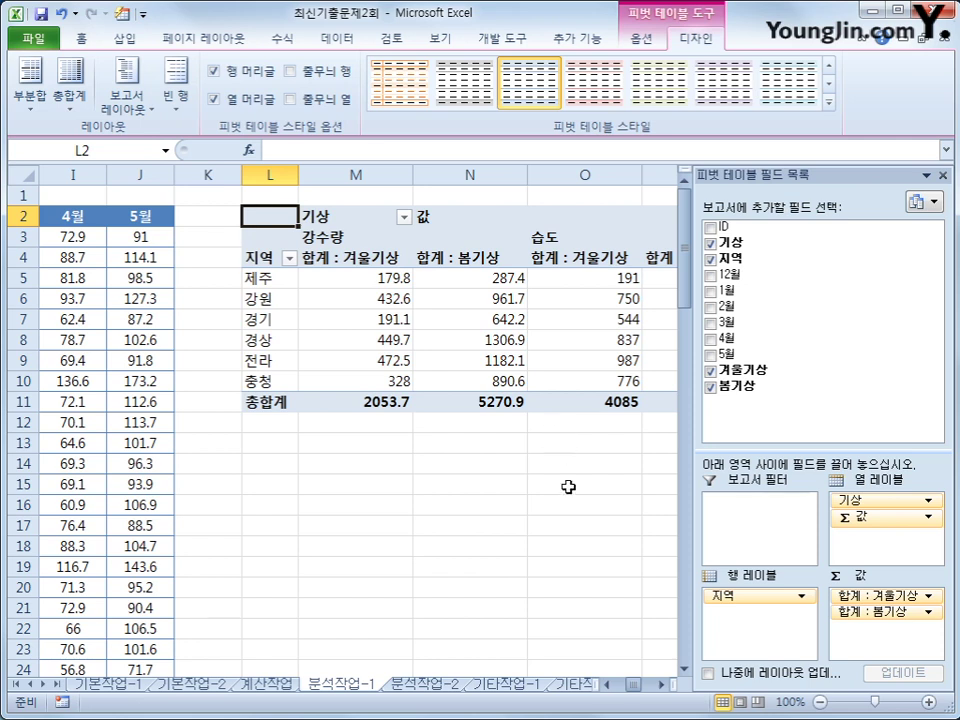
# Move the Σ 값 field below 지역 in the row labels and show grand totals for columns only
pyautogui.moveTo(873, 520); pyautogui.dragTo(763, 628)
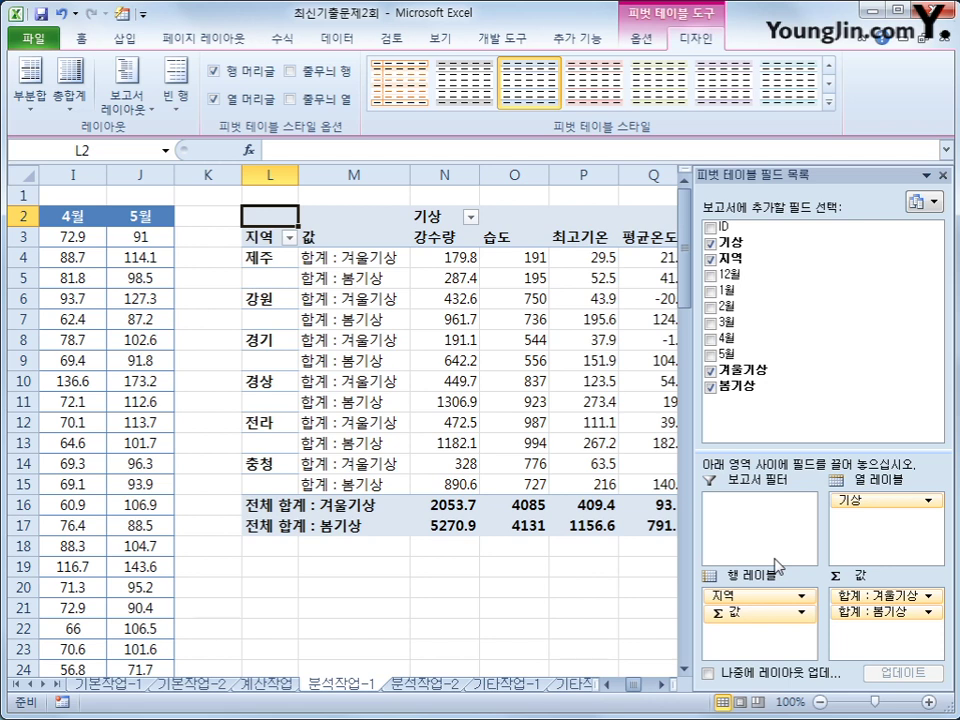
pyautogui.click(84, 108)
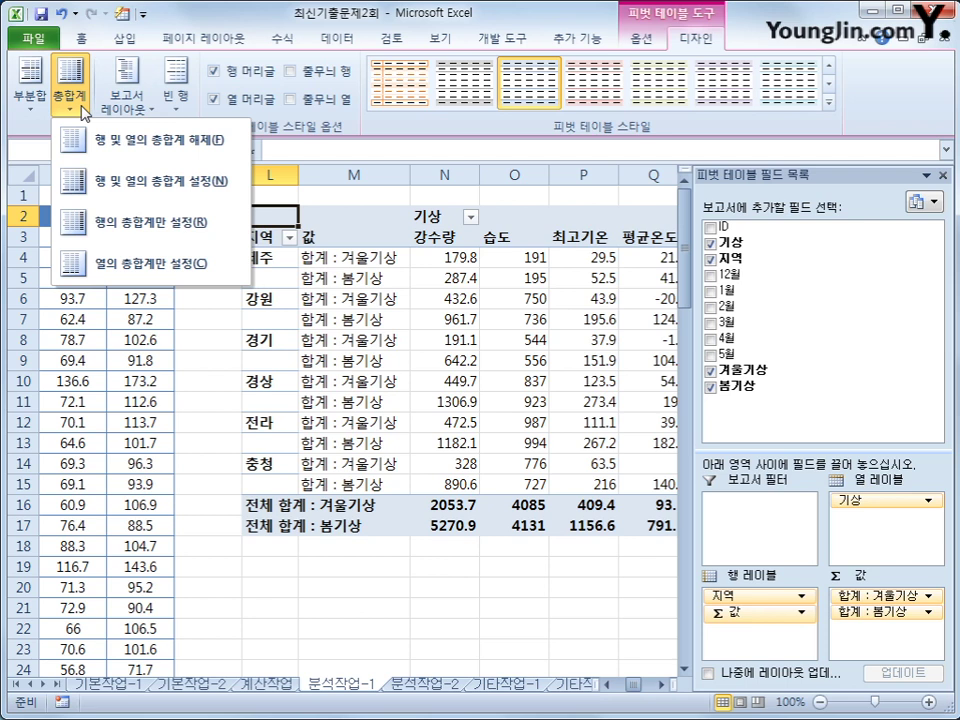
pyautogui.click(130, 279)
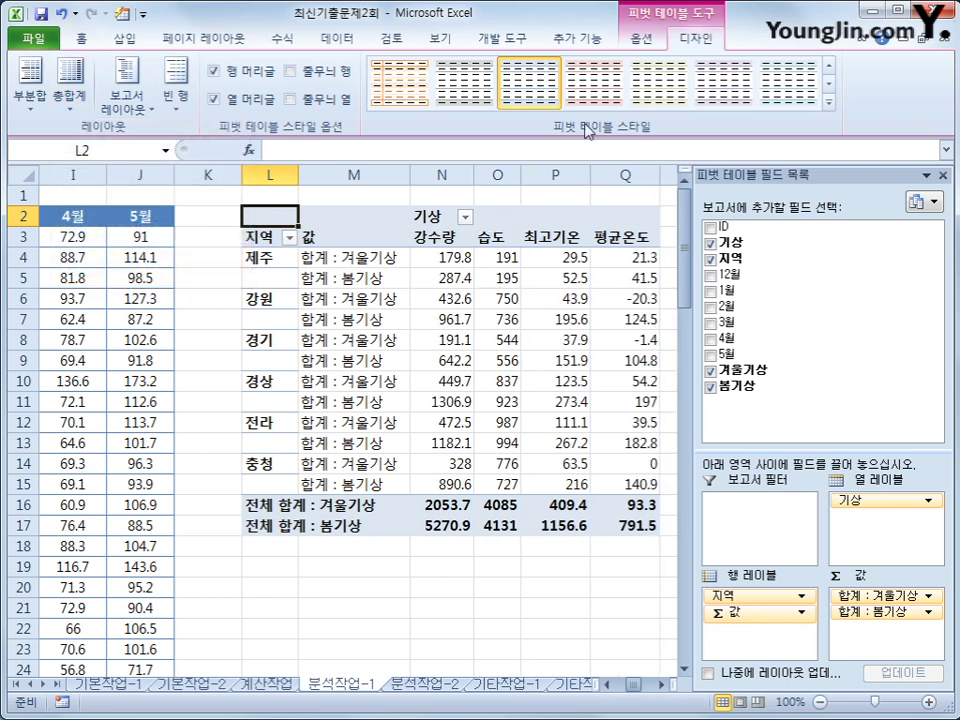
# Apply 피벗 스타일 밝게 15 to the pivot table, turn on banded columns (줄무늬 열), and leave the table
pyautogui.click(827, 106)
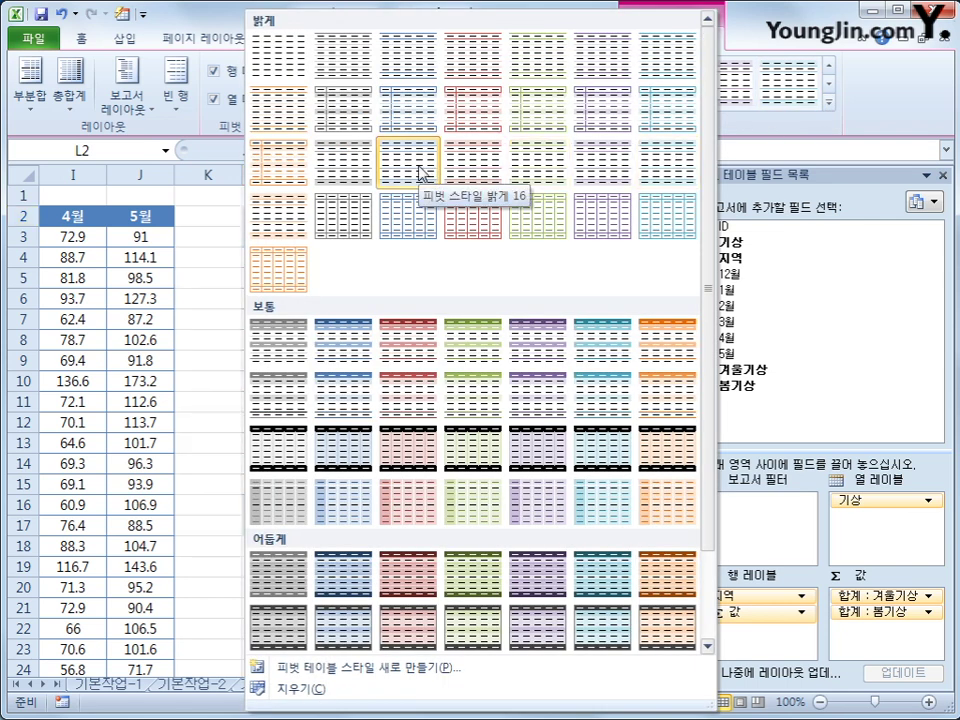
pyautogui.click(323, 180)
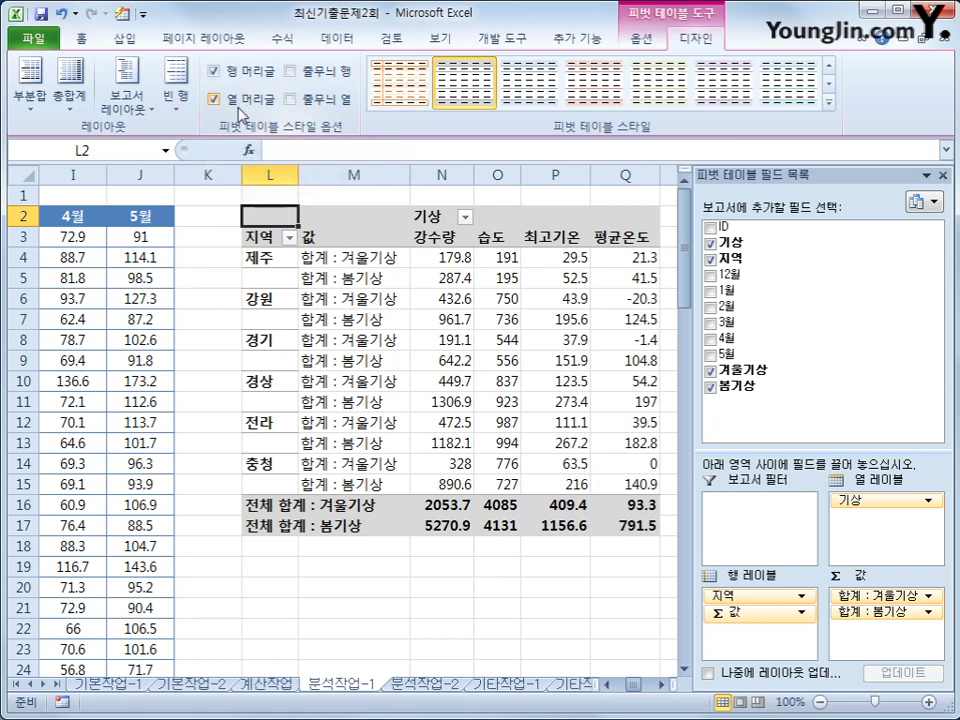
pyautogui.click(343, 104)
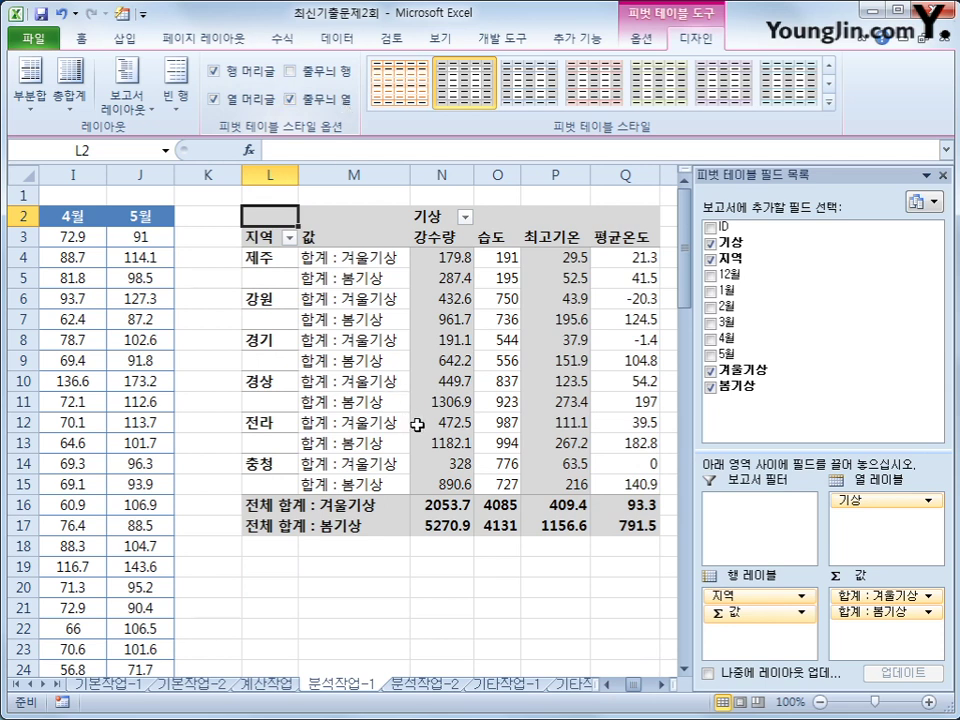
pyautogui.click(580, 605)
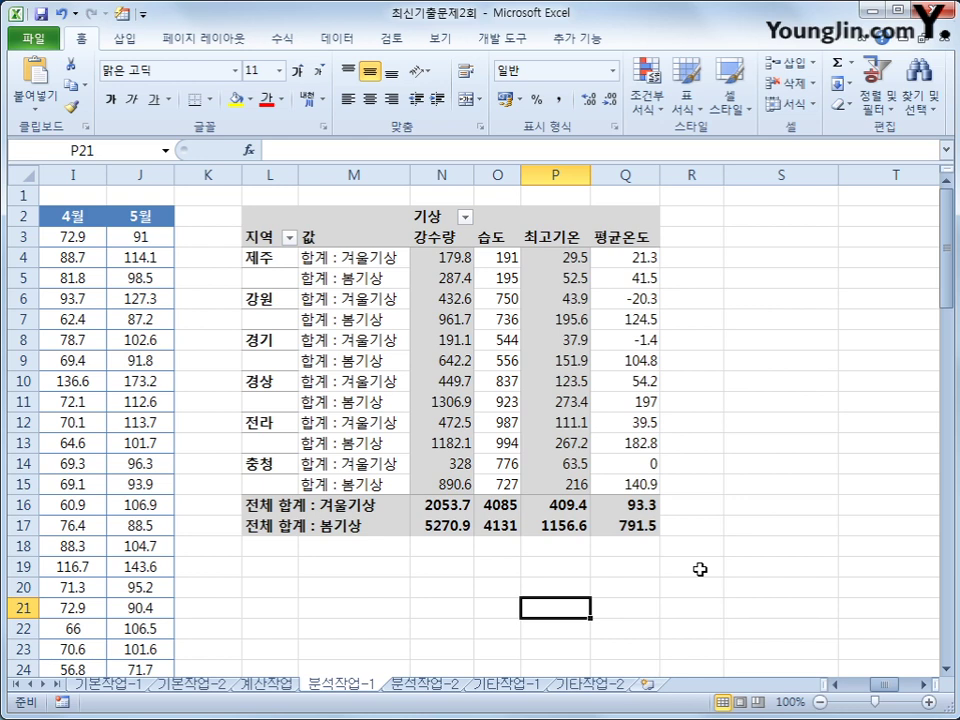
# On the 분석작업-2 sheet, start recording a macro named 지역부분합 with an empty cell outside the table selected
pyautogui.click(428, 685)
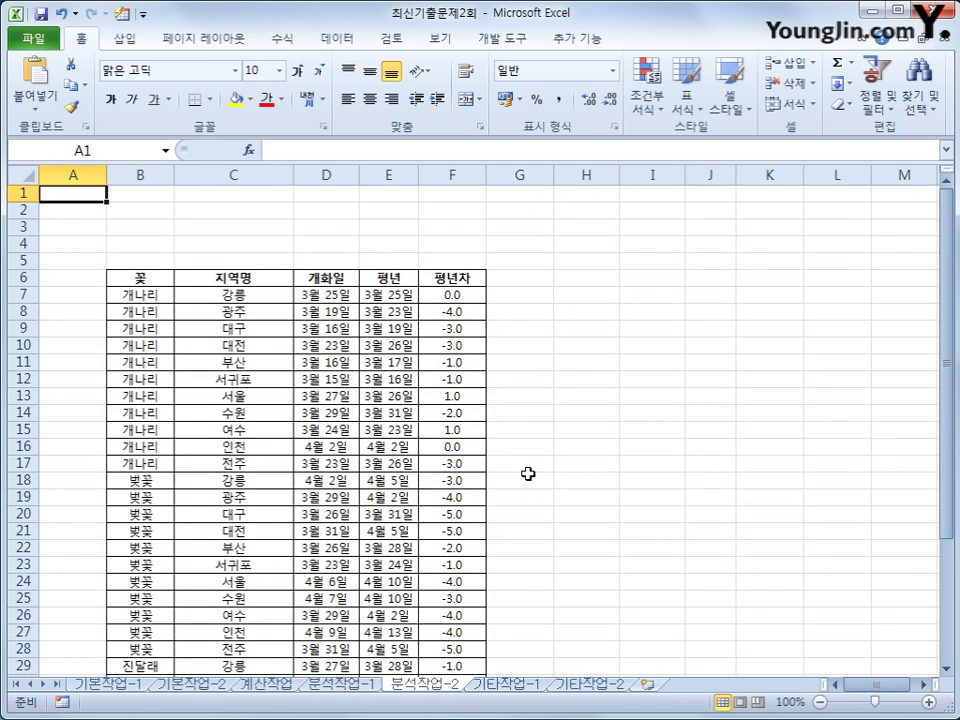
pyautogui.click(669, 249)
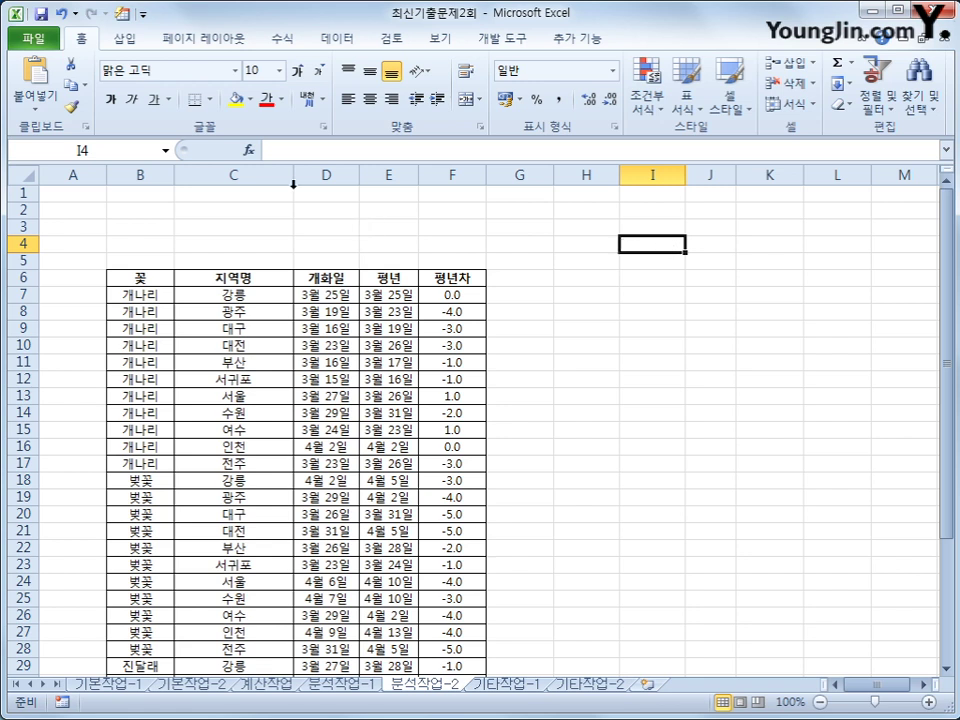
pyautogui.click(504, 40)
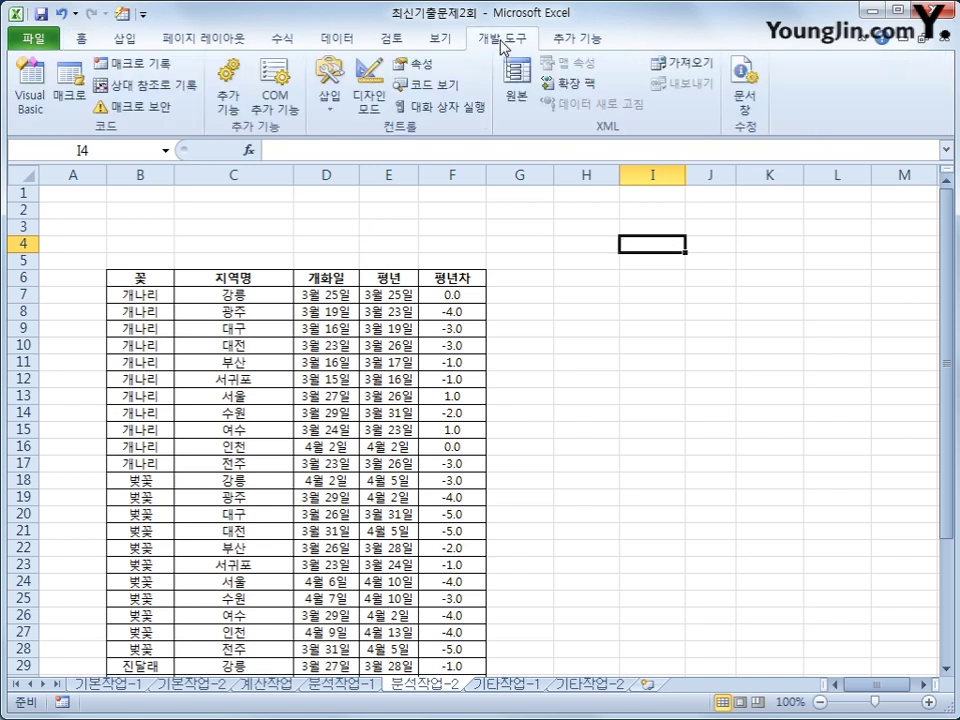
pyautogui.click(155, 66)
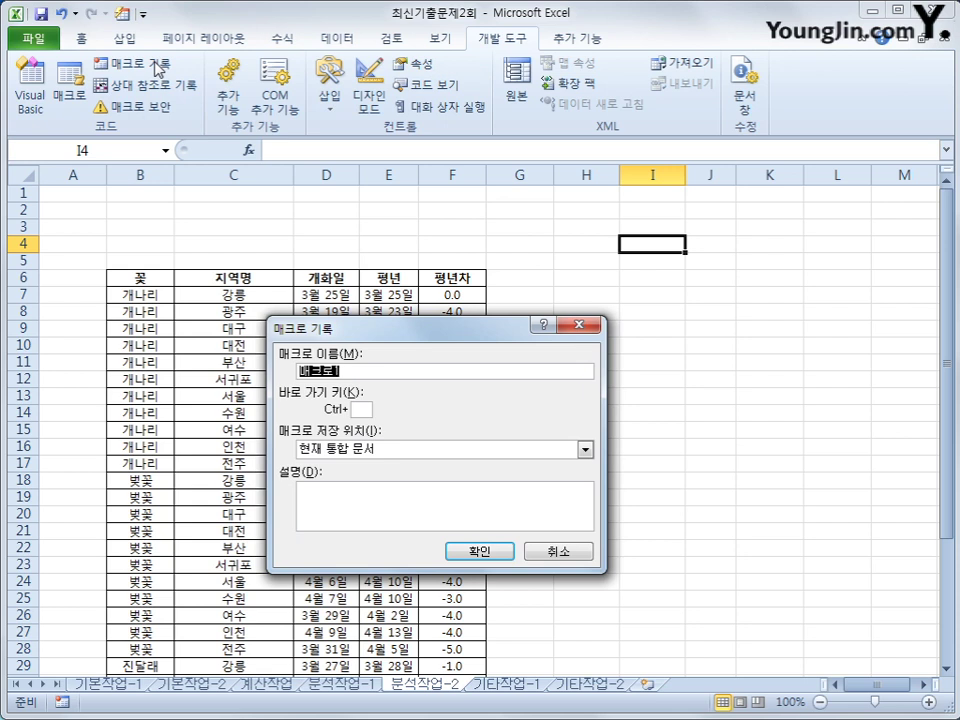
pyautogui.write('지역부분합')
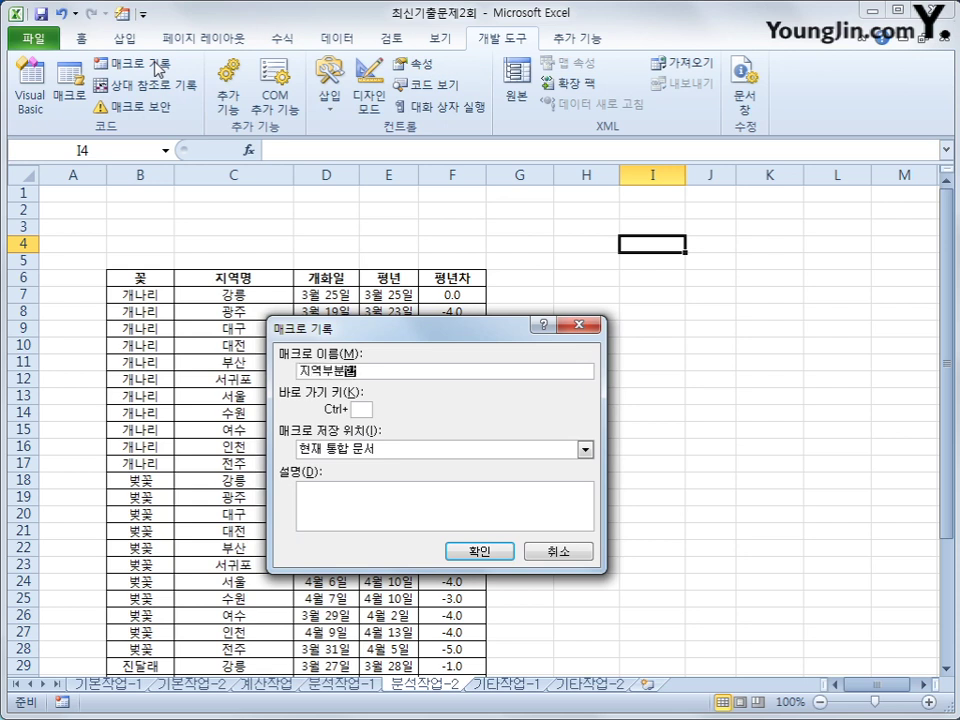
pyautogui.click(480, 549)
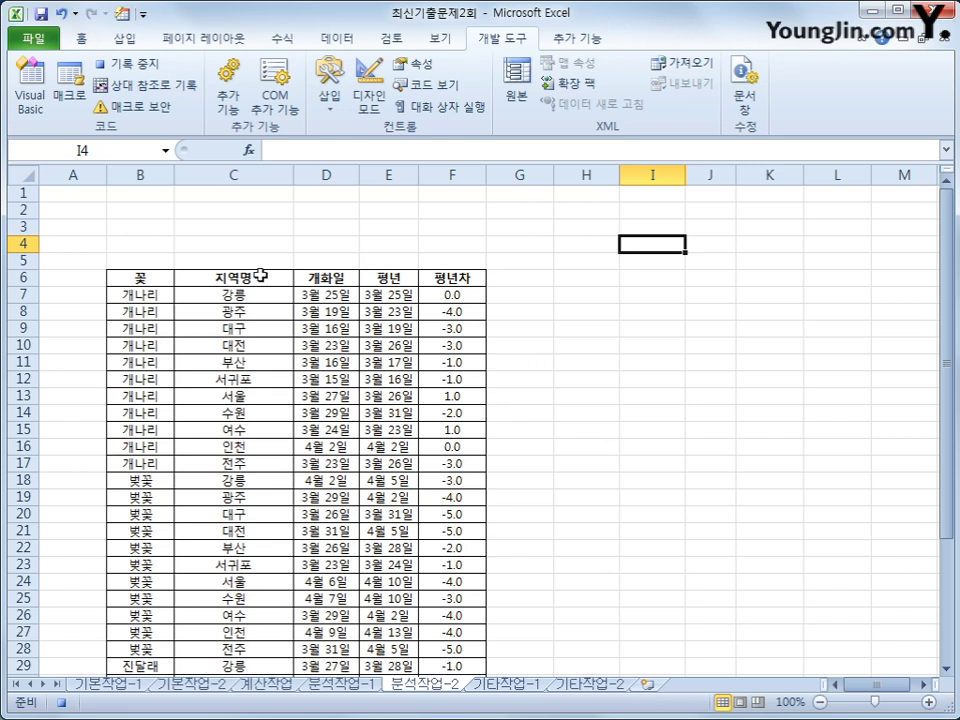
# Sort the flower table by 지역명 in ascending order, with 개화일 in descending order as the second criterion
pyautogui.click(258, 294)
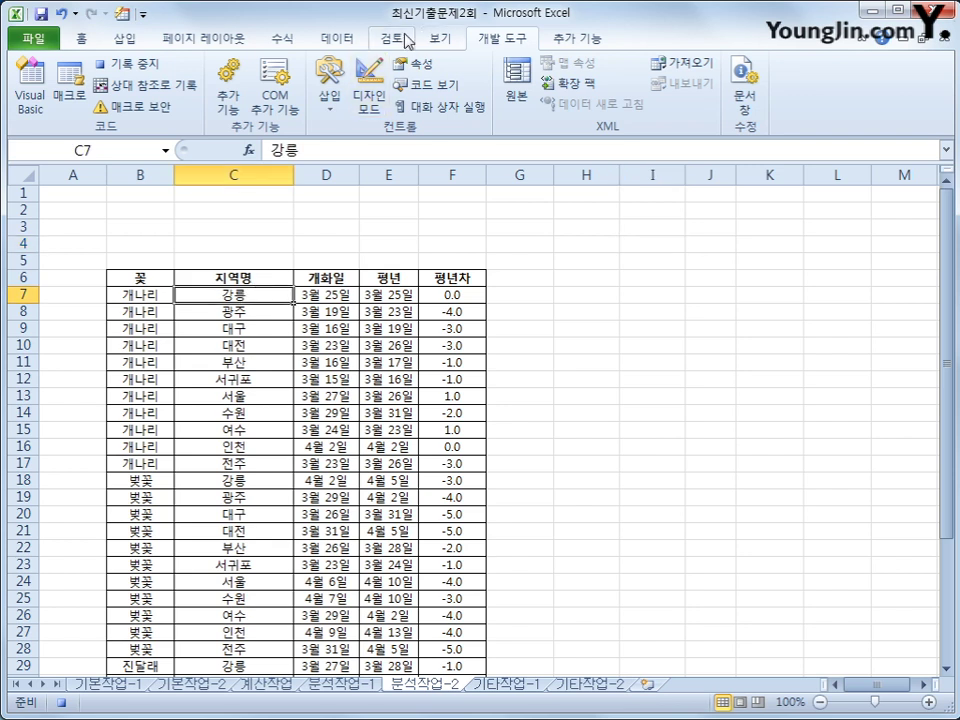
pyautogui.click(337, 39)
pyautogui.click(400, 96)
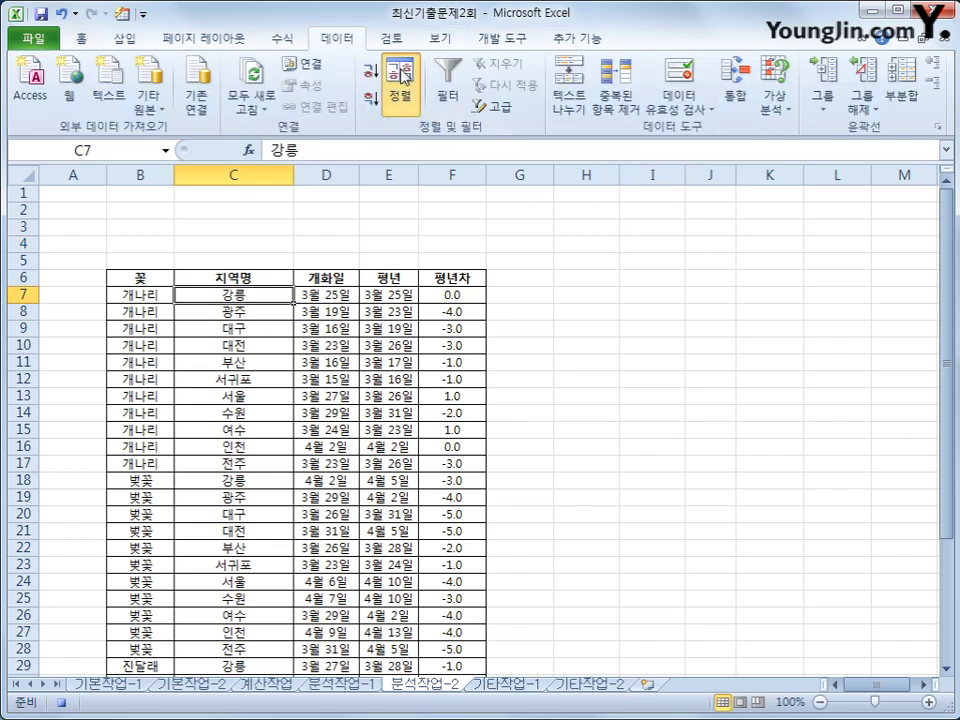
pyautogui.moveTo(418, 339); pyautogui.dragTo(513, 200)
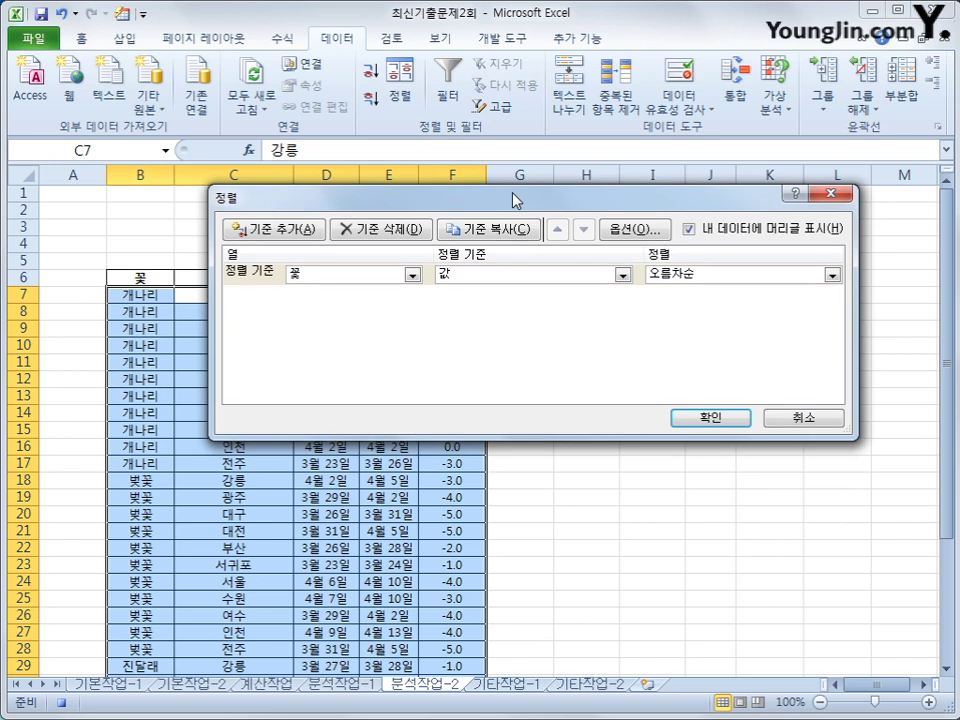
pyautogui.click(410, 276)
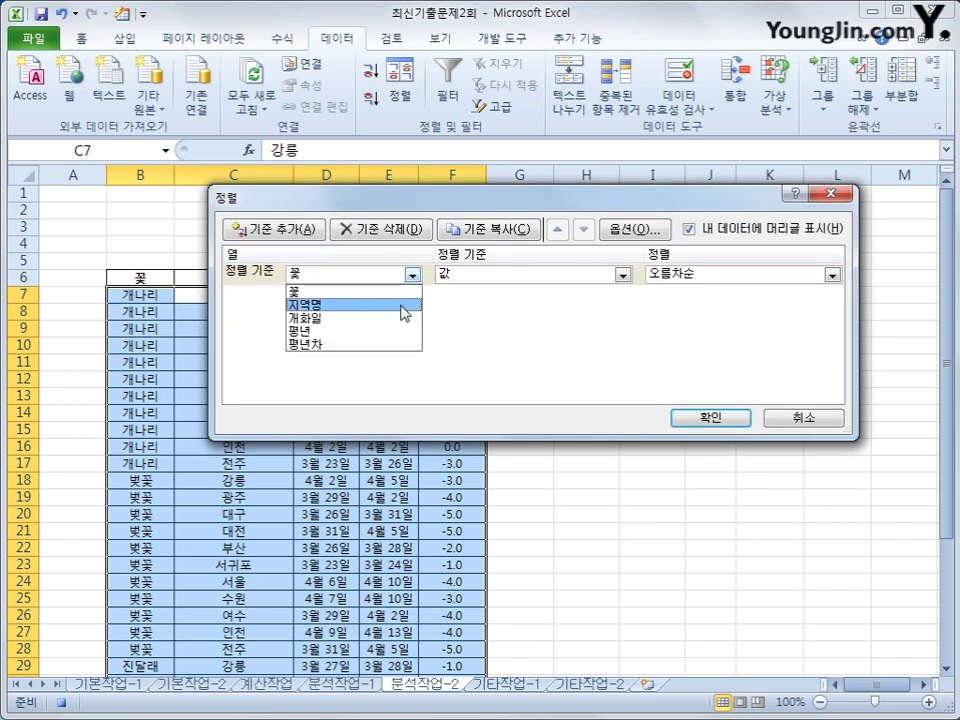
pyautogui.click(378, 303)
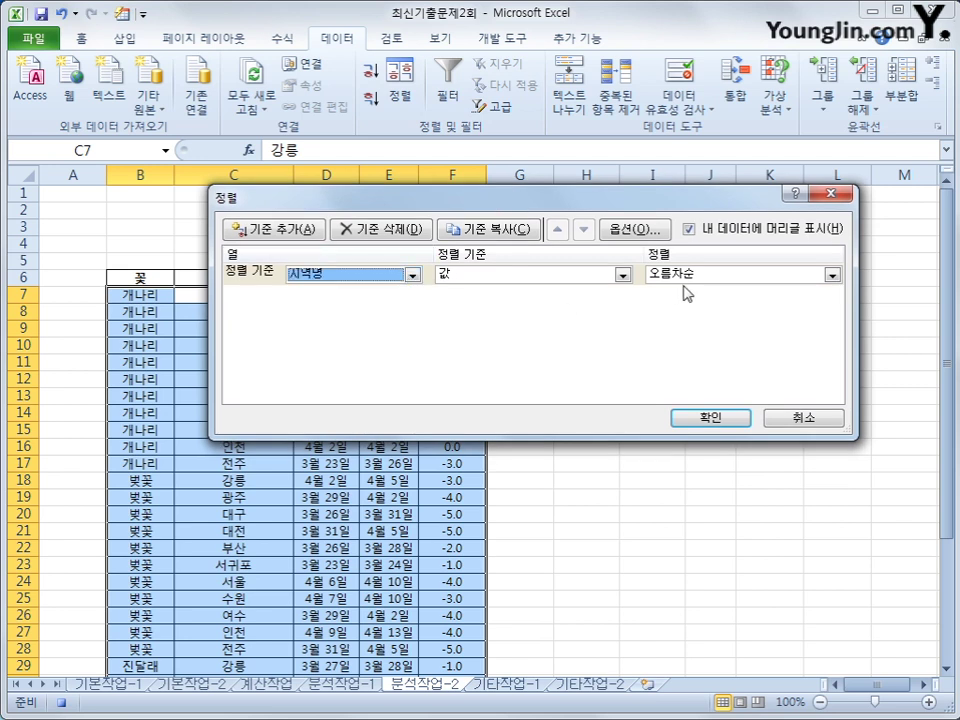
pyautogui.click(290, 232)
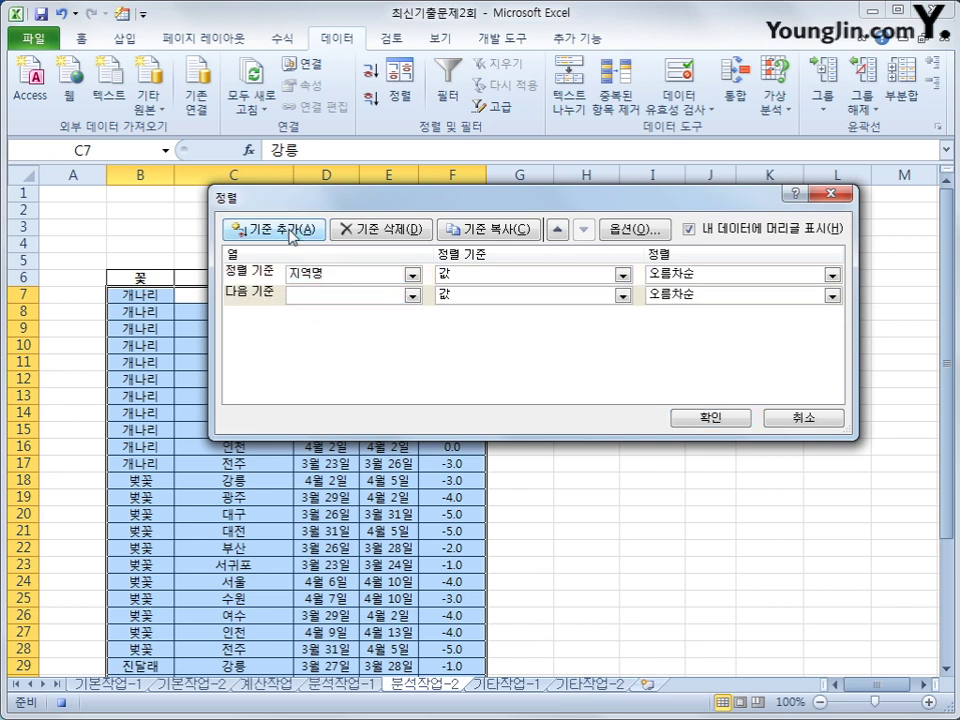
pyautogui.click(411, 296)
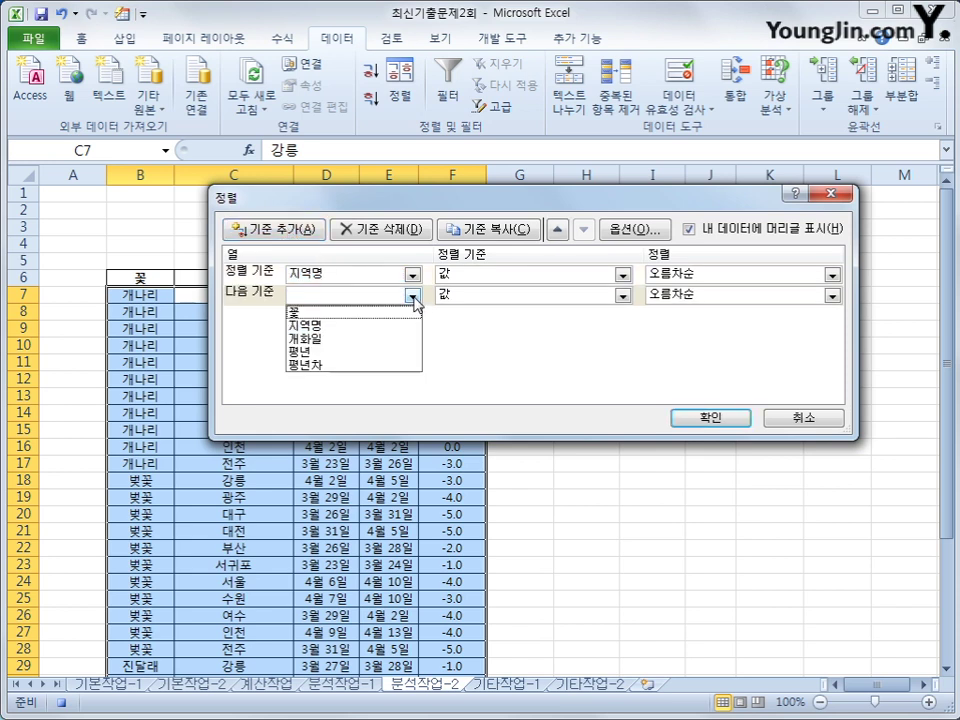
pyautogui.click(403, 345)
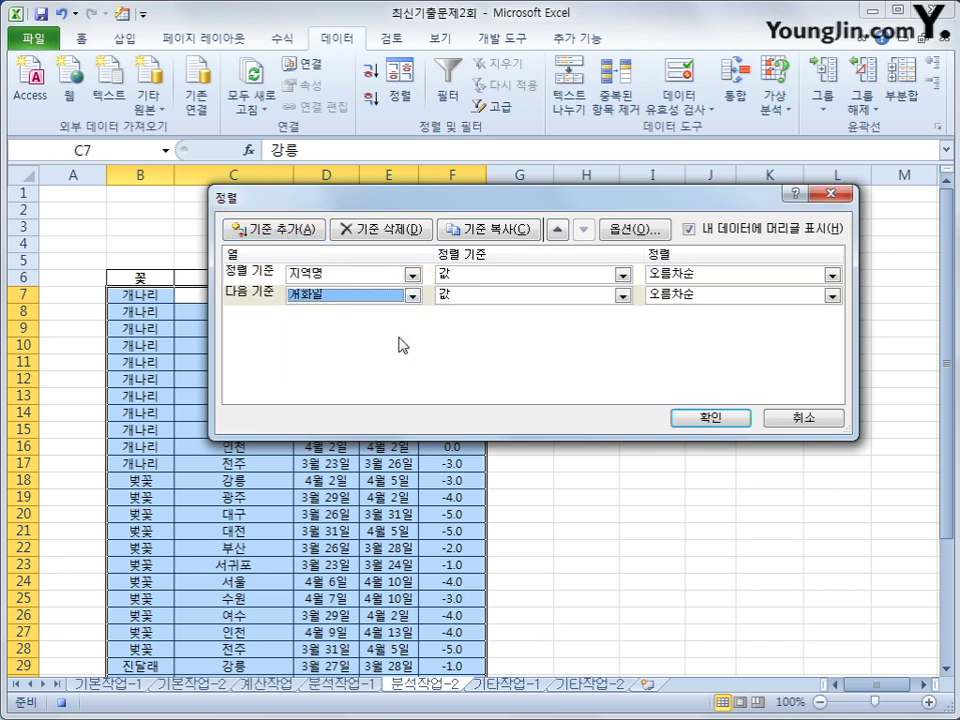
pyautogui.click(690, 296)
pyautogui.click(680, 328)
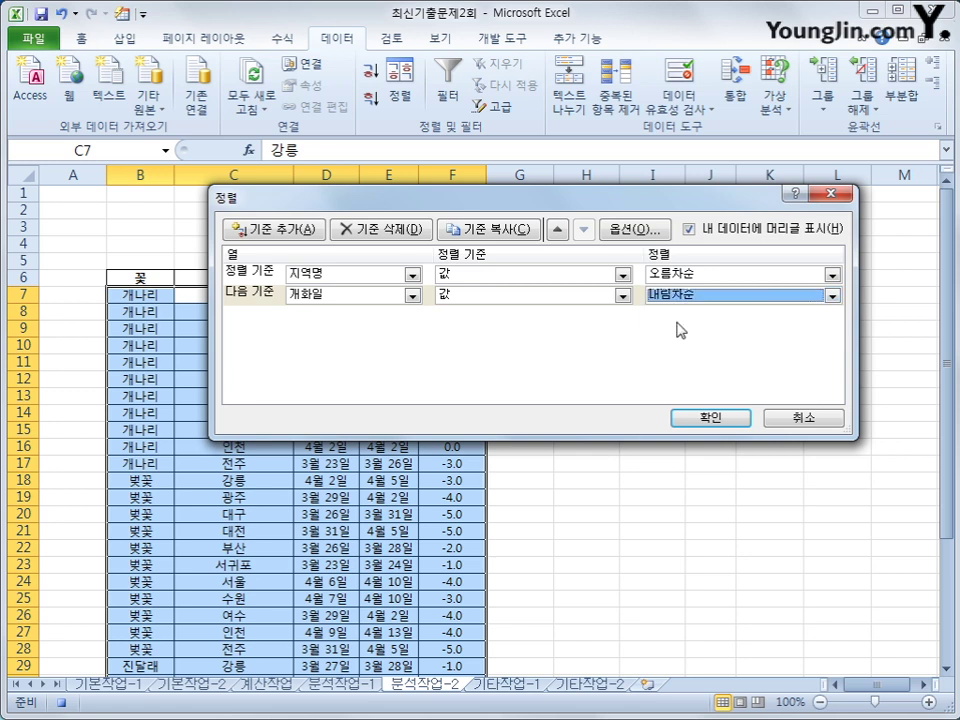
pyautogui.click(710, 420)
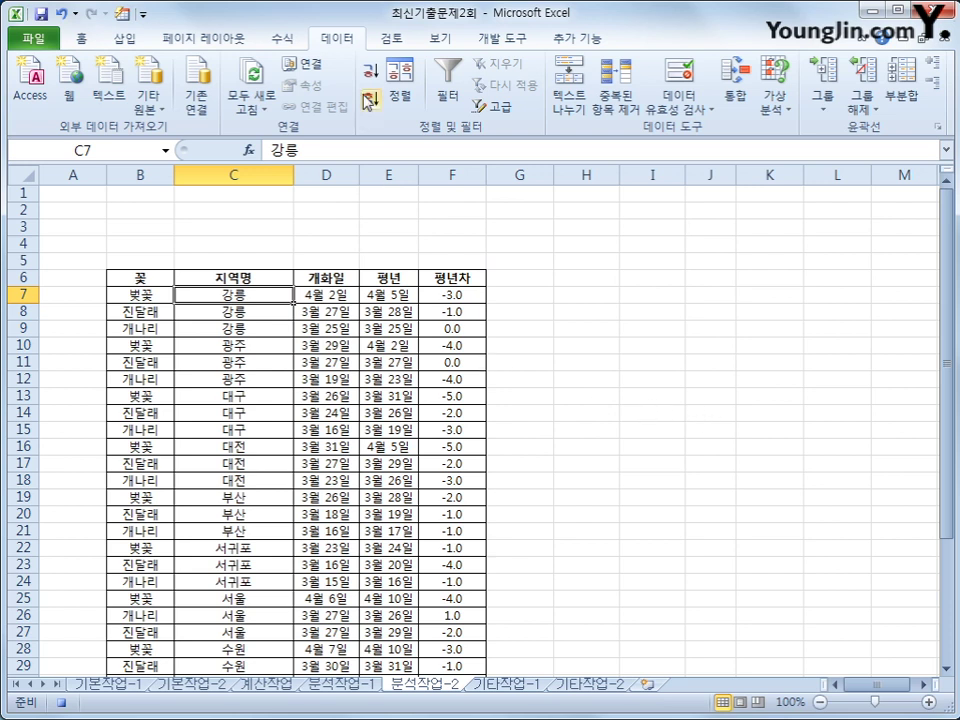
# Add subtotals to the table grouped by 지역명, using the 평균 function on 개화일, 평년 and 평년차
pyautogui.click(903, 88)
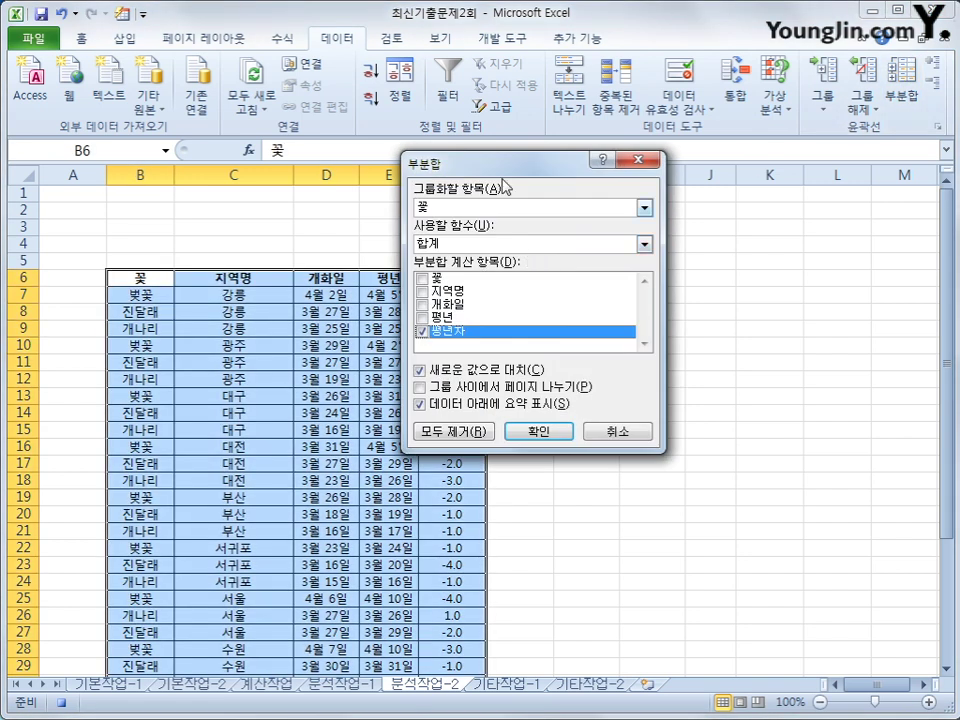
pyautogui.moveTo(505, 185); pyautogui.dragTo(733, 183)
pyautogui.click(715, 231)
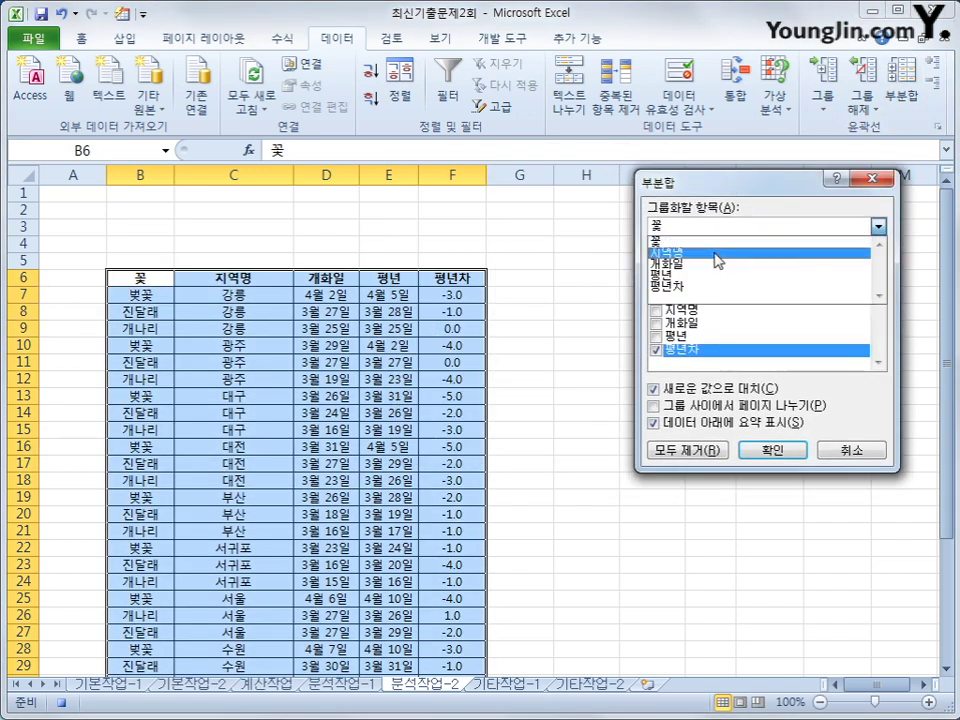
pyautogui.click(716, 251)
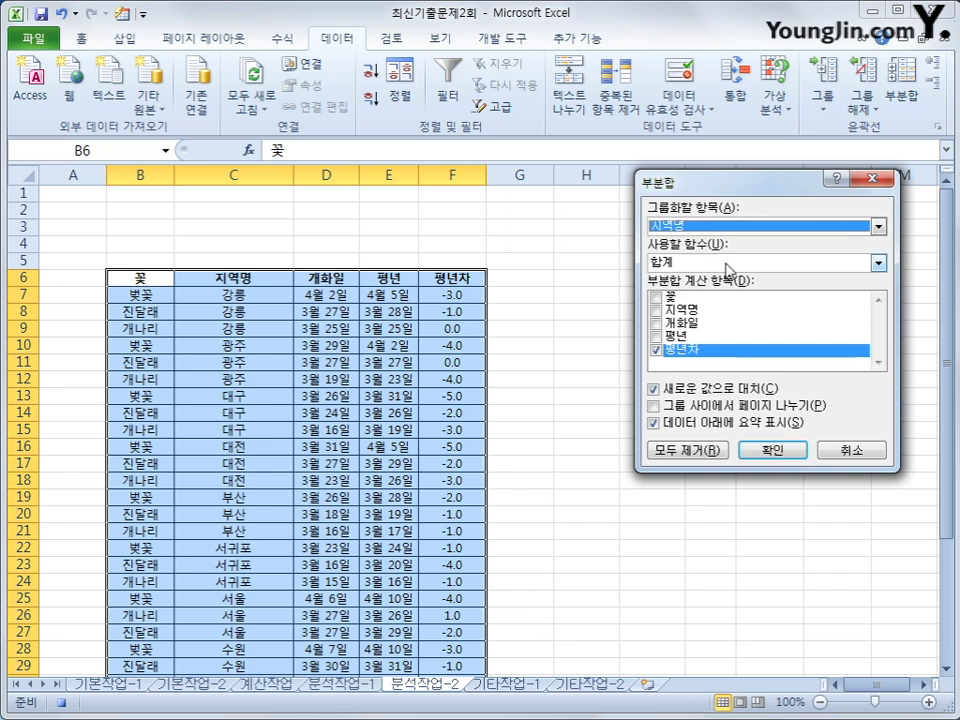
pyautogui.click(729, 264)
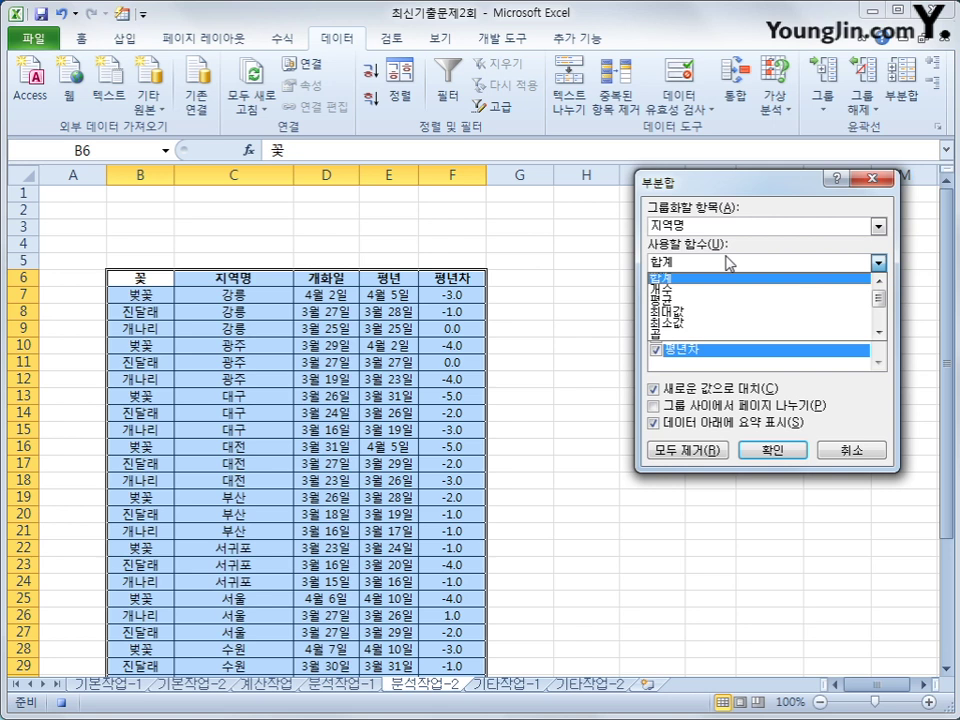
pyautogui.click(721, 307)
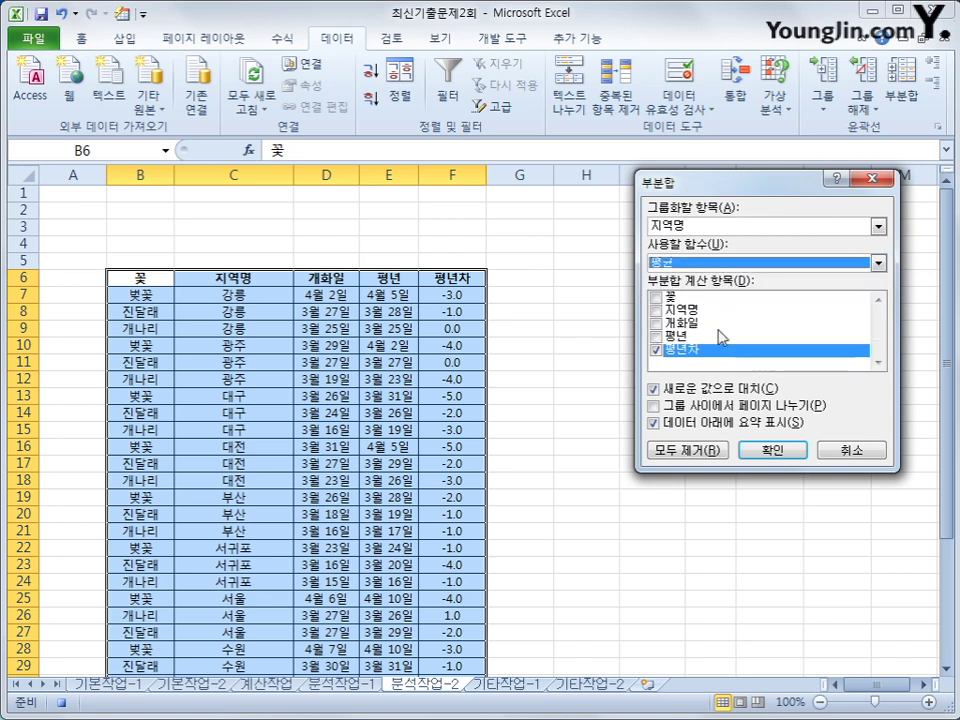
pyautogui.click(656, 323)
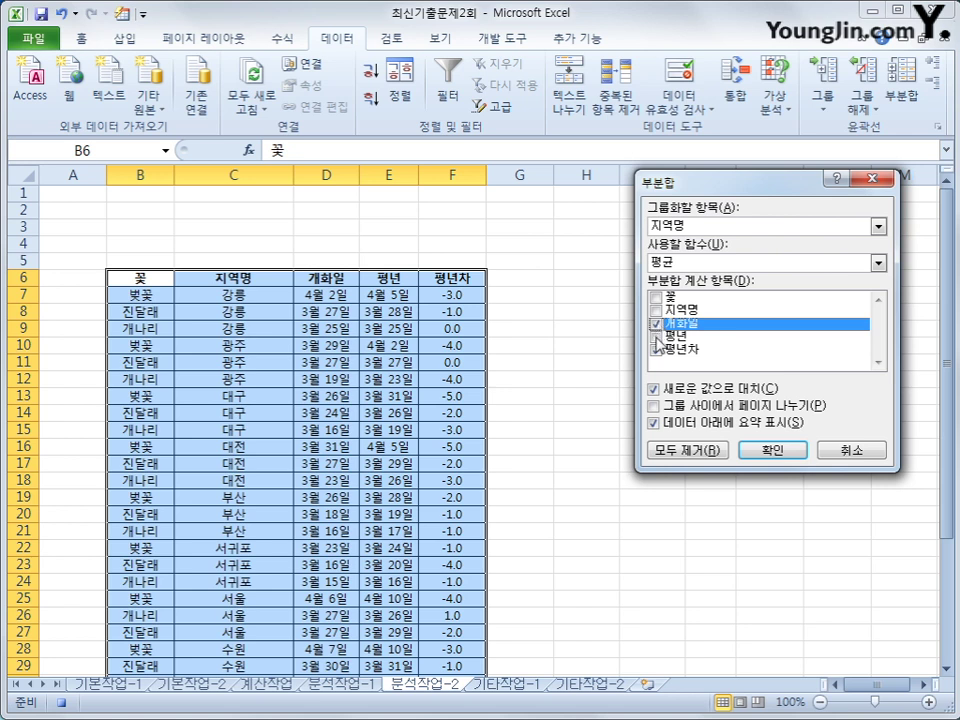
pyautogui.click(656, 338)
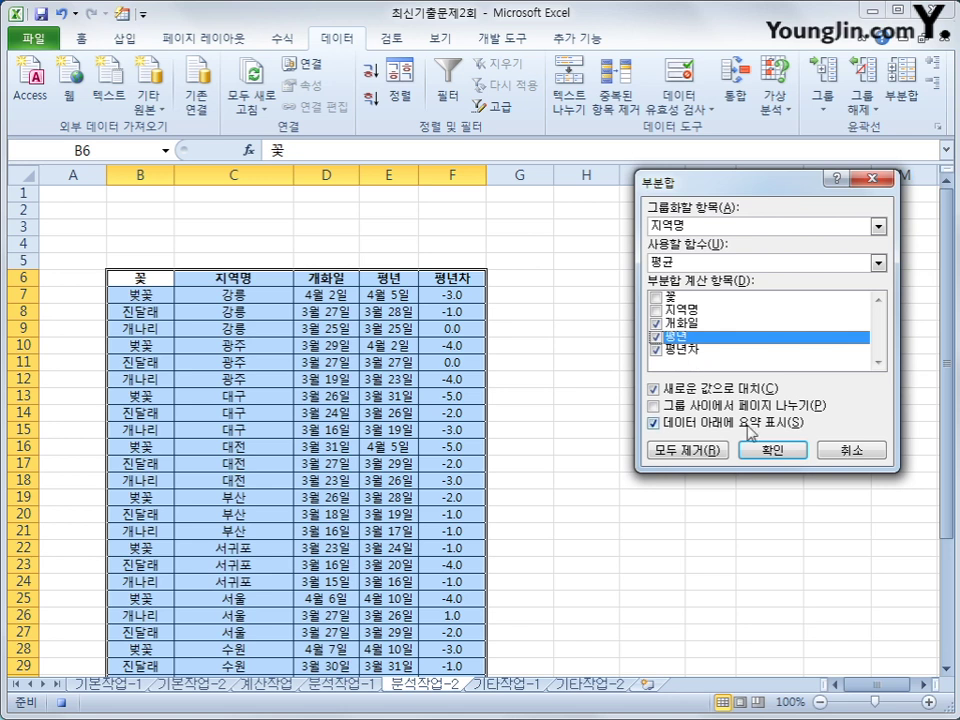
pyautogui.click(771, 450)
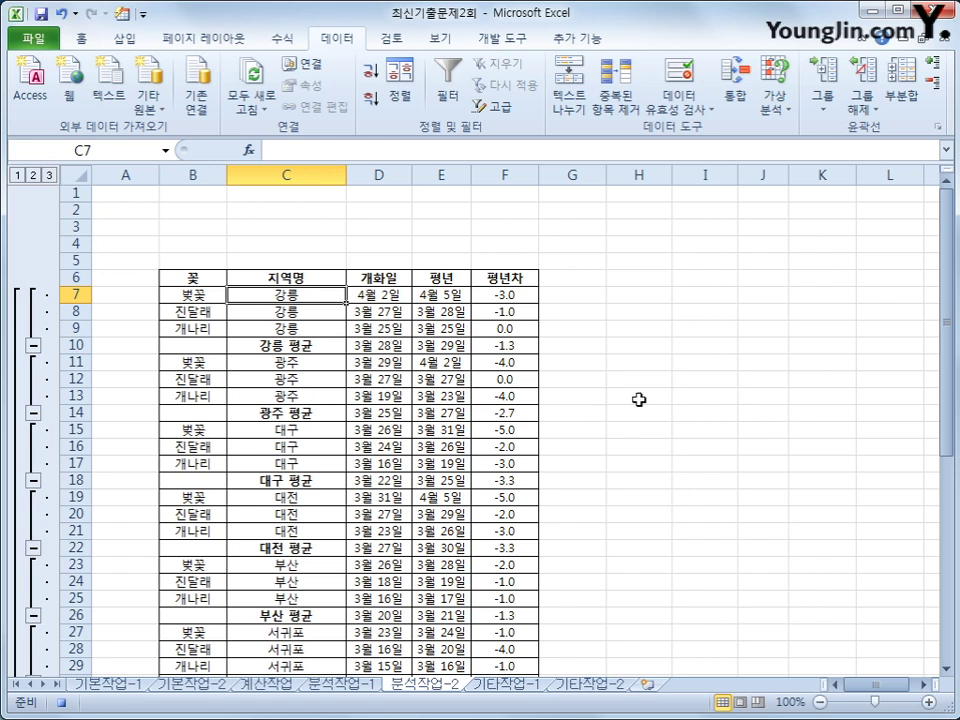
# Stop recording the macro and select an empty cell outside the table
pyautogui.click(505, 40)
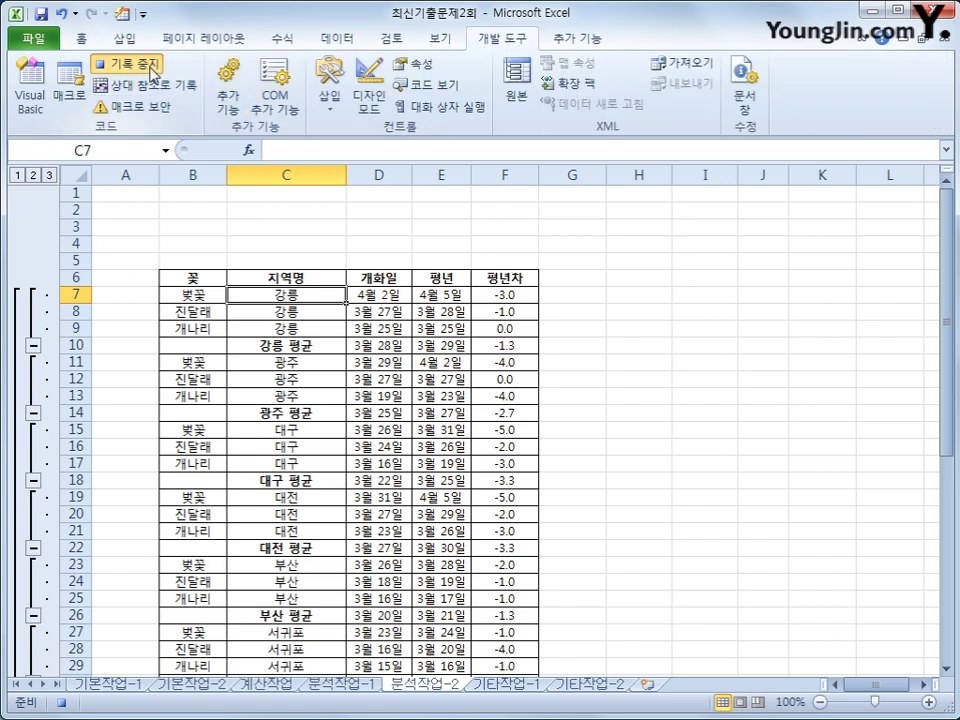
pyautogui.click(148, 67)
pyautogui.click(678, 427)
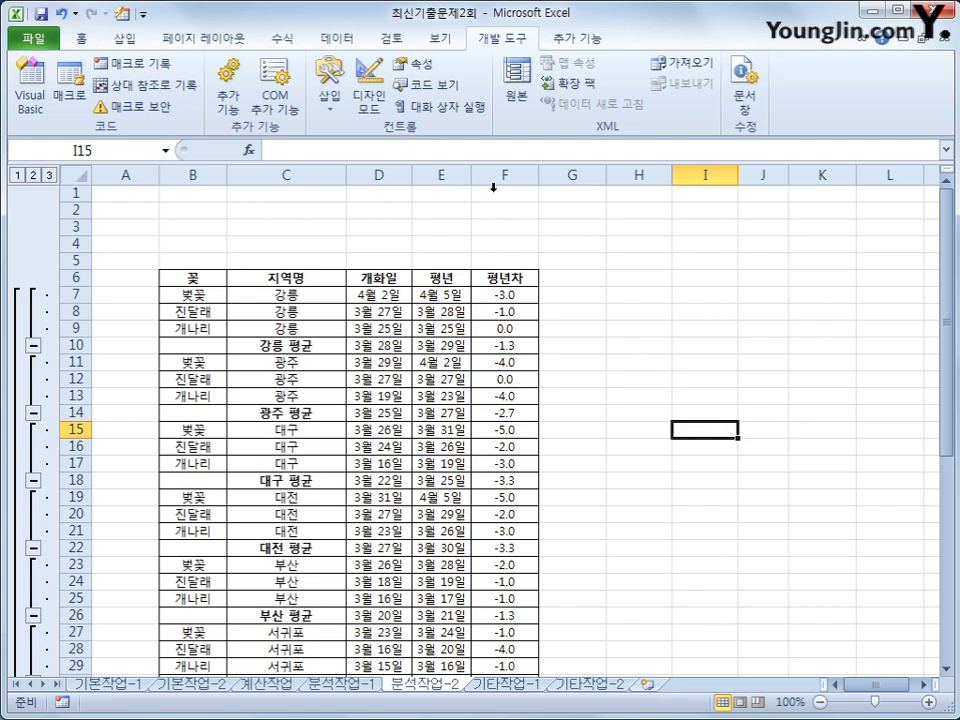
# Insert a form control button over cells C2:D3 and assign the 지역부분합 macro to it
pyautogui.click(326, 110)
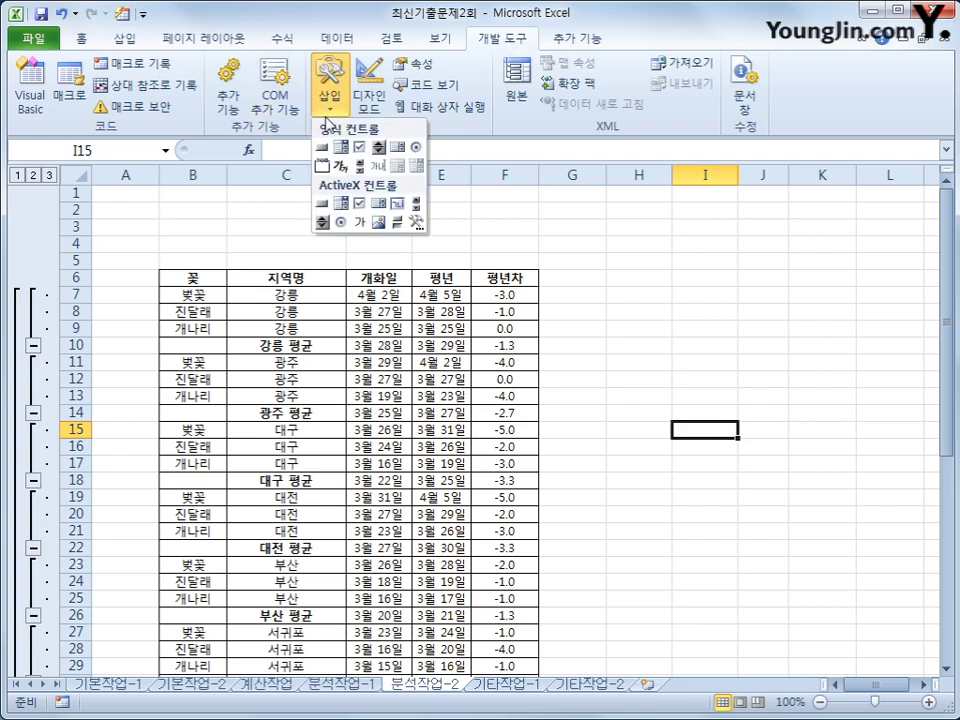
pyautogui.click(324, 150)
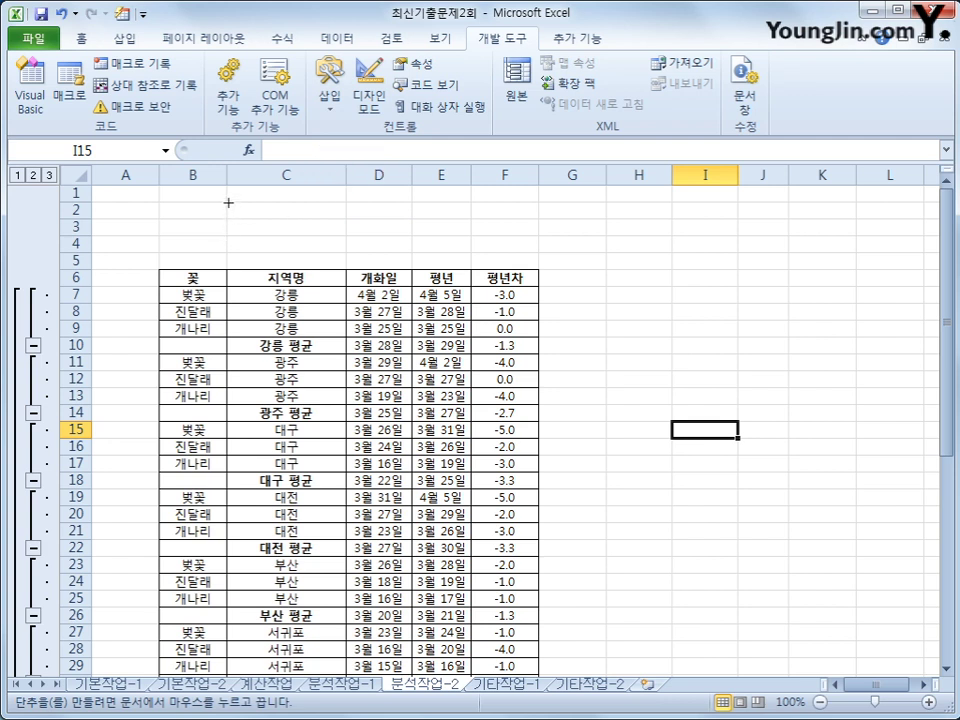
pyautogui.moveTo(228, 203)
pyautogui.mouseDown()
pyautogui.moveTo(377, 240)
pyautogui.moveTo(399, 236)
pyautogui.mouseUp()
pyautogui.click(610, 232)
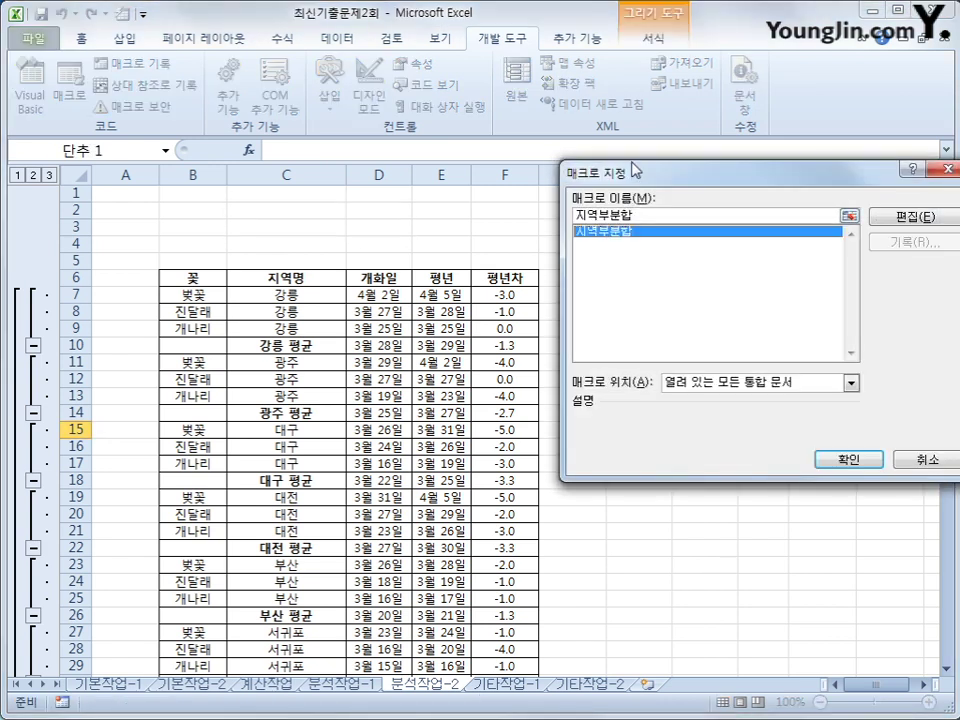
pyautogui.moveTo(636, 168); pyautogui.dragTo(567, 173)
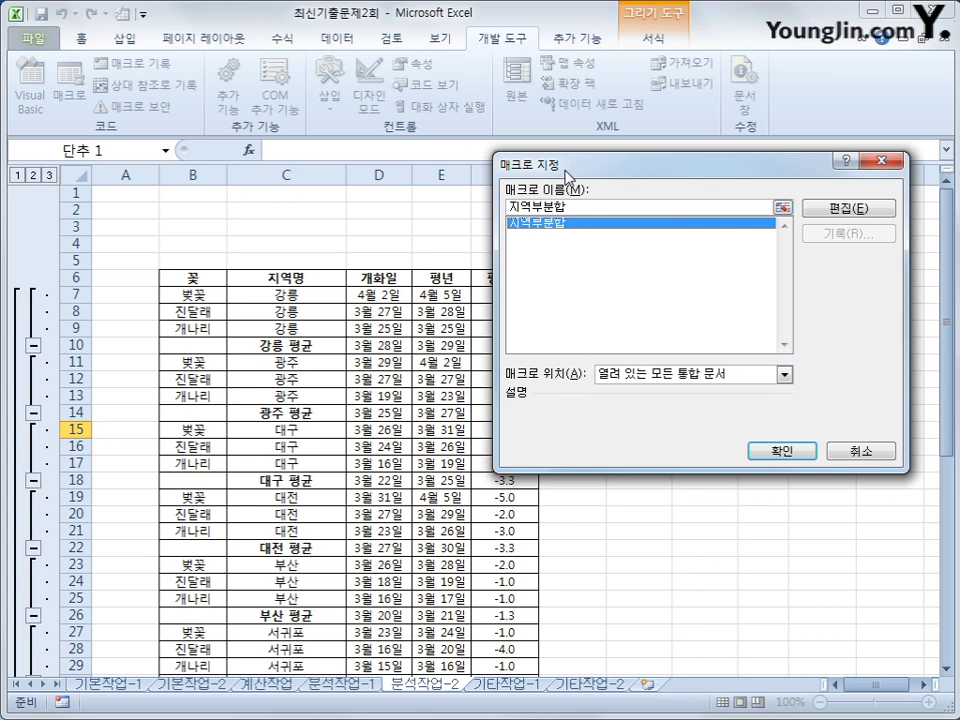
pyautogui.click(767, 452)
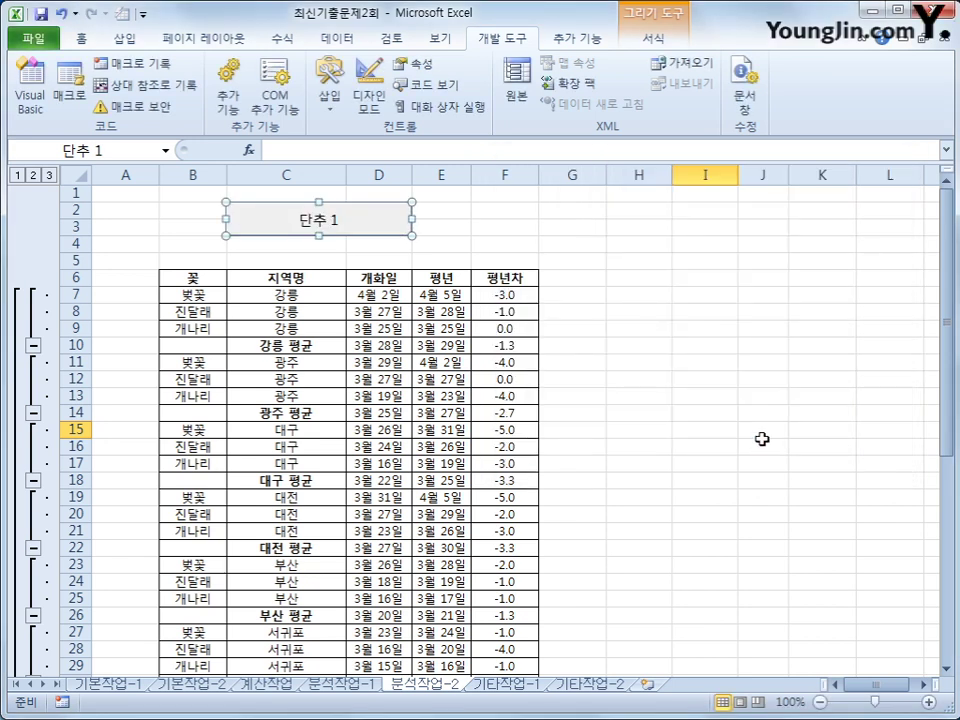
# Change the button's label to 지역별 부분합 and deselect the button
pyautogui.write('지역벼')
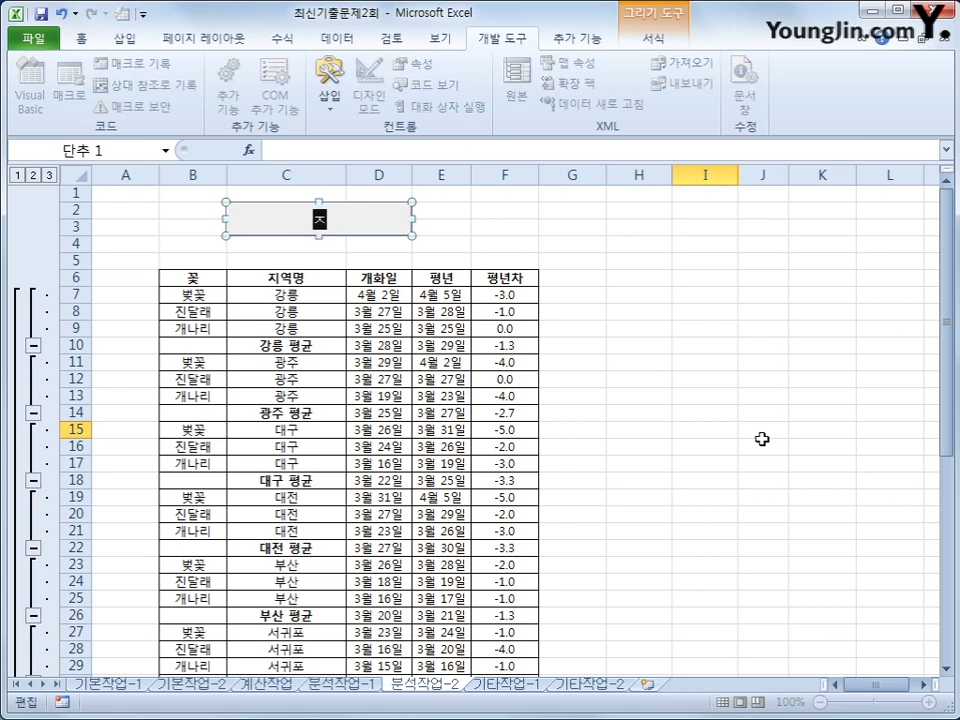
pyautogui.write('ㄹ 부분합')
pyautogui.click(760, 452)
# Remove all subtotals from the flower table and test the 지역부분합 macro by running it from the 지역별 부분합 button
pyautogui.click(336, 344)
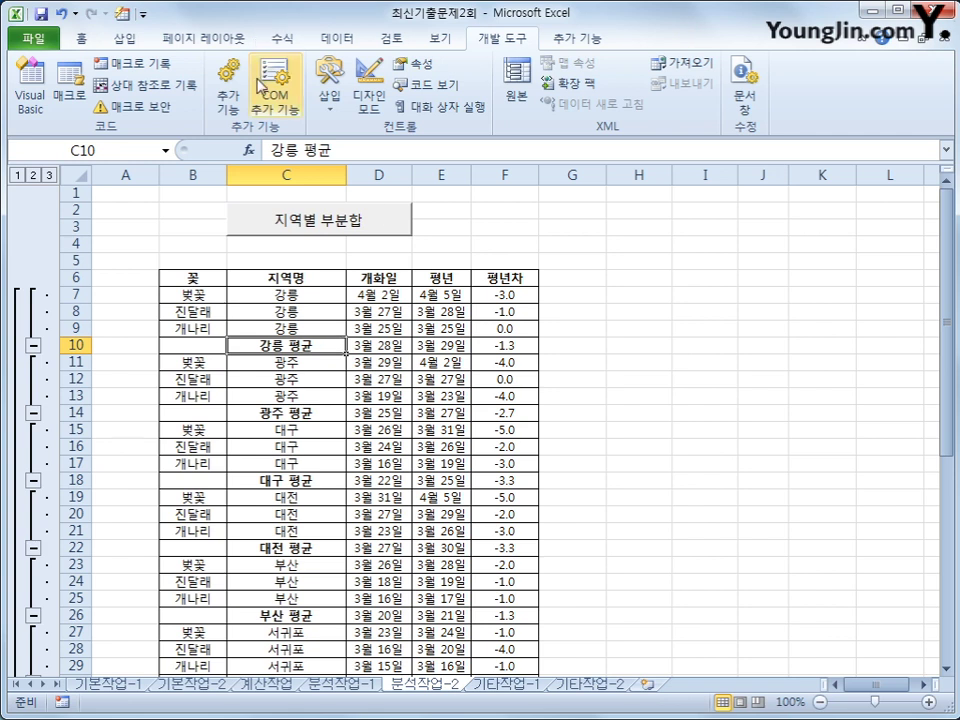
pyautogui.click(338, 38)
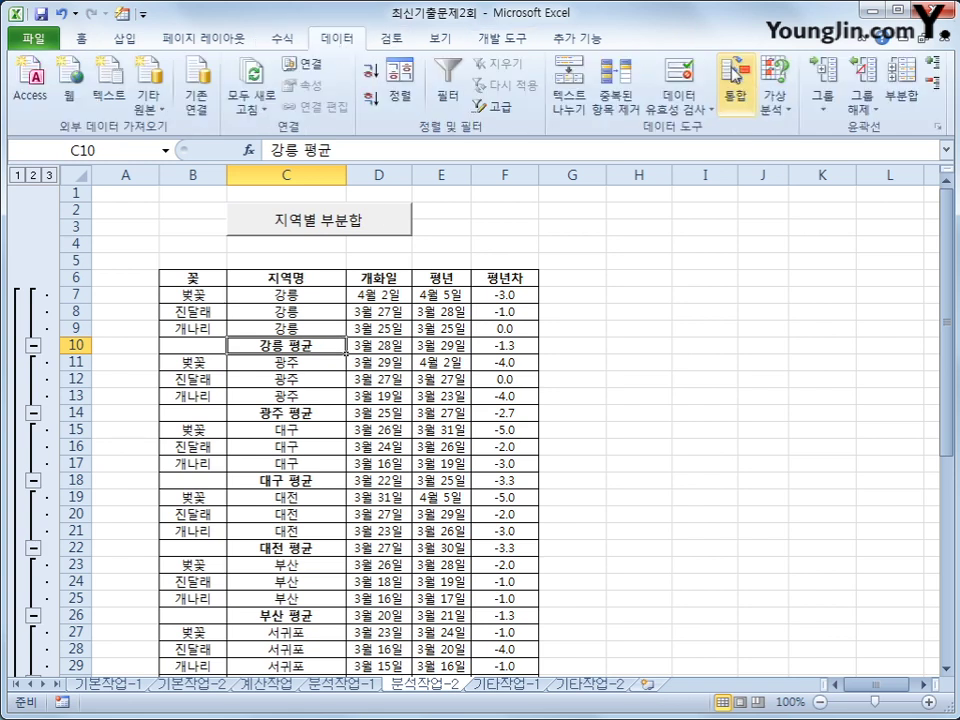
pyautogui.click(903, 95)
pyautogui.click(620, 443)
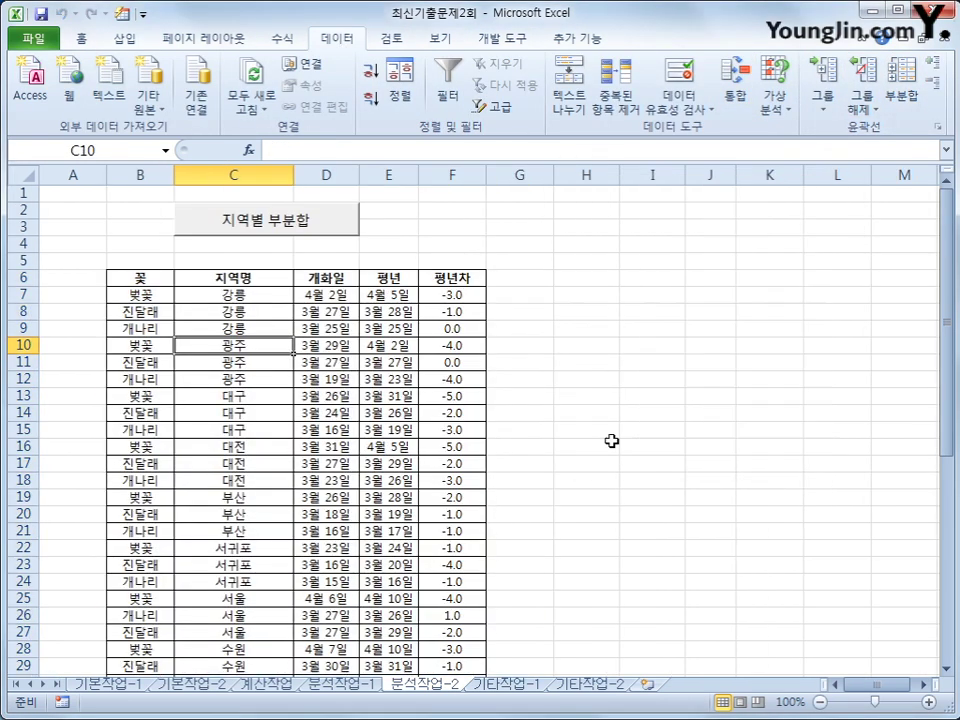
pyautogui.click(694, 426)
pyautogui.click(230, 226)
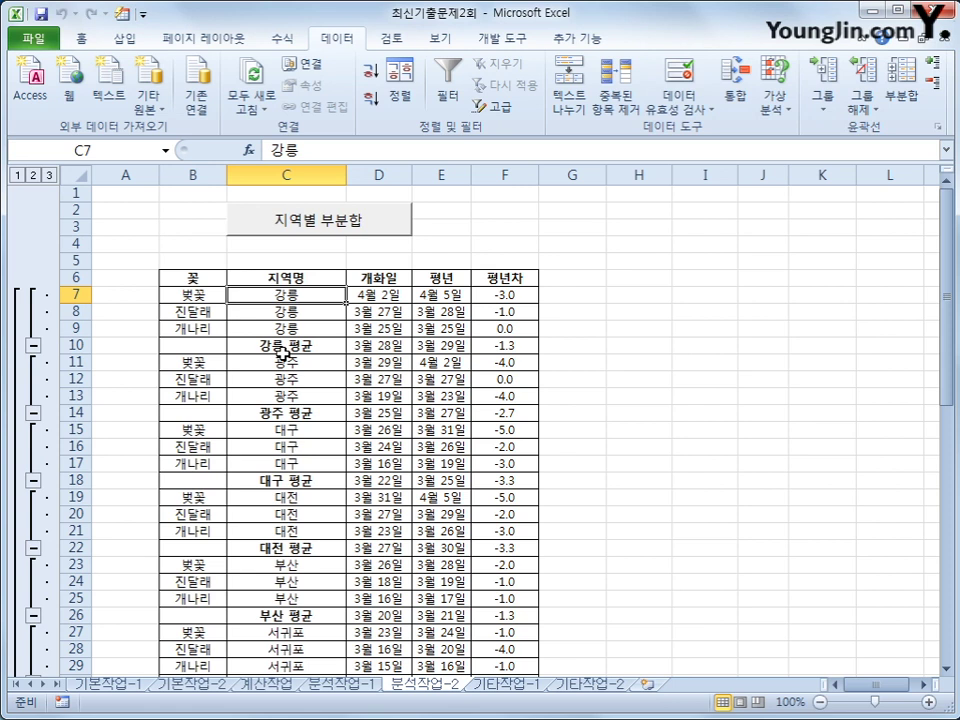
# Open the 기타작업-1 sheet and examine the column chart, including its year axis and series legend
pyautogui.click(505, 684)
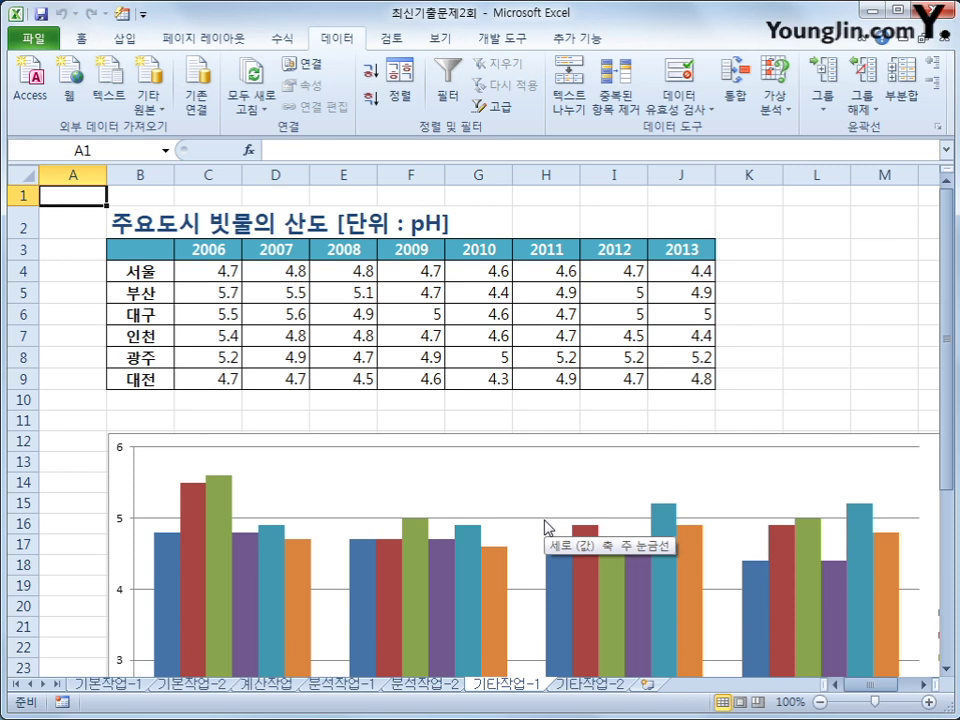
pyautogui.scroll(-2, 548, 527)
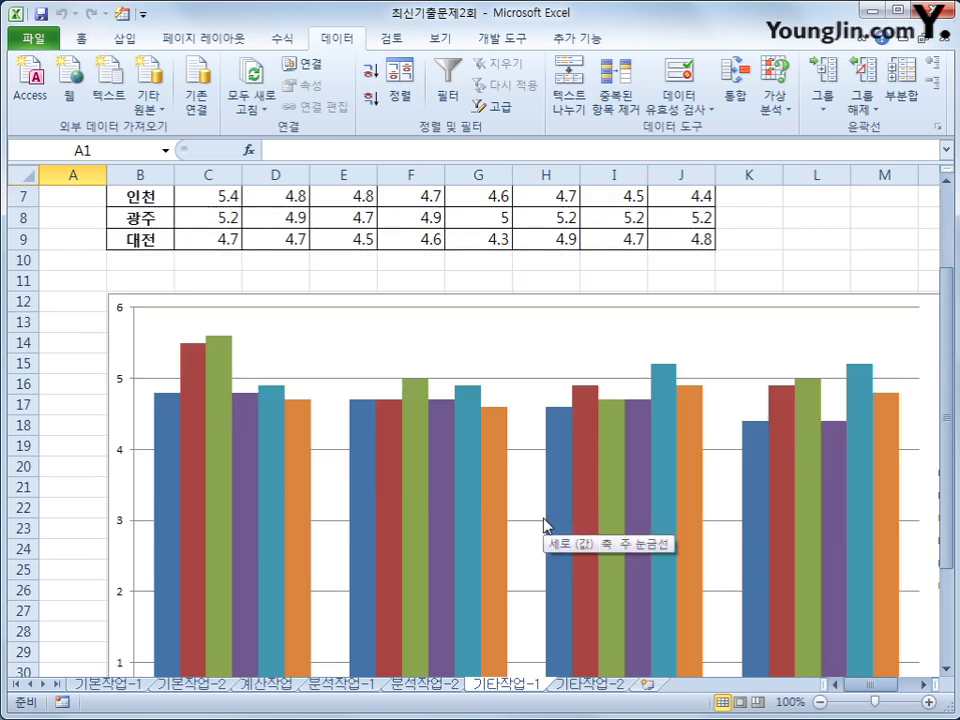
pyautogui.scroll(-2, 411, 564)
pyautogui.scroll(3, 411, 564)
pyautogui.scroll(-3, 411, 564)
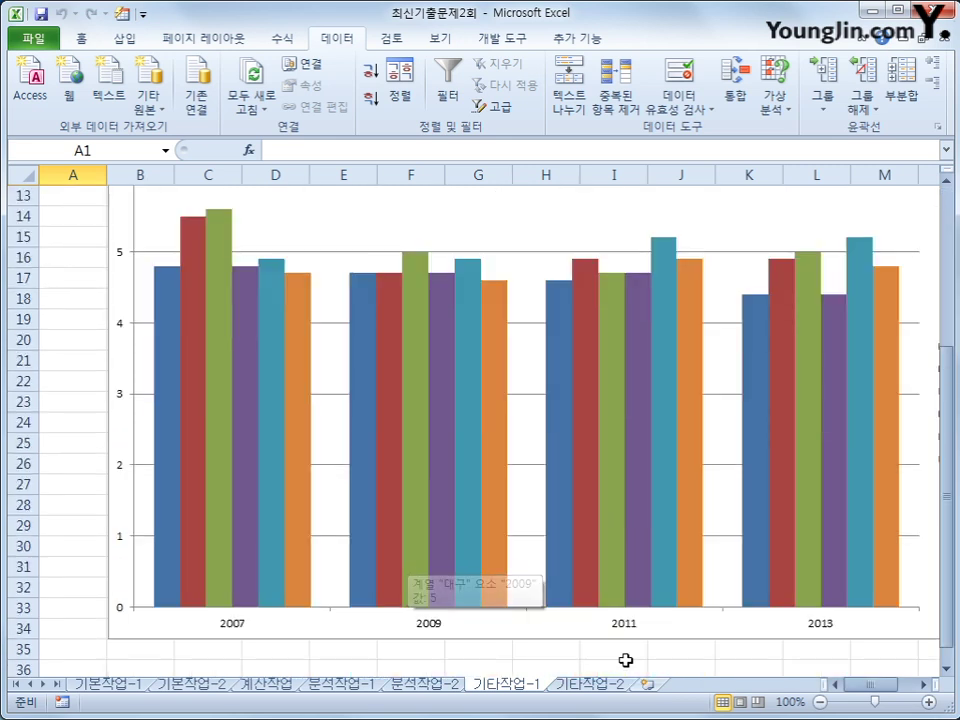
pyautogui.hscroll(2, 660, 525)
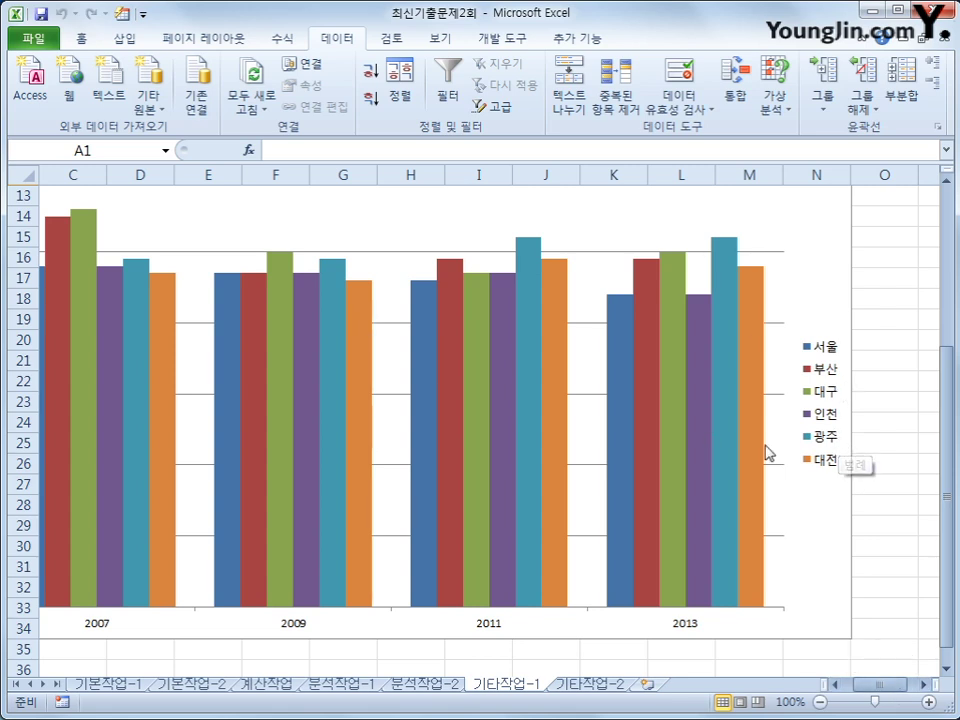
pyautogui.moveTo(760, 465)
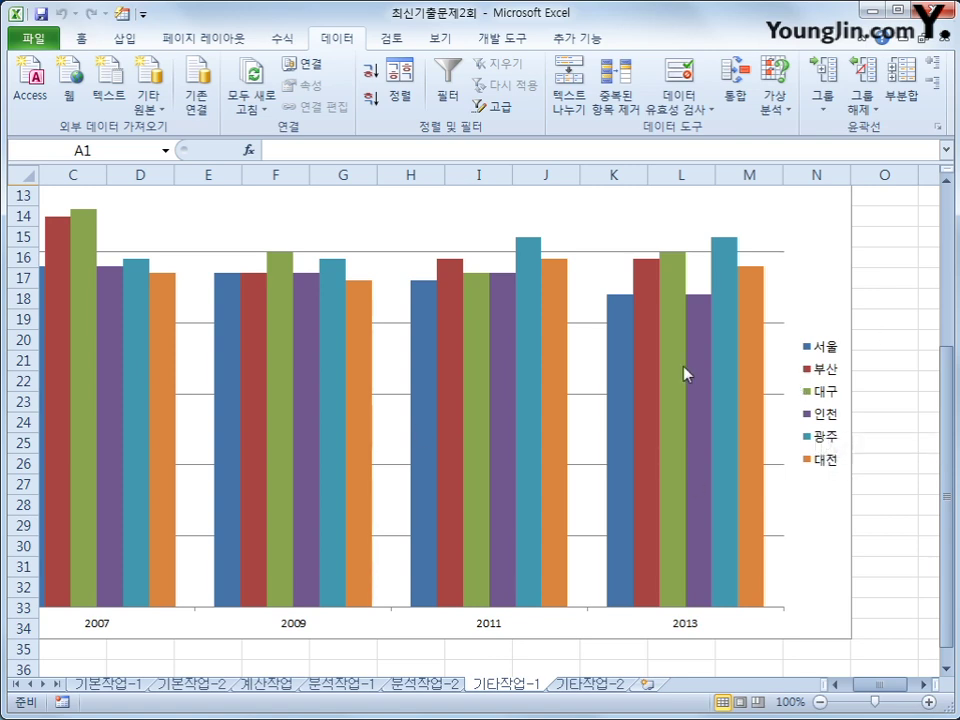
# Open the chart's data source settings and remove the 인천 and 광주 series
pyautogui.rightClick(613, 220)
pyautogui.click(682, 294)
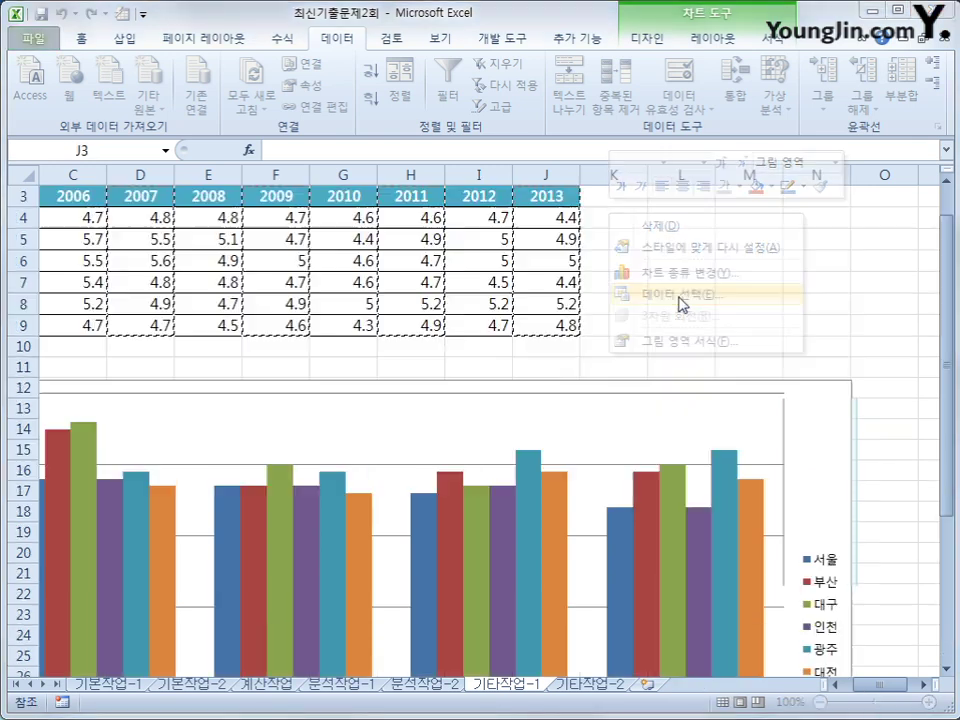
pyautogui.moveTo(636, 204); pyautogui.dragTo(413, 208)
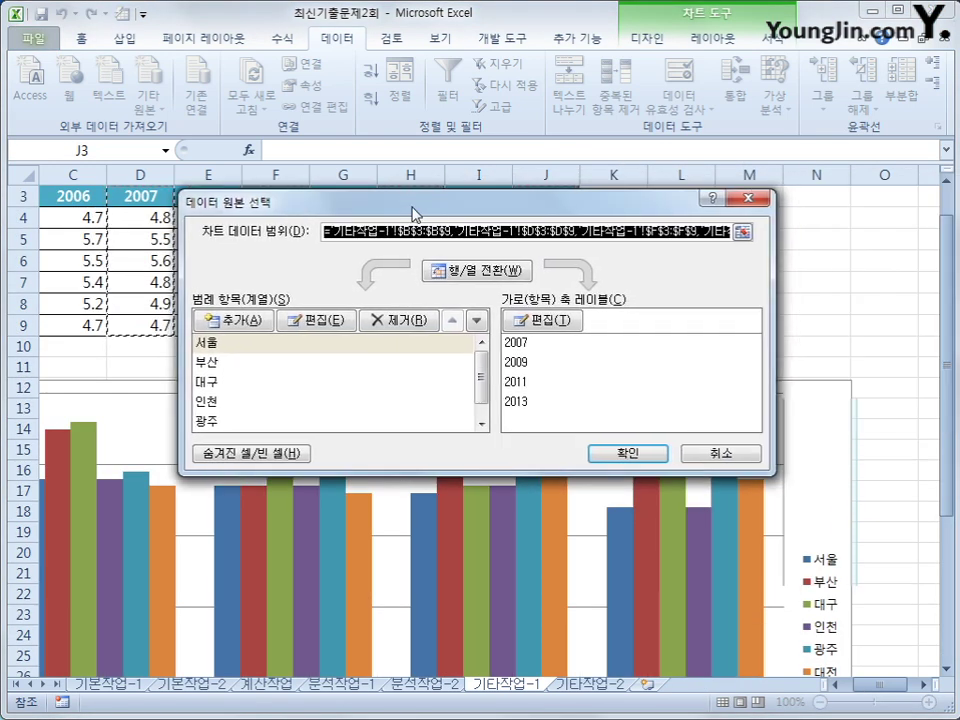
pyautogui.click(275, 368)
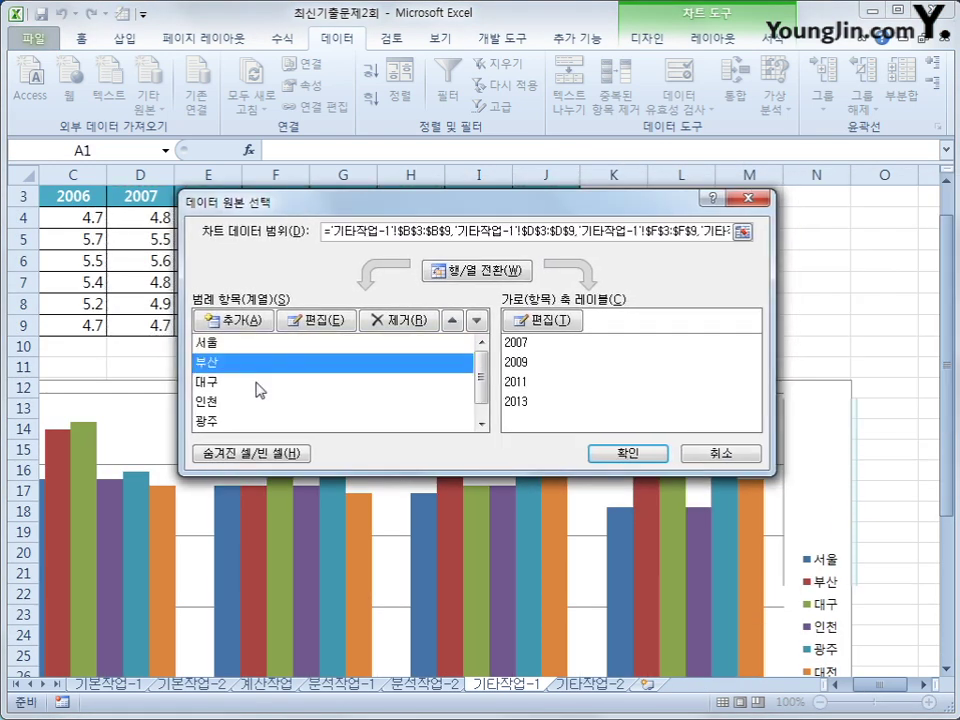
pyautogui.click(255, 386)
pyautogui.click(253, 404)
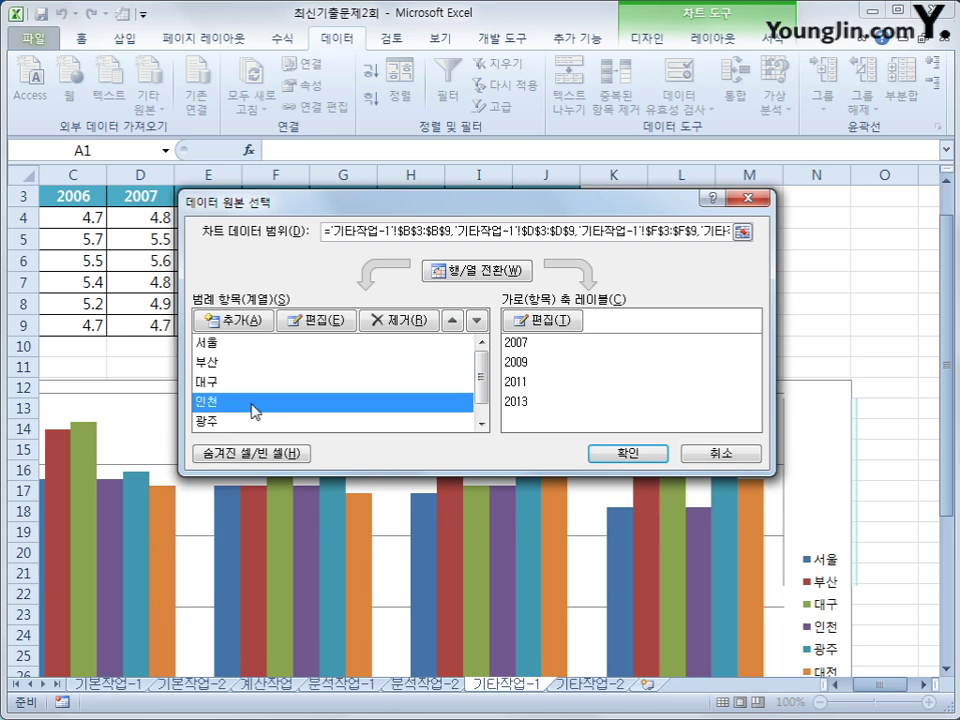
pyautogui.click(397, 320)
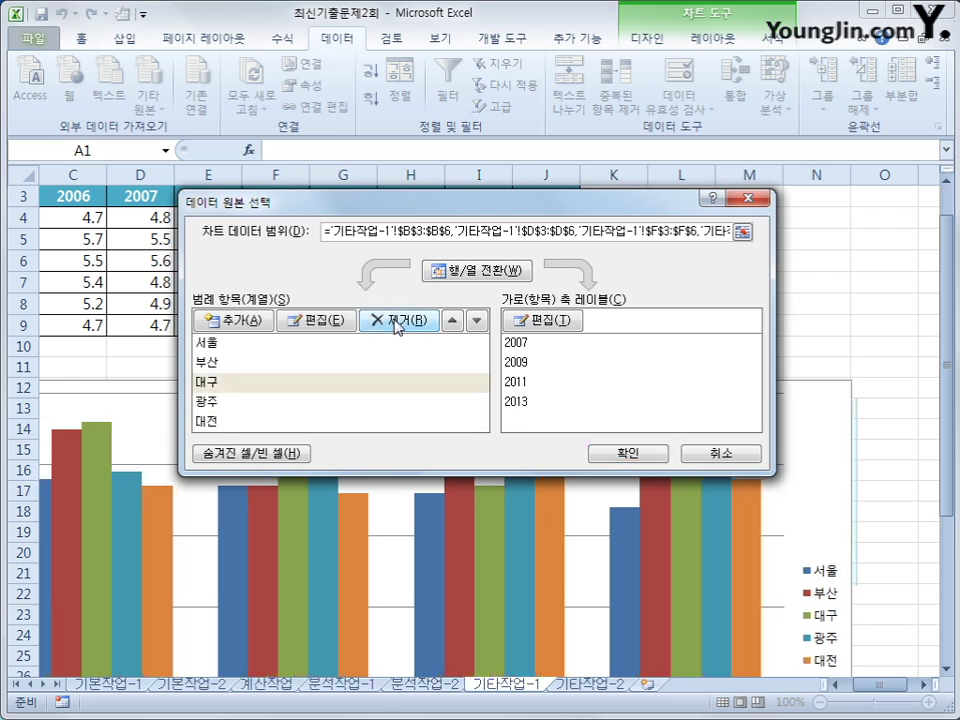
pyautogui.click(259, 406)
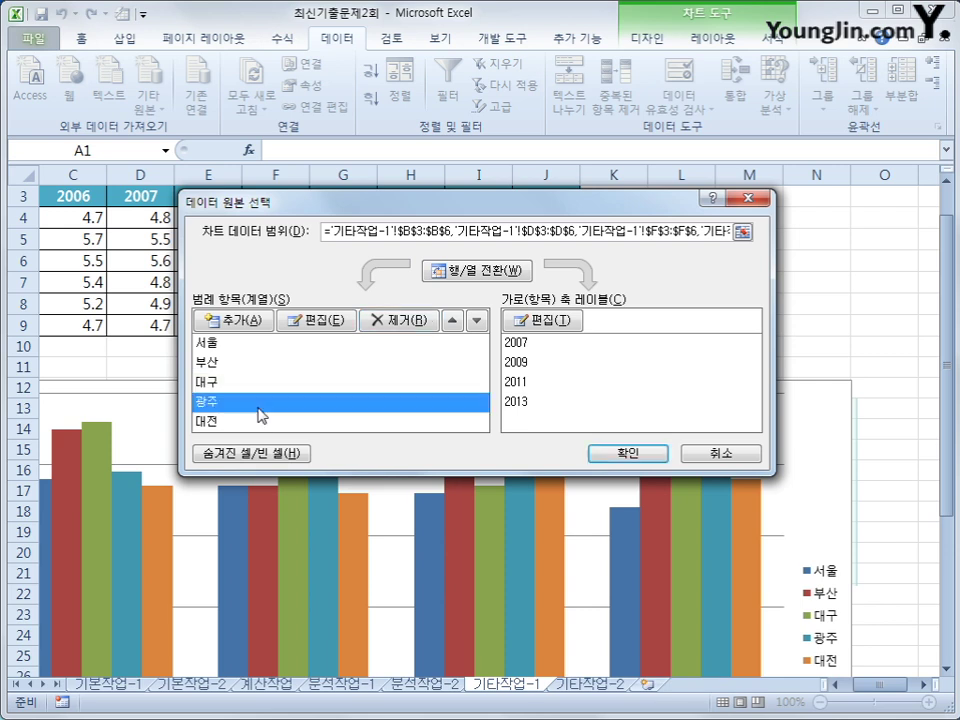
pyautogui.click(414, 322)
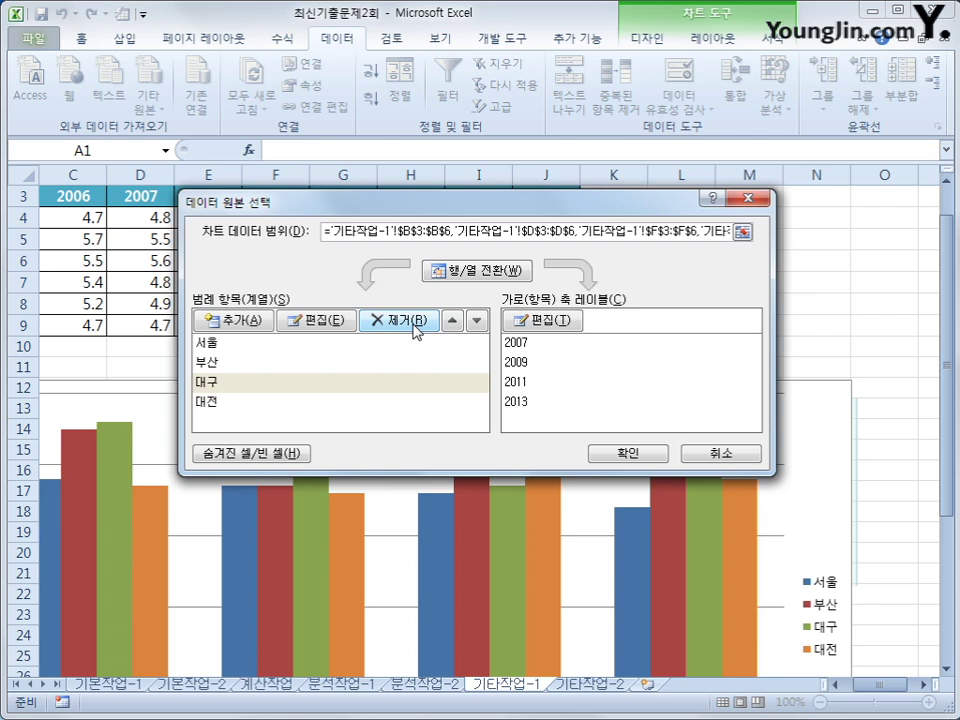
# Reorder the chart's series to 서울, 대전, 대구, 부산 and apply the data source changes
pyautogui.click(254, 405)
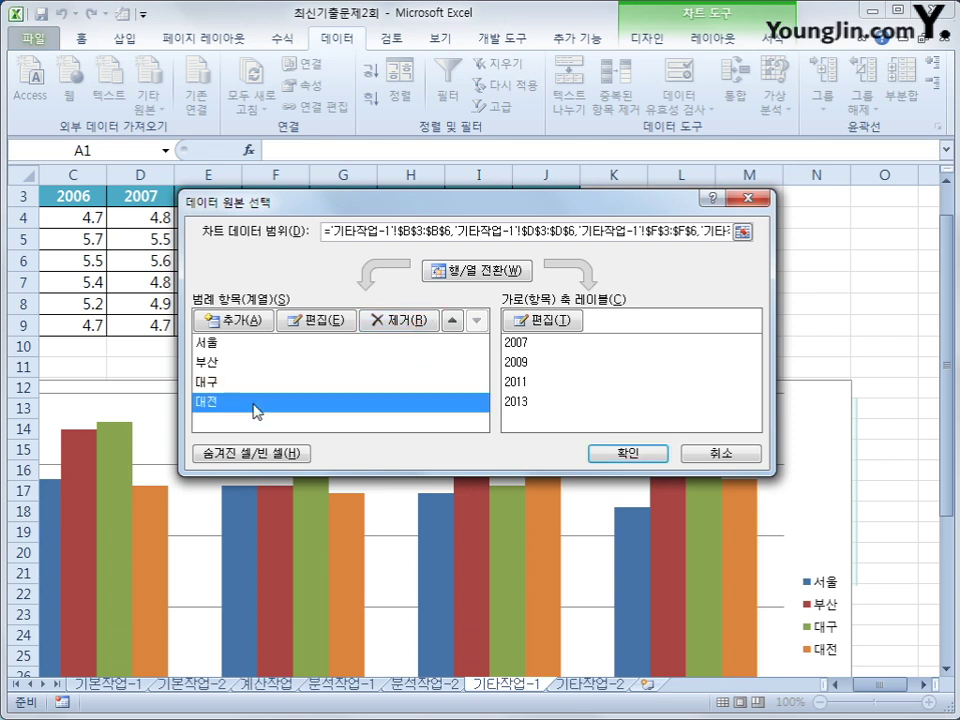
pyautogui.click(451, 322)
pyautogui.click(451, 322)
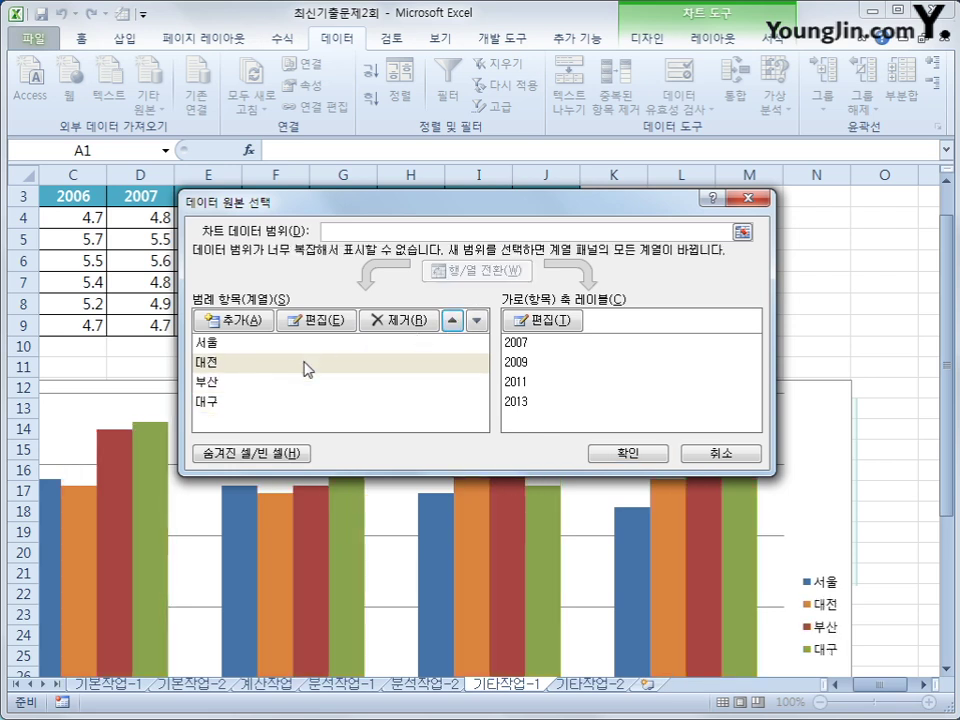
pyautogui.click(283, 401)
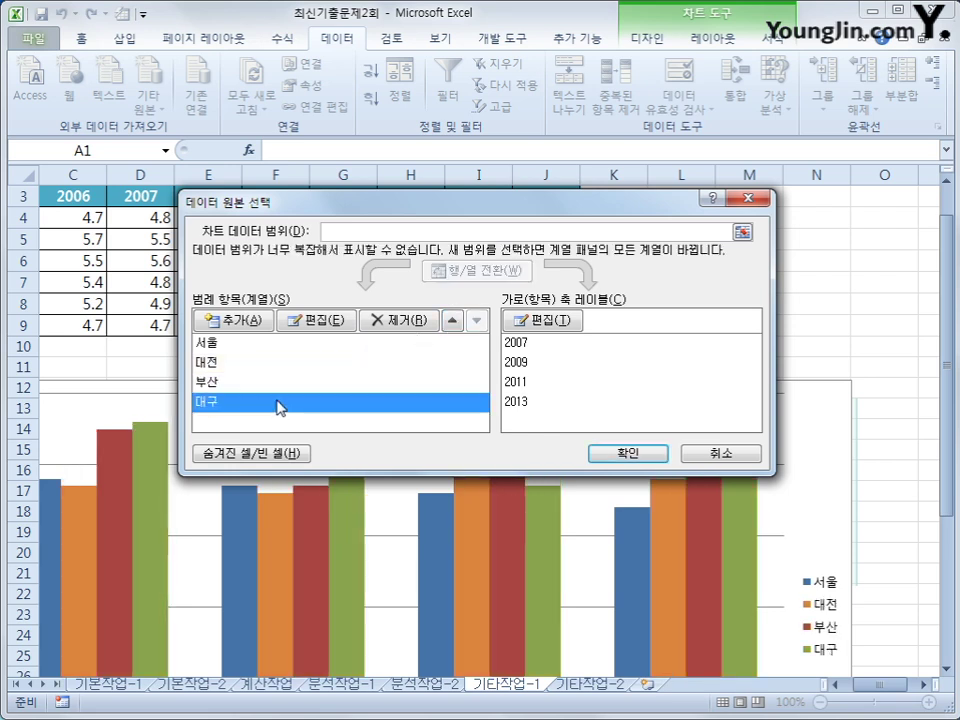
pyautogui.click(452, 321)
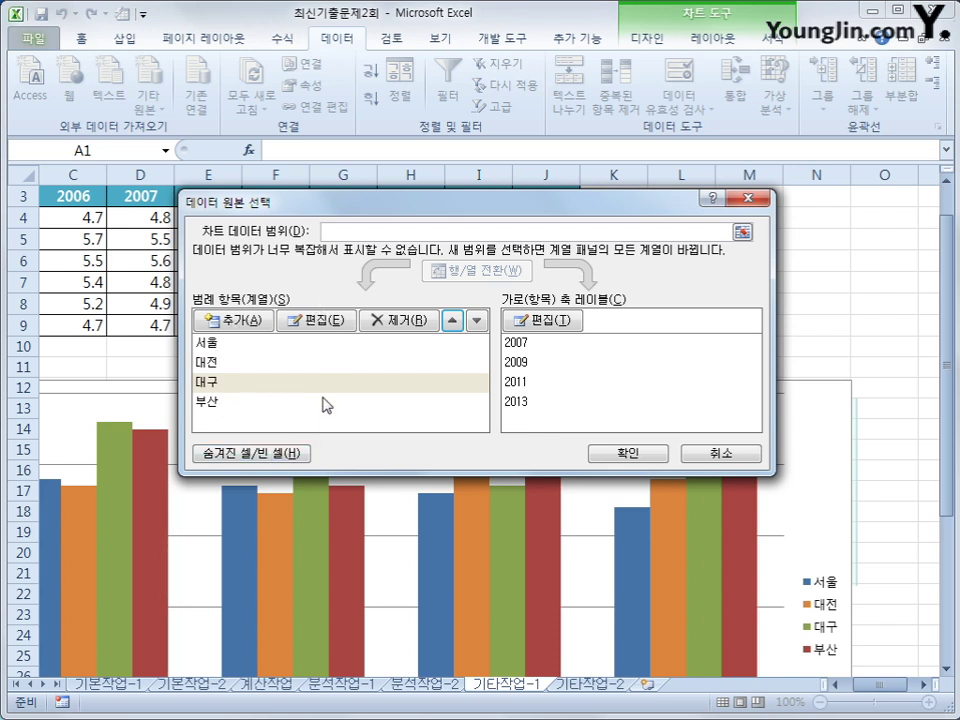
pyautogui.click(611, 456)
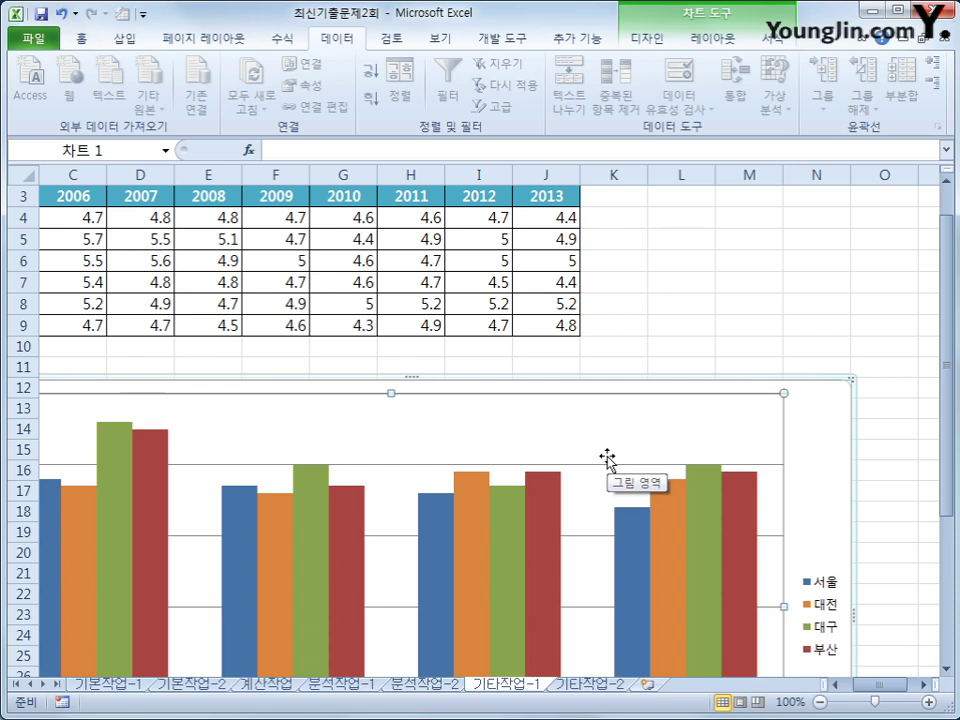
# Change the type of the whole chart to a 꺾은선형 line chart with markers
pyautogui.scroll(-2, 608, 458)
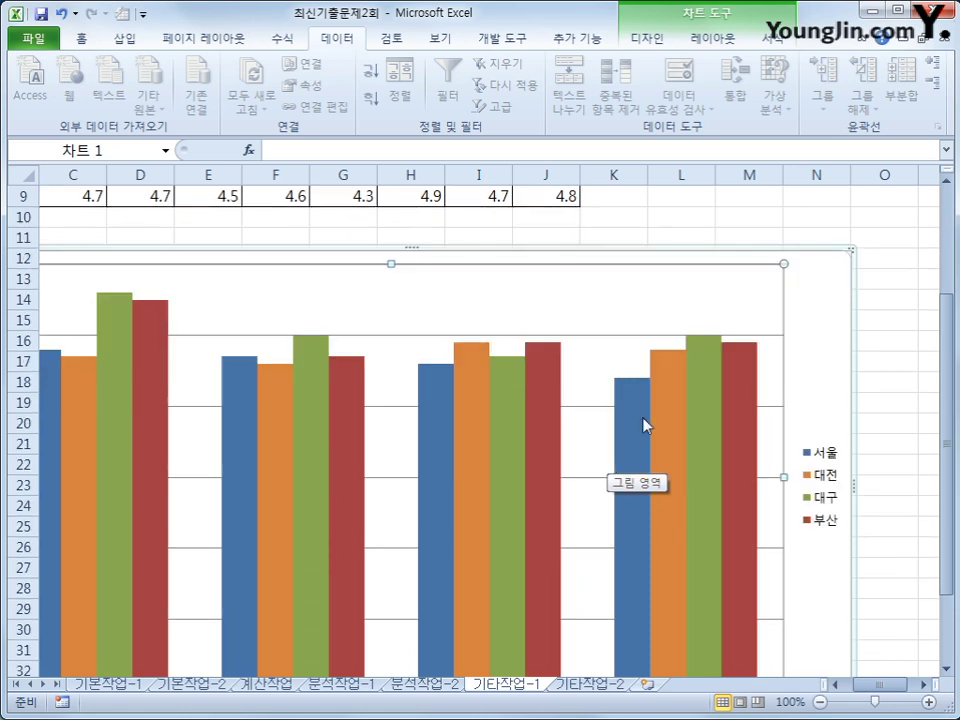
pyautogui.click(816, 298)
pyautogui.click(647, 40)
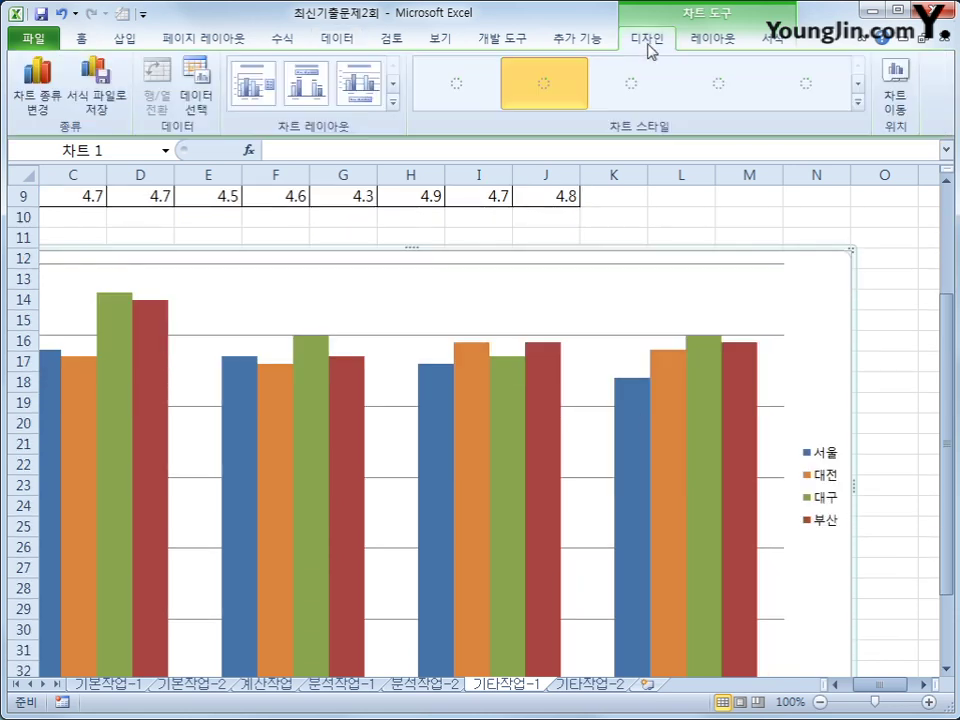
pyautogui.click(37, 95)
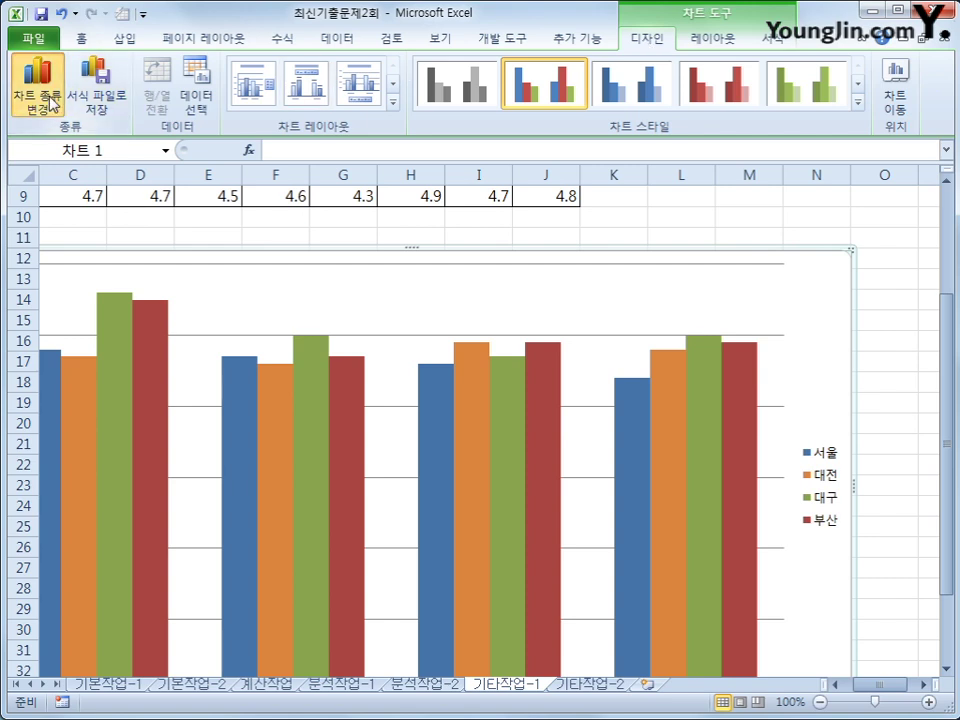
pyautogui.click(456, 436)
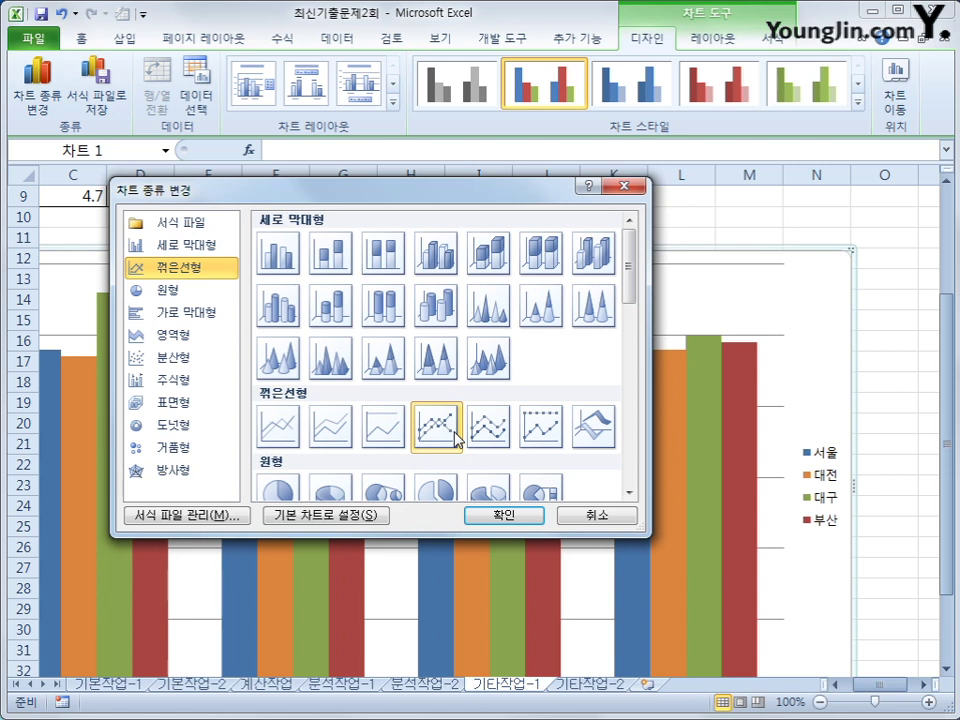
pyautogui.click(504, 516)
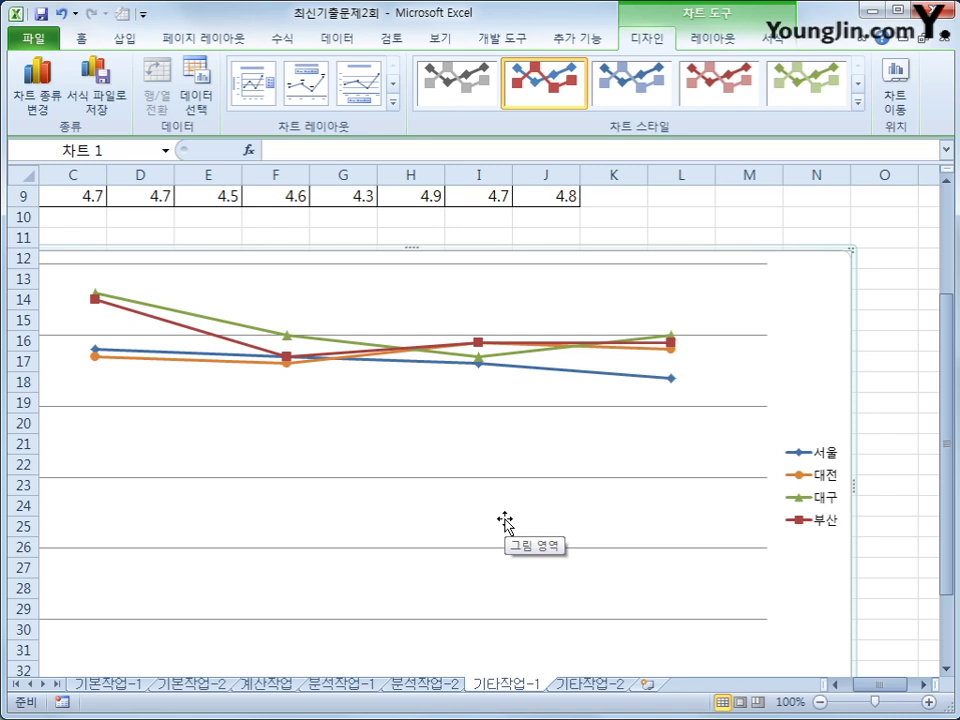
# Apply the 레이아웃 3 chart layout, with a title above and the legend below the plot
pyautogui.click(393, 102)
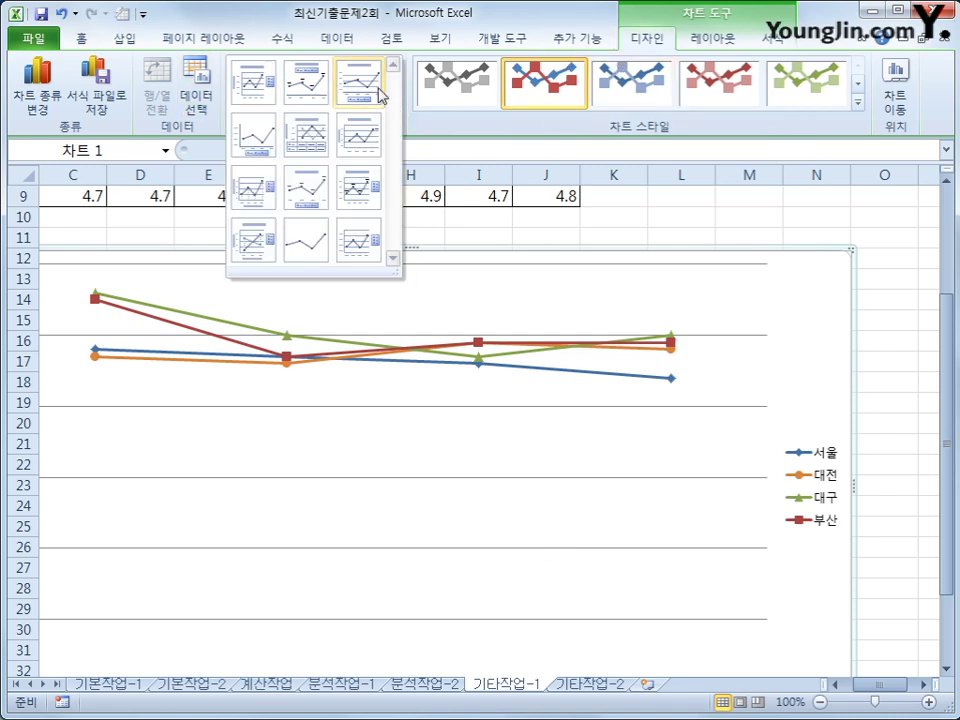
pyautogui.click(378, 93)
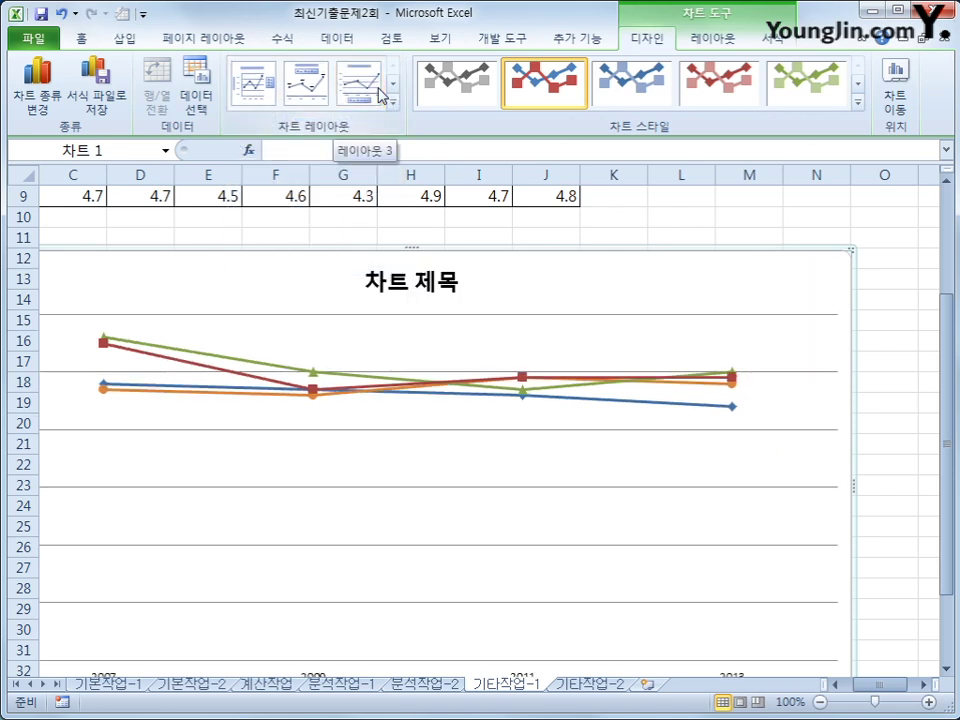
pyautogui.scroll(-2, 632, 610)
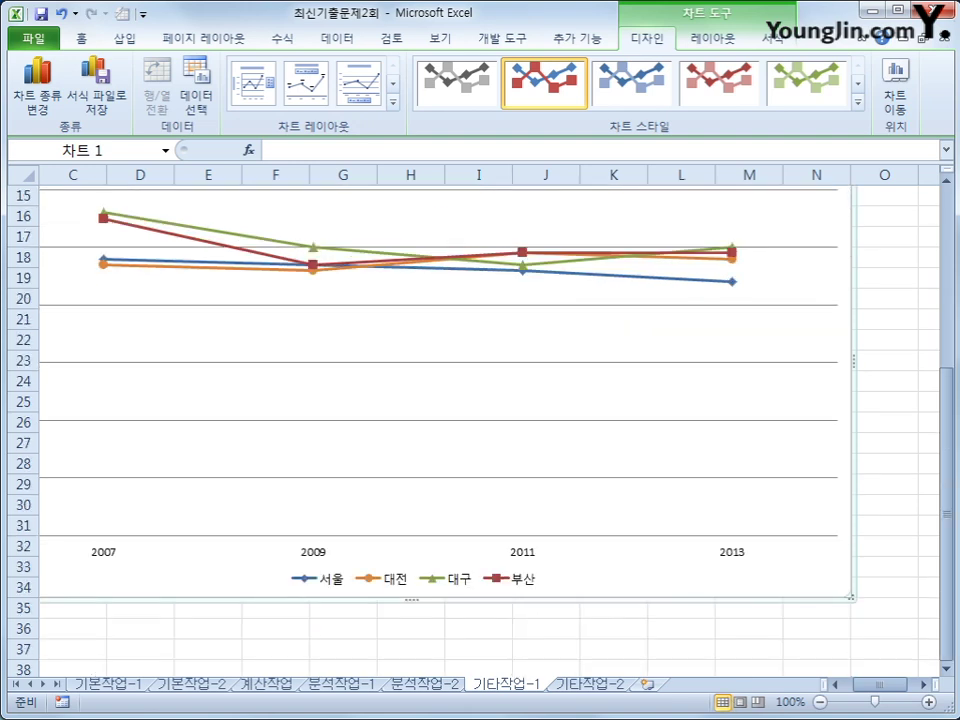
# Link the chart title to cell B2 of 기타작업-1 with the formula ='기타작업-1'!$B$2
pyautogui.moveTo(868, 685); pyautogui.dragTo(858, 685)
pyautogui.scroll(3, 716, 620)
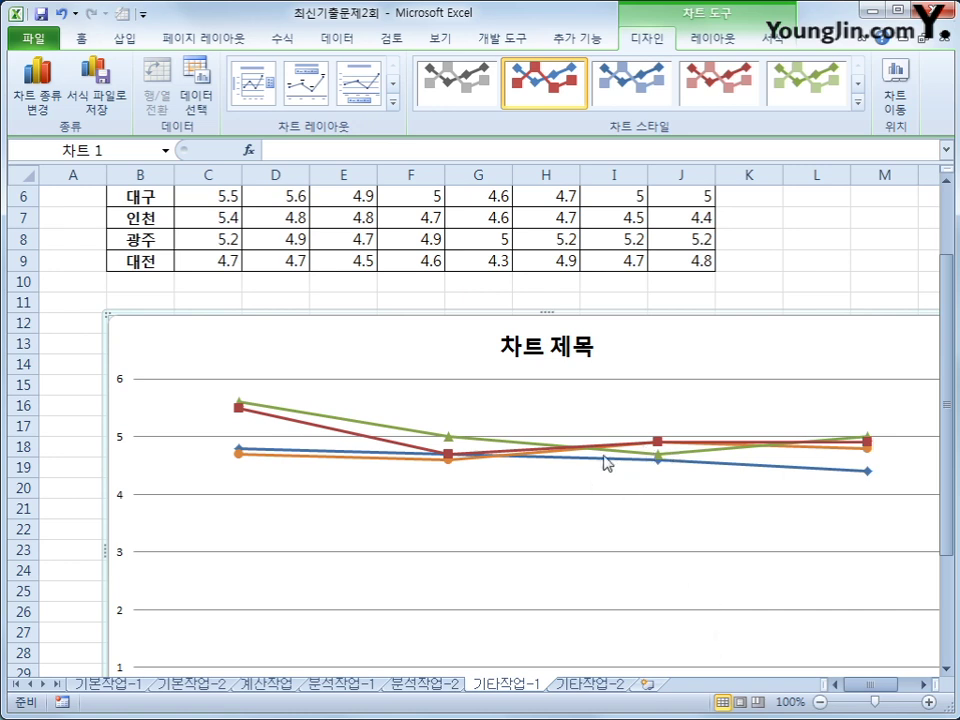
pyautogui.click(548, 358)
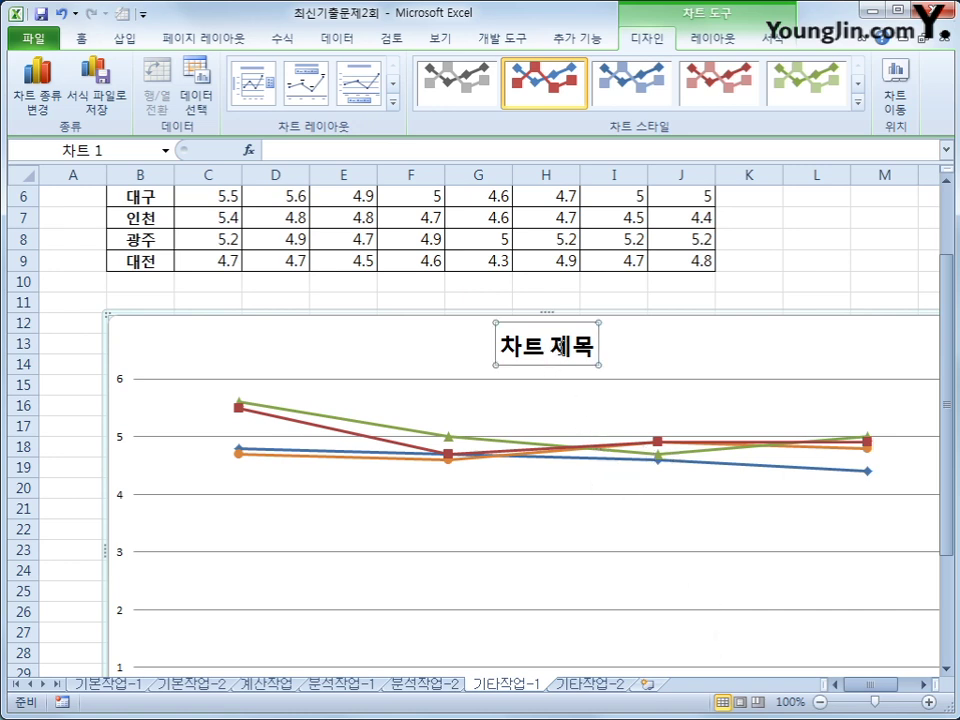
pyautogui.click(361, 157)
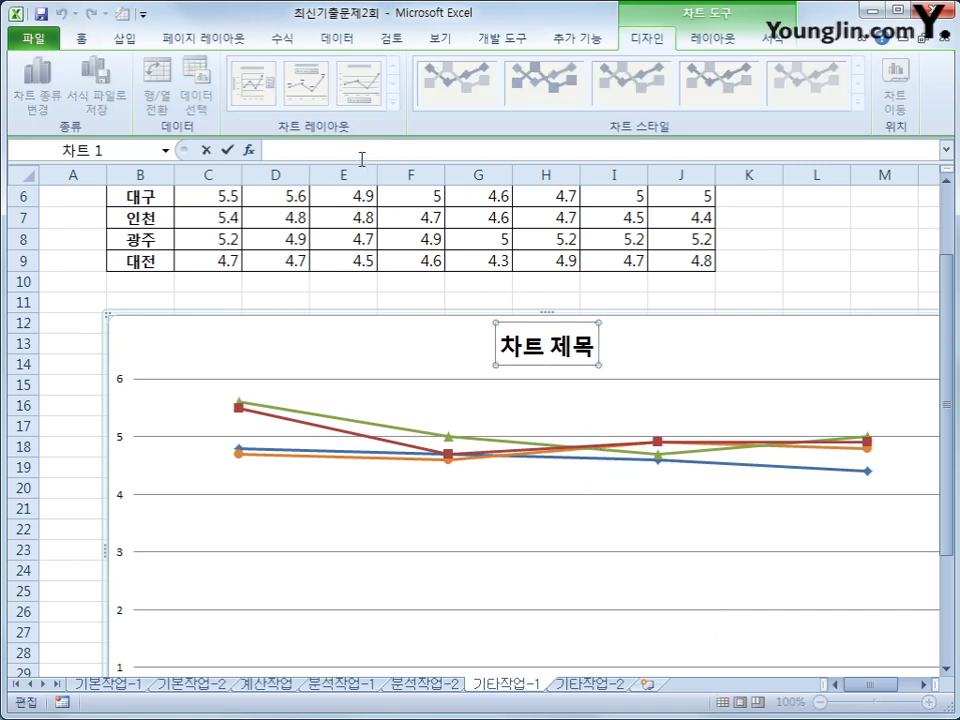
pyautogui.write('=')
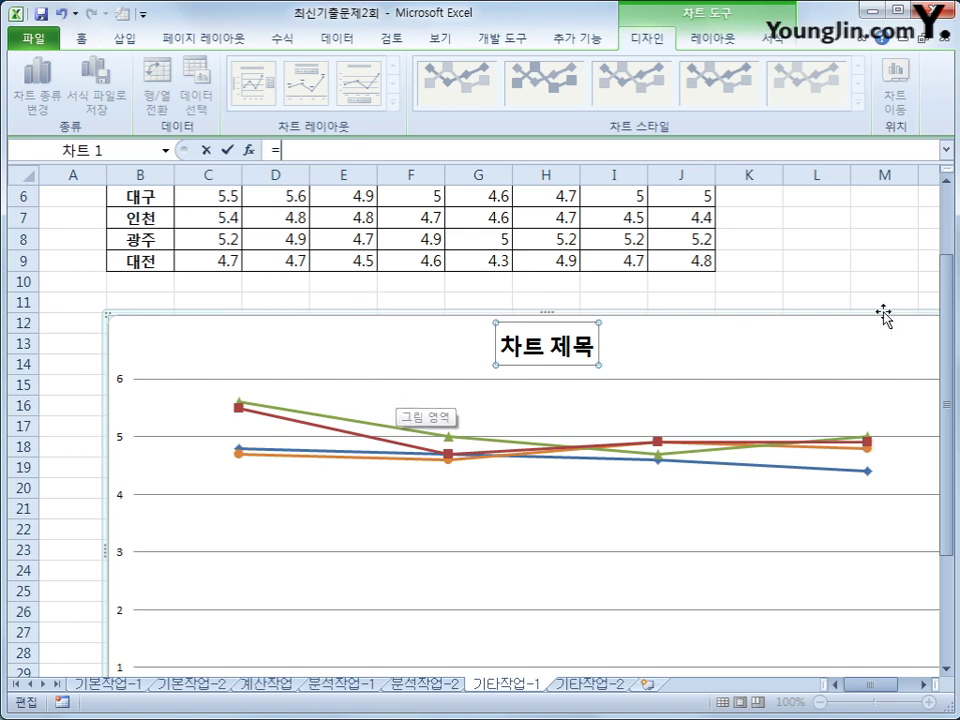
pyautogui.moveTo(946, 337); pyautogui.dragTo(936, 219)
pyautogui.click(128, 220)
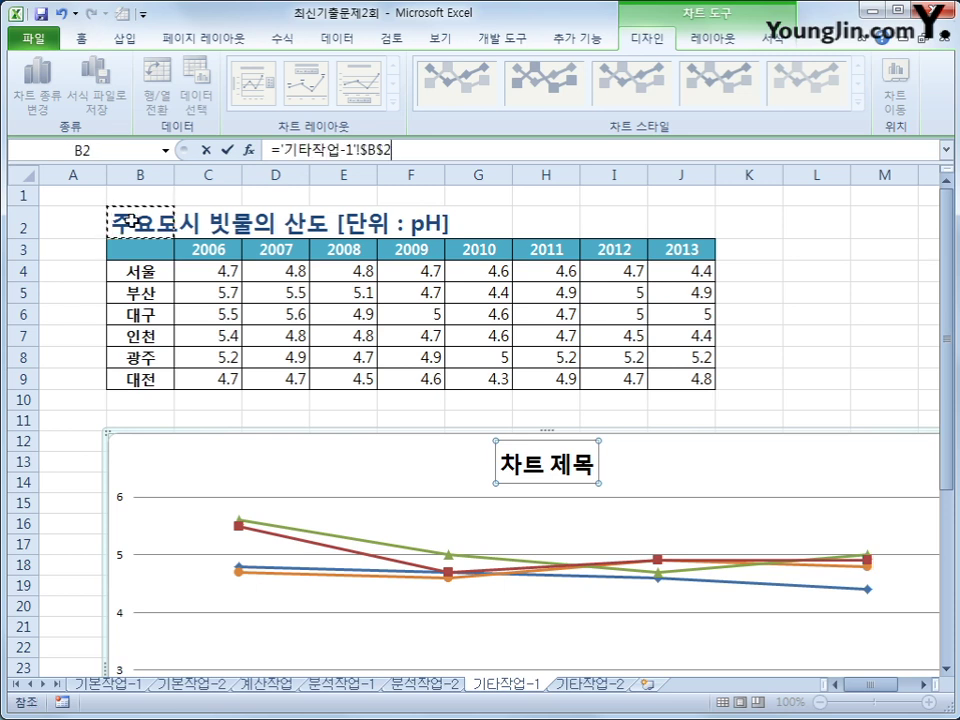
pyautogui.press('Return')
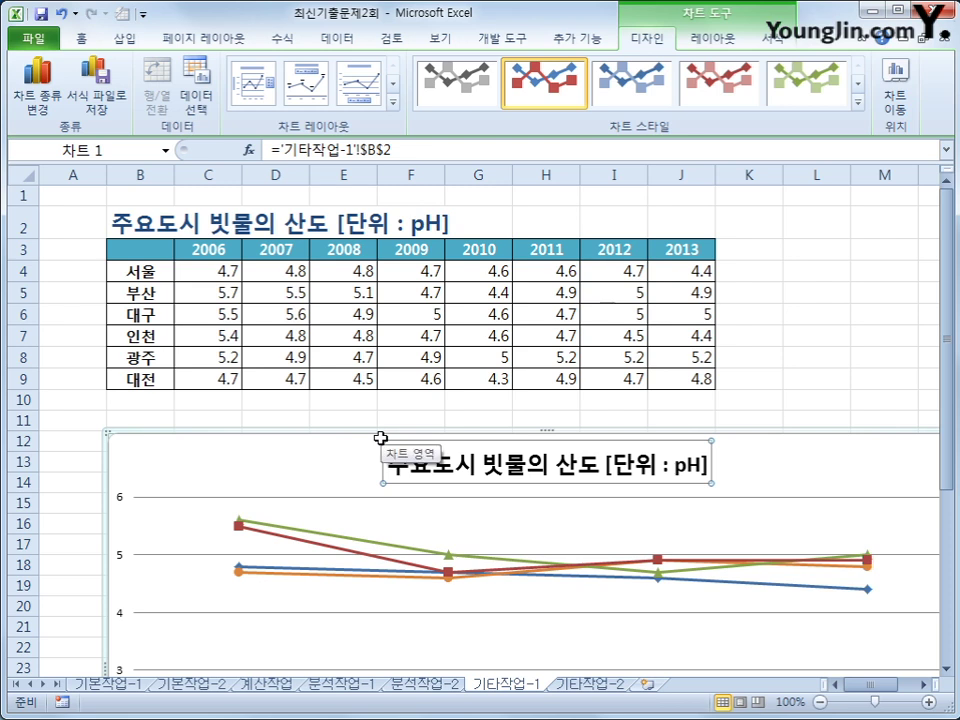
# Set the font size of the entire chart area to 15
pyautogui.rightClick(272, 463)
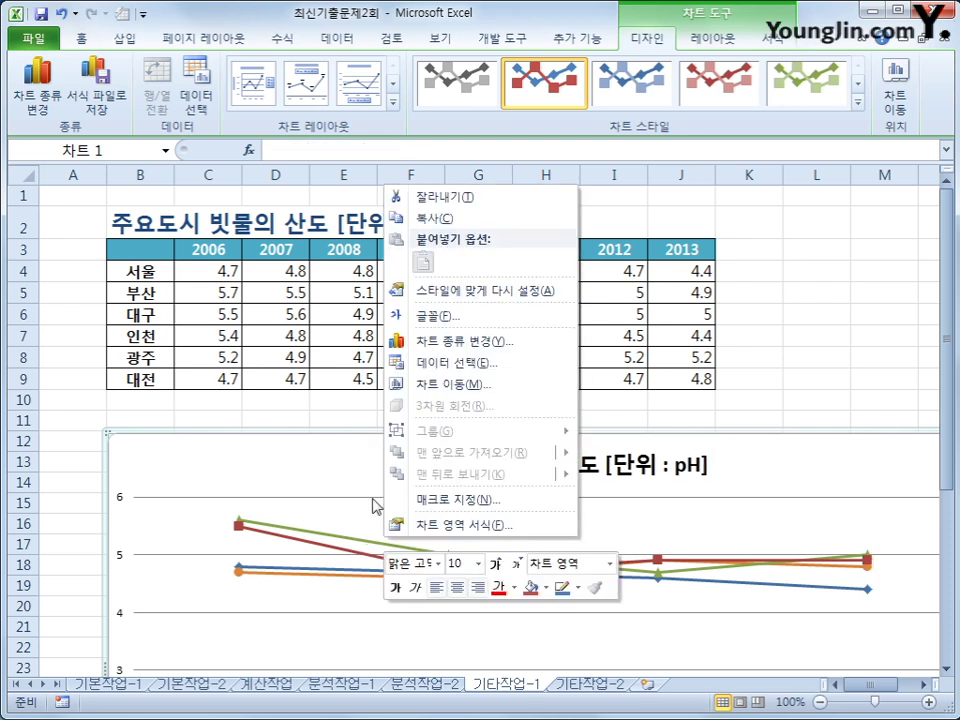
pyautogui.click(477, 564)
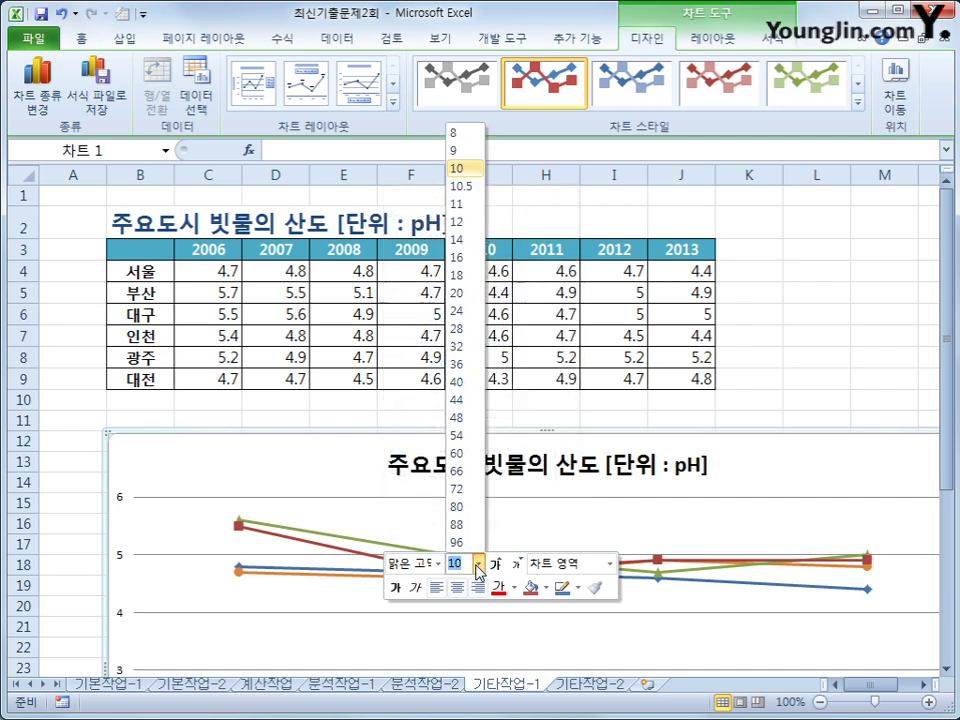
pyautogui.click(475, 241)
pyautogui.click(495, 564)
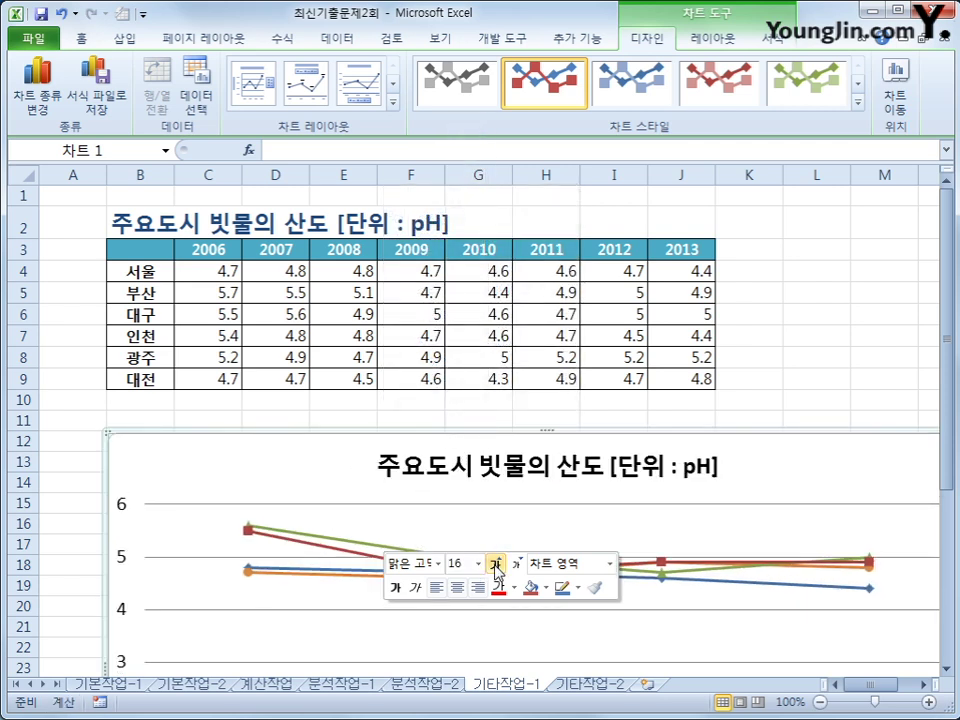
pyautogui.click(460, 563)
pyautogui.write('15')
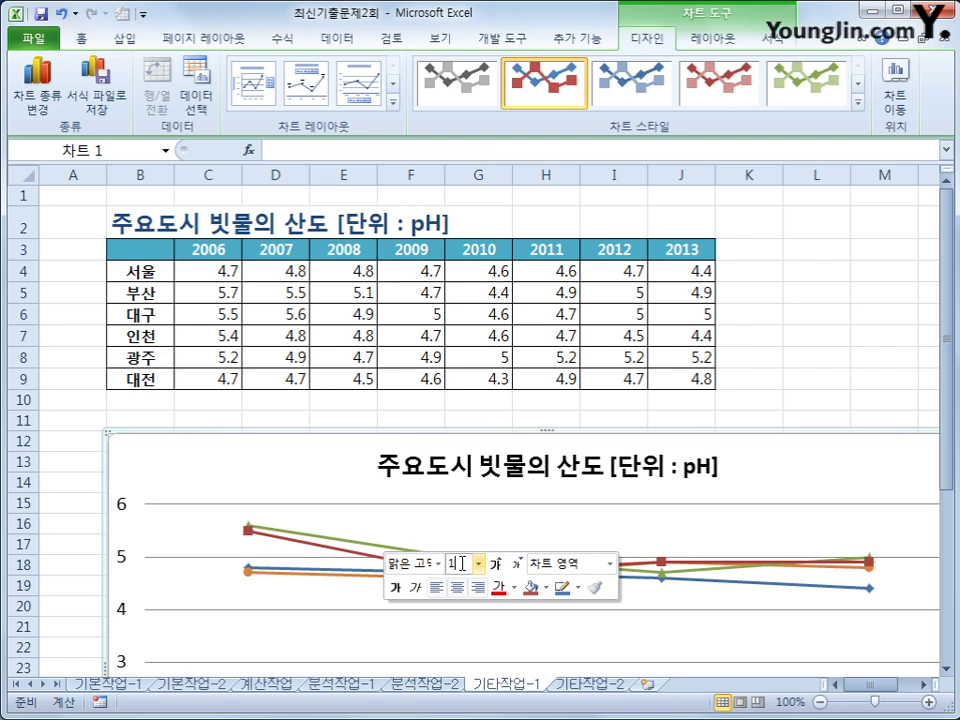
pyautogui.press('Return')
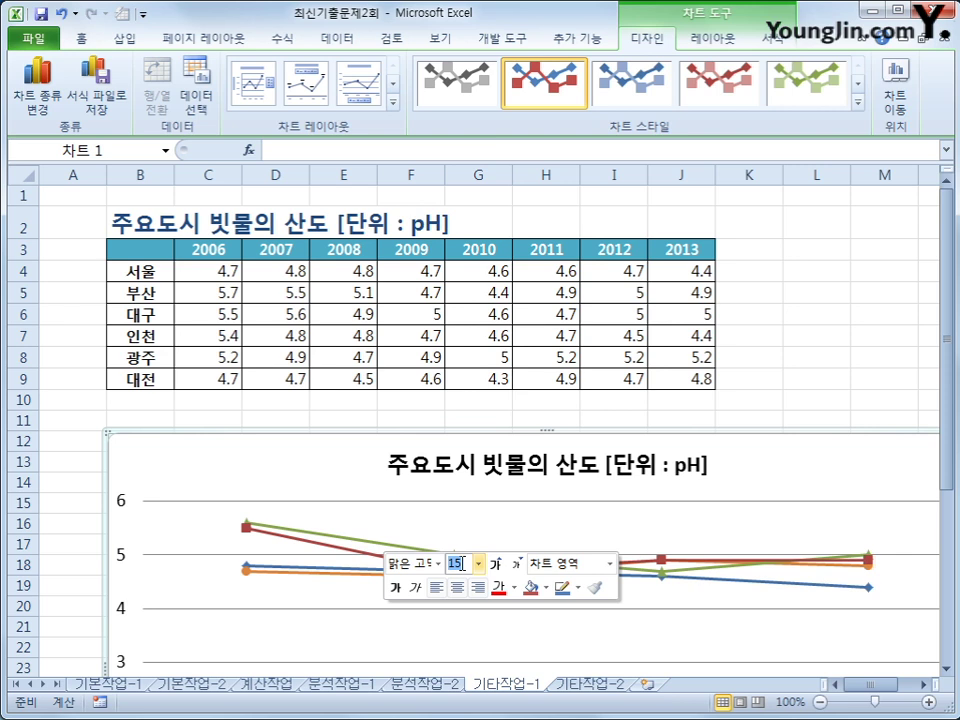
# Open the vertical value axis formatting and fix its minimum at 4.2
pyautogui.scroll(-3, 462, 563)
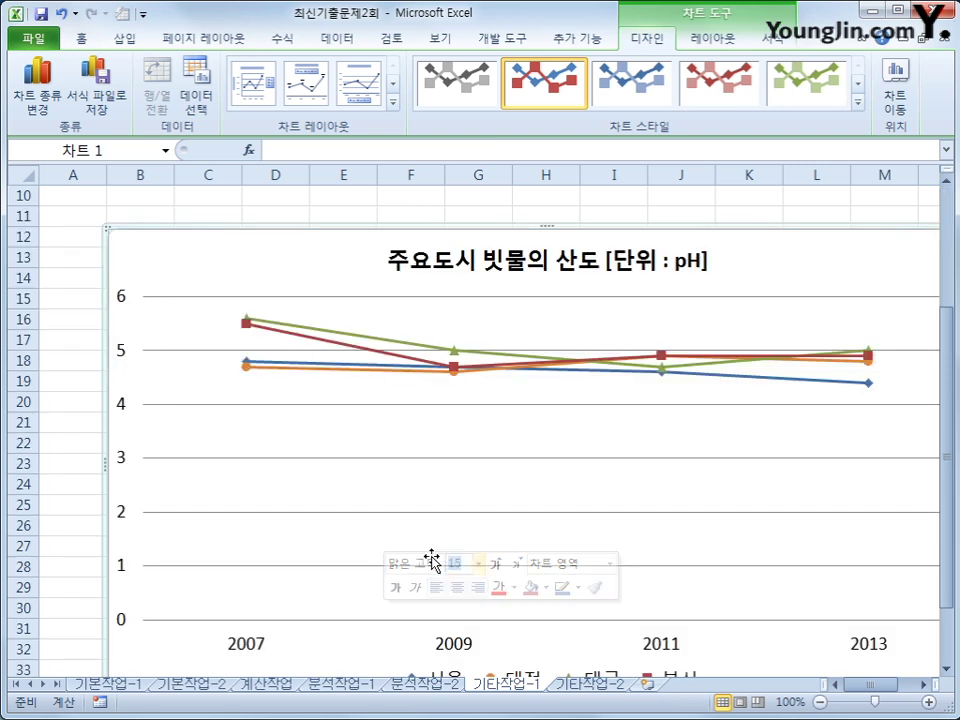
pyautogui.click(124, 412)
pyautogui.rightClick(124, 412)
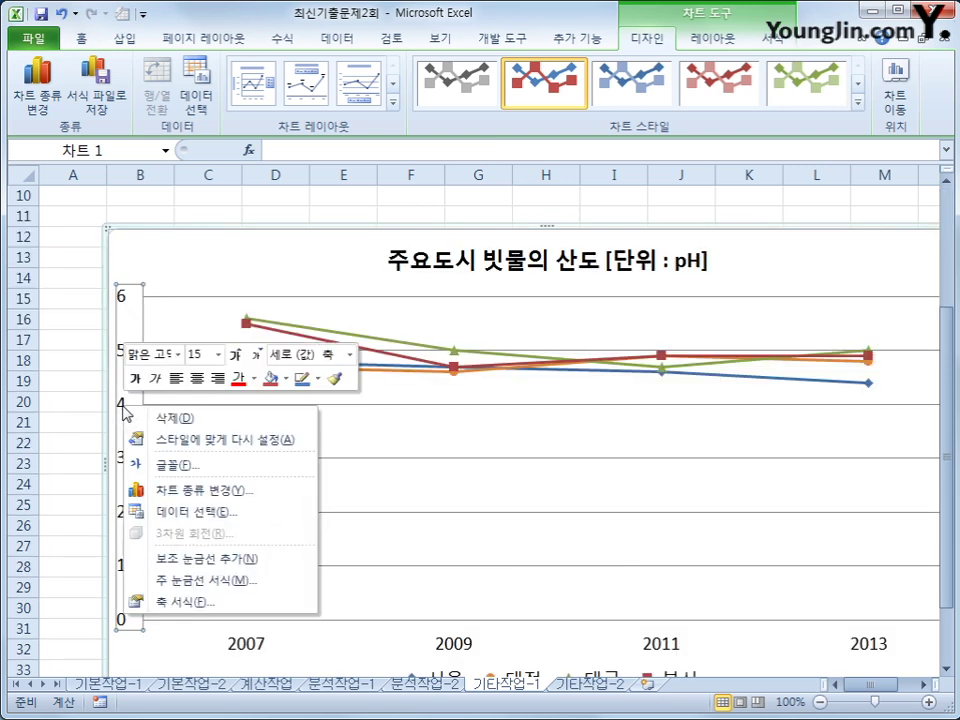
pyautogui.click(217, 604)
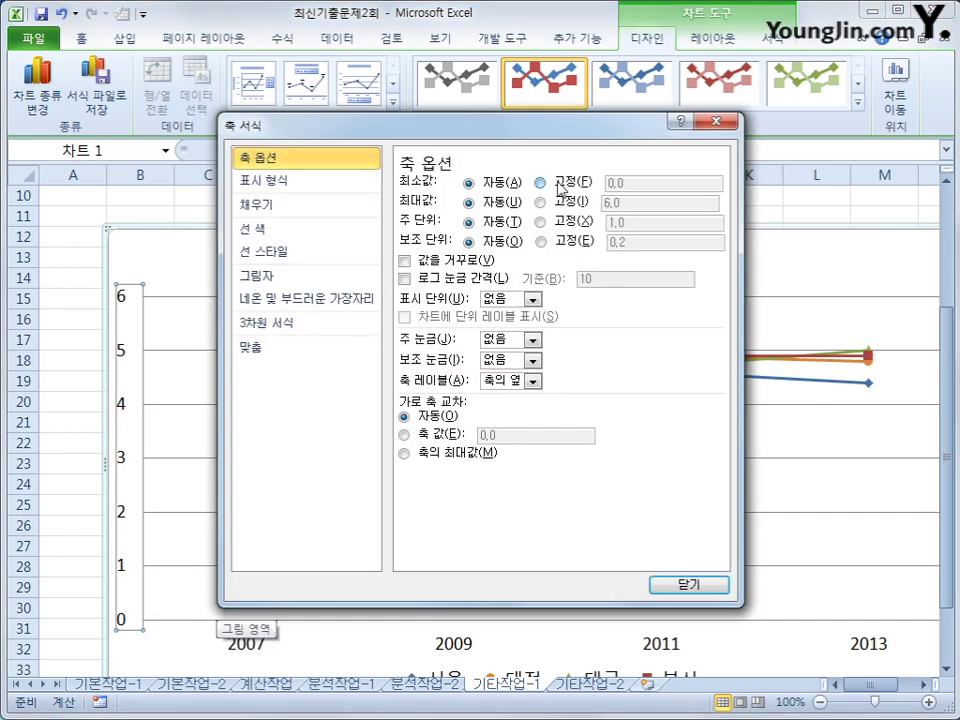
pyautogui.click(540, 183)
pyautogui.doubleClick(612, 183)
pyautogui.write('4,2')
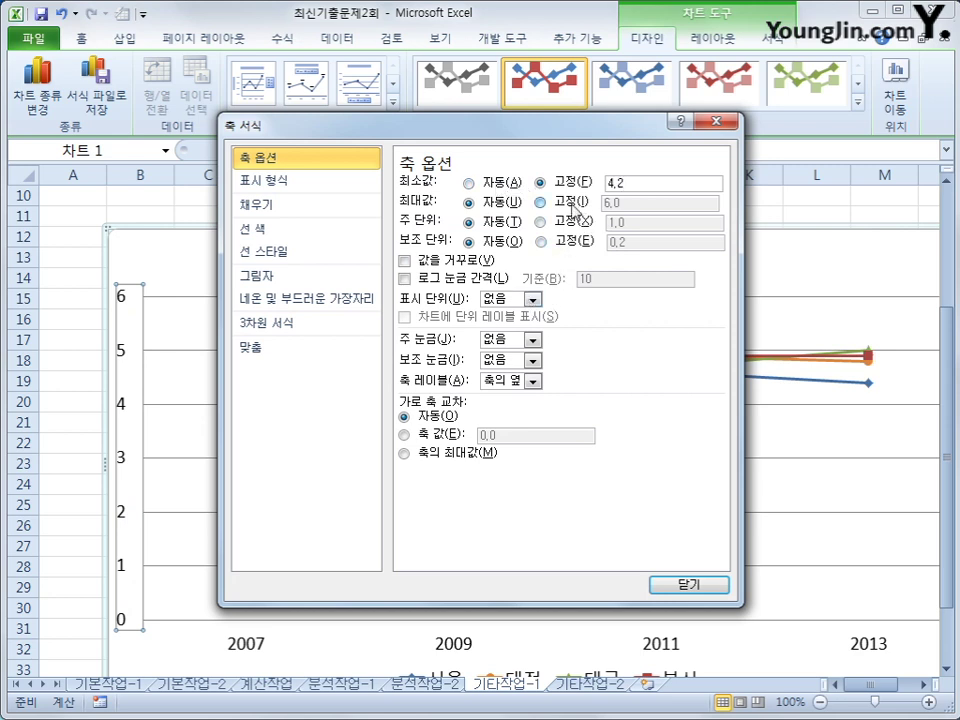
# Fix the vertical axis maximum at 5.8 and its major unit at 0.2, and close the axis settings
pyautogui.hotkey('alt', 'i')
pyautogui.write('5,8')
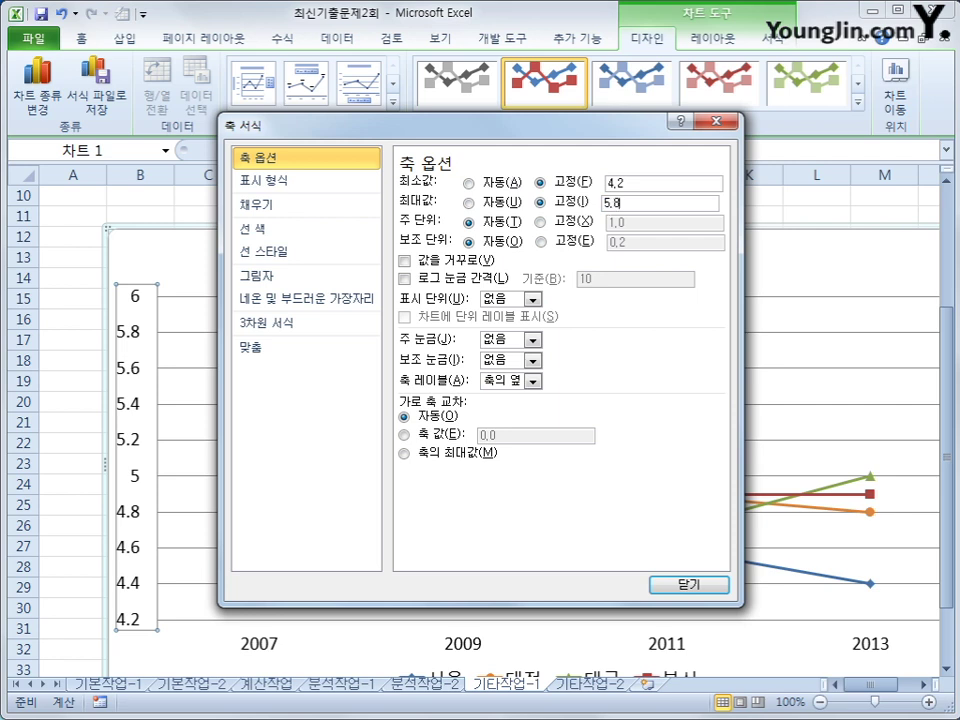
pyautogui.hotkey('alt', 'x')
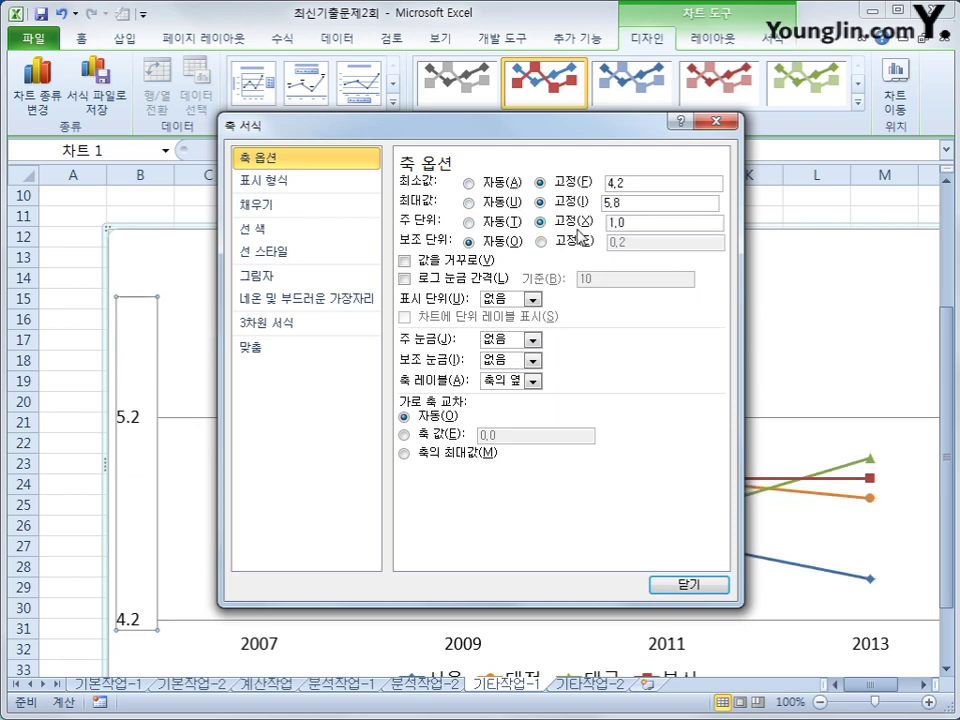
pyautogui.write('0,2')
pyautogui.click(655, 203)
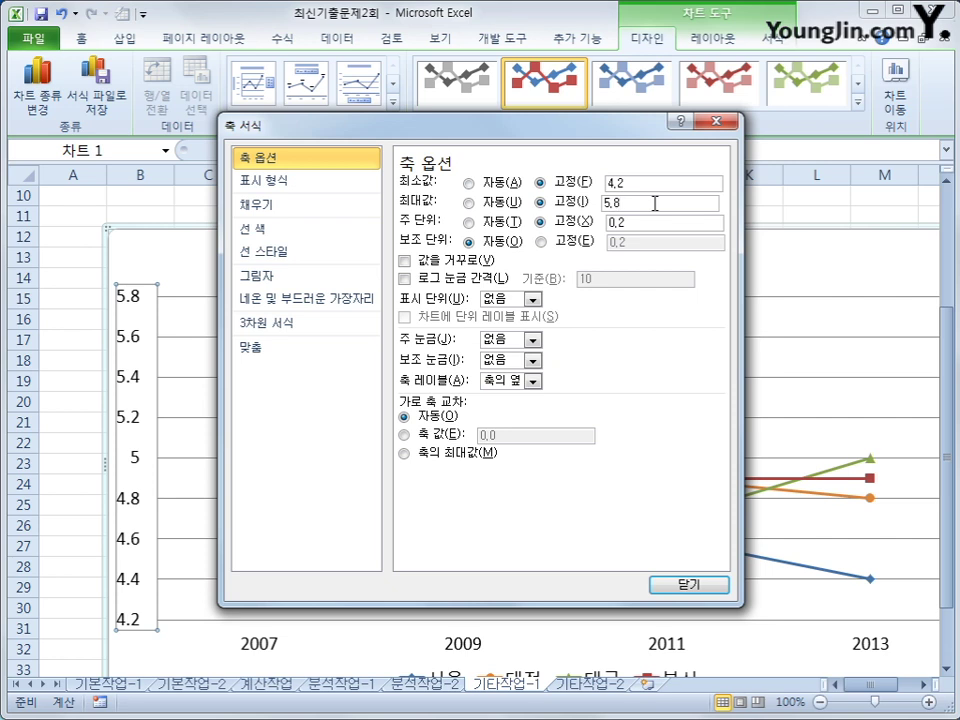
pyautogui.click(688, 584)
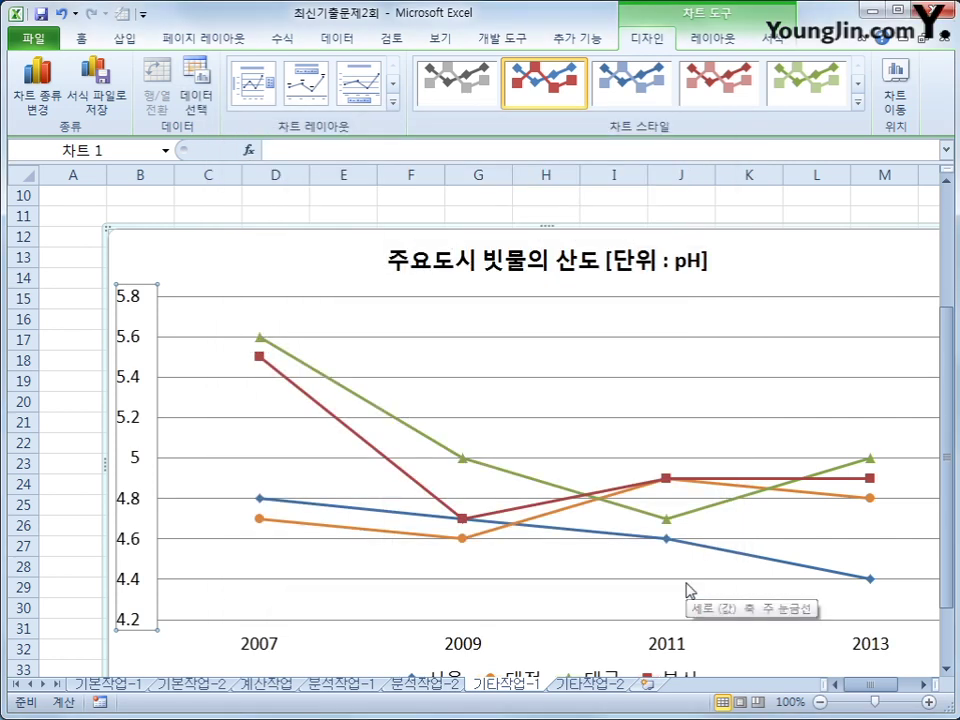
# Open the chart area formatting and give the chart border rounded corners (둥근 모서리)
pyautogui.rightClick(296, 253)
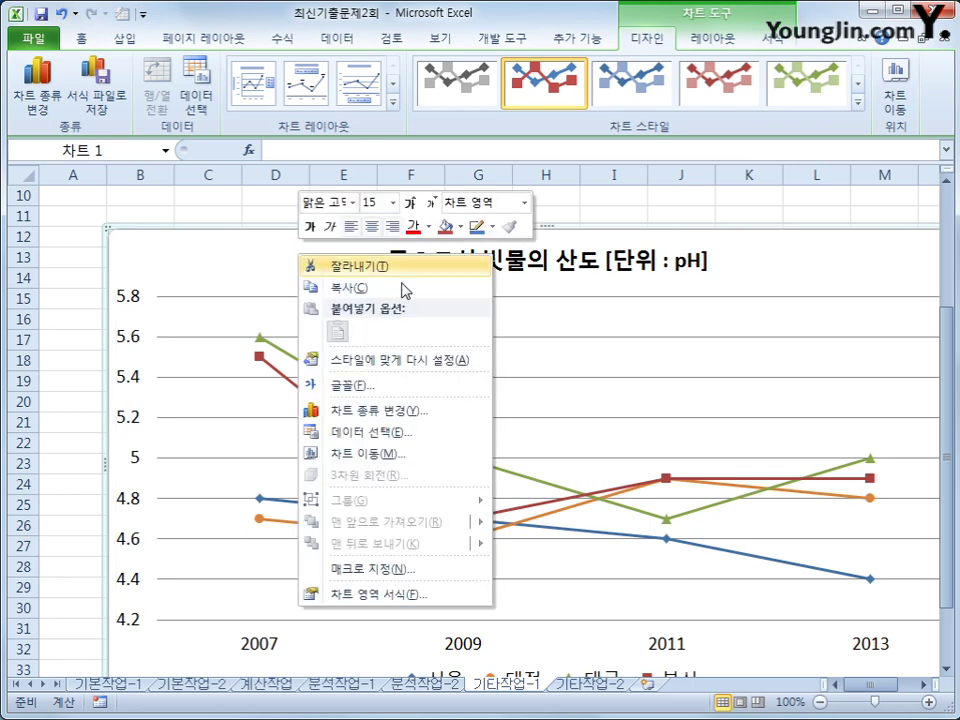
pyautogui.click(387, 596)
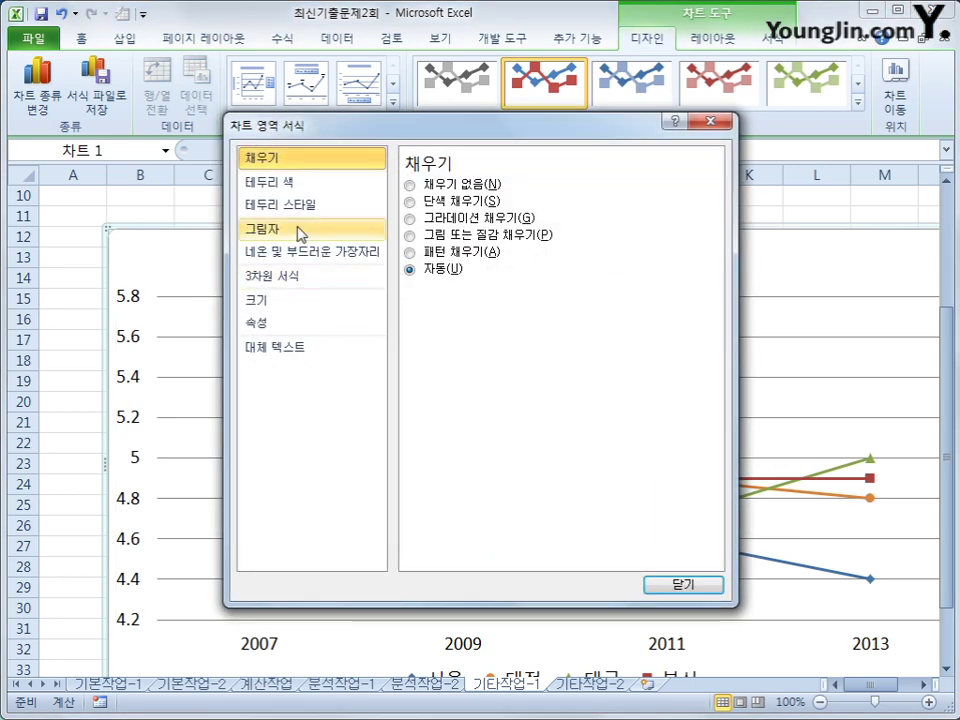
pyautogui.click(310, 207)
pyautogui.click(448, 376)
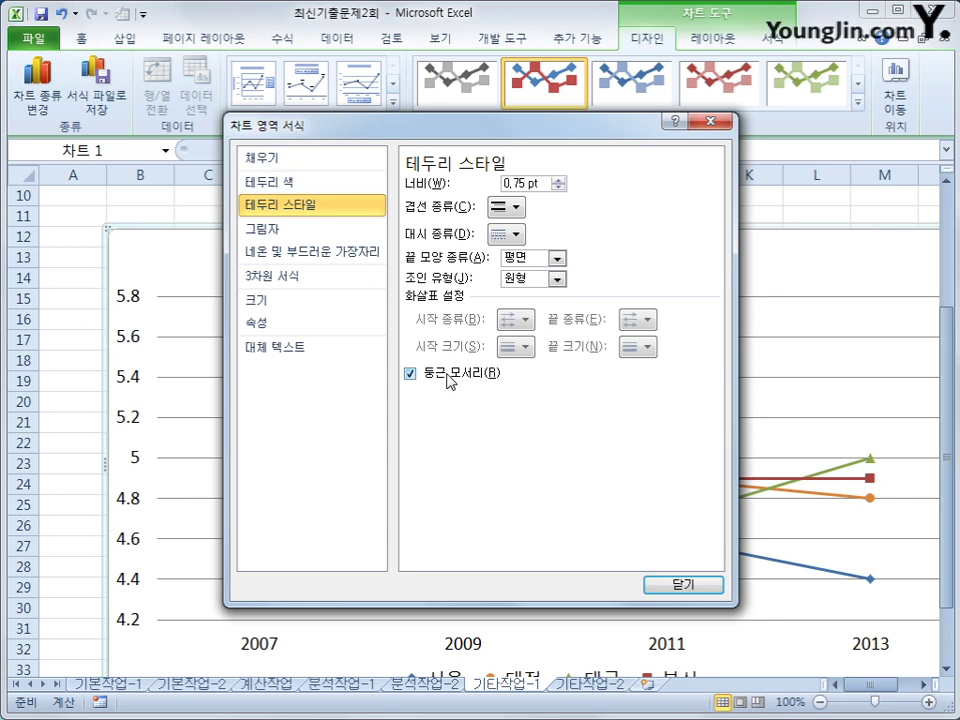
# Apply the centre preset of the inner (안쪽) shadows to the chart area and close the formatting settings
pyautogui.click(313, 229)
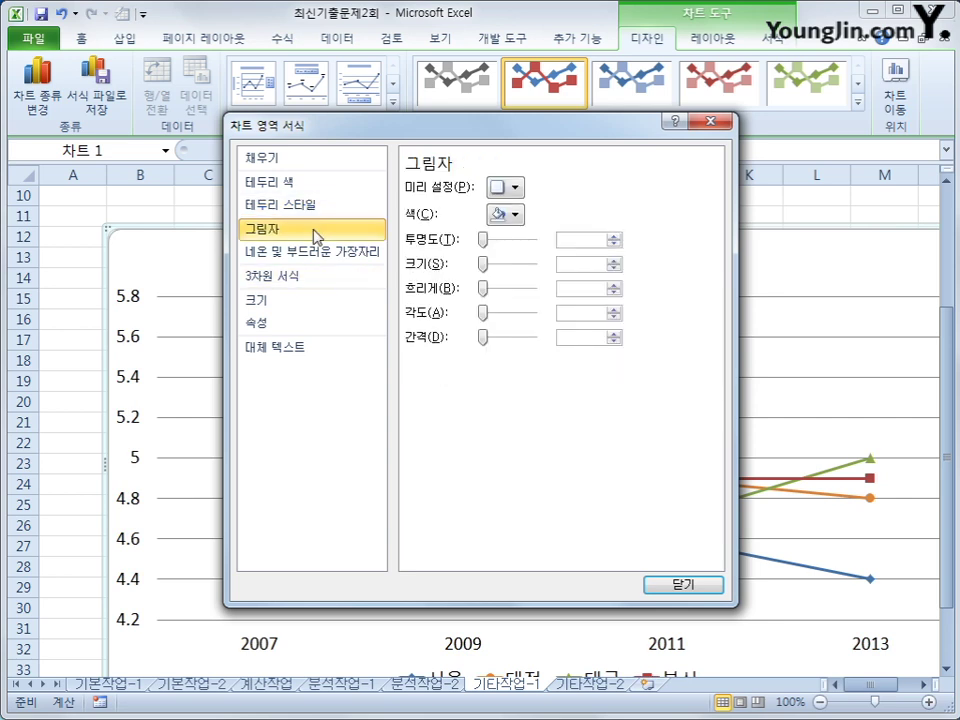
pyautogui.click(500, 252)
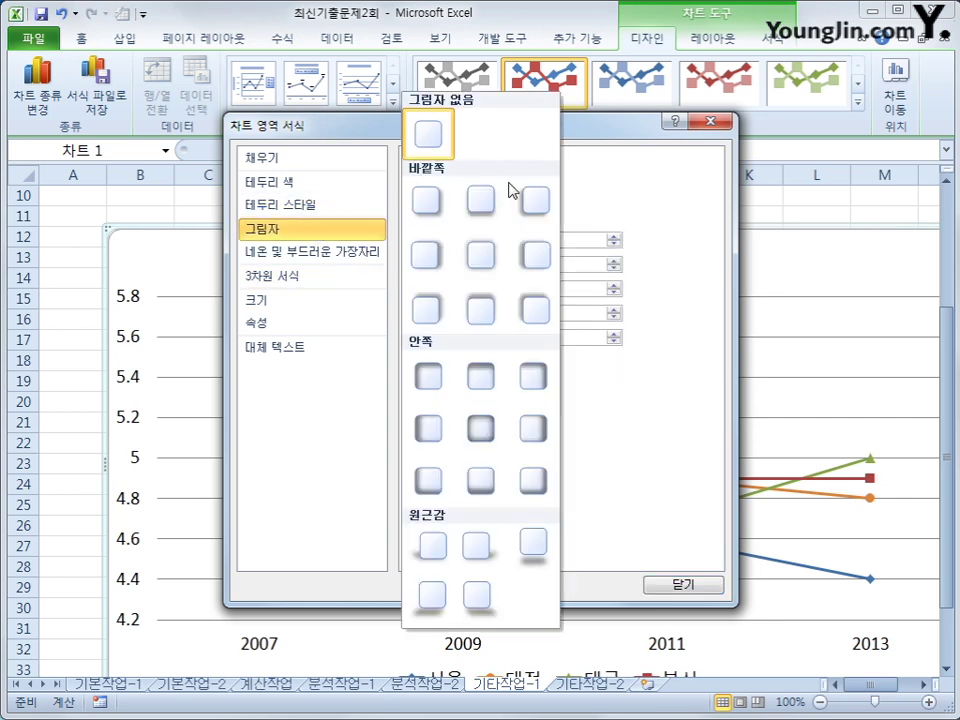
pyautogui.click(480, 428)
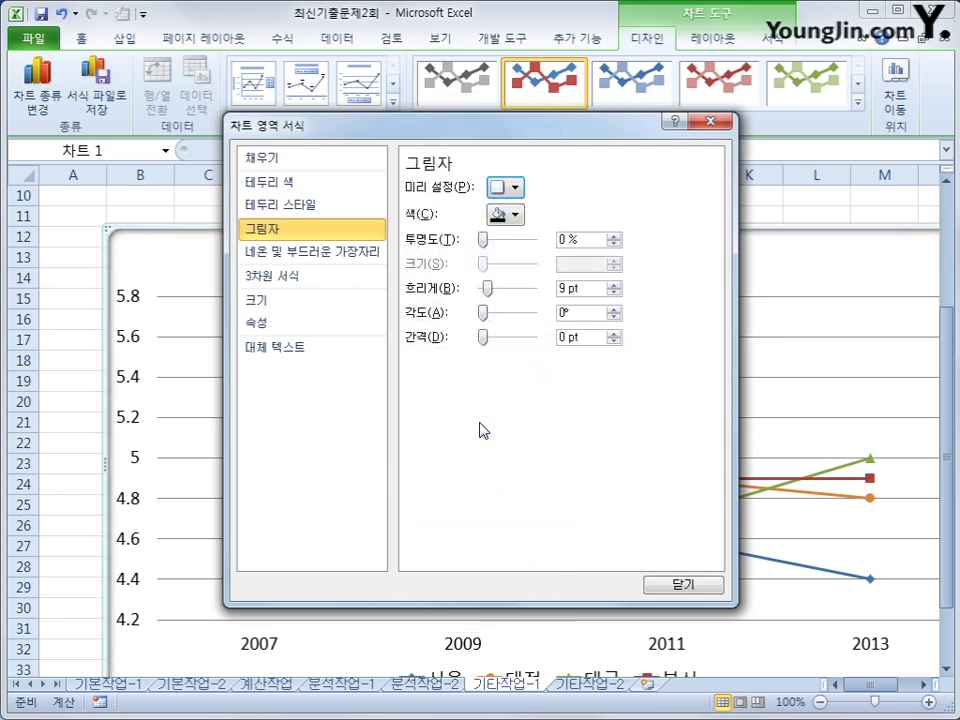
pyautogui.click(671, 583)
pyautogui.click(314, 200)
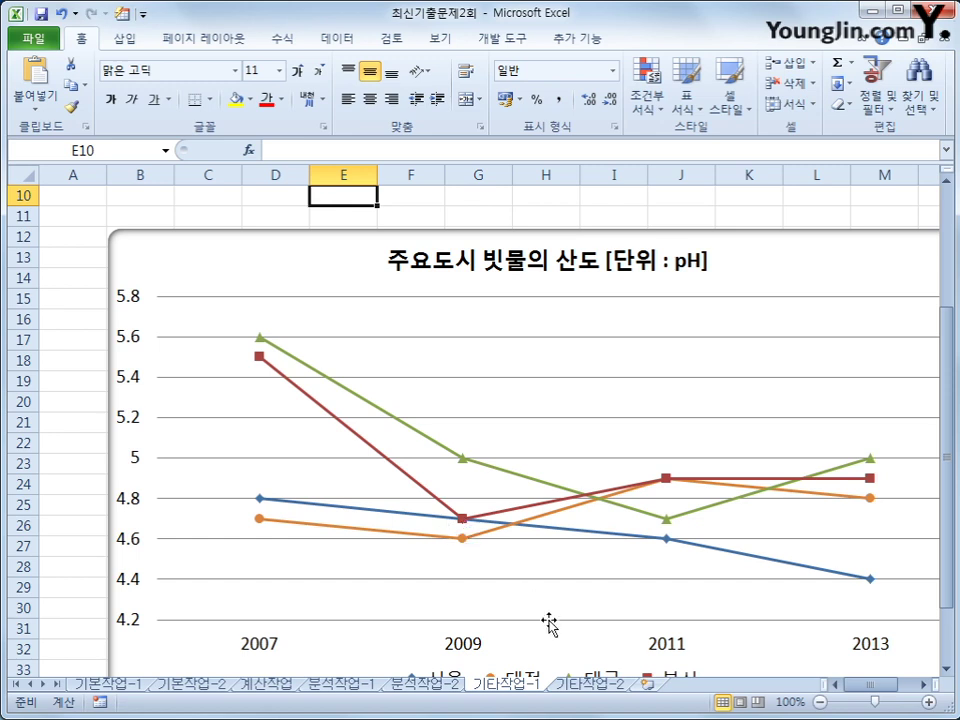
# On sheet 기타작업-2, turn on design mode and open the click event procedure of the 성적입력 button
pyautogui.click(589, 685)
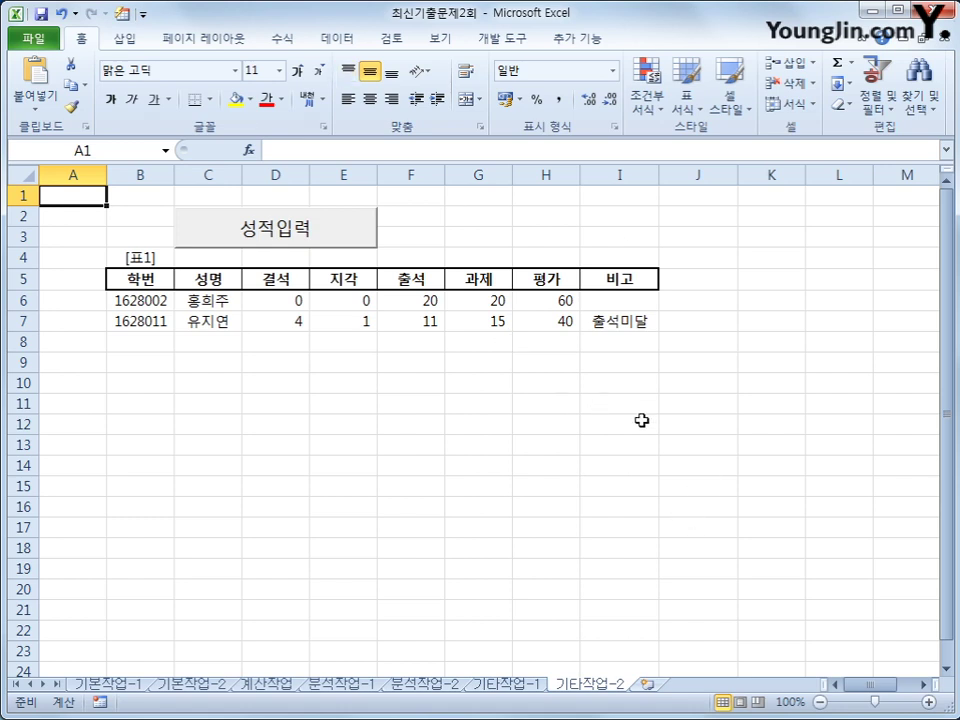
pyautogui.click(494, 40)
pyautogui.click(369, 88)
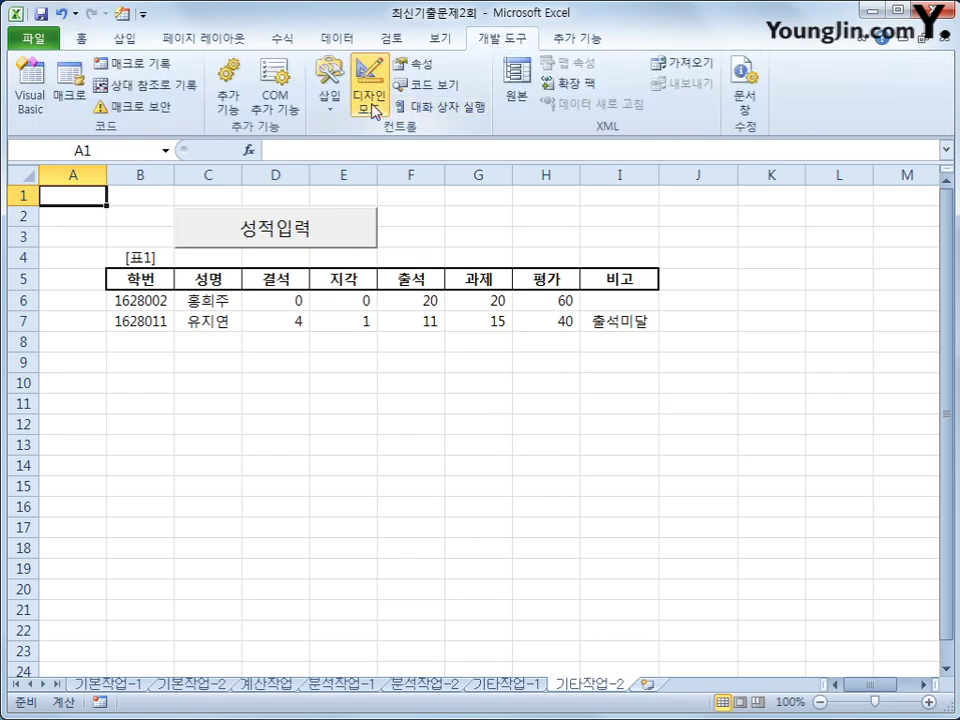
pyautogui.click(328, 230)
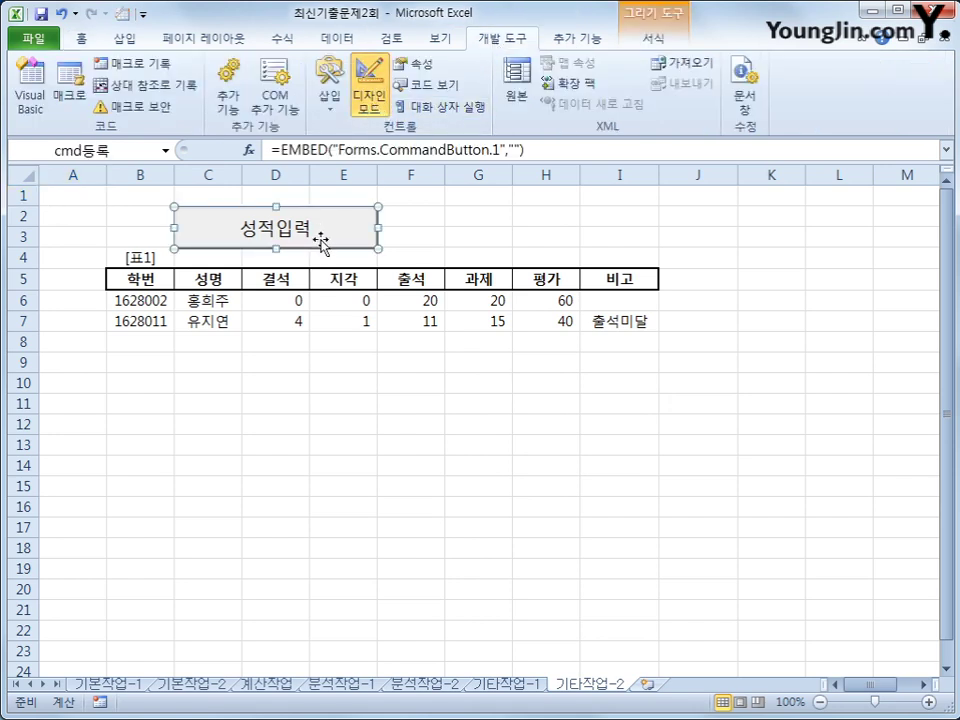
pyautogui.doubleClick(318, 233)
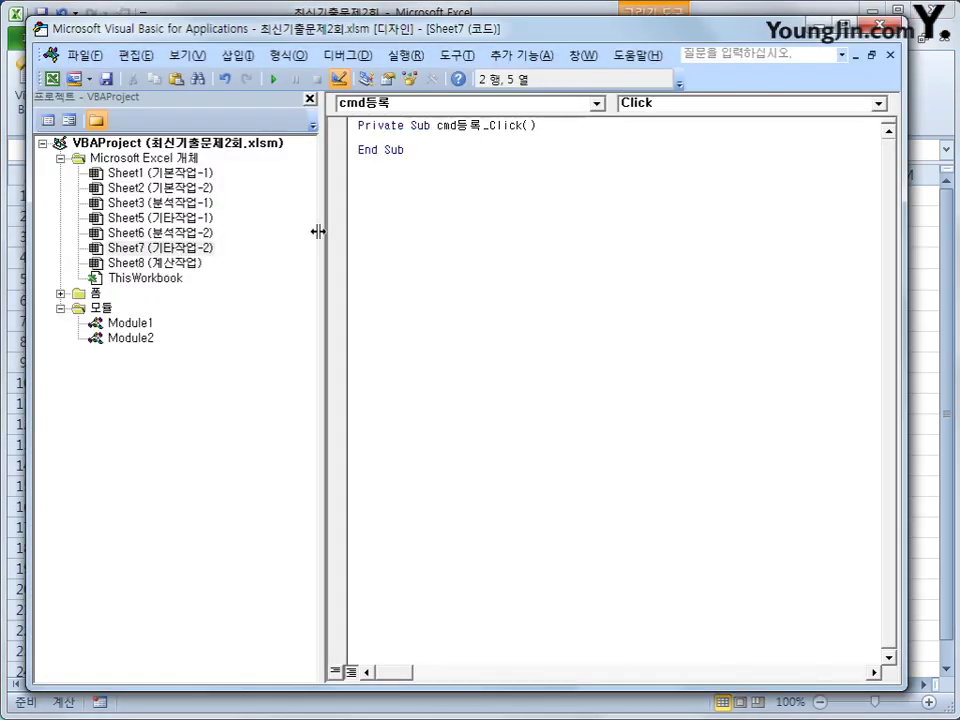
# Write 성적등록화면.Show in the cmd등록_Click procedure so the button opens the form
pyautogui.write('성적등록화면.')
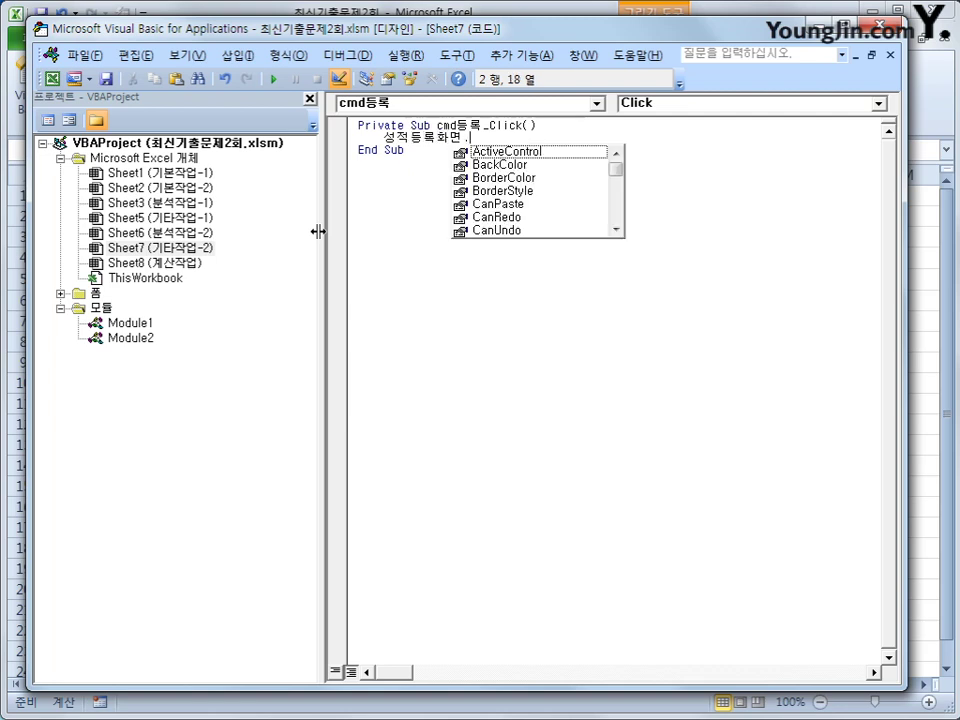
pyautogui.write('sh')
pyautogui.press('Tab')
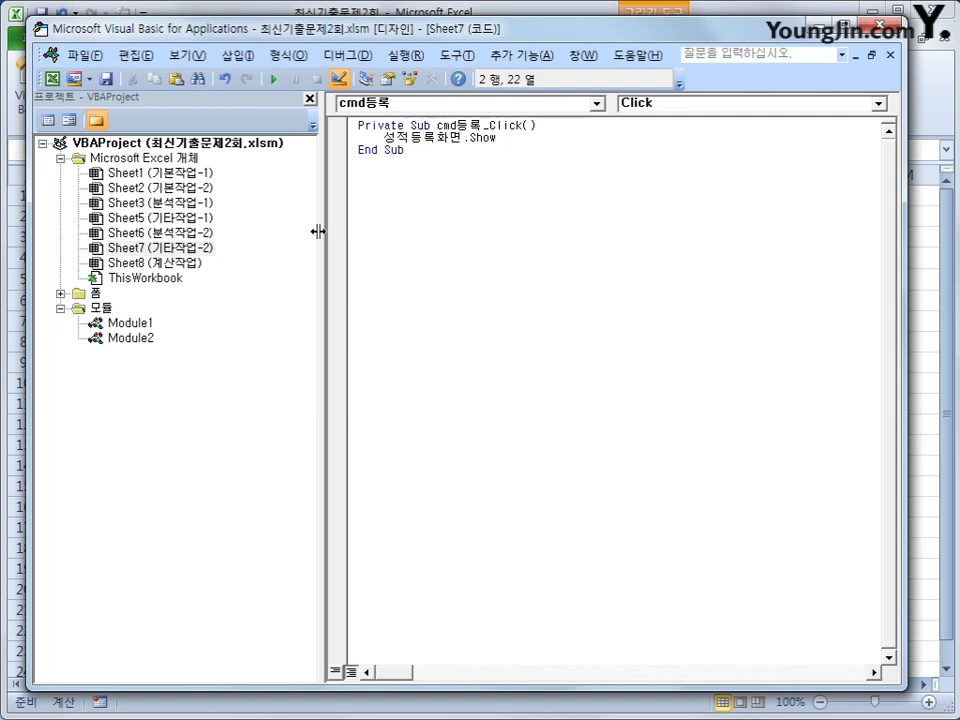
pyautogui.click(466, 346)
# Open the code of the 성적등록화면 form and create its UserForm_Initialize procedure
pyautogui.click(61, 294)
pyautogui.click(142, 309)
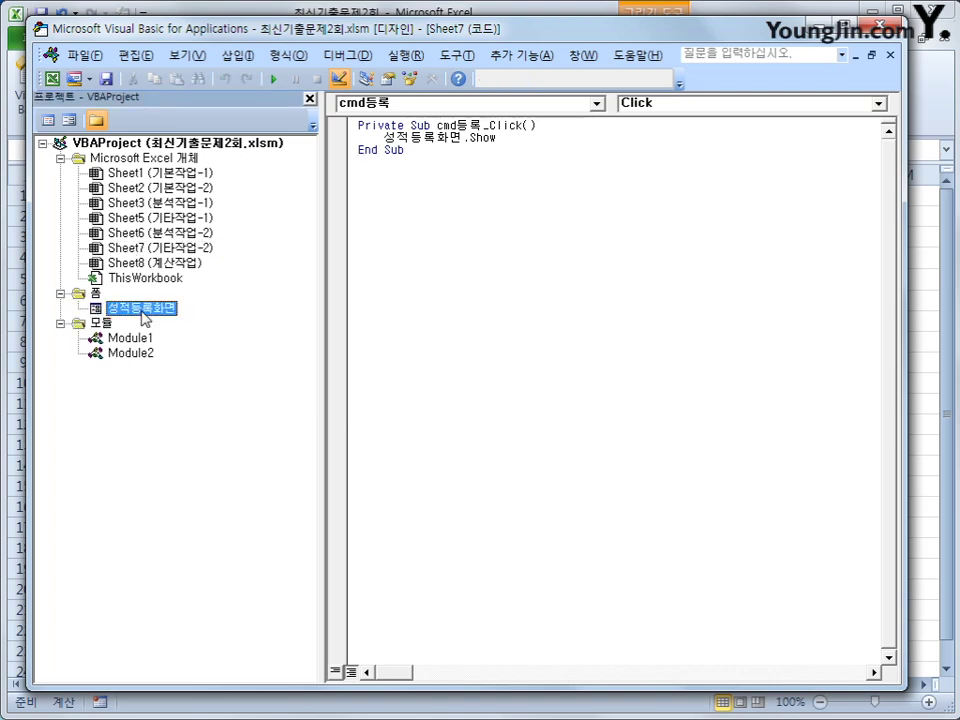
pyautogui.click(50, 124)
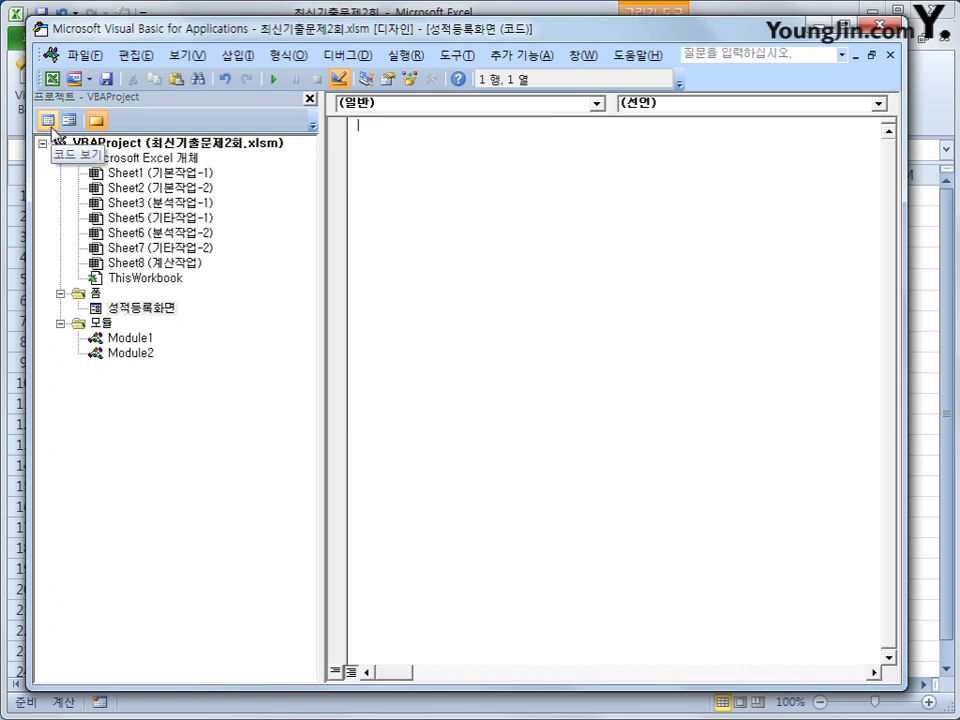
pyautogui.click(552, 105)
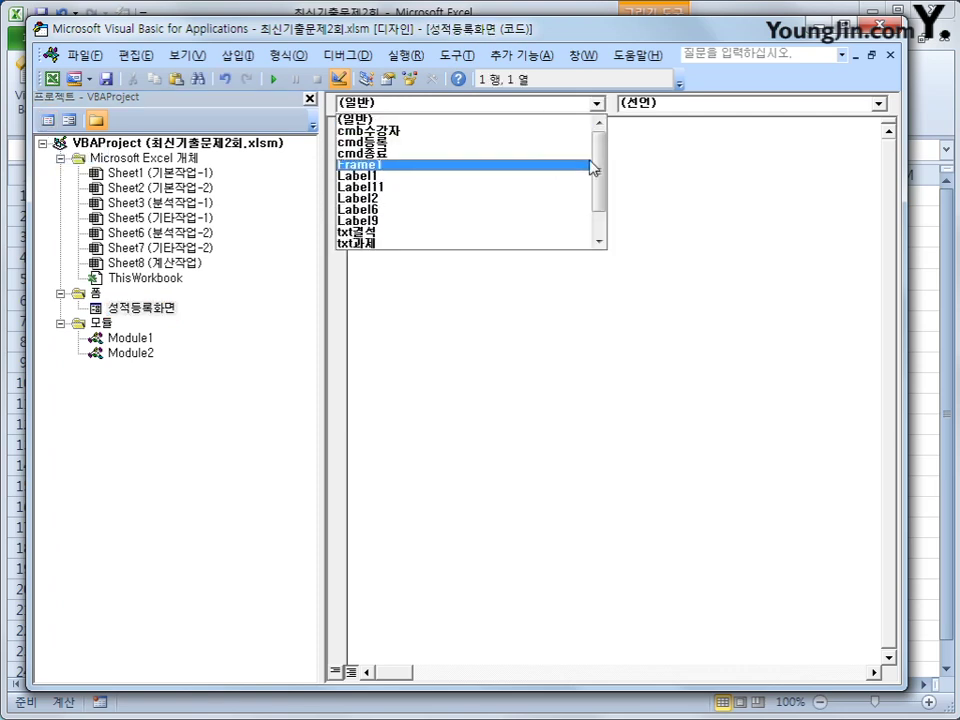
pyautogui.scroll(-1, 594, 168)
pyautogui.click(566, 246)
pyautogui.click(689, 104)
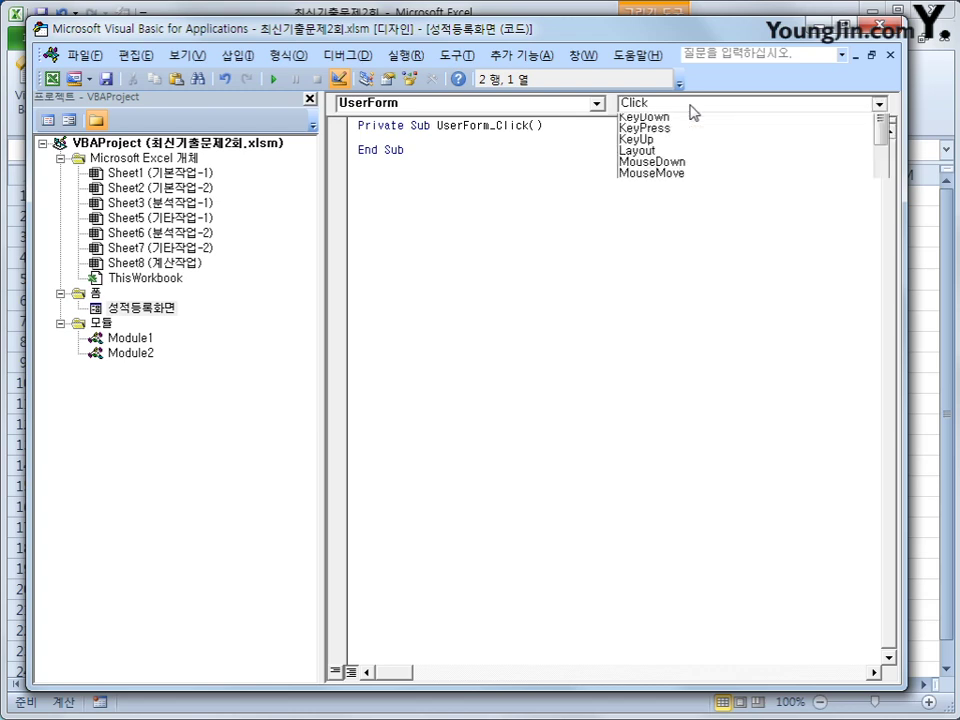
pyautogui.click(692, 164)
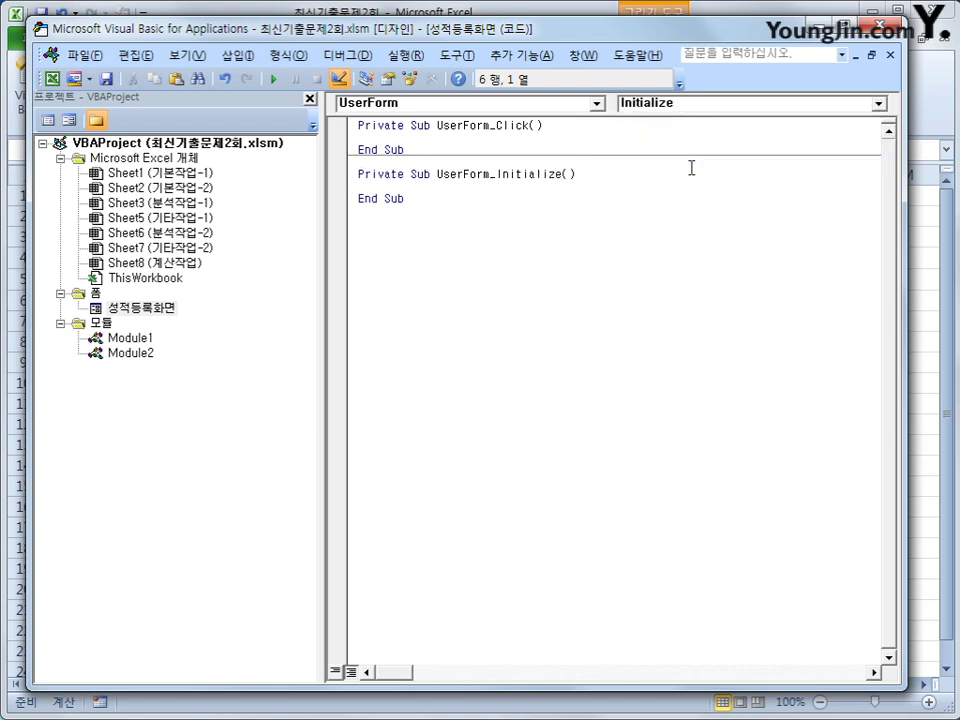
# In UserForm_Initialize, set the row source of the student combo box with cmb수강자.RowSource = "O6:P17"
pyautogui.press('Tab')
pyautogui.write('cmb수강자.')
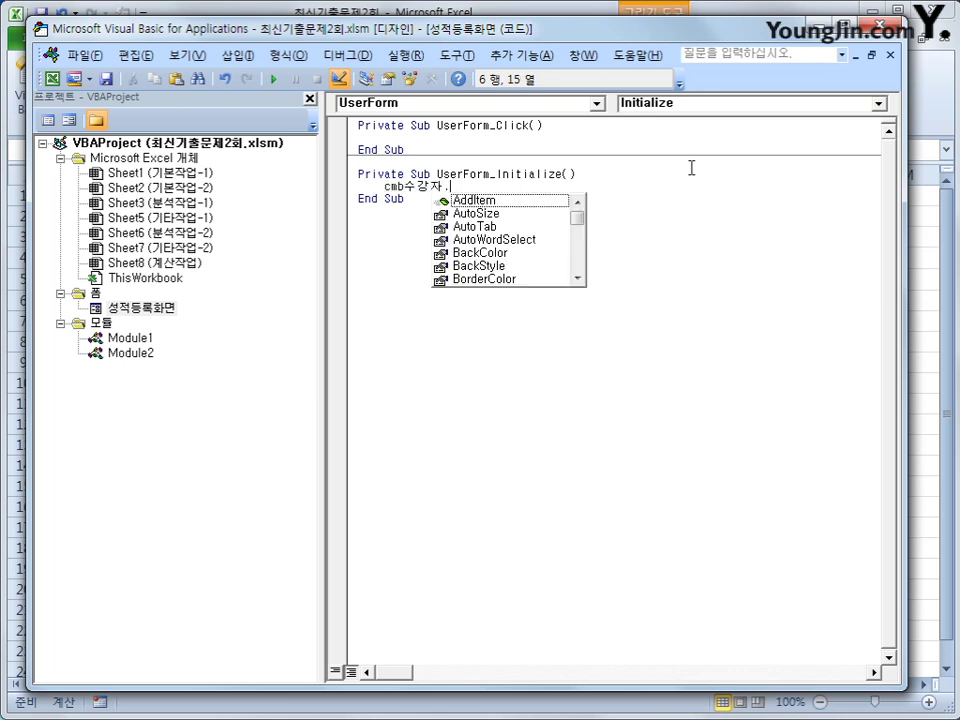
pyautogui.write('ro')
pyautogui.press('Tab')
pyautogui.write('= ')
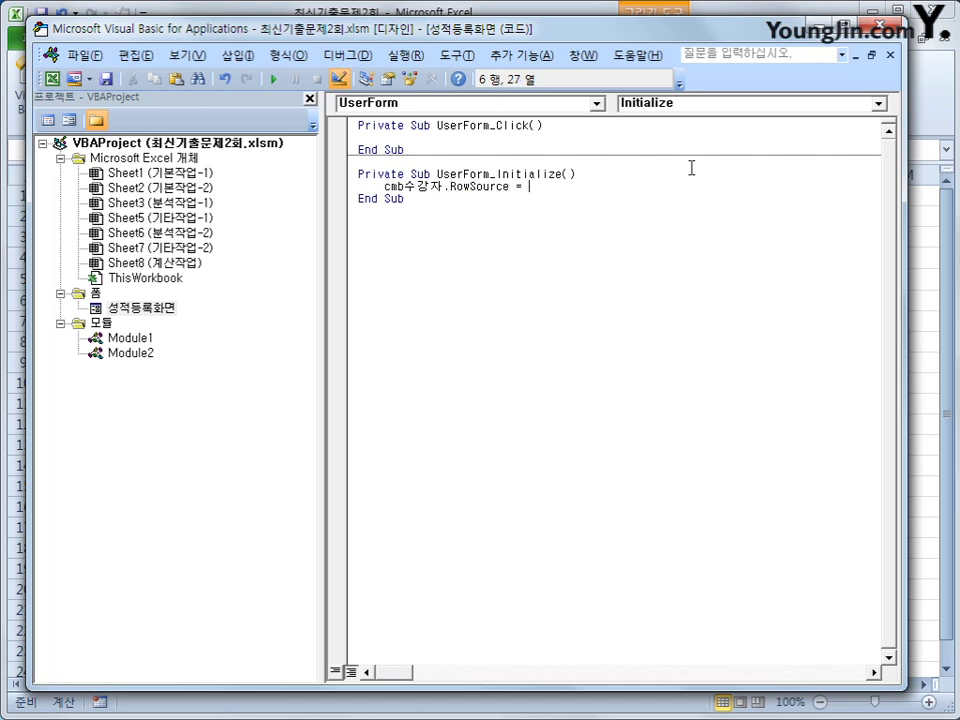
pyautogui.write('"06:P17"')
pyautogui.press('Down')
# Create the click event procedure for the form's cmd종료 button
pyautogui.click(531, 105)
pyautogui.moveTo(604, 167); pyautogui.dragTo(599, 141)
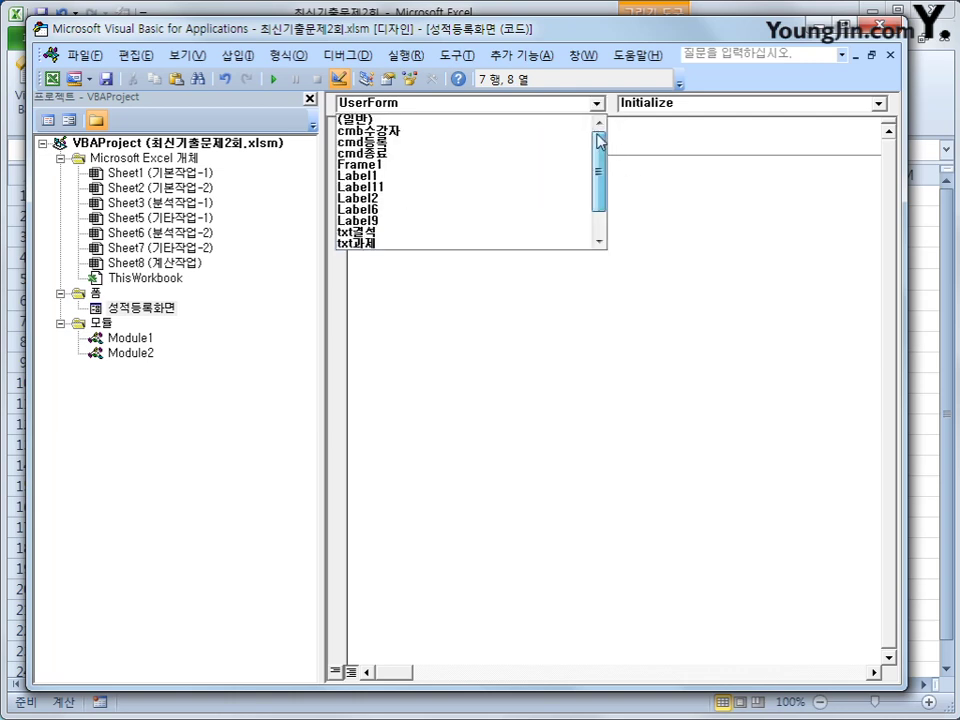
pyautogui.click(531, 154)
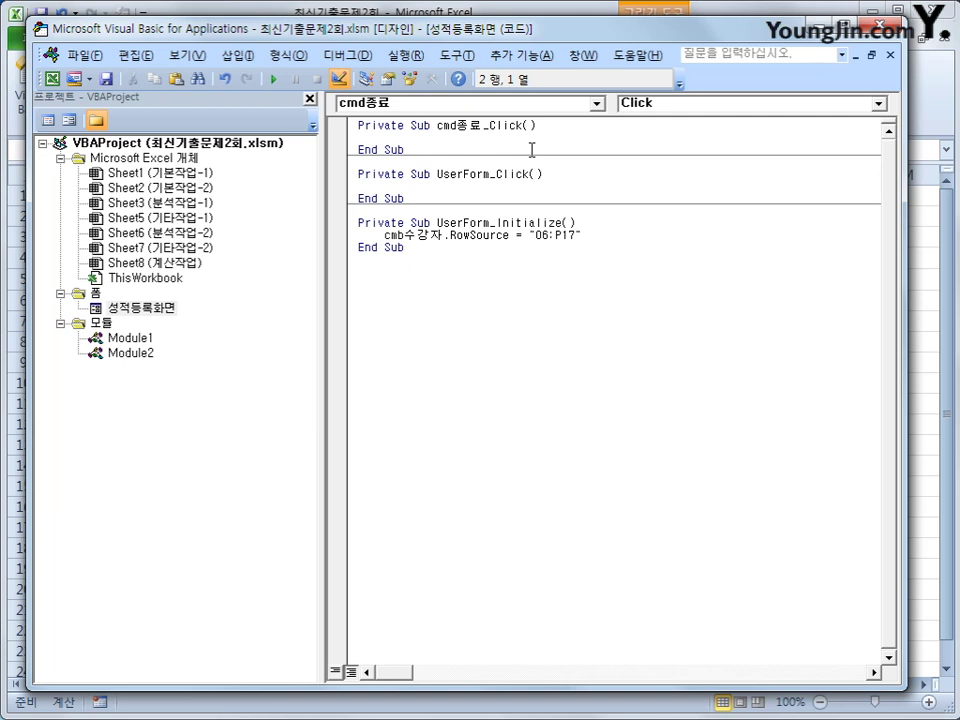
# In cmd종료_Click, write a MsgBox that displays Now with default buttons and the title "등록화면을 종료합니다."
pyautogui.write('msgbox "')
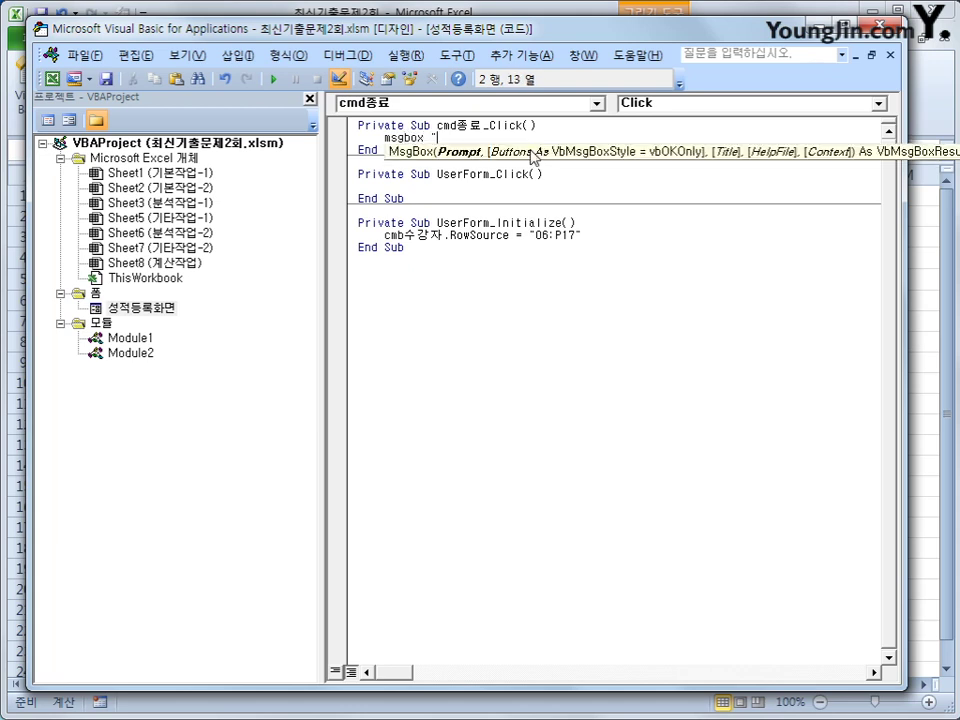
pyautogui.press('BackSpace')
pyautogui.write('now,')
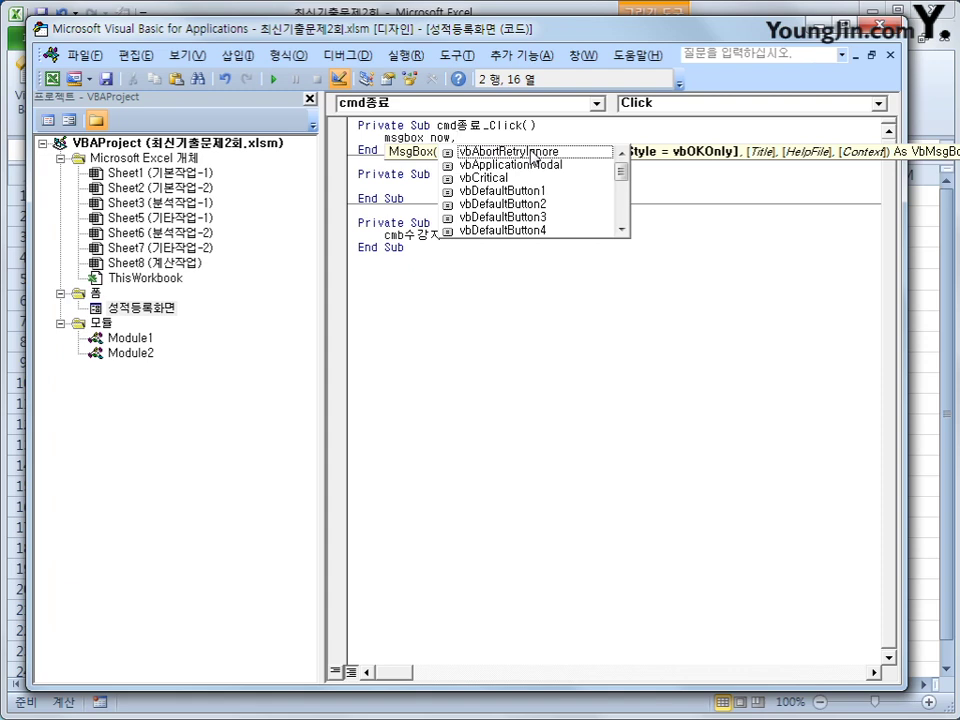
pyautogui.write('"')
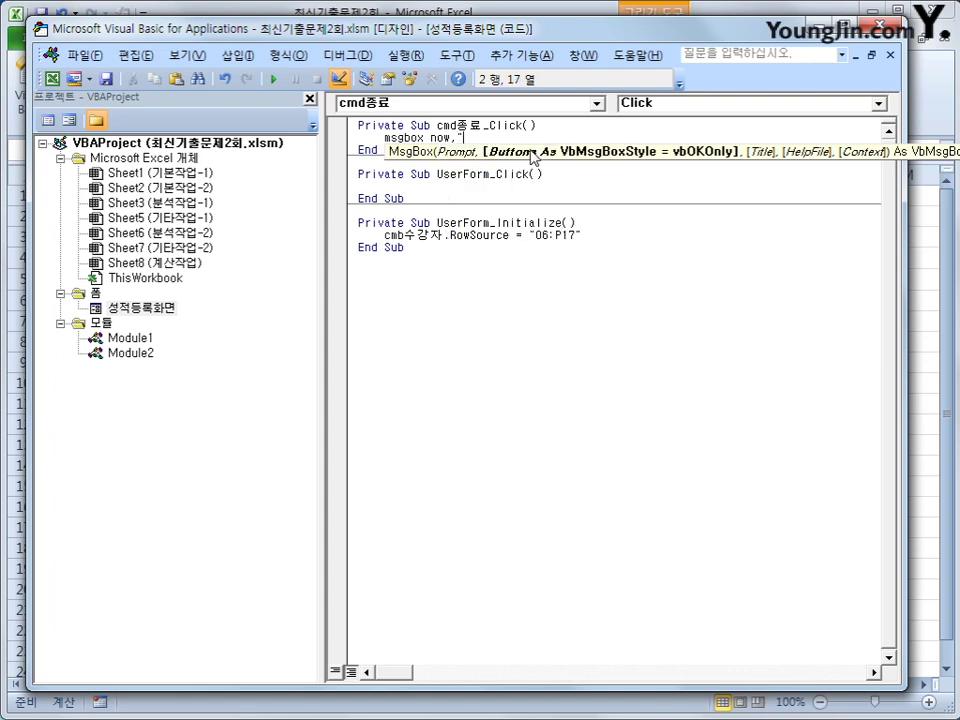
pyautogui.press('BackSpace')
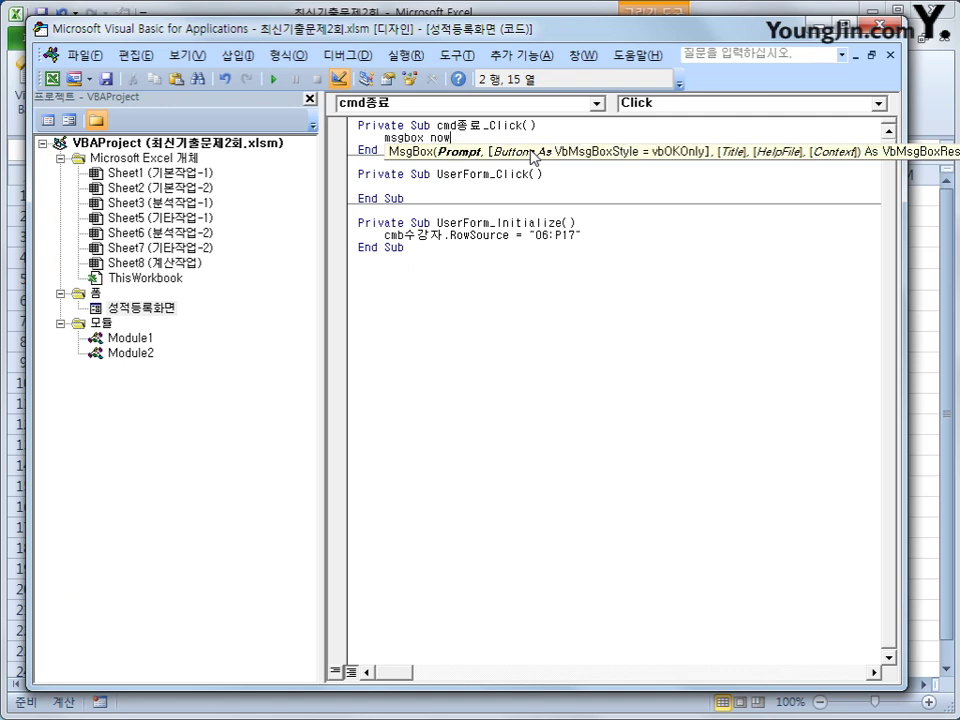
pyautogui.write(',')
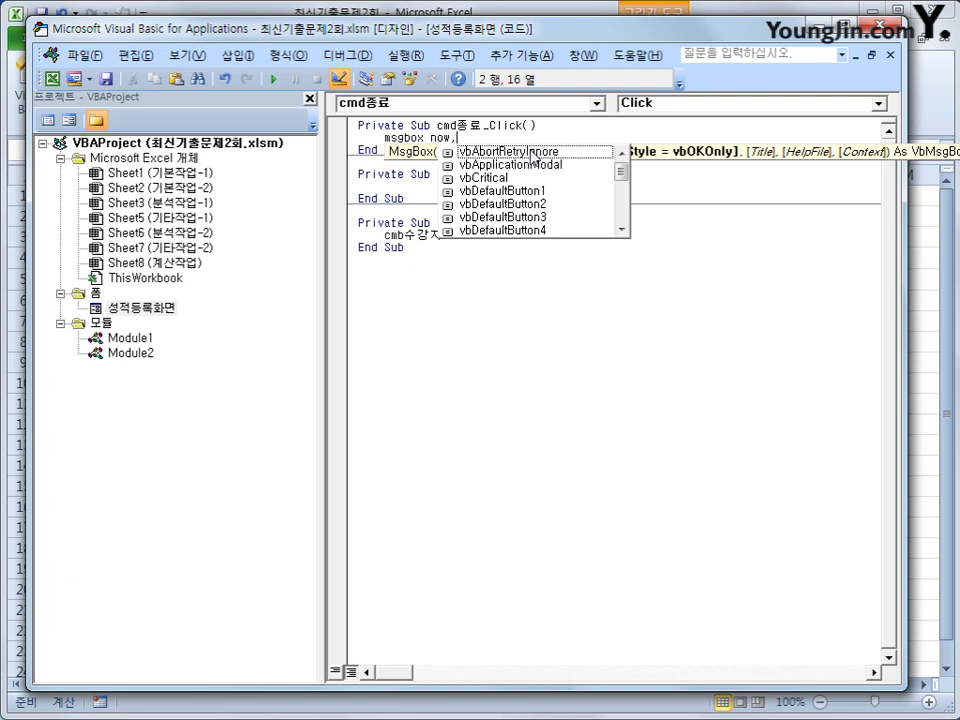
pyautogui.write(', ')
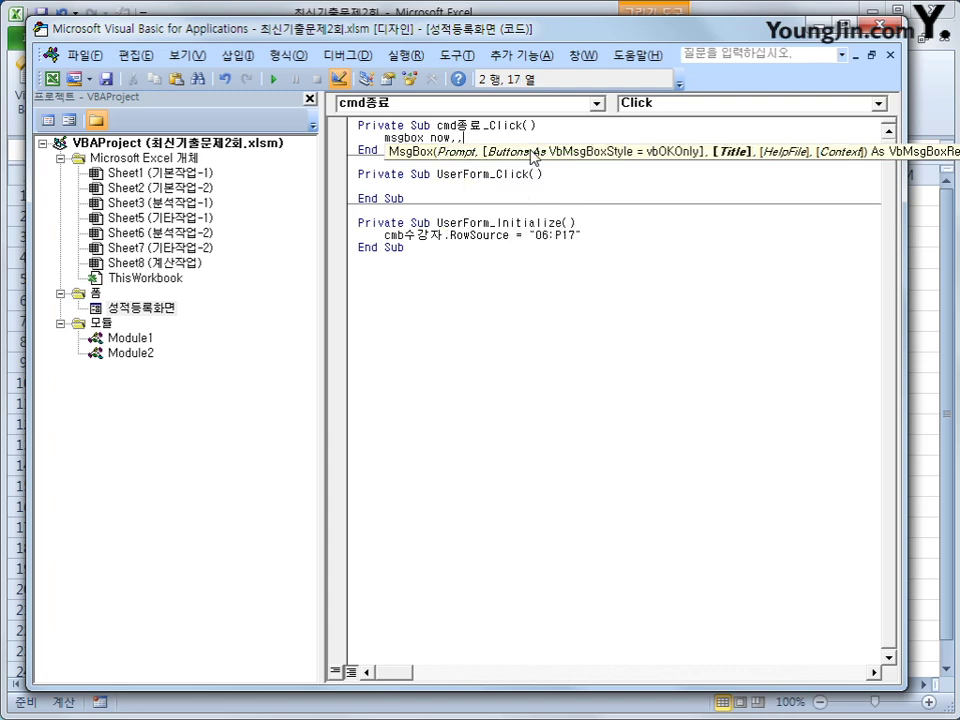
pyautogui.write('"등록화면을 종료합')
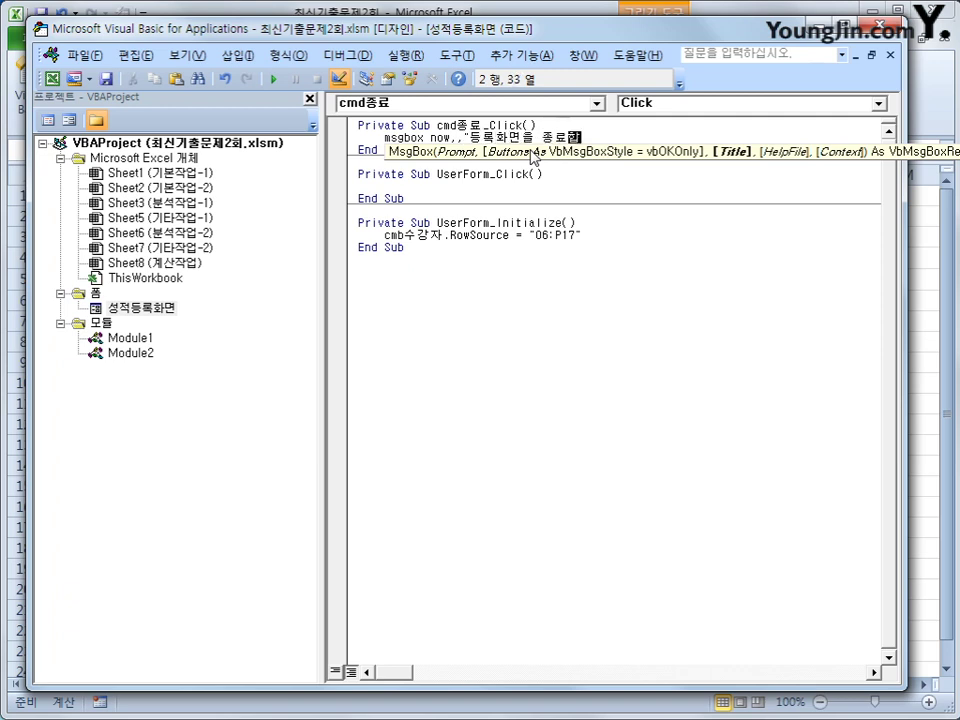
pyautogui.write('니다."')
pyautogui.press('Down')
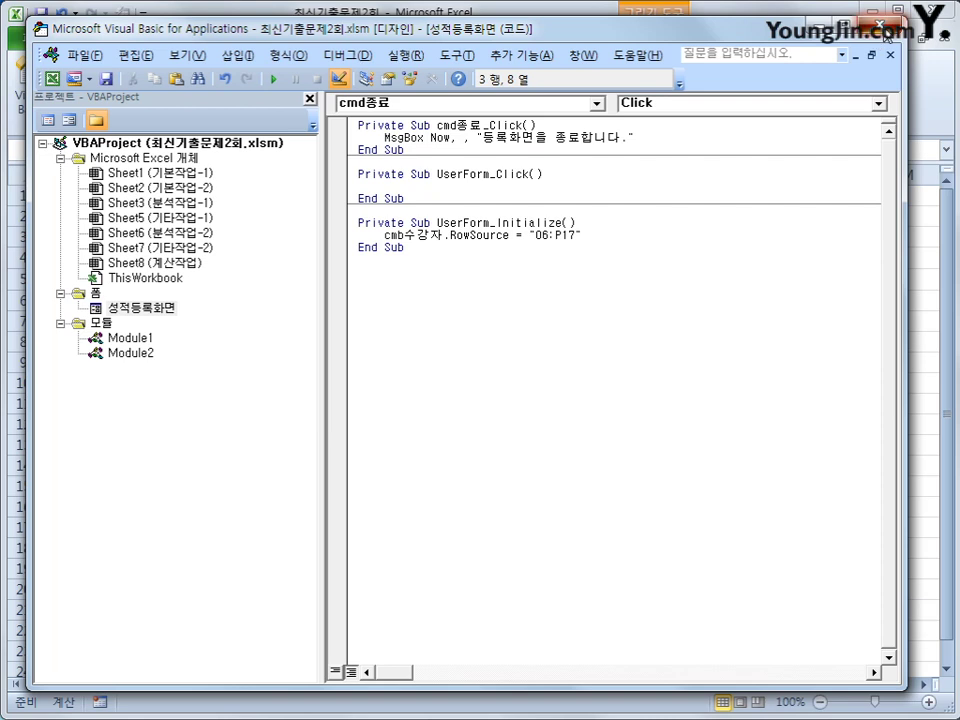
# Return to the worksheet and test the 성적입력 form's 수강자 list and 종료 message, closing the form at the end
pyautogui.click(664, 12)
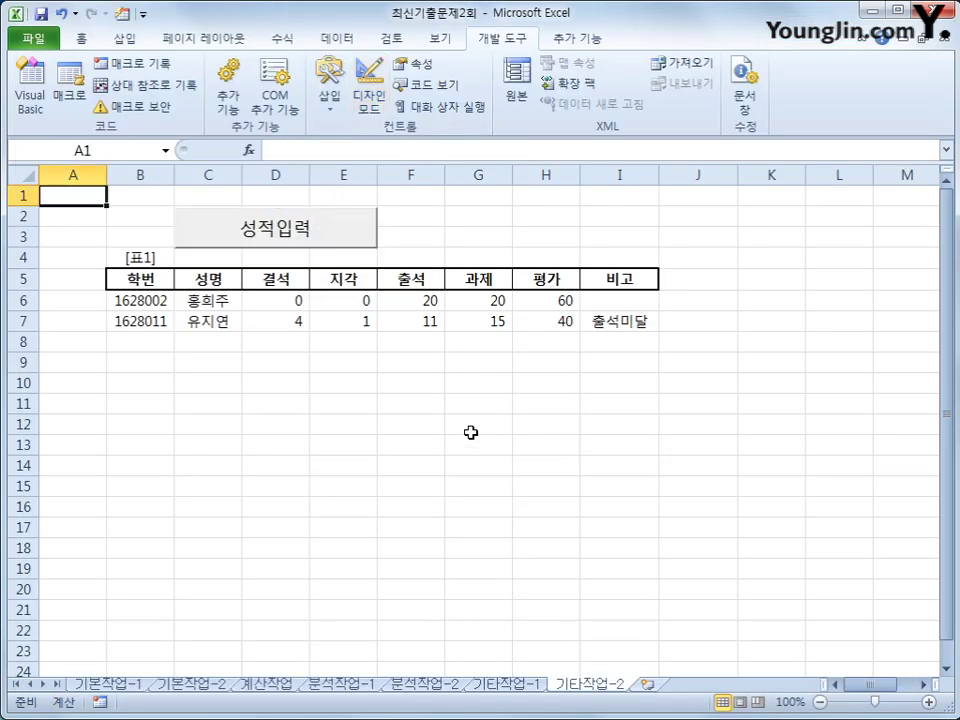
pyautogui.click(302, 232)
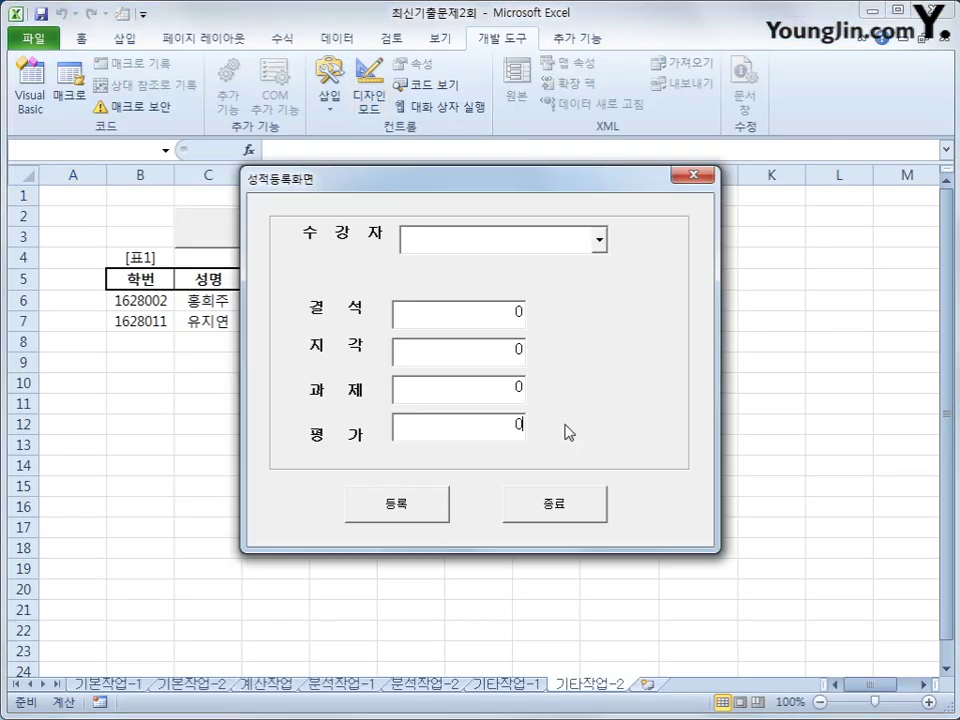
pyautogui.moveTo(480, 187); pyautogui.dragTo(647, 191)
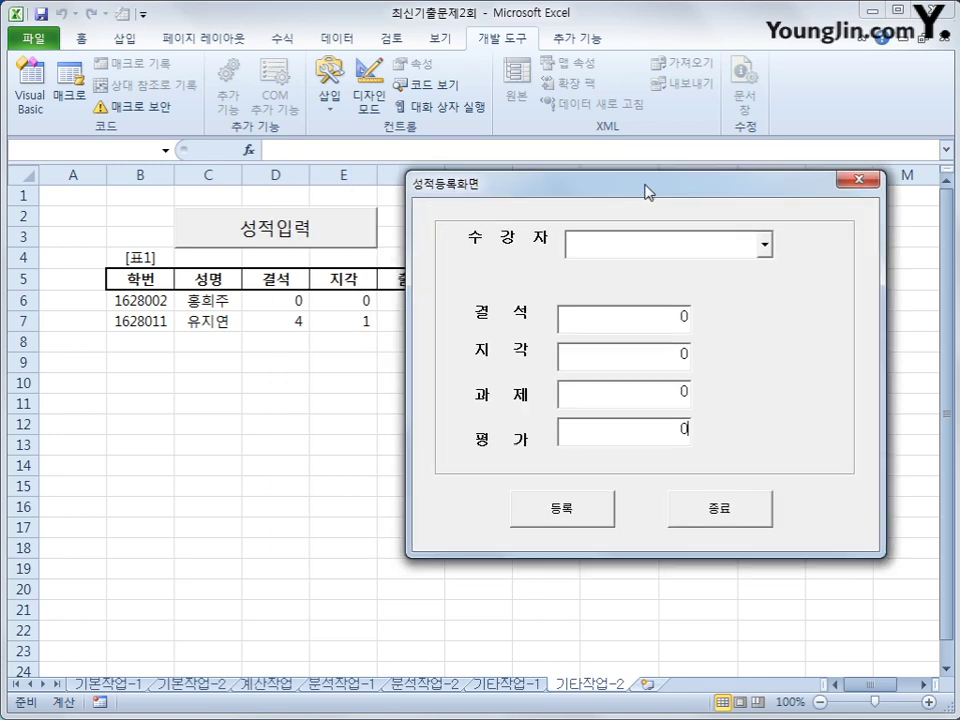
pyautogui.click(764, 247)
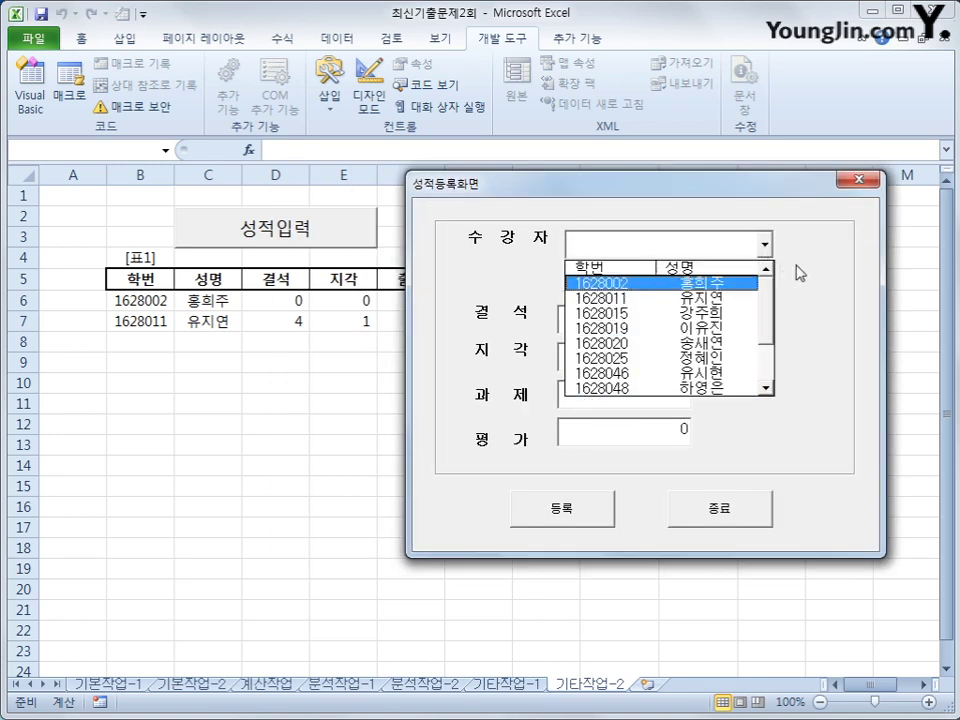
pyautogui.click(800, 272)
pyautogui.click(728, 514)
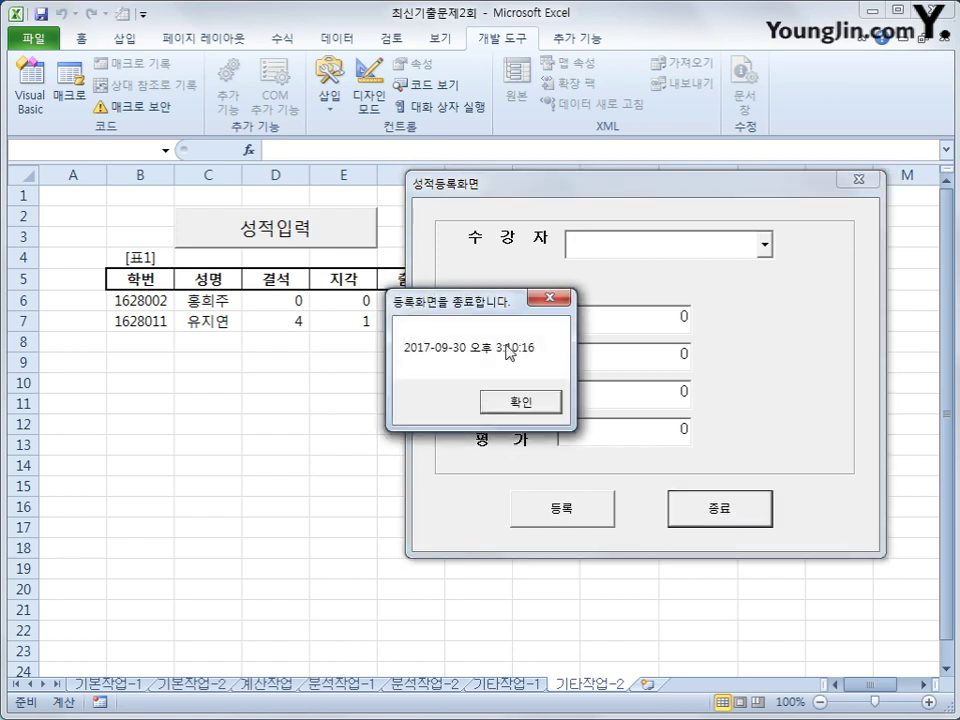
pyautogui.click(550, 406)
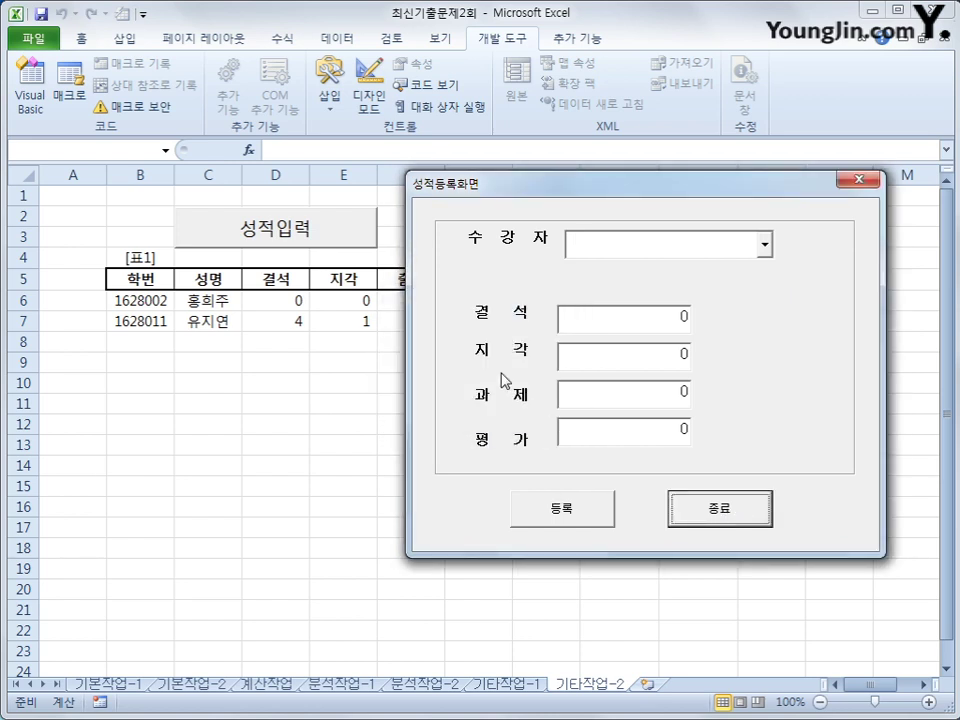
pyautogui.click(858, 179)
# Return to the form code and add Unload Me below the MsgBox line in cmd종료_Click
pyautogui.click(40, 95)
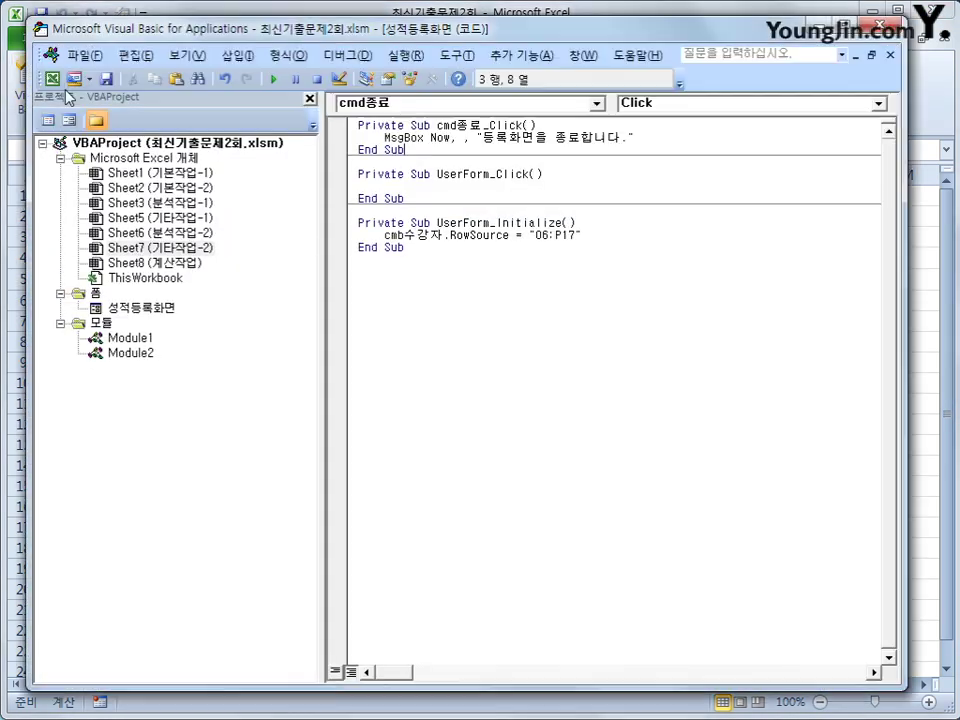
pyautogui.click(681, 137)
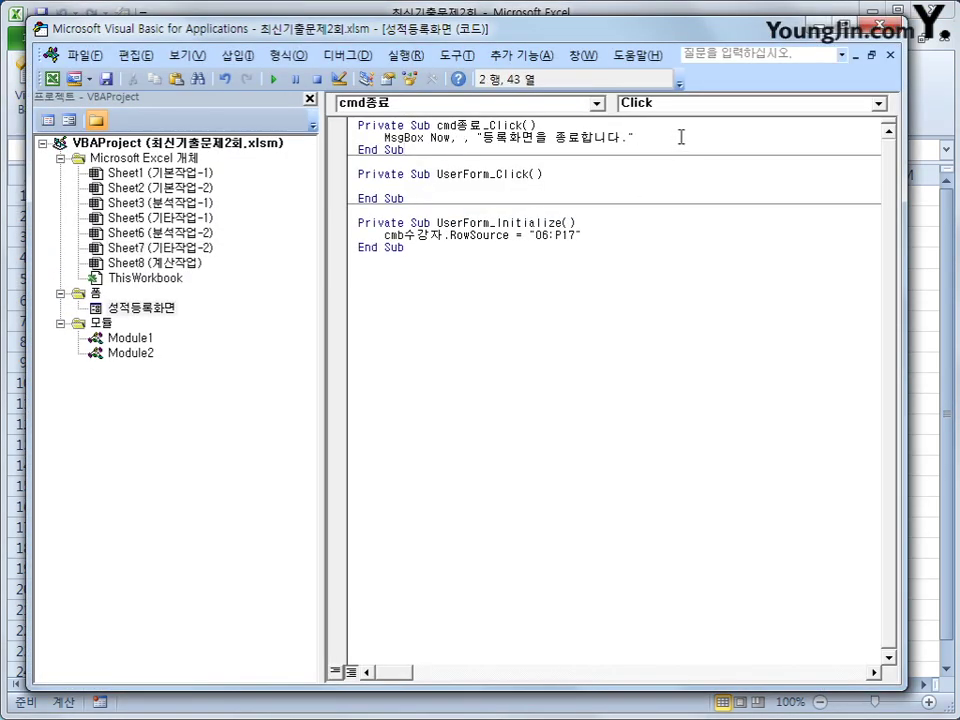
pyautogui.press('Return')
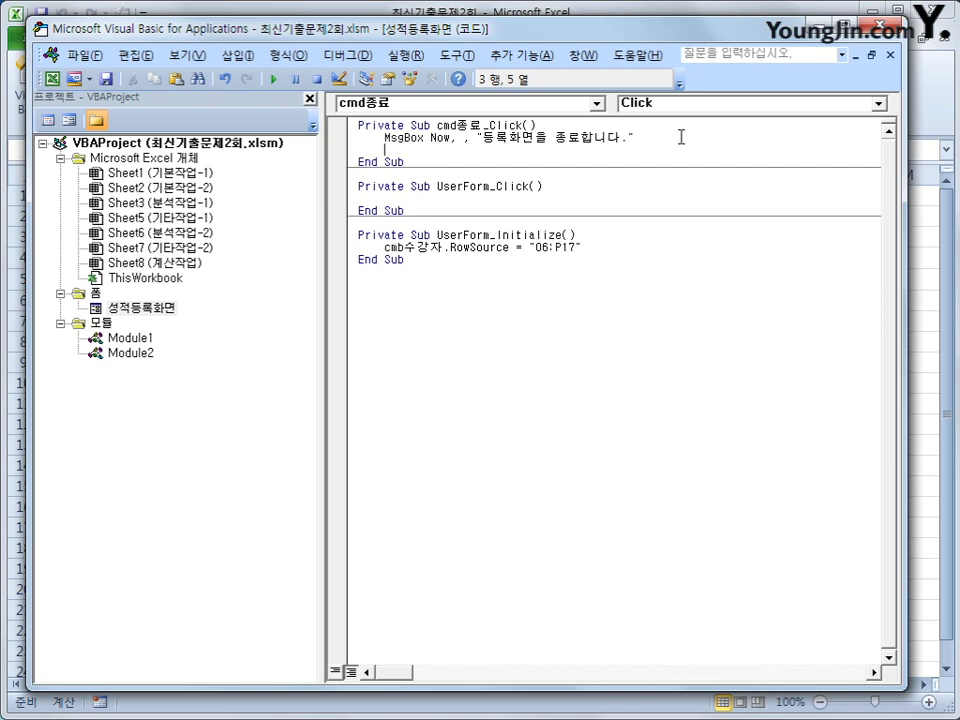
pyautogui.write('unload ')
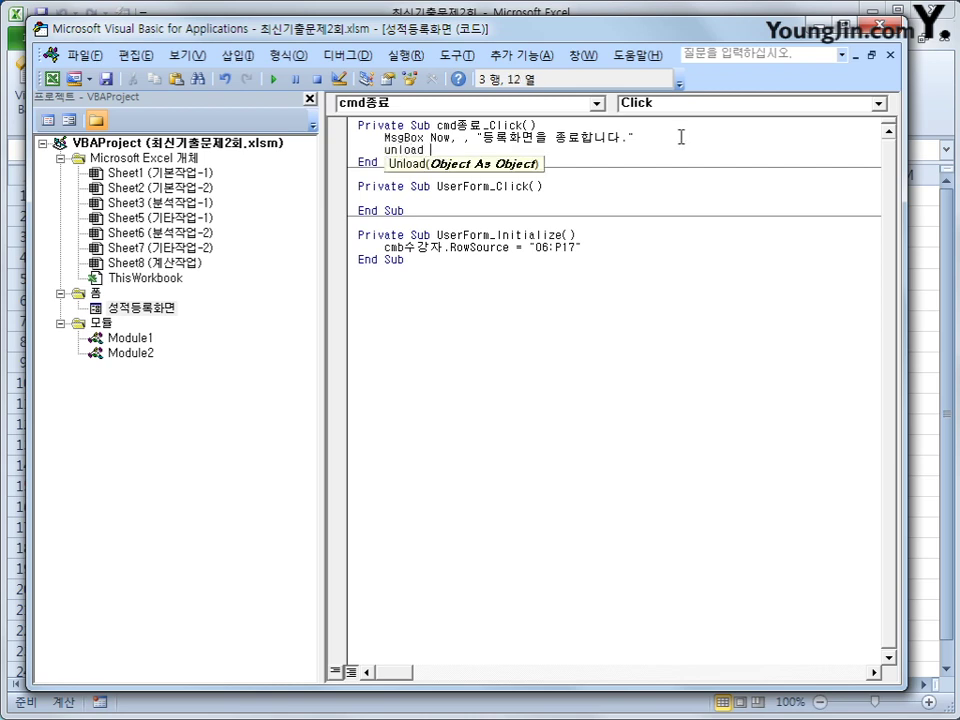
pyautogui.write('me')
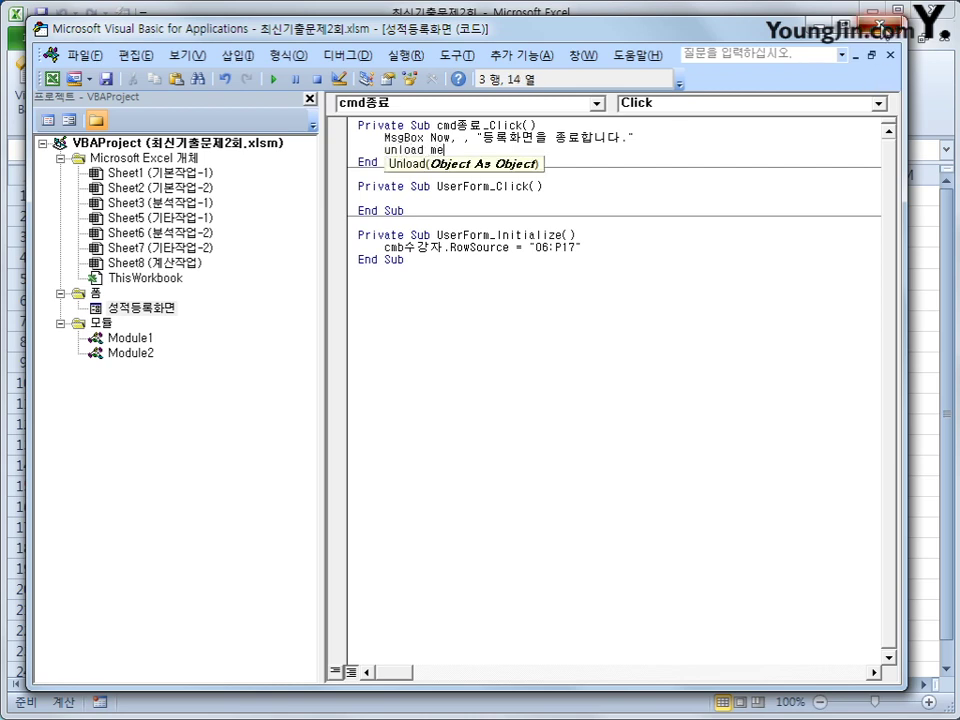
# Open the 성적등록화면 form from the worksheet and test that its 종료 button closes it after the message
pyautogui.click(893, 28)
pyautogui.click(372, 231)
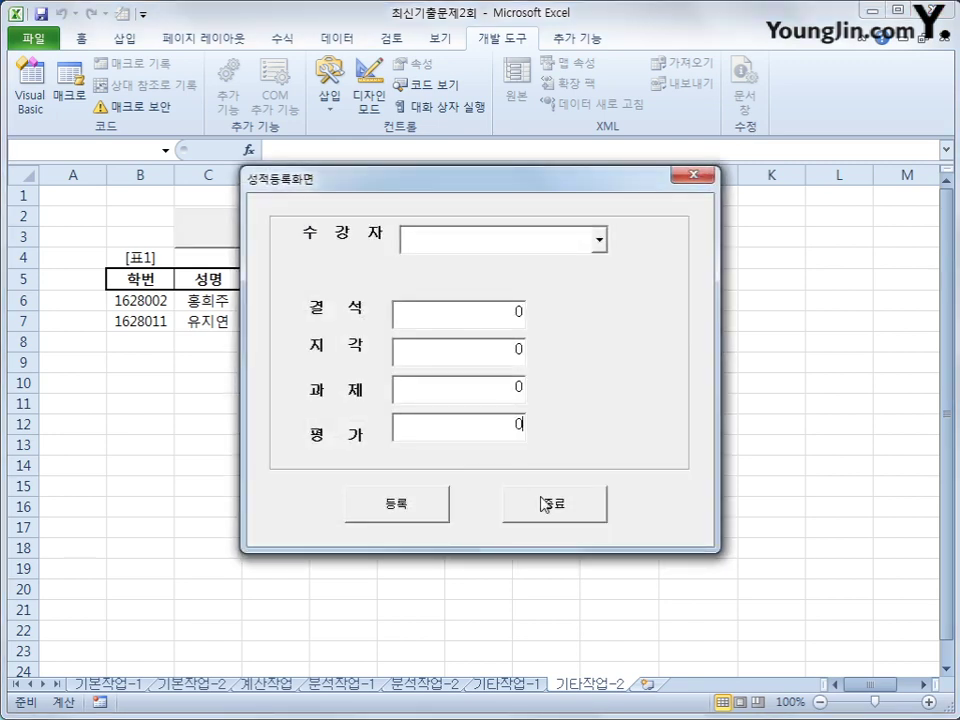
pyautogui.click(538, 484)
pyautogui.click(521, 402)
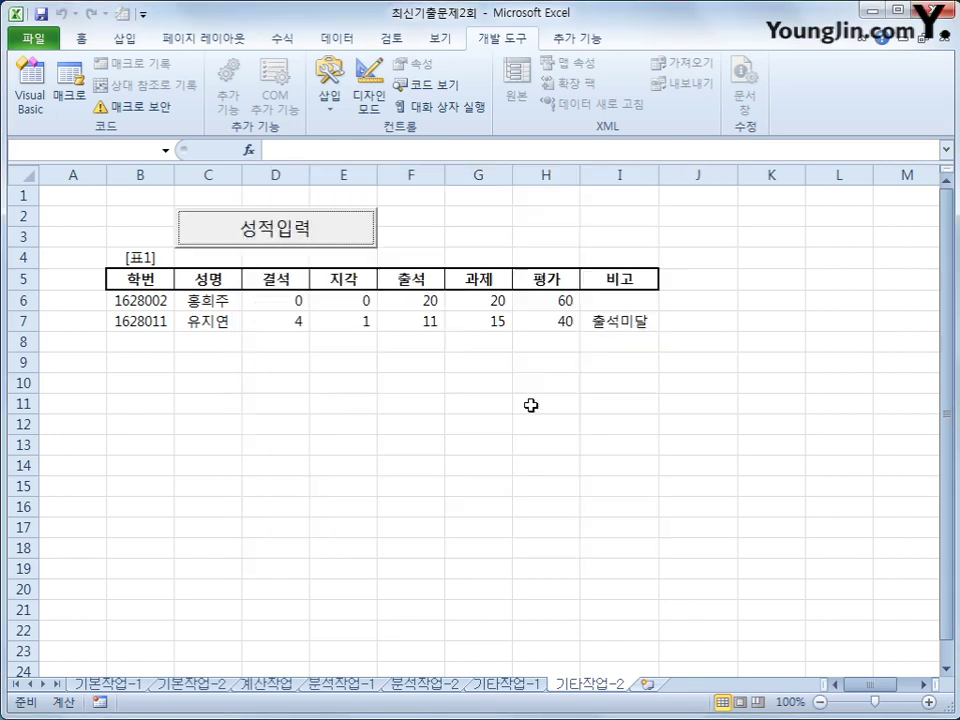
pyautogui.click(766, 467)
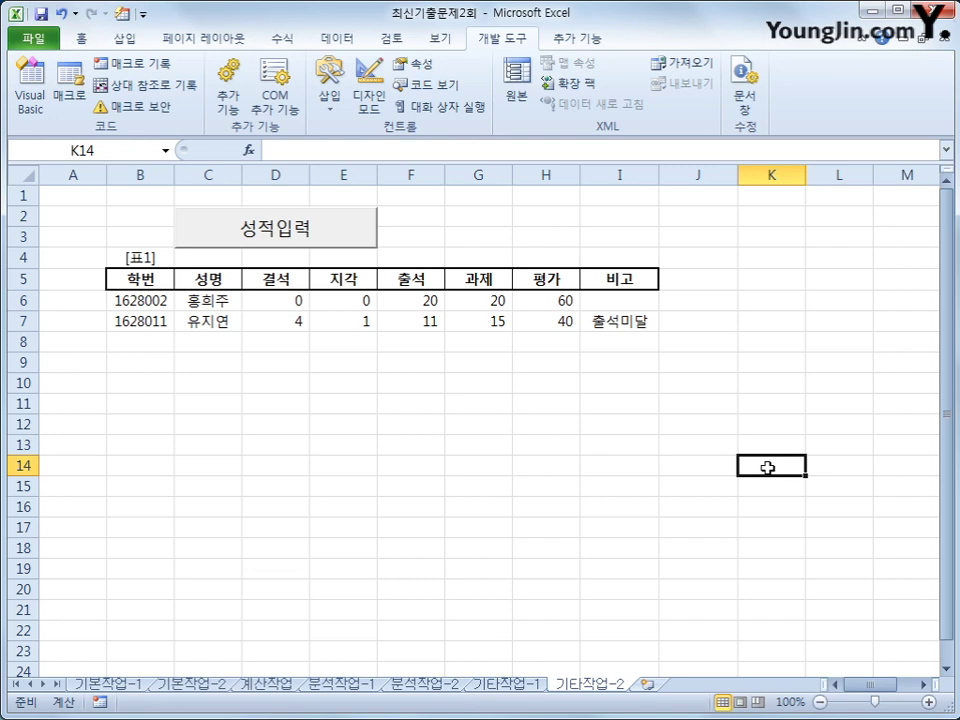
# Reopen the grade form, choose the first student in 수강자, go through the score fields and exit with 종료
pyautogui.click(360, 236)
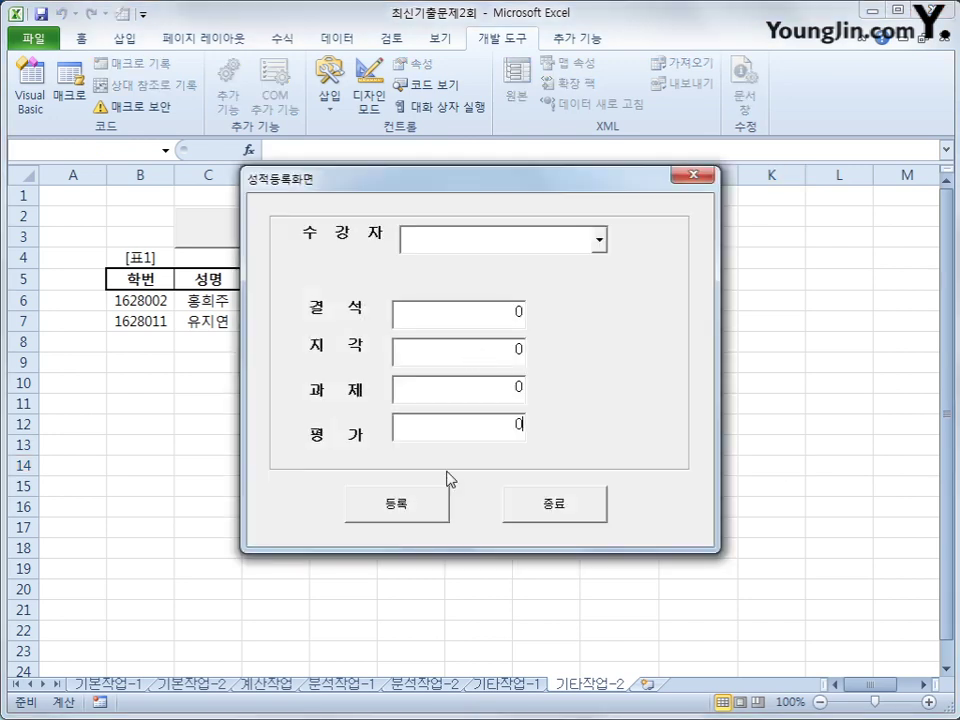
pyautogui.click(598, 240)
pyautogui.click(560, 279)
pyautogui.moveTo(551, 184); pyautogui.dragTo(713, 317)
pyautogui.press('Tab')
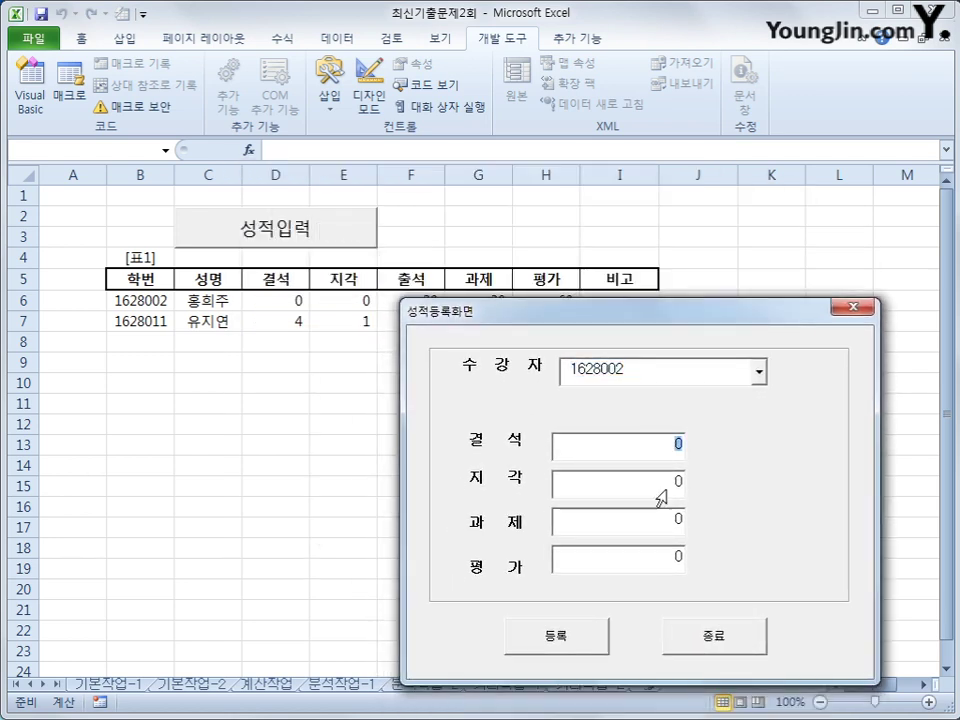
pyautogui.press('Tab')
pyautogui.press('Tab')
pyautogui.press('Tab')
pyautogui.write('0')
pyautogui.click(731, 646)
pyautogui.click(520, 400)
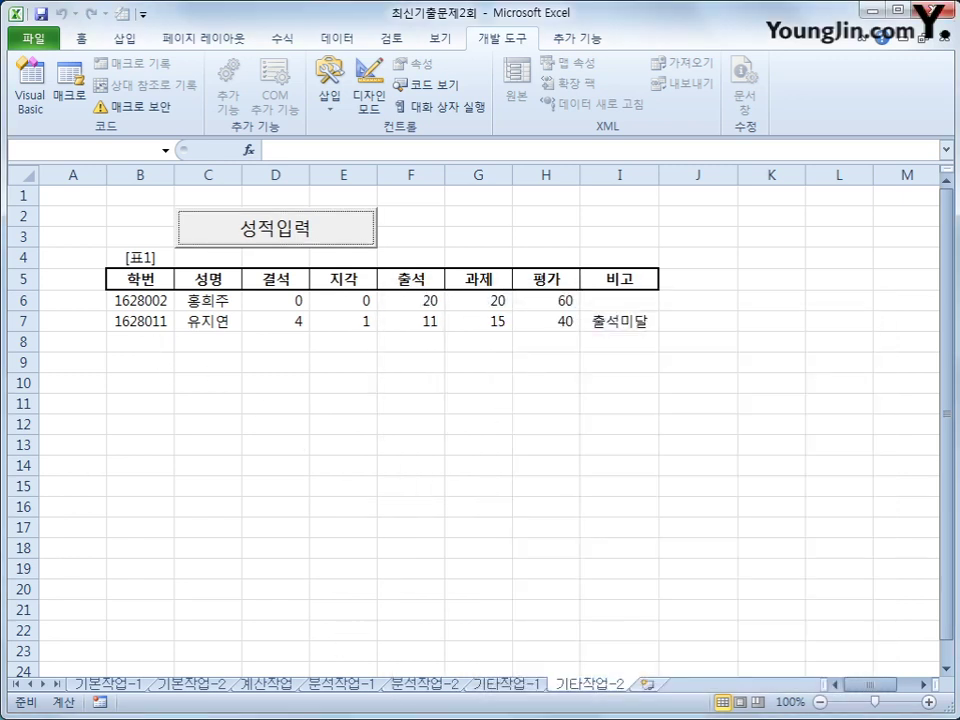
pyautogui.moveTo(100, 266)
pyautogui.mouseDown()
pyautogui.moveTo(133, 292)
pyautogui.moveTo(189, 297)
pyautogui.moveTo(107, 280)
pyautogui.moveTo(135, 272)
pyautogui.moveTo(148, 238)
pyautogui.mouseUp()
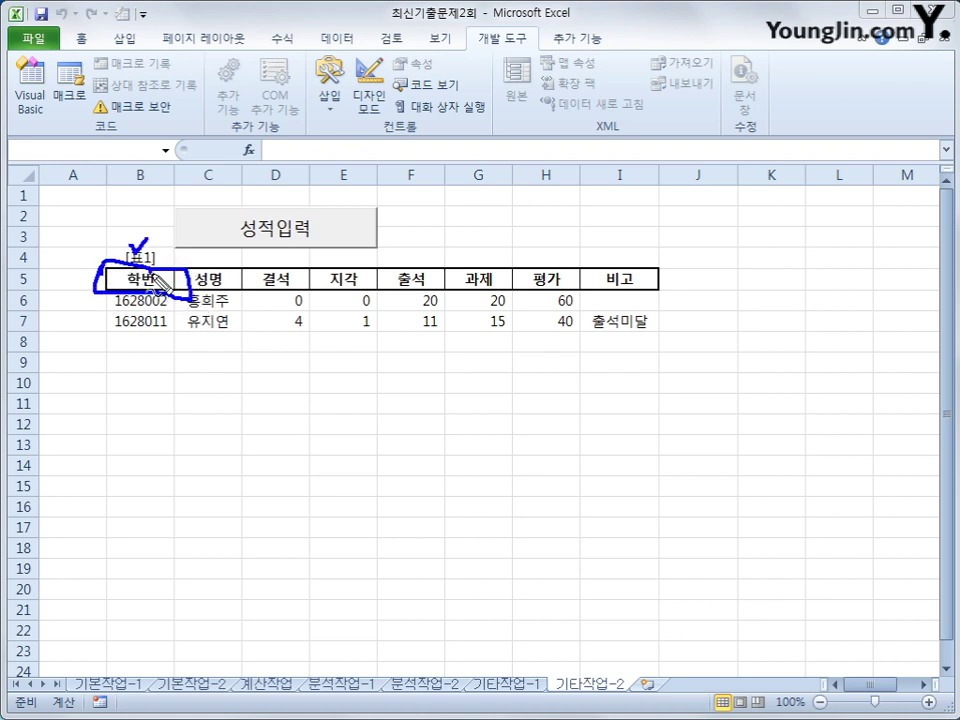
pyautogui.moveTo(151, 300)
pyautogui.mouseDown()
pyautogui.moveTo(154, 336)
pyautogui.moveTo(162, 319)
pyautogui.mouseUp()
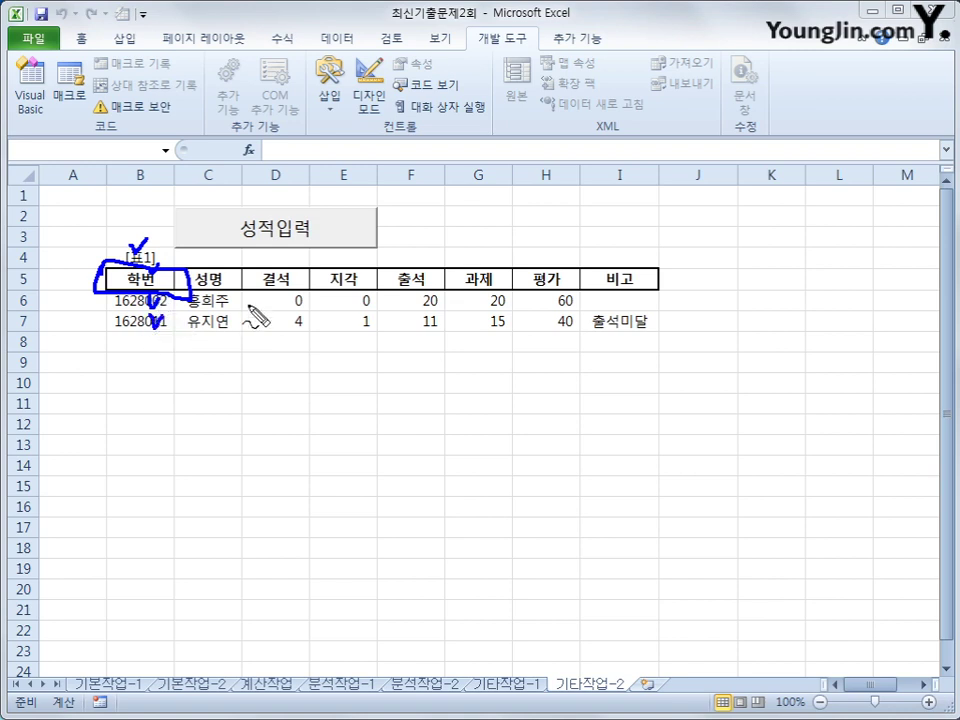
pyautogui.moveTo(251, 306); pyautogui.dragTo(263, 345)
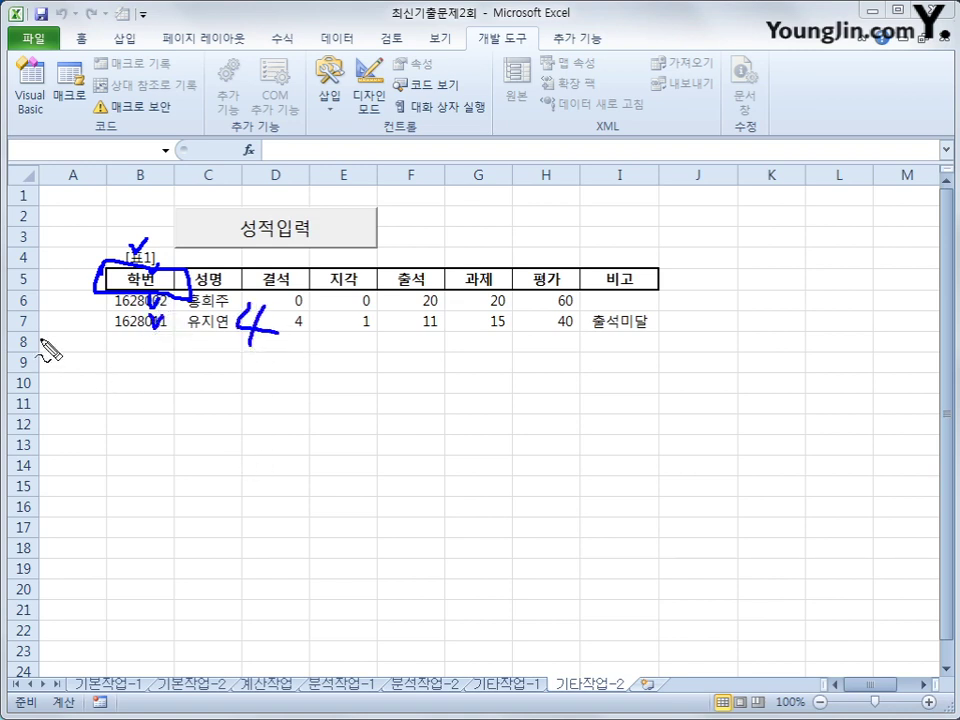
pyautogui.moveTo(25, 334)
pyautogui.mouseDown()
pyautogui.moveTo(46, 360)
pyautogui.moveTo(8, 348)
pyautogui.mouseUp()
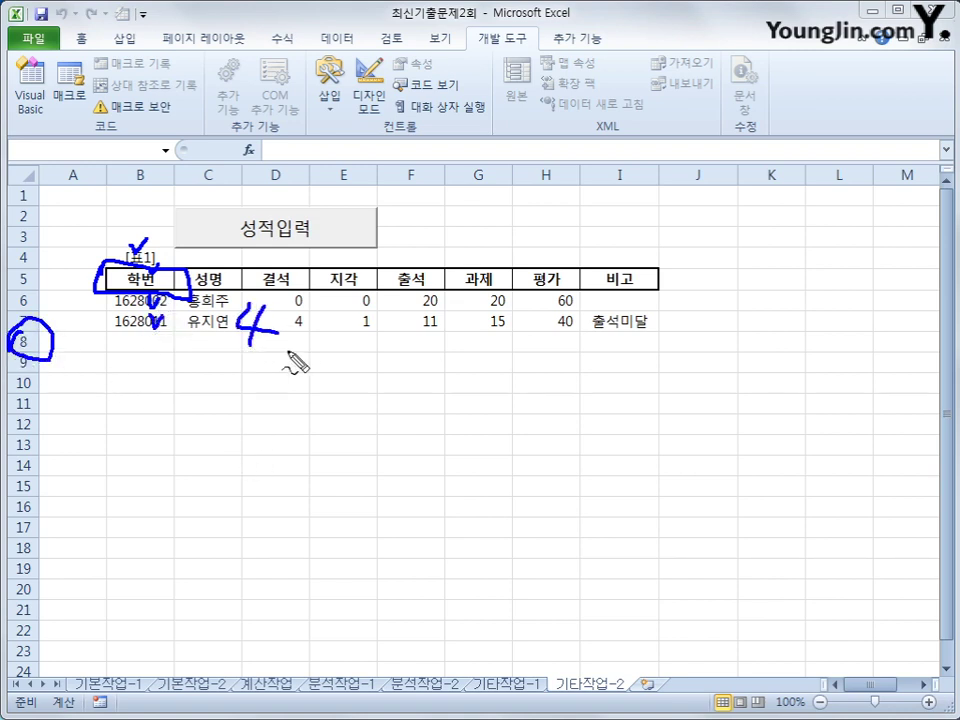
pyautogui.moveTo(283, 333)
pyautogui.mouseDown()
pyautogui.moveTo(339, 341)
pyautogui.moveTo(318, 358)
pyautogui.mouseUp()
pyautogui.moveTo(372, 320)
pyautogui.mouseDown()
pyautogui.moveTo(412, 345)
pyautogui.moveTo(364, 380)
pyautogui.mouseUp()
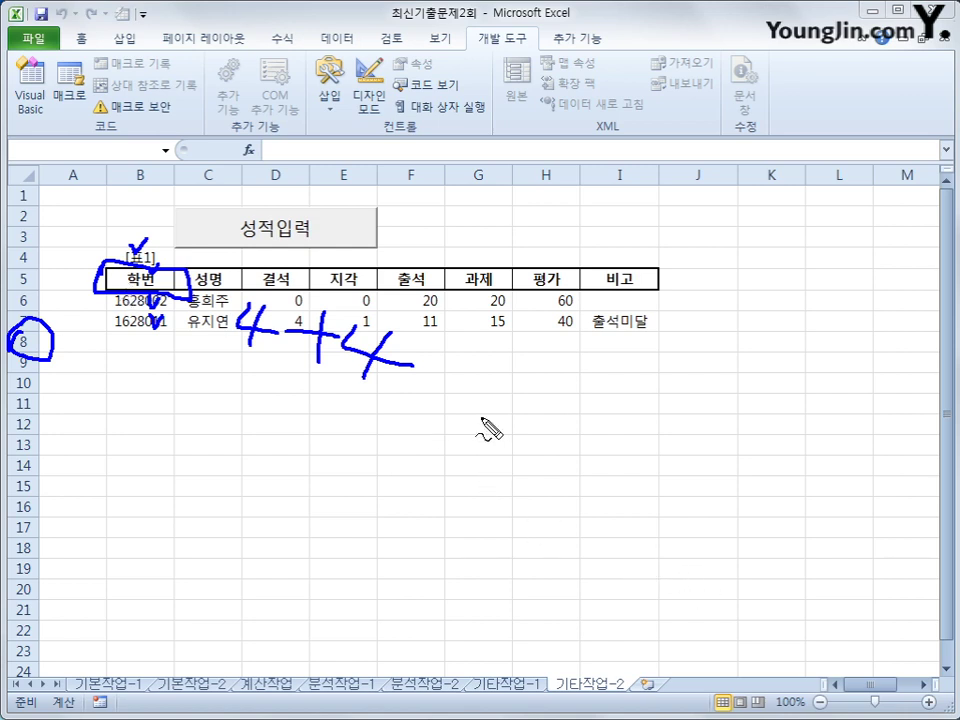
pyautogui.press('Escape')
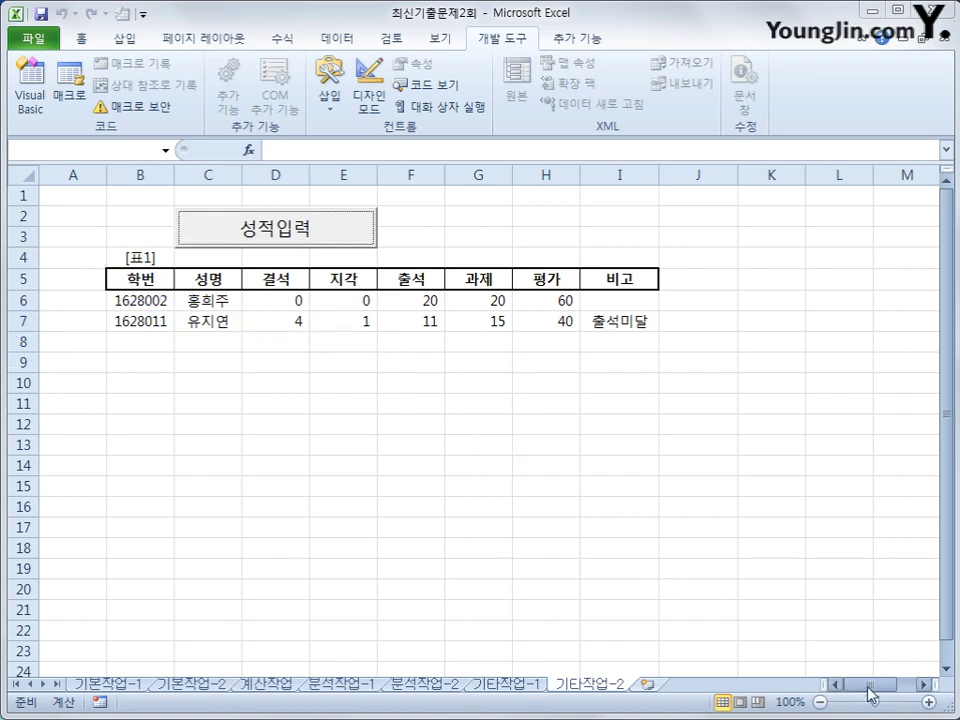
# Zoom the 기타작업-2 sheet out to 80% to view 표1 and 표2 together
pyautogui.moveTo(889, 688); pyautogui.dragTo(898, 688)
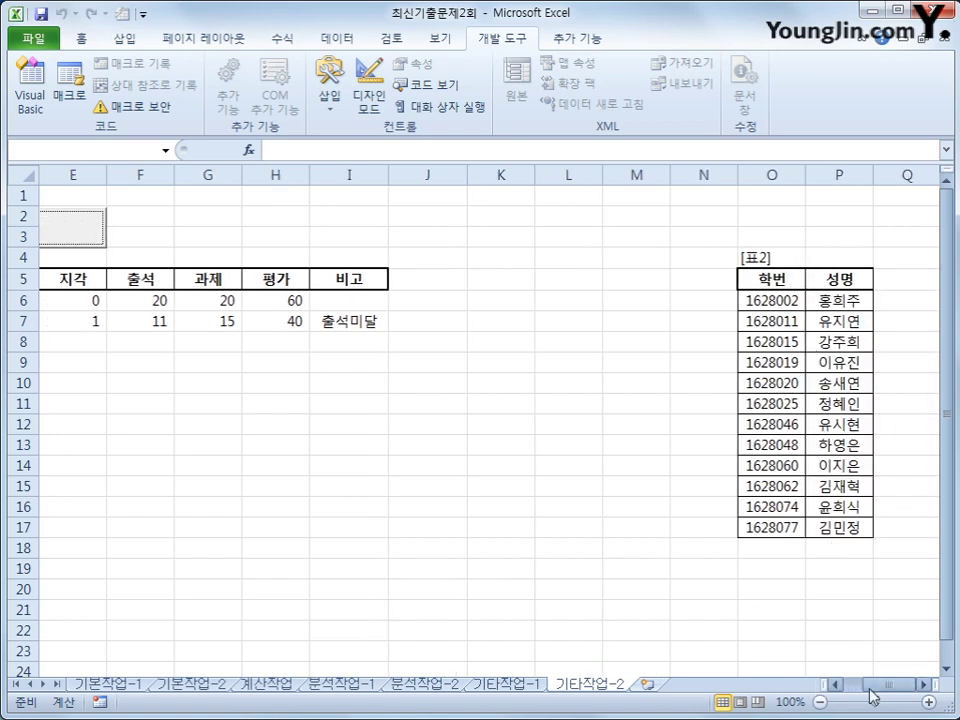
pyautogui.moveTo(870, 692); pyautogui.dragTo(890, 697)
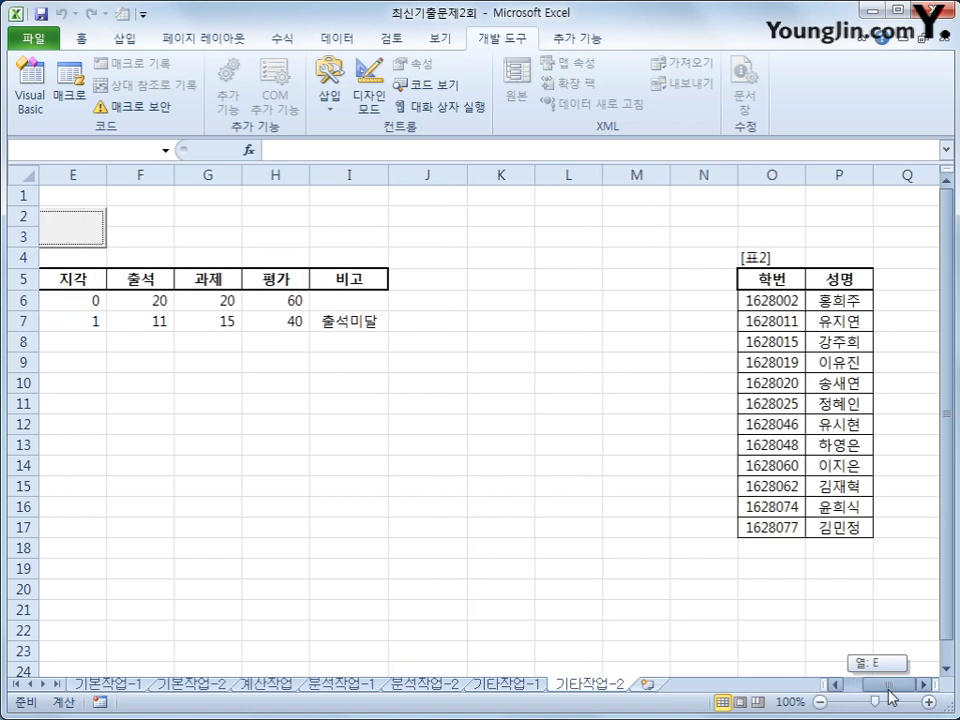
pyautogui.moveTo(890, 697); pyautogui.dragTo(884, 698)
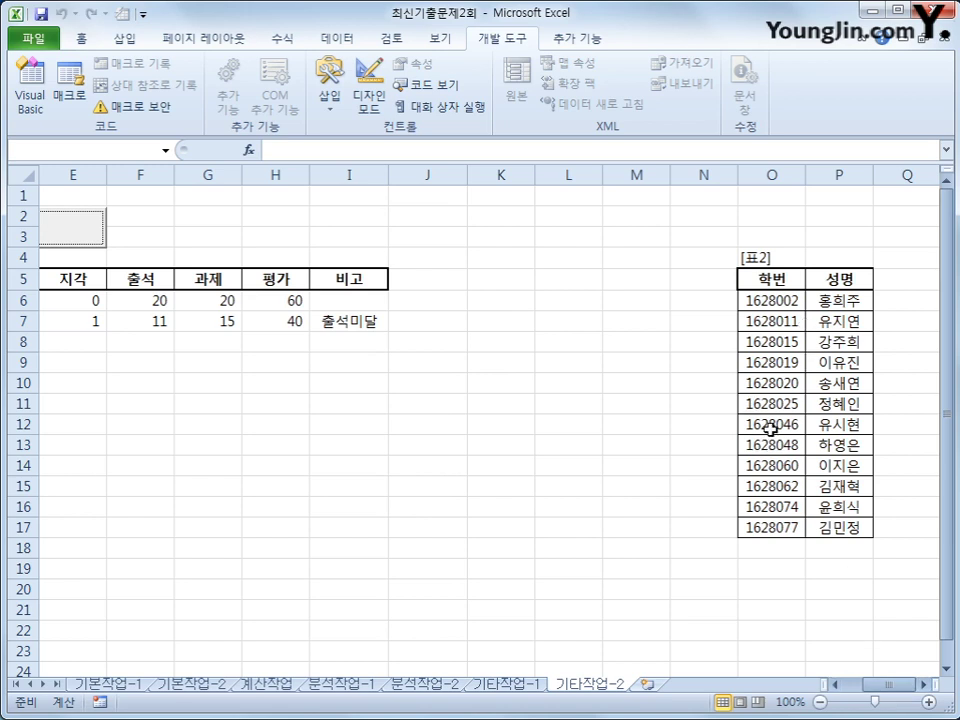
pyautogui.moveTo(886, 690); pyautogui.dragTo(866, 697)
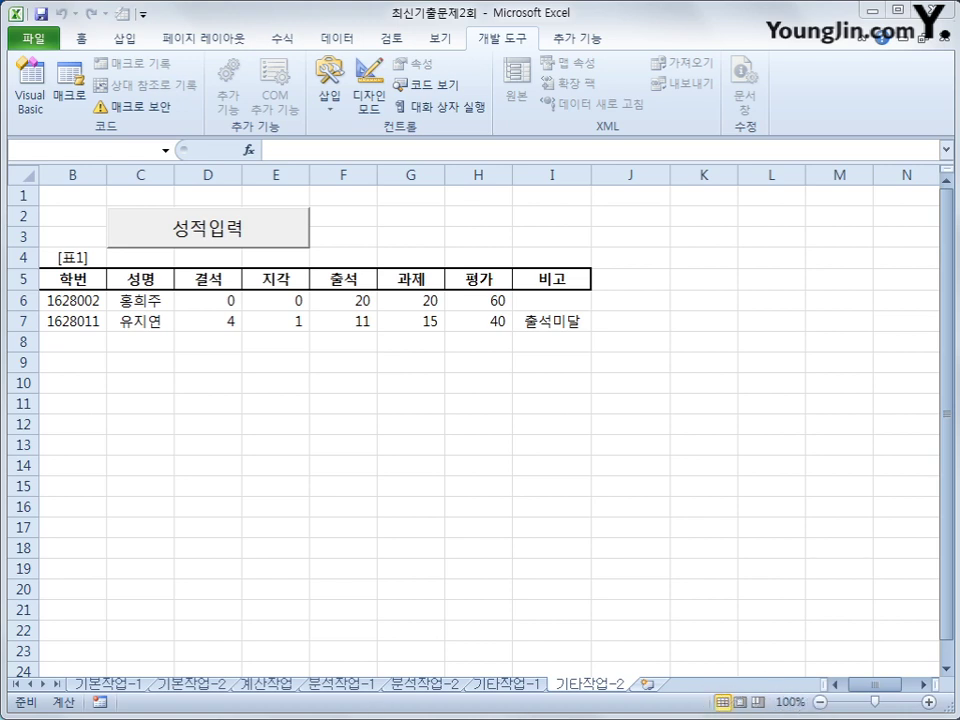
pyautogui.click(821, 703)
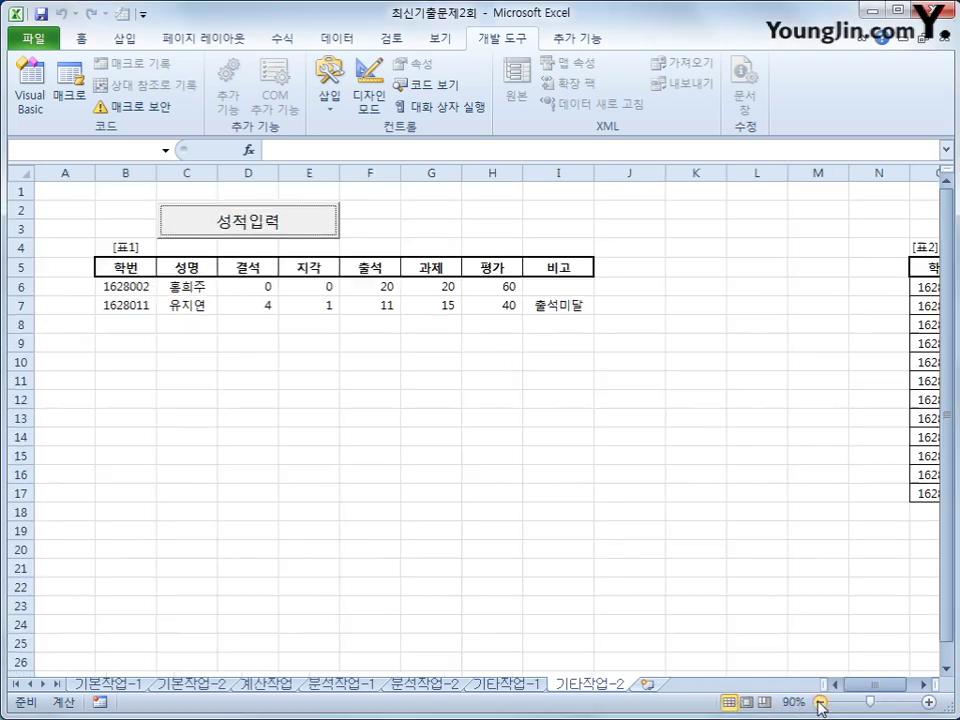
pyautogui.click(821, 703)
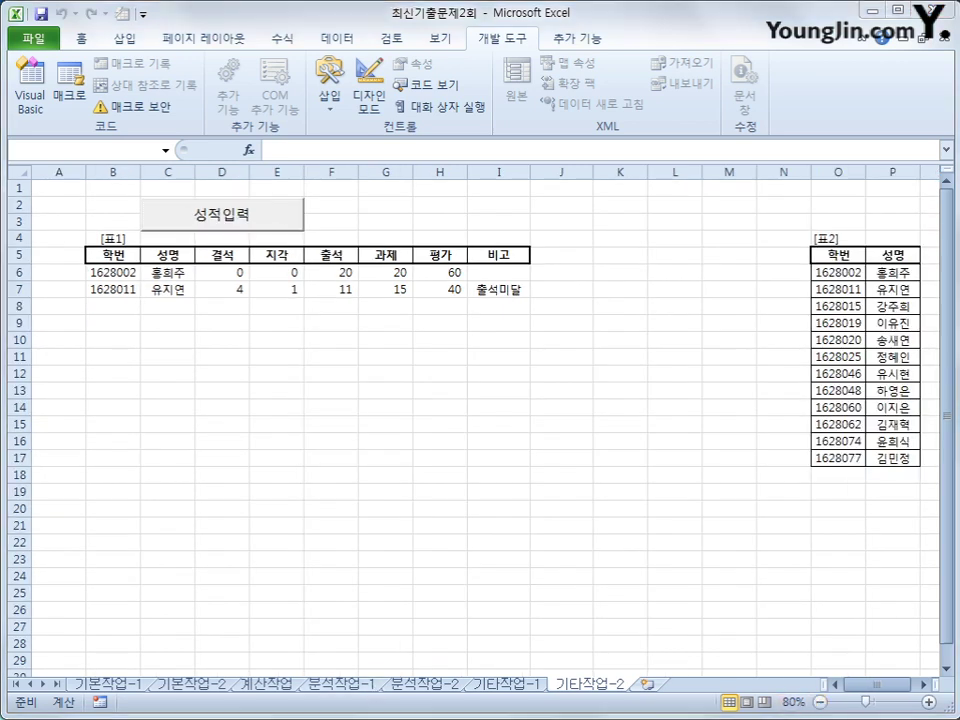
pyautogui.moveTo(60, 175); pyautogui.dragTo(60, 214)
pyautogui.moveTo(118, 240)
pyautogui.mouseDown()
pyautogui.moveTo(103, 285)
pyautogui.moveTo(125, 268)
pyautogui.moveTo(114, 243)
pyautogui.mouseUp()
pyautogui.moveTo(190, 290)
pyautogui.mouseDown()
pyautogui.moveTo(214, 285)
pyautogui.moveTo(274, 300)
pyautogui.moveTo(289, 268)
pyautogui.moveTo(276, 298)
pyautogui.mouseUp()
pyautogui.moveTo(279, 163)
pyautogui.mouseDown()
pyautogui.moveTo(289, 208)
pyautogui.moveTo(279, 204)
pyautogui.moveTo(304, 162)
pyautogui.mouseUp()
pyautogui.moveTo(338, 262)
pyautogui.mouseDown()
pyautogui.moveTo(341, 285)
pyautogui.moveTo(345, 262)
pyautogui.moveTo(380, 284)
pyautogui.mouseUp()
pyautogui.moveTo(440, 264)
pyautogui.mouseDown()
pyautogui.moveTo(455, 280)
pyautogui.moveTo(493, 272)
pyautogui.mouseUp()
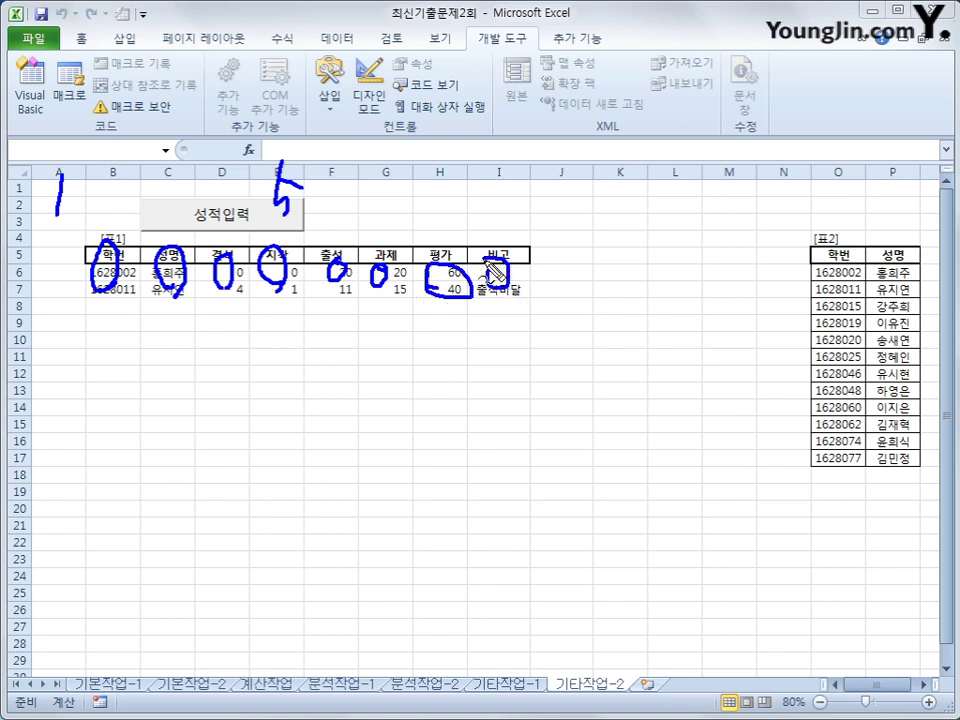
pyautogui.moveTo(542, 208)
pyautogui.mouseDown()
pyautogui.moveTo(534, 240)
pyautogui.moveTo(550, 238)
pyautogui.mouseUp()
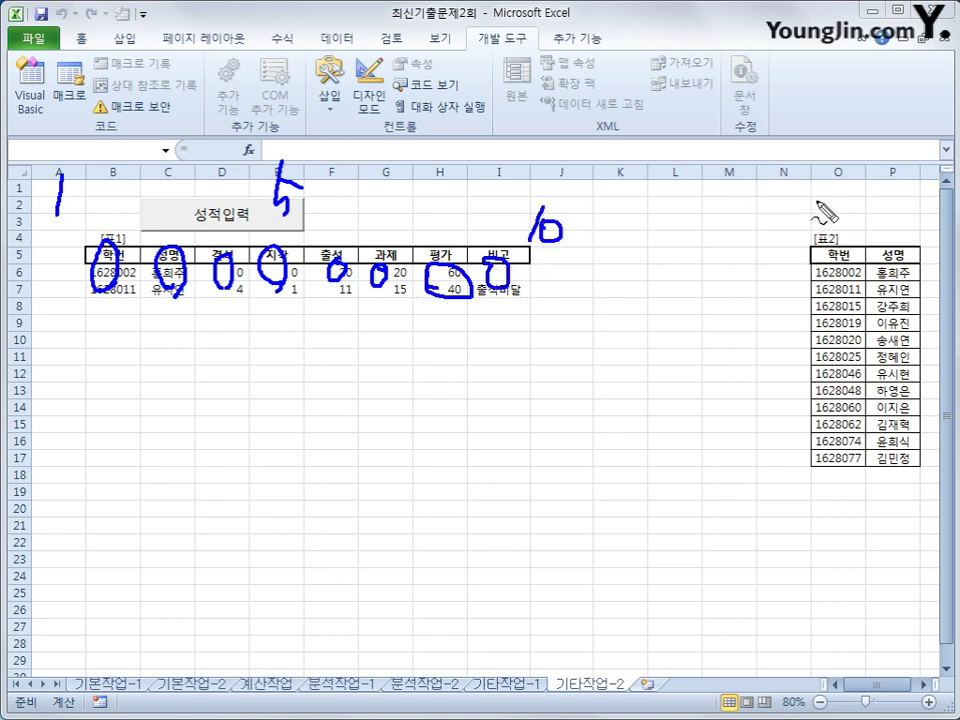
pyautogui.moveTo(818, 190)
pyautogui.mouseDown()
pyautogui.moveTo(814, 224)
pyautogui.moveTo(840, 213)
pyautogui.moveTo(833, 228)
pyautogui.moveTo(848, 198)
pyautogui.moveTo(878, 222)
pyautogui.moveTo(897, 222)
pyautogui.mouseUp()
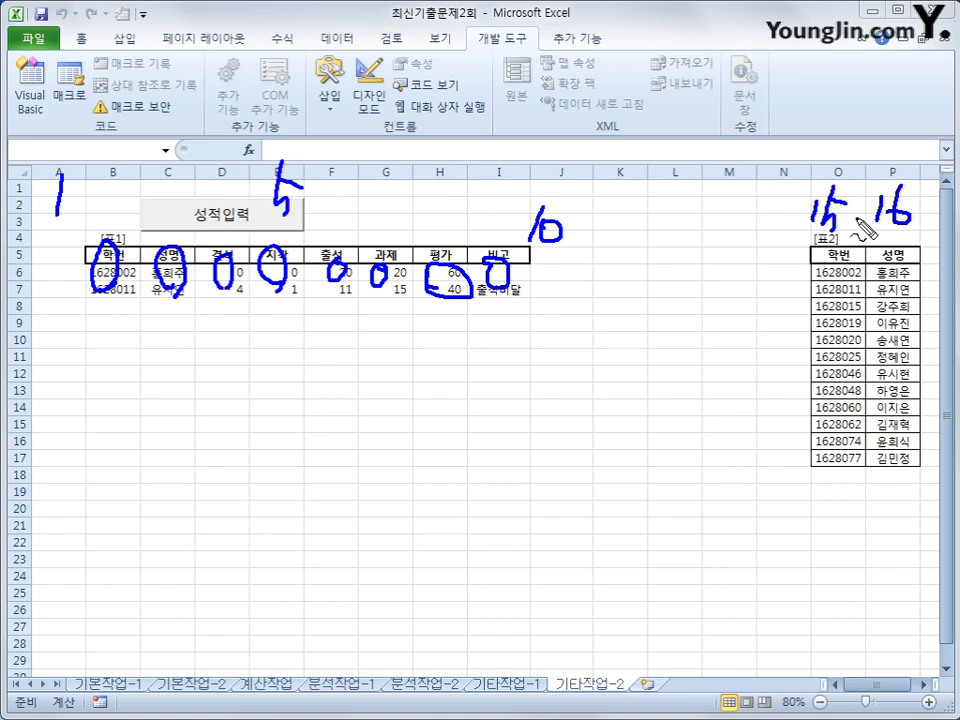
pyautogui.press('Escape')
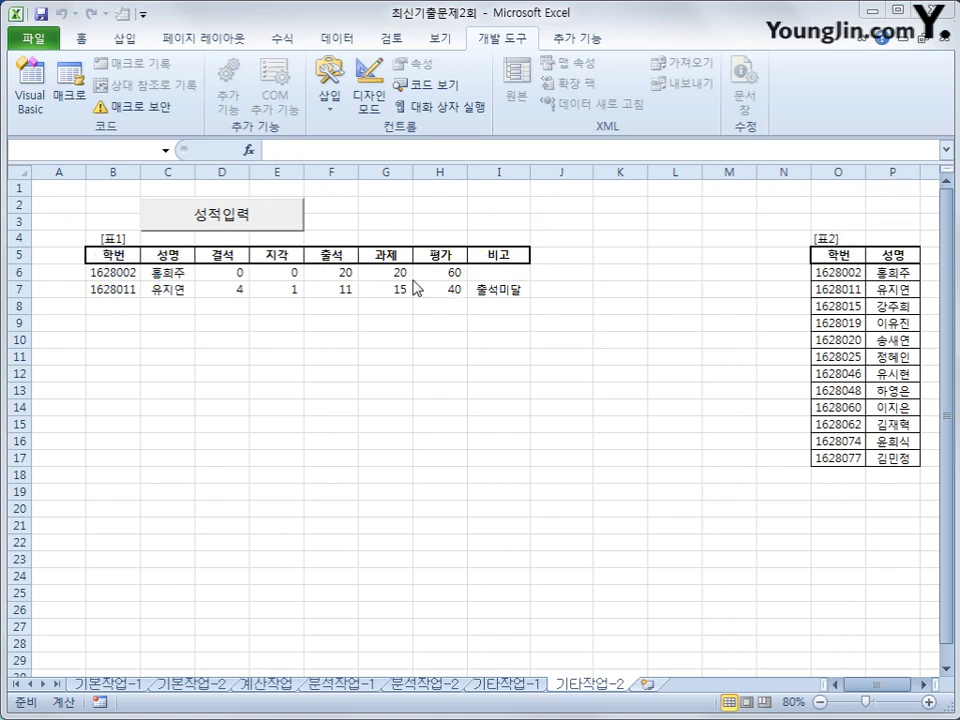
# Open the 성적등록화면 form, compare its 수강자 list with 표2, close the form and select cell O6
pyautogui.click(288, 227)
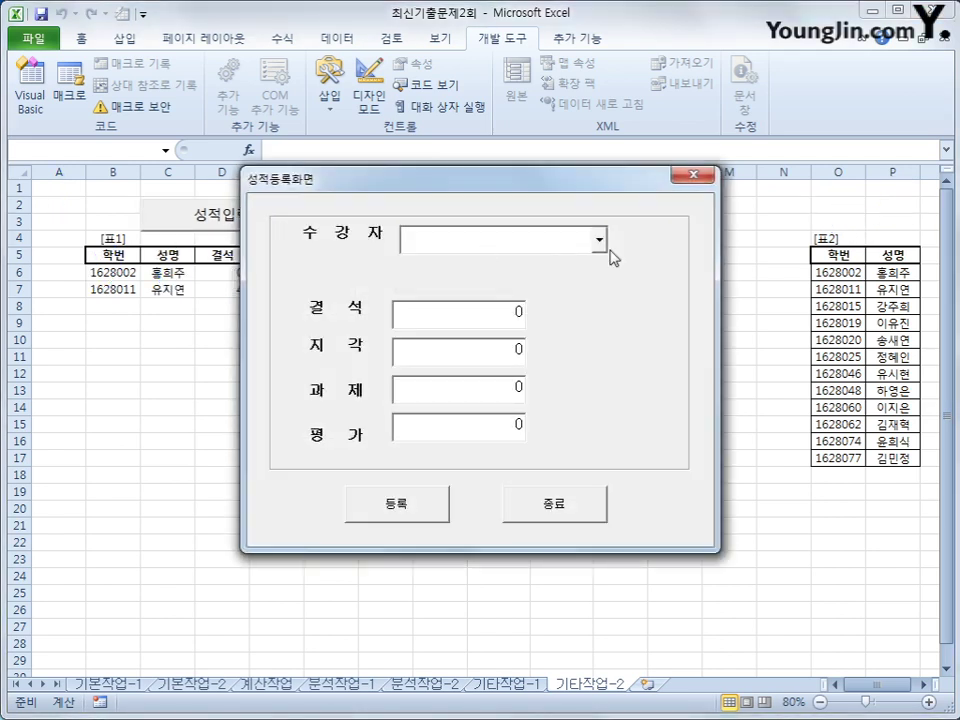
pyautogui.click(600, 241)
pyautogui.moveTo(535, 195); pyautogui.dragTo(555, 279)
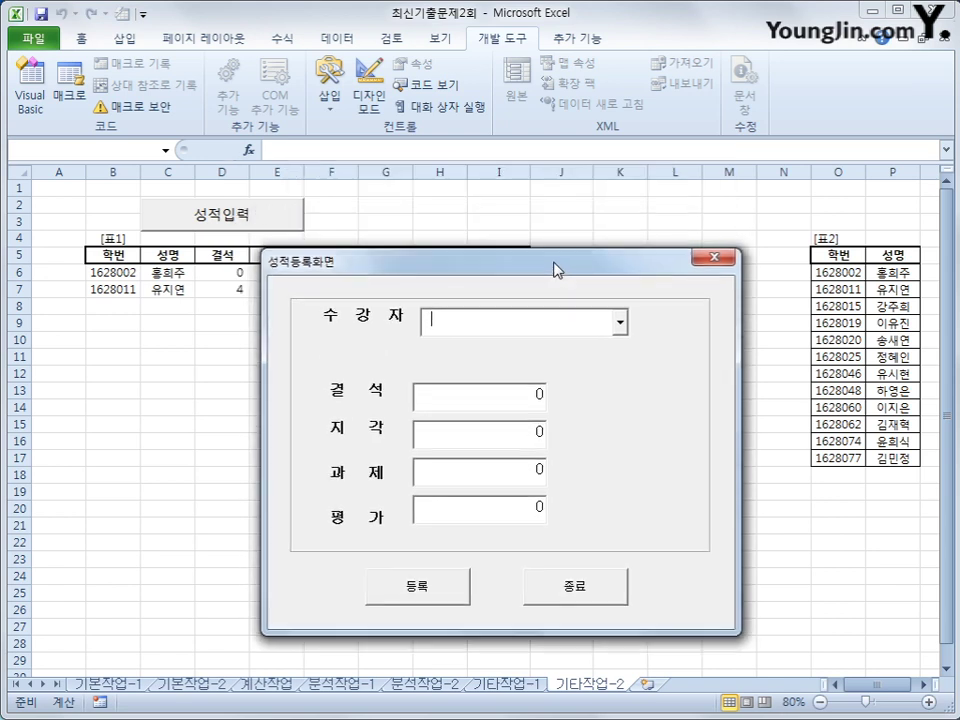
pyautogui.click(620, 323)
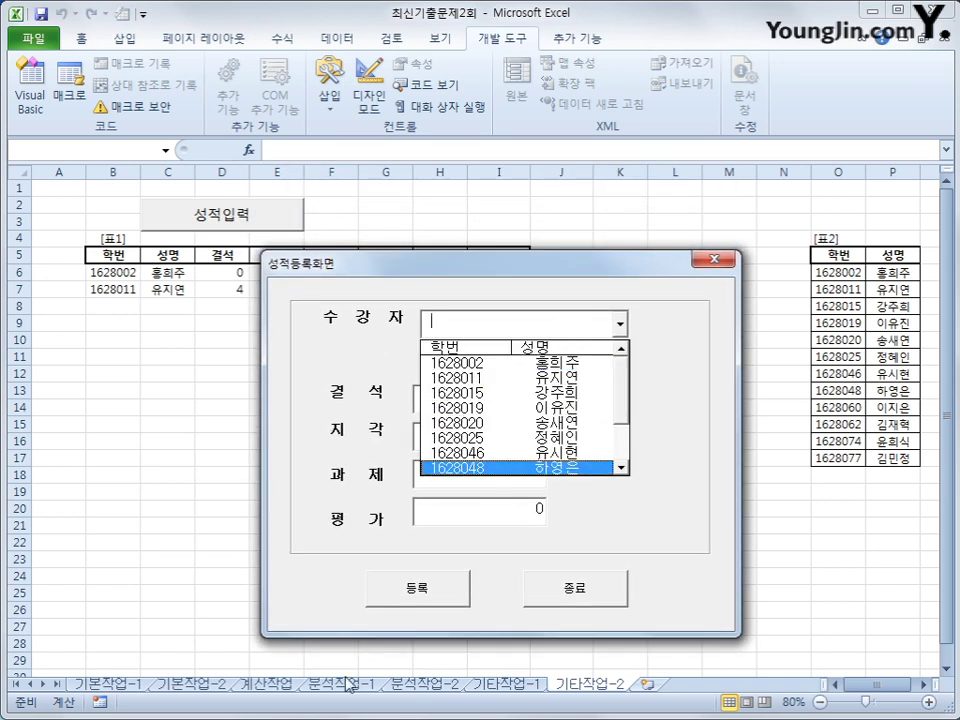
pyautogui.moveTo(440, 350)
pyautogui.mouseDown()
pyautogui.moveTo(445, 390)
pyautogui.moveTo(610, 382)
pyautogui.moveTo(468, 345)
pyautogui.mouseUp()
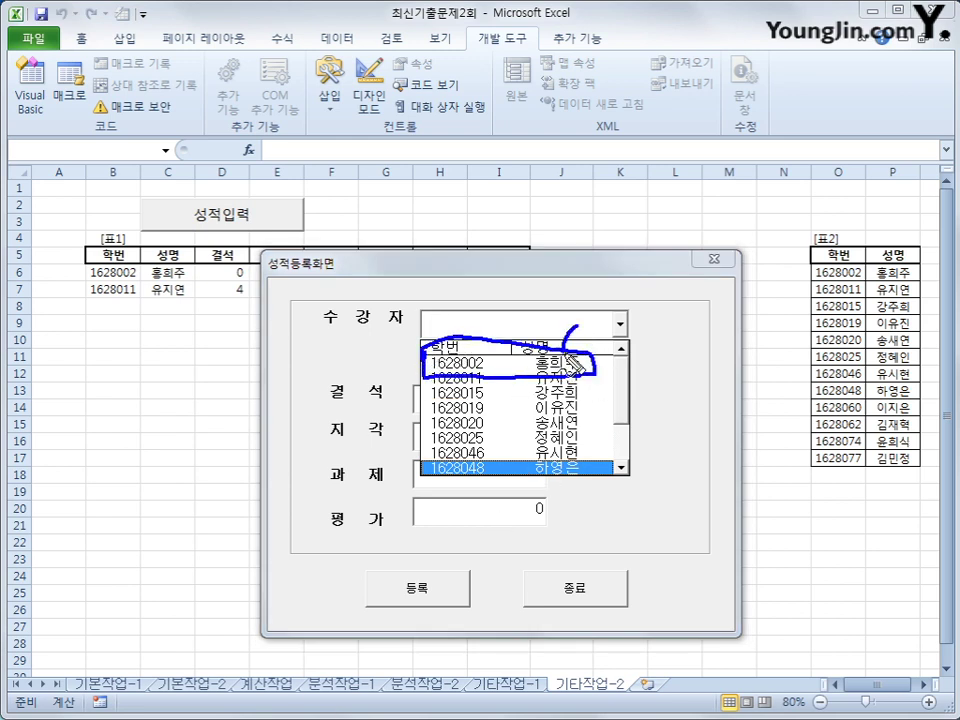
pyautogui.moveTo(602, 354)
pyautogui.mouseDown()
pyautogui.moveTo(583, 332)
pyautogui.moveTo(592, 366)
pyautogui.moveTo(662, 355)
pyautogui.mouseUp()
pyautogui.moveTo(647, 340); pyautogui.dragTo(647, 375)
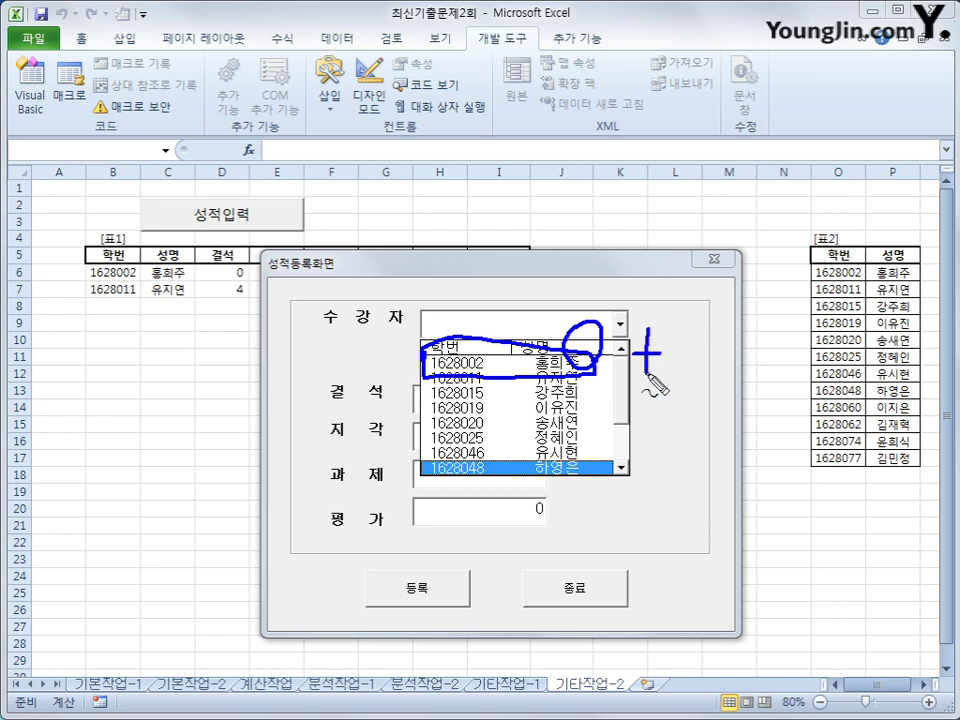
pyautogui.moveTo(788, 266)
pyautogui.mouseDown()
pyautogui.moveTo(928, 283)
pyautogui.moveTo(830, 268)
pyautogui.moveTo(790, 277)
pyautogui.mouseUp()
pyautogui.press('Escape')
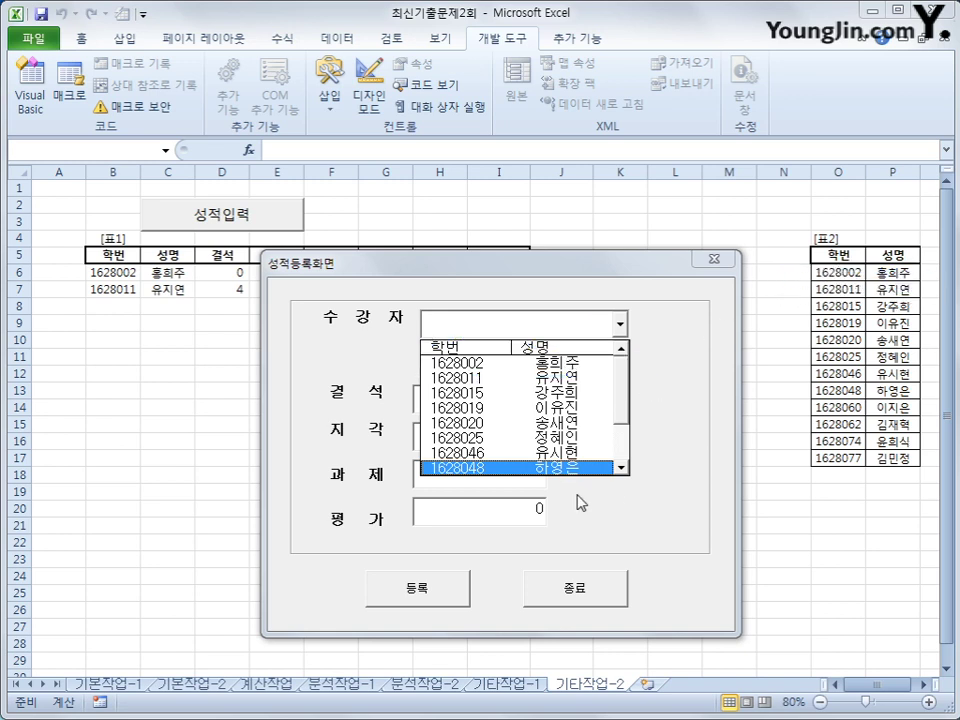
pyautogui.click(712, 260)
pyautogui.click(824, 273)
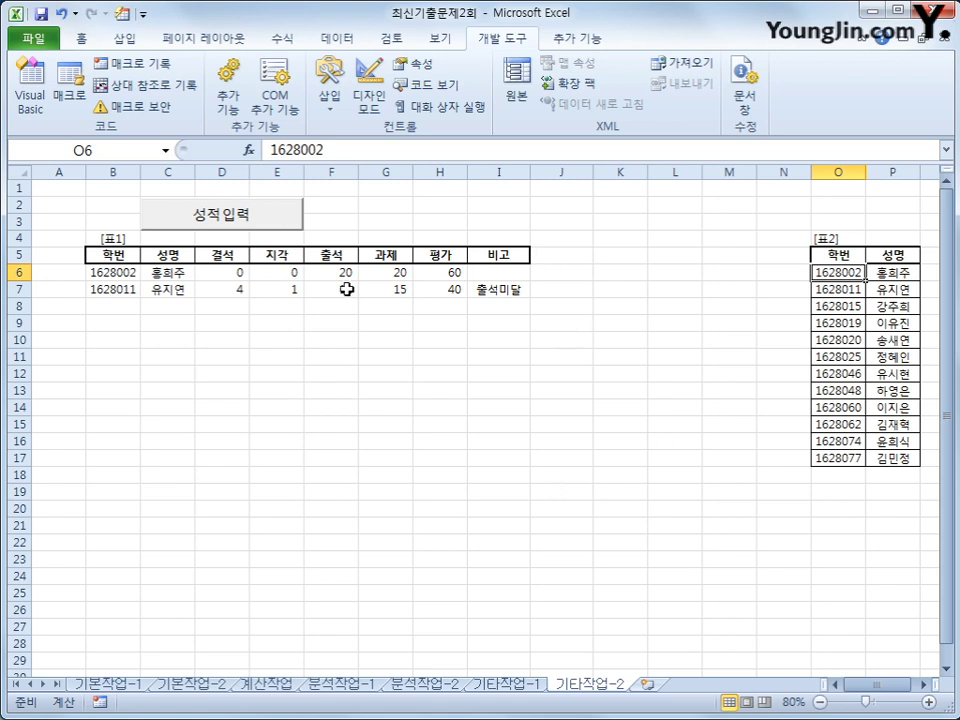
# Return to the form's code in Visual Basic and create the cmd등록_Click procedure
pyautogui.click(30, 88)
pyautogui.click(492, 104)
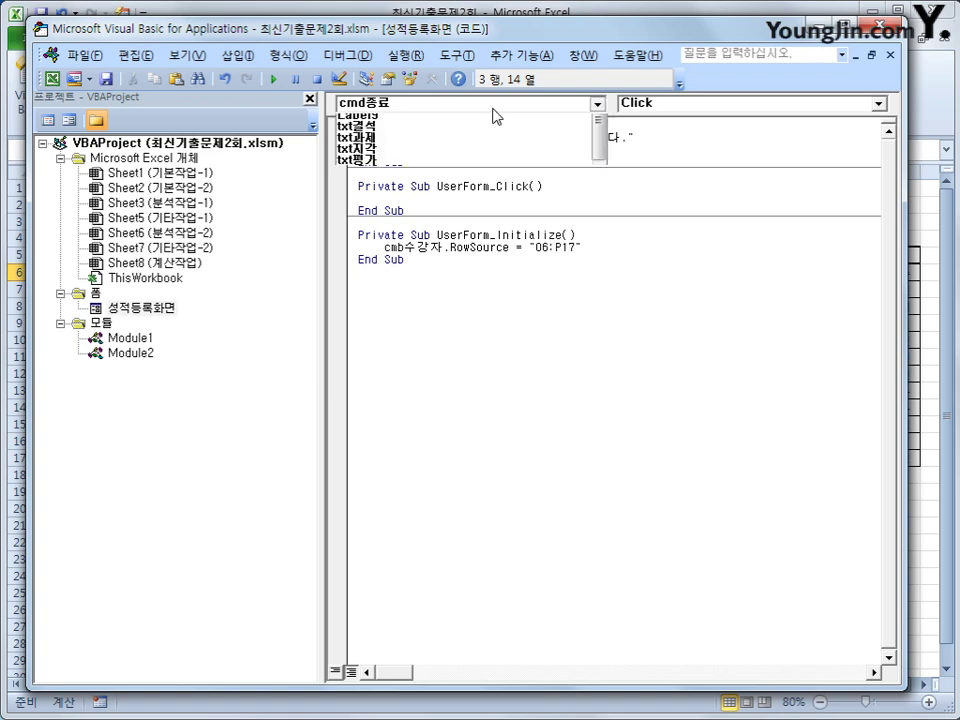
pyautogui.scroll(1, 585, 195)
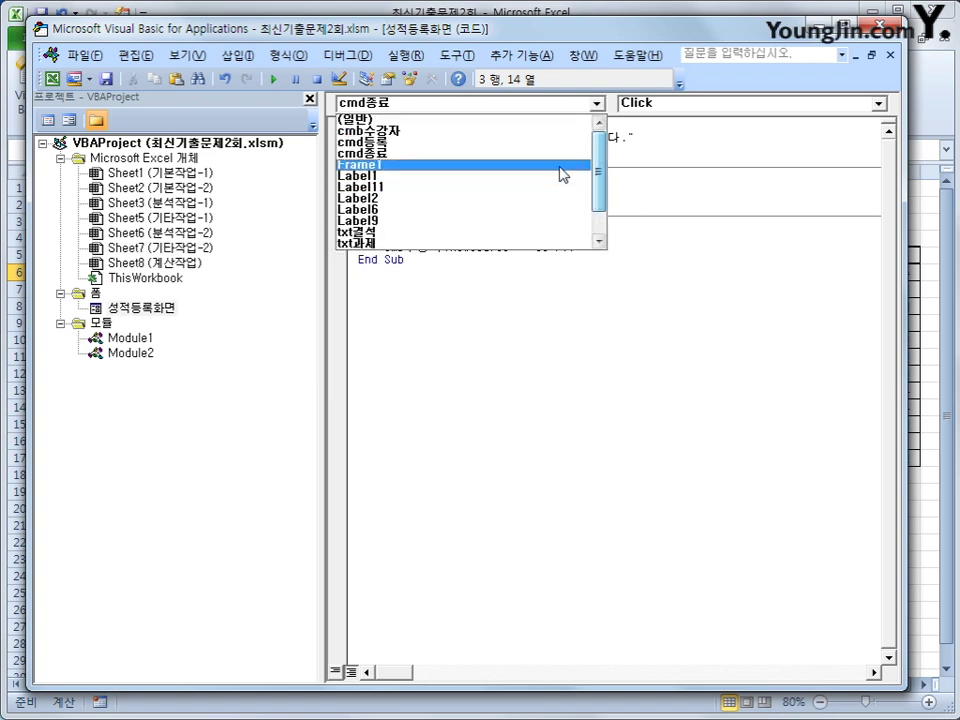
pyautogui.click(489, 148)
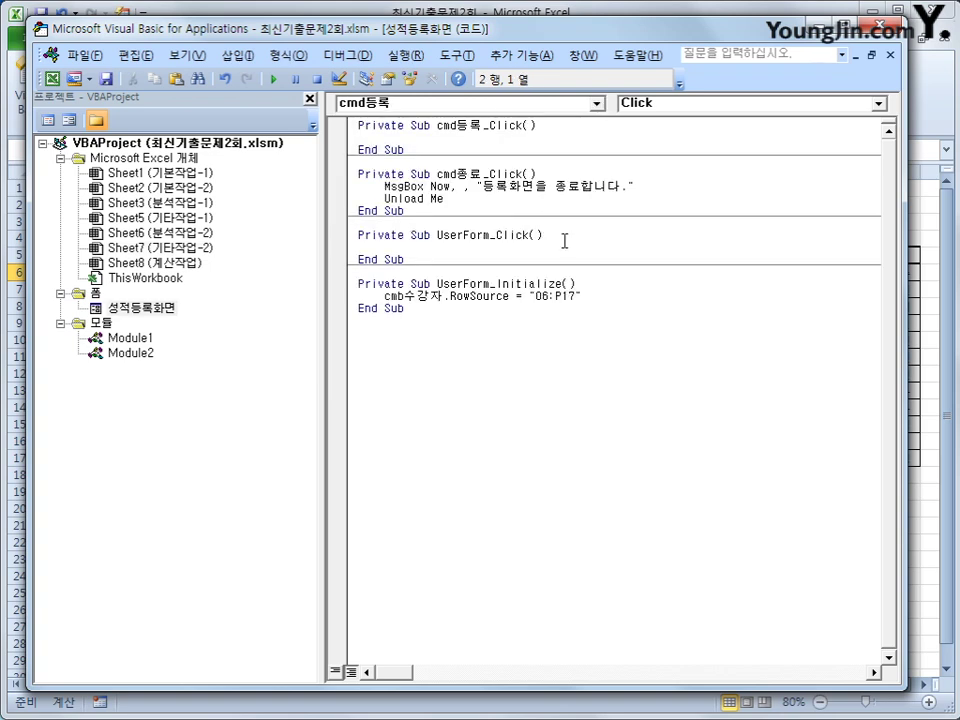
# In cmd등록_Click, enter the row calculation i = Range("B5").CurrentRegion.Rows.Count + 4
pyautogui.press('Tab')
pyautogui.write('i = range("')
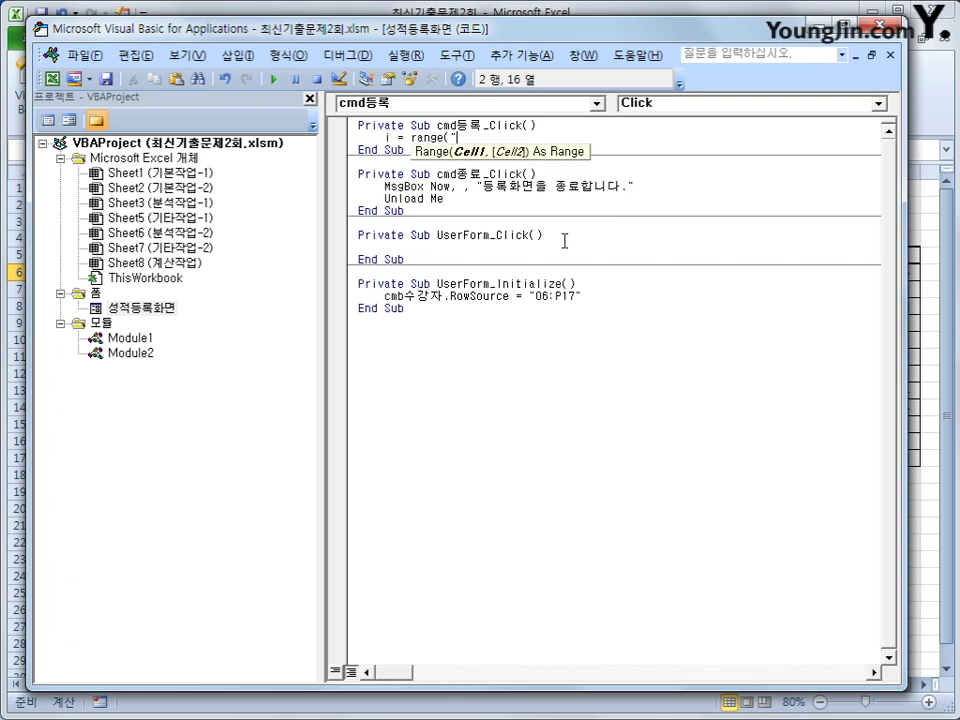
pyautogui.write('B5").cur')
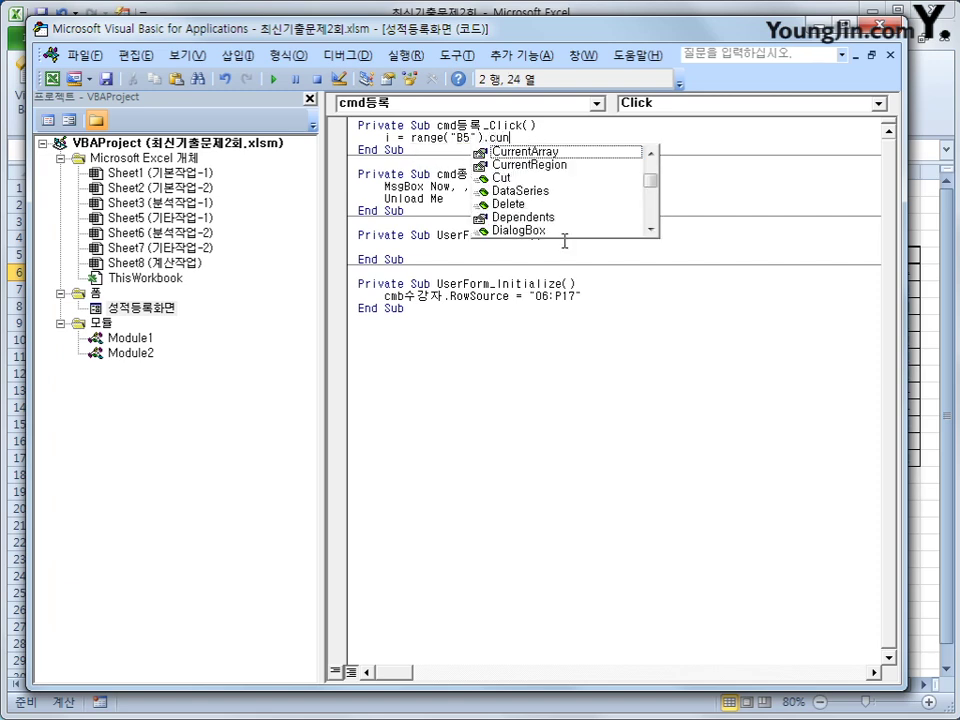
pyautogui.press('Down')
pyautogui.press('Tab')
pyautogui.write('.rows')
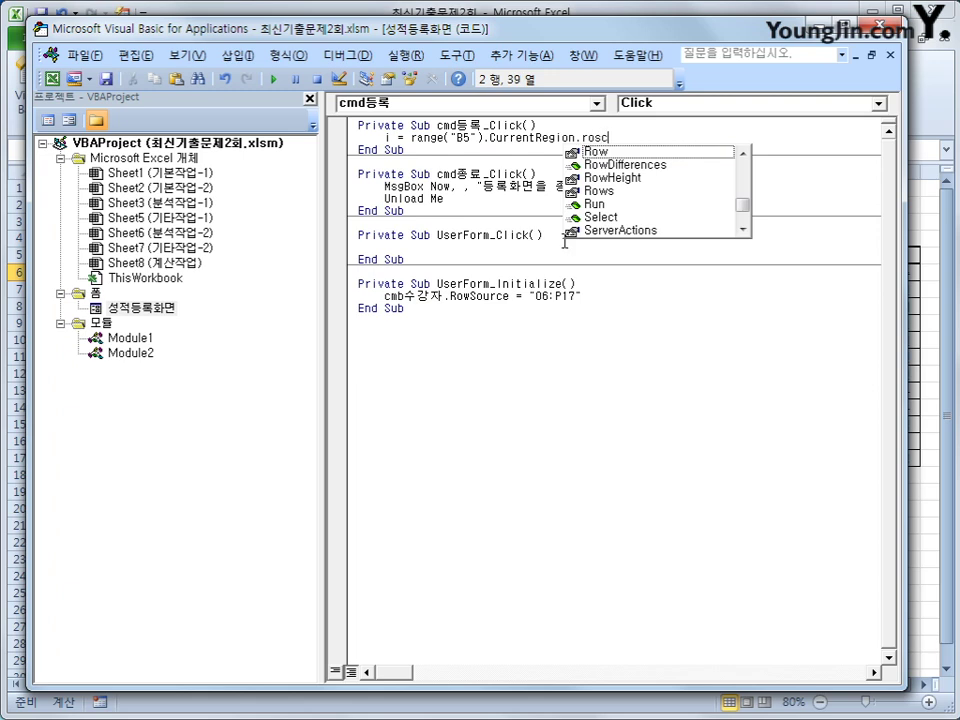
pyautogui.press('BackSpace')
pyautogui.press('BackSpace')
pyautogui.press('Down')
pyautogui.press('Down')
pyautogui.press('Down')
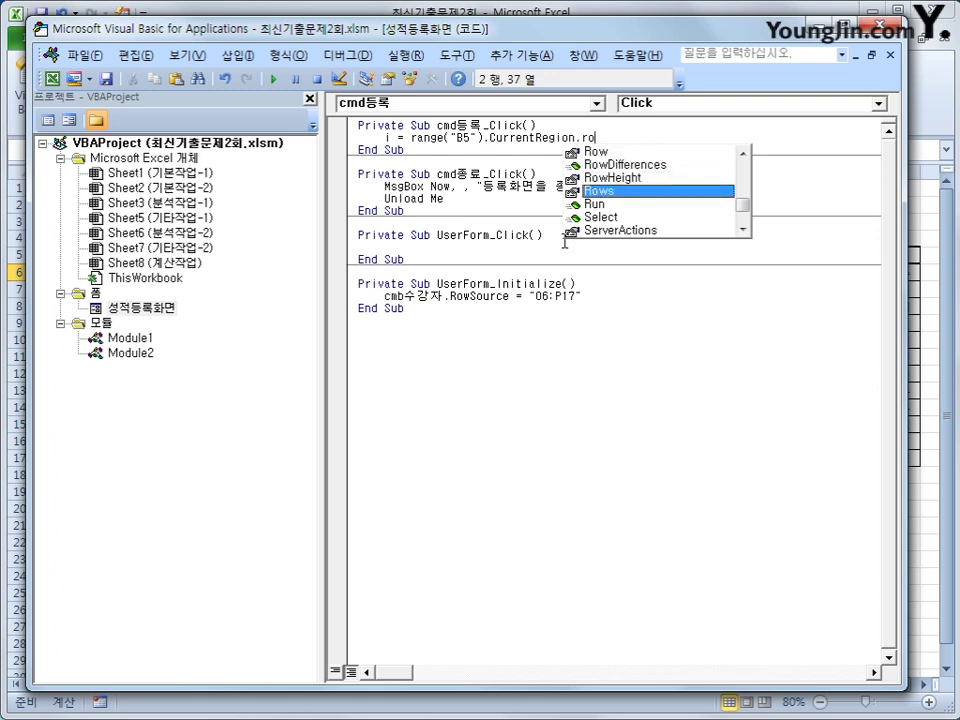
pyautogui.press('Tab')
pyautogui.write('.count')
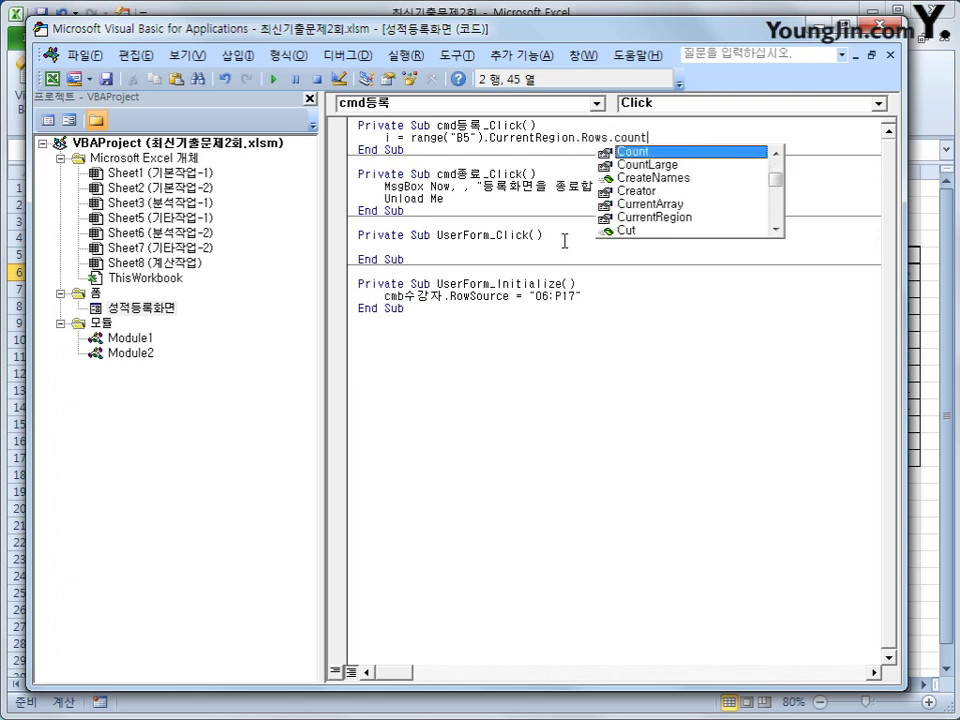
pyautogui.press('Tab')
pyautogui.write('+ ')
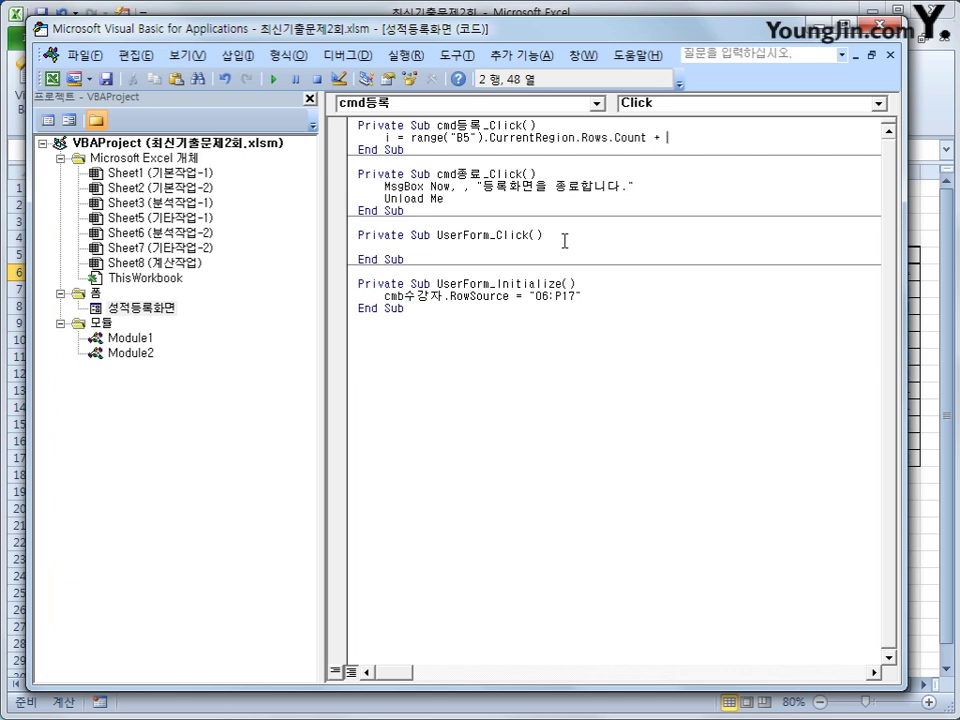
pyautogui.write('4')
pyautogui.press('Return')
# In cmd등록_Click, add the 학번 line Cells(i, 2) = Cells(cmb수강자.ListIndex + 6, 15) below the row calculation
pyautogui.press('Return')
pyautogui.write('cells(i,2)')
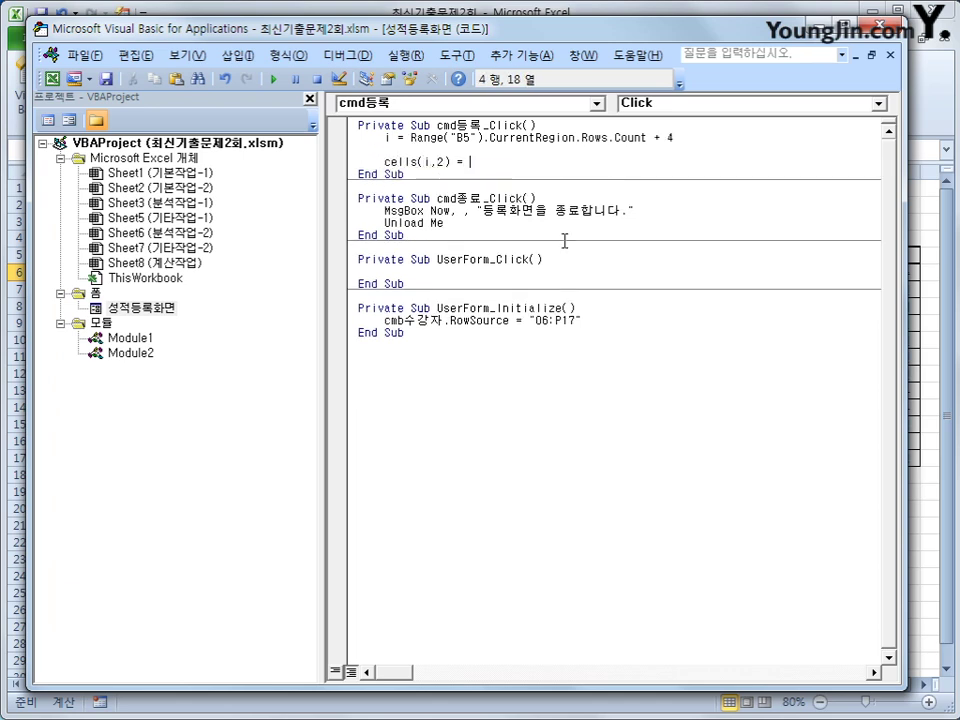
pyautogui.write(' = cells(')
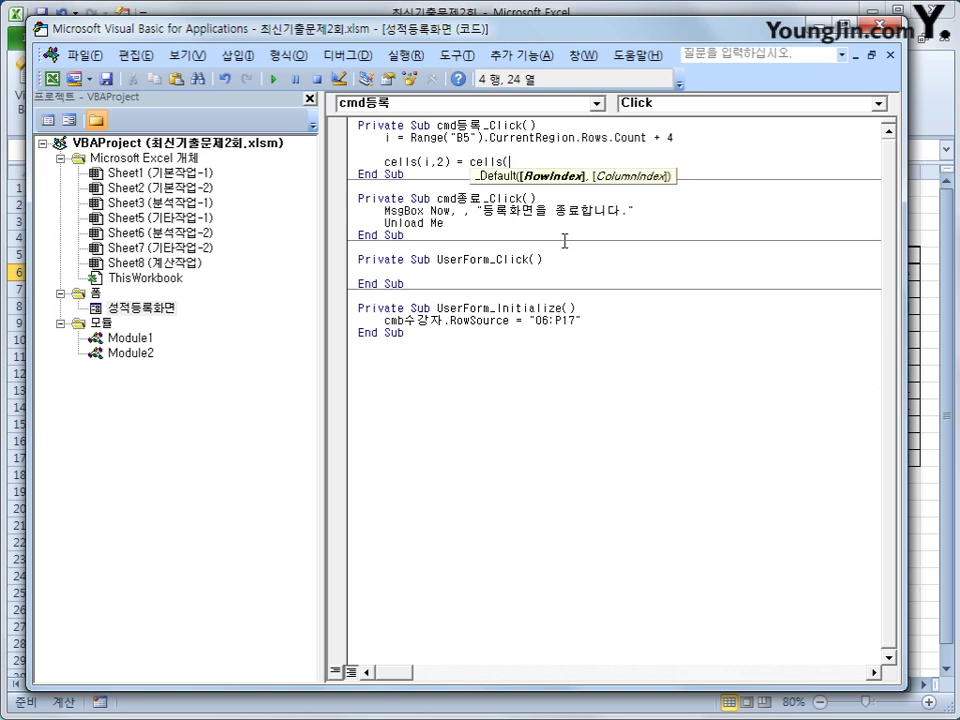
pyautogui.write('cmb수강자.')
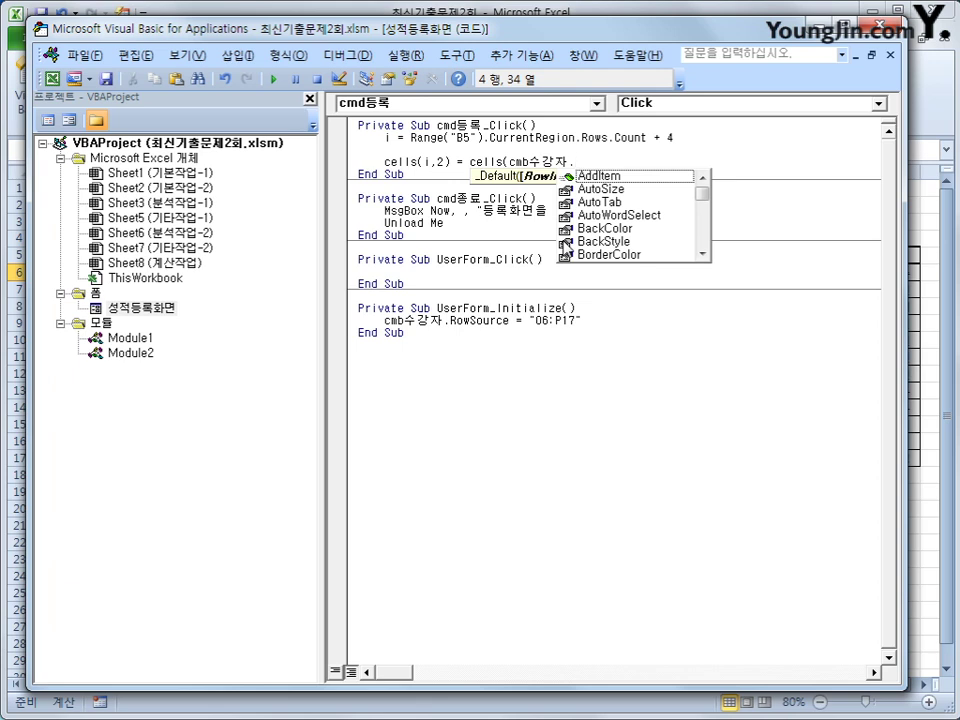
pyautogui.write('listin')
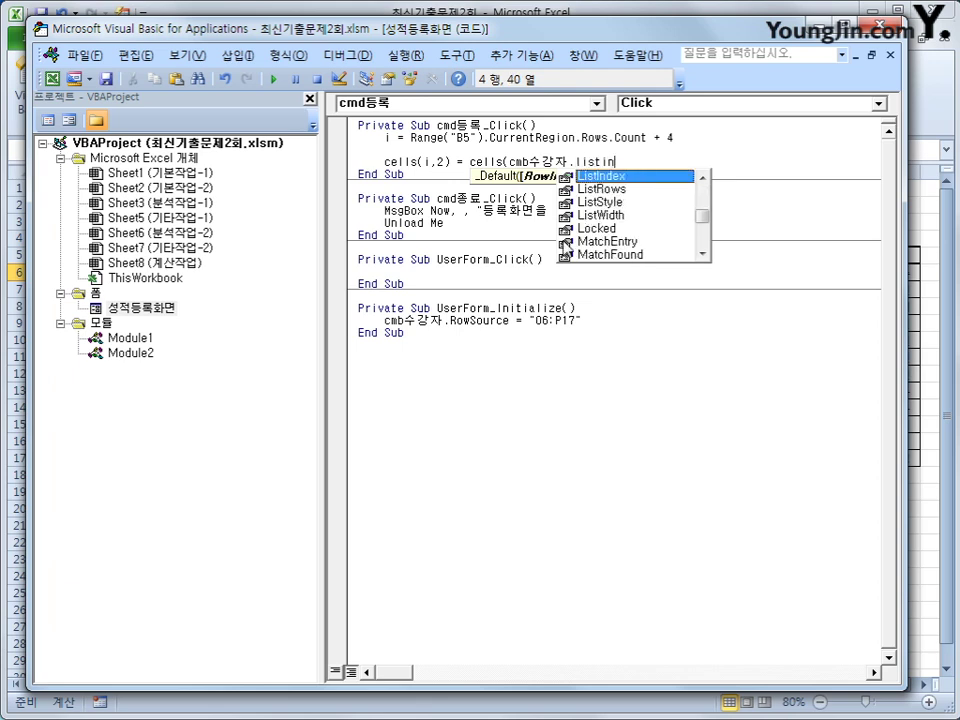
pyautogui.press('Tab')
pyautogui.write('+ 6, ')
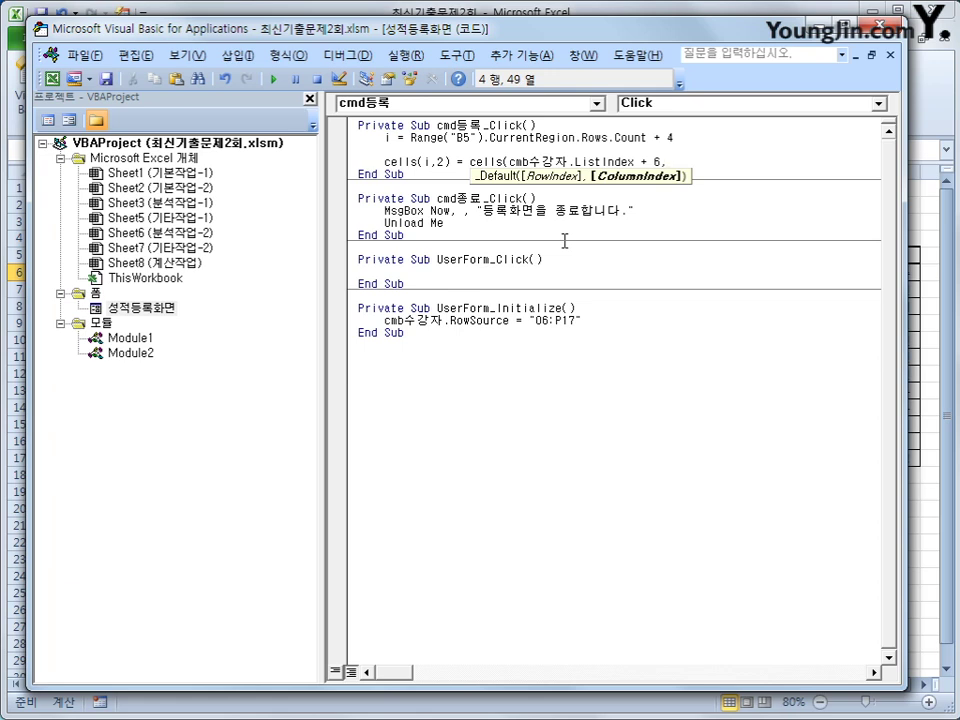
pyautogui.write('15)')
pyautogui.press('Return')
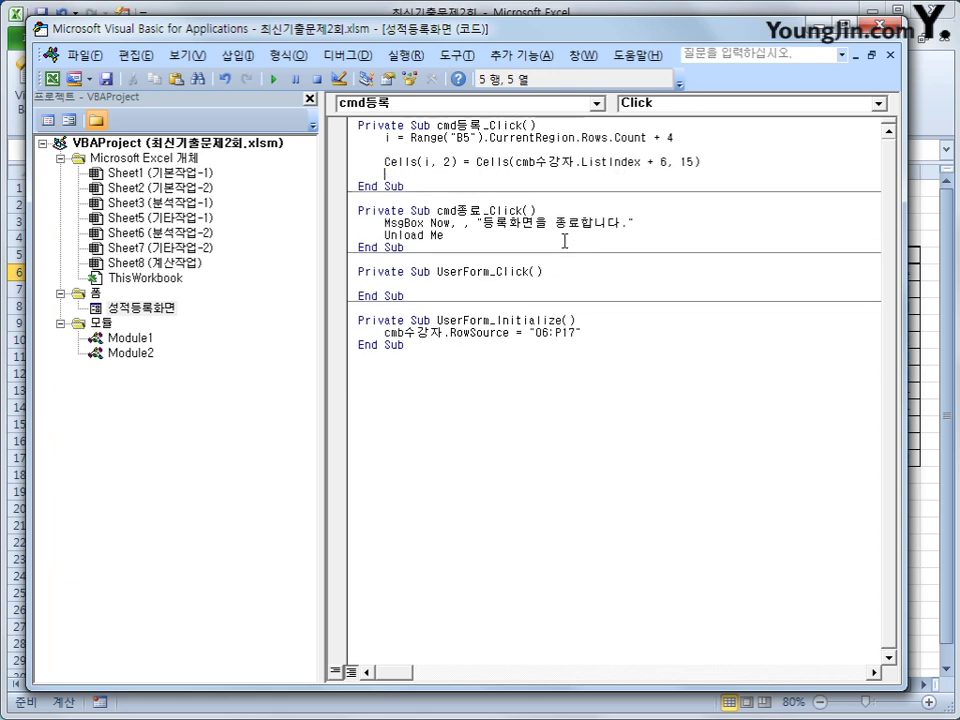
# Duplicate the Cells(i, 2) line and change the copy to Cells(i, 3) = Cells(cmb수강자.ListIndex + 6, 16)
pyautogui.press('Up')
pyautogui.hotkey('shift', 'End')
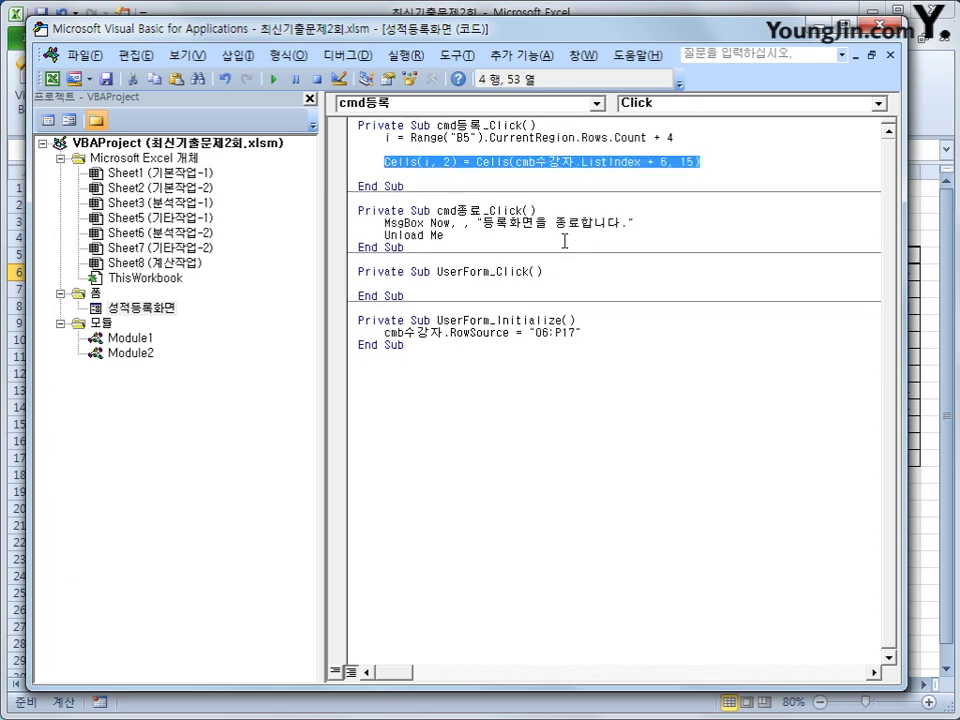
pyautogui.hotkey('ctrl', 'c')
pyautogui.press('Down')
pyautogui.hotkey('ctrl', 'v')
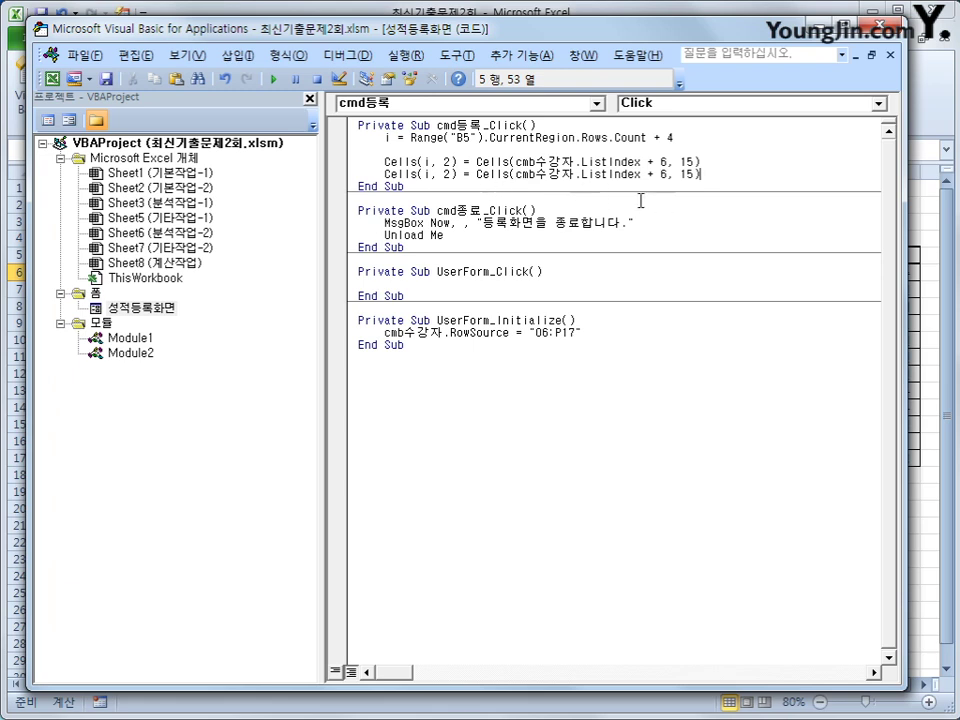
pyautogui.click(443, 174)
pyautogui.press('BackSpace')
pyautogui.write('3')
pyautogui.moveTo(689, 174); pyautogui.dragTo(697, 174)
pyautogui.write('6')
# Add the 결석 line Cells(i, 4) = txt결석.Value to cmd등록_Click
pyautogui.press('Return')
pyautogui.write('cells(')
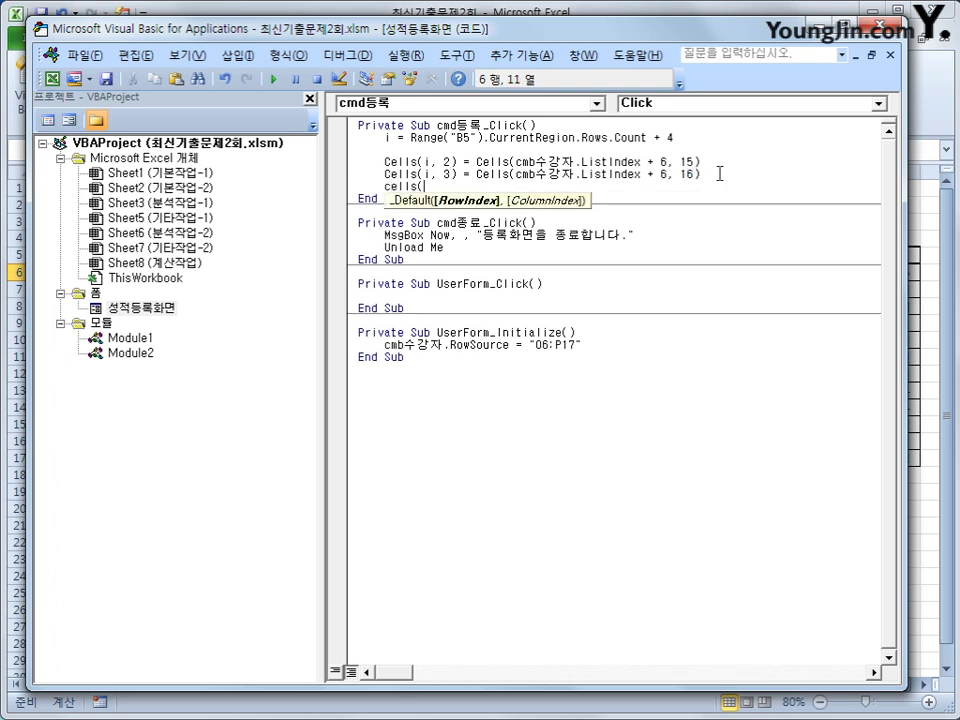
pyautogui.write('i,4) =')
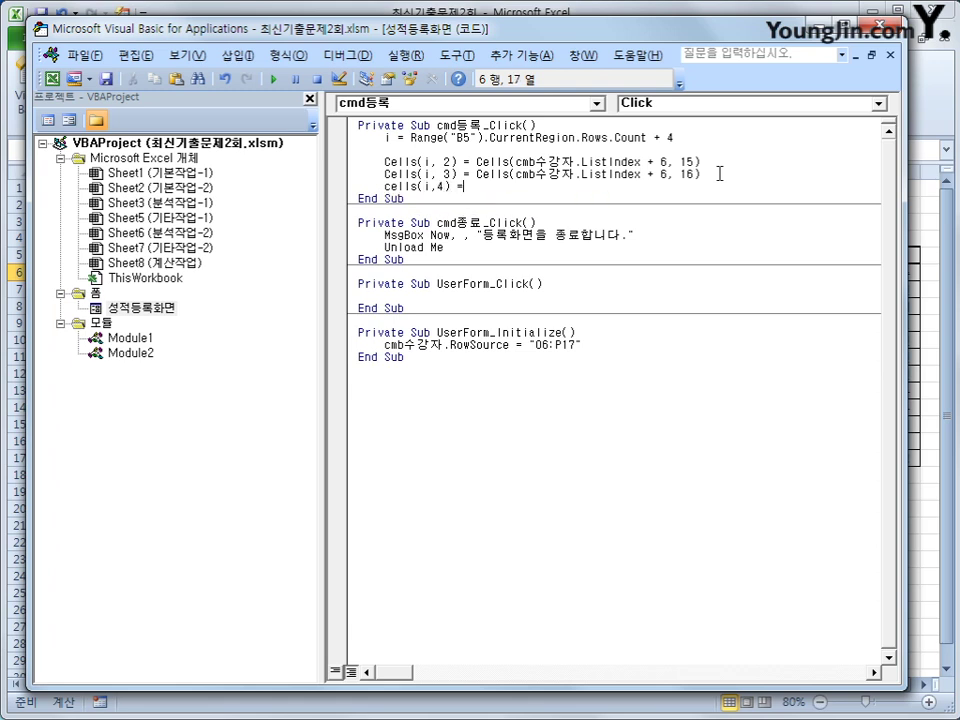
pyautogui.write(' txt결서ㄱ.val')
pyautogui.press('Return')
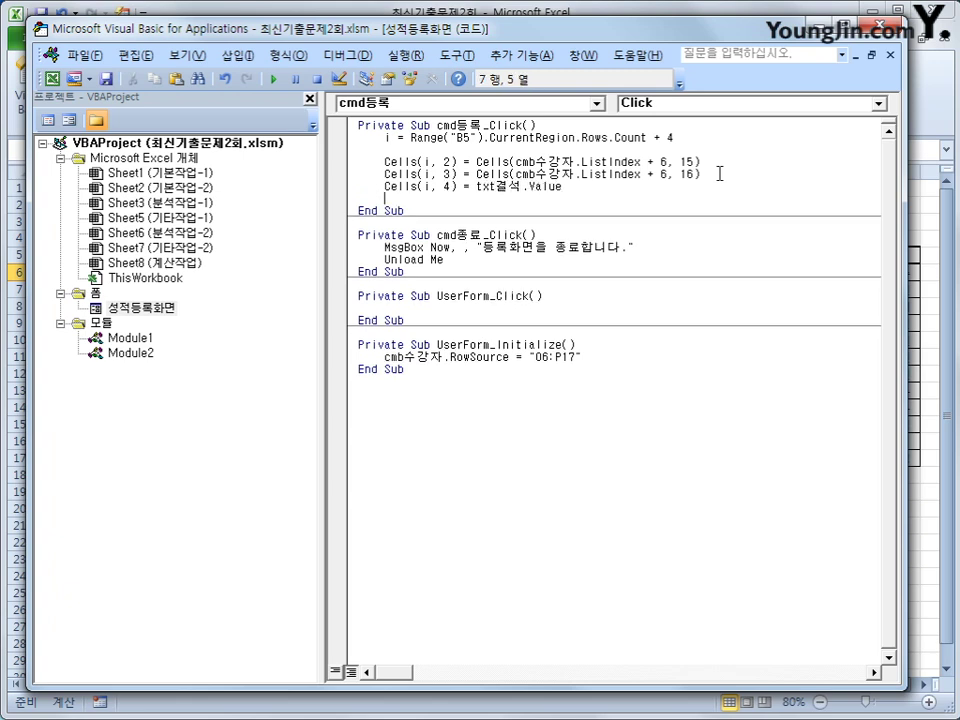
# Duplicate the 결석 line and change the copy to Cells(i, 5) = txt지각.Value
pyautogui.press('Up')
pyautogui.hotkey('shift', 'End')
pyautogui.press('Down')
pyautogui.hotkey('ctrl', 'v')
pyautogui.press('Home')
pyautogui.press('Right')
pyautogui.press('Right')
pyautogui.press('Right')
pyautogui.press('Right')
pyautogui.press('Right')
pyautogui.press('Right')
pyautogui.press('Right')
pyautogui.press('Right')
pyautogui.press('Right')
pyautogui.press('Right')
pyautogui.press('Right')
pyautogui.press('Right')
pyautogui.press('Right')
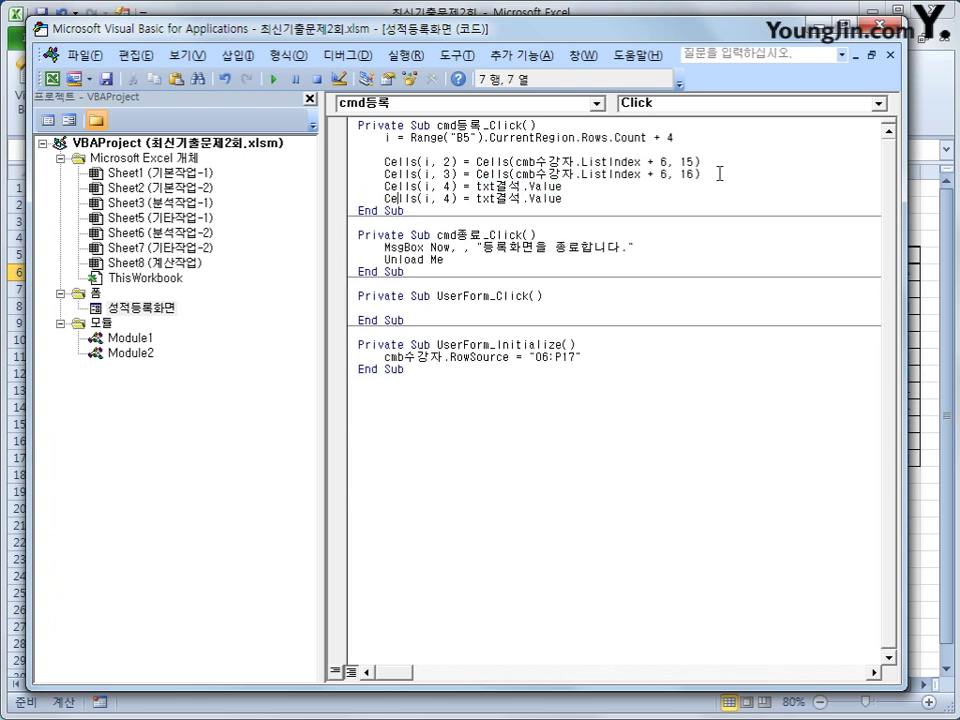
pyautogui.press('Delete')
pyautogui.write('5')
pyautogui.press('Right')
pyautogui.press('Right')
pyautogui.press('Right')
pyautogui.press('Right')
pyautogui.press('Right')
pyautogui.press('Right')
pyautogui.press('Delete')
pyautogui.write('지각')
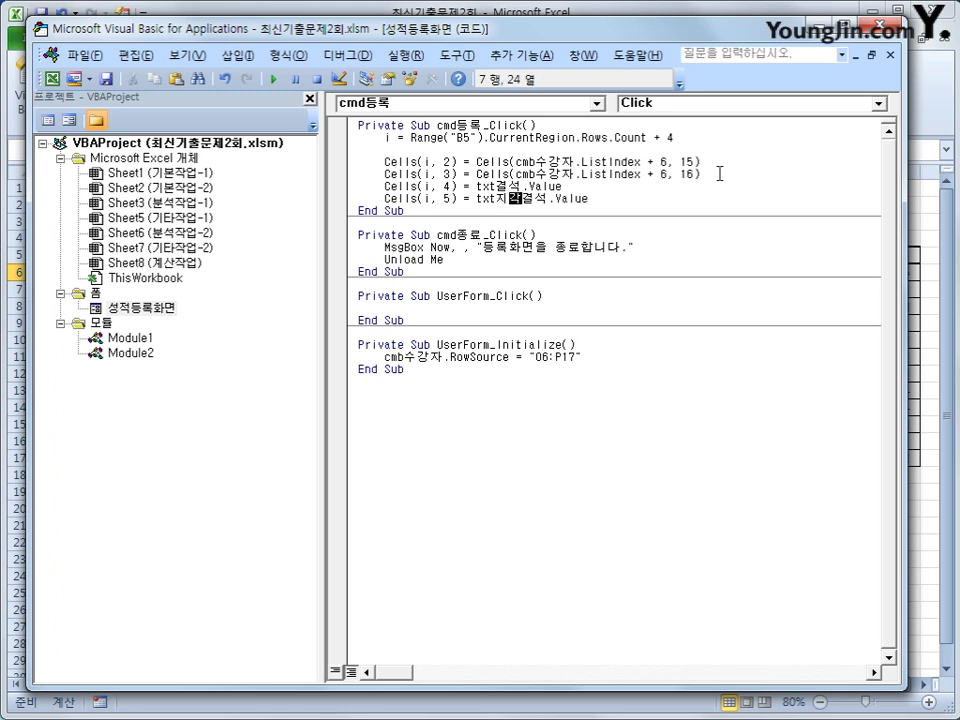
pyautogui.press('Delete')
pyautogui.press('End')
pyautogui.press('Return')
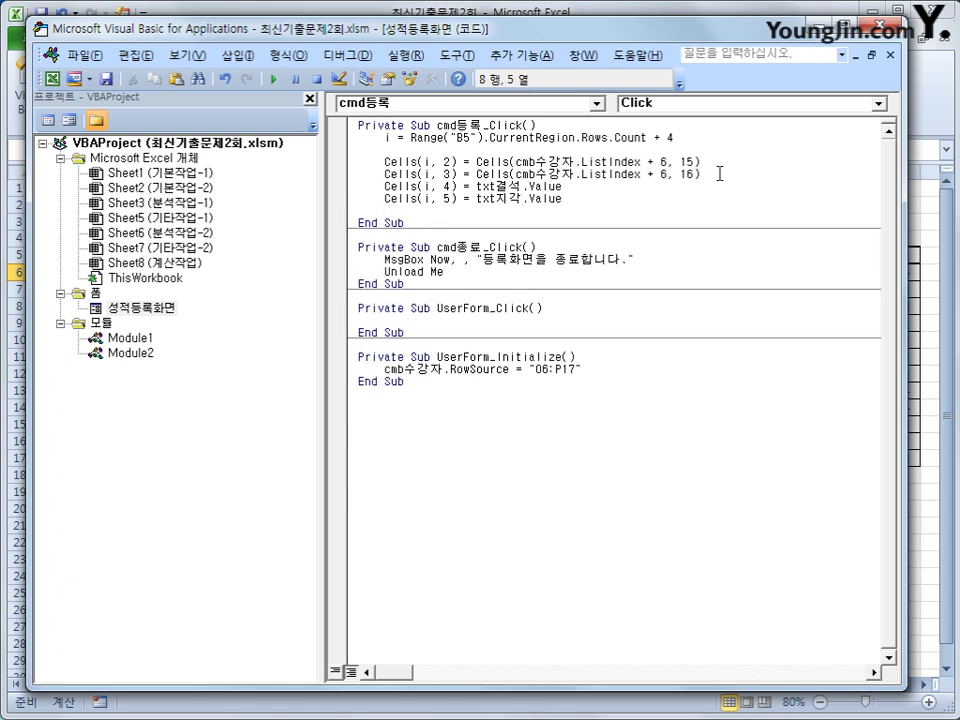
# On 기타작업-2, compare the 표1 column headings with the 성적등록화면 form's fields, close the form and select the first 출석 score
pyautogui.click(656, 15)
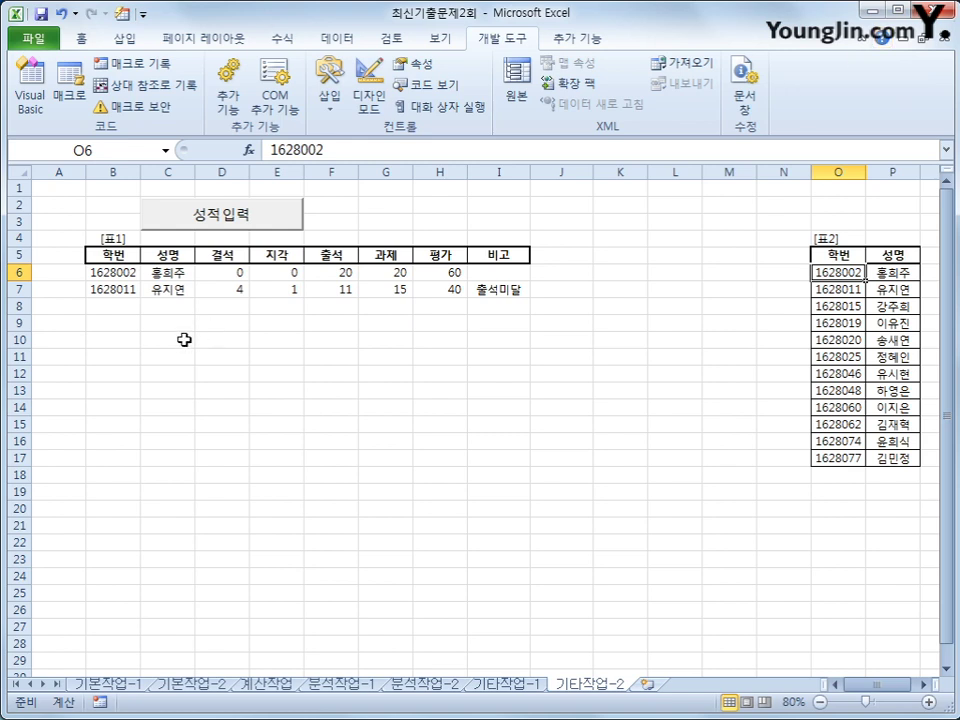
pyautogui.click(224, 256)
pyautogui.click(264, 256)
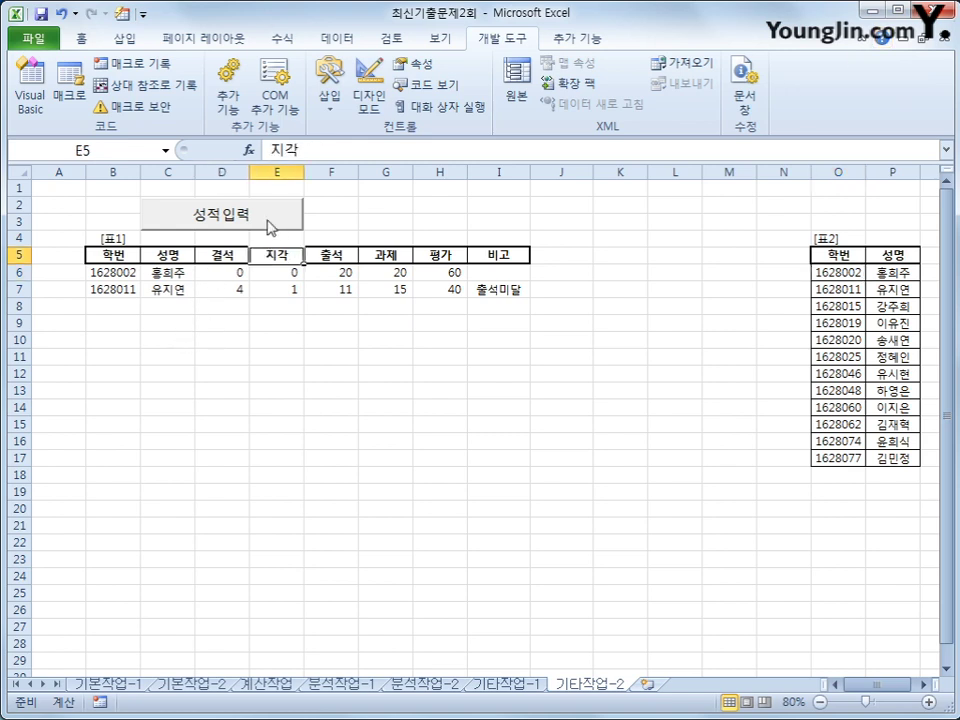
pyautogui.click(270, 226)
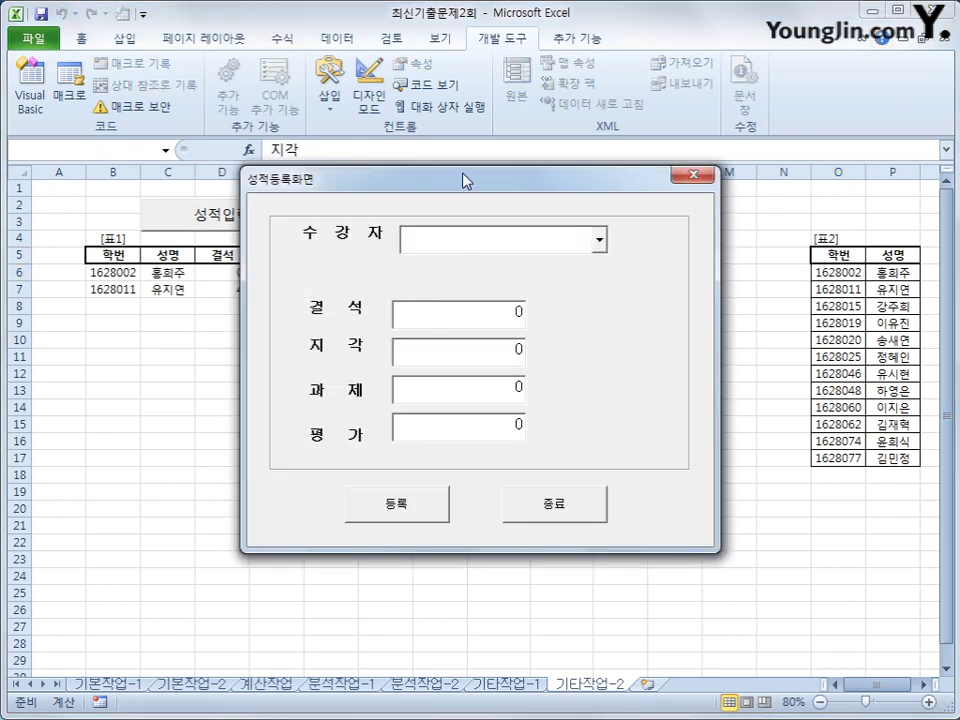
pyautogui.moveTo(463, 181); pyautogui.dragTo(532, 292)
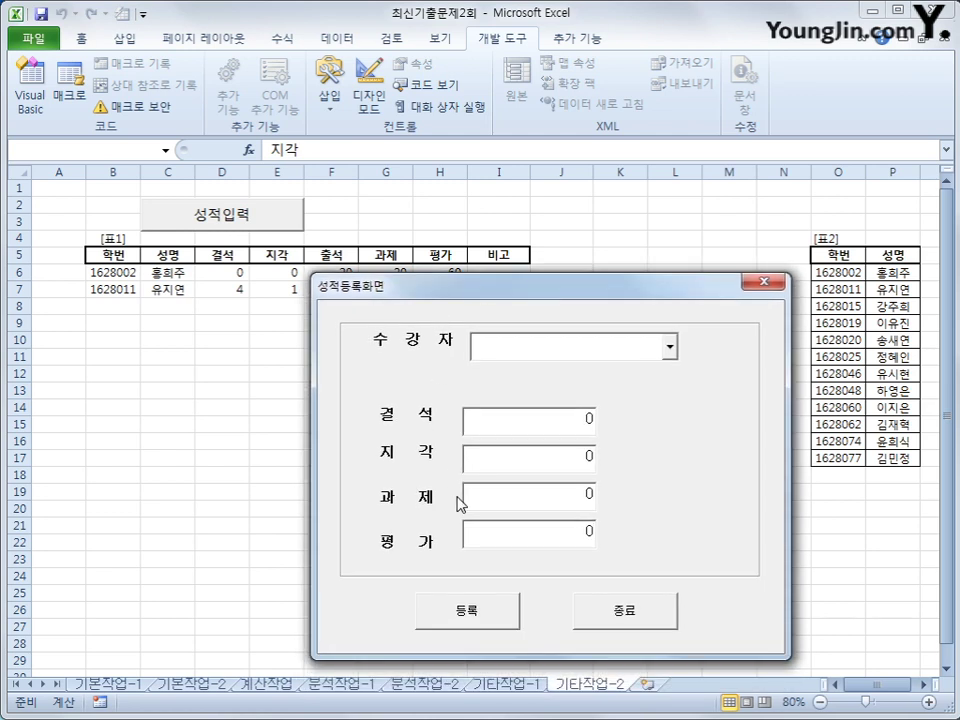
pyautogui.click(763, 283)
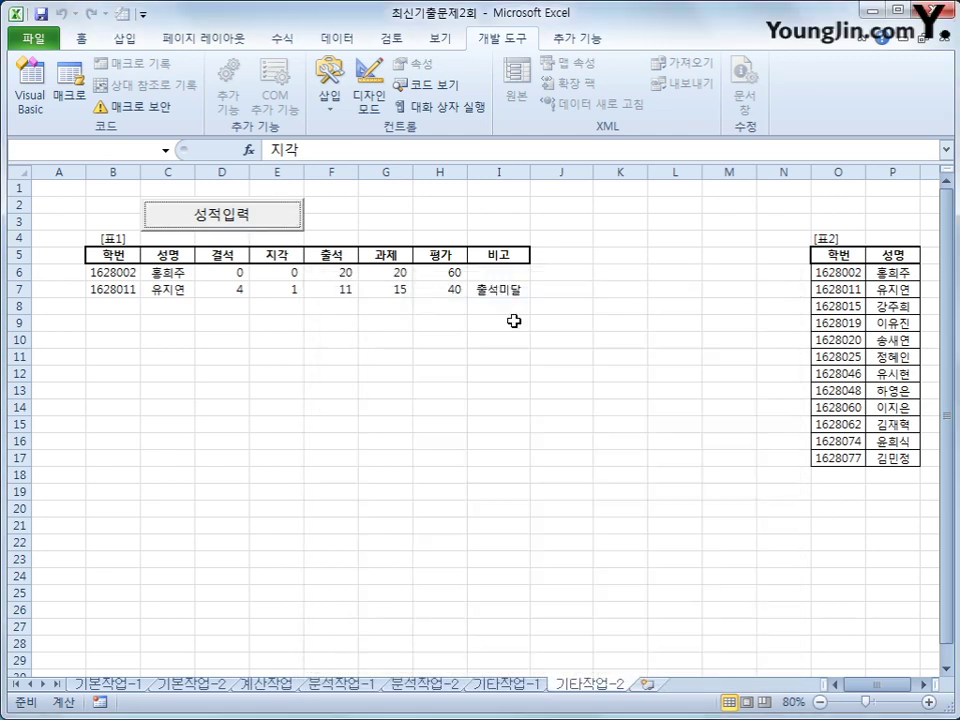
pyautogui.click(342, 272)
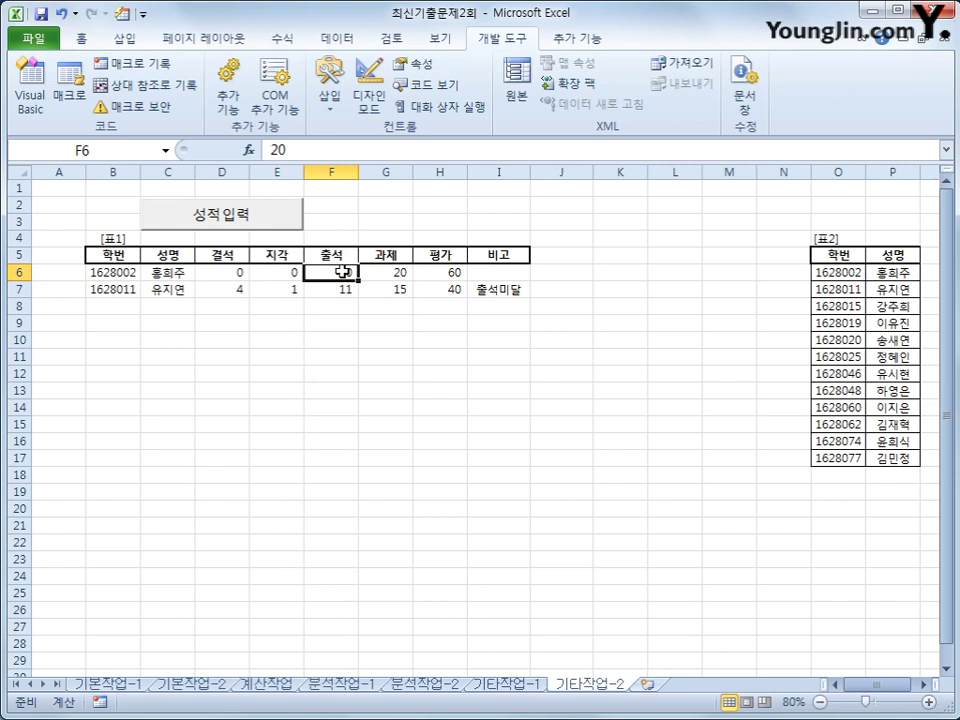
# Return to the form's code and add the 출석 line Cells(i, 6) = 20 - (Cells(i, 4) * 2 + Cells(i, 5) * 1)
pyautogui.click(30, 88)
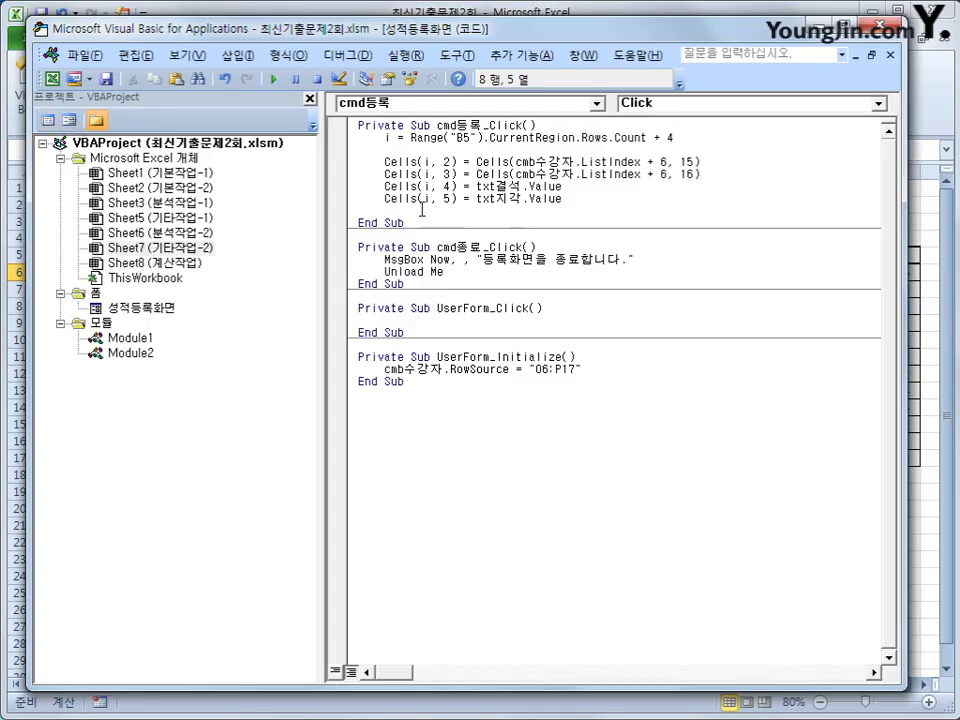
pyautogui.hotkey('ctrl', 'v')
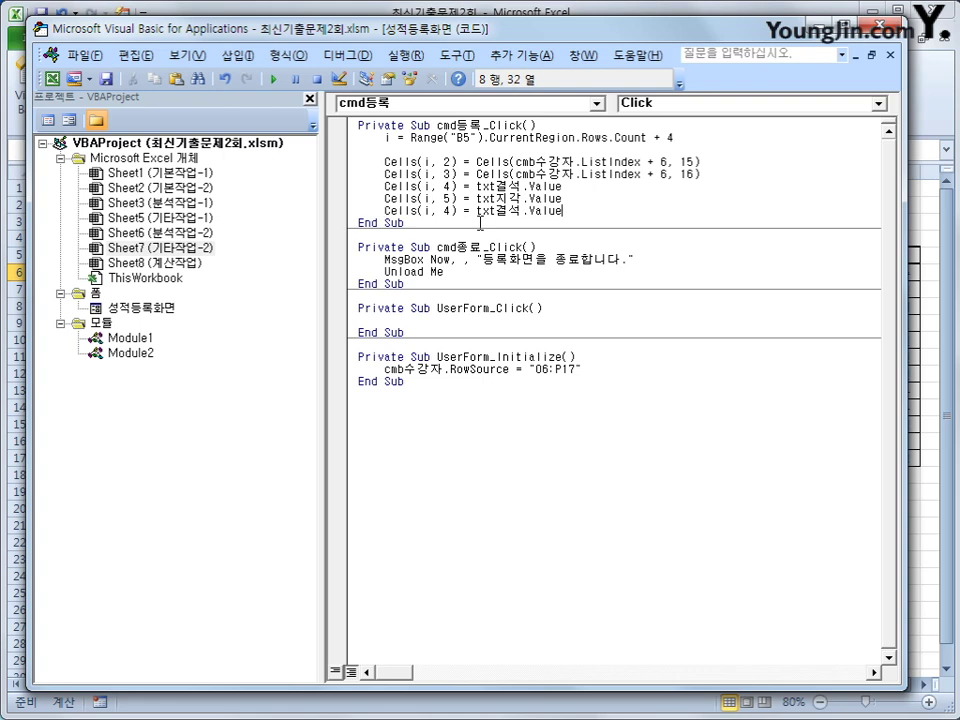
pyautogui.press('Right')
pyautogui.press('Right')
pyautogui.press('Right')
pyautogui.press('Right')
pyautogui.press('Right')
pyautogui.press('Right')
pyautogui.press('Right')
pyautogui.press('Delete')
pyautogui.write('6')
pyautogui.press('Right')
pyautogui.press('Right')
pyautogui.hotkey('shift', 'End')
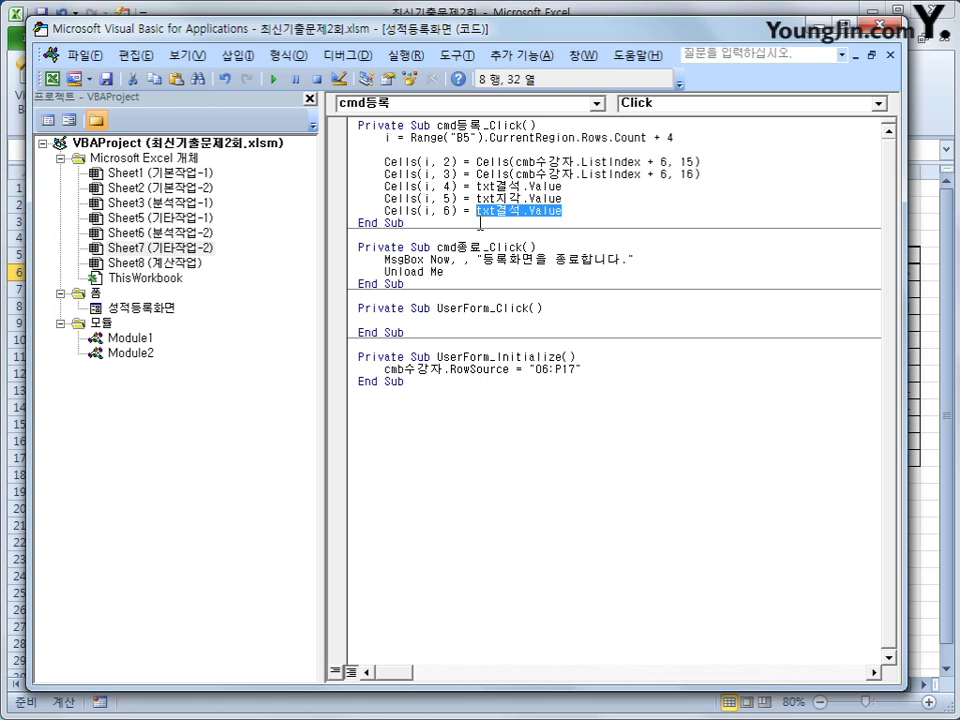
pyautogui.write('20')
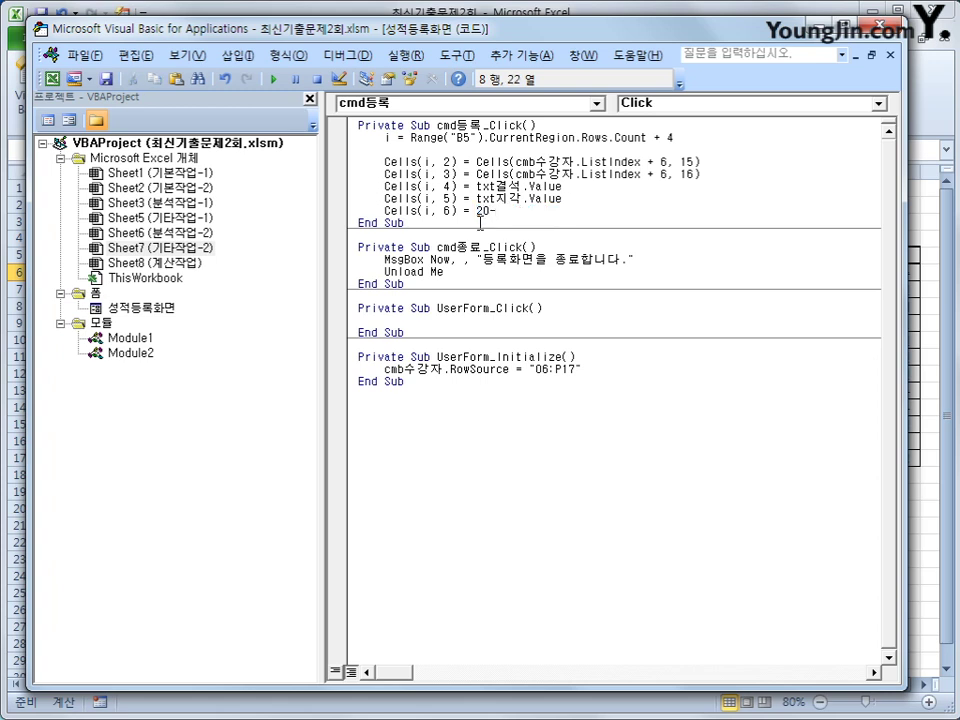
pyautogui.write('-(ㅊㄷ')
pyautogui.press('BackSpace')
pyautogui.press('BackSpace')
pyautogui.press('Hangul')
pyautogui.write('cells(i,4)*2 + cells(i,')
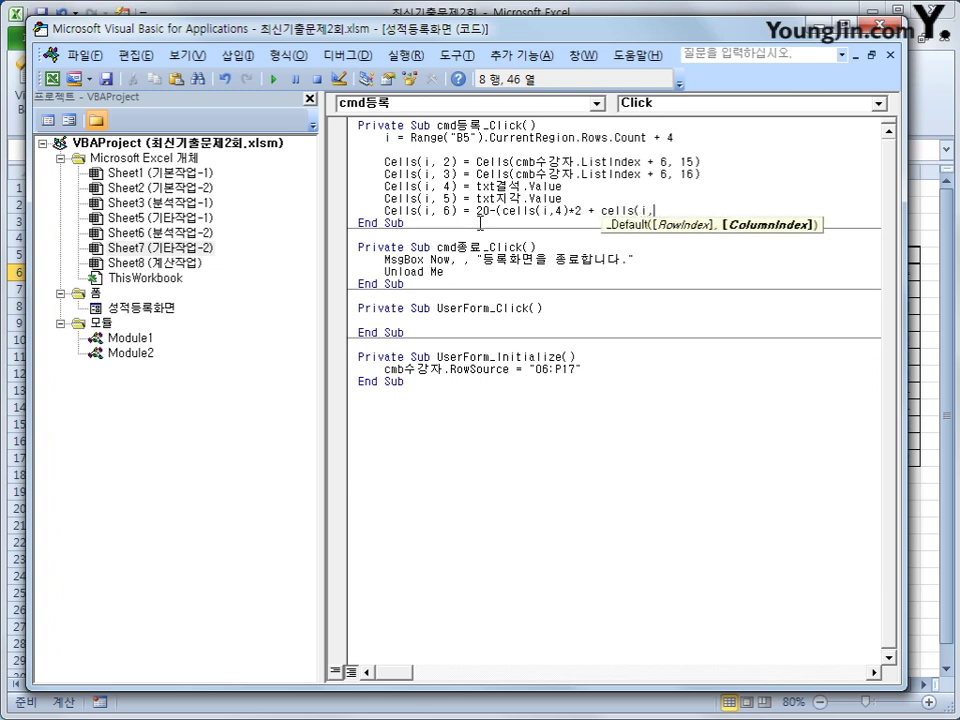
pyautogui.write('5) * ')
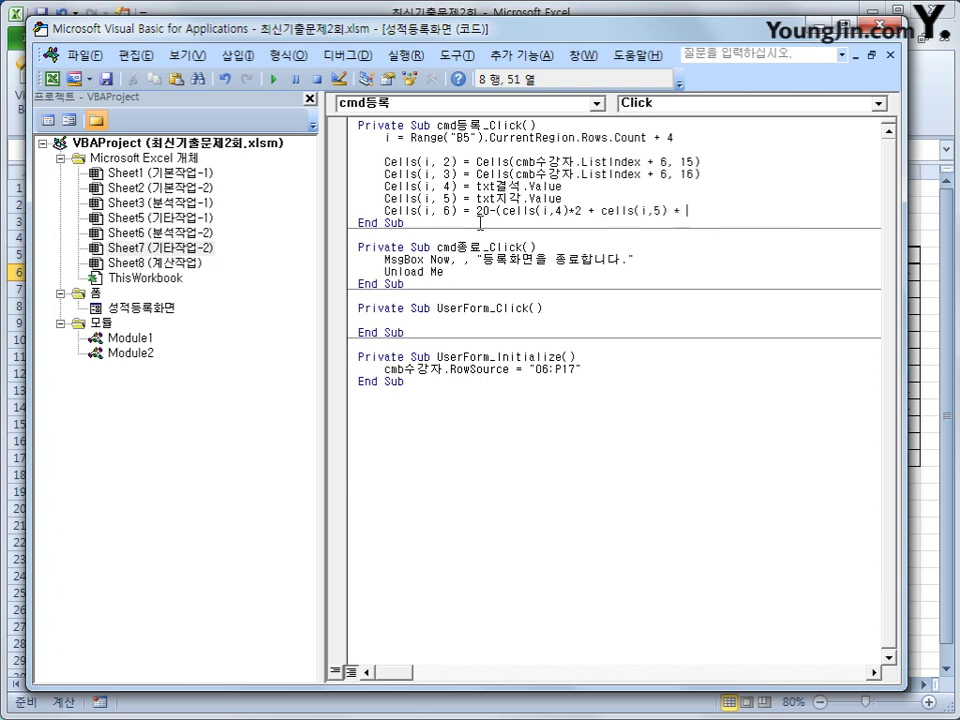
pyautogui.write('1)')
pyautogui.press('Return')
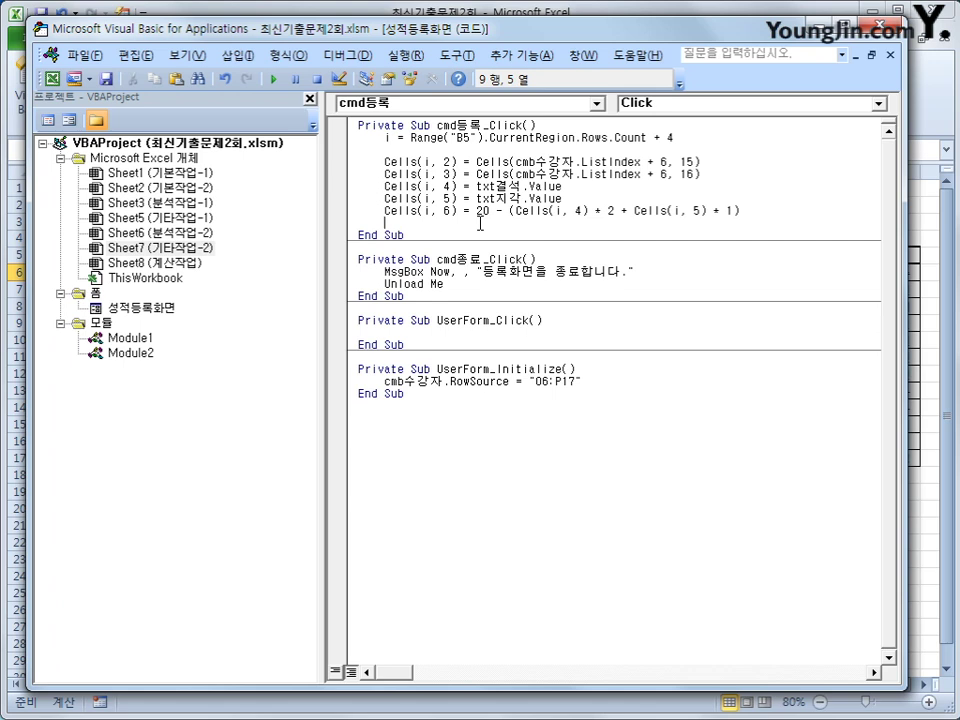
# Paste the copied 결석 line below the 출석 formula and change it to Cells(i, 7) = txt과제.Value
pyautogui.write('Cells(i, 4) = txt결석.Value')
pyautogui.press('Home')
pyautogui.press('Right')
pyautogui.press('Right')
pyautogui.press('Right')
pyautogui.press('Right')
pyautogui.press('Right')
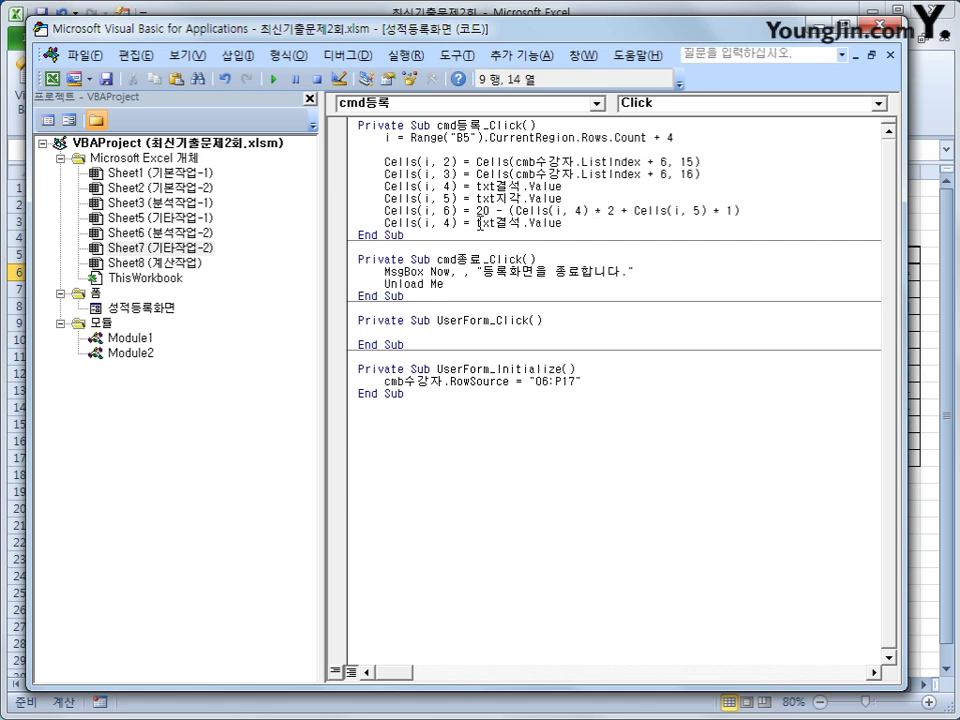
pyautogui.press('Delete')
pyautogui.write('7')
pyautogui.press('Right')
pyautogui.press('Right')
pyautogui.press('Right')
pyautogui.press('Right')
pyautogui.press('Right')
pyautogui.write('고')
pyautogui.write('과제')
pyautogui.press('Delete')
pyautogui.press('Delete')
pyautogui.press('End')
pyautogui.press('Return')
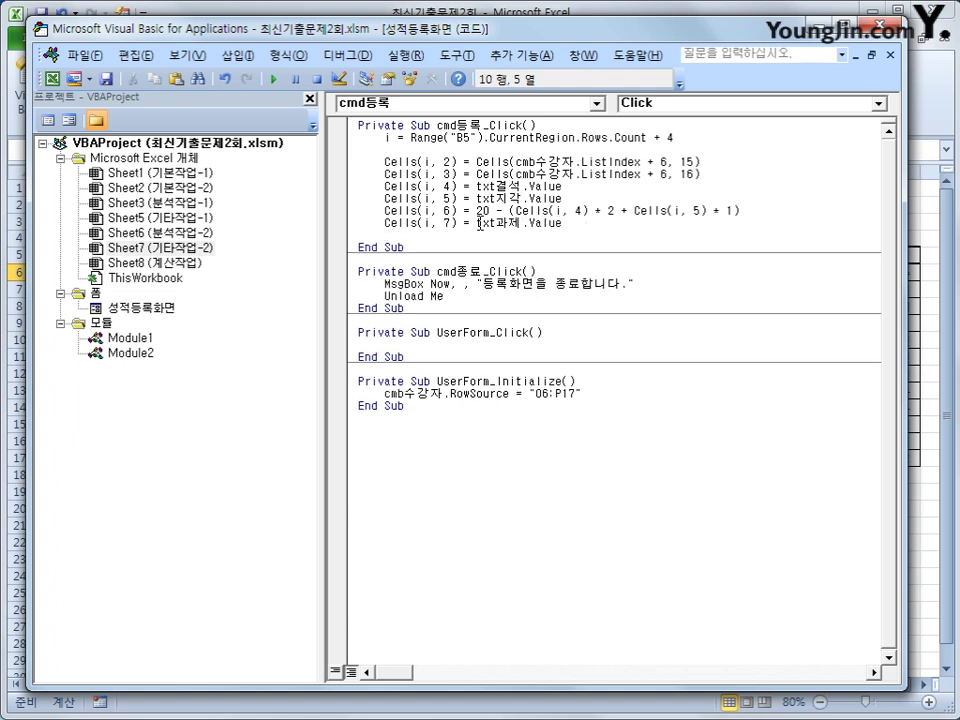
# Paste the 결석 line again, change it to Cells(i, 8) = txt평가.Value, and return to the 기타작업-2 worksheet
pyautogui.write('Cells(i, 4) = txt결석.Value')
pyautogui.press('Home')
pyautogui.press('Right')
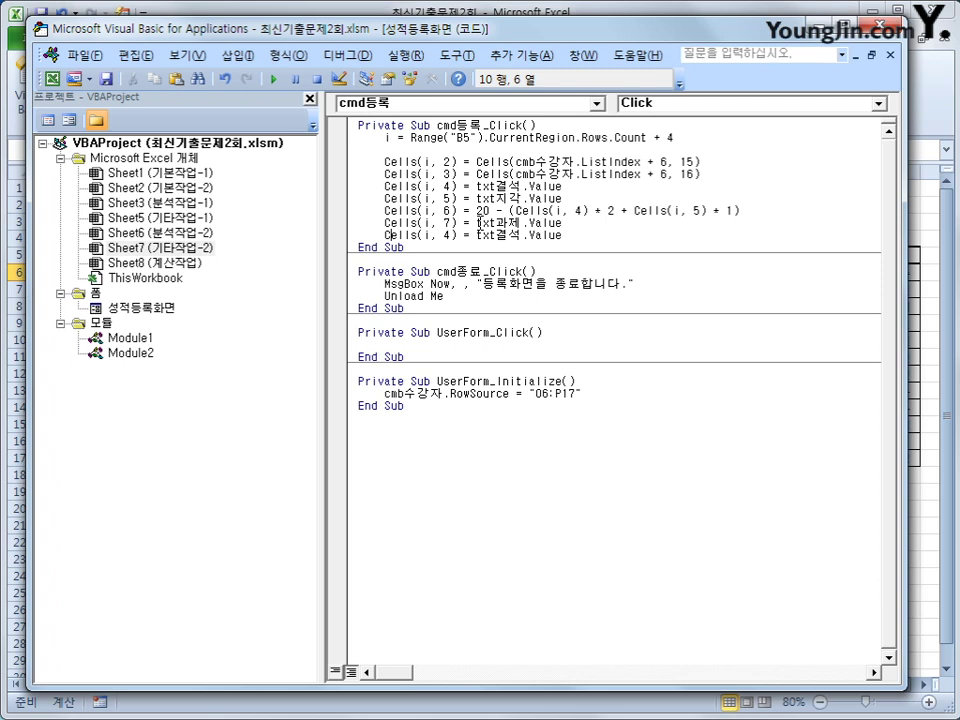
pyautogui.press('Right')
pyautogui.press('Right')
pyautogui.press('Right')
pyautogui.press('Right')
pyautogui.press('Right')
pyautogui.press('Right')
pyautogui.press('Right')
pyautogui.press('Right')
pyautogui.press('Delete')
pyautogui.write('8')
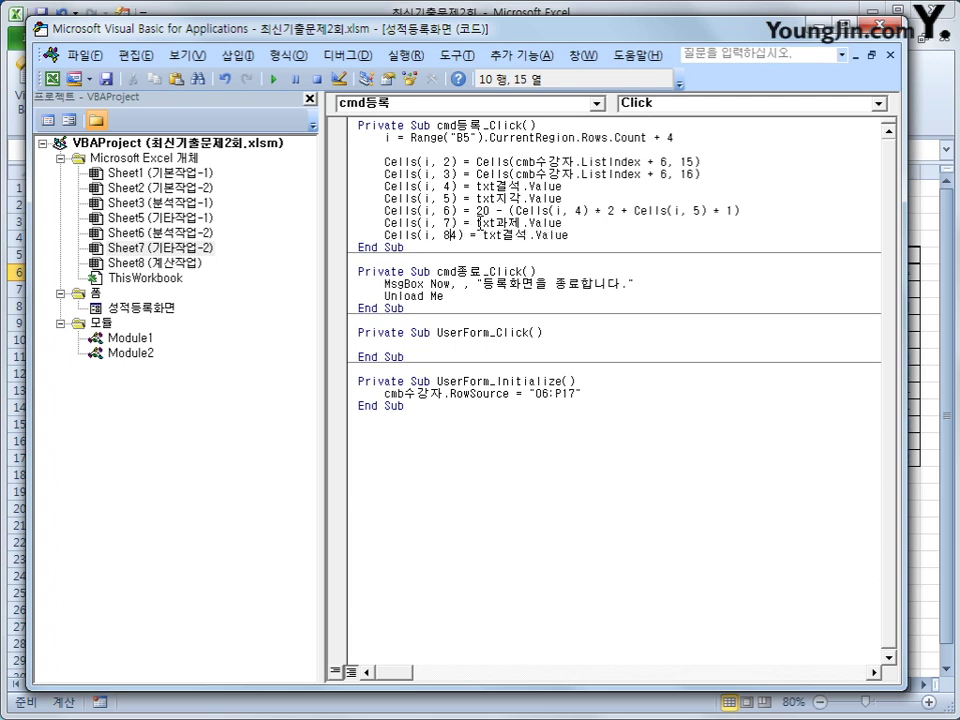
pyautogui.press('Right')
pyautogui.press('Right')
pyautogui.press('Right')
pyautogui.press('Right')
pyautogui.press('Right')
pyautogui.press('Right')
pyautogui.press('Right')
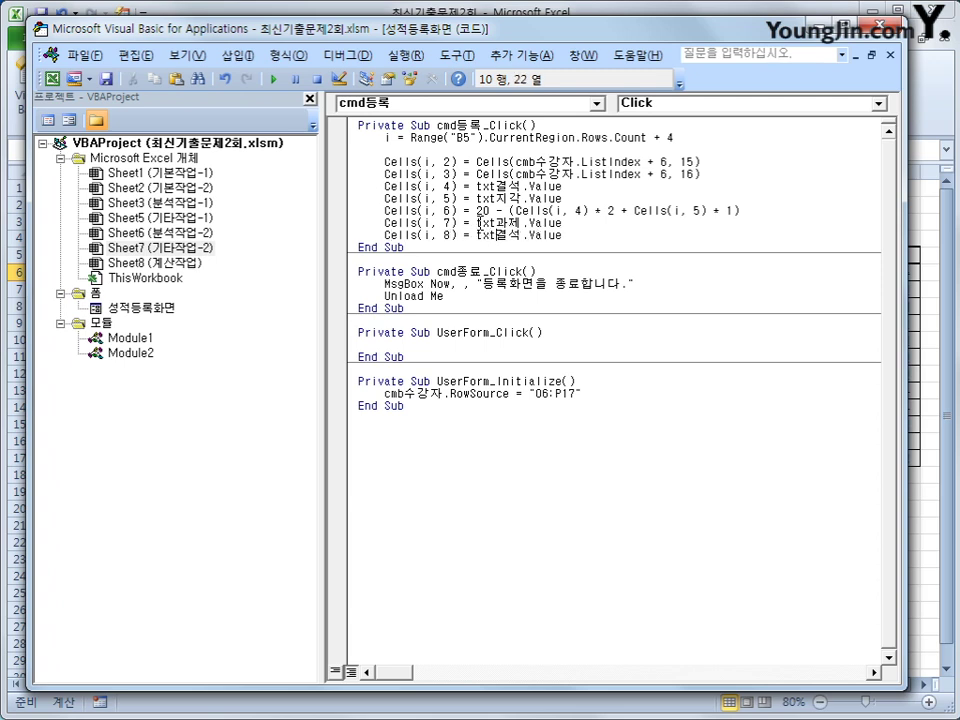
pyautogui.press('Right')
pyautogui.press('Right')
pyautogui.press('Right')
pyautogui.press('Right')
pyautogui.press('Right')
pyautogui.press('Left')
pyautogui.press('Left')
pyautogui.press('Left')
pyautogui.press('Left')
pyautogui.press('Left')
pyautogui.press('Delete')
pyautogui.press('Delete')
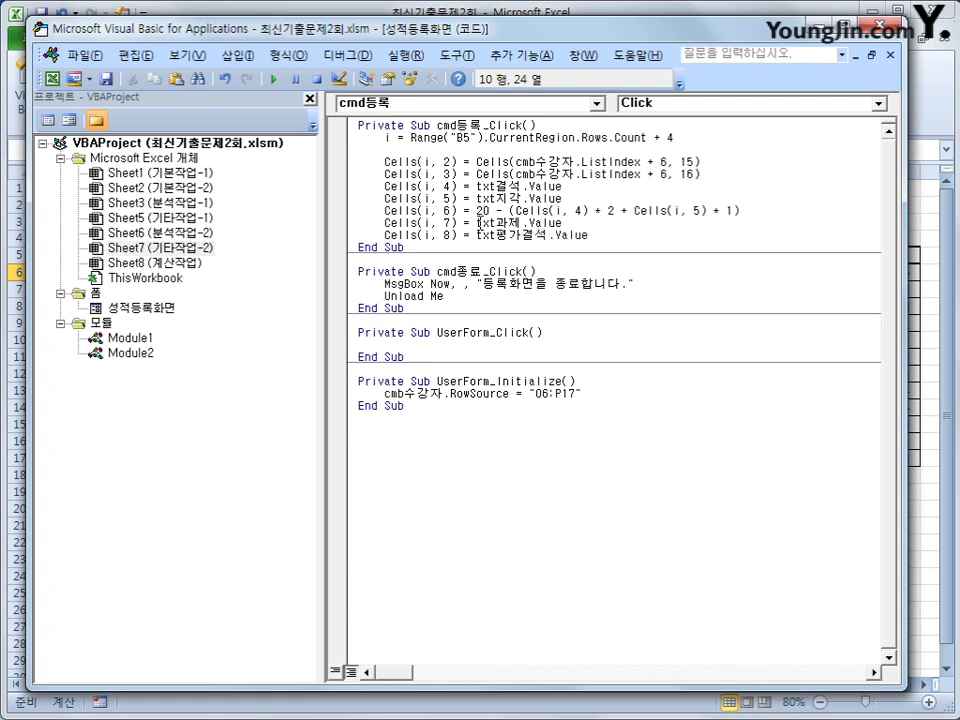
pyautogui.click(555, 320)
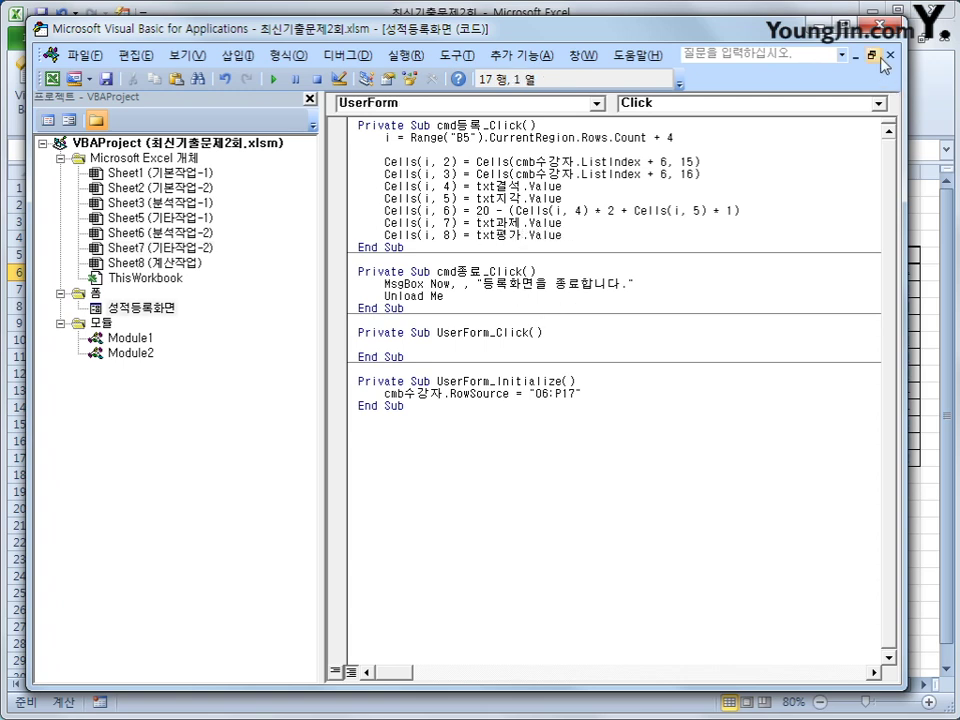
pyautogui.hotkey('alt', 'q')
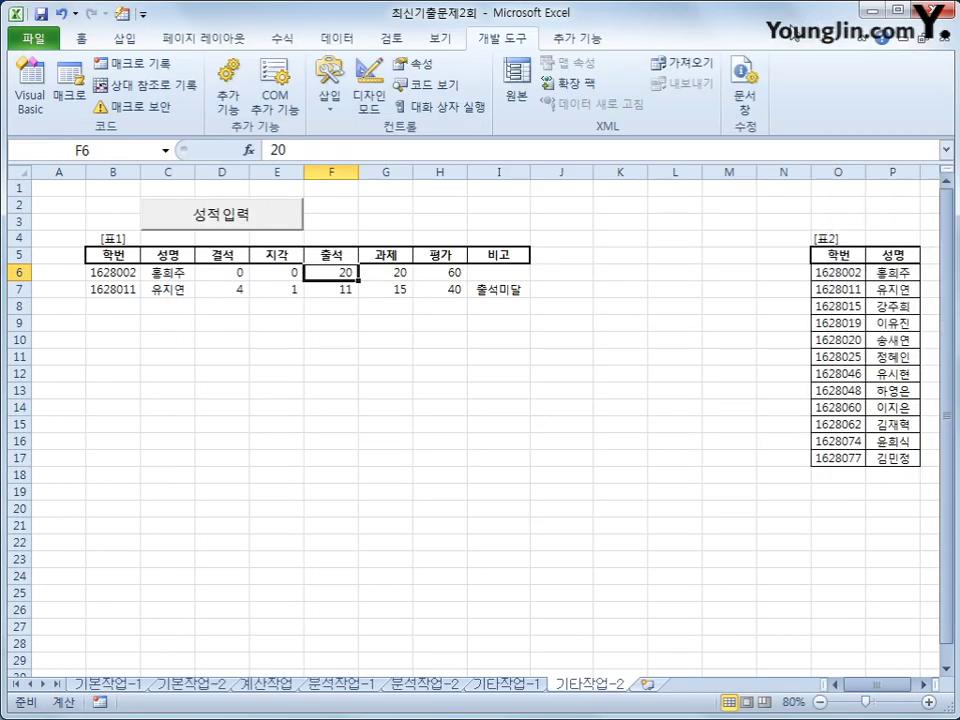
# Review the 비고 column in 표1, return to the form's code, paste the copied 결석 line below the 평가 line and set its column number to 9
pyautogui.moveTo(132, 255); pyautogui.dragTo(450, 283)
pyautogui.click(495, 271)
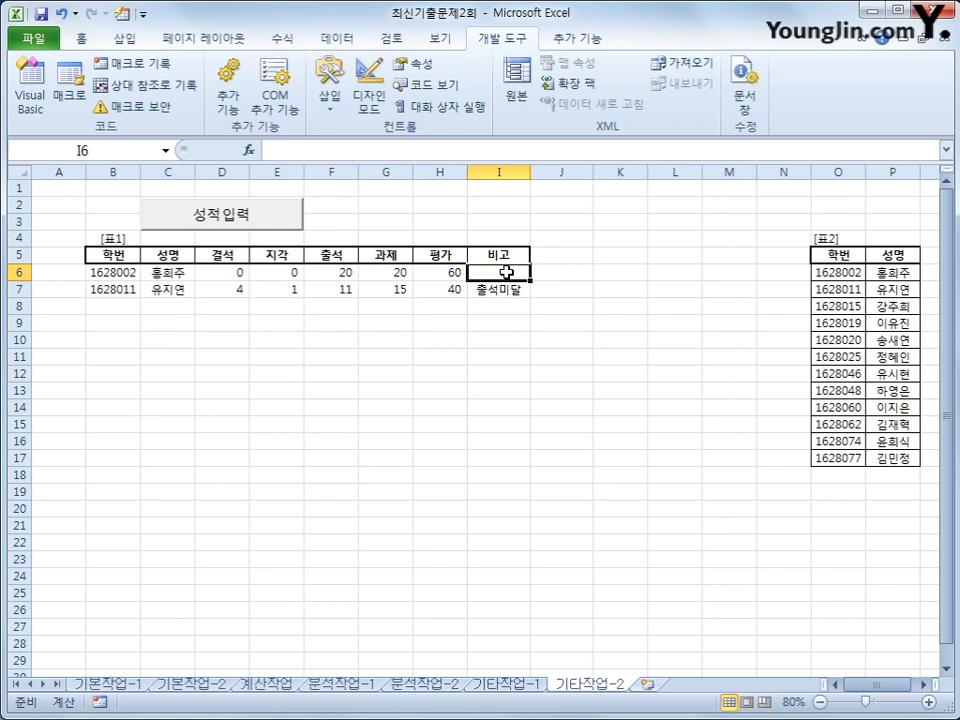
pyautogui.click(32, 98)
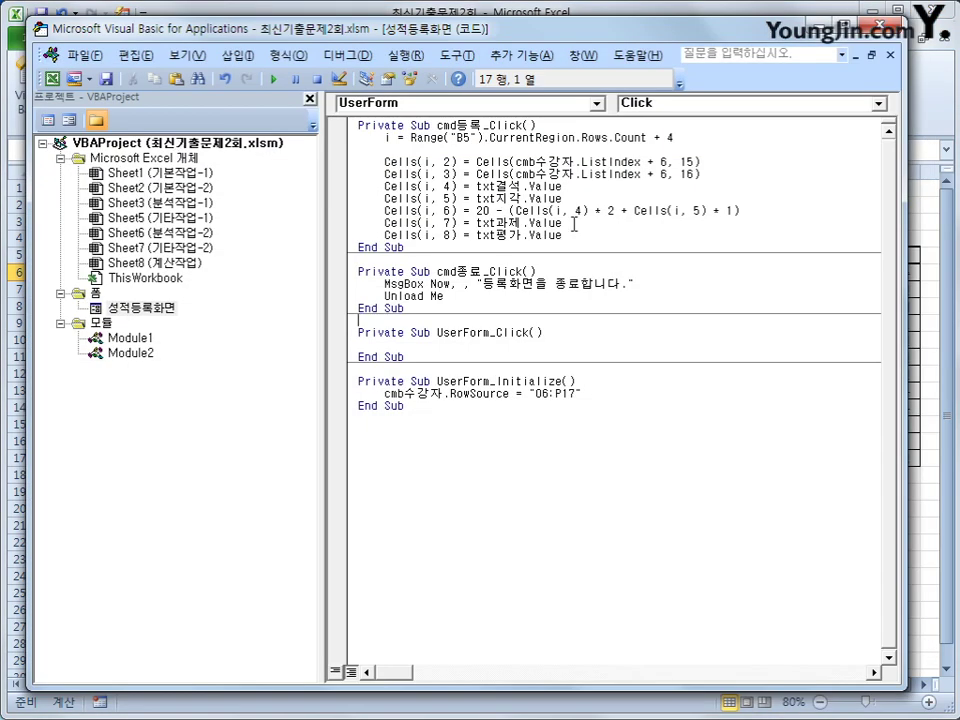
pyautogui.click(596, 235)
pyautogui.press('Return')
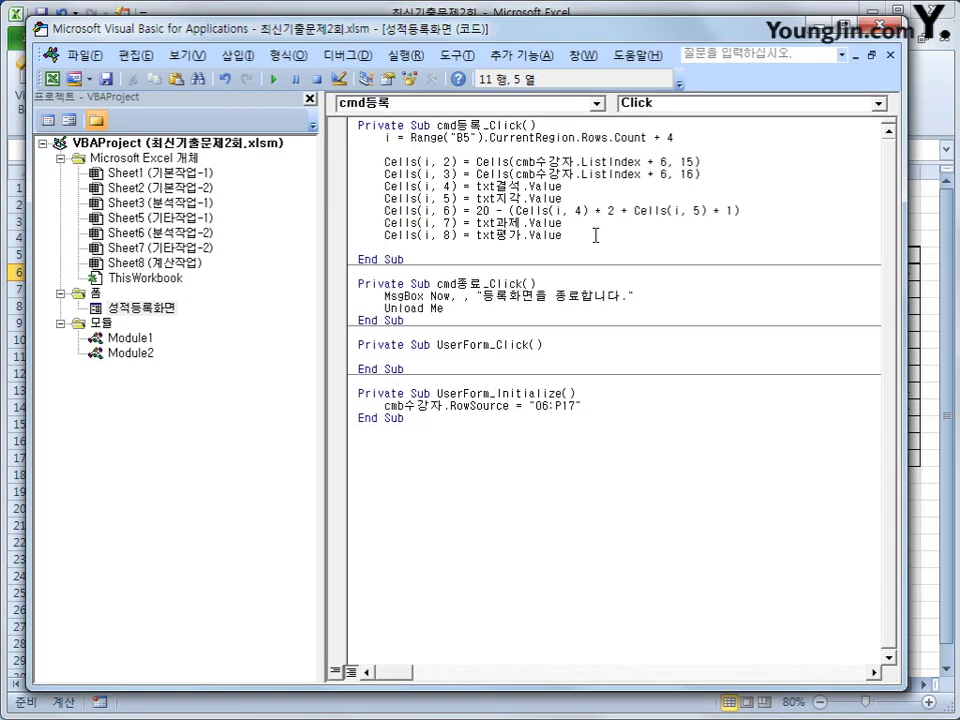
pyautogui.write('Cells(i, 4) = txt결석.Value')
pyautogui.press('Home')
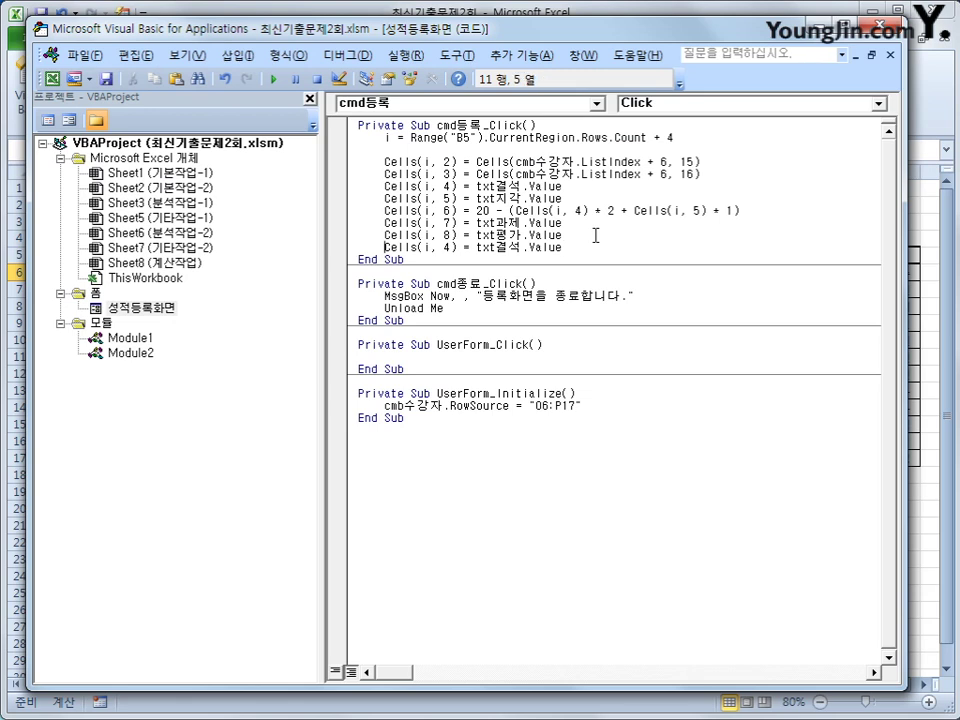
pyautogui.press('Right')
pyautogui.press('Right')
pyautogui.press('Right')
pyautogui.press('Right')
pyautogui.press('Right')
pyautogui.press('Right')
pyautogui.press('Right')
pyautogui.press('Right')
pyautogui.press('Right')
pyautogui.press('Delete')
pyautogui.write('9')
# Insert a blank line and the condition If Cells(i, 6) < 12 Then above the column 9 line, and indent that line beneath it
pyautogui.click(595, 235)
pyautogui.press('Return')
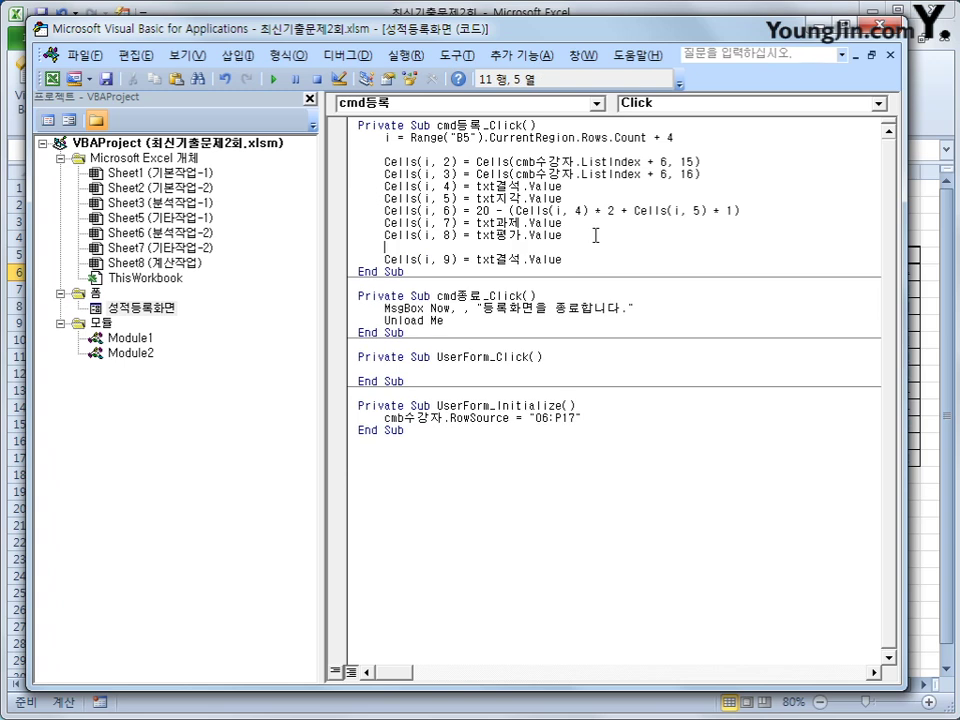
pyautogui.press('Return')
pyautogui.write('if')
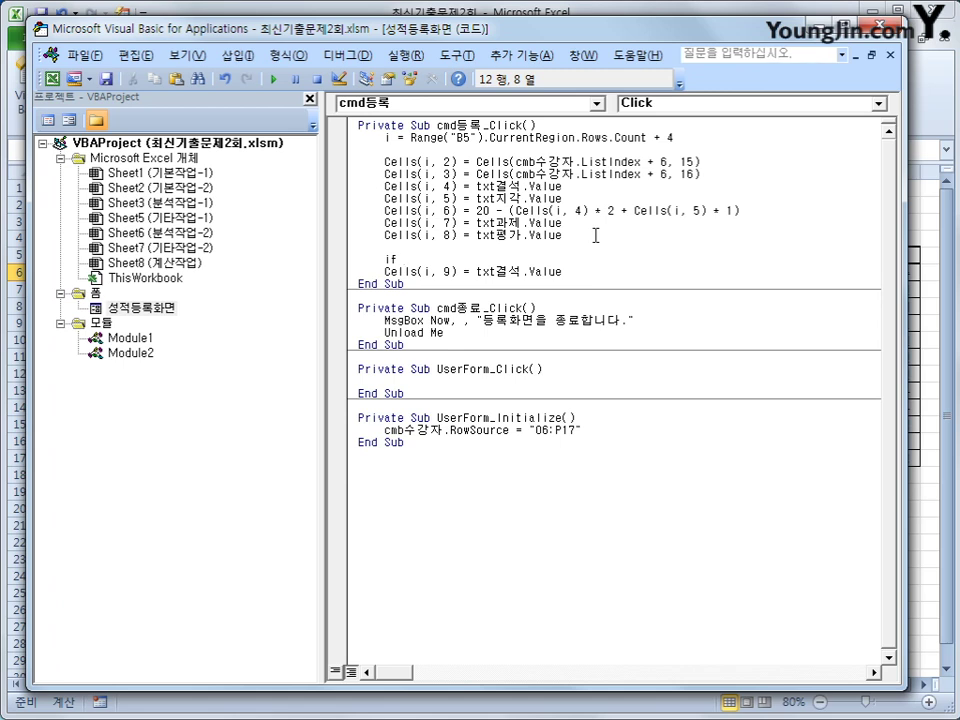
pyautogui.write('cells(i,6) ')
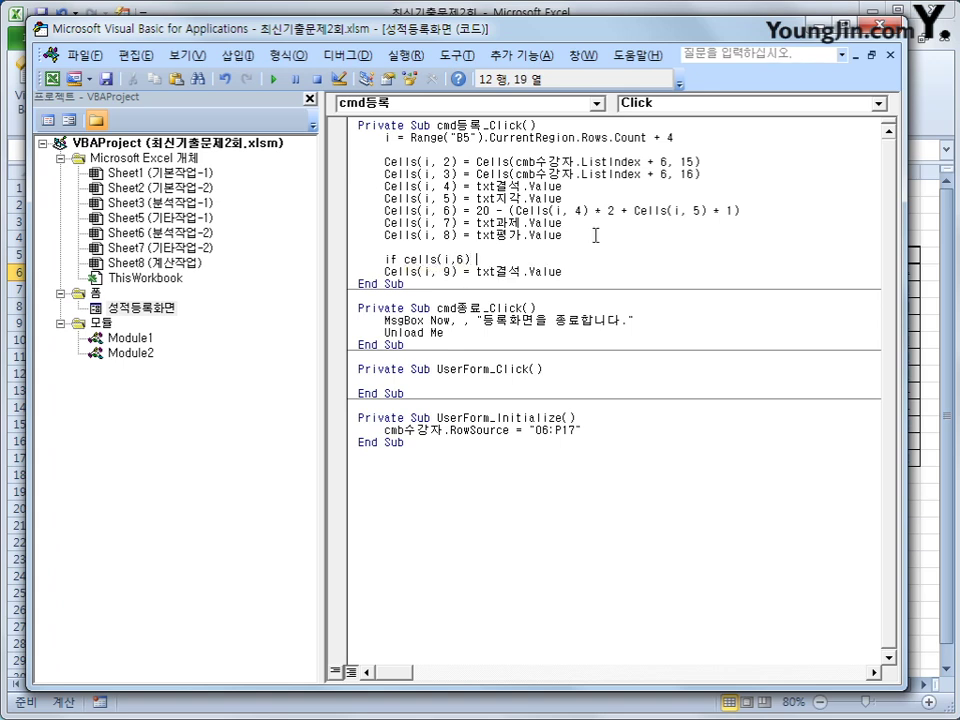
pyautogui.write('<12 then')
pyautogui.press('Return')
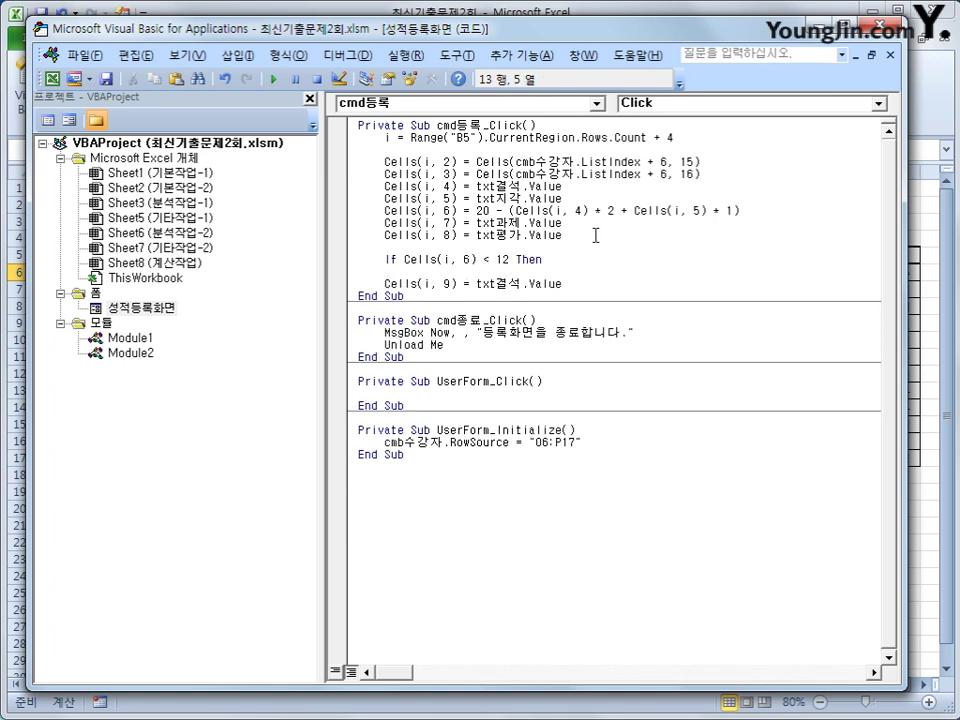
pyautogui.press('Delete')
pyautogui.press('Tab')
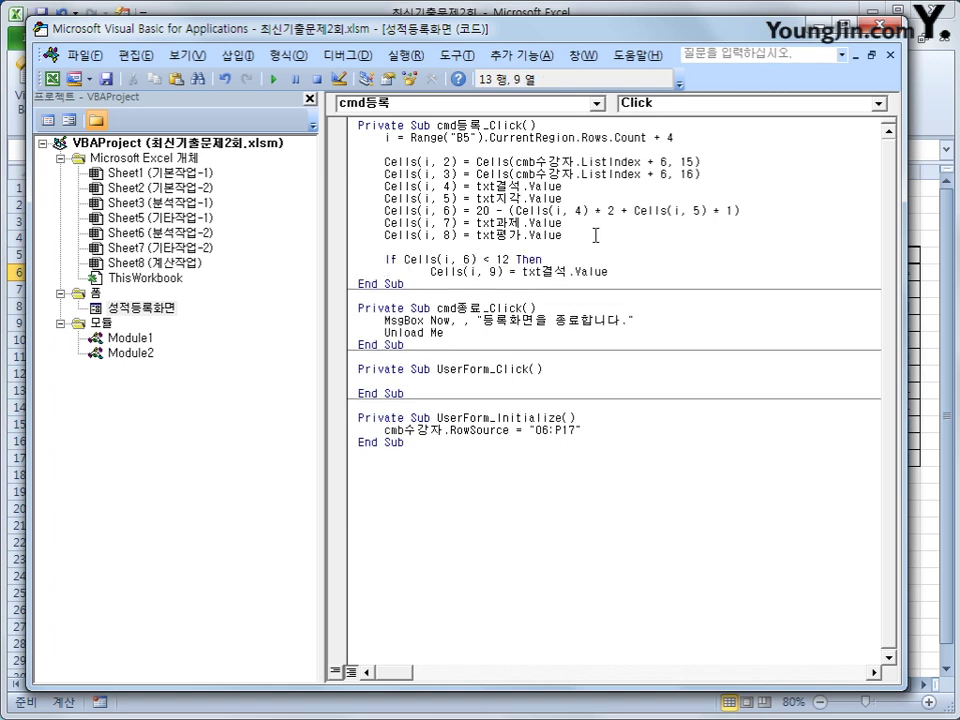
pyautogui.hotkey('shift', 'Tab')
# Replace txt결석.Value in the indented Cells(i, 9) line with the text "출석미달"
pyautogui.press('Right')
pyautogui.press('Right')
pyautogui.press('Right')
pyautogui.press('Right')
pyautogui.press('Right')
pyautogui.press('Right')
pyautogui.press('Right')
pyautogui.press('Right')
pyautogui.press('Right')
pyautogui.press('Right')
pyautogui.press('Right')
pyautogui.press('Right')
pyautogui.press('Right')
pyautogui.press('Right')
pyautogui.press('Right')
pyautogui.press('Right')
pyautogui.press('Right')
pyautogui.press('Right')
pyautogui.press('Right')
pyautogui.press('Right')
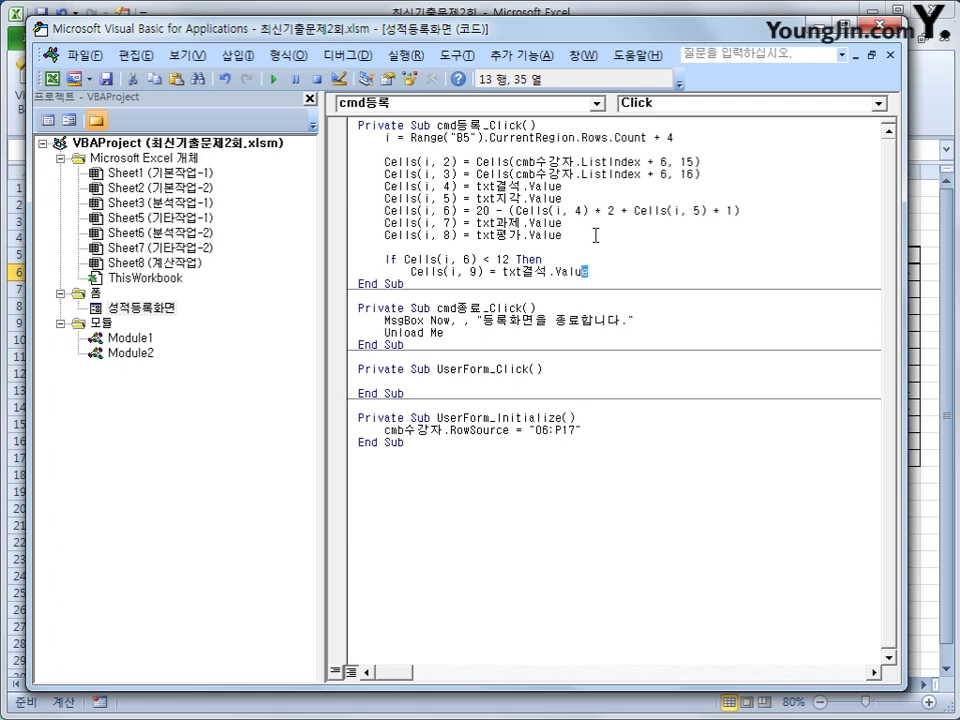
pyautogui.hotkey('shift', 'Left')
pyautogui.hotkey('shift', 'Left')
pyautogui.hotkey('shift', 'Left')
pyautogui.hotkey('shift', 'Left')
pyautogui.hotkey('shift', 'Left')
pyautogui.hotkey('shift', 'Left')
pyautogui.hotkey('shift', 'Left')
pyautogui.hotkey('shift', 'Left')
pyautogui.hotkey('shift', 'Left')
pyautogui.hotkey('shift', 'Left')
pyautogui.write('"')
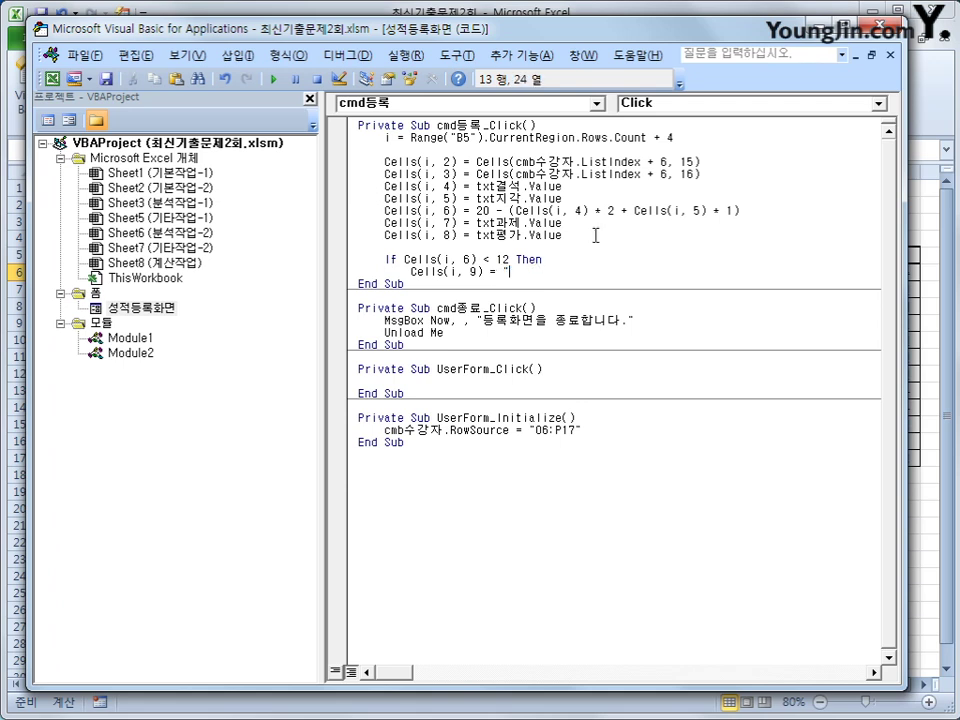
pyautogui.write('출석미달"')
# Close the condition block with End If, aligned with its If line, and close the code editor to return to 기타작업-2
pyautogui.press('Return')
pyautogui.hotkey('shift', 'Tab')
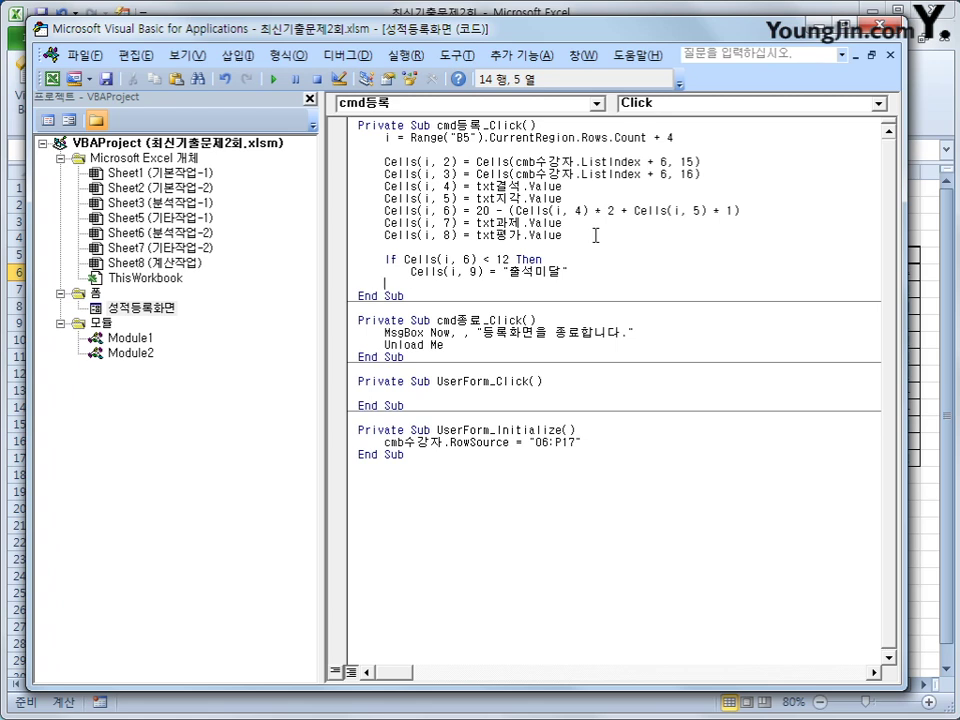
pyautogui.write('endi')
pyautogui.write('if')
pyautogui.press('Return')
pyautogui.press('Up')
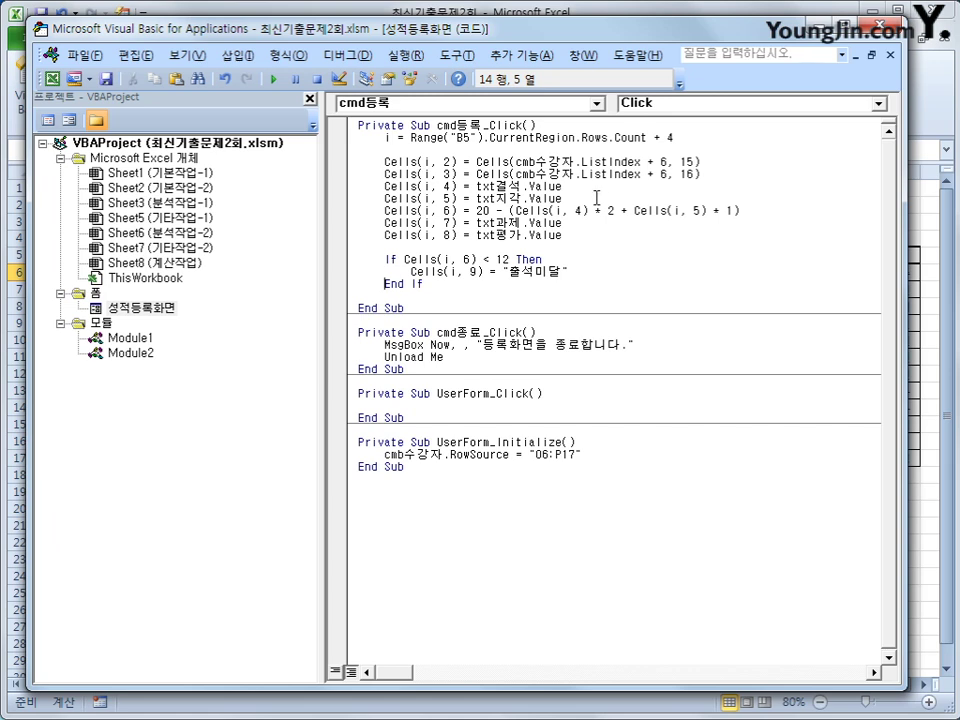
pyautogui.click(562, 347)
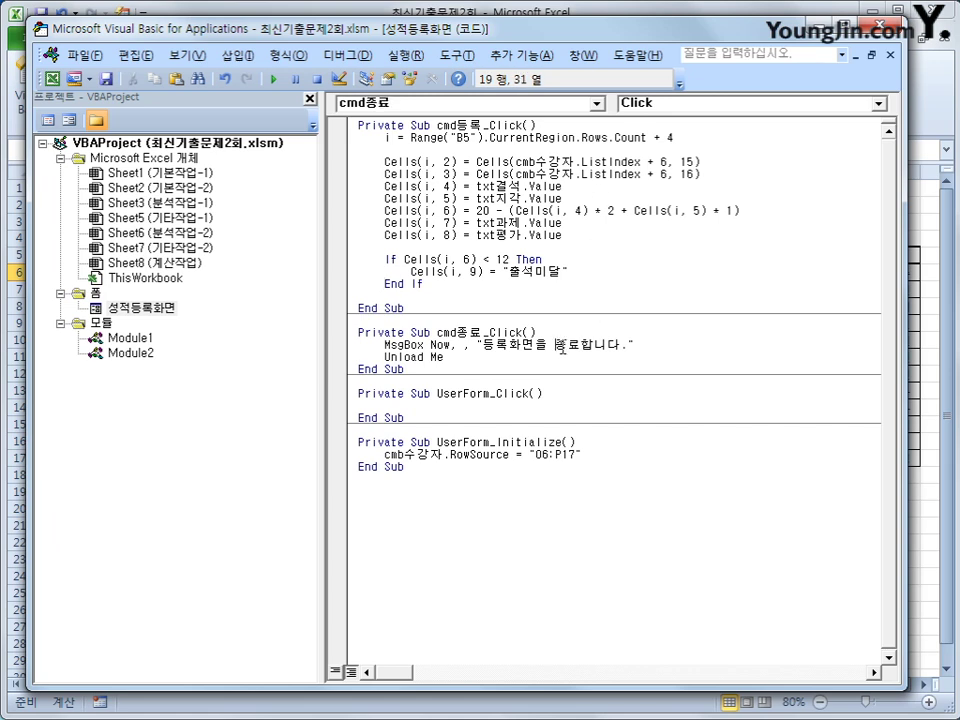
pyautogui.click(876, 26)
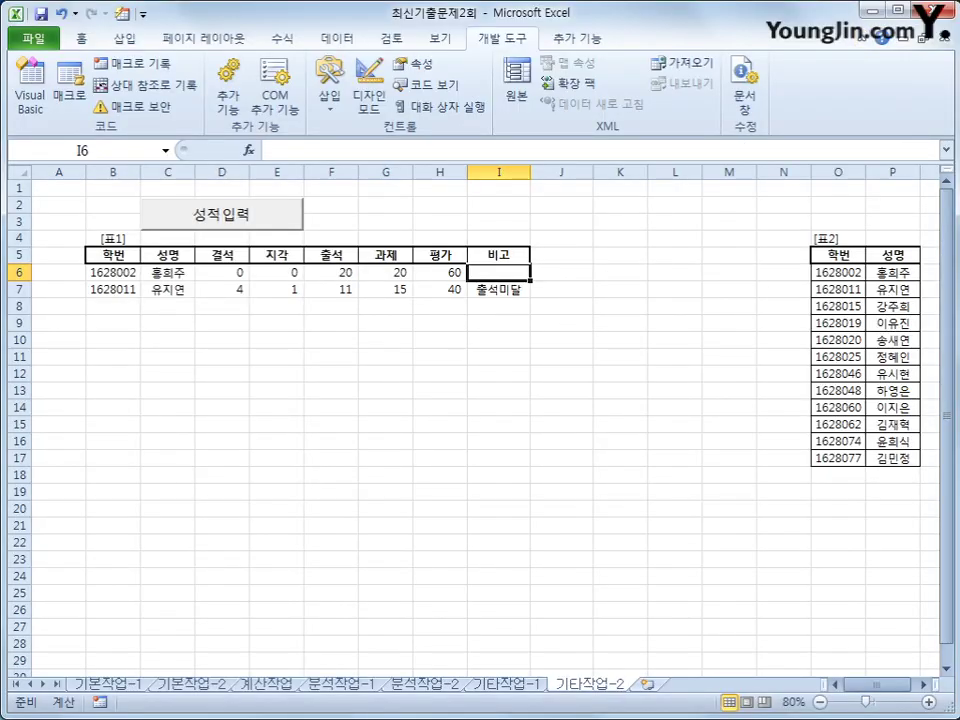
# Open the 성적등록화면 form from 성적입력 and choose the first student in the 수강자 list
pyautogui.click(372, 475)
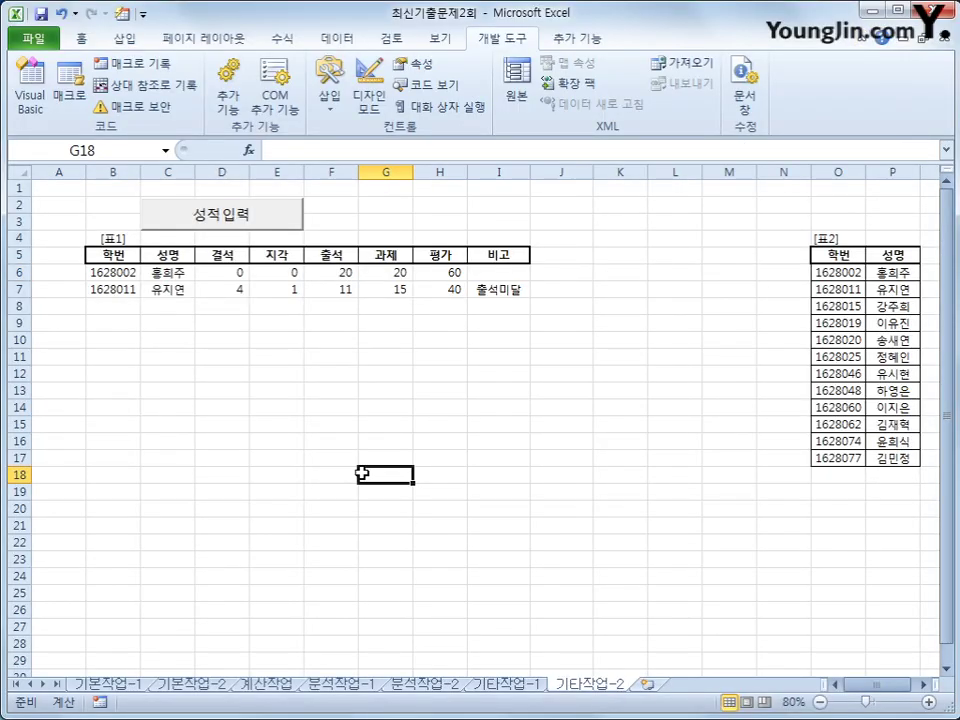
pyautogui.click(240, 216)
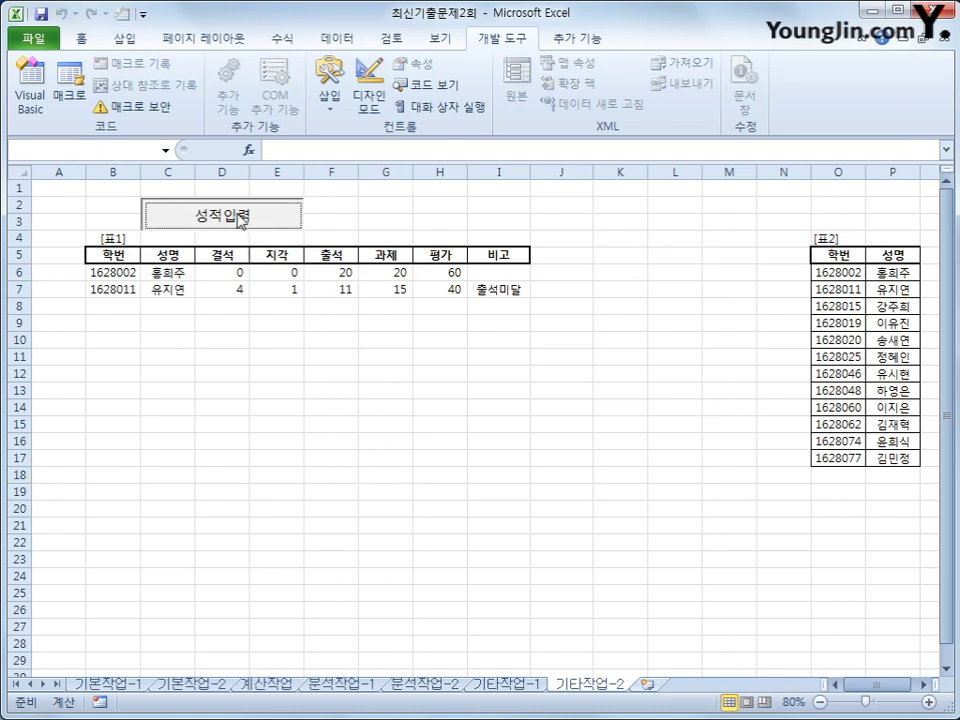
pyautogui.click(601, 240)
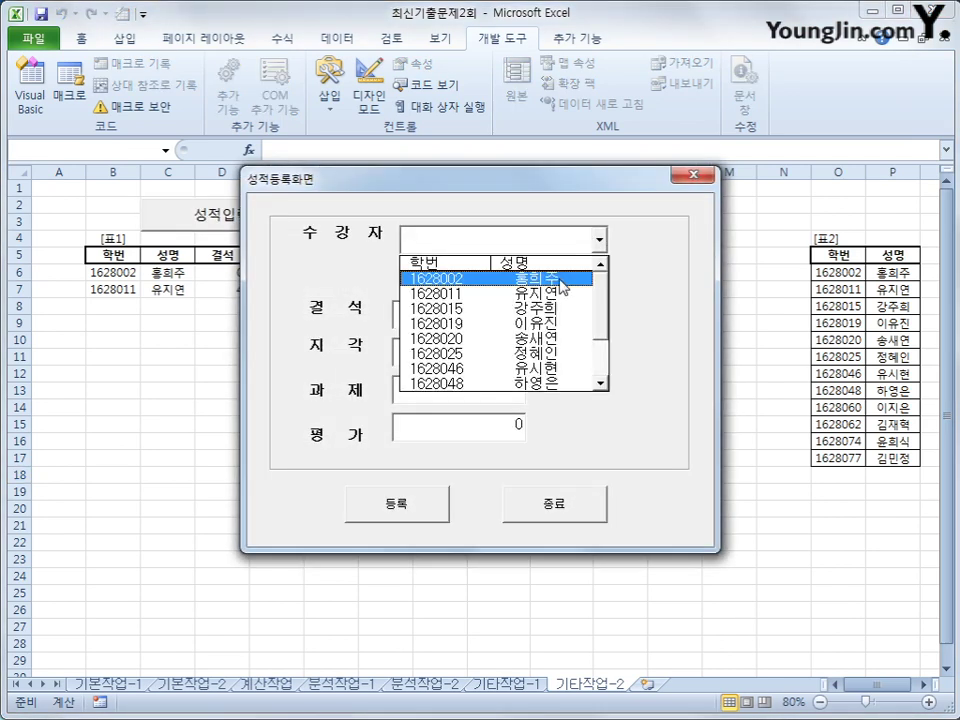
pyautogui.click(562, 287)
# Enter 5 for 결석, 2 for 지각 and 20 for 과제, moving the form aside from 표1
pyautogui.click(515, 315)
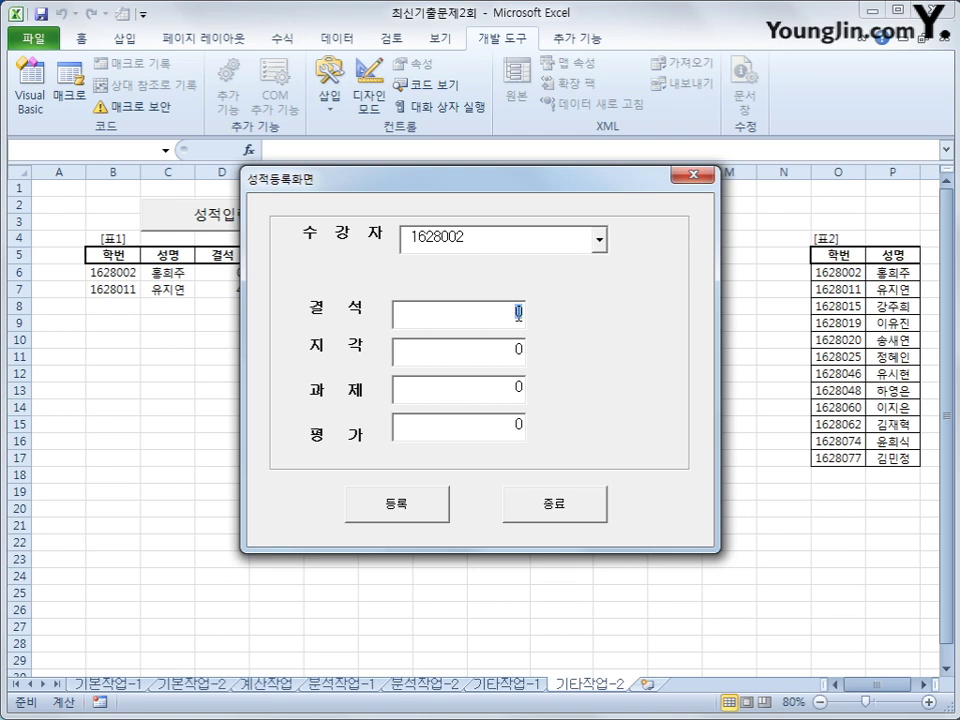
pyautogui.write('5')
pyautogui.click(502, 358)
pyautogui.write('2')
pyautogui.click(502, 392)
pyautogui.moveTo(515, 199); pyautogui.dragTo(714, 230)
pyautogui.write('20')
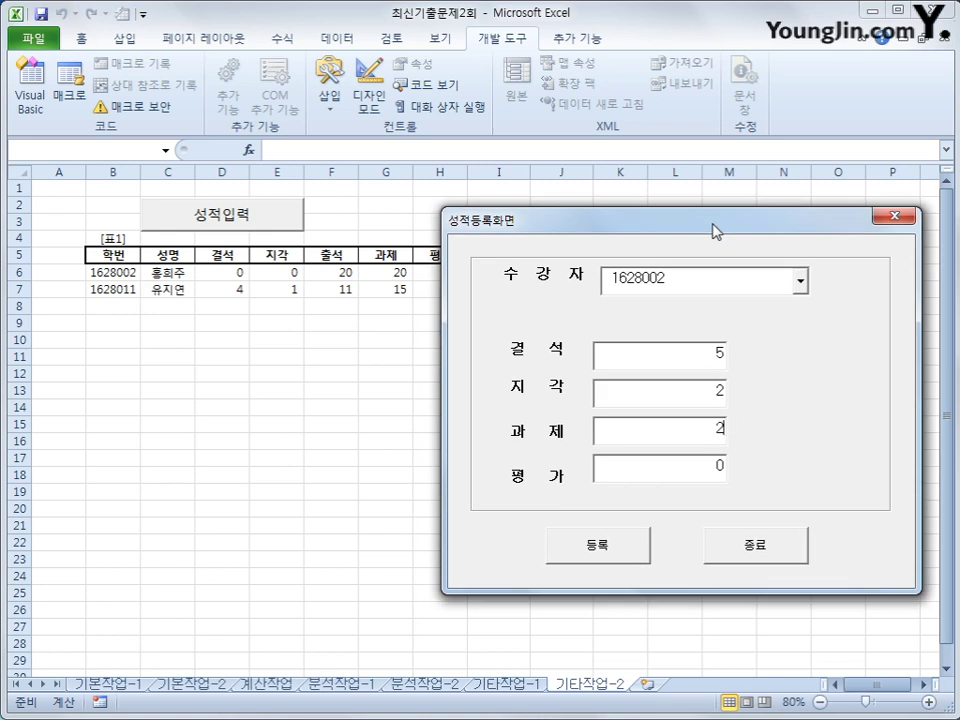
# Set 평가 to 70 and register the student's record in 표1
pyautogui.click(694, 476)
pyautogui.moveTo(707, 228); pyautogui.dragTo(697, 283)
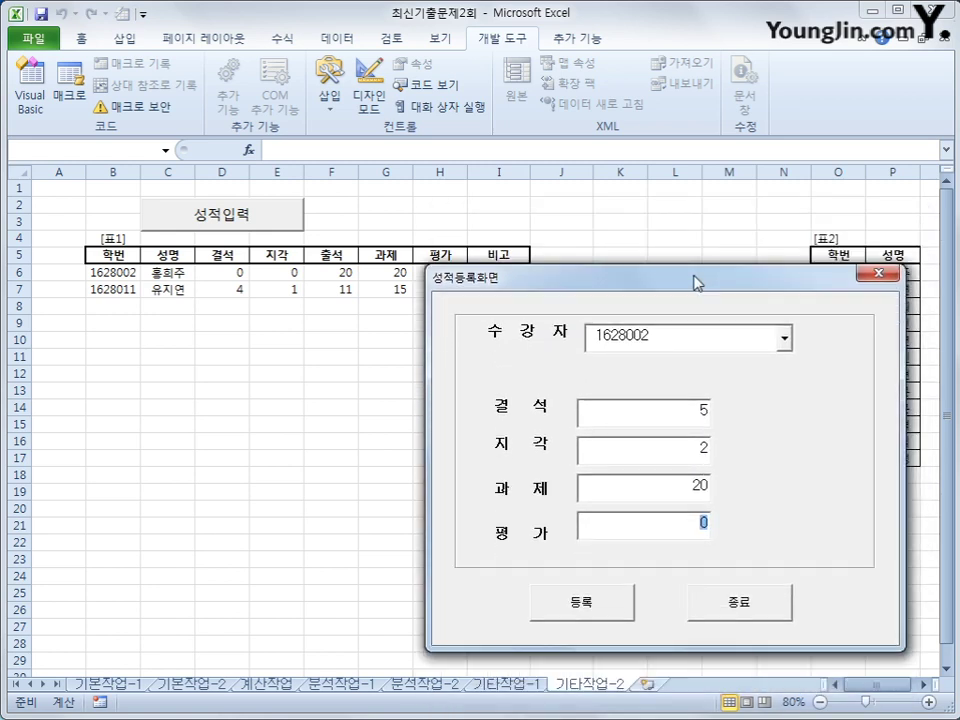
pyautogui.write('70')
pyautogui.click(592, 606)
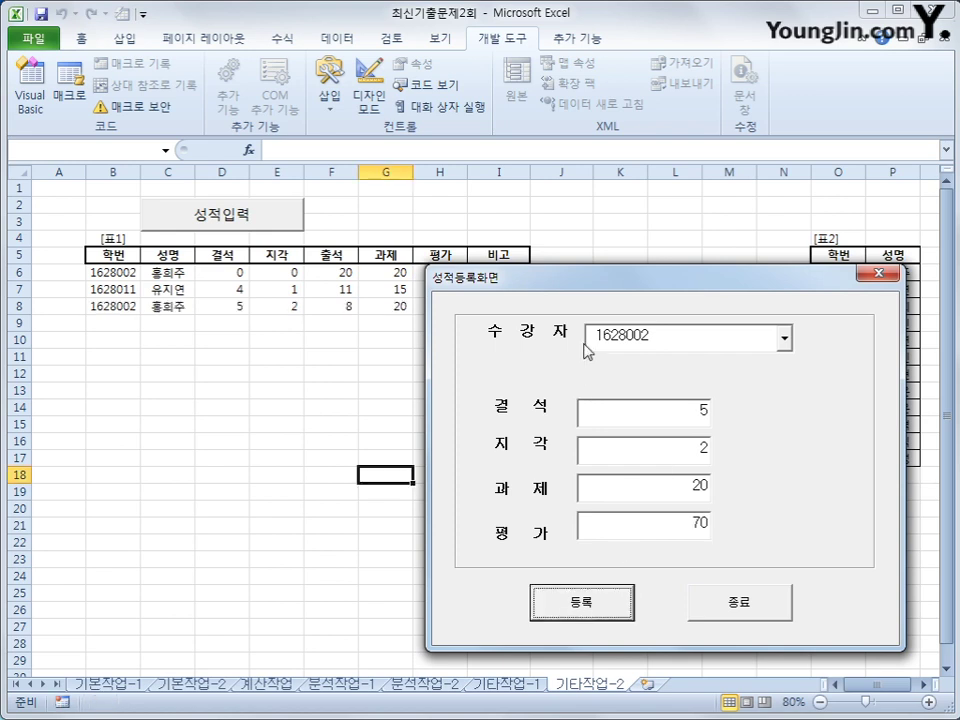
# End the form with 종료, dismiss the date and time message, and check the new row's 결석, 출석 and 비고 entries in 표1
pyautogui.moveTo(585, 279)
pyautogui.mouseDown()
pyautogui.moveTo(622, 212)
pyautogui.moveTo(591, 256)
pyautogui.mouseUp()
pyautogui.click(757, 582)
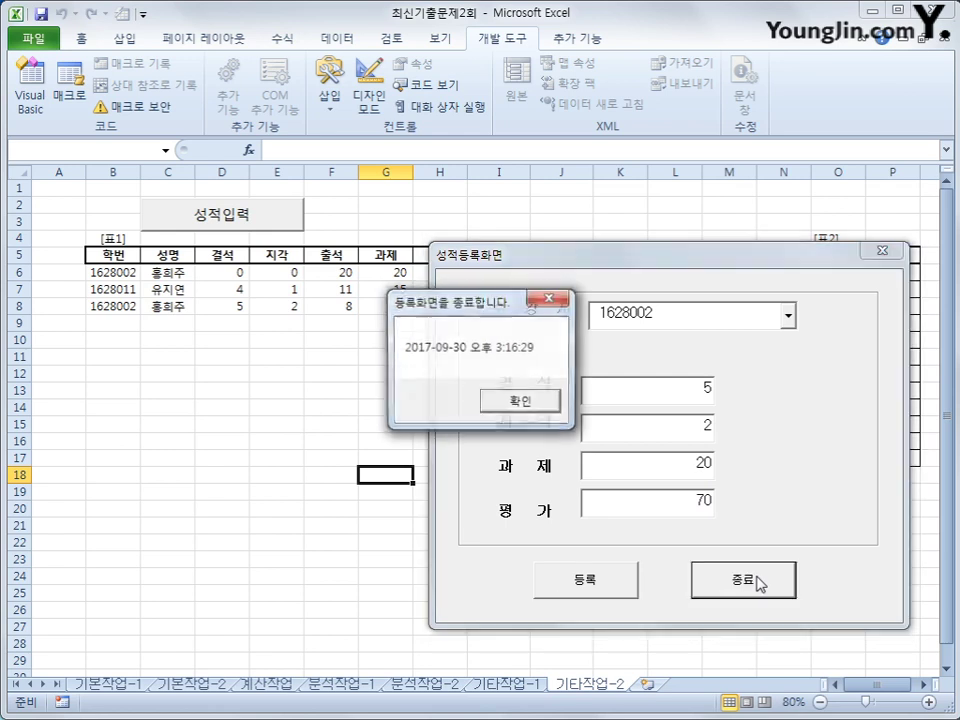
pyautogui.click(517, 401)
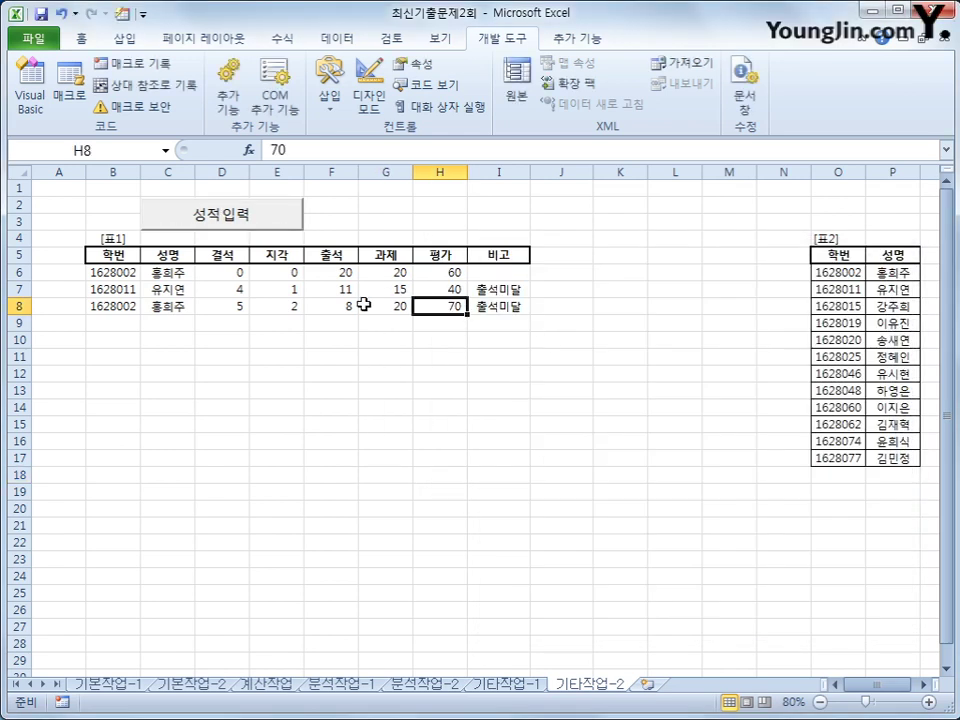
pyautogui.click(318, 305)
pyautogui.click(210, 306)
pyautogui.click(326, 305)
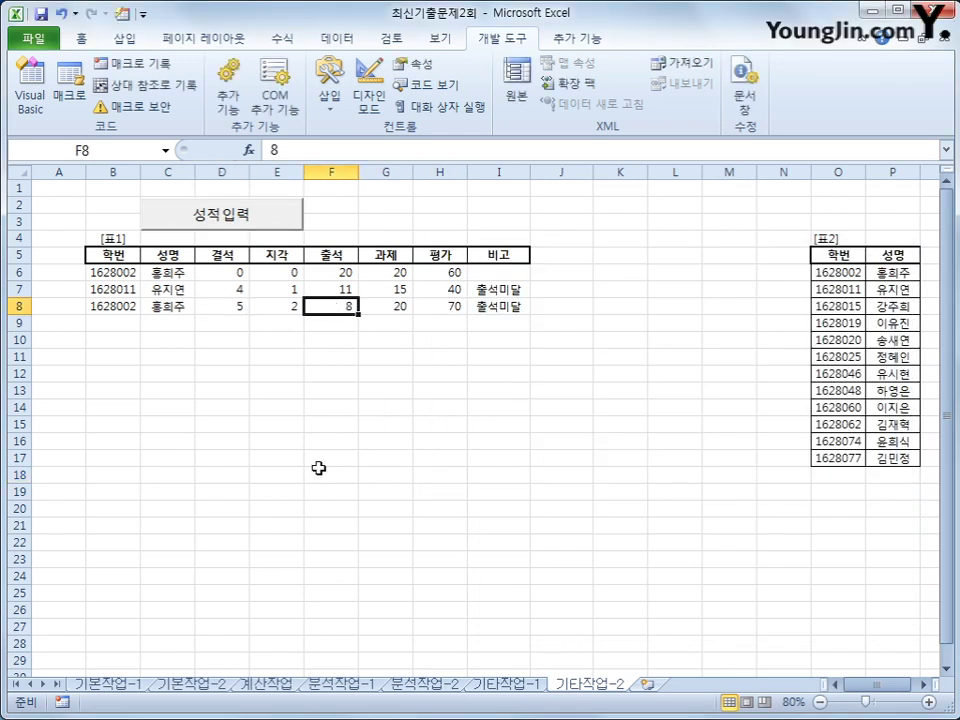
pyautogui.click(495, 304)
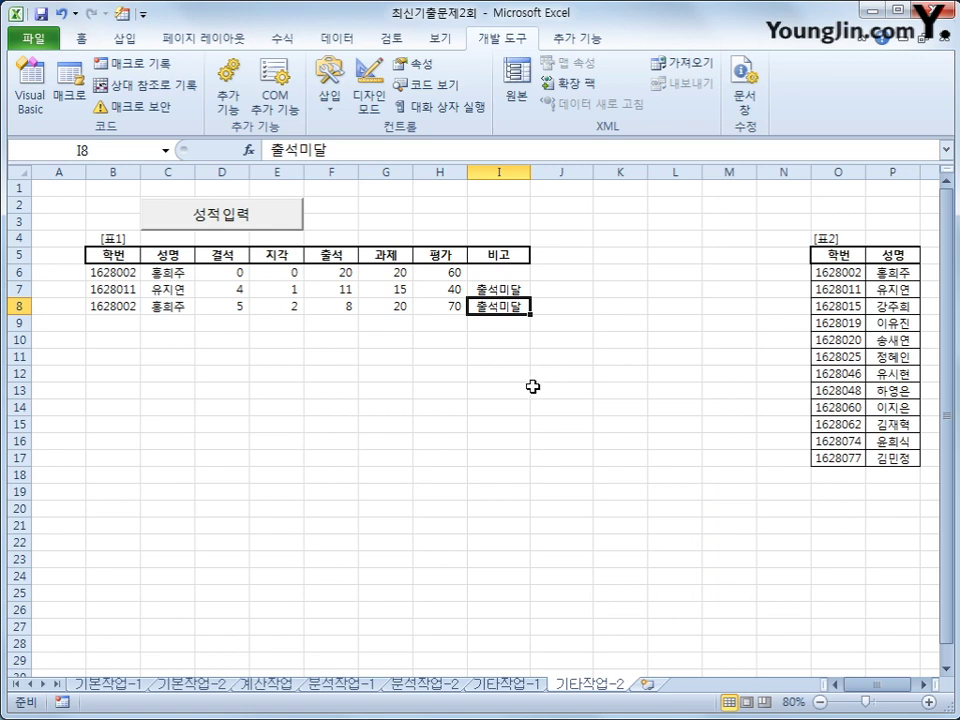
pyautogui.click(340, 310)
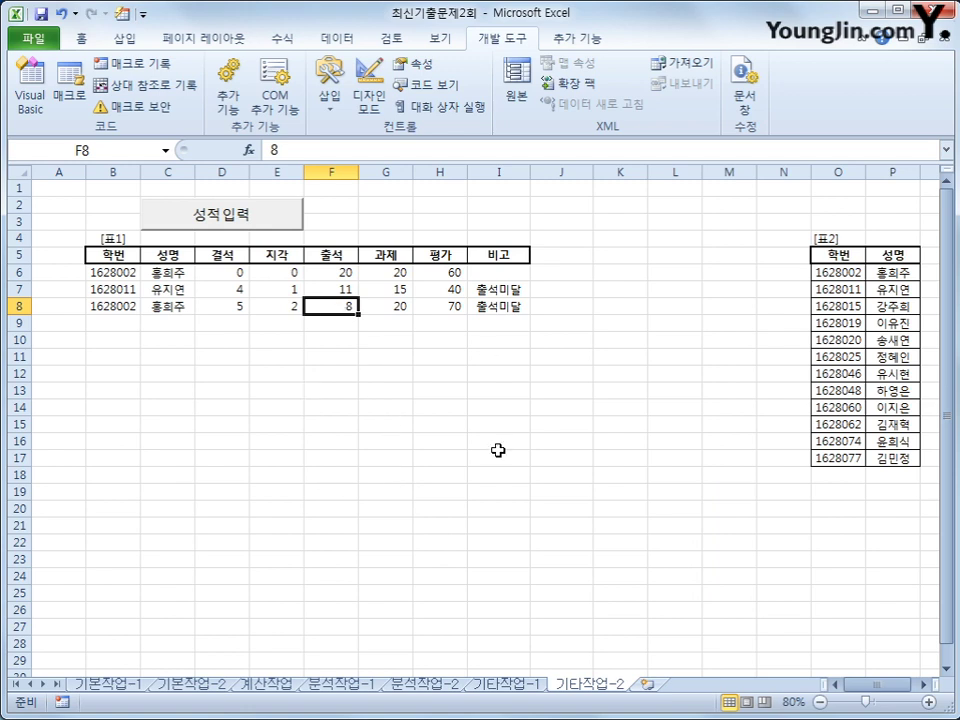